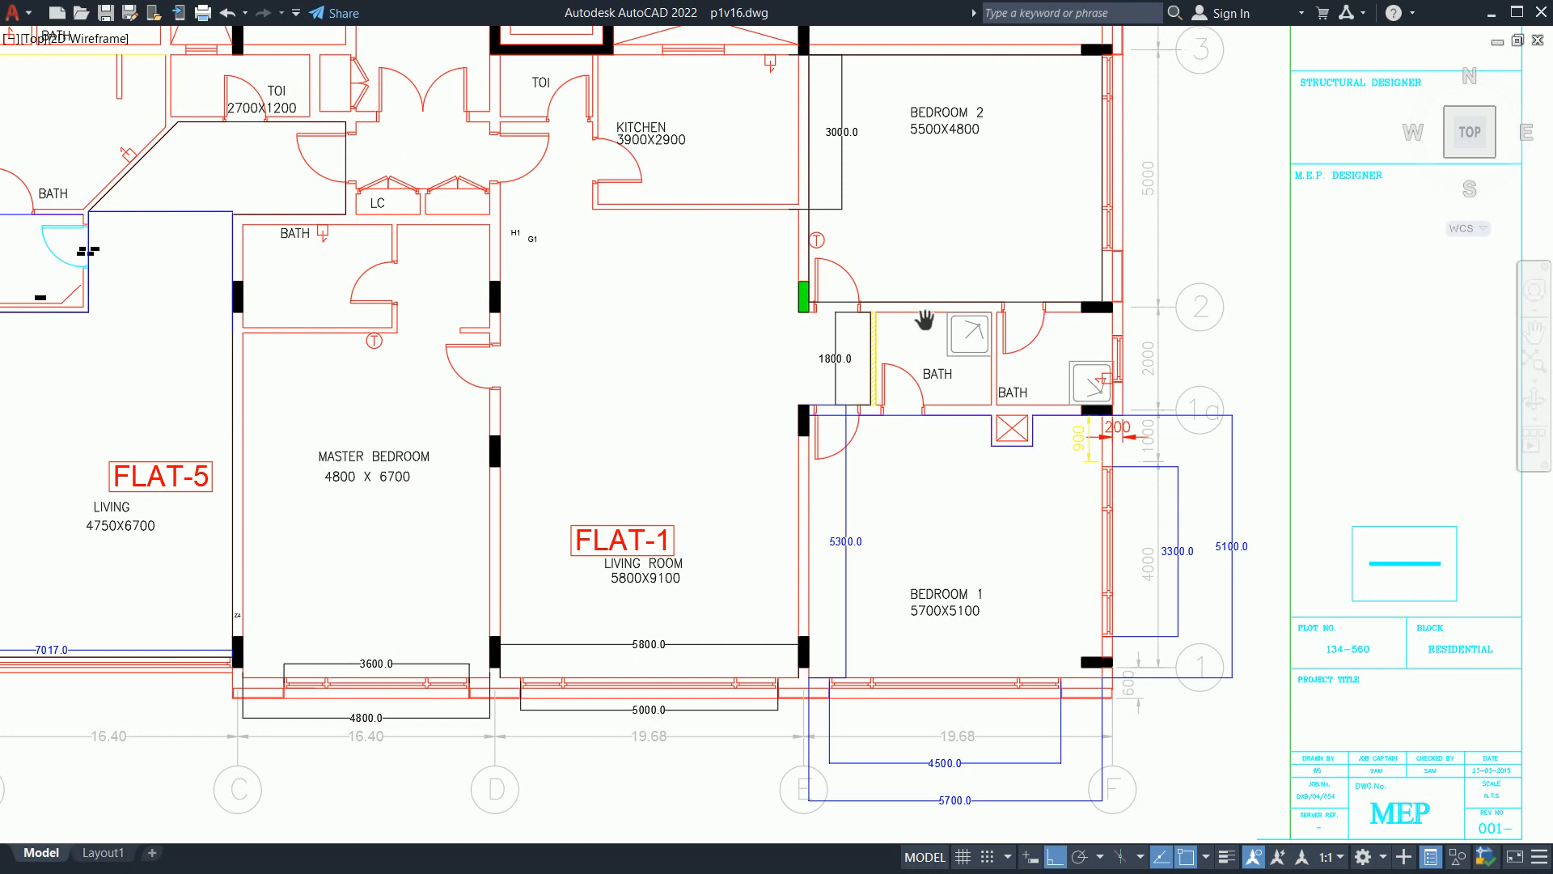
# Step: Switch to the SHARIM Master file workbook in Excel and review the per-flat cooling loads on the SUMMARY sheet
pyautogui.moveTo(1002, 315); pyautogui.dragTo(1062, 353)
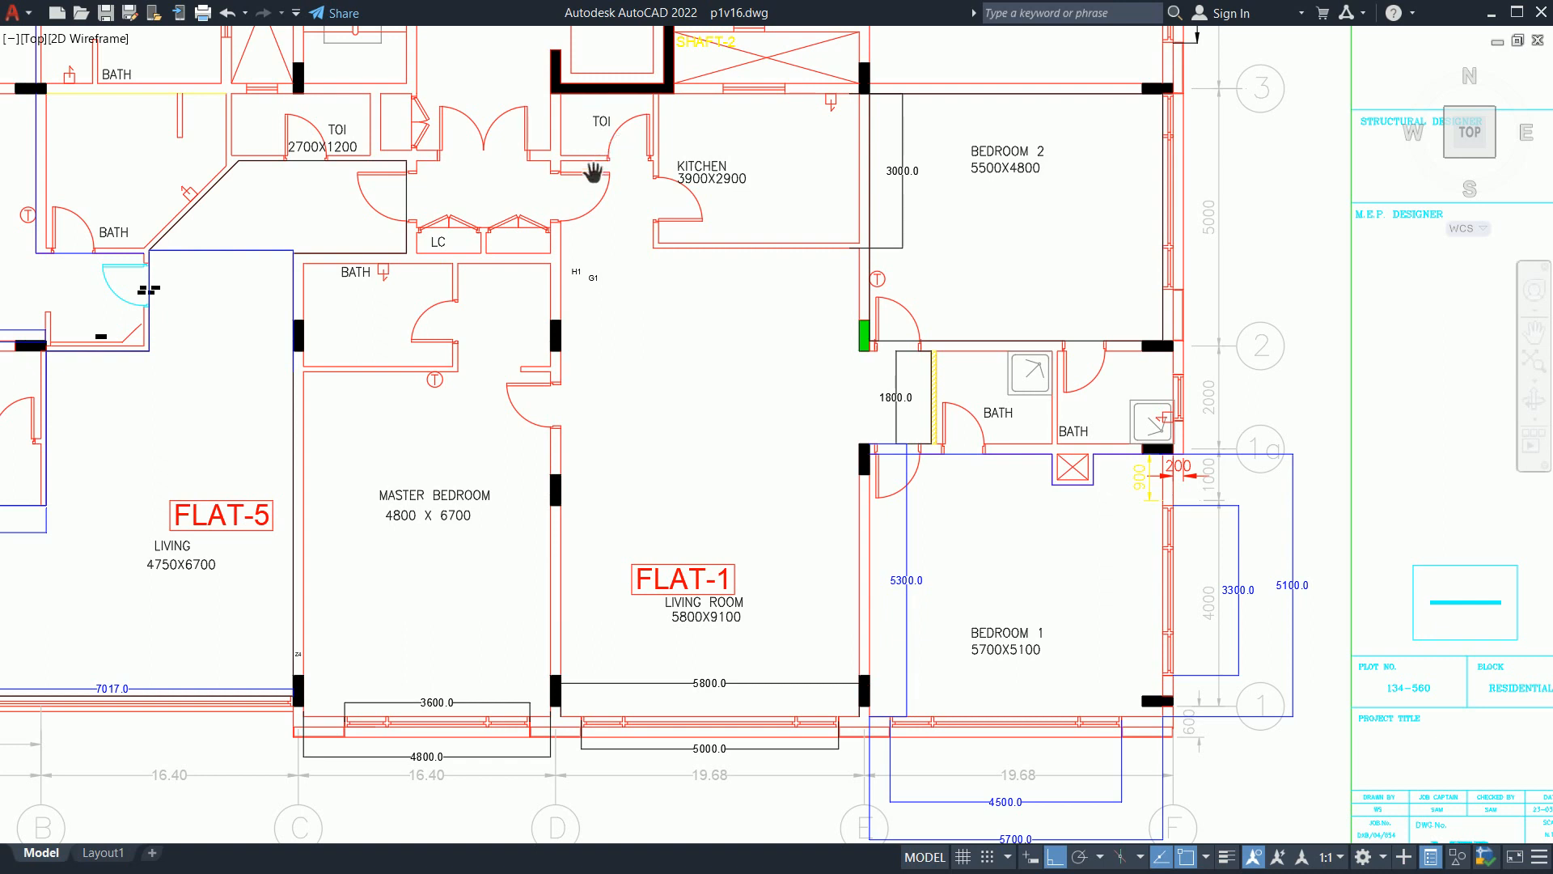
pyautogui.scroll(4, 594, 173)
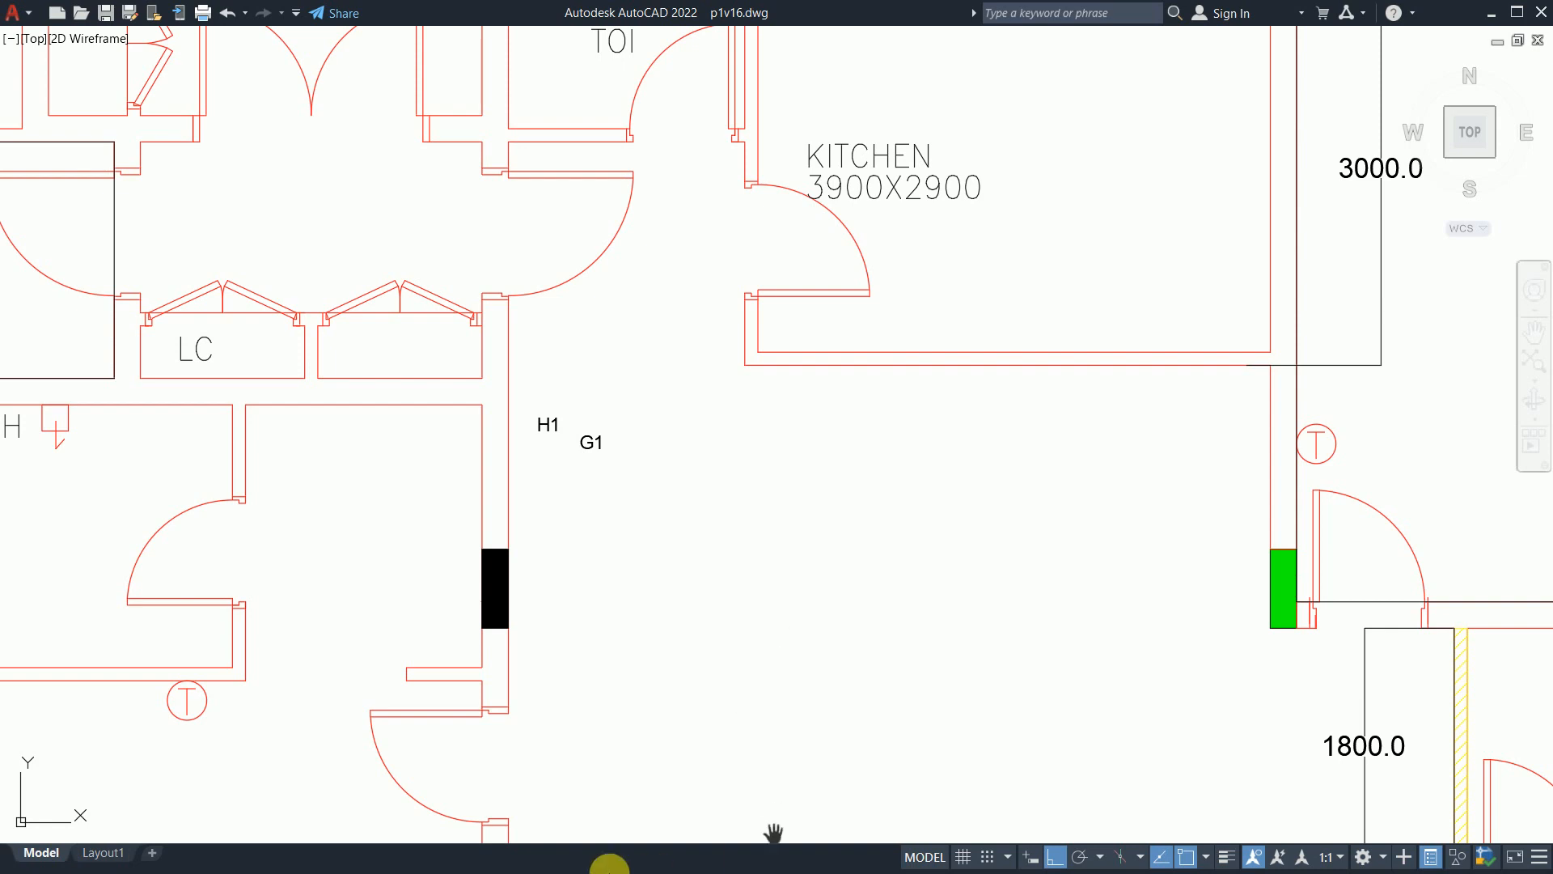
pyautogui.press('Escape')
pyautogui.press('super')
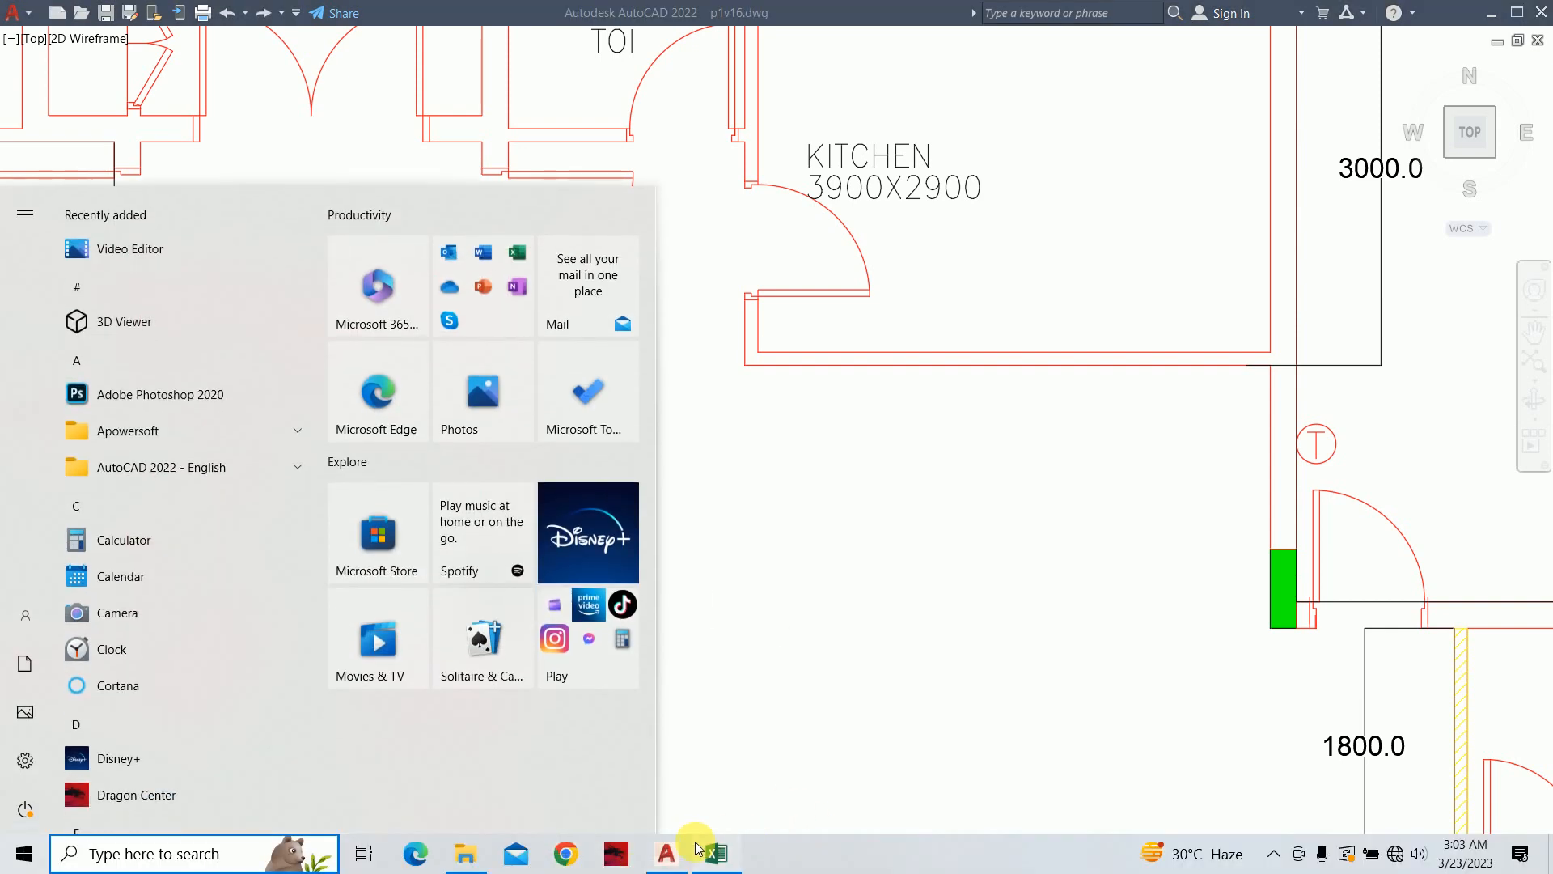
pyautogui.click(703, 847)
pyautogui.scroll(-2, 678, 406)
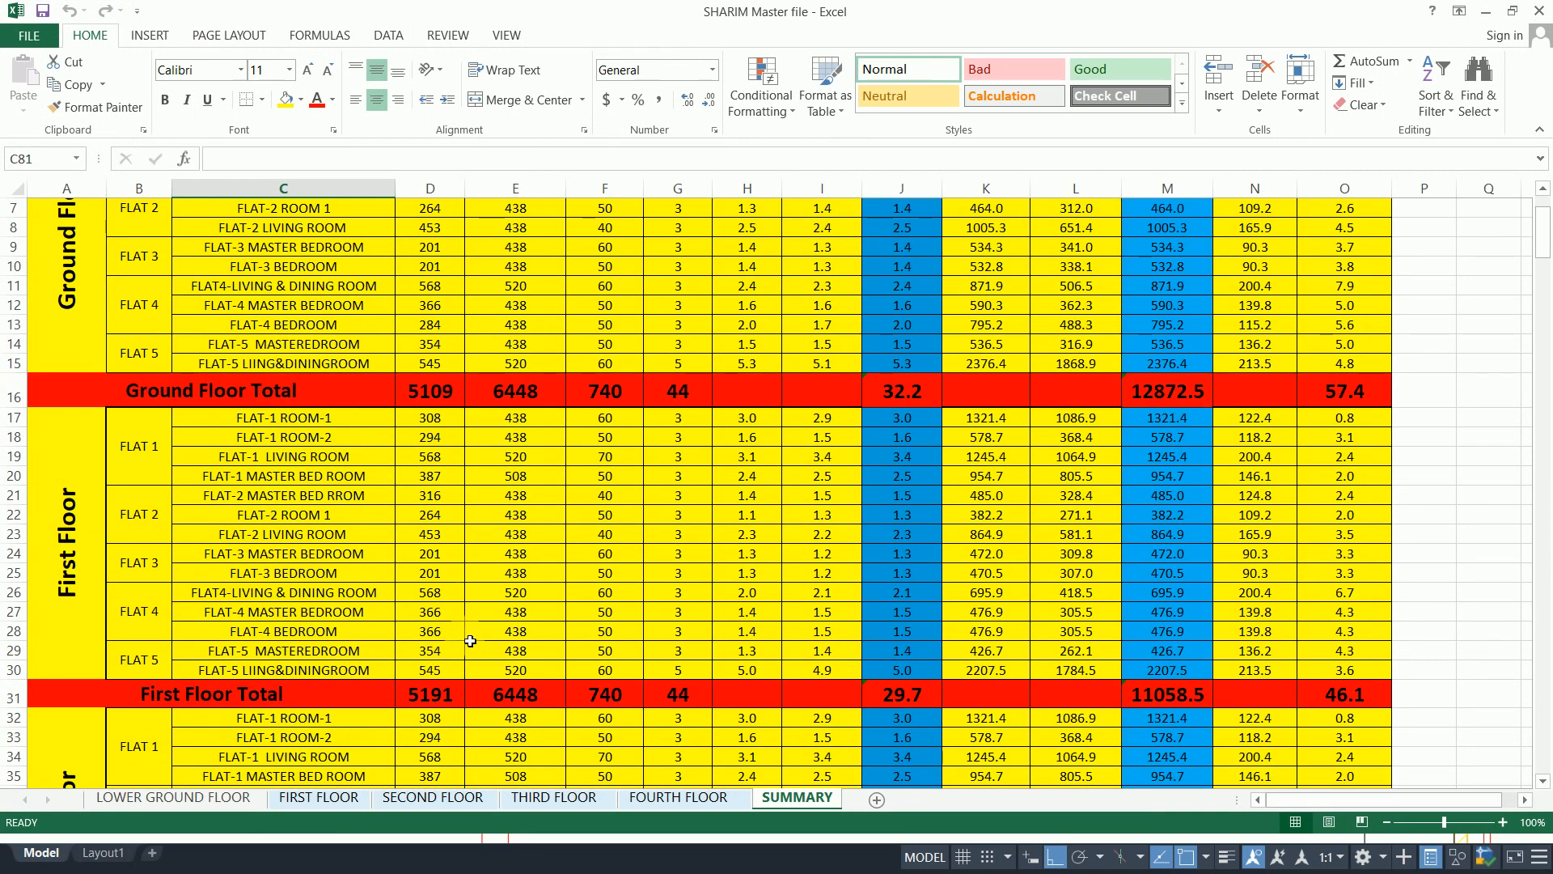
pyautogui.scroll(2, 898, 312)
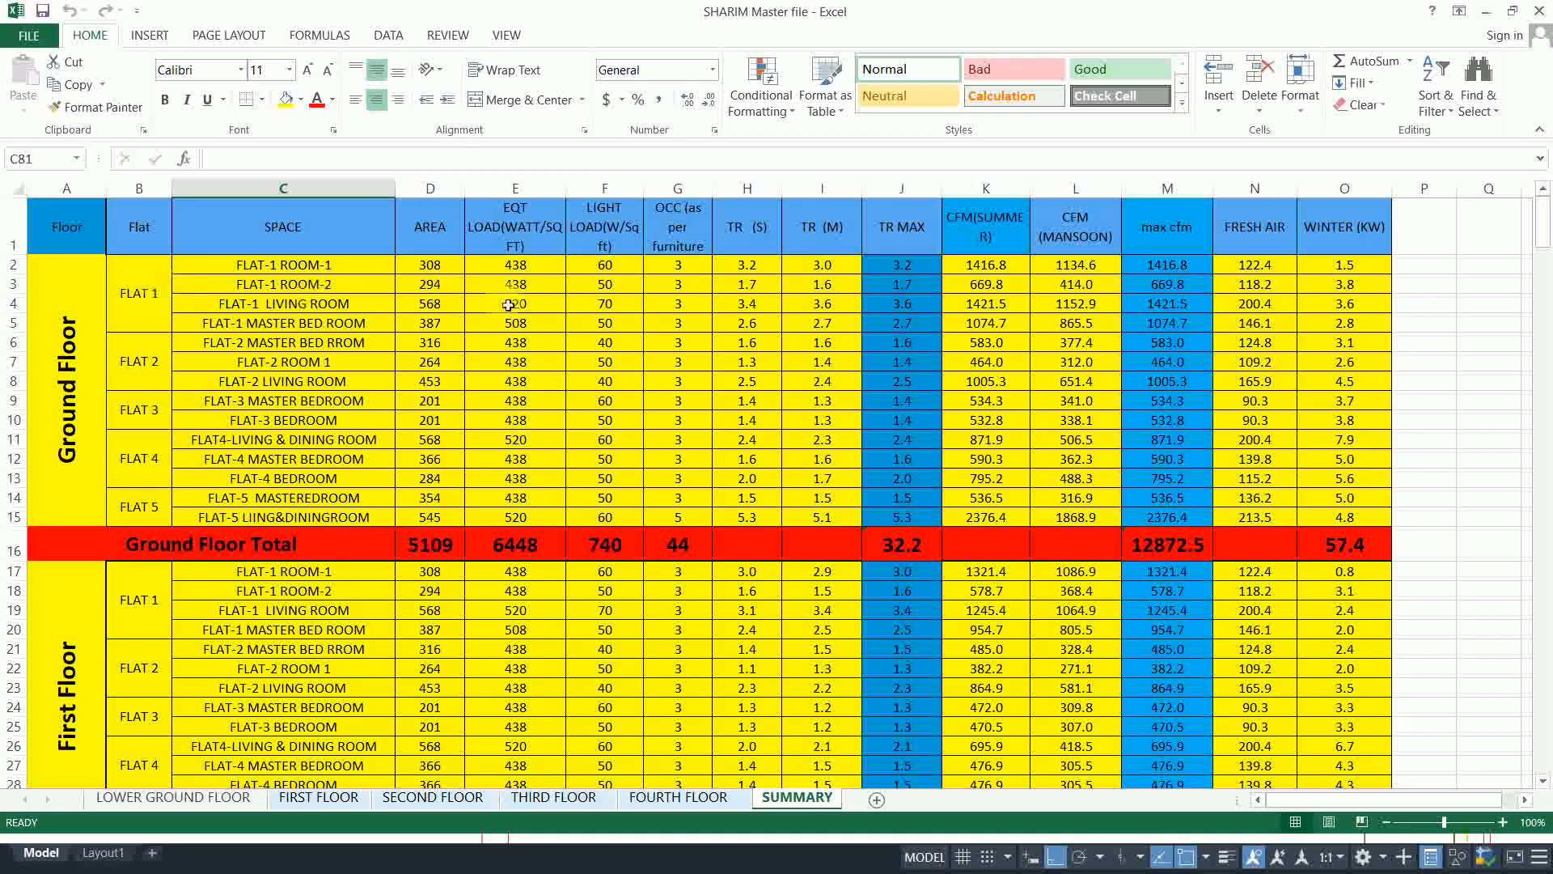
# Step: Select the TR MAX values and the max cfm values of the ground-floor FLAT 1 rooms to read each sum
pyautogui.moveTo(907, 264); pyautogui.dragTo(902, 325)
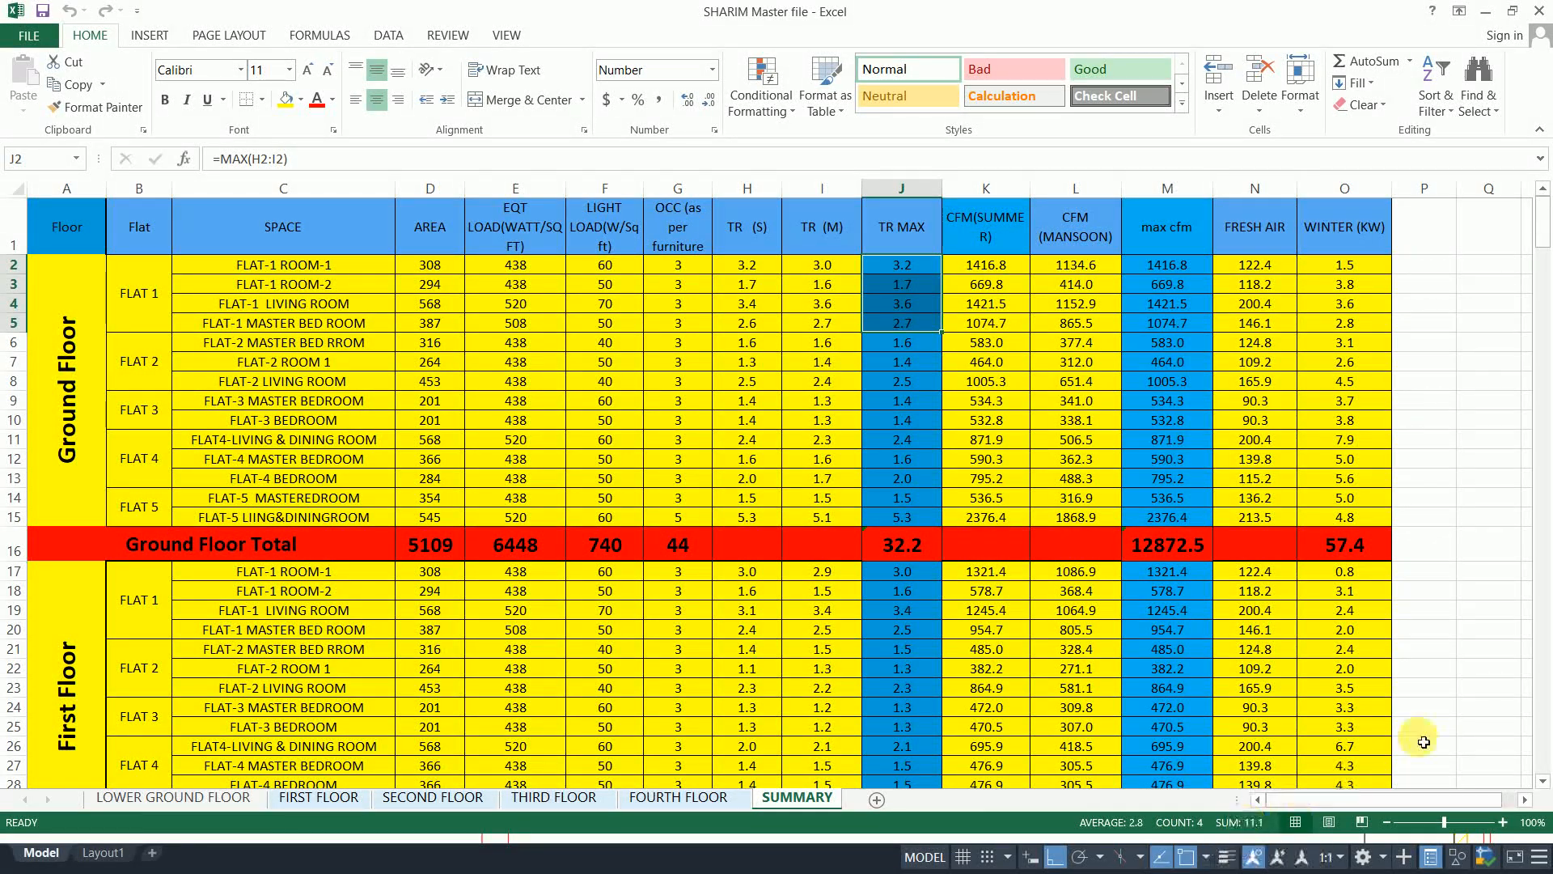
pyautogui.click(1503, 590)
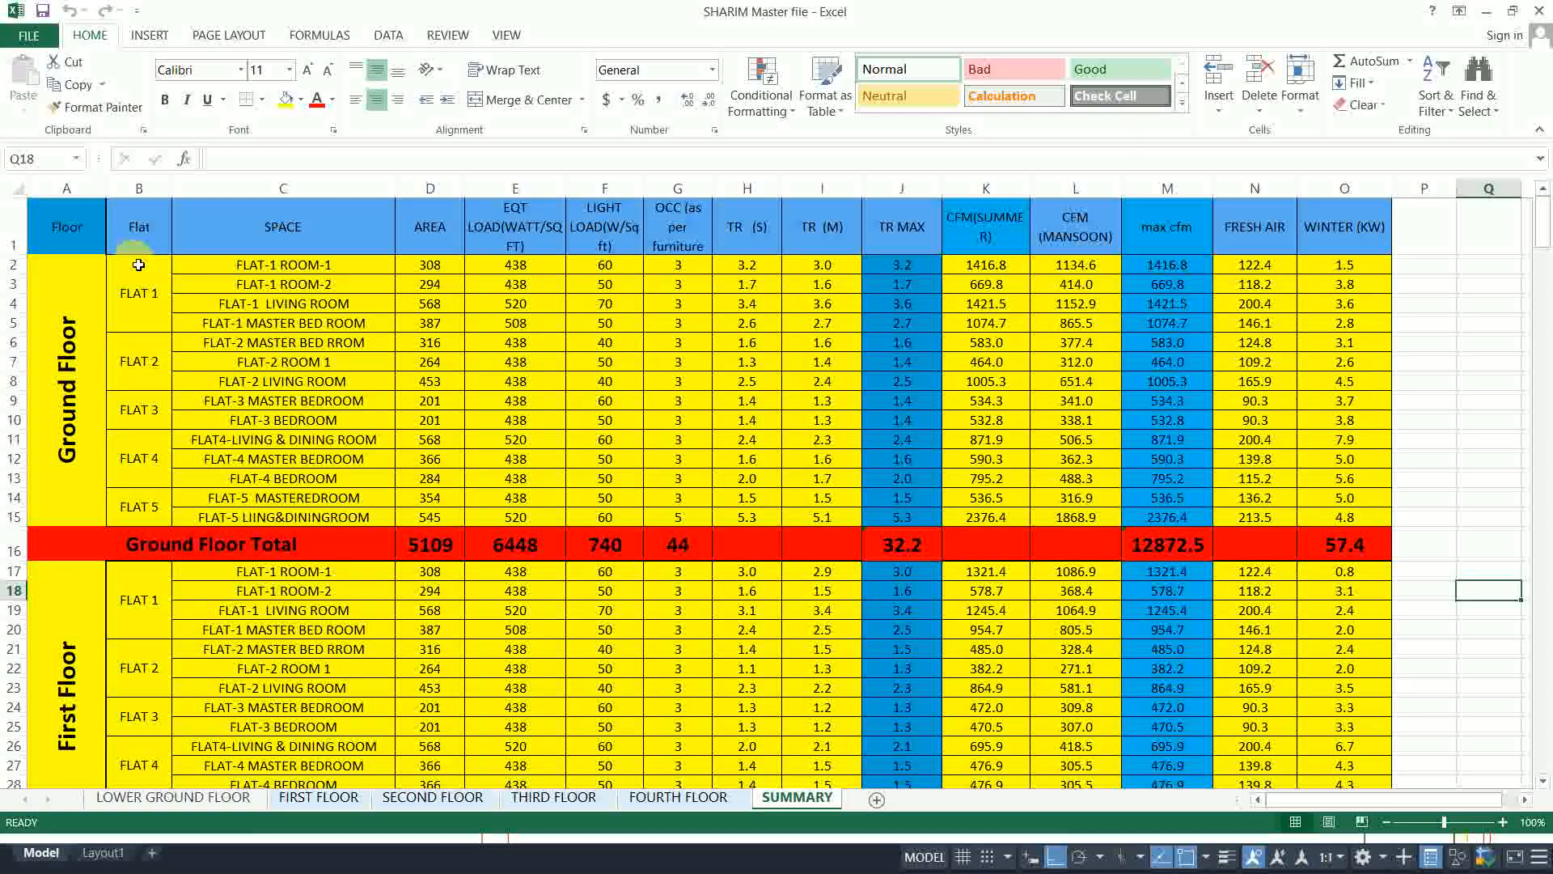
pyautogui.click(13, 264)
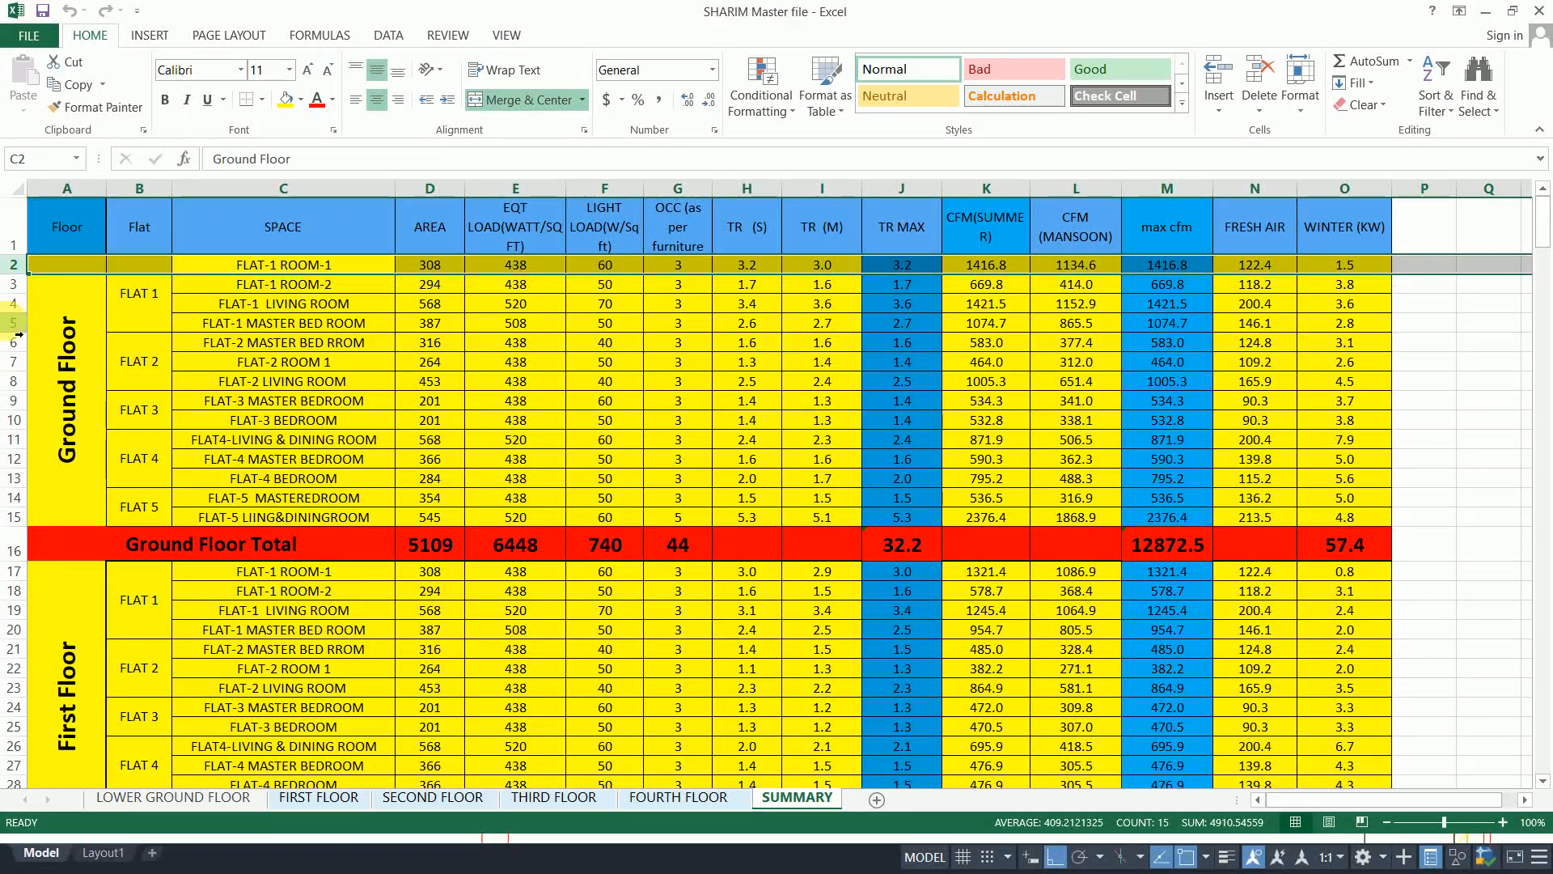
pyautogui.keyDown('shift'); pyautogui.click(11, 324); pyautogui.keyUp('shift')
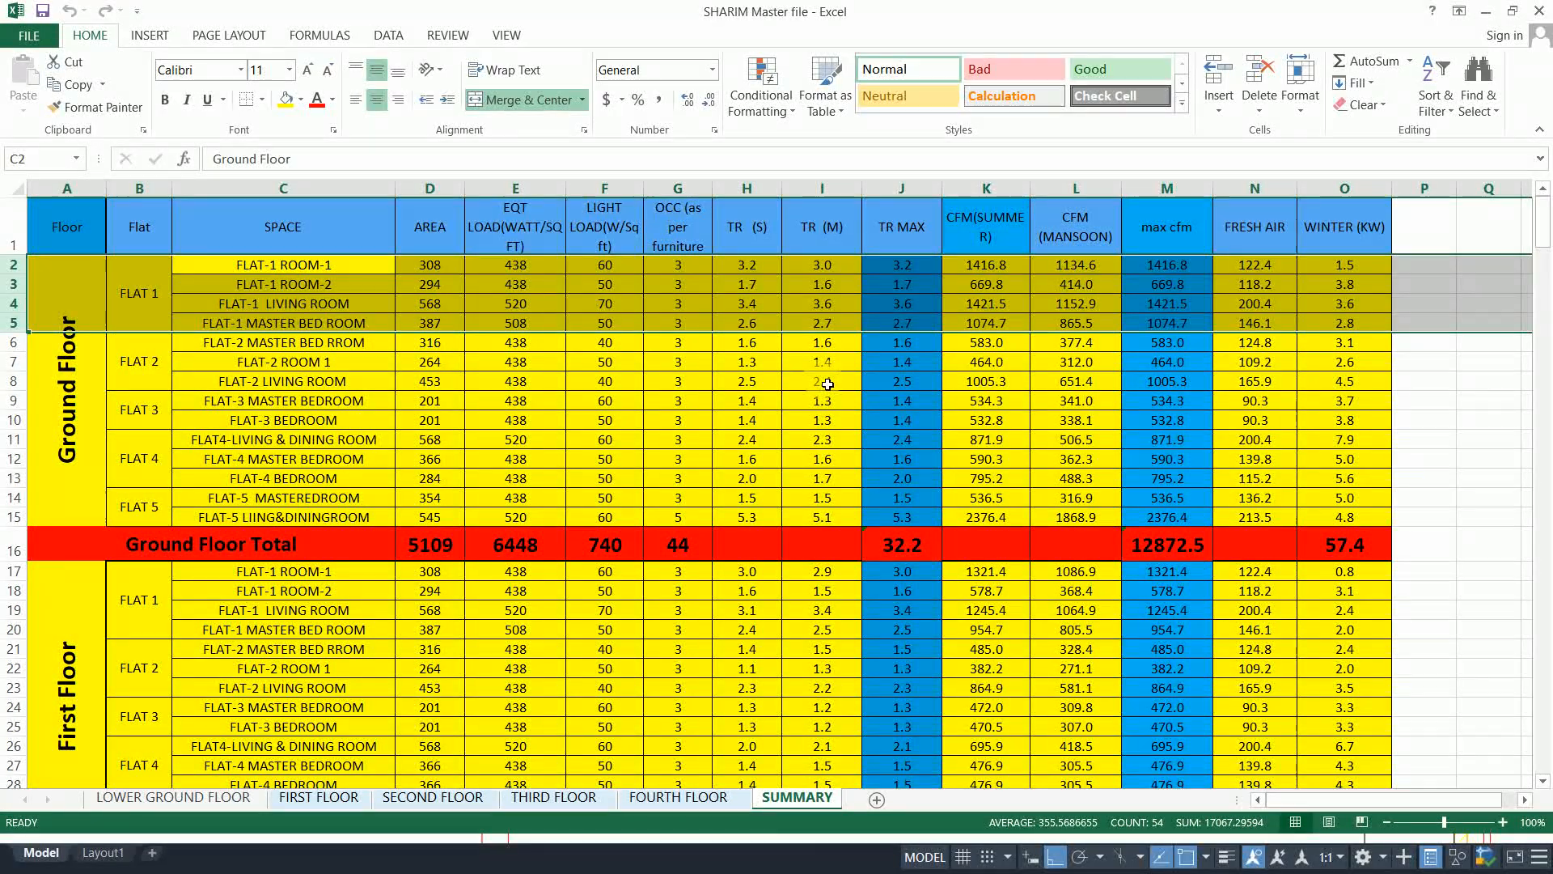
pyautogui.moveTo(900, 267); pyautogui.dragTo(900, 327)
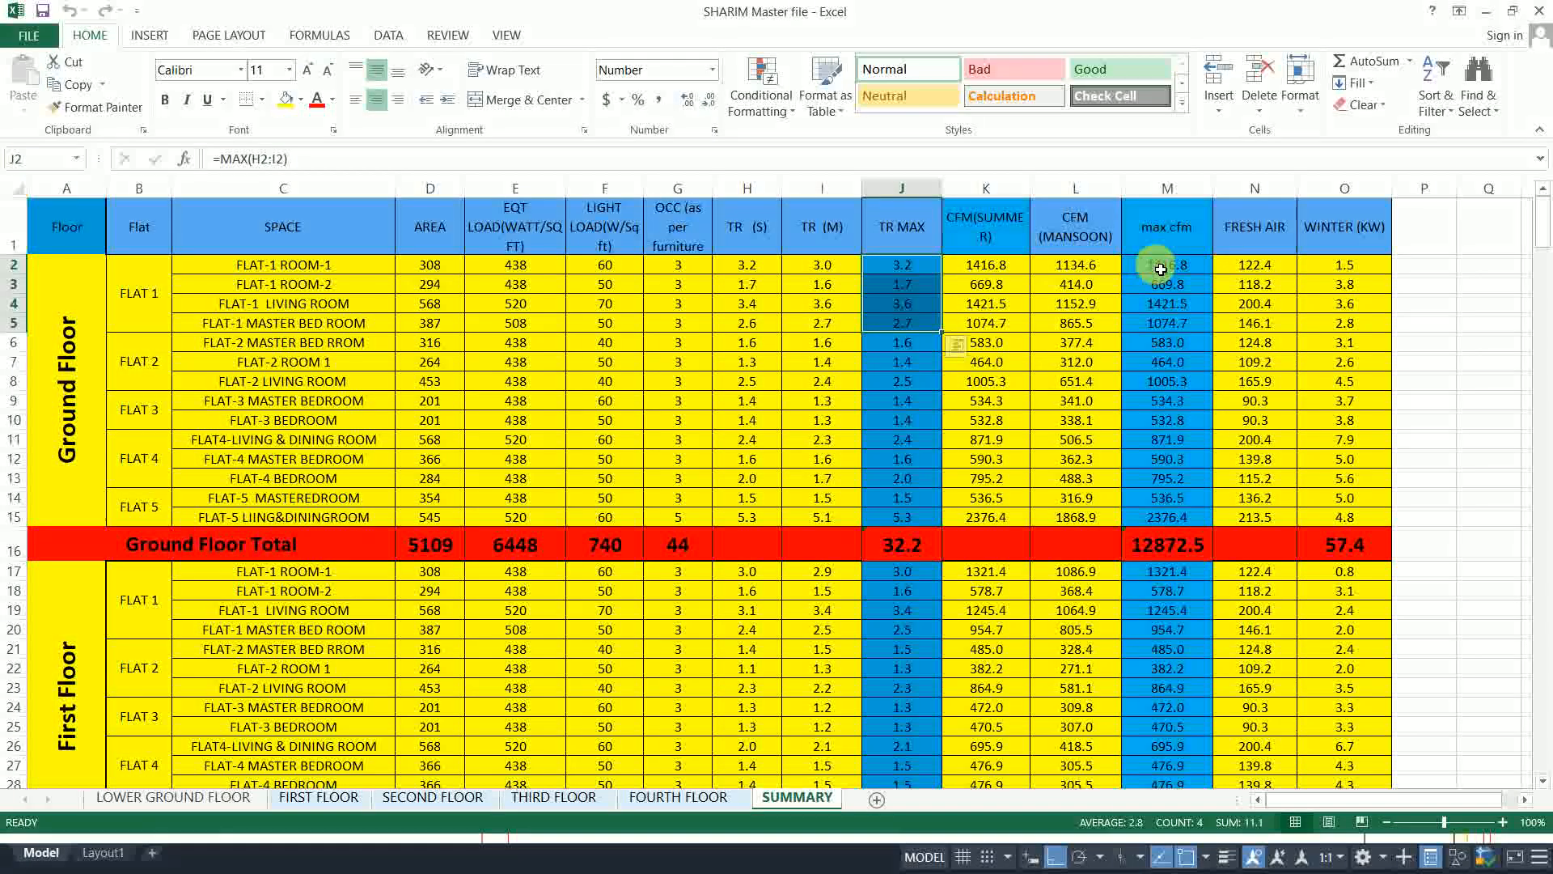
pyautogui.moveTo(1157, 263); pyautogui.dragTo(1160, 329)
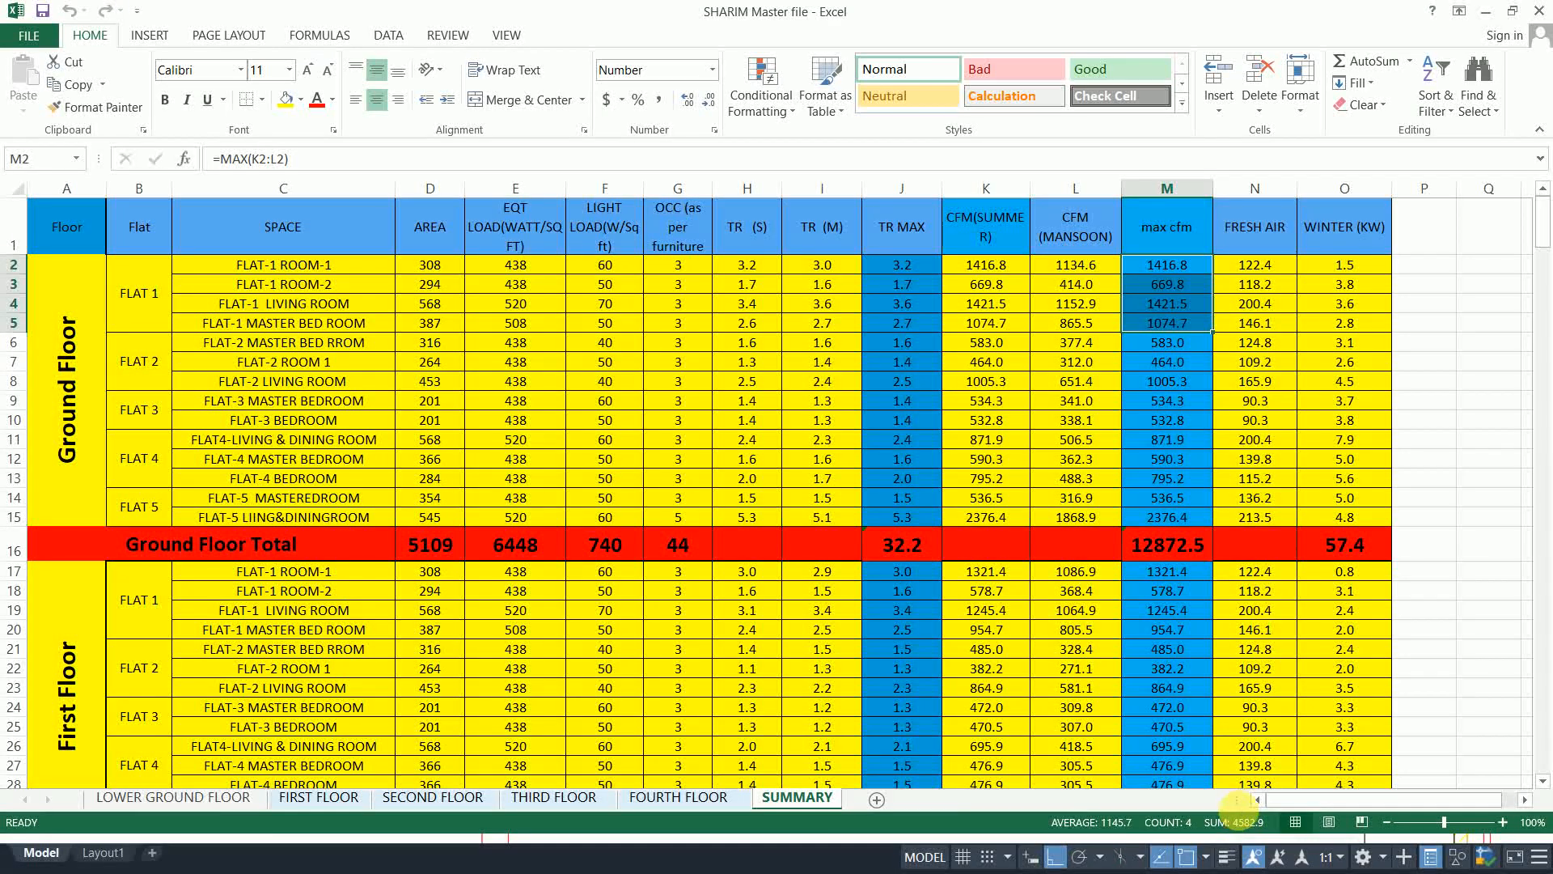
# Step: Recheck the sum of FLAT 1's max cfm values in Excel and return to the FLAT-1 floor plan in AutoCAD
pyautogui.click(1487, 9)
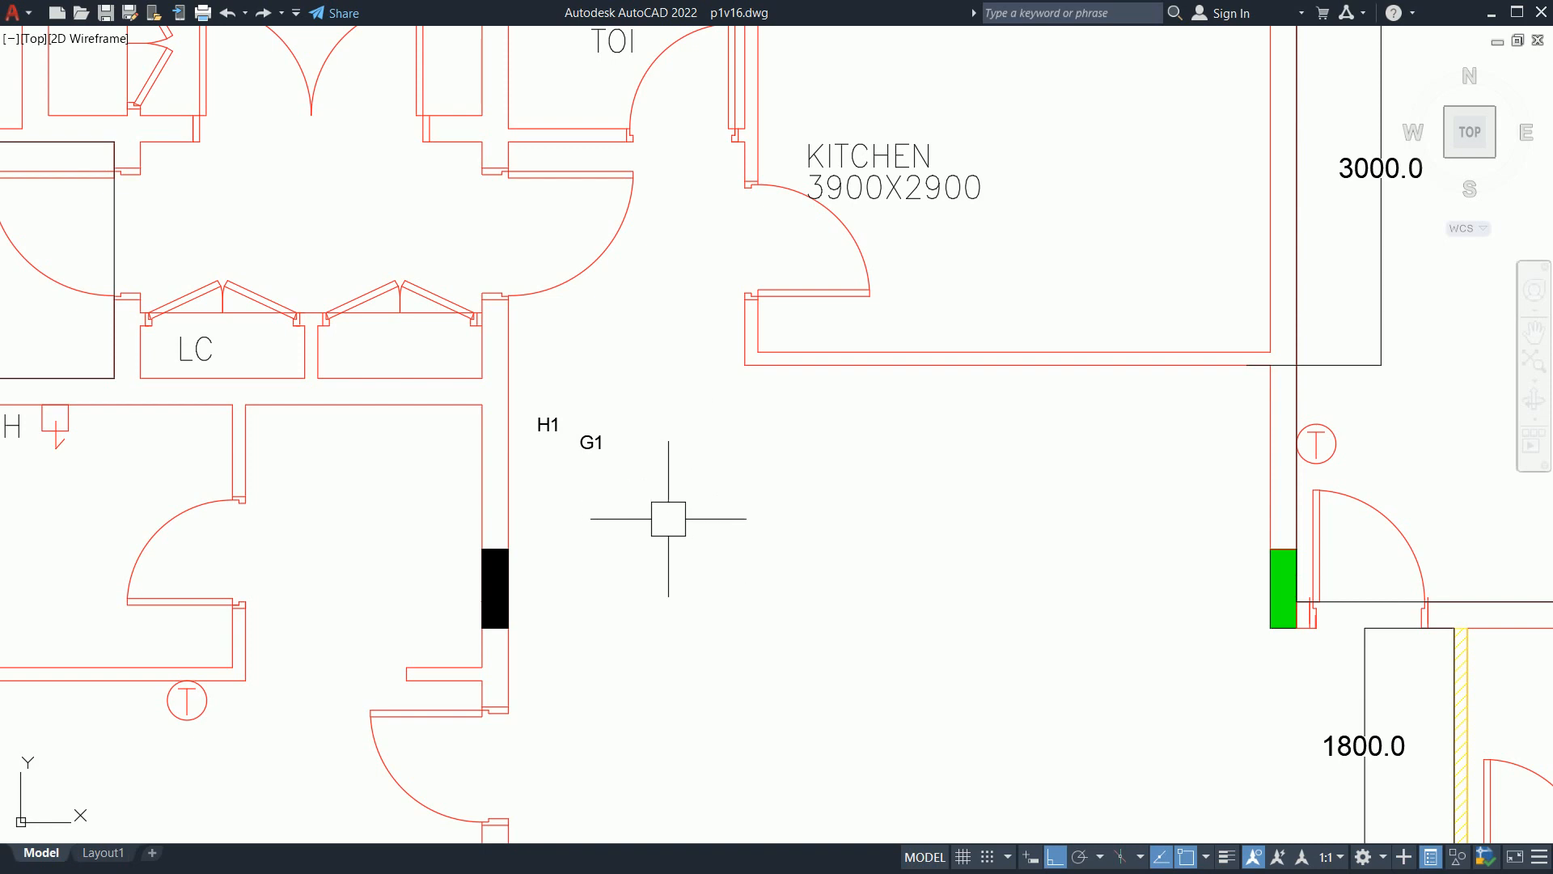
pyautogui.scroll(-4, 665, 516)
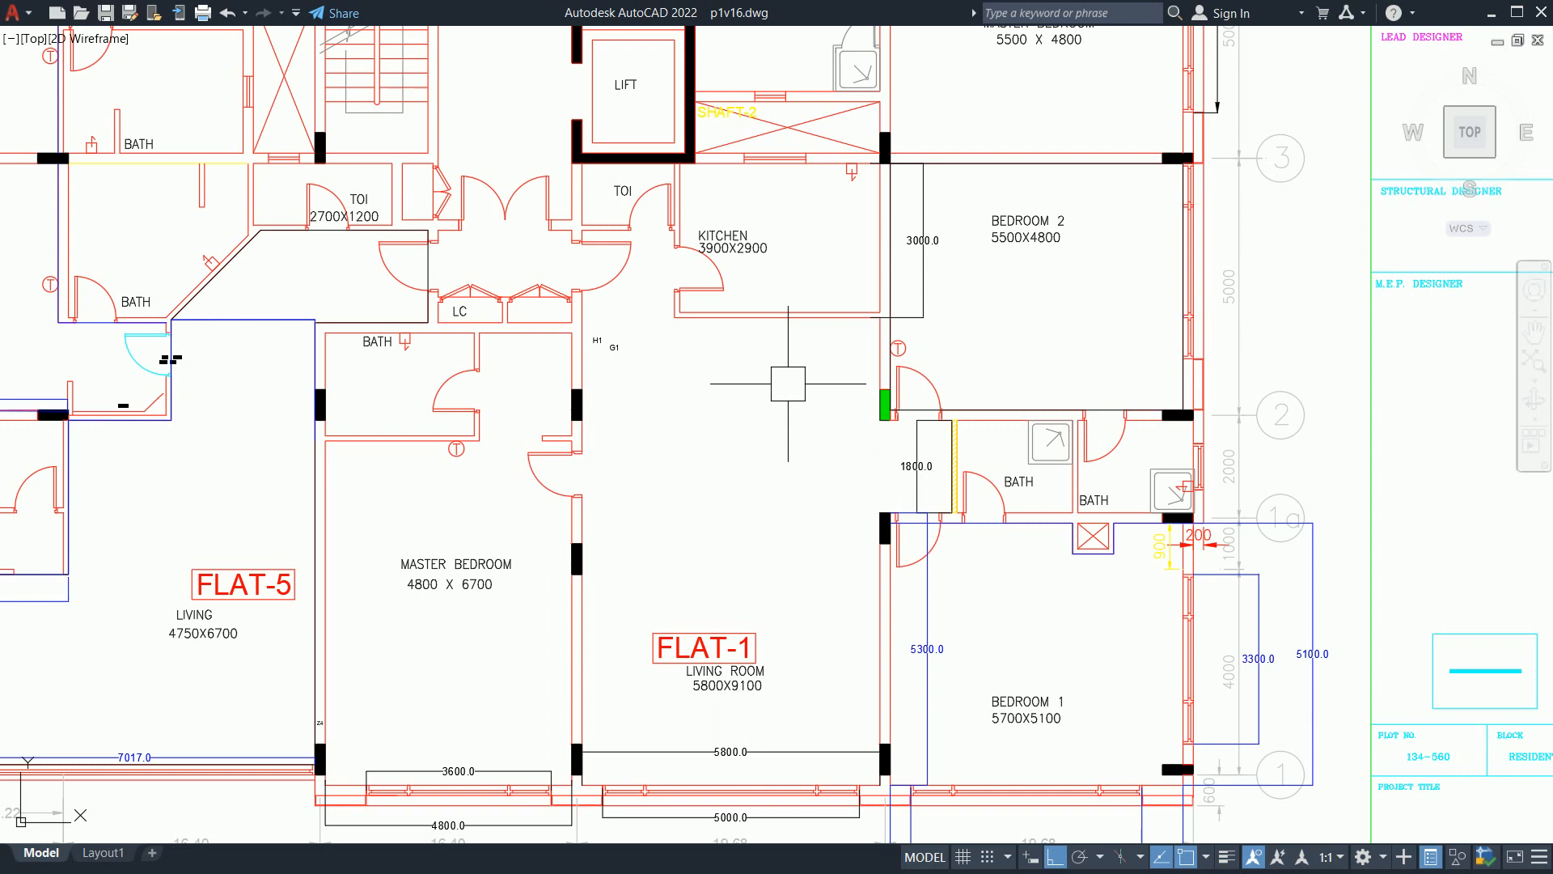
pyautogui.click(1491, 12)
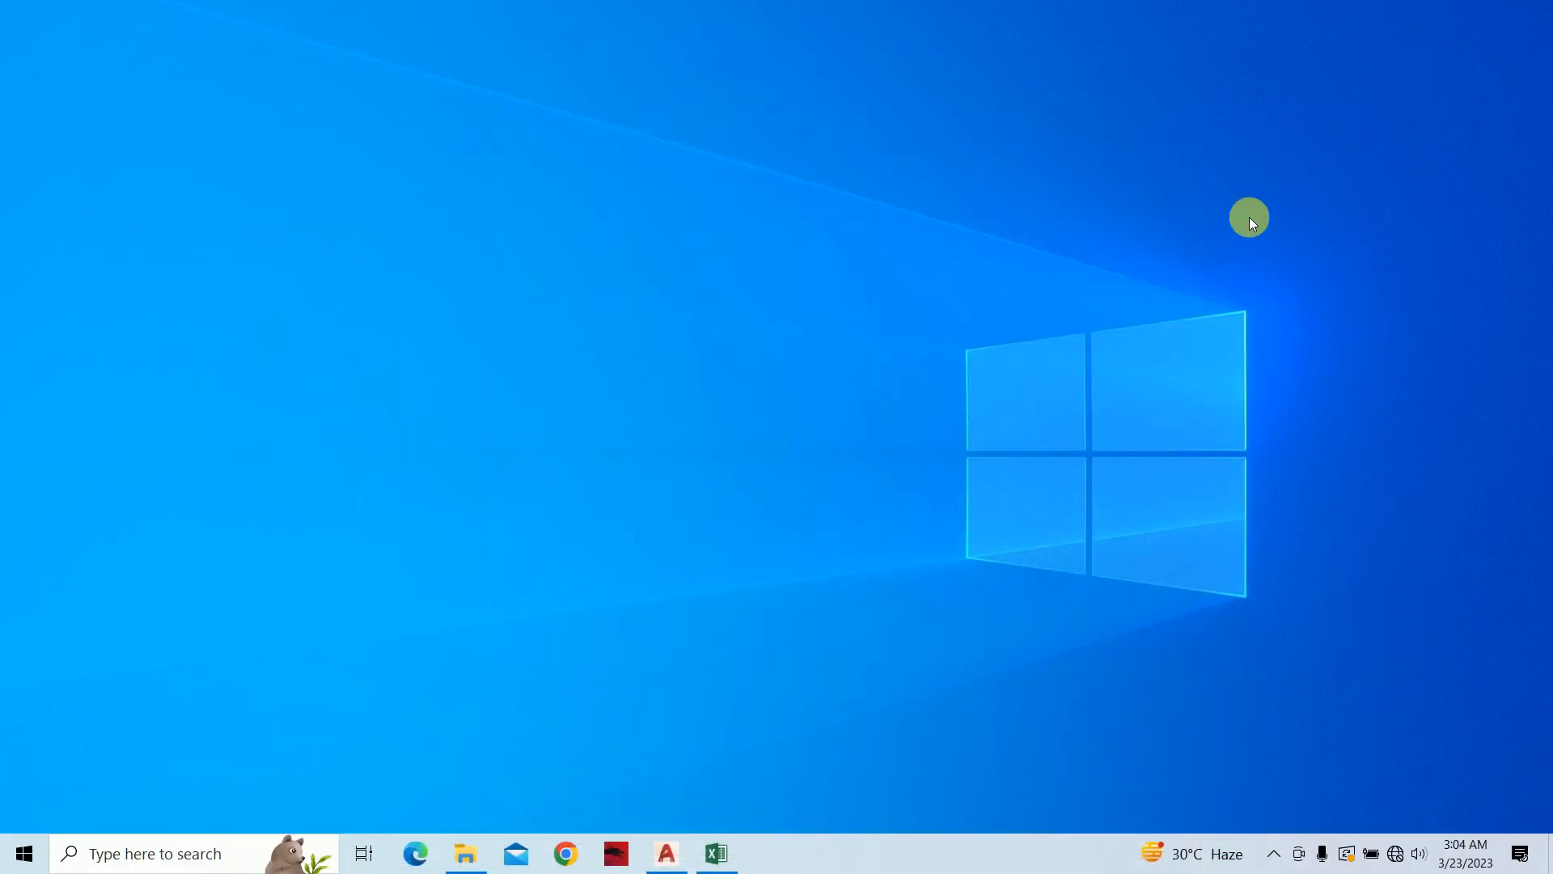
pyautogui.click(716, 853)
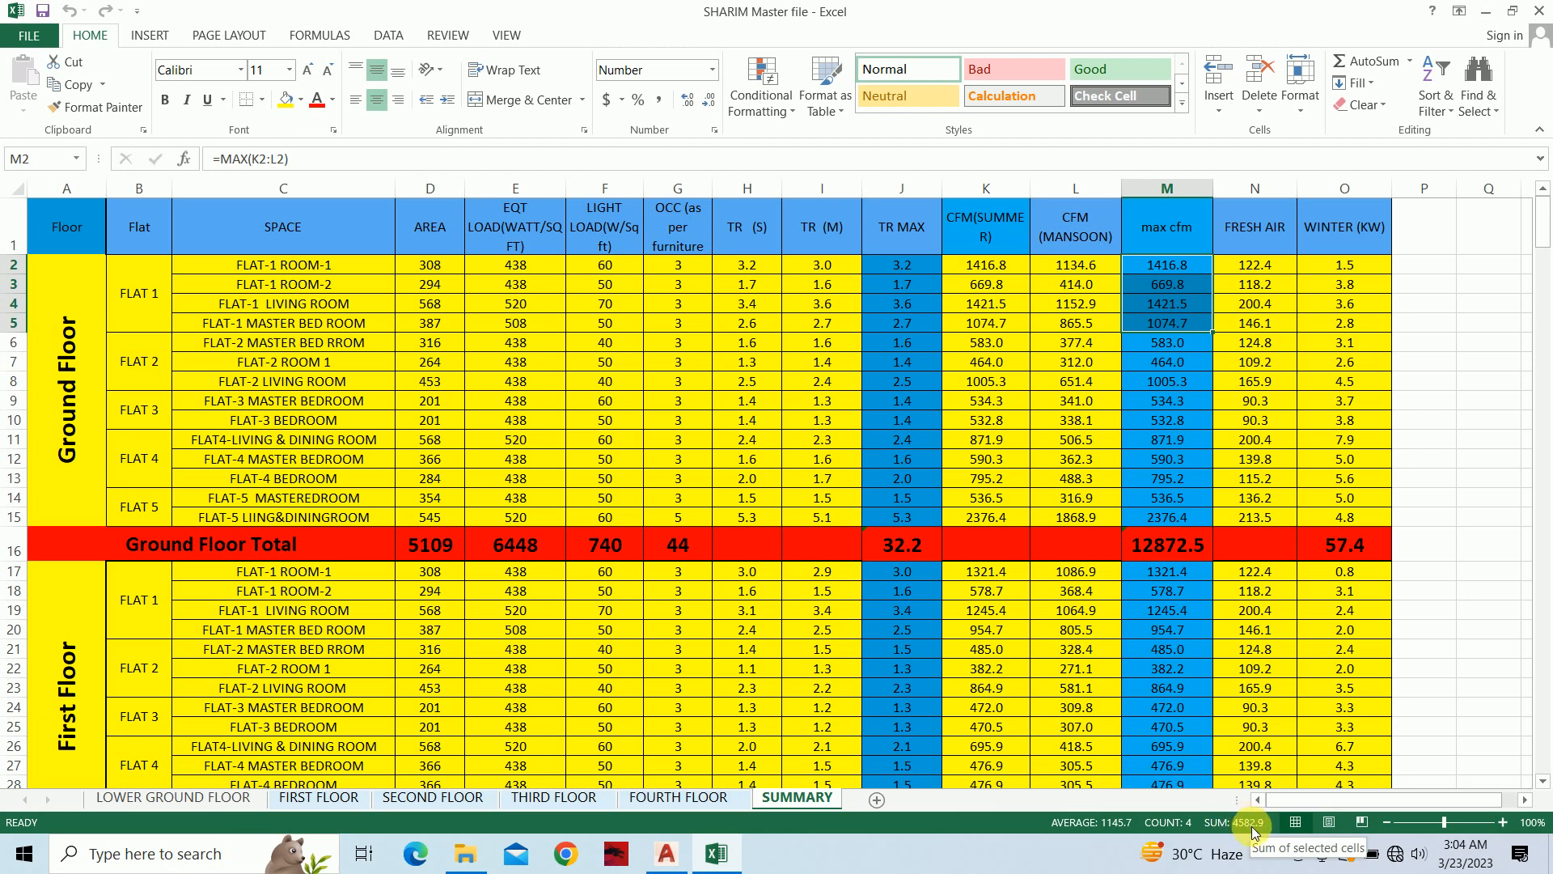
pyautogui.click(1487, 11)
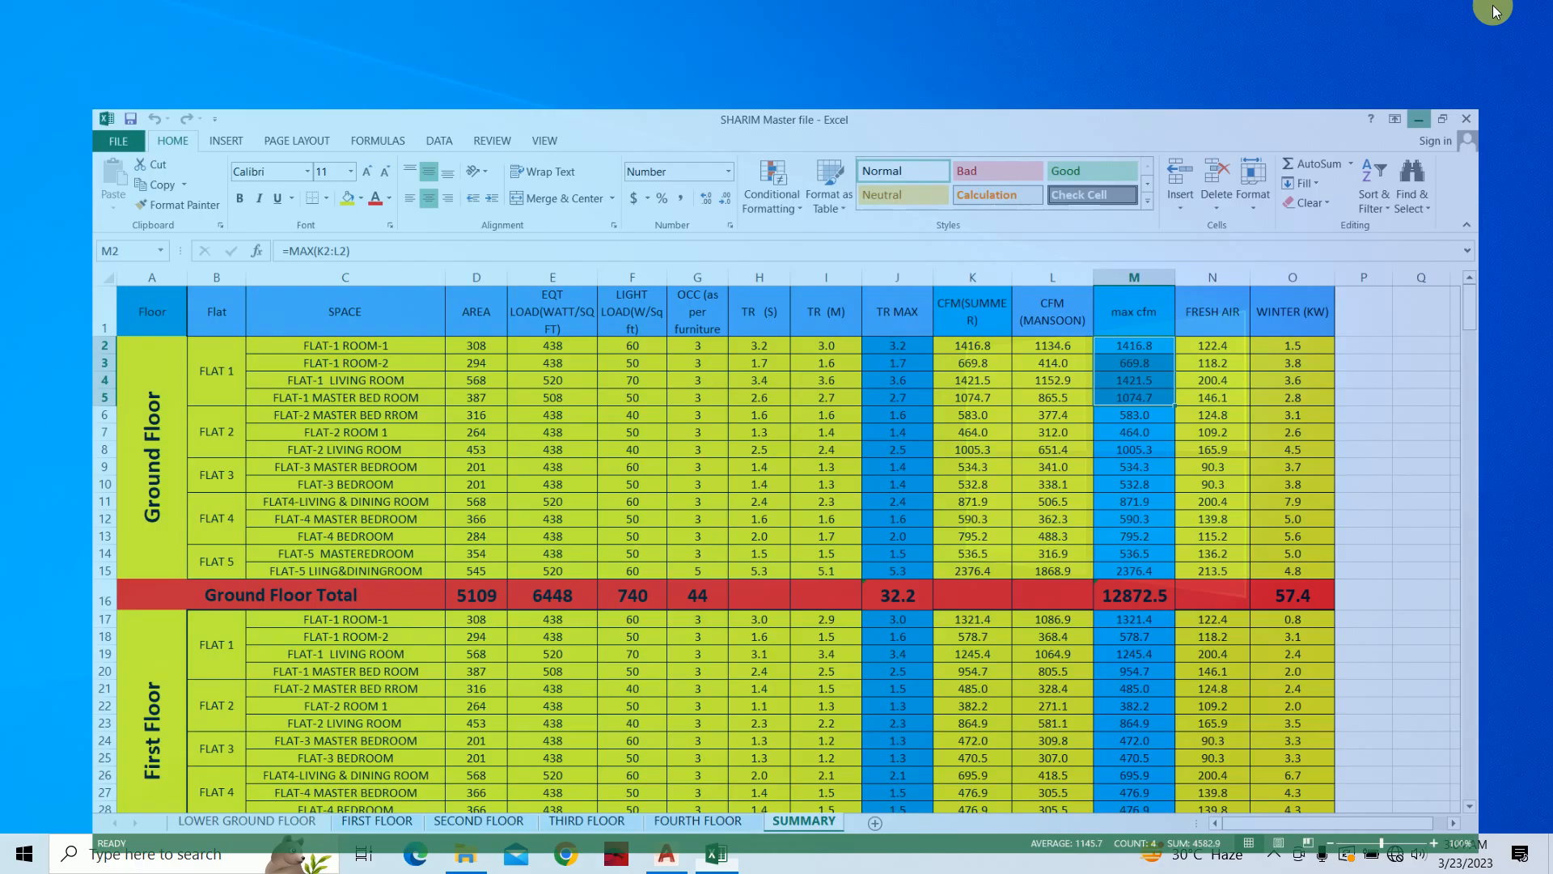
pyautogui.click(666, 854)
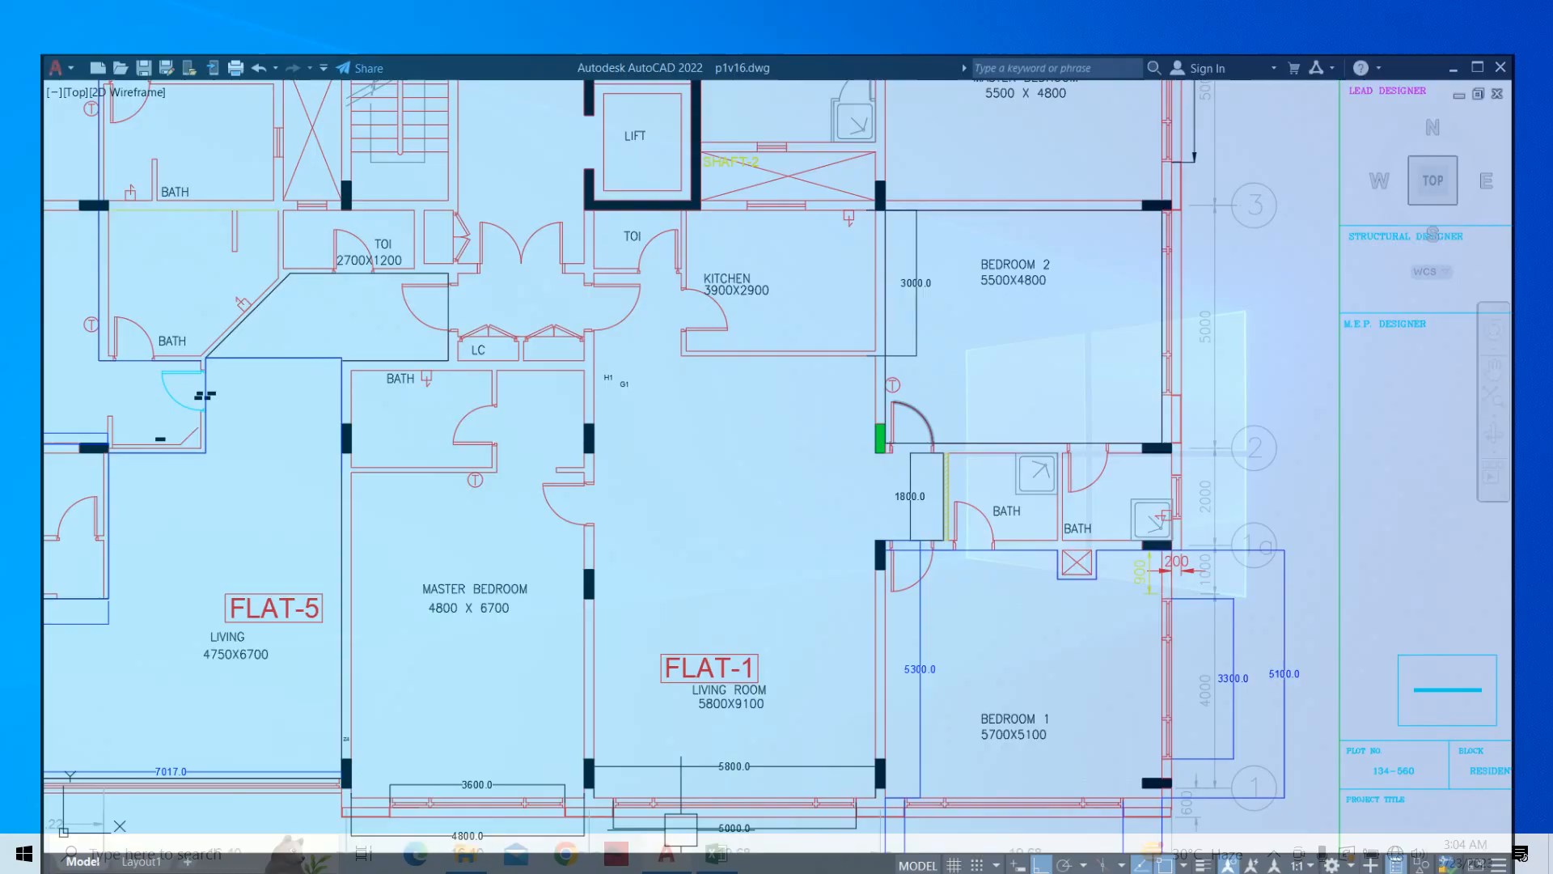
pyautogui.moveTo(799, 434); pyautogui.dragTo(871, 397, button='middle')
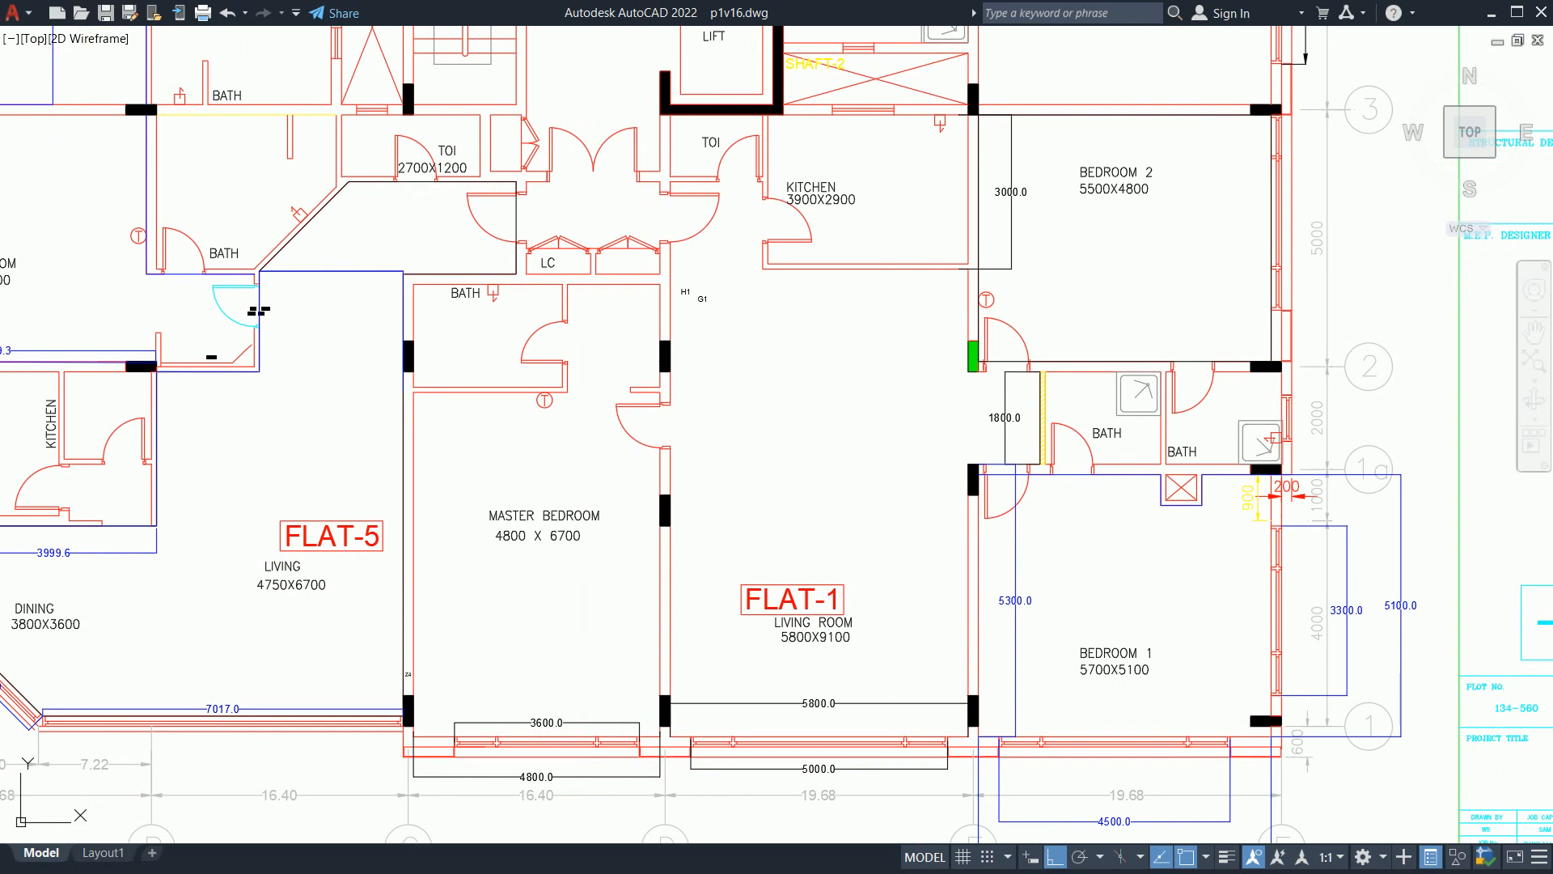
# Step: Open the Layer Properties Manager and create a new layer
pyautogui.write('la')
pyautogui.press('Return')
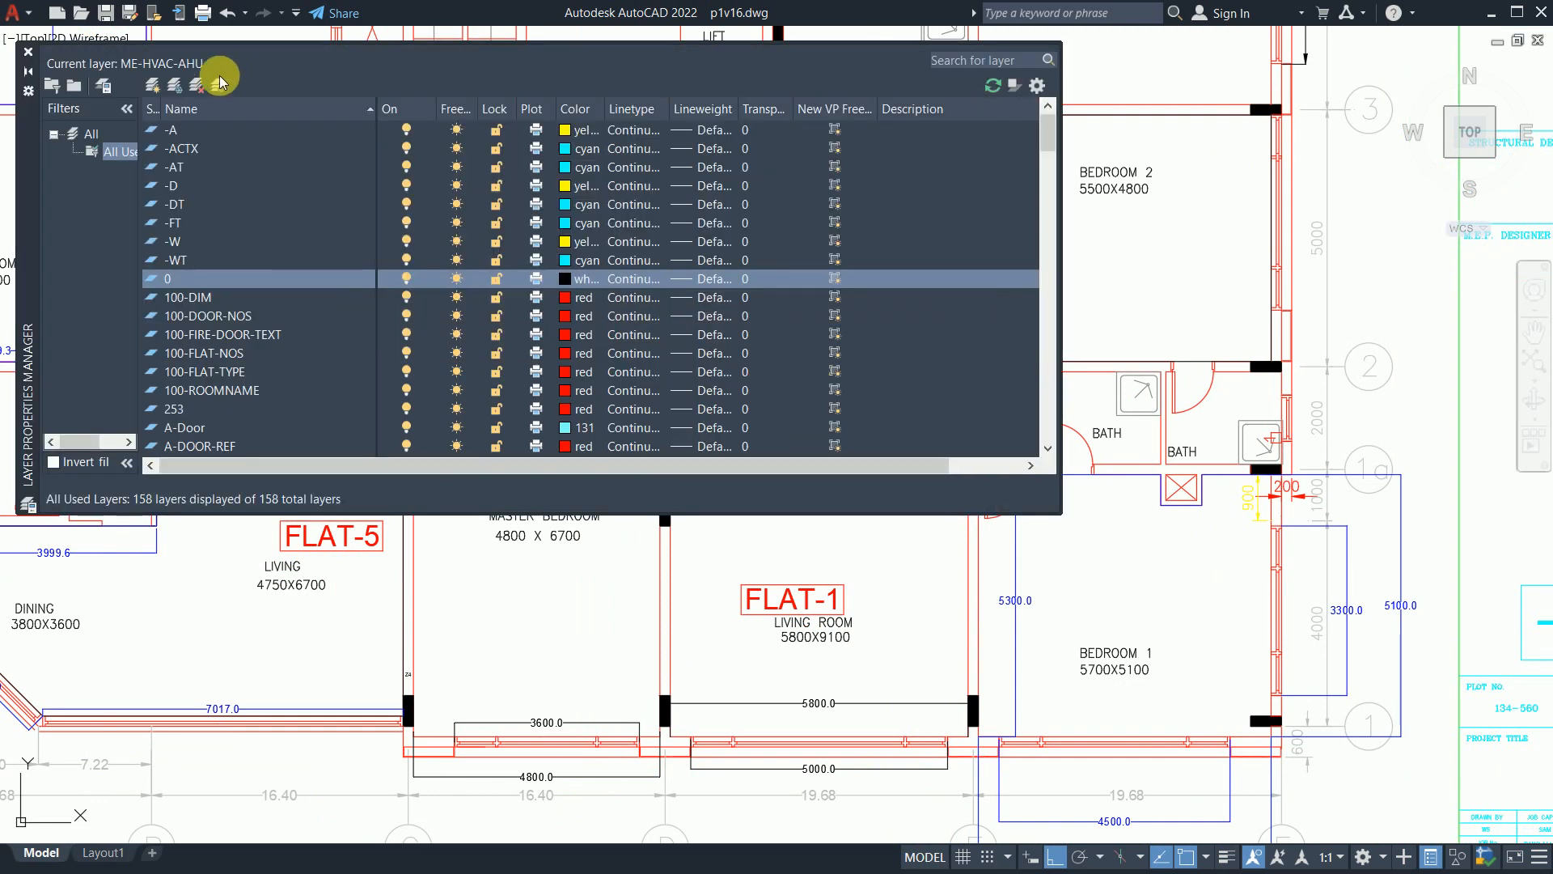
pyautogui.click(152, 85)
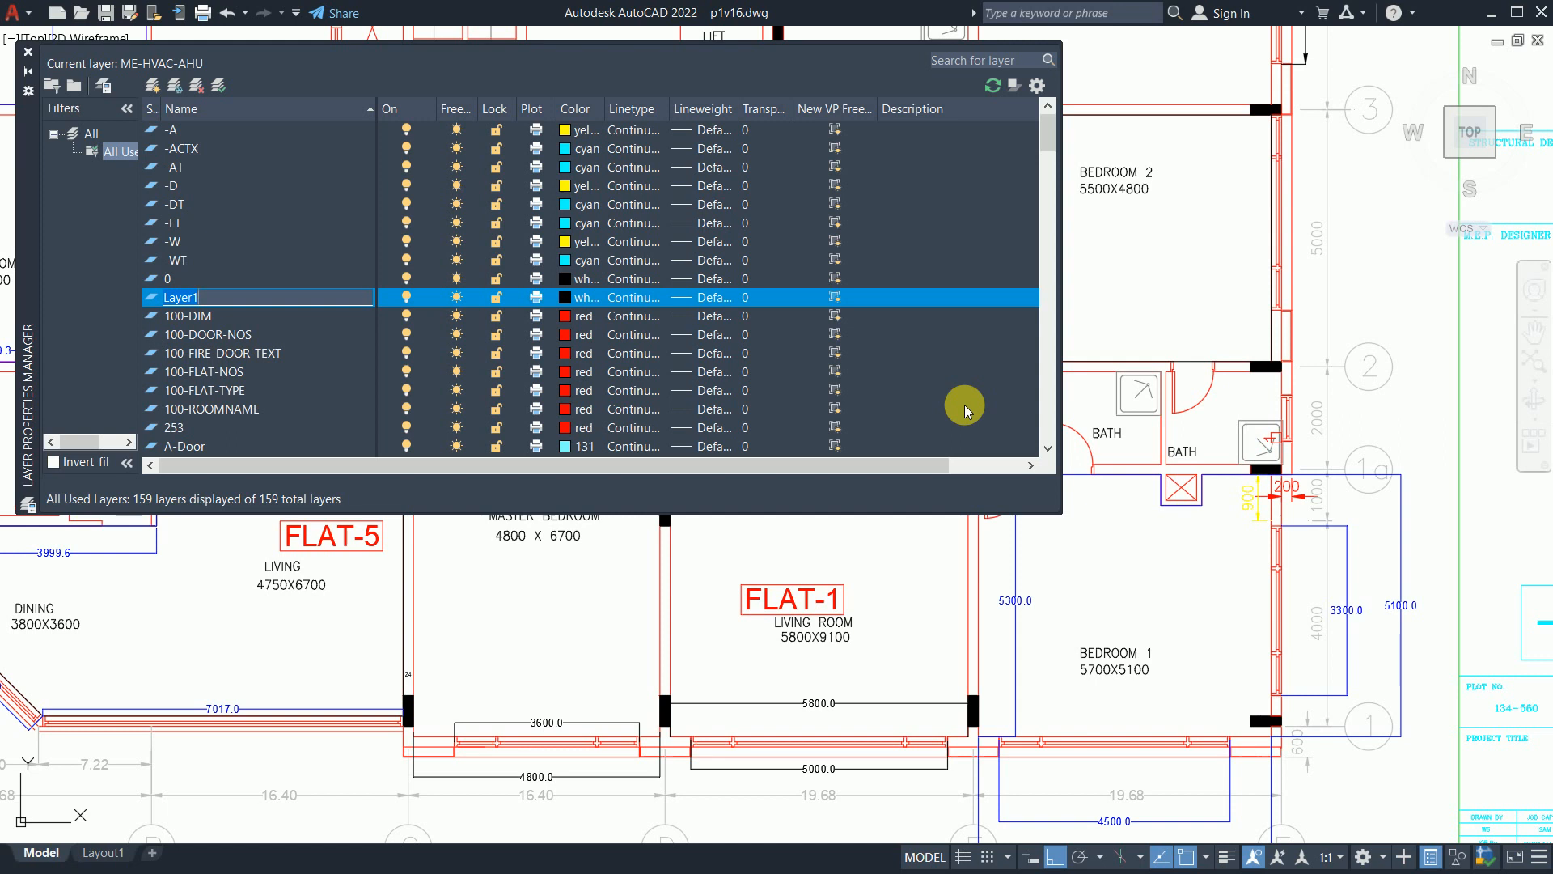
pyautogui.press('Return')
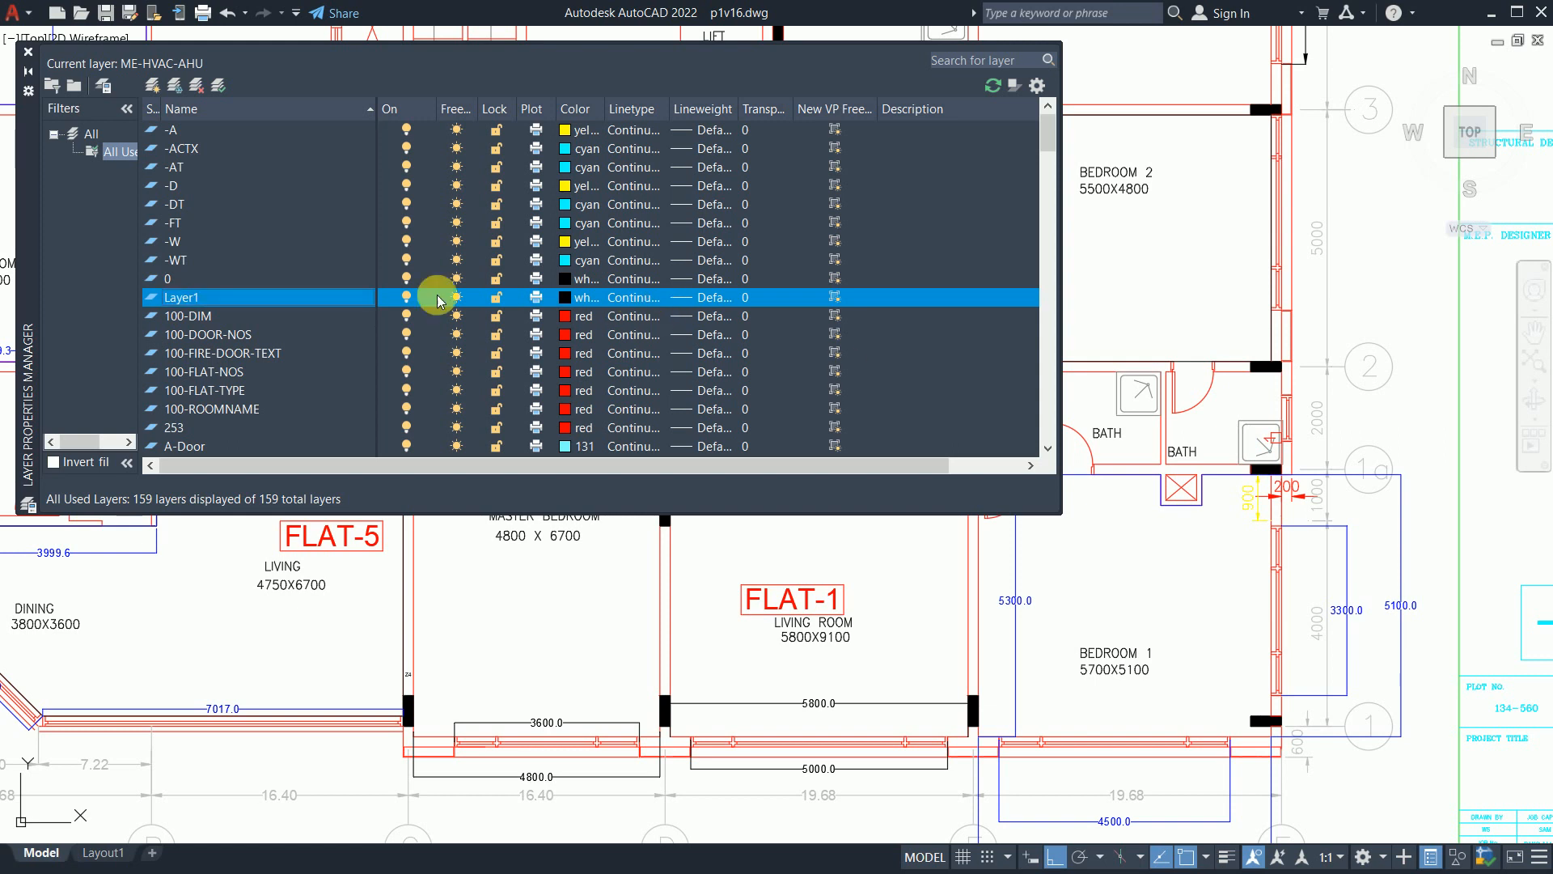
# Step: Try to rename the new layer as ME-HVAC-AHU, and change the entered name to M-HVAC-AHU
pyautogui.rightClick(216, 286)
pyautogui.click(185, 302)
pyautogui.rightClick(186, 306)
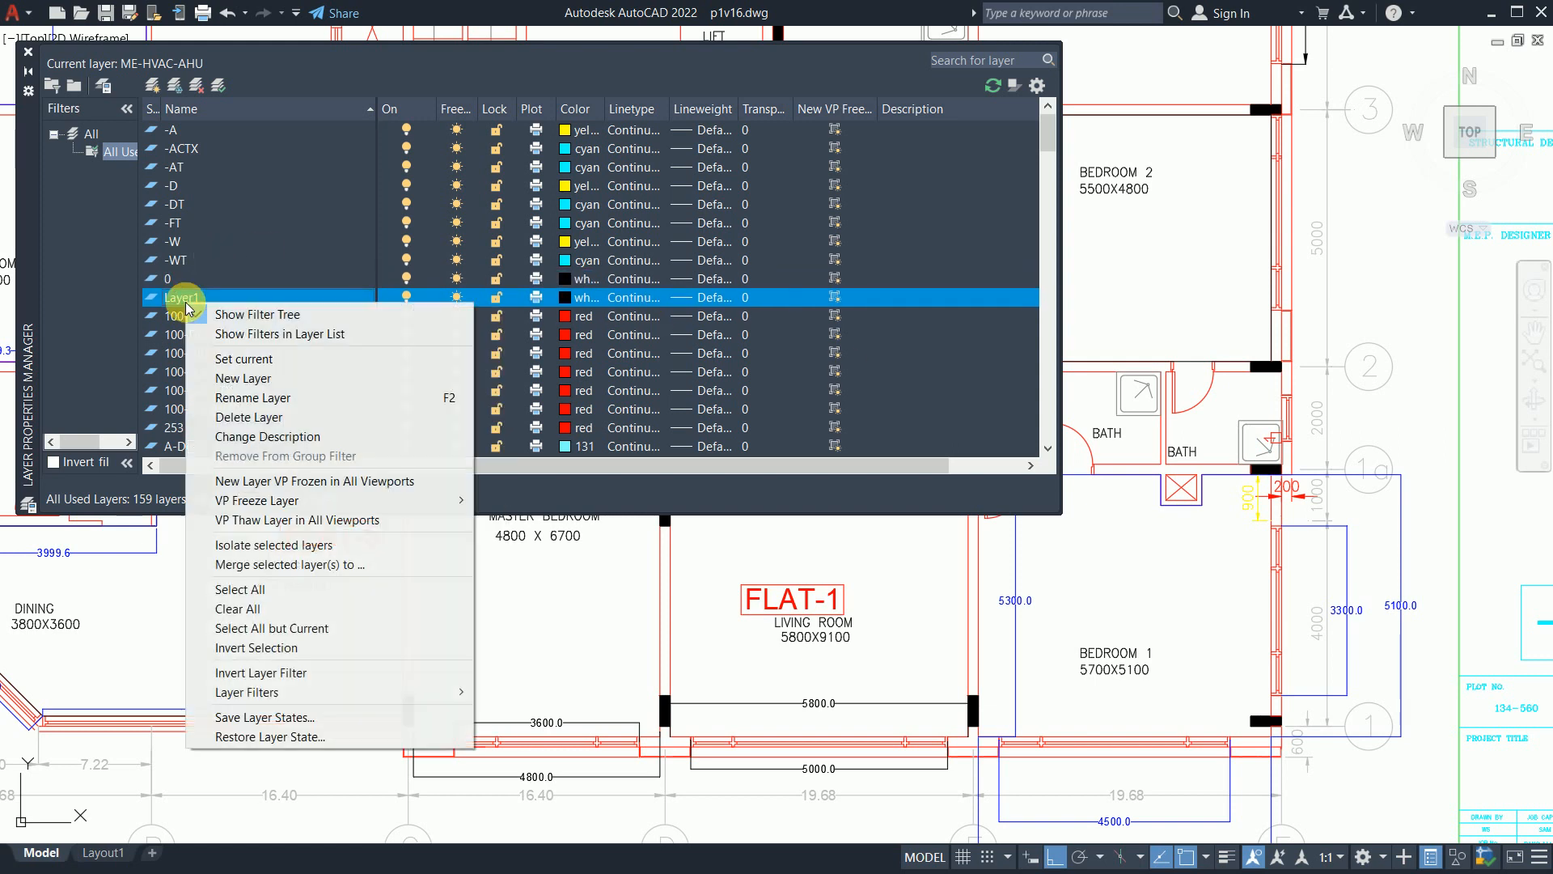
pyautogui.click(253, 397)
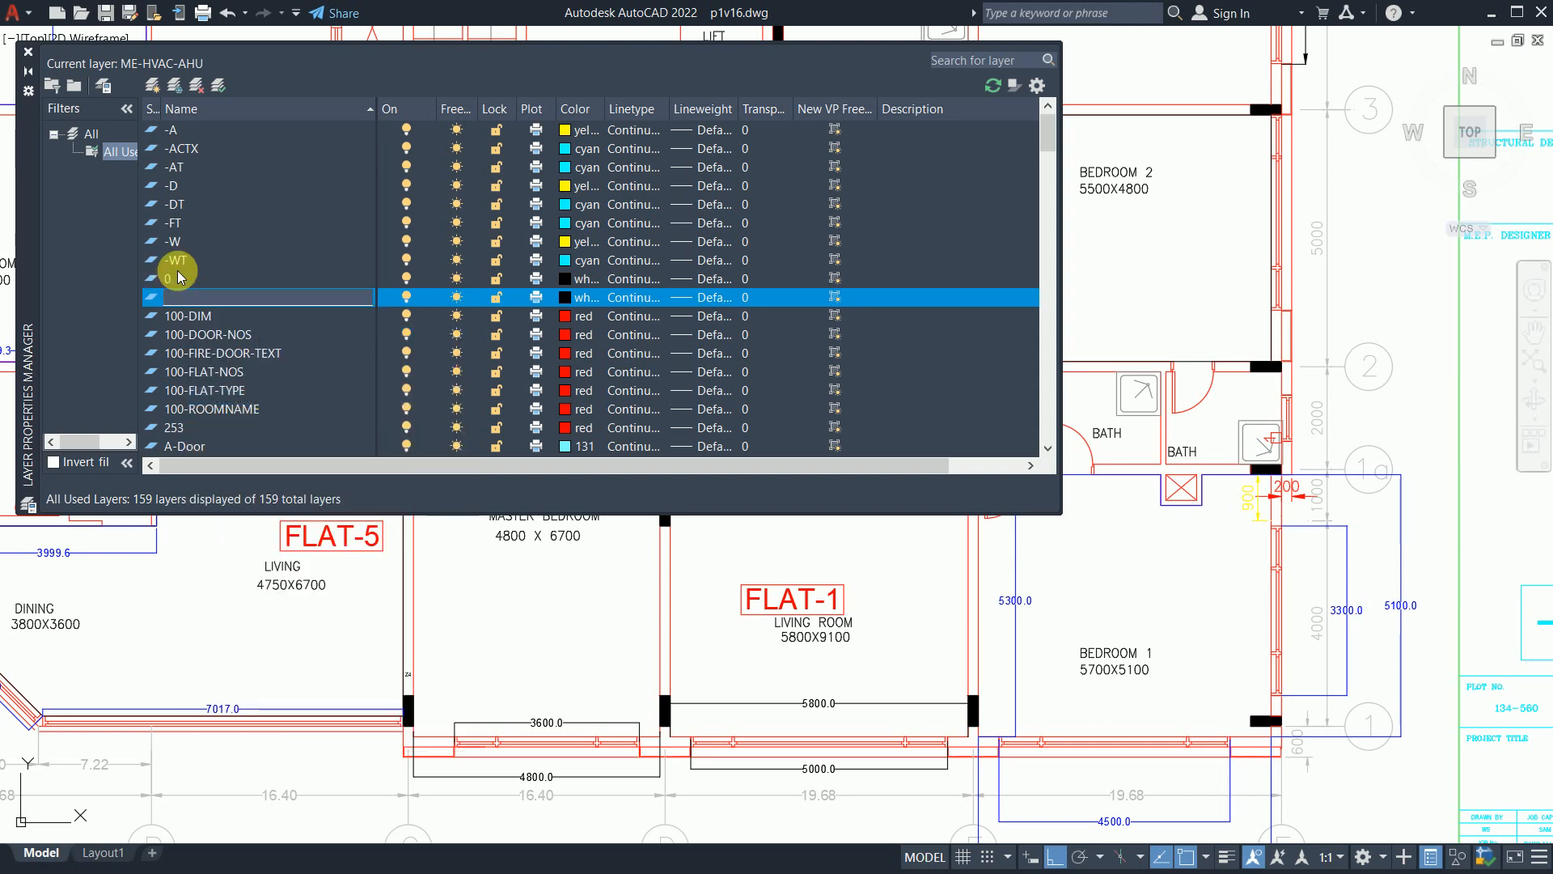
pyautogui.write('ME-HV')
pyautogui.write('AC')
pyautogui.write('-AHU')
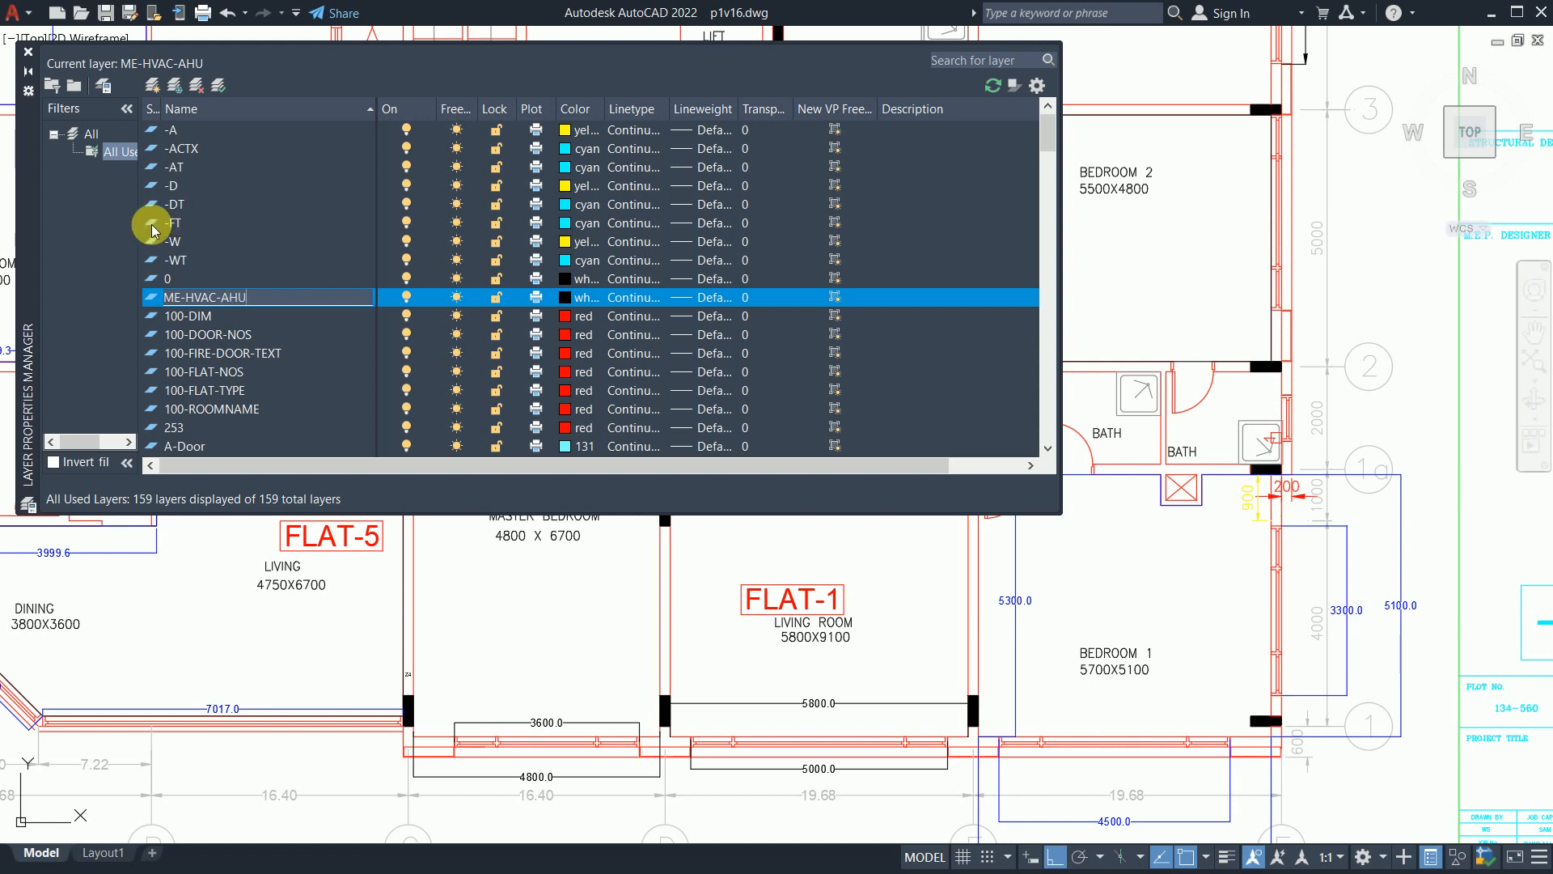
pyautogui.click(564, 299)
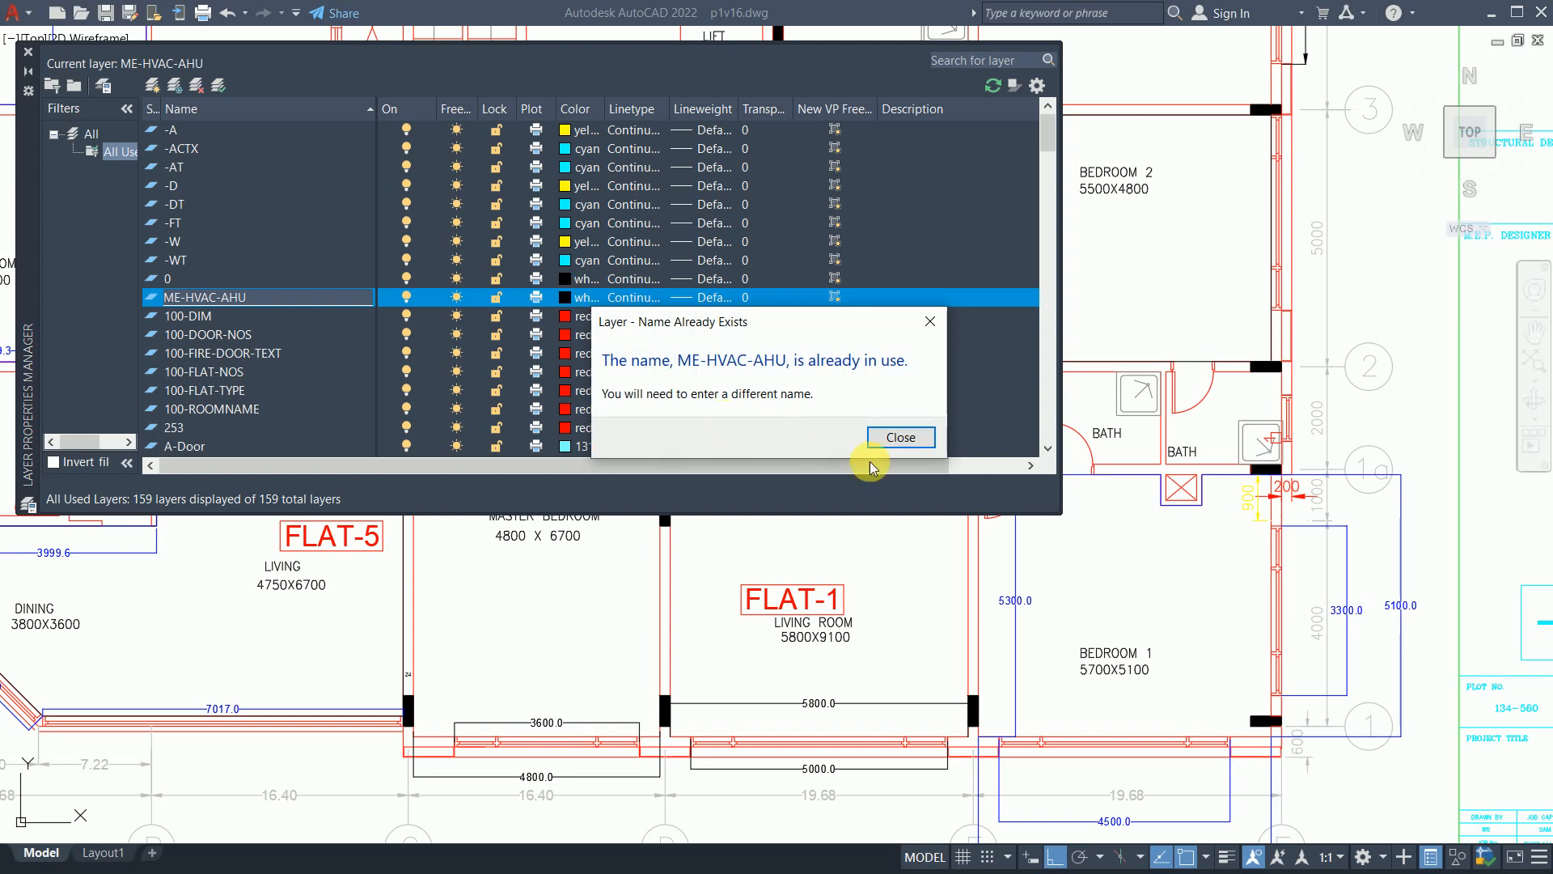
pyautogui.click(912, 442)
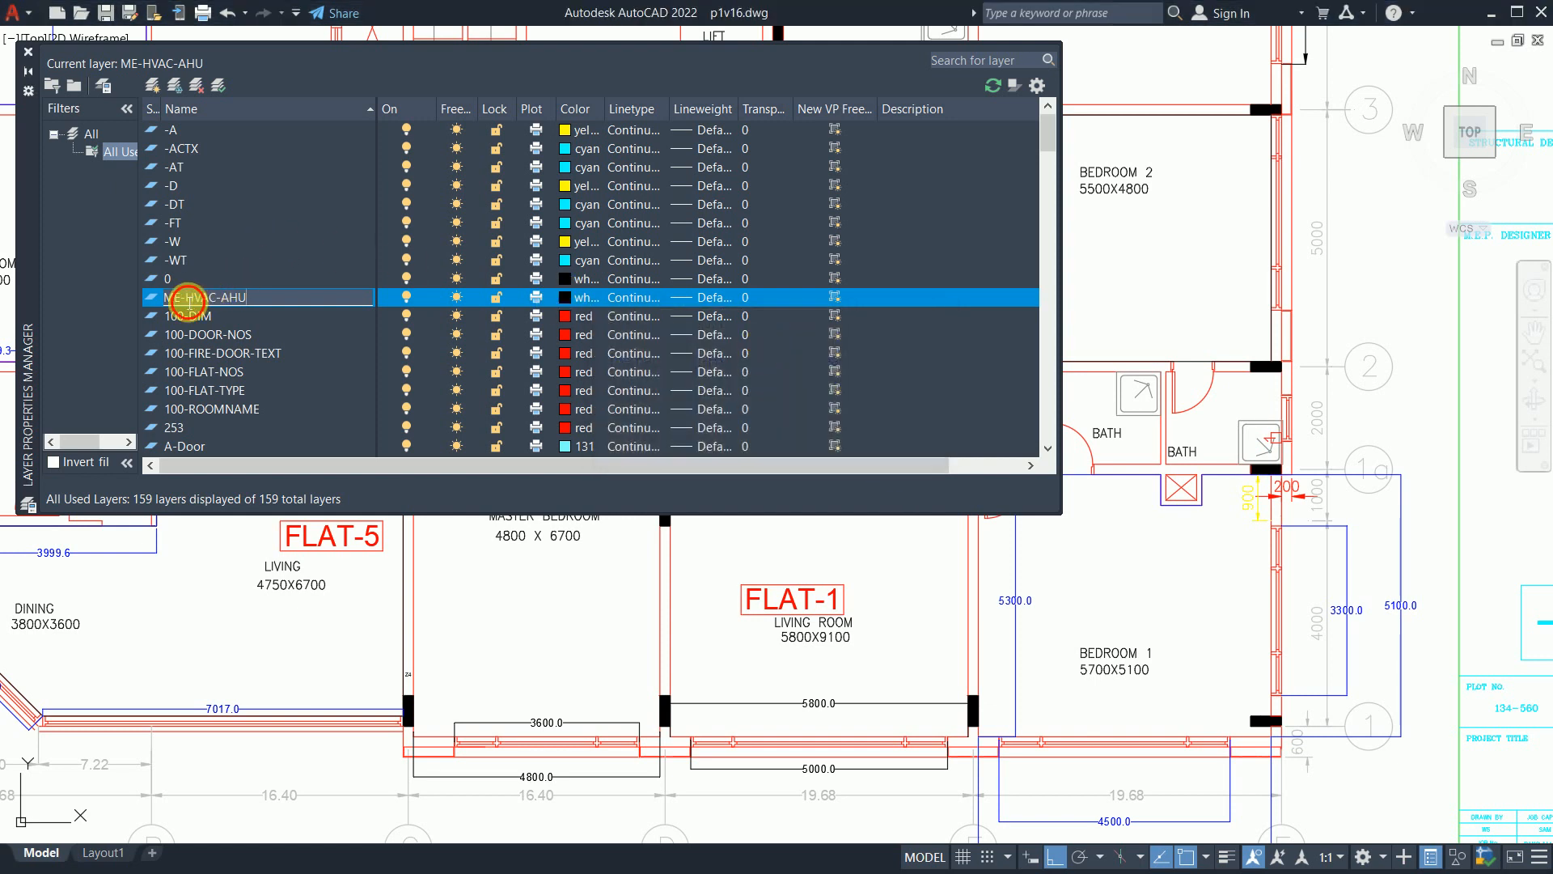
pyautogui.press('BackSpace')
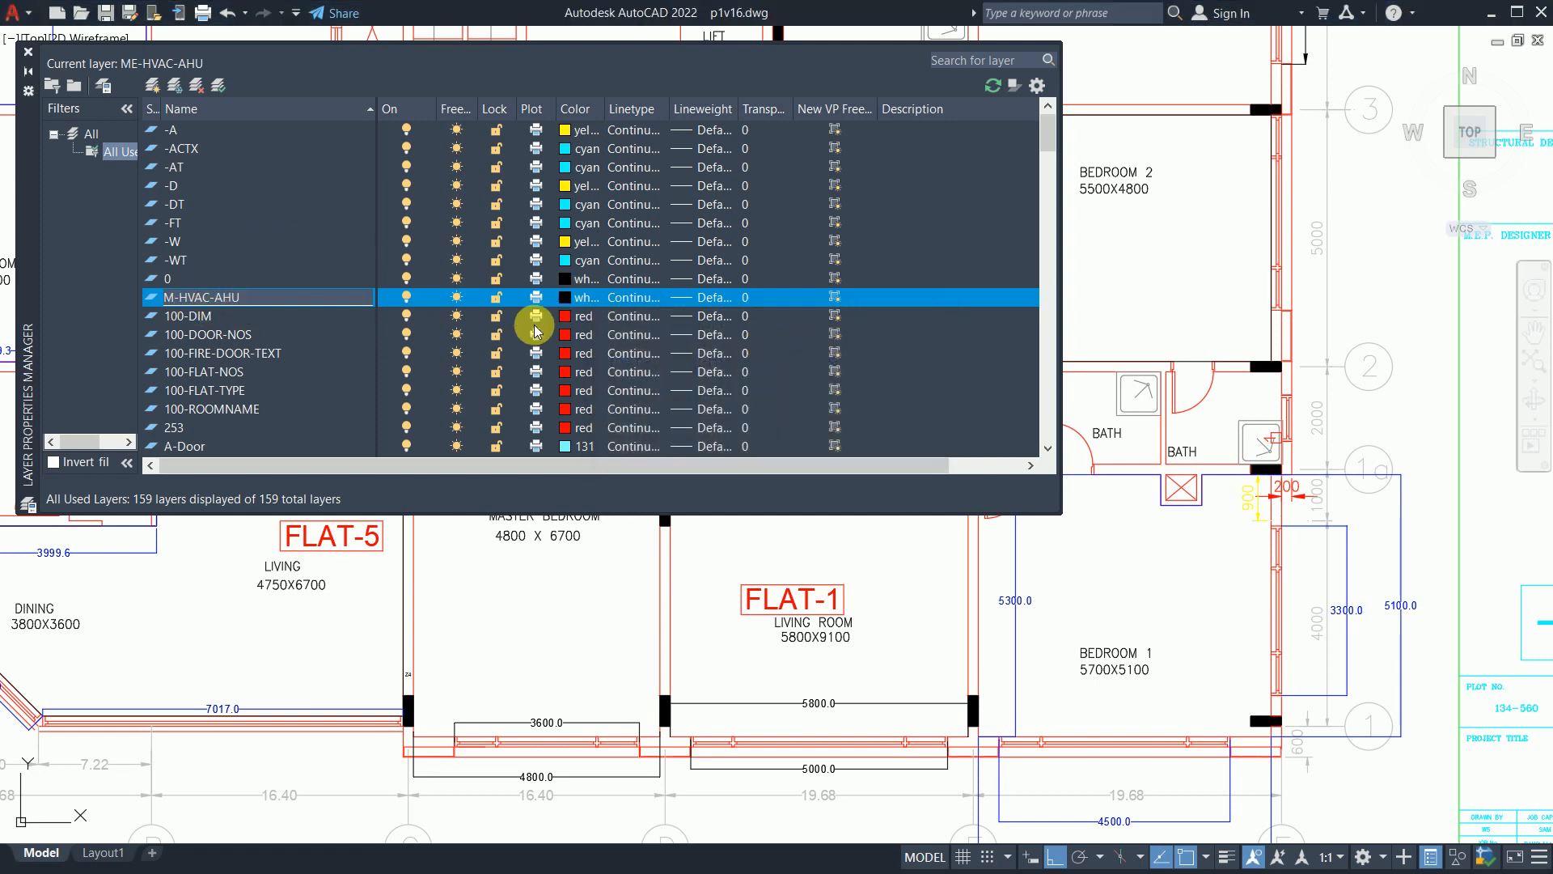
# Step: Set the M-HVAC-AHU layer's color to blue, make it the current layer and close the layer manager
pyautogui.click(565, 297)
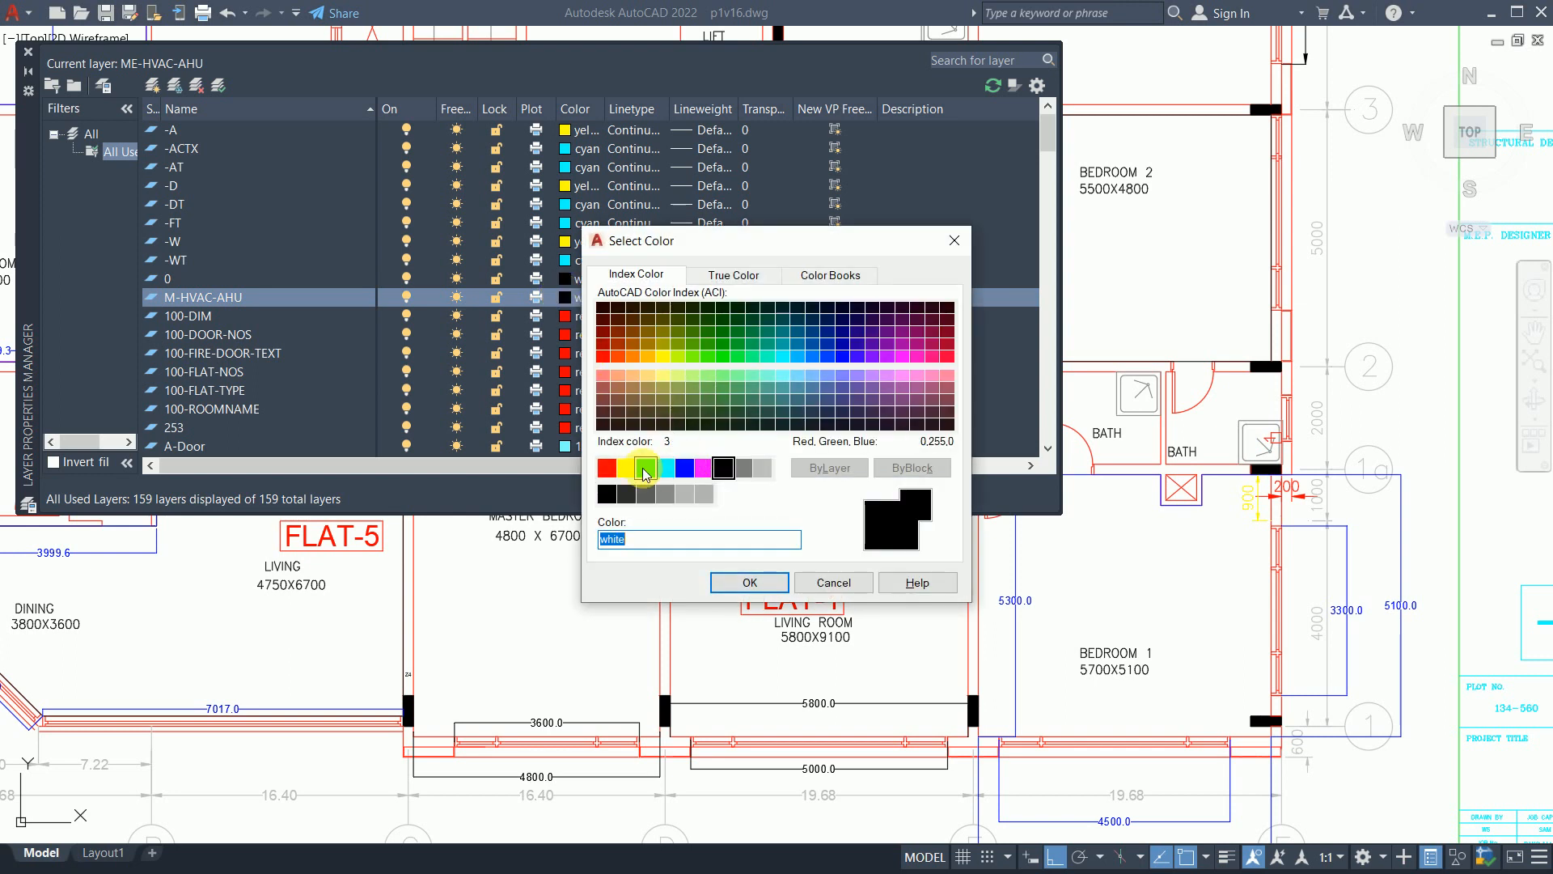
pyautogui.click(684, 468)
pyautogui.click(750, 582)
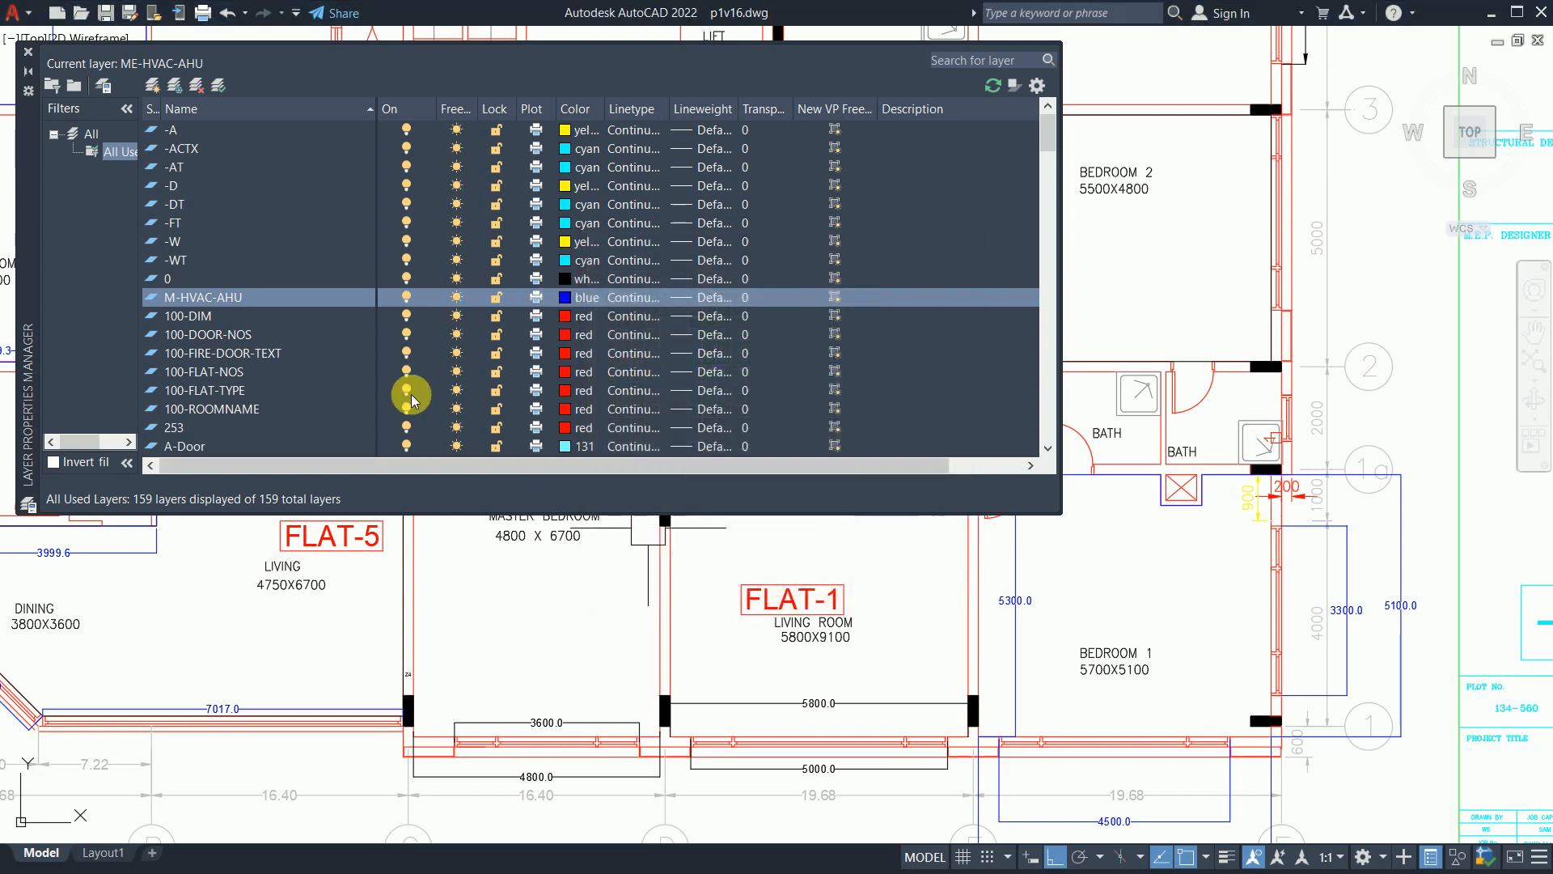
pyautogui.click(268, 294)
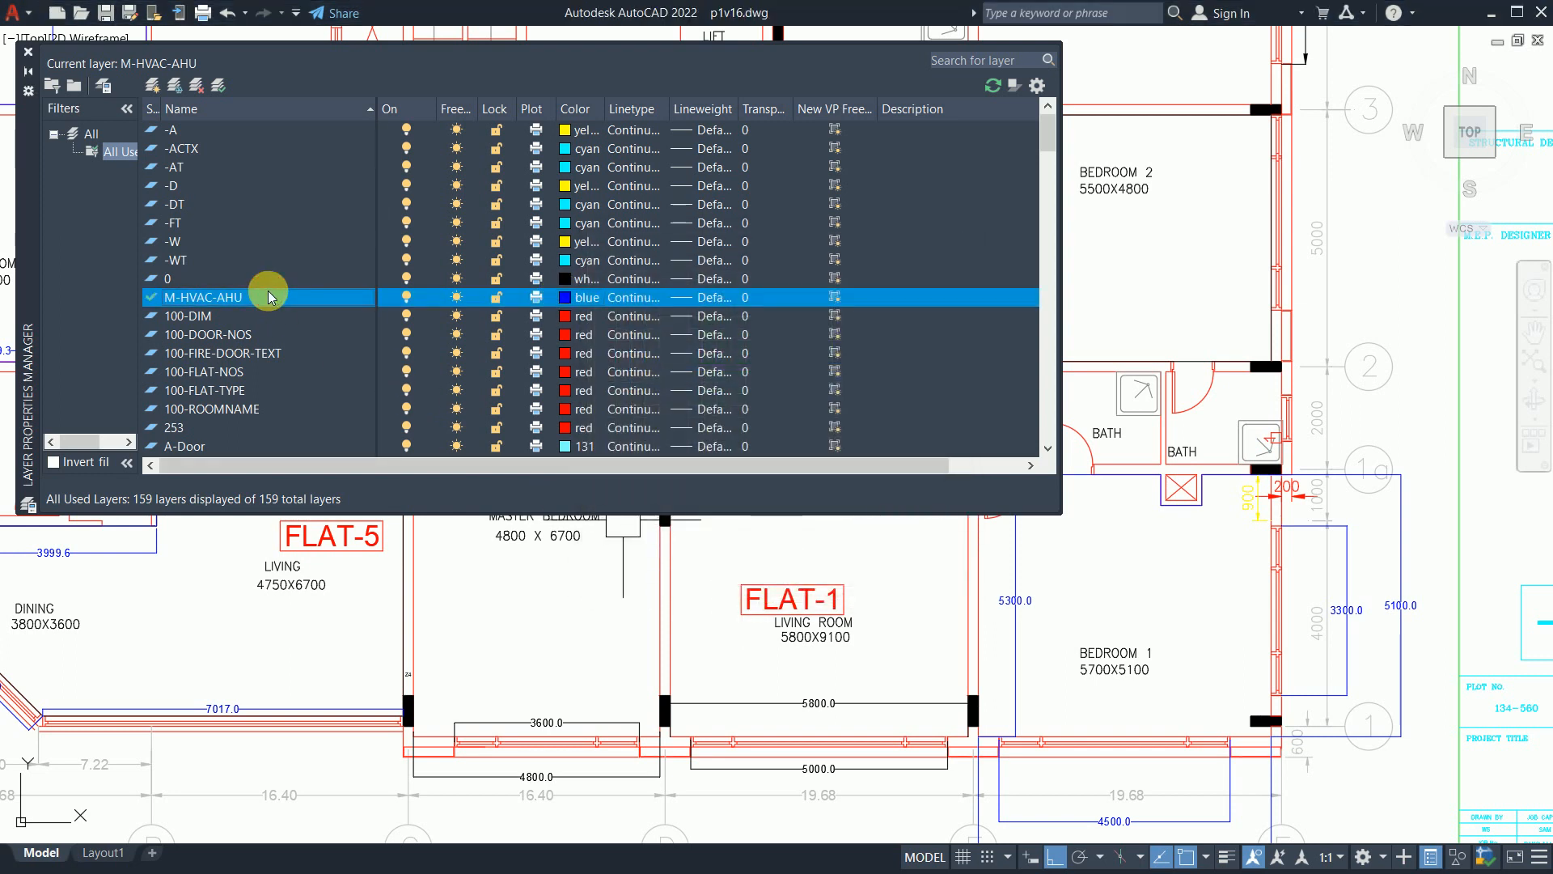
pyautogui.click(28, 51)
pyautogui.scroll(4, 725, 216)
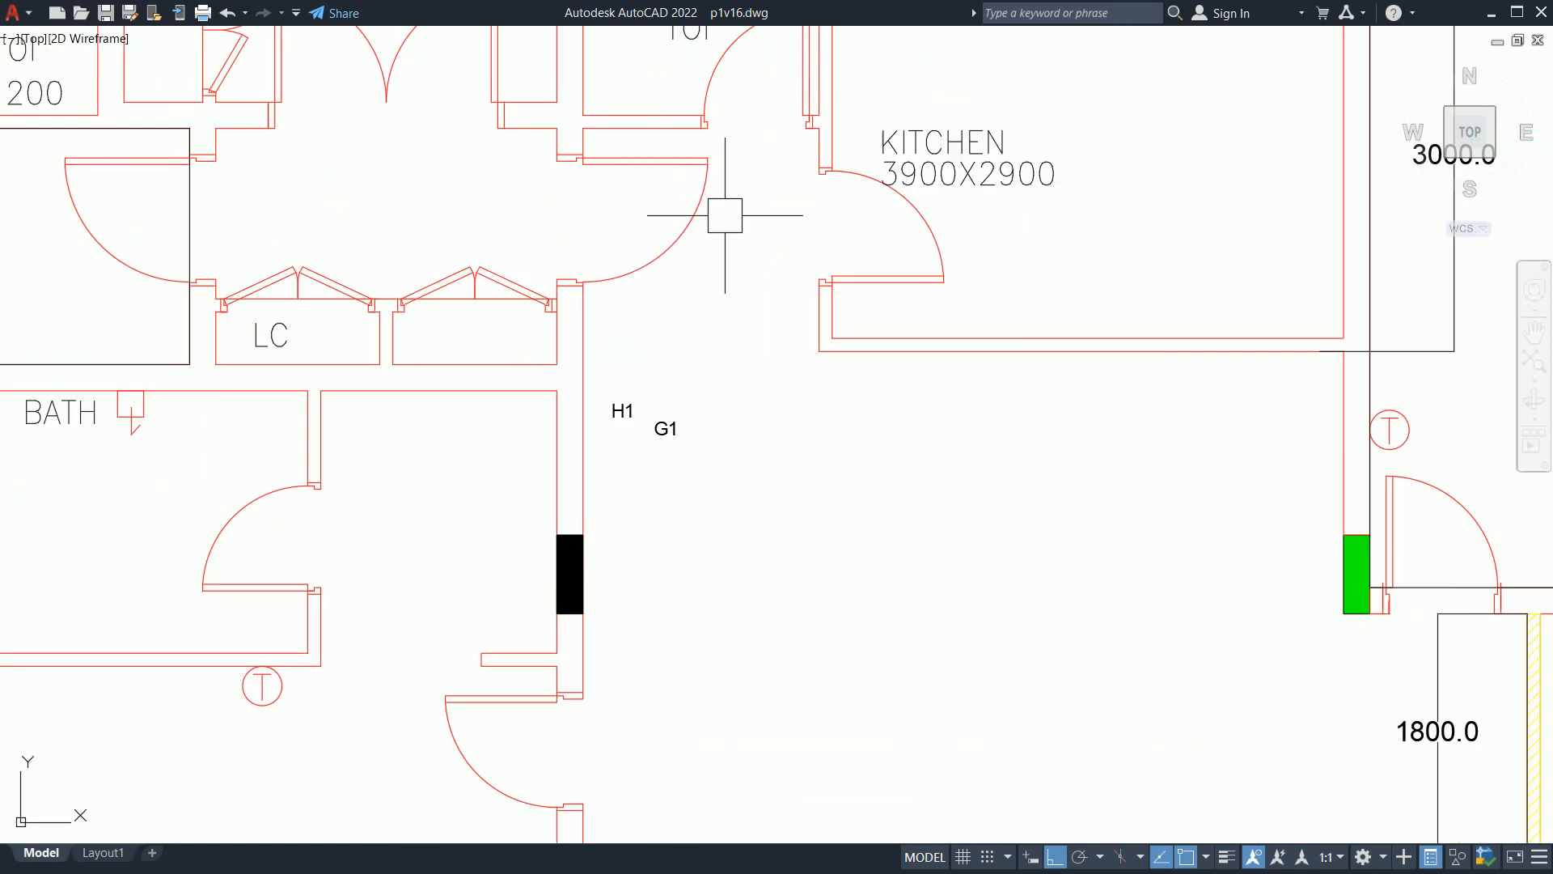
pyautogui.scroll(-6, 693, 255)
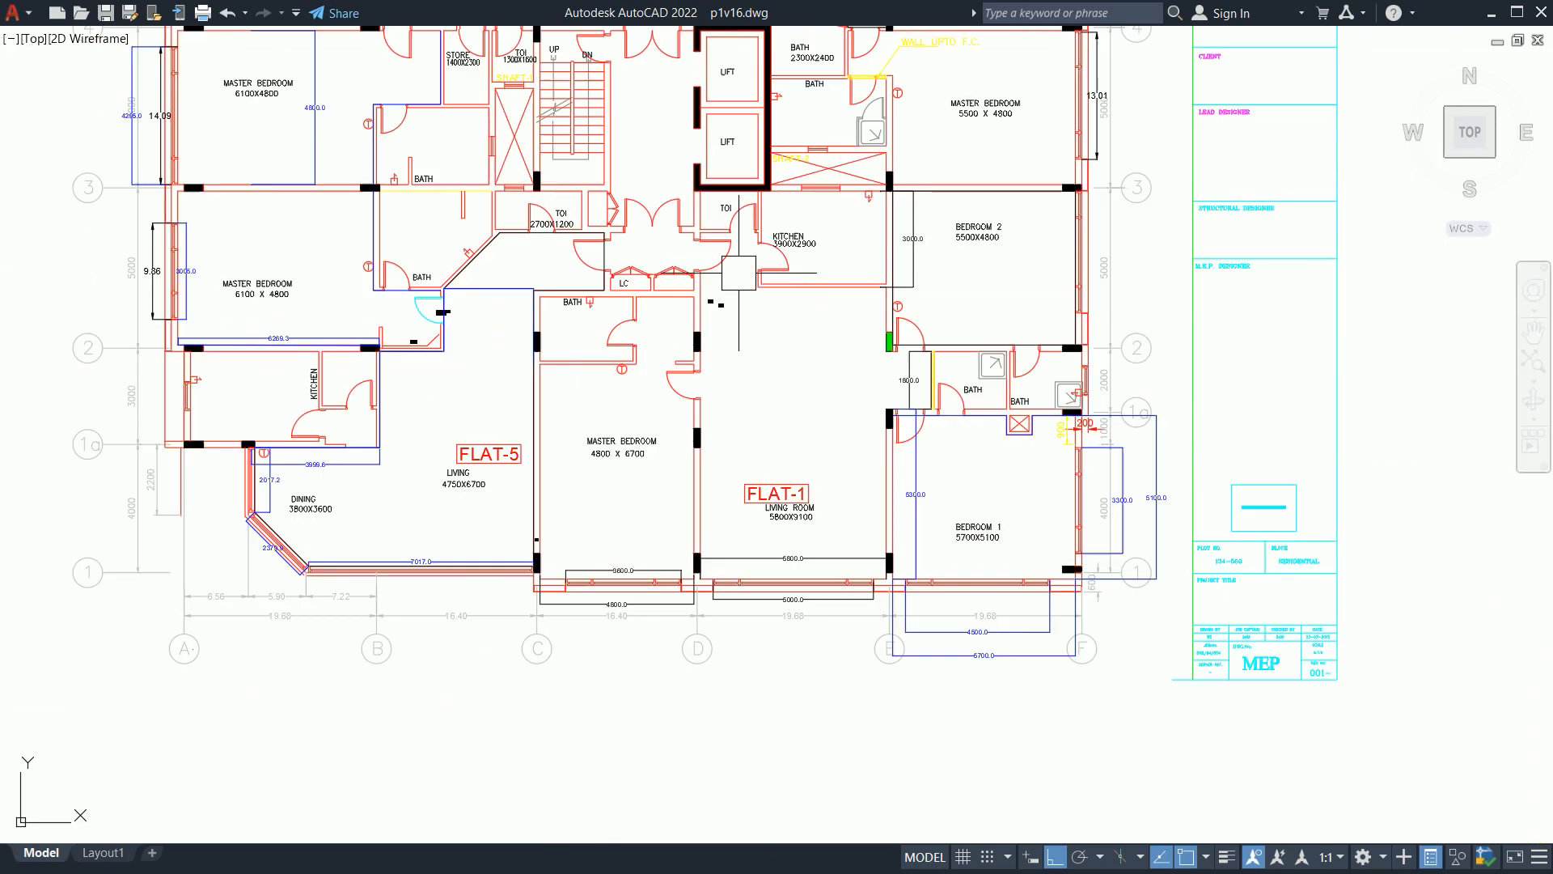
pyautogui.scroll(6, 710, 260)
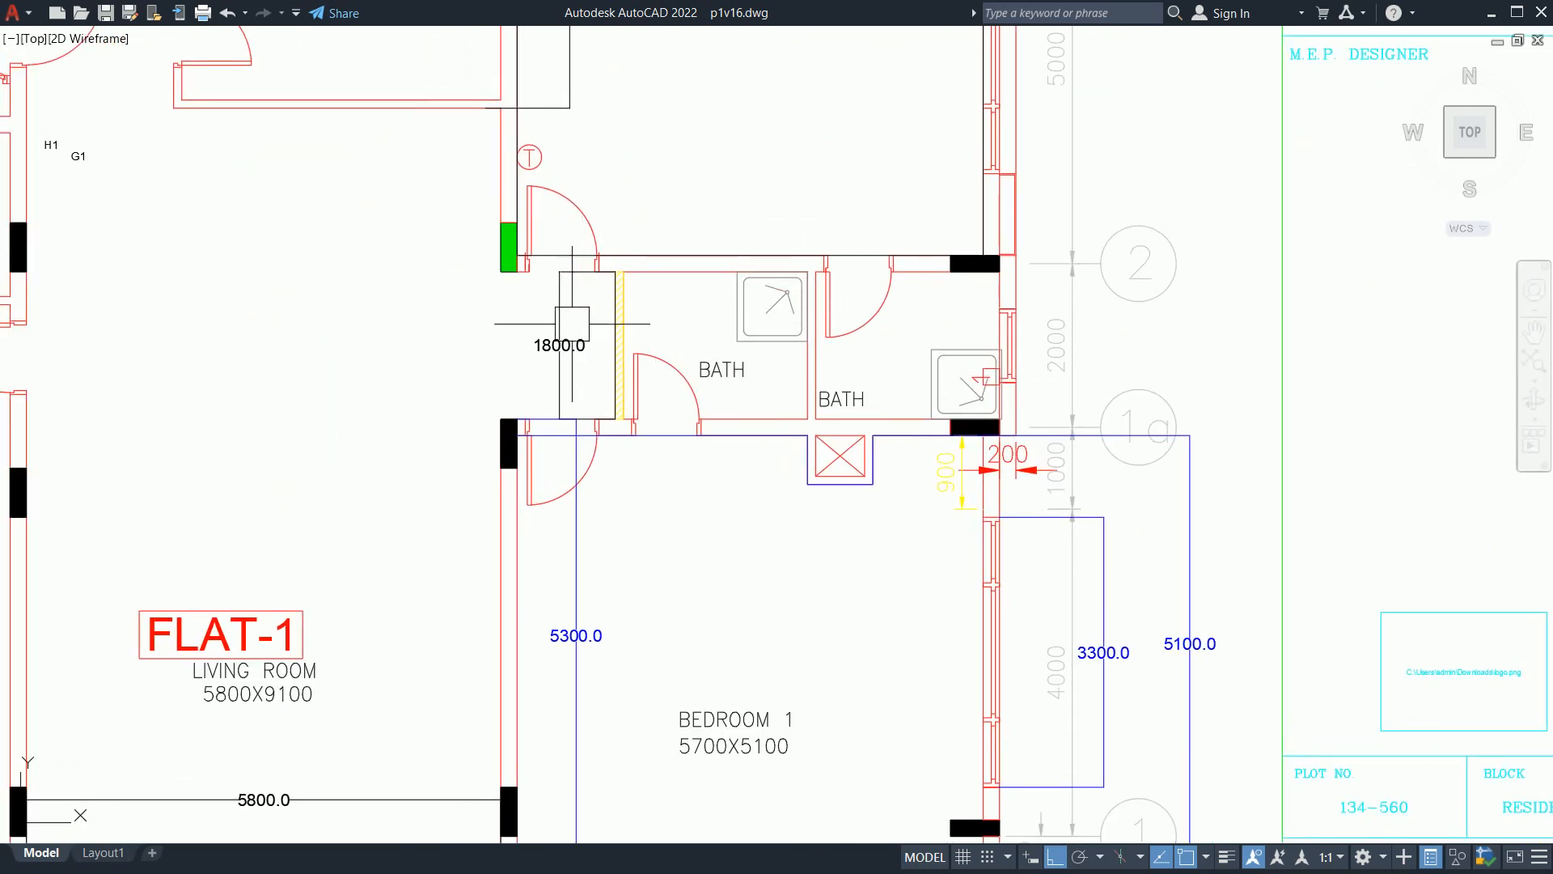
pyautogui.scroll(-2, 580, 357)
pyautogui.moveTo(600, 404); pyautogui.dragTo(760, 457, button='middle')
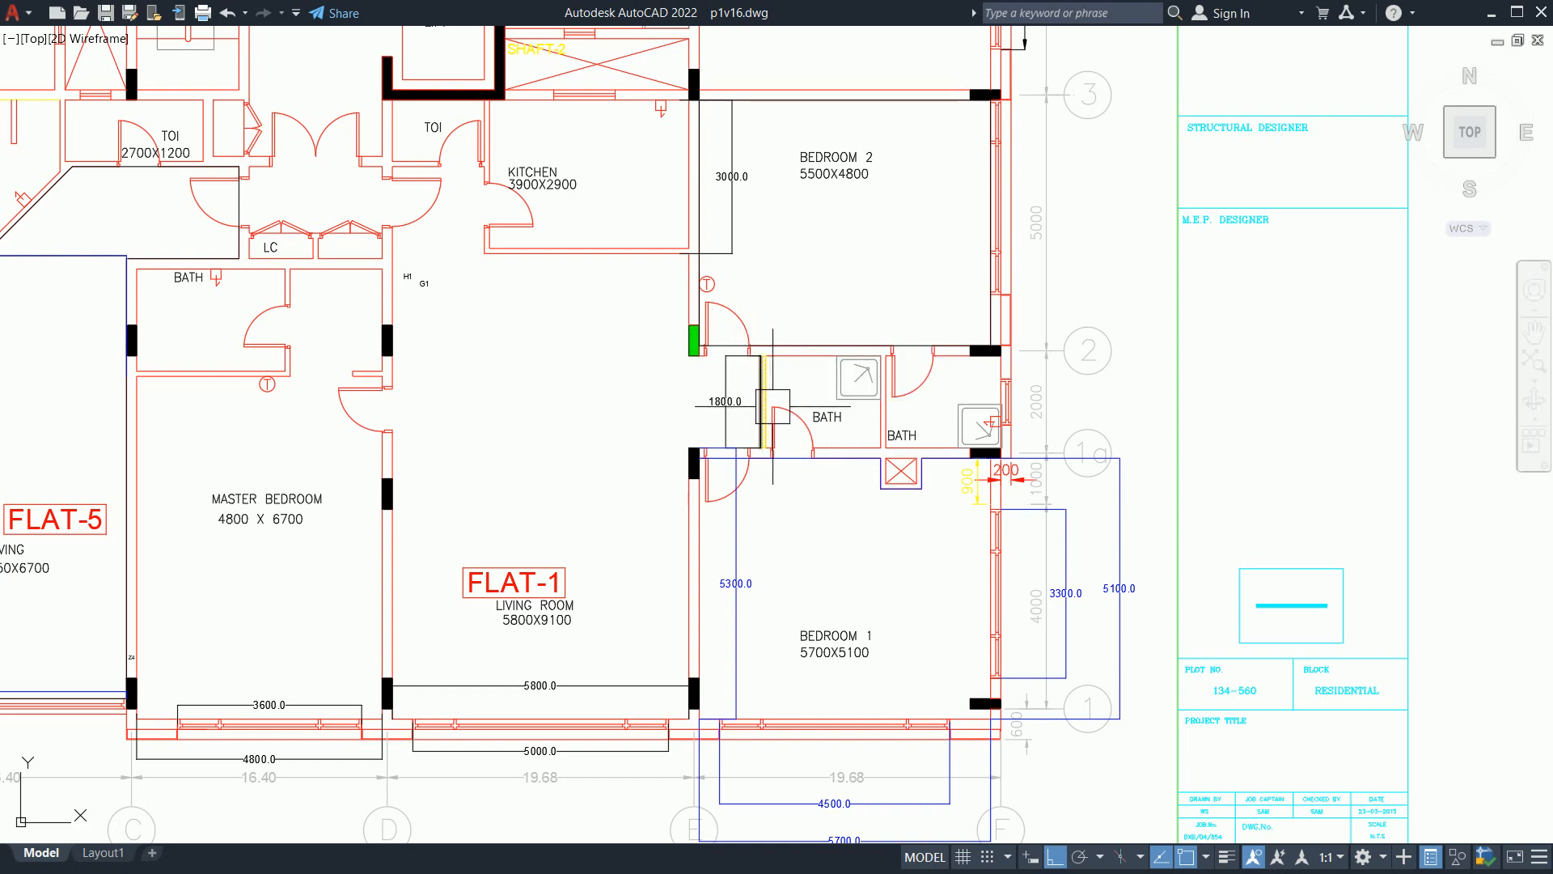
pyautogui.scroll(2, 739, 413)
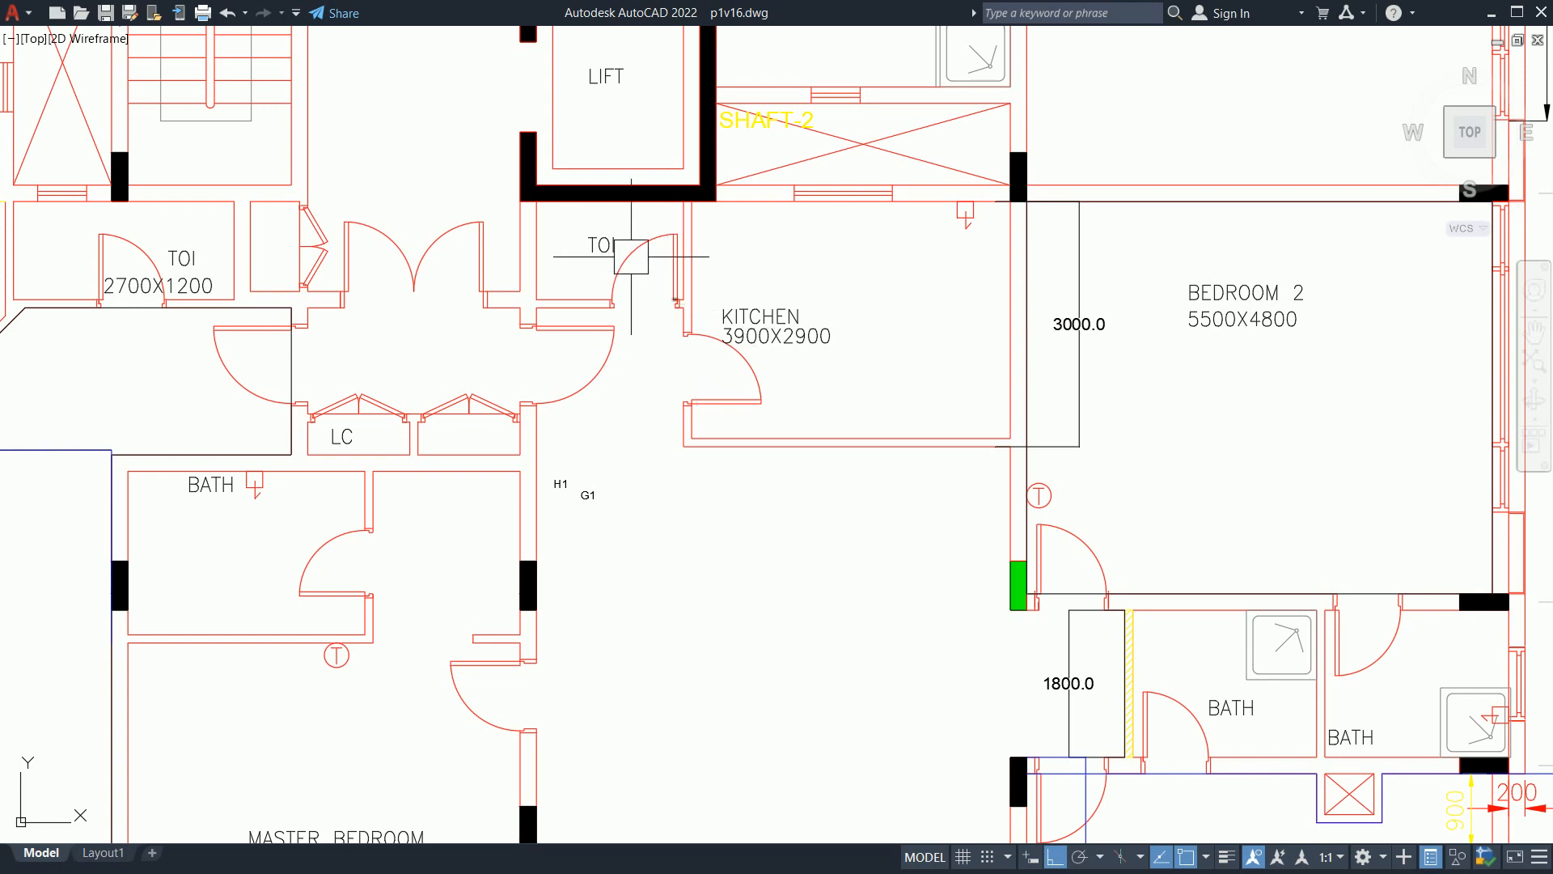
# Step: Examine the FLAT-1 entrance area between the toilet, kitchen and living room as a location for the AHU
pyautogui.moveTo(628, 253)
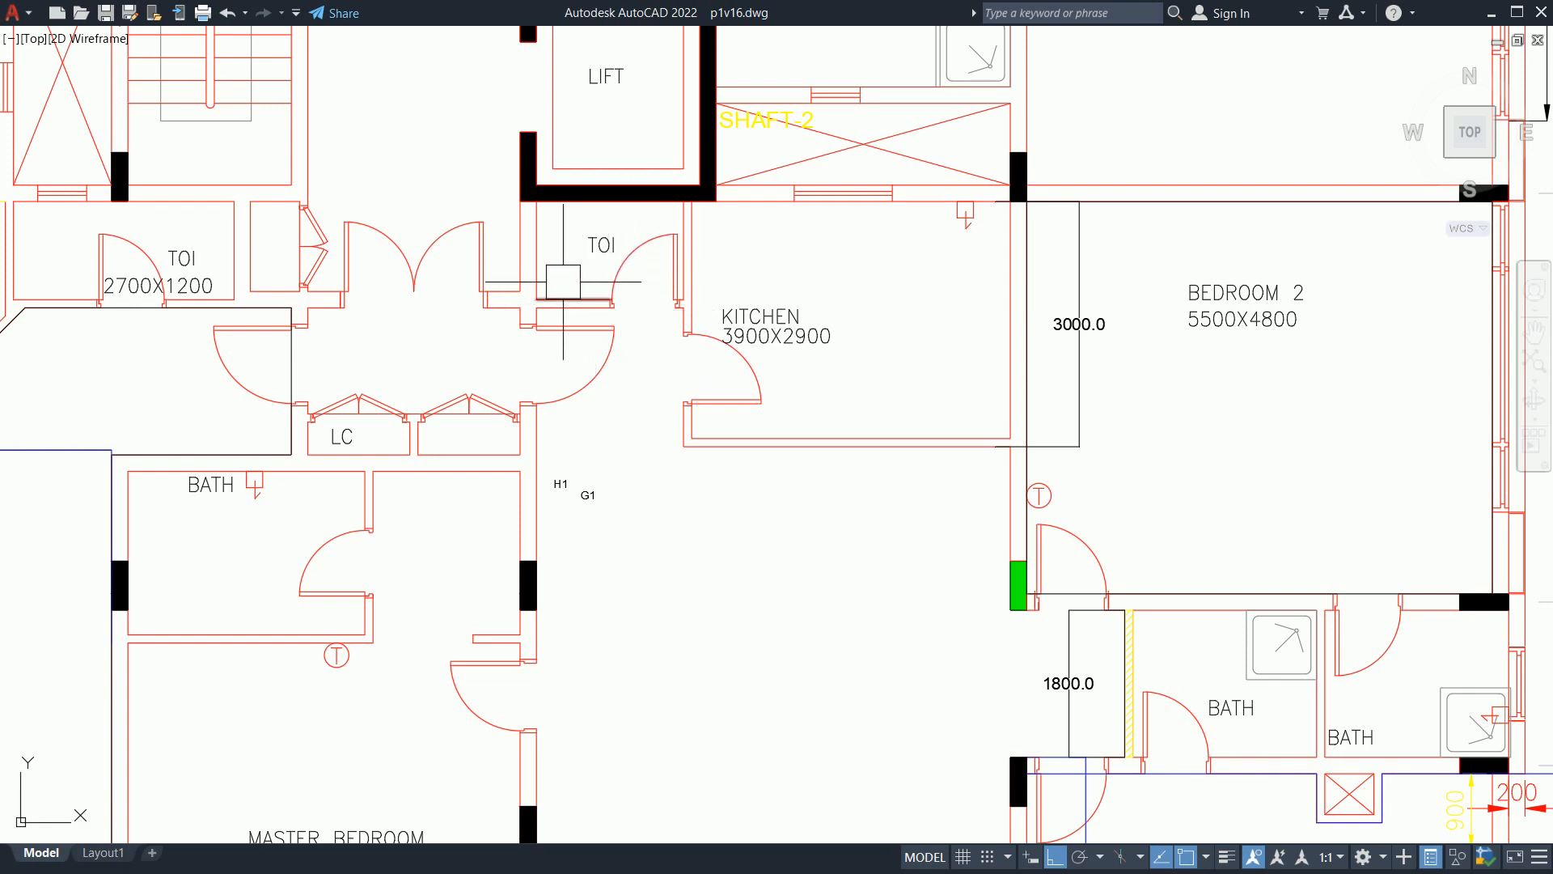
pyautogui.scroll(-2, 578, 267)
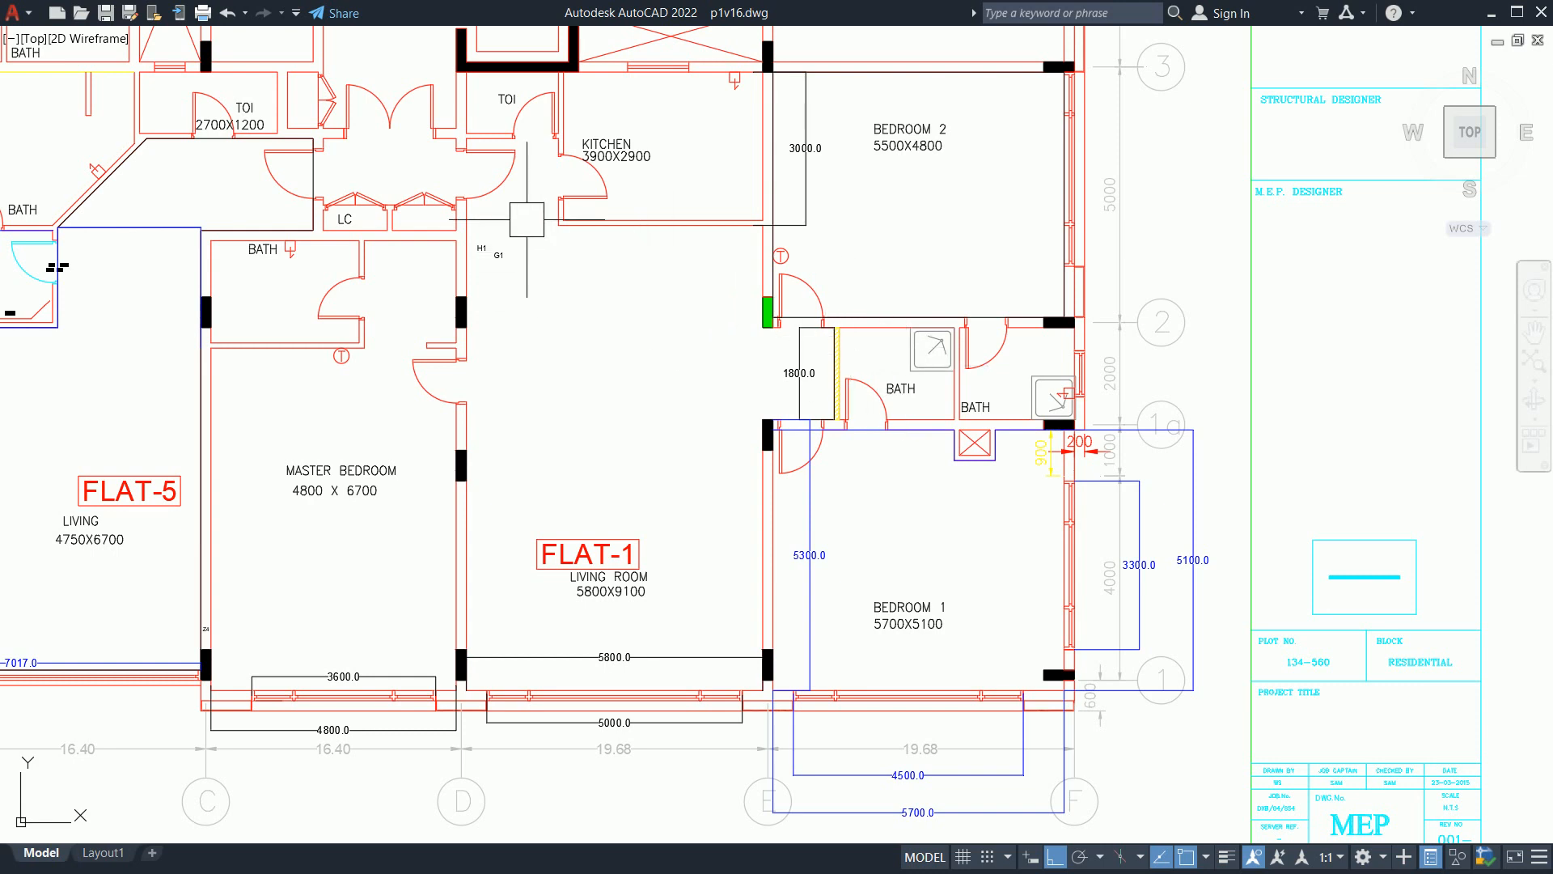
pyautogui.scroll(4, 518, 205)
pyautogui.moveTo(517, 205); pyautogui.dragTo(557, 262, button='middle')
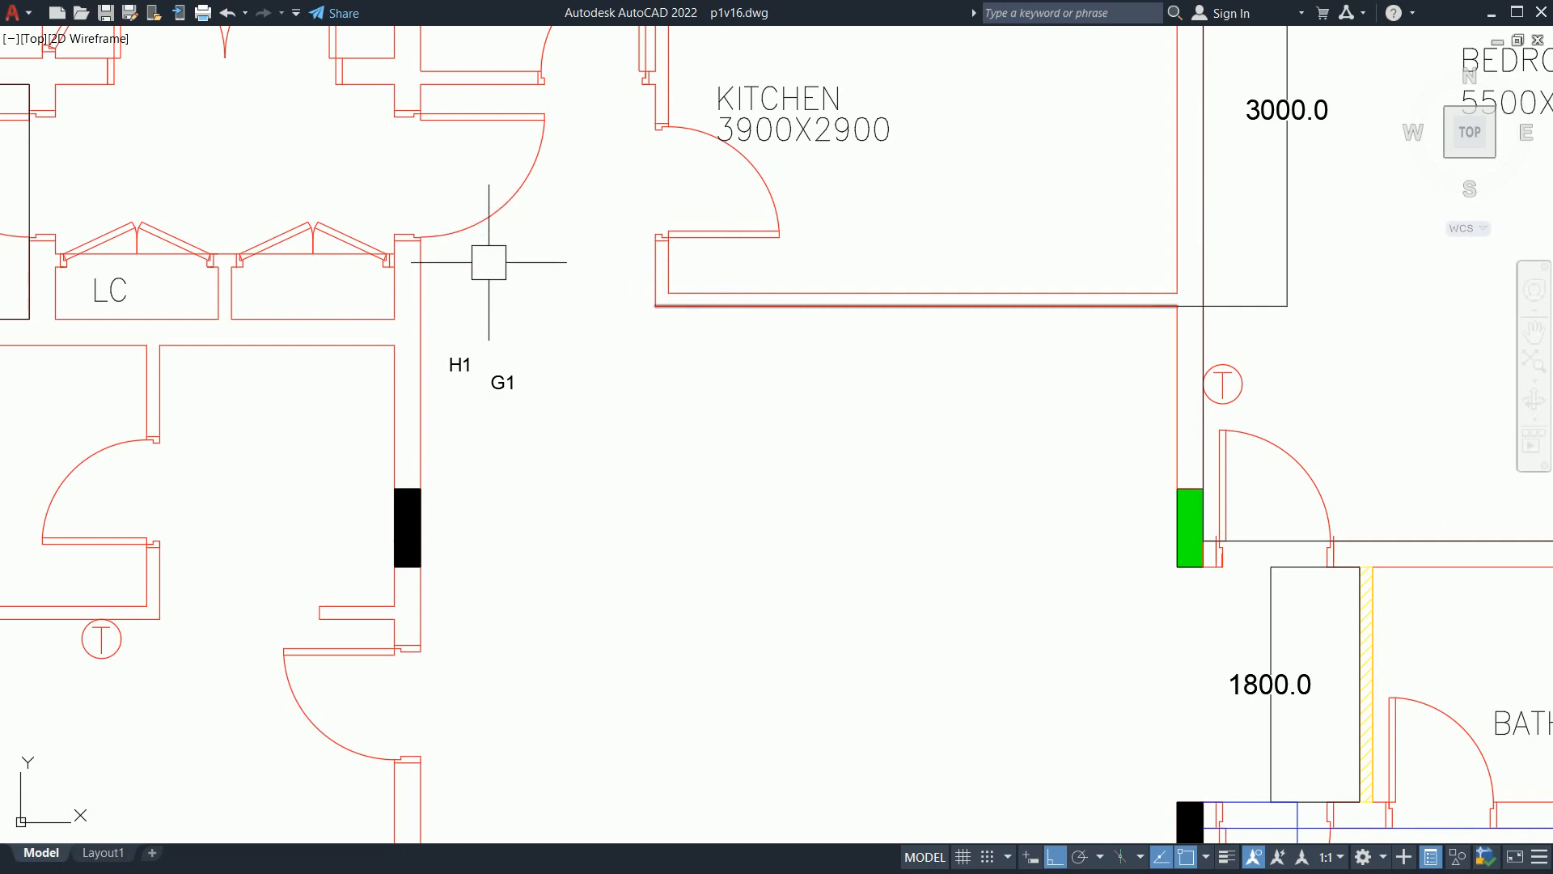
pyautogui.scroll(-2, 509, 295)
pyautogui.moveTo(511, 306); pyautogui.dragTo(599, 348, button='middle')
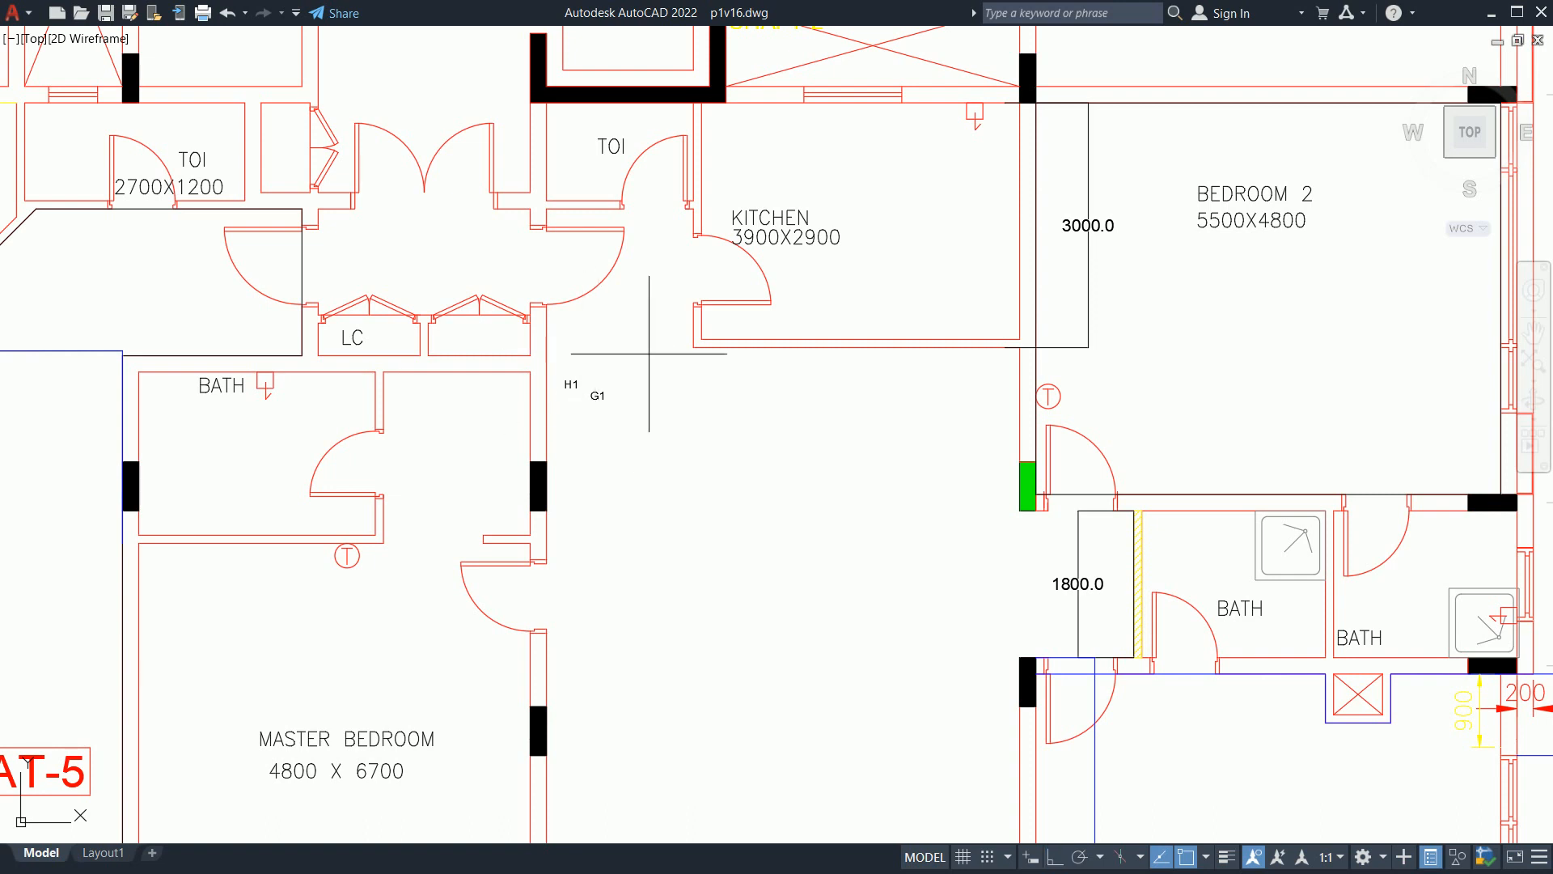
pyautogui.scroll(4, 637, 342)
pyautogui.click(704, 534)
pyautogui.click(939, 662)
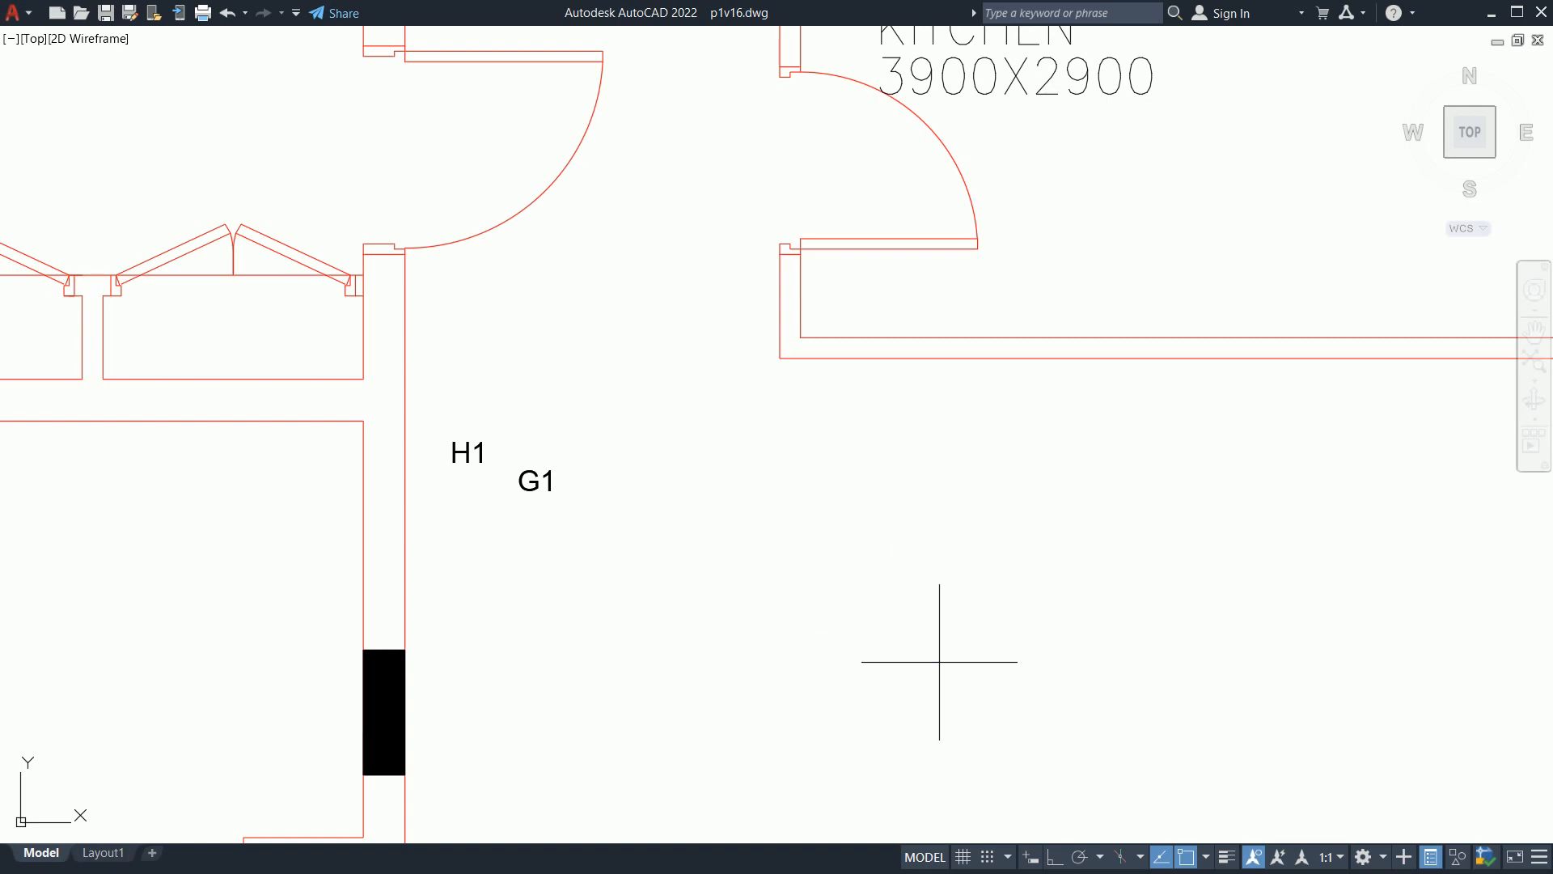
pyautogui.press('F8')
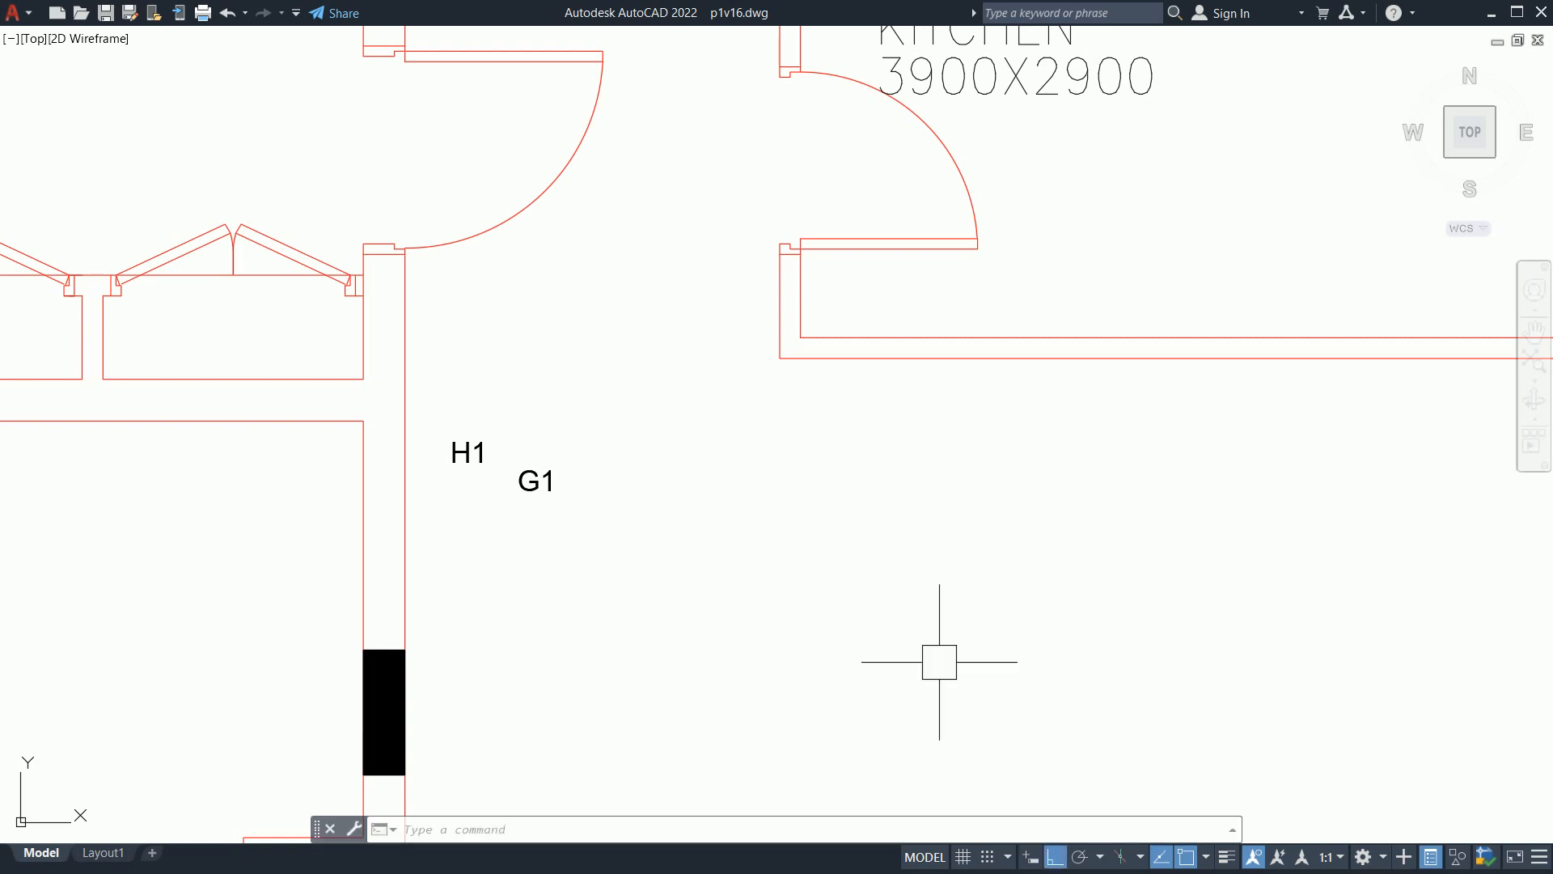
# Step: Draw a rectangle 1200 long and 600 wide just below the kitchen's lower wall in FLAT-1
pyautogui.press('F8')
pyautogui.write('rec')
pyautogui.press('Return')
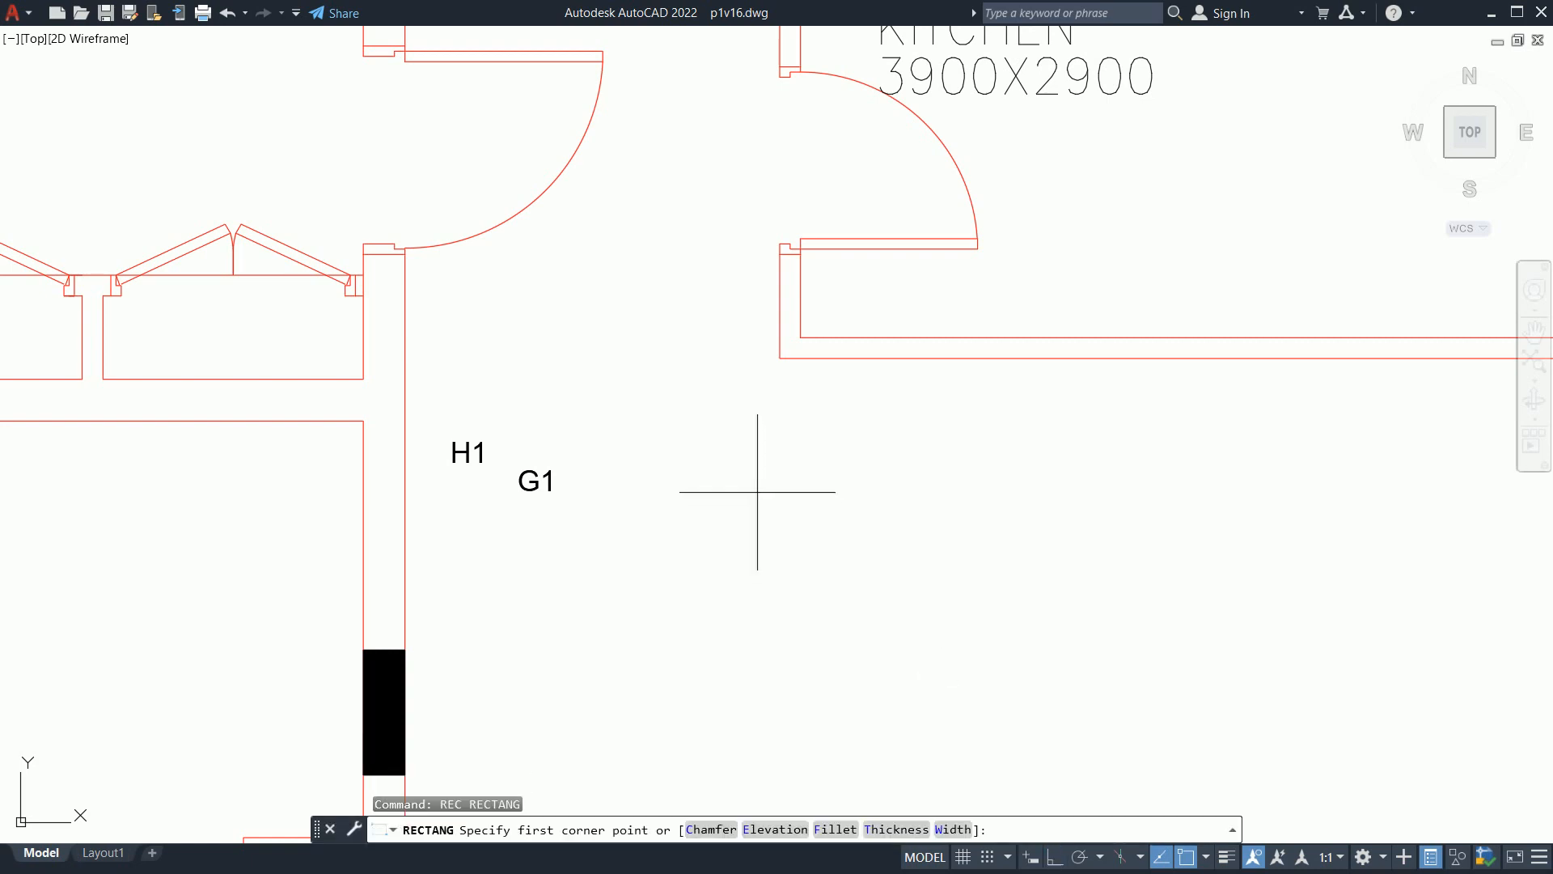
pyautogui.click(757, 490)
pyautogui.write('D')
pyautogui.press('Return')
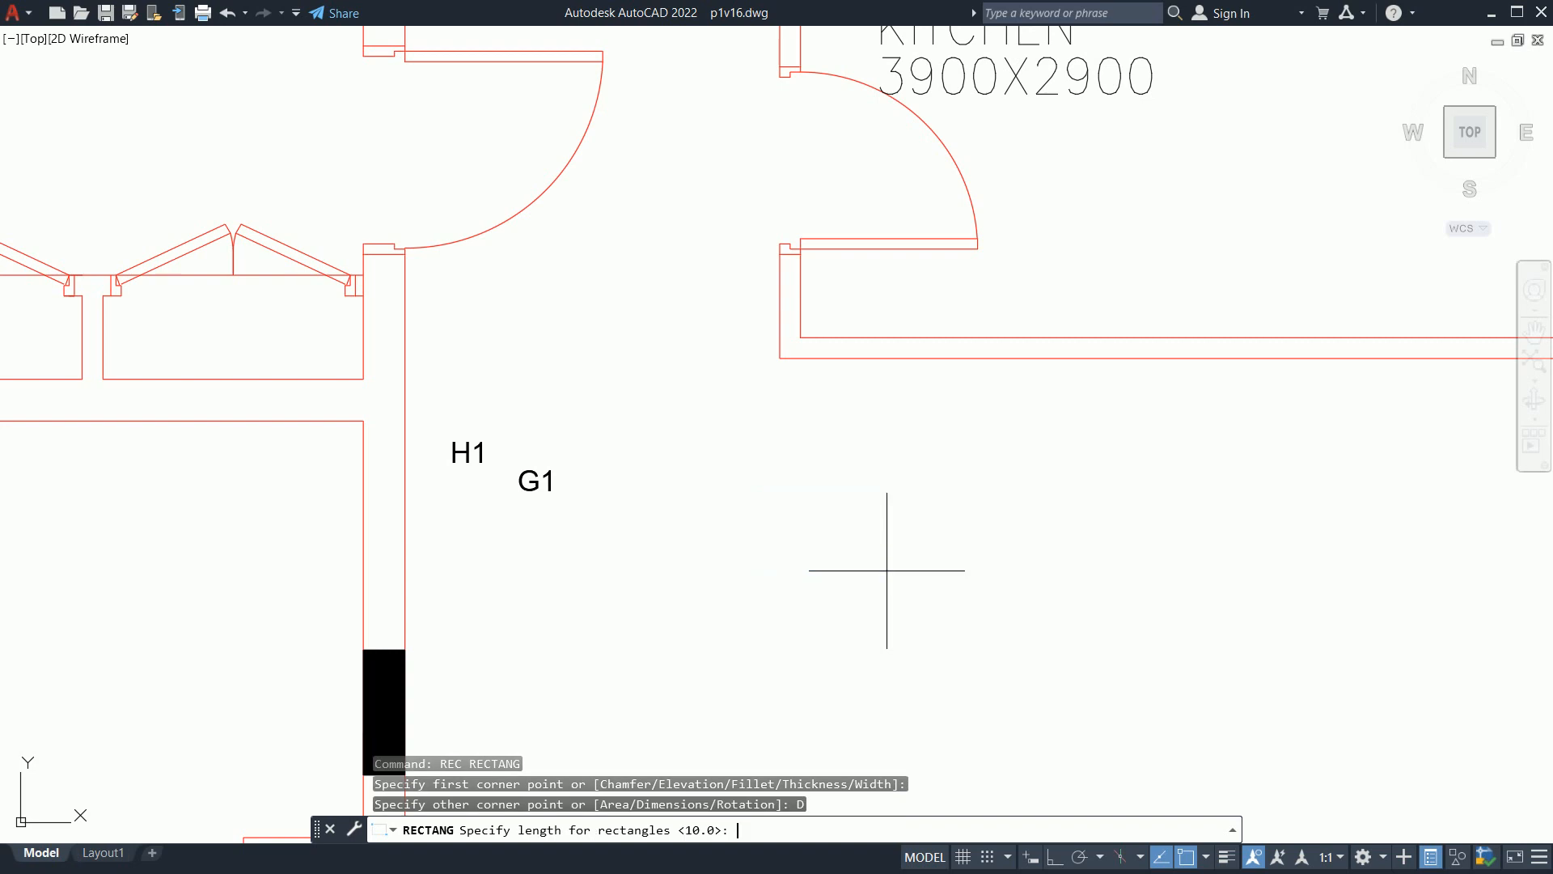
pyautogui.write('1200')
pyautogui.press('Return')
pyautogui.write('600')
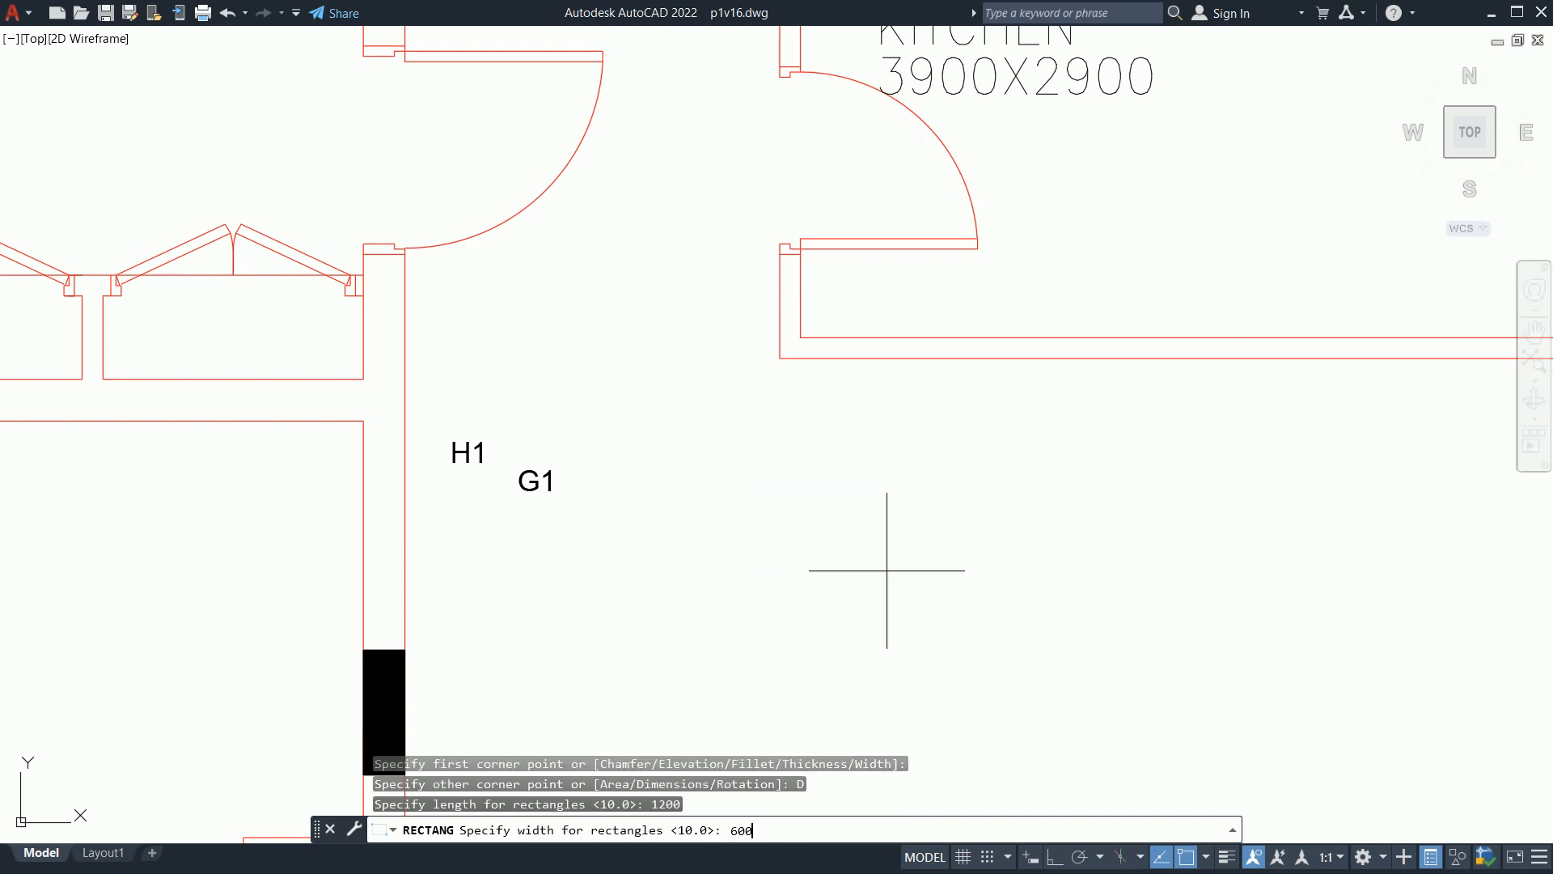
pyautogui.press('Return')
pyautogui.click(828, 488)
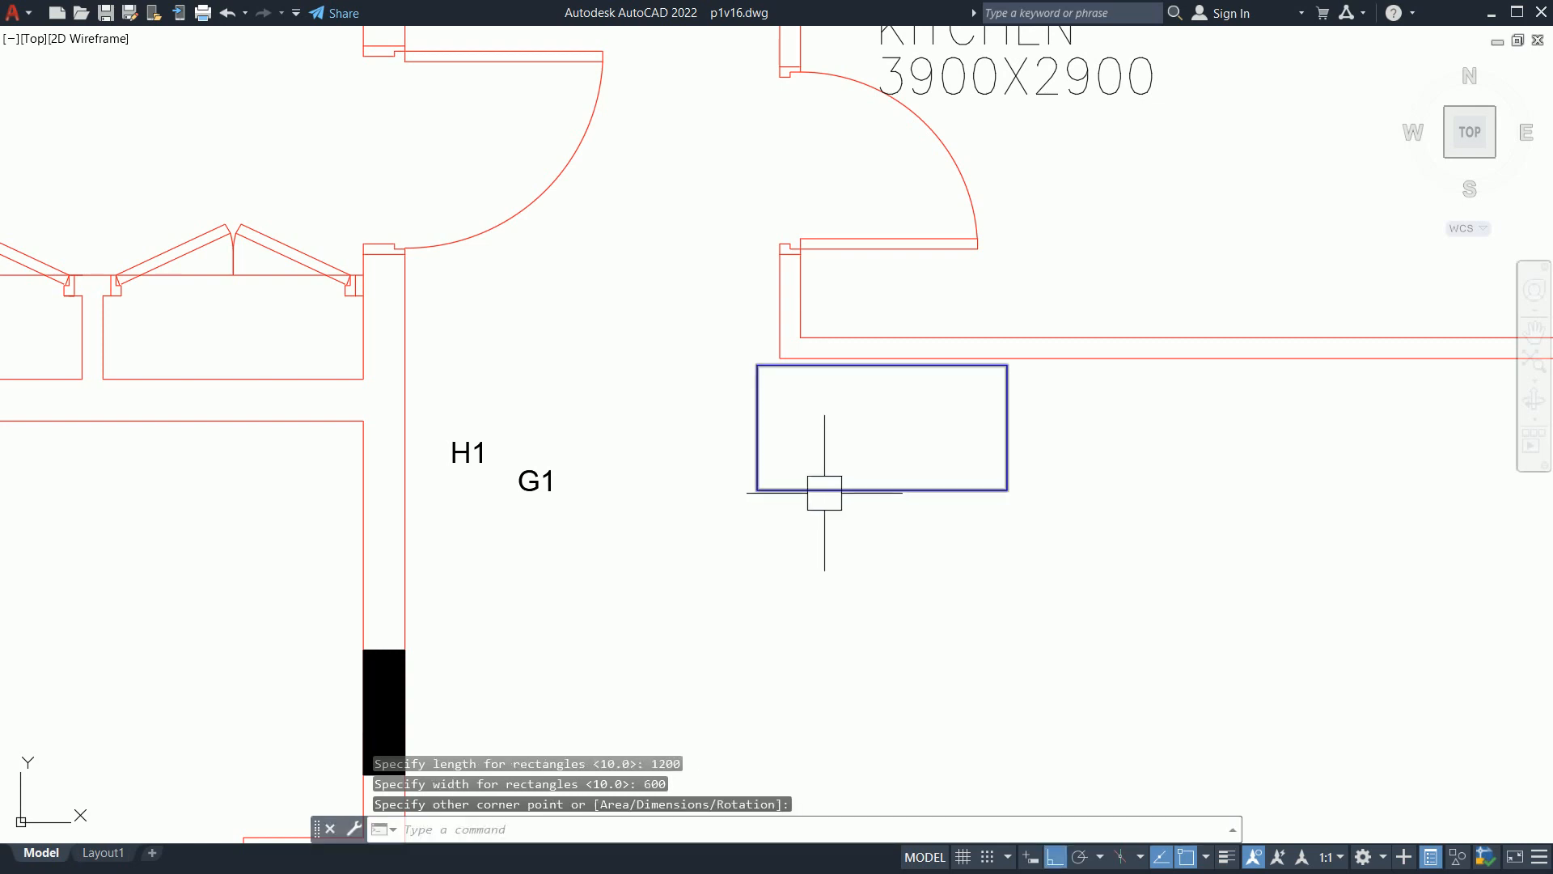
# Step: Move the 1200 x 600 rectangle straight down, clear of the kitchen wall
pyautogui.moveTo(842, 504); pyautogui.dragTo(828, 544, button='middle')
pyautogui.write('m')
pyautogui.press('Return')
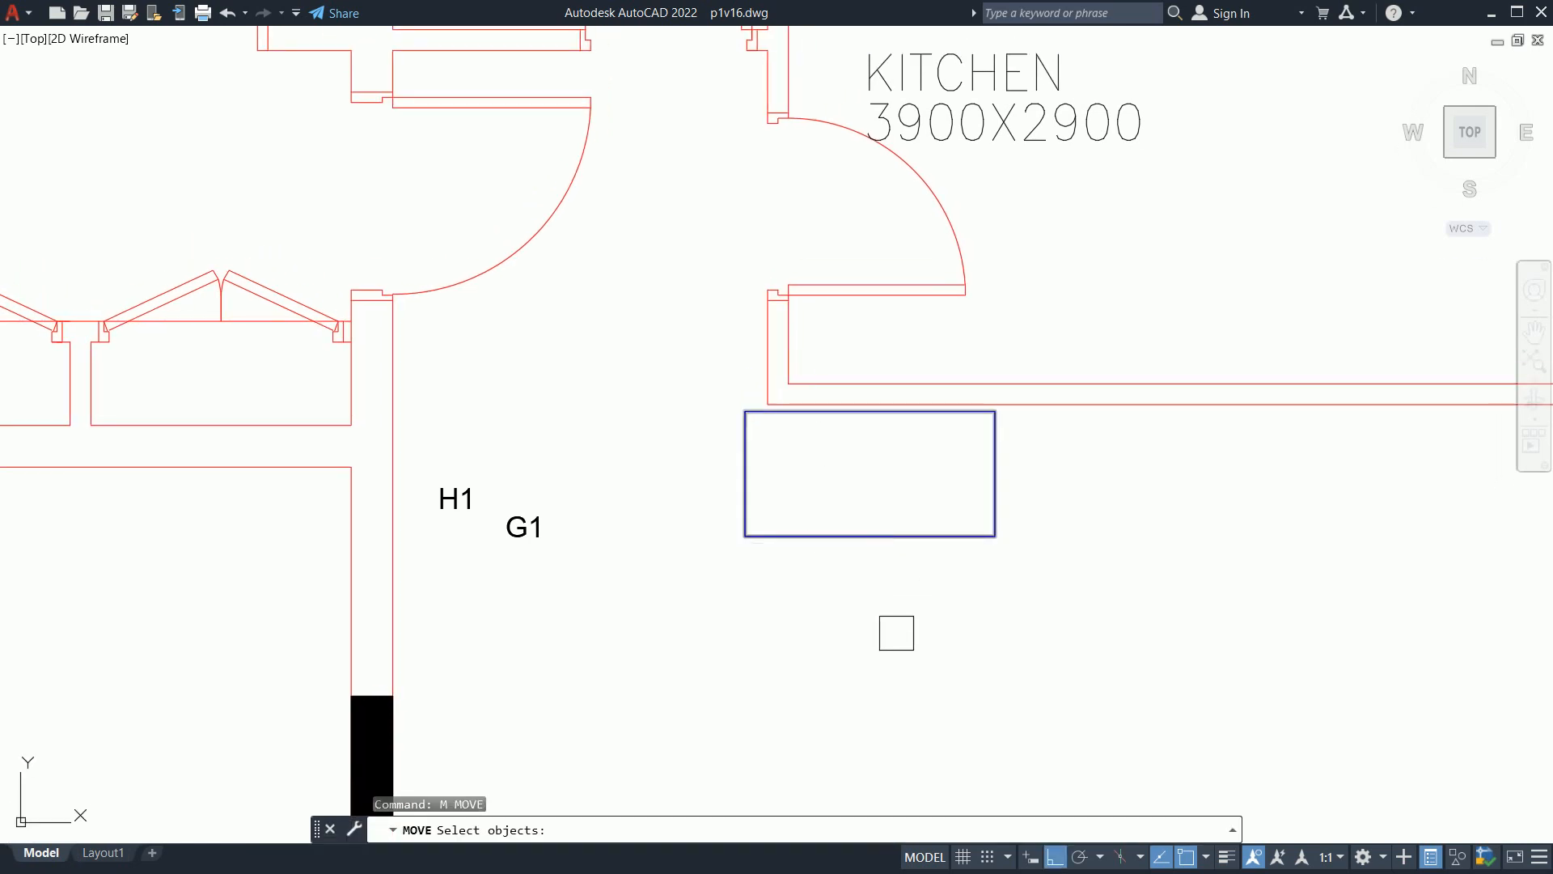
pyautogui.click(895, 631)
pyautogui.click(820, 520)
pyautogui.press('Return')
pyautogui.click(869, 534)
pyautogui.click(861, 629)
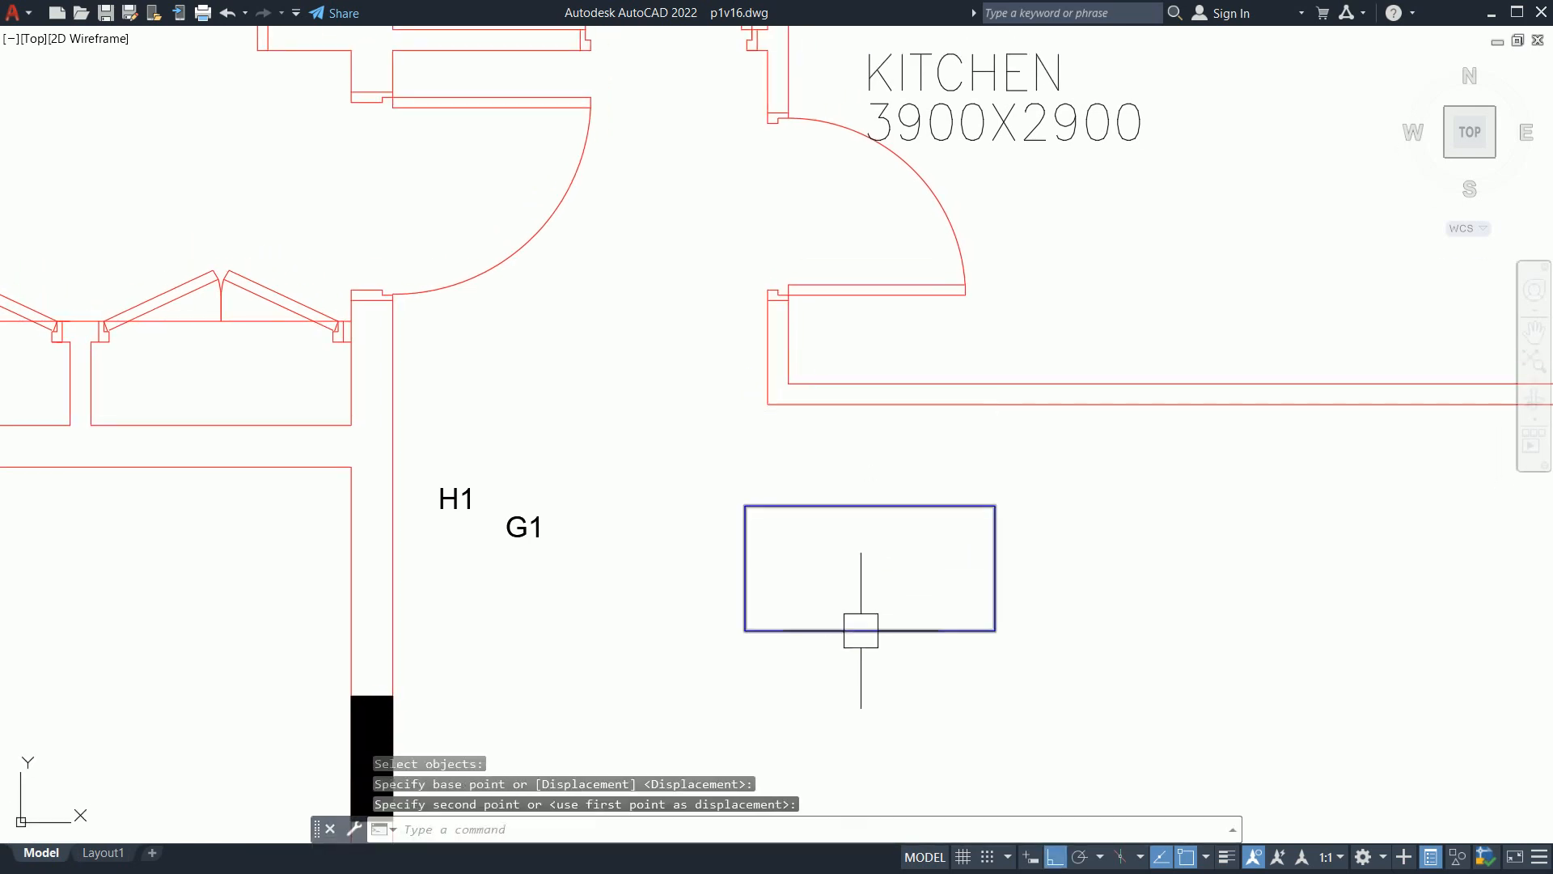
# Step: Start a block definition named AHU and select the blue rectangle as its object
pyautogui.moveTo(861, 629); pyautogui.dragTo(846, 617, button='middle')
pyautogui.press('Escape')
pyautogui.write('b')
pyautogui.press('Return')
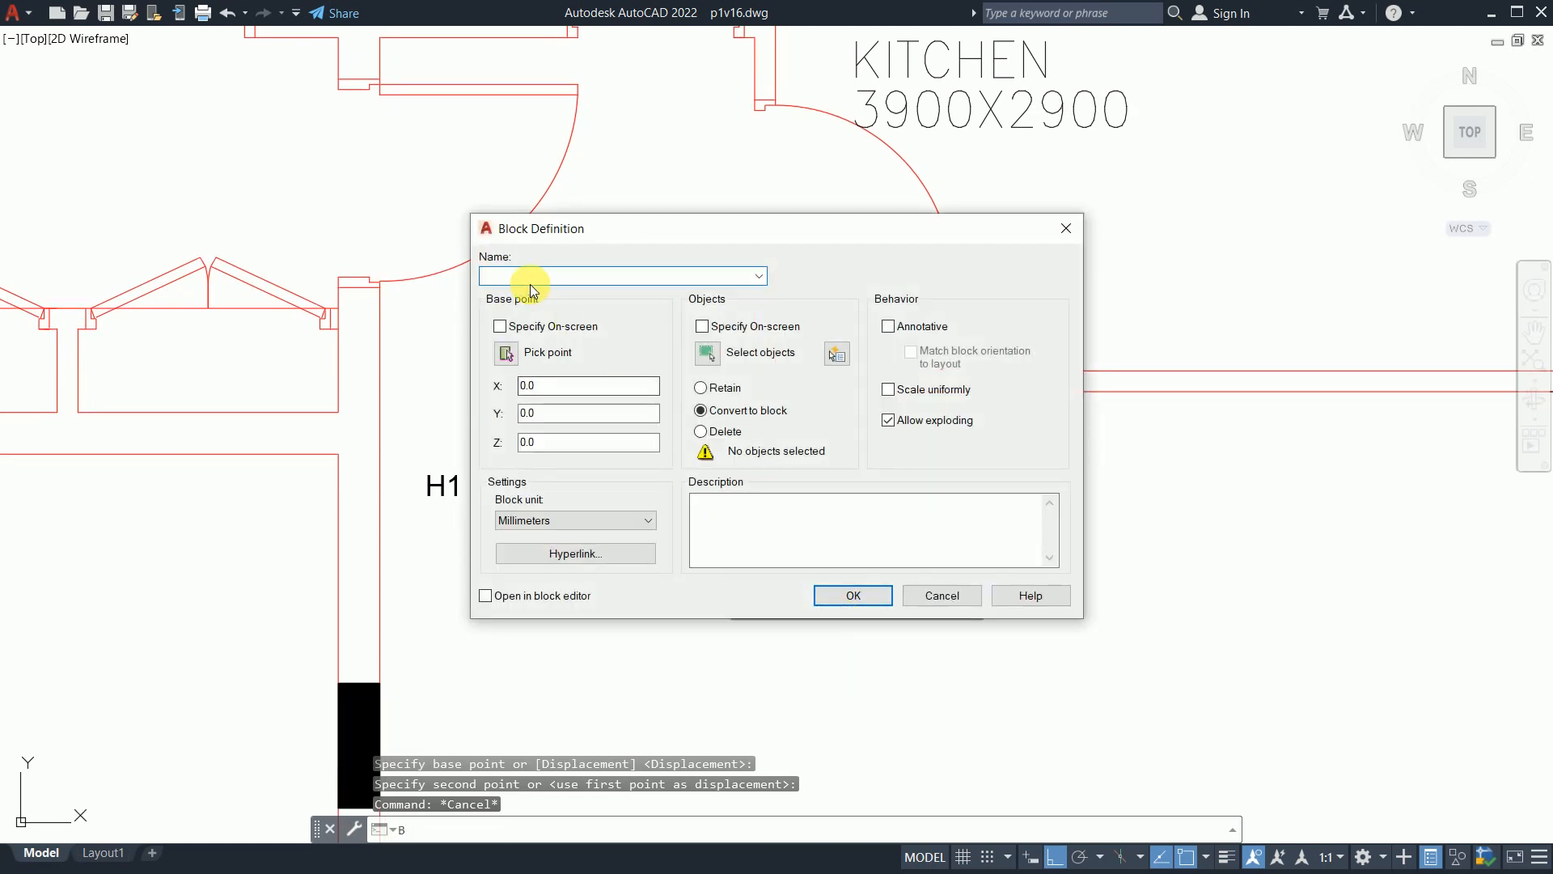
pyautogui.write('AHU')
pyautogui.click(706, 353)
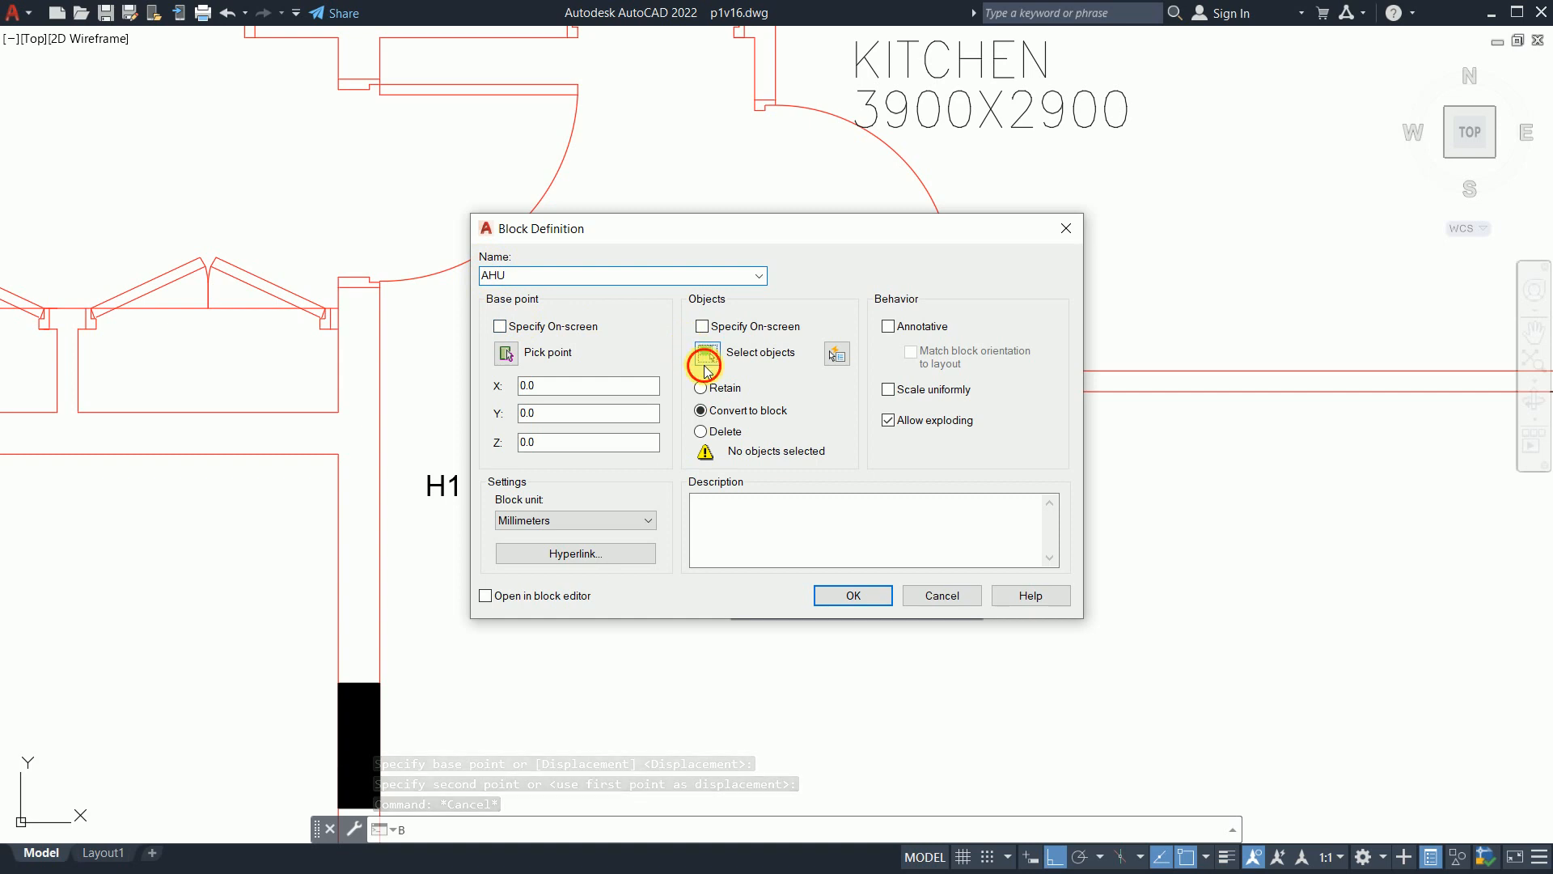
pyautogui.click(1031, 462)
pyautogui.click(859, 558)
pyautogui.press('Return')
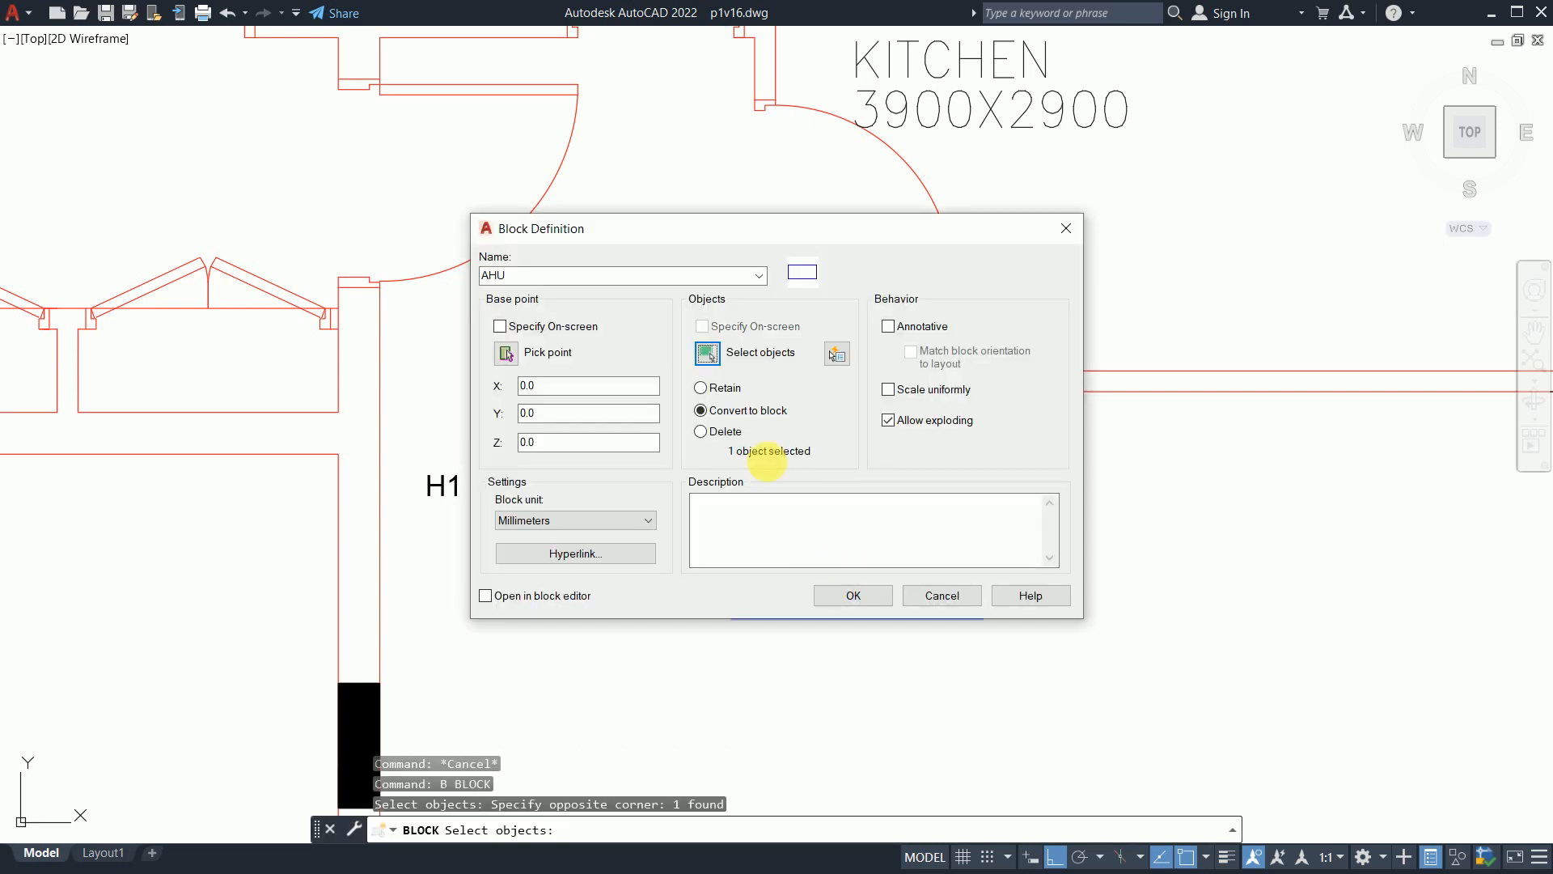
# Step: Set the block's base point at the midpoint of the rectangle's upper edge and redefine the existing AHU block
pyautogui.click(510, 368)
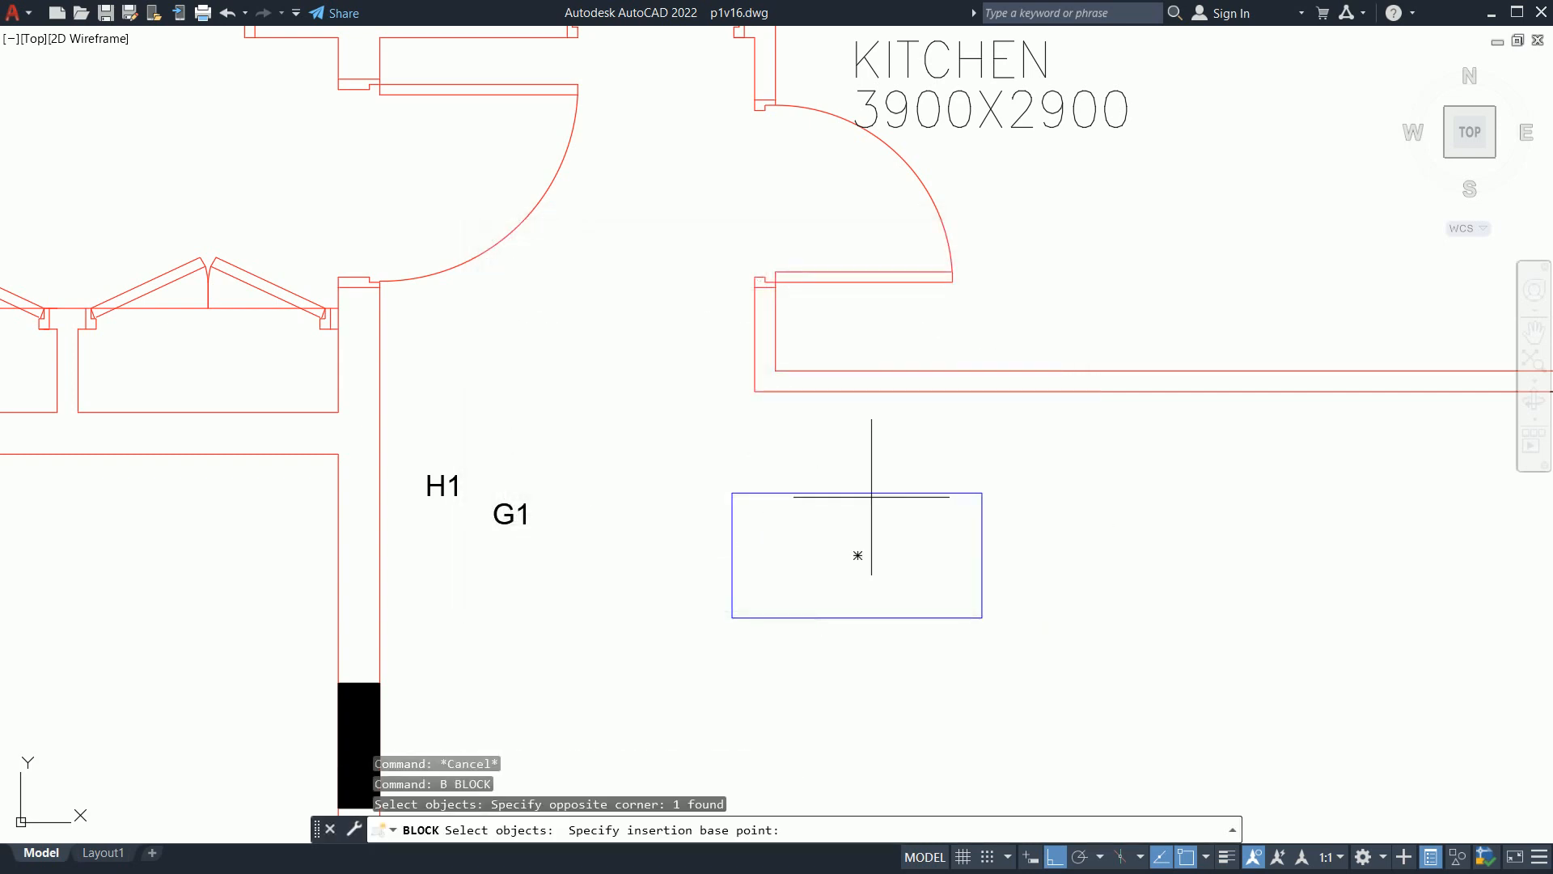
pyautogui.click(914, 558)
pyautogui.click(855, 597)
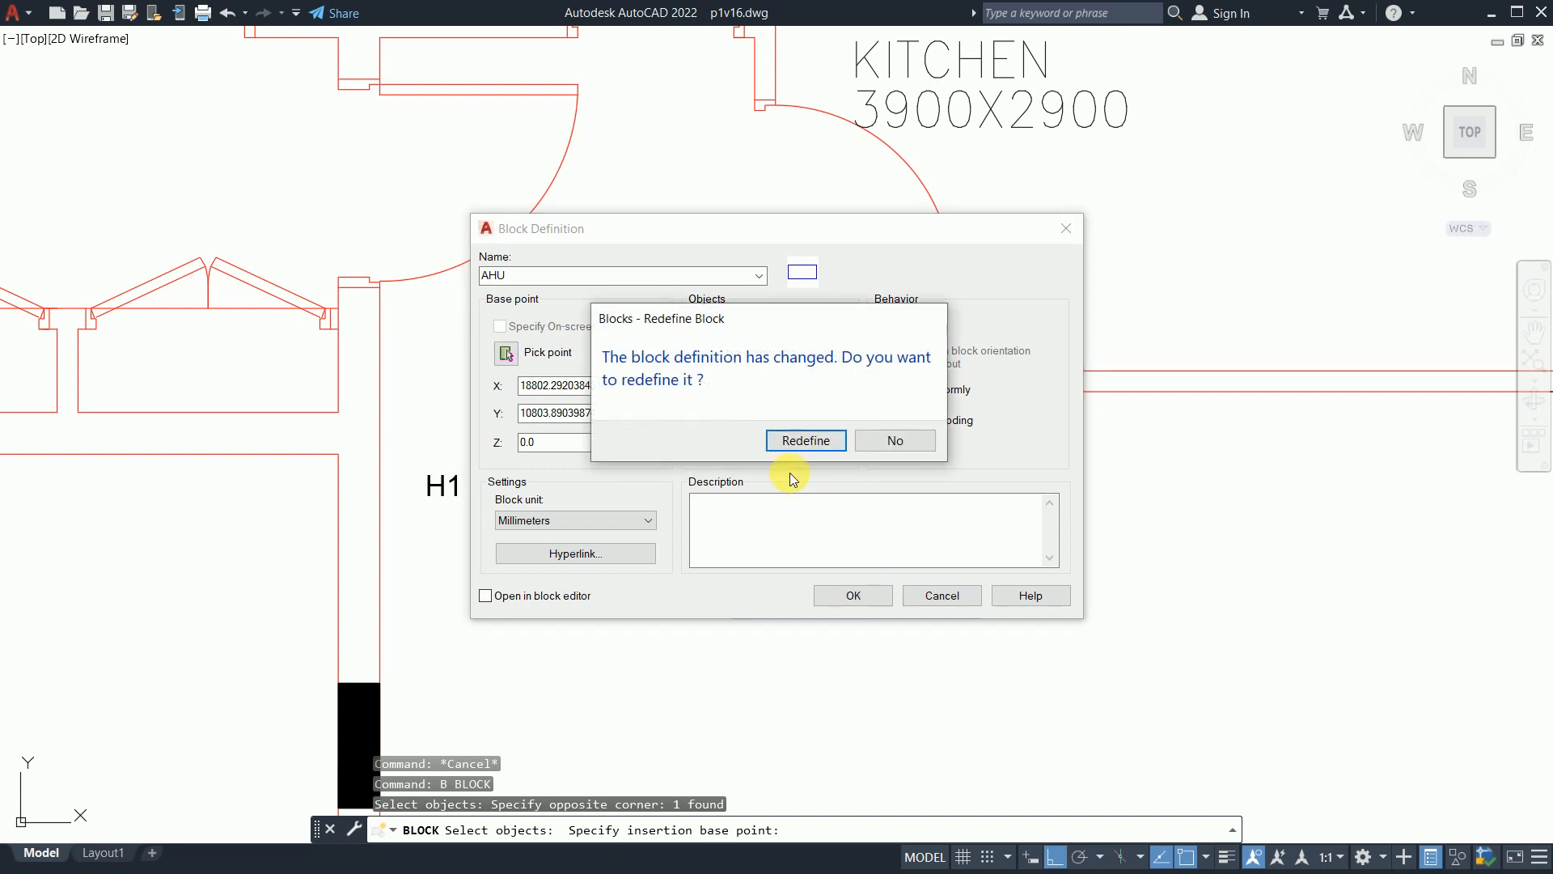
pyautogui.click(806, 442)
pyautogui.click(856, 493)
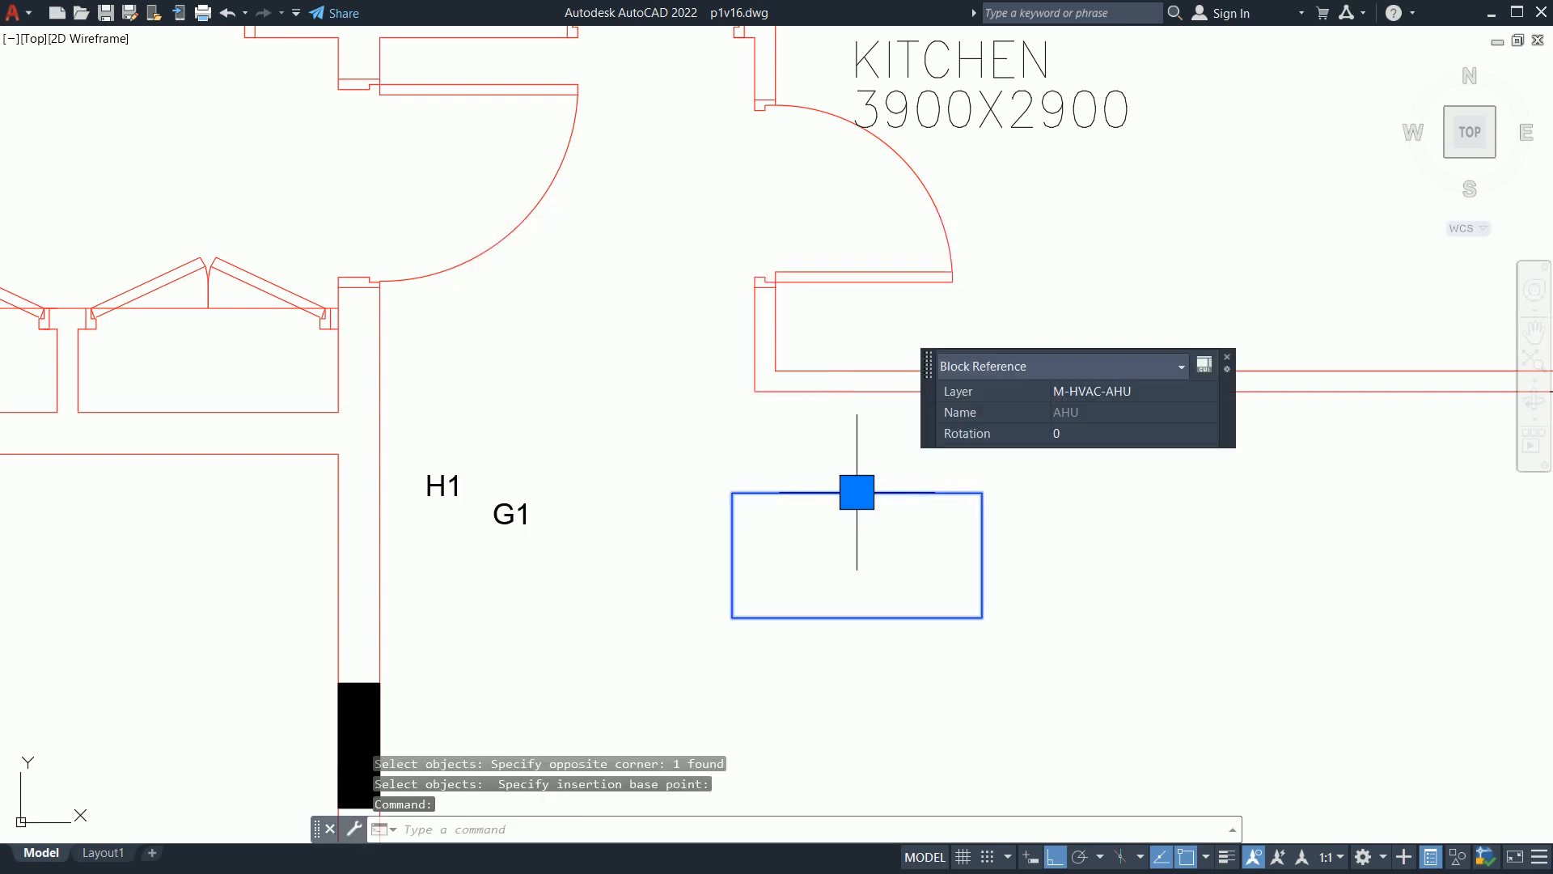
pyautogui.press('Escape')
pyautogui.press('Escape')
pyautogui.click(766, 497)
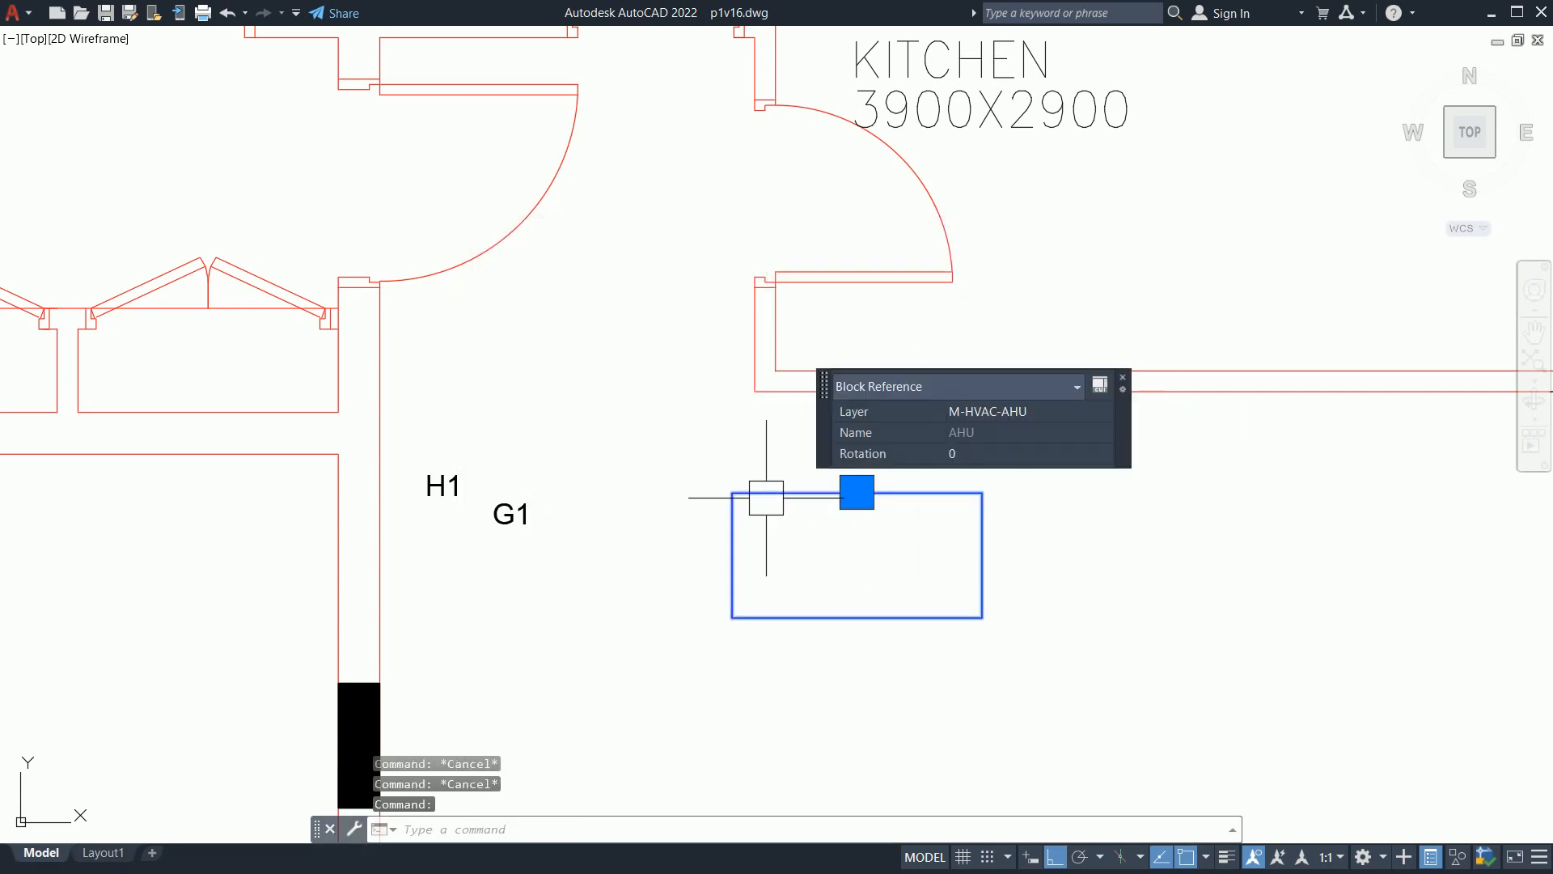
pyautogui.write('br')
pyautogui.press('Return')
pyautogui.press('Escape')
pyautogui.press('Escape')
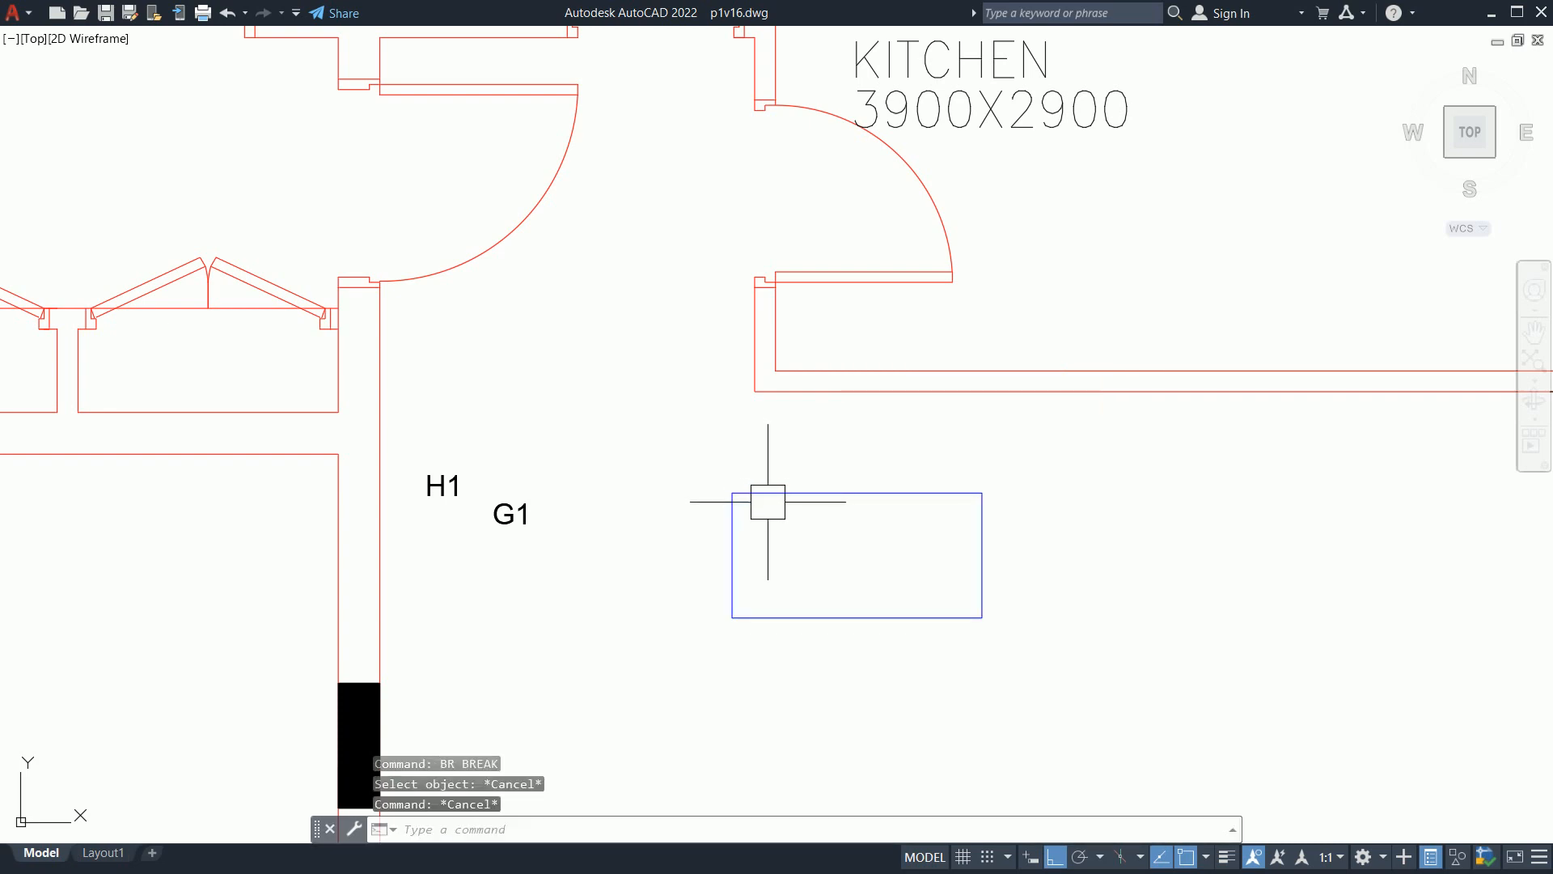
# Step: Open the AHU block in the Block Editor
pyautogui.click(768, 497)
pyautogui.write('be')
pyautogui.press('Return')
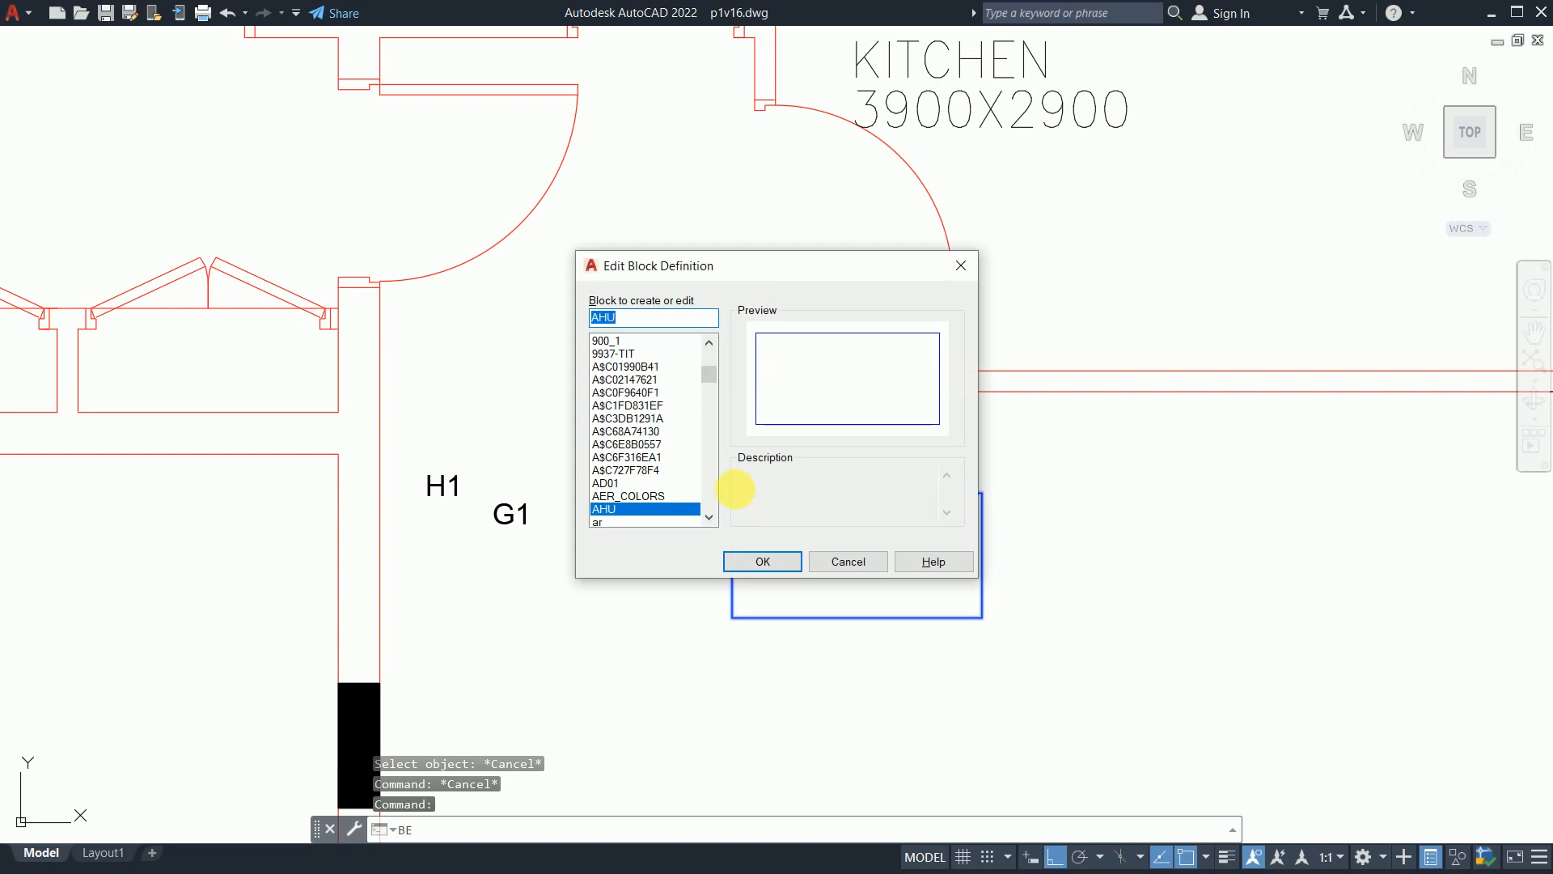
pyautogui.click(760, 561)
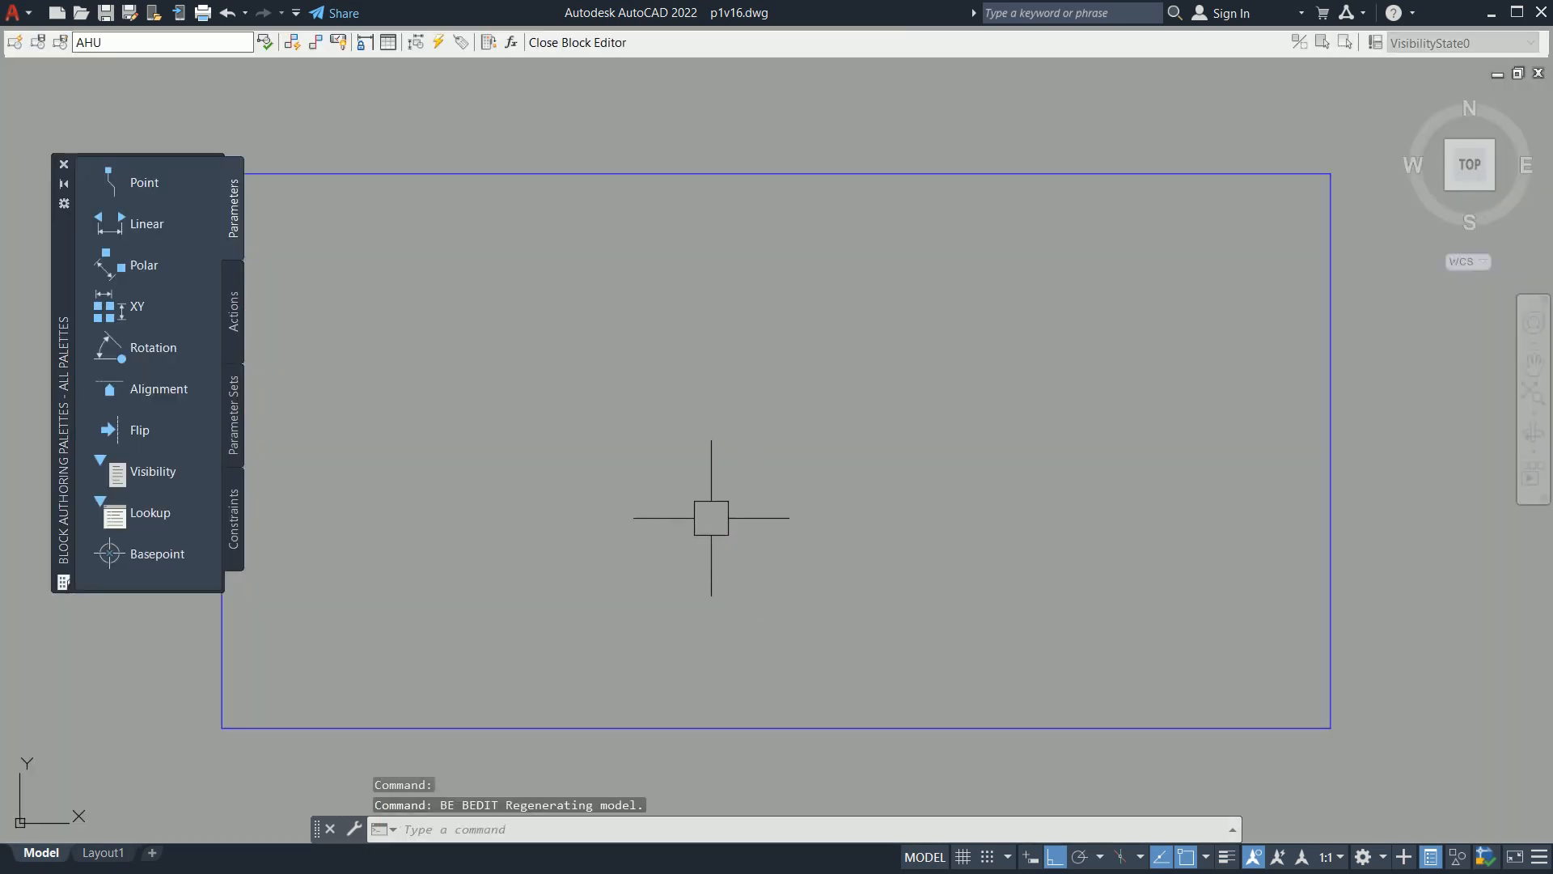
# Step: Add multiline text reading "AHU-" in Times New Roman near the upper-left corner inside the block's rectangle
pyautogui.moveTo(567, 457); pyautogui.dragTo(786, 461, button='middle')
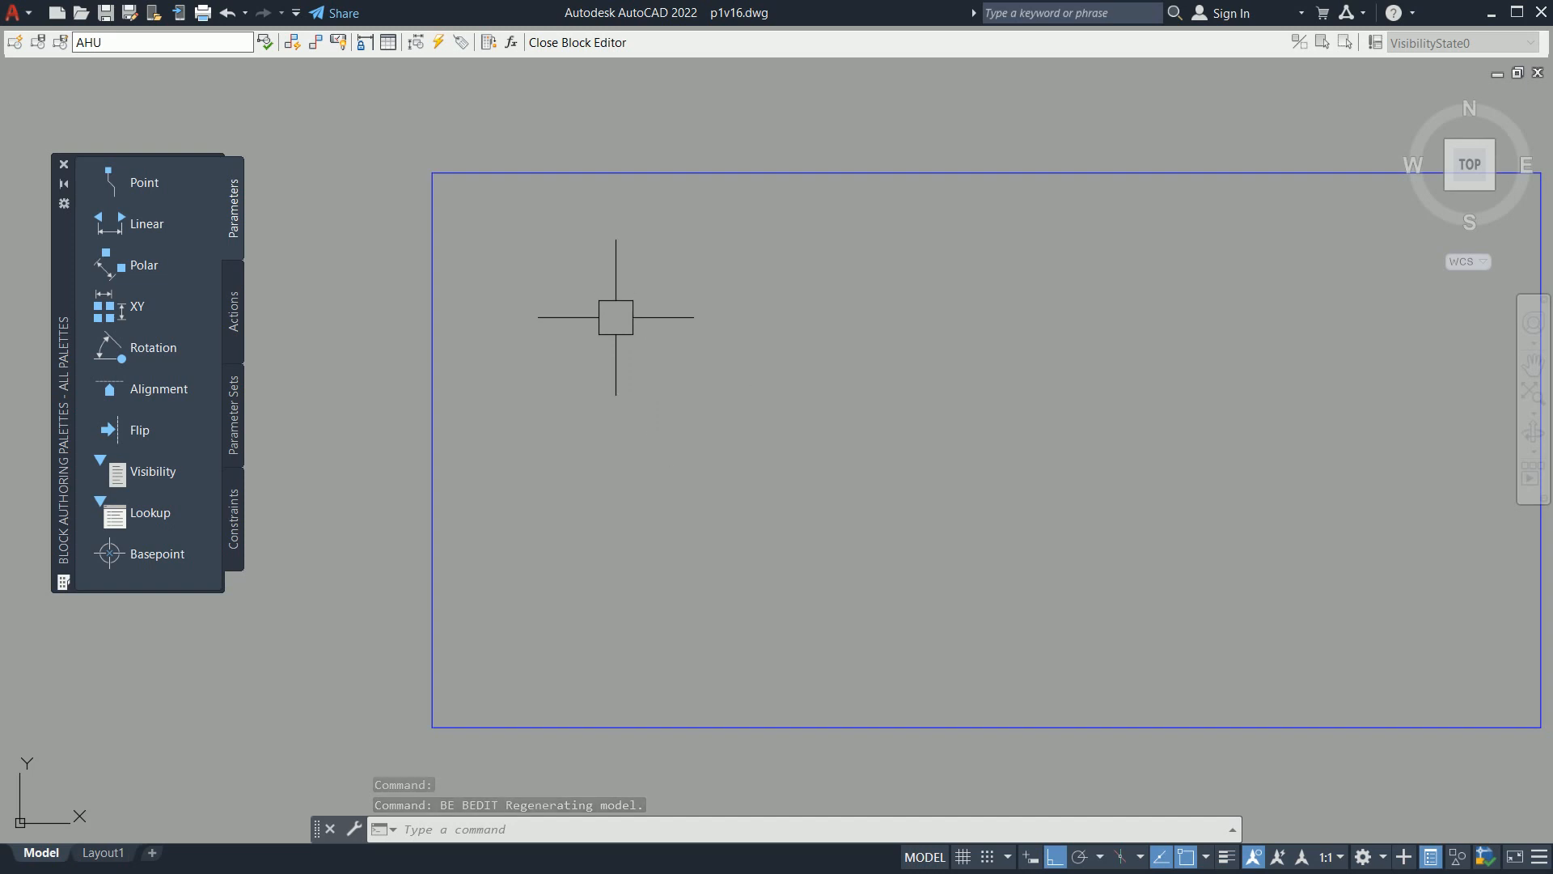
pyautogui.write('t')
pyautogui.press('Return')
pyautogui.click(522, 255)
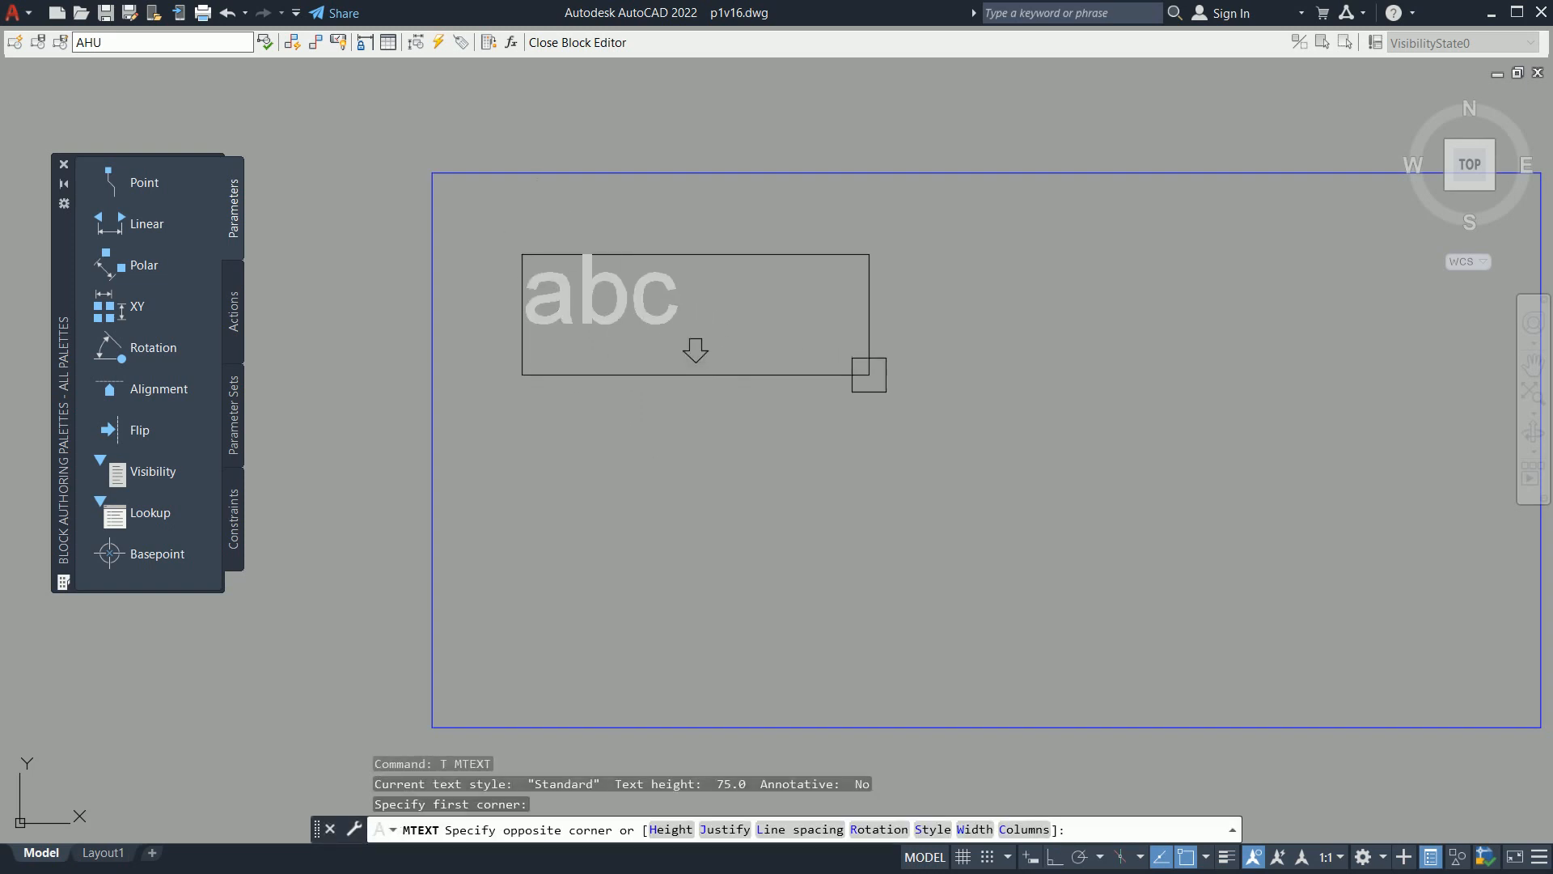
pyautogui.click(988, 410)
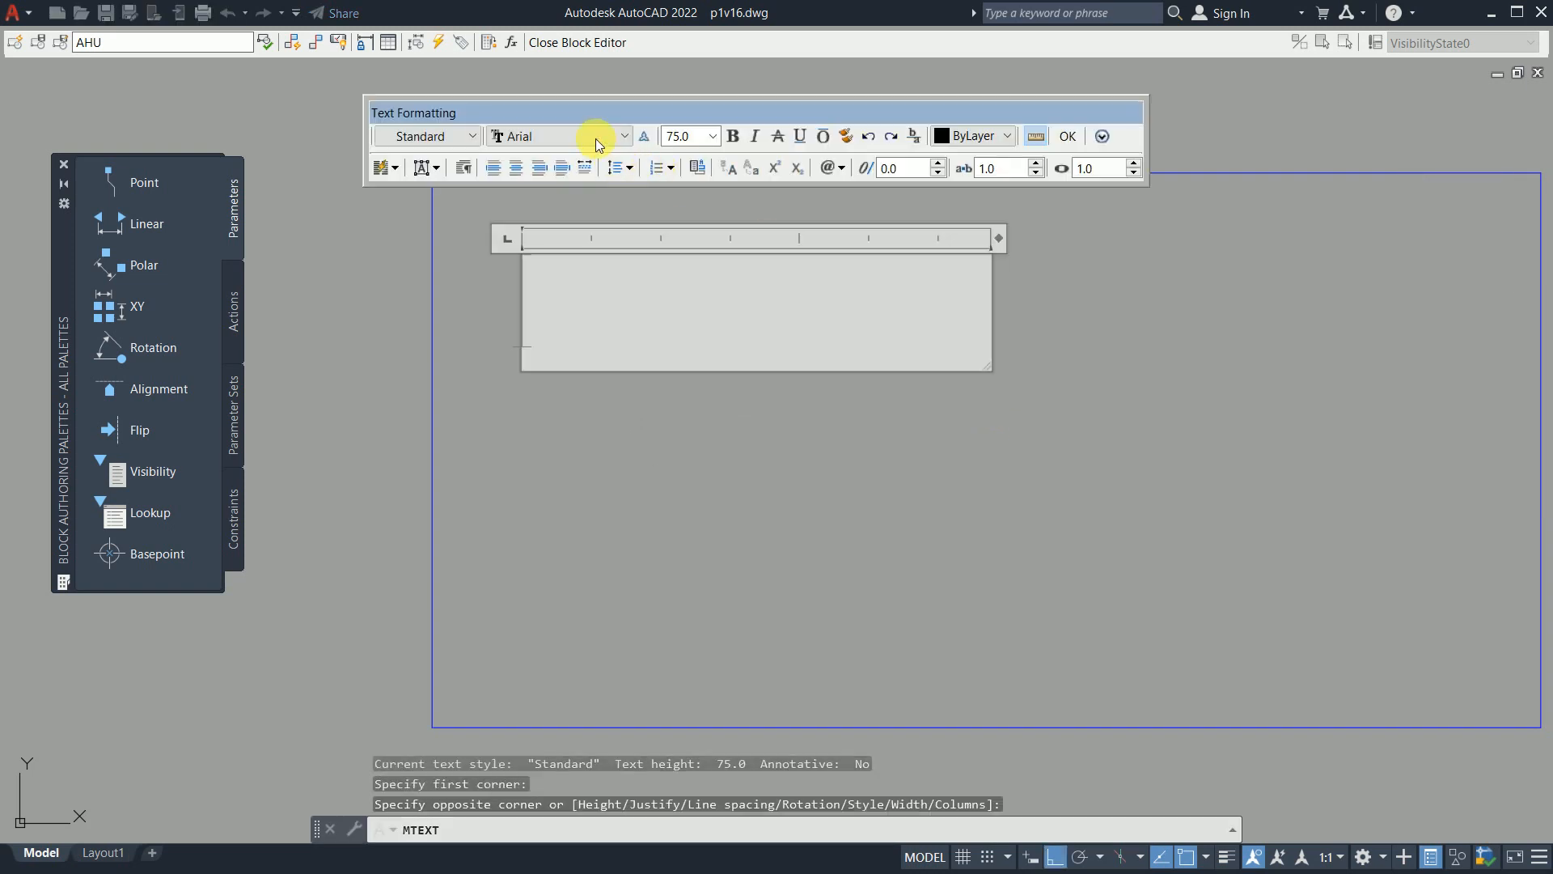
pyautogui.click(595, 137)
pyautogui.write('ti')
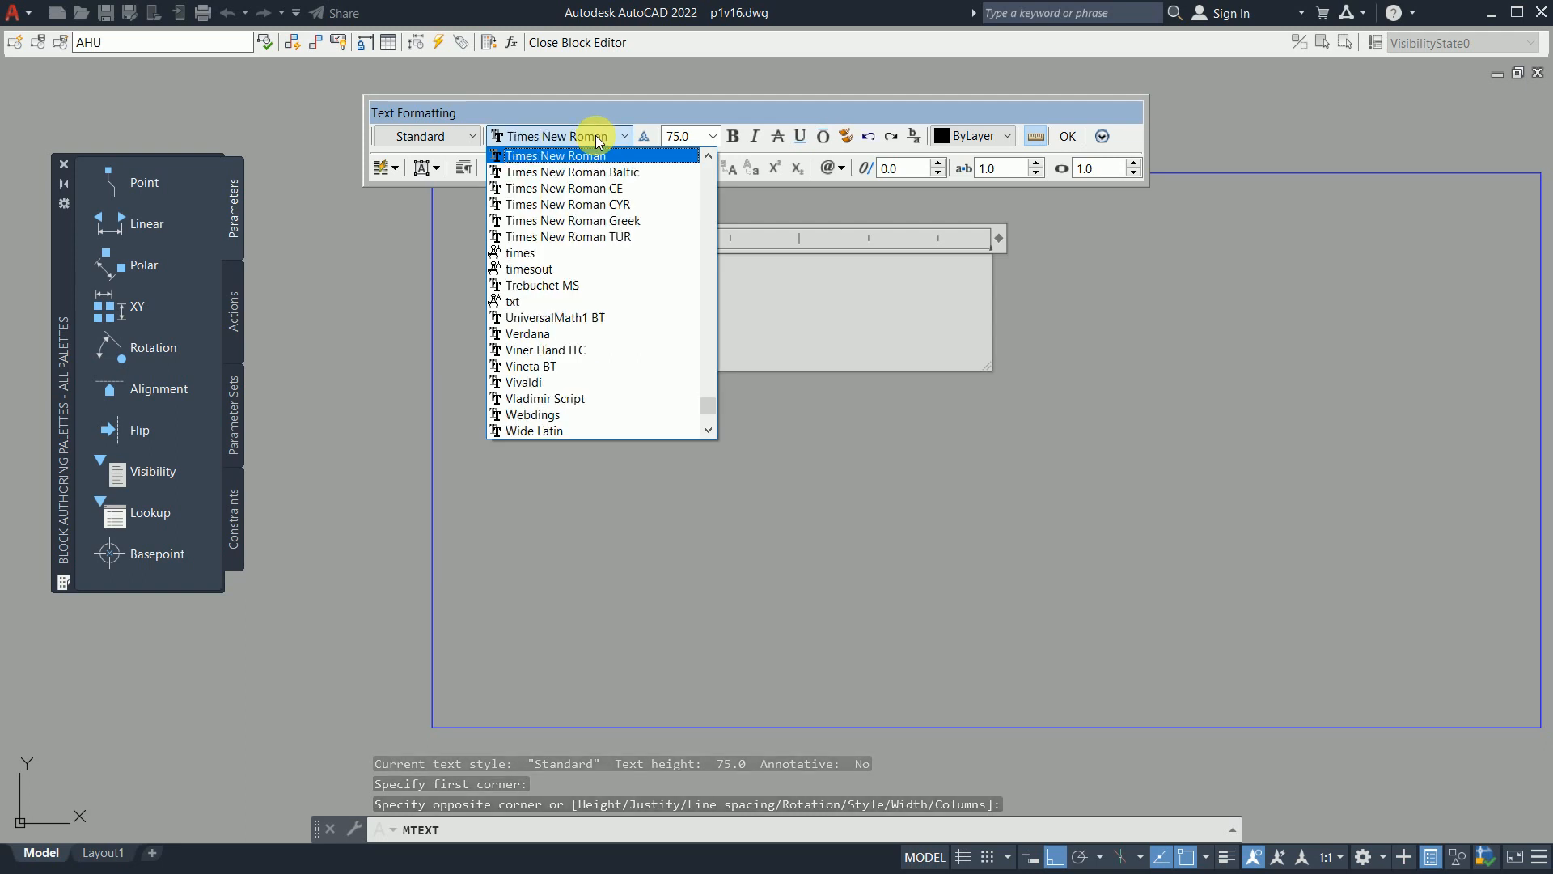
pyautogui.click(555, 155)
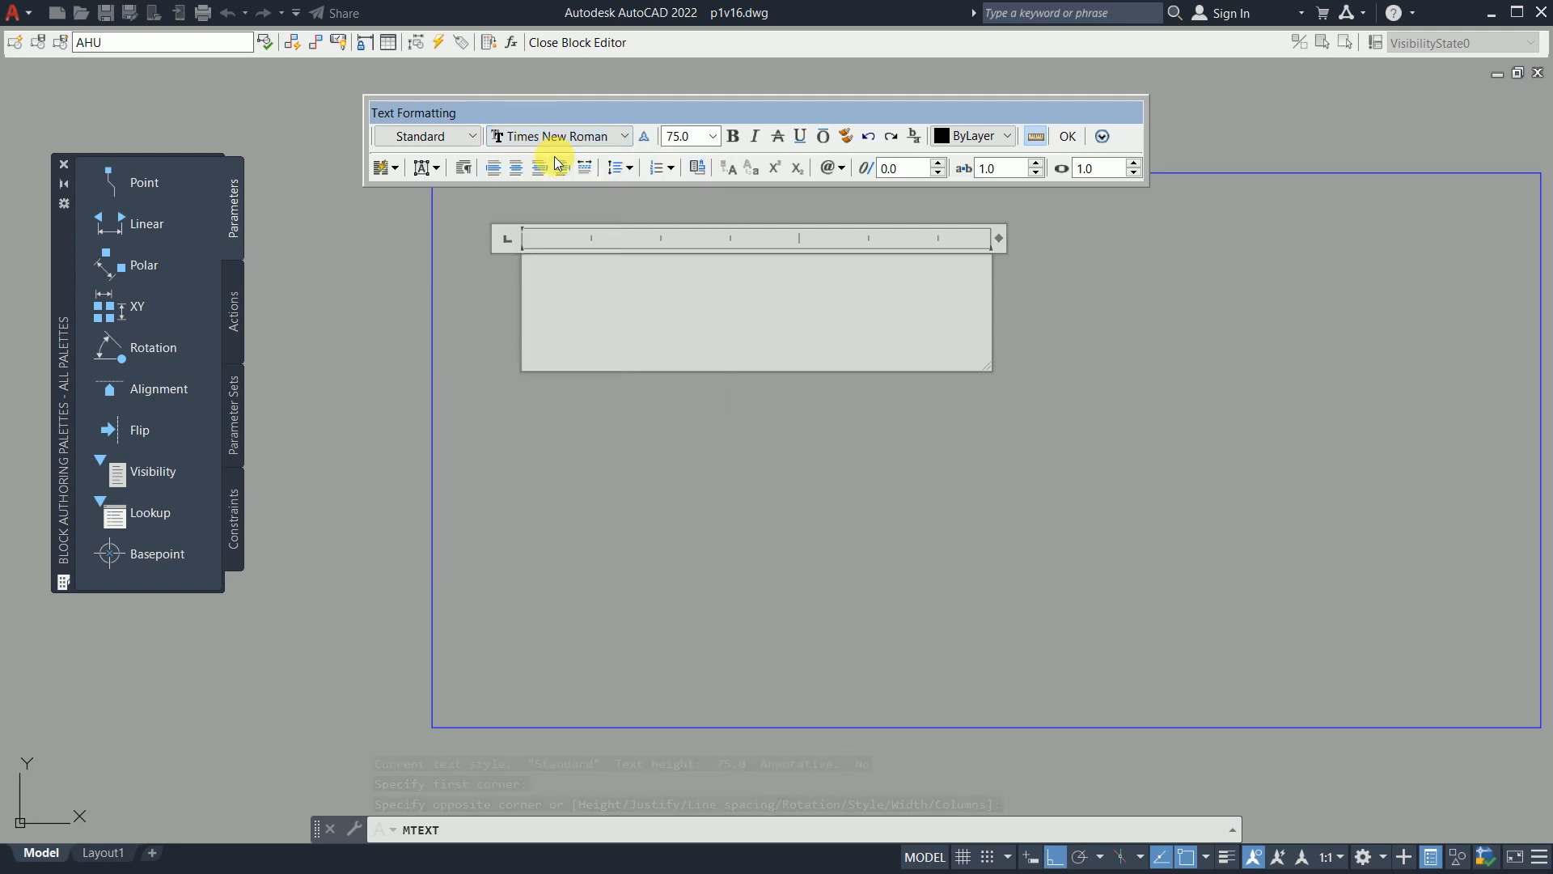
pyautogui.write('AHU')
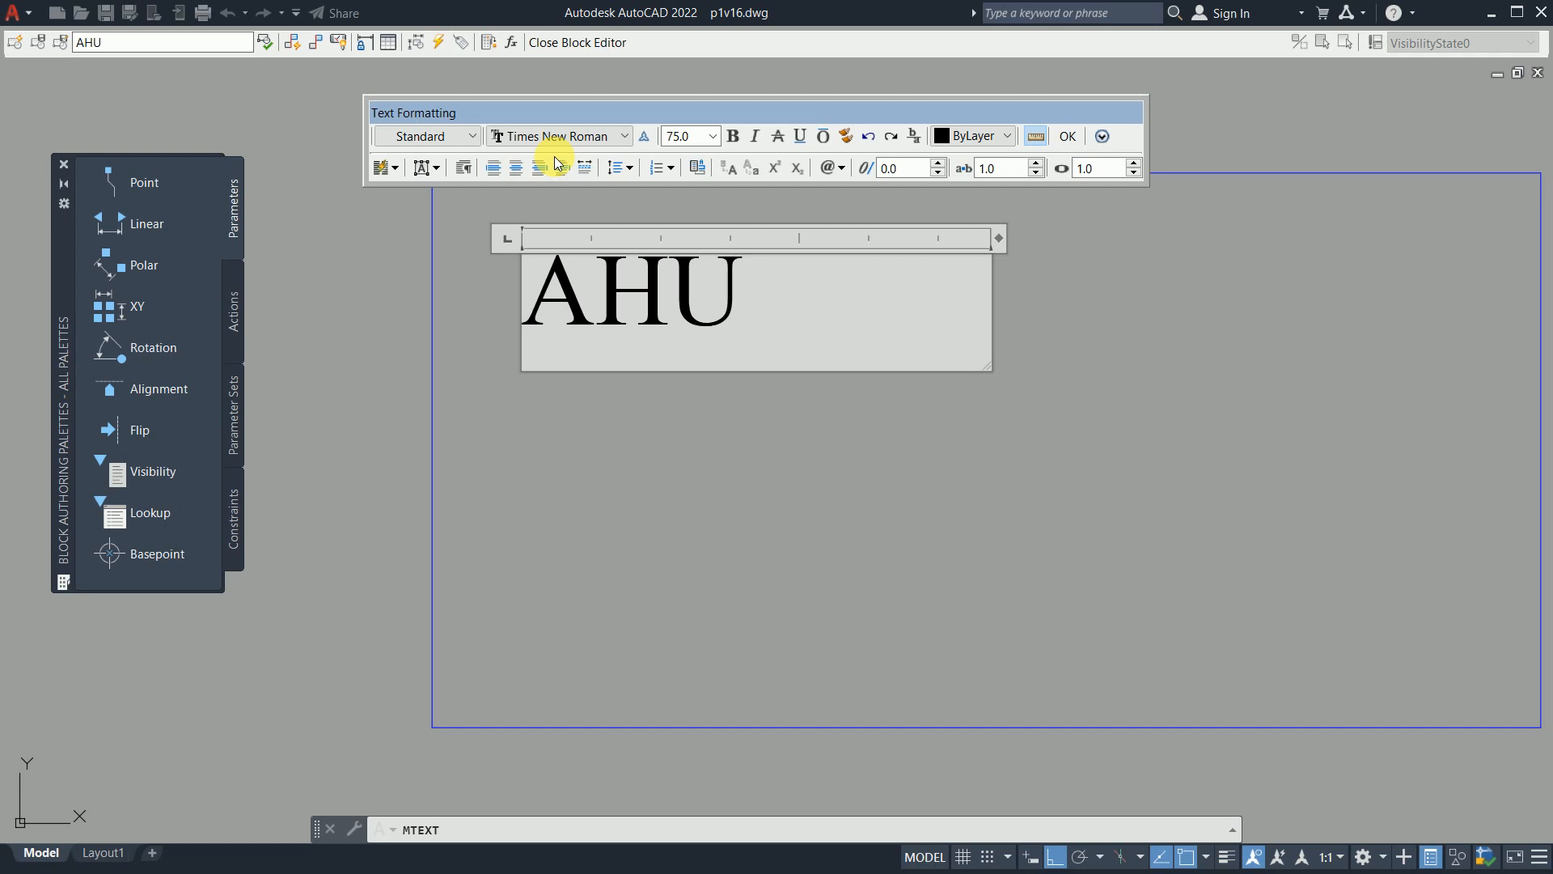
pyautogui.write('-')
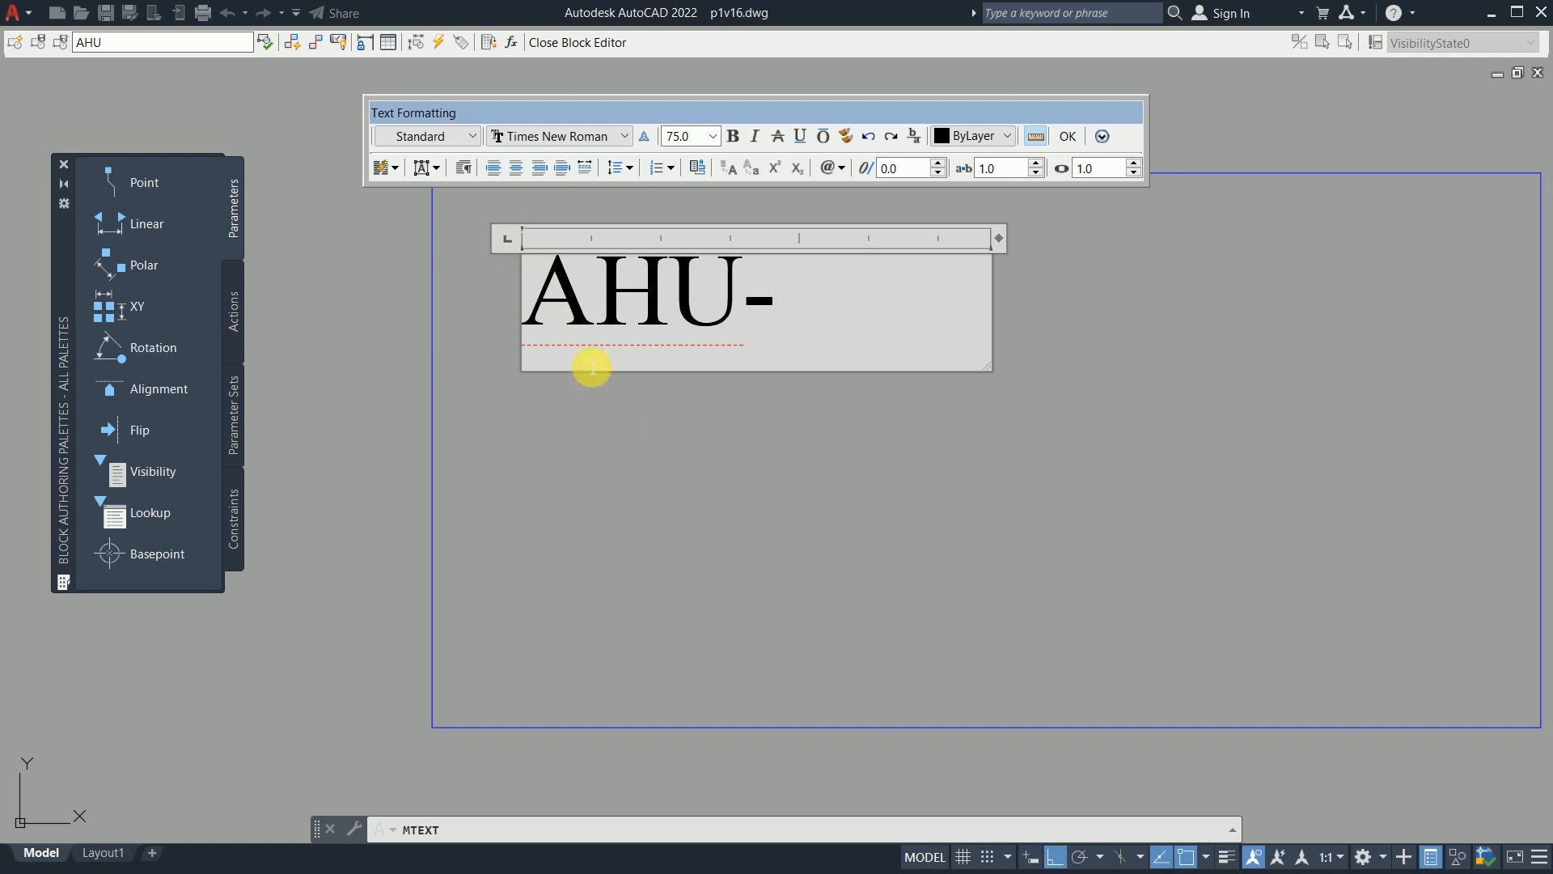
pyautogui.click(591, 368)
pyautogui.press('Escape')
pyautogui.press('Escape')
# Step: Copy the "AHU-" text straight down twice, at distances of 150 and 300
pyautogui.write('c')
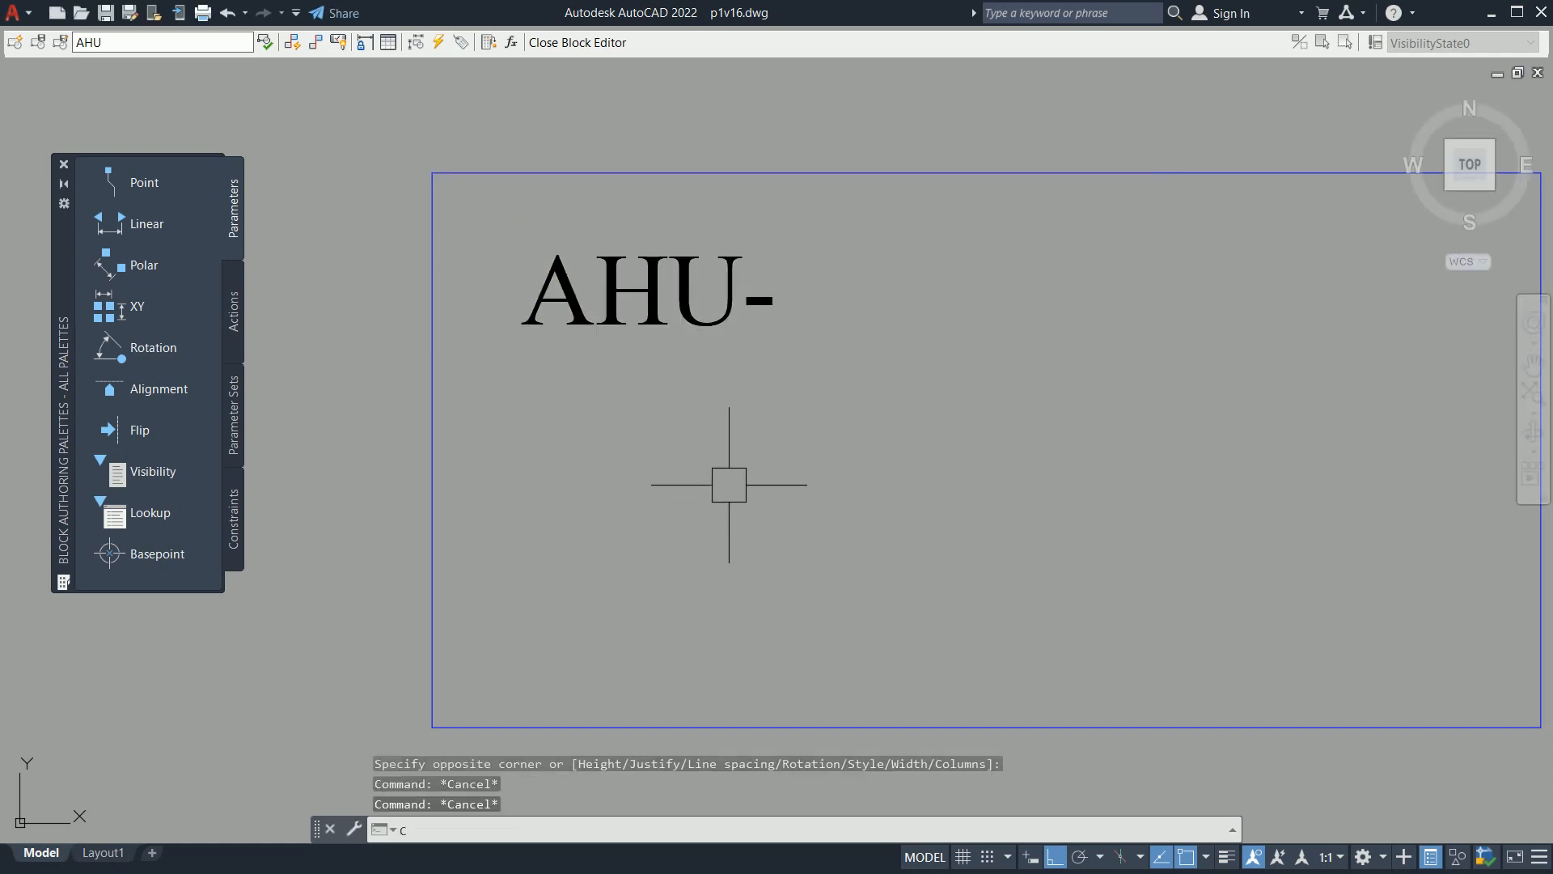
pyautogui.write('o')
pyautogui.press('Return')
pyautogui.click(700, 299)
pyautogui.press('Return')
pyautogui.click(878, 385)
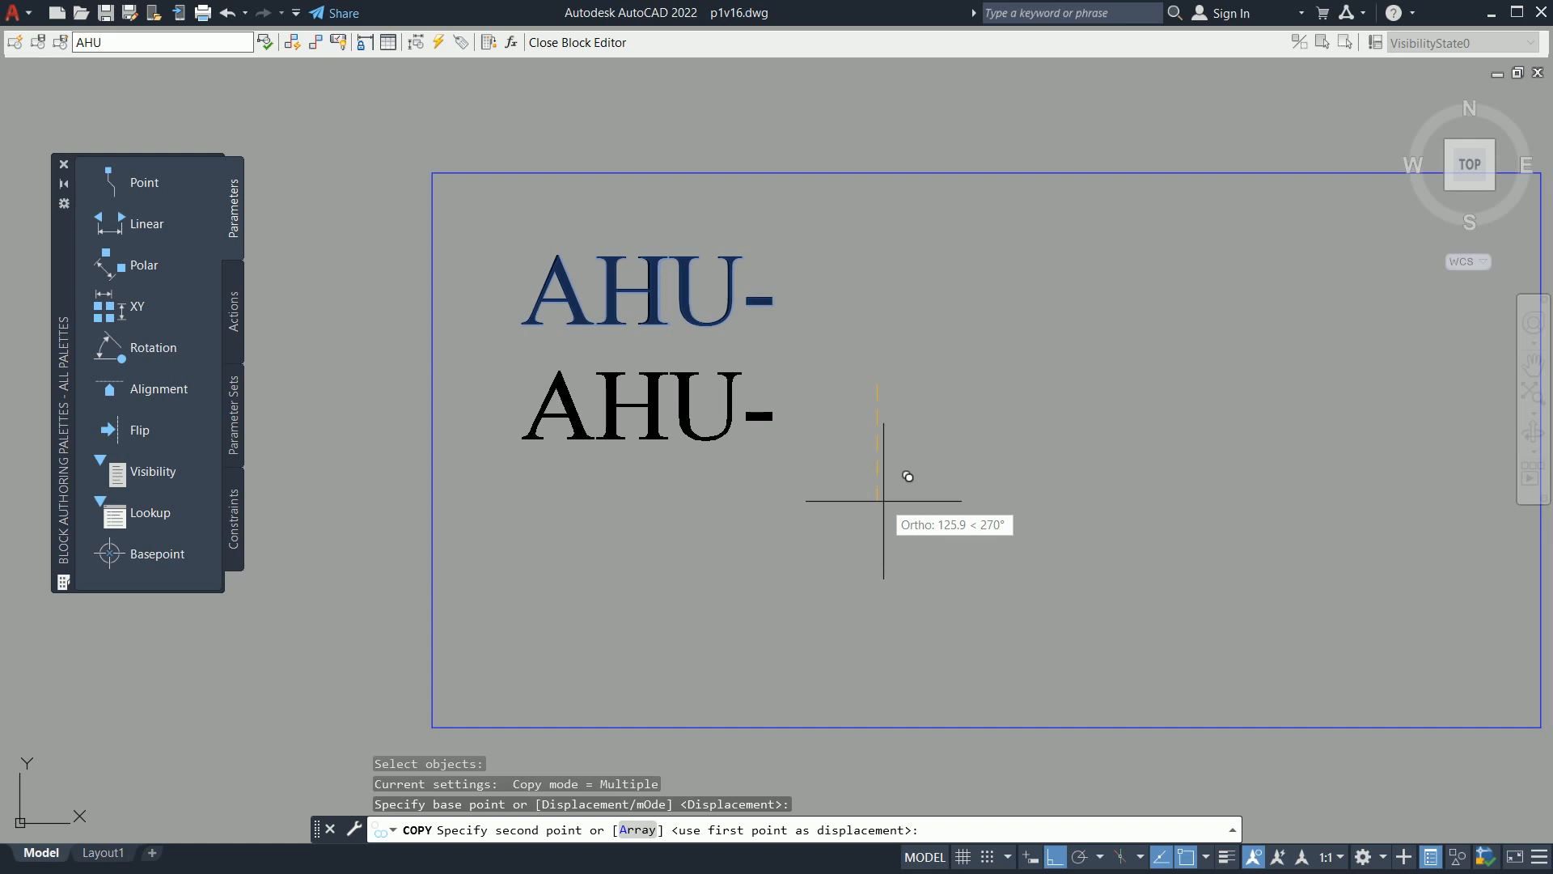
pyautogui.write('150')
pyautogui.press('Return')
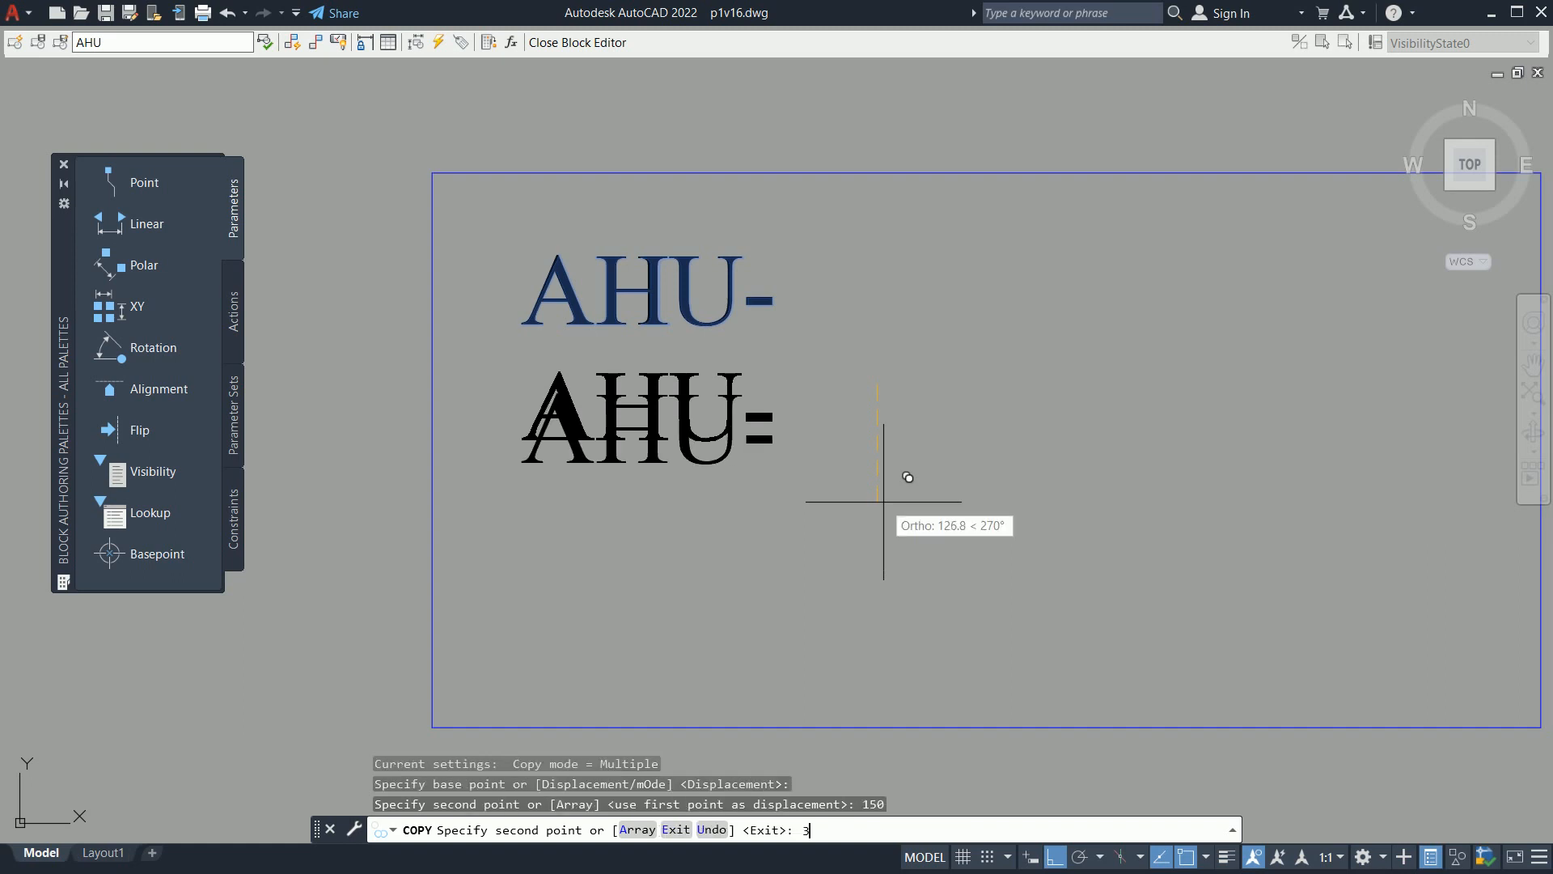
pyautogui.write('300')
pyautogui.press('Return')
pyautogui.press('Escape')
pyautogui.press('Escape')
# Step: Change the middle text line in the block to "TR-"
pyautogui.doubleClick(760, 440)
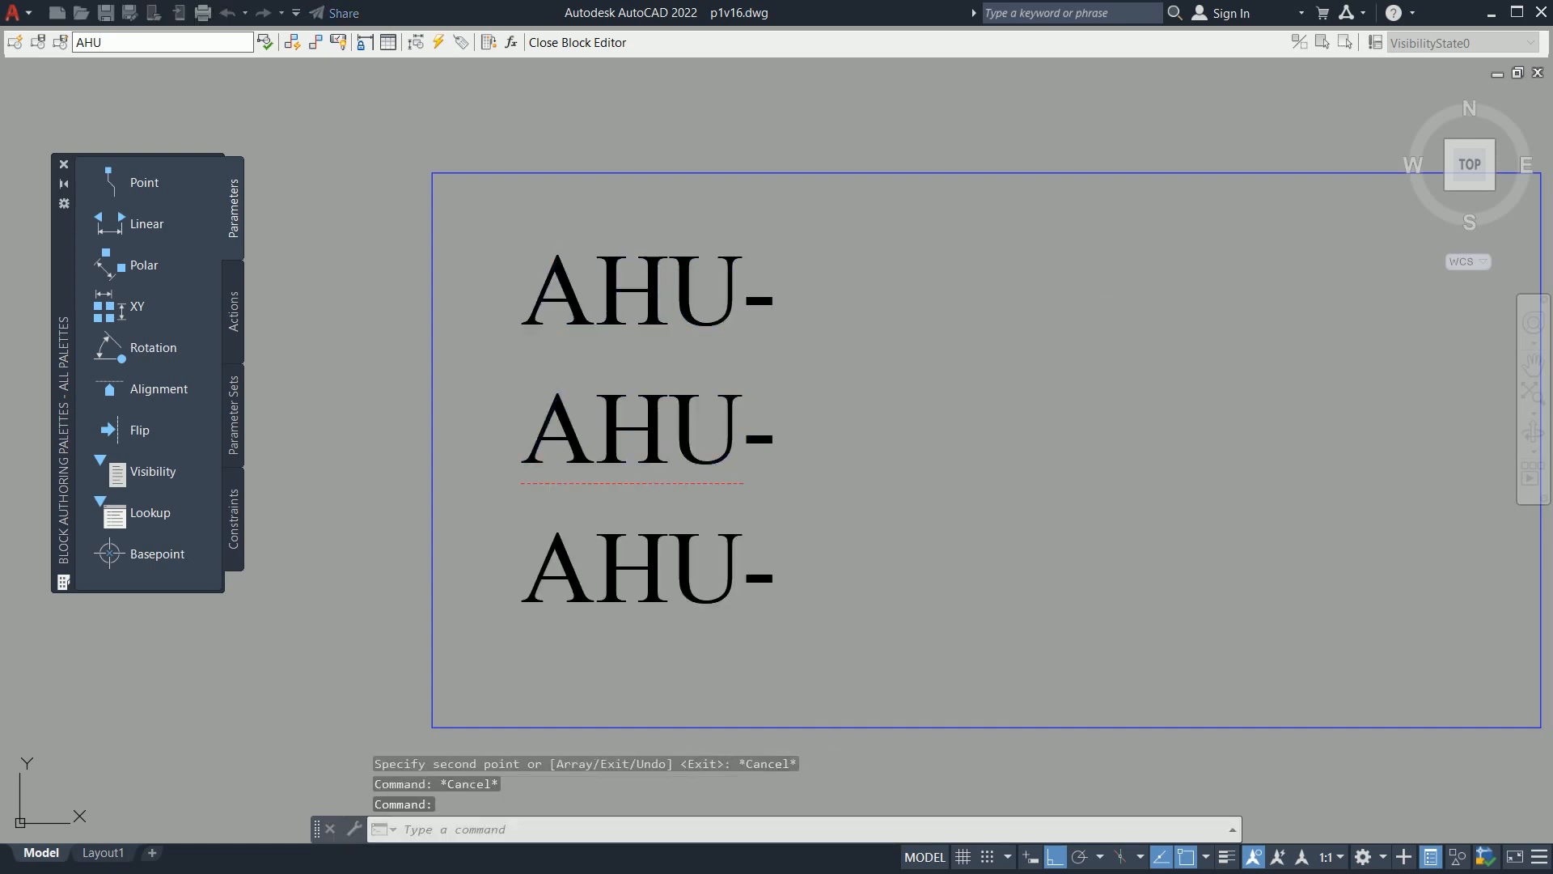
pyautogui.moveTo(229, 411); pyautogui.dragTo(216, 404)
pyautogui.write('TR-')
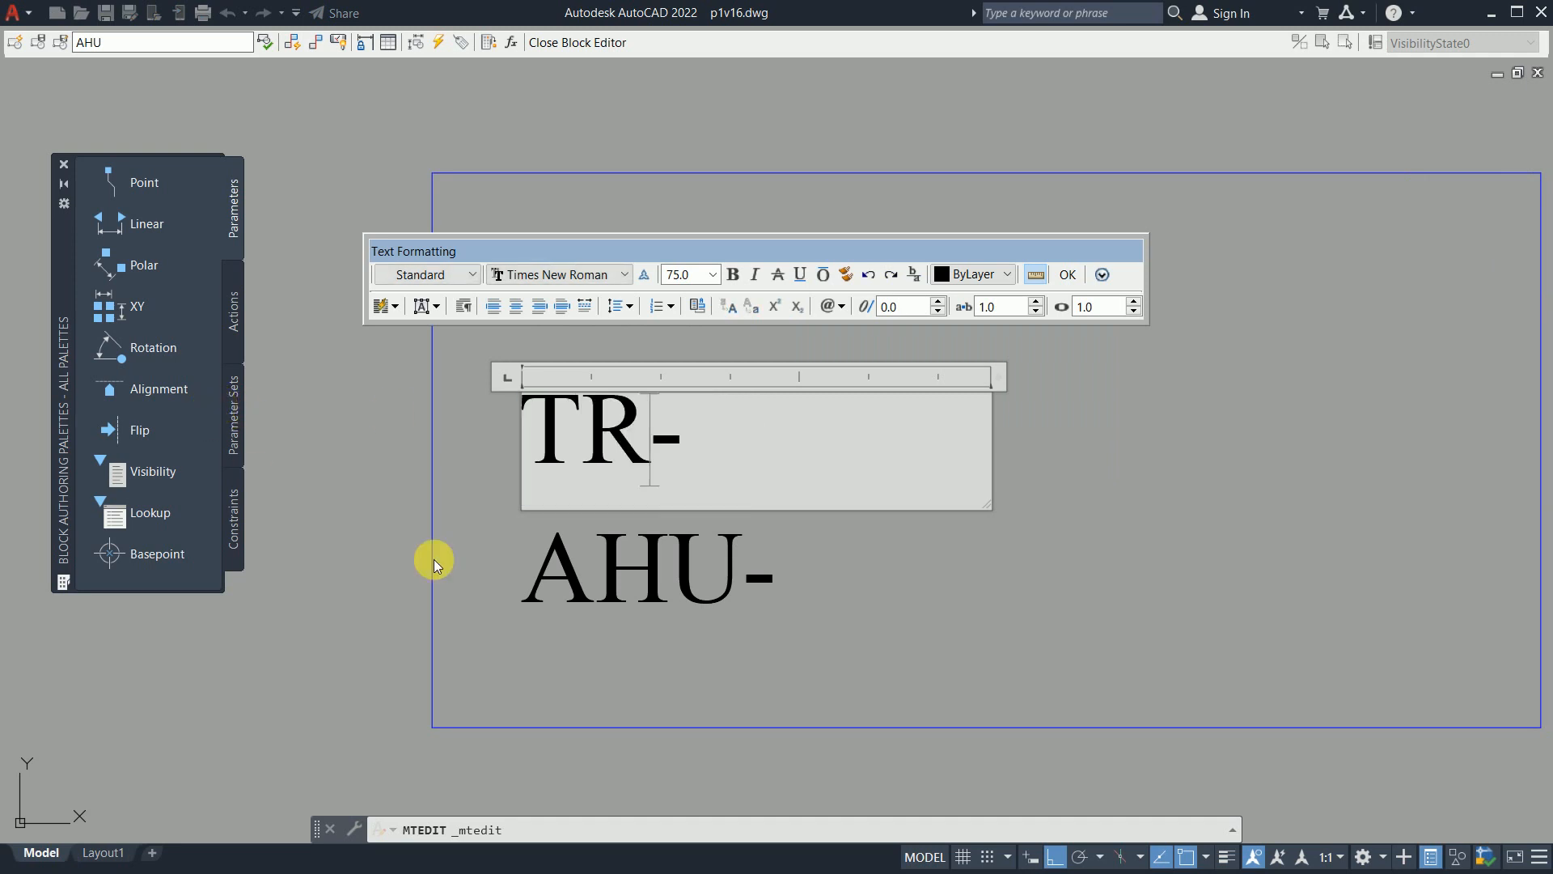
pyautogui.click(433, 558)
pyautogui.press('Escape')
pyautogui.press('Escape')
# Step: Change the bottom text line in the block to "CFM-"
pyautogui.doubleClick(705, 584)
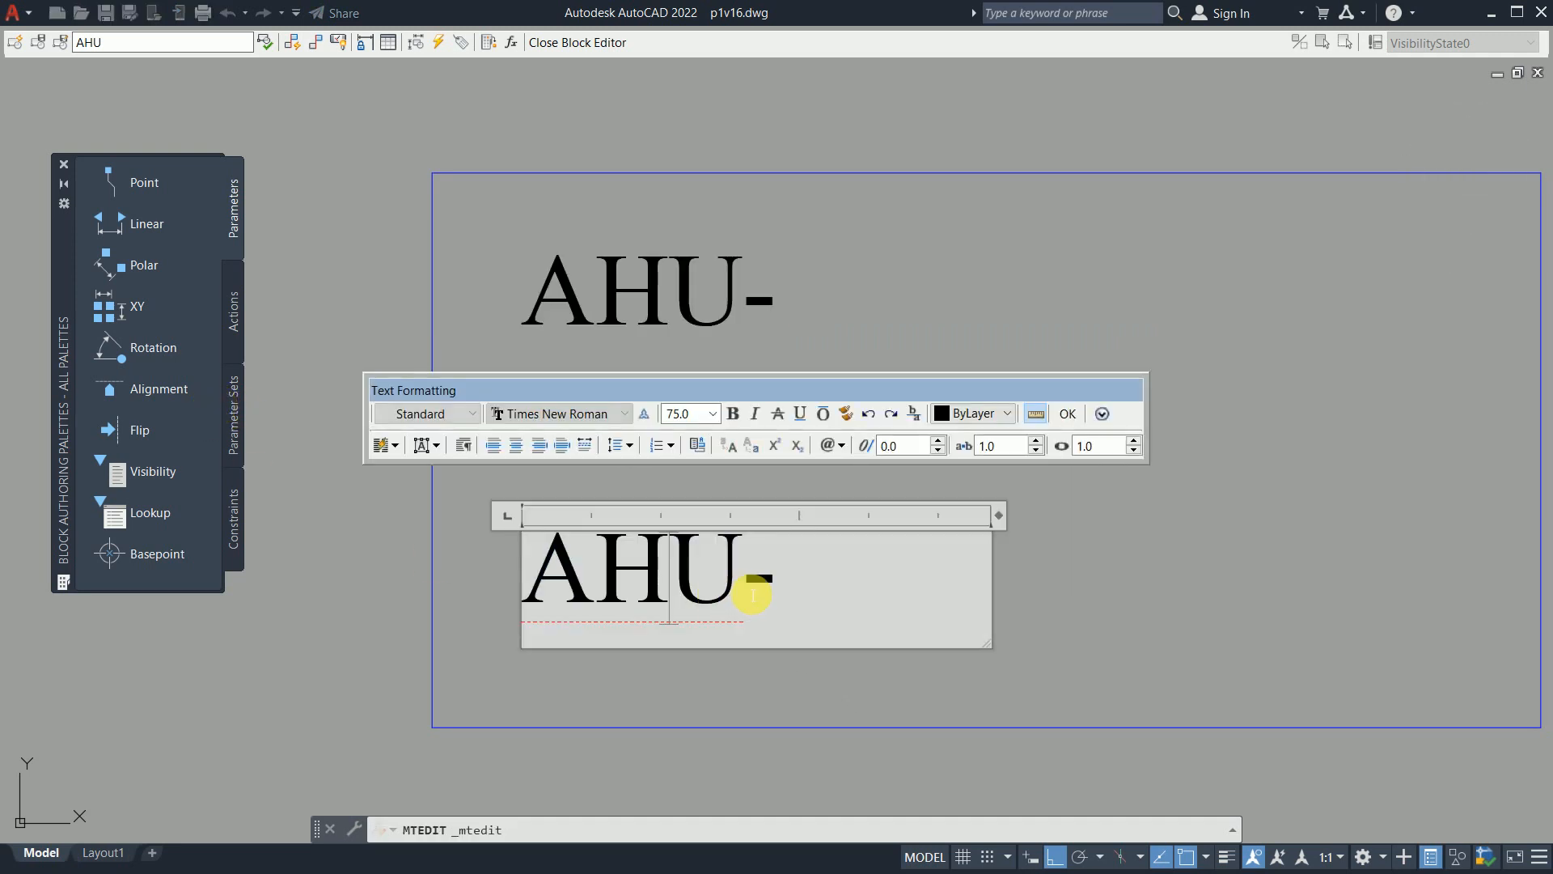
pyautogui.moveTo(742, 589); pyautogui.dragTo(217, 588)
pyautogui.write('CFM-')
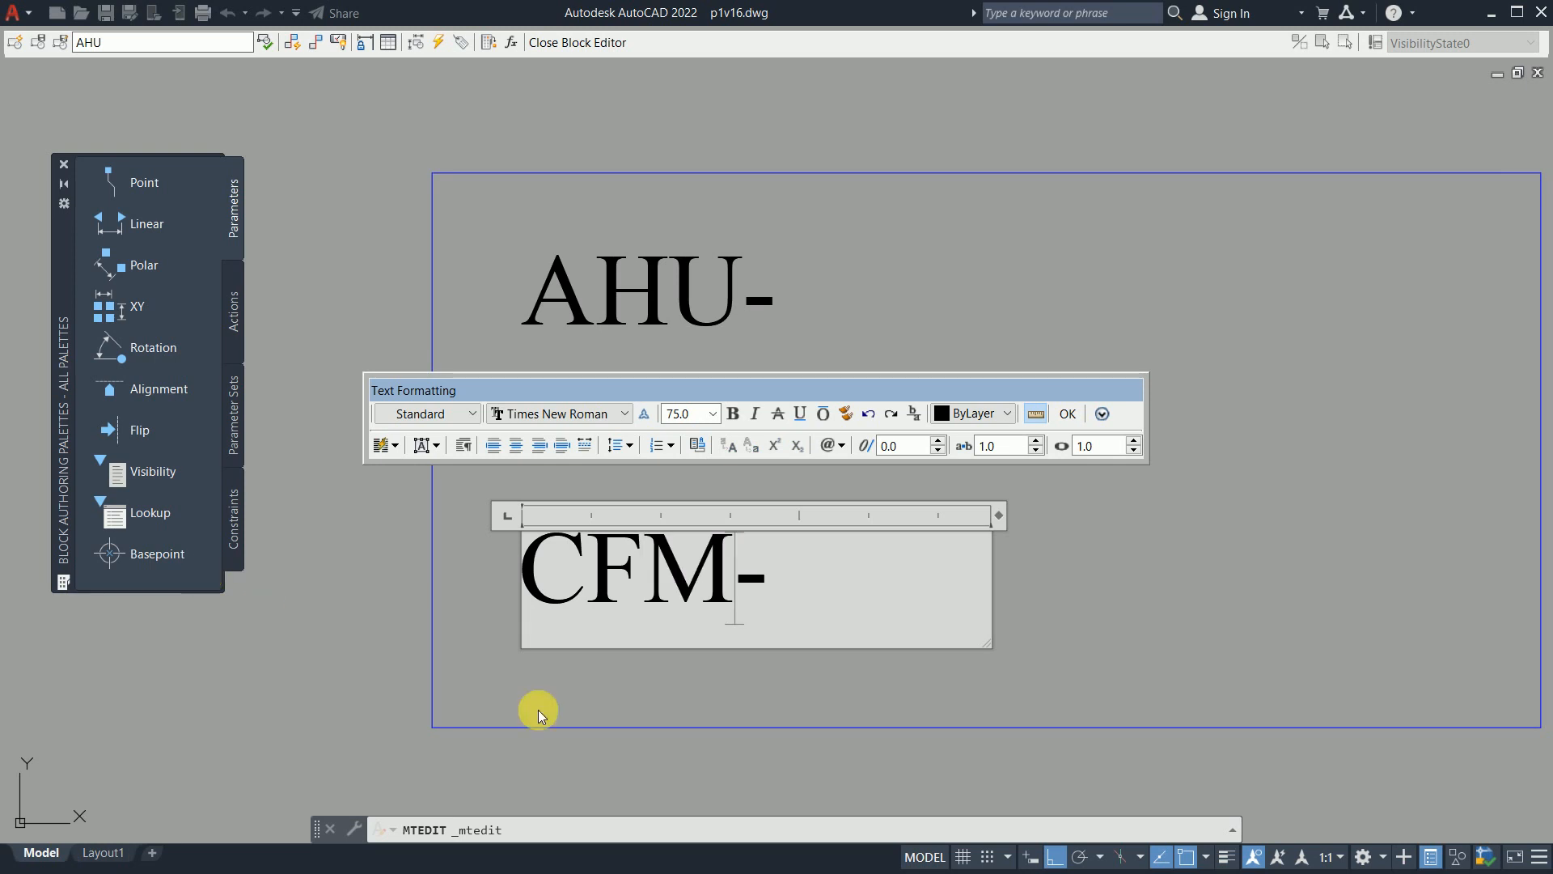
pyautogui.click(954, 653)
pyautogui.press('Escape')
pyautogui.press('Escape')
pyautogui.press('Escape')
pyautogui.moveTo(783, 503); pyautogui.dragTo(833, 527, button='middle')
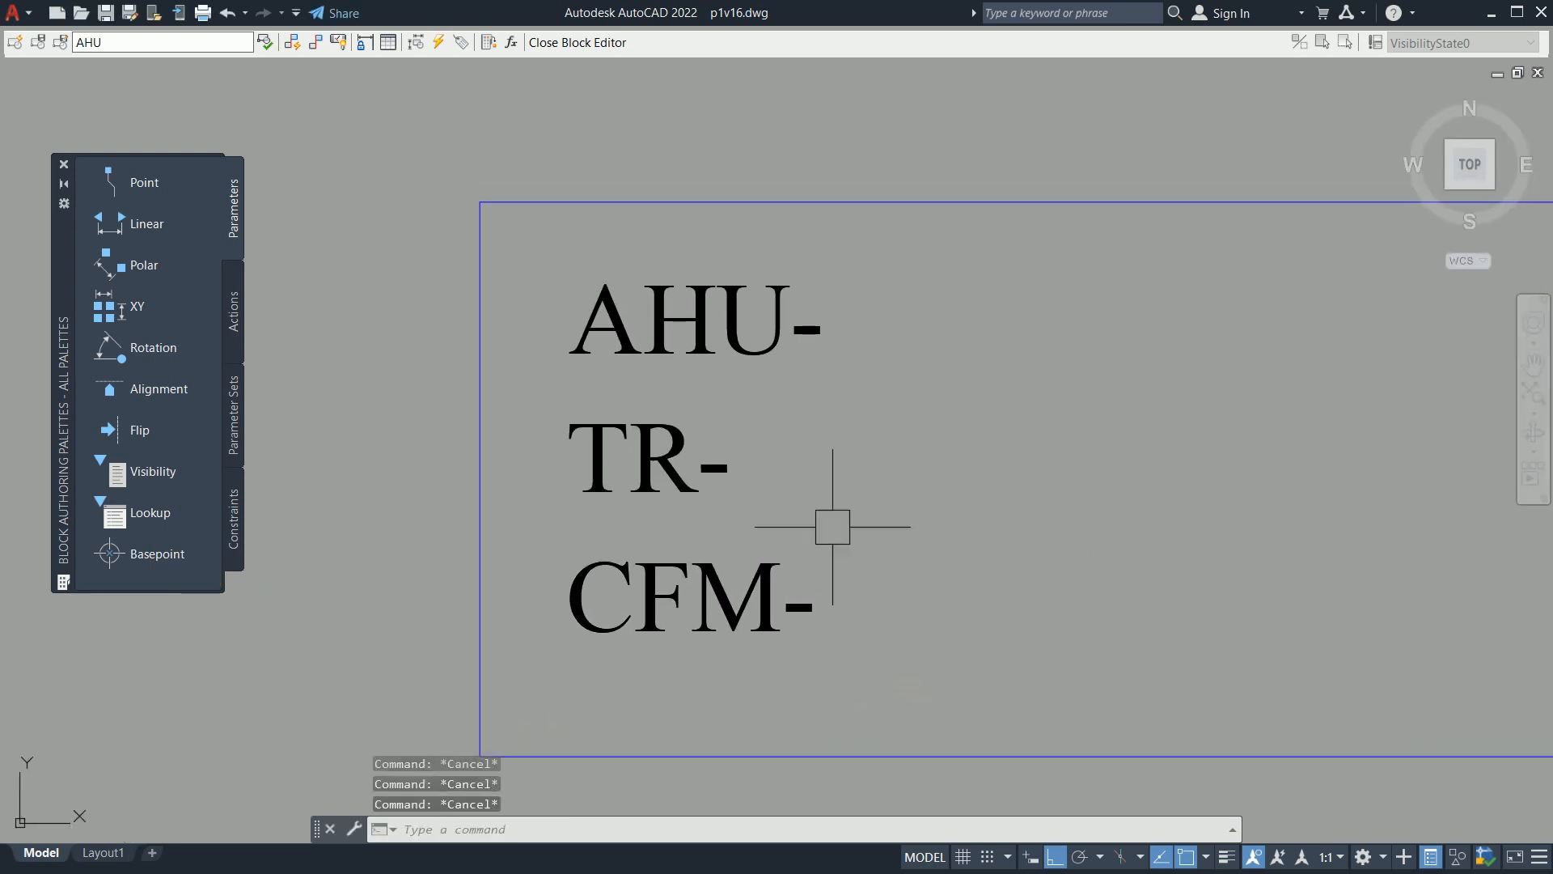
# Step: Start an attribute definition with the tag "AHU" and the prompt "ENTER THE NO OF AHU"
pyautogui.write('A')
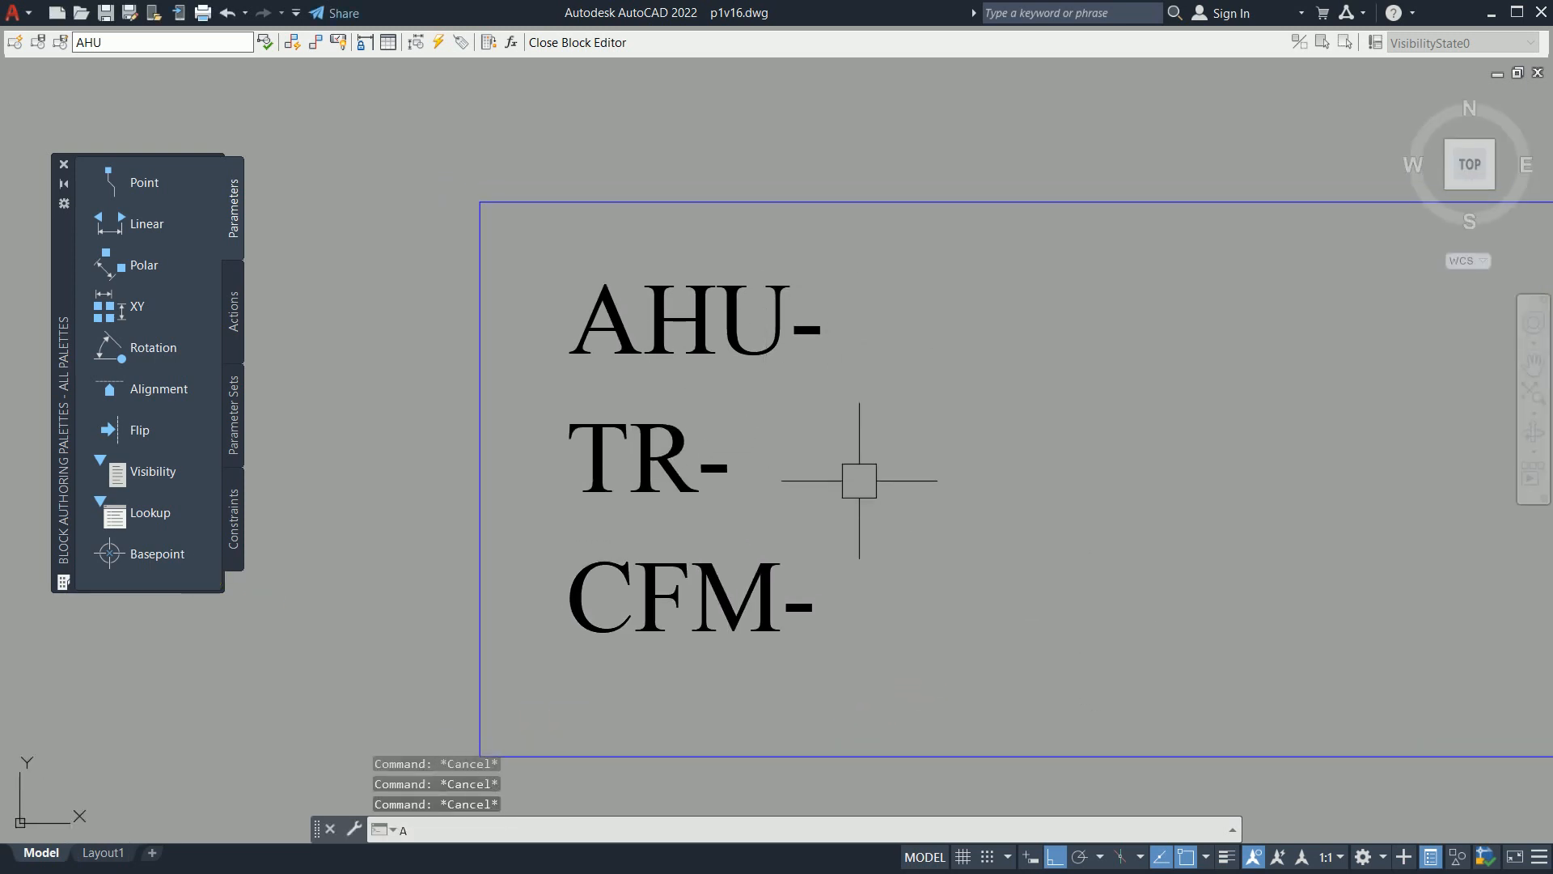
pyautogui.write('TTDEF')
pyautogui.press('Return')
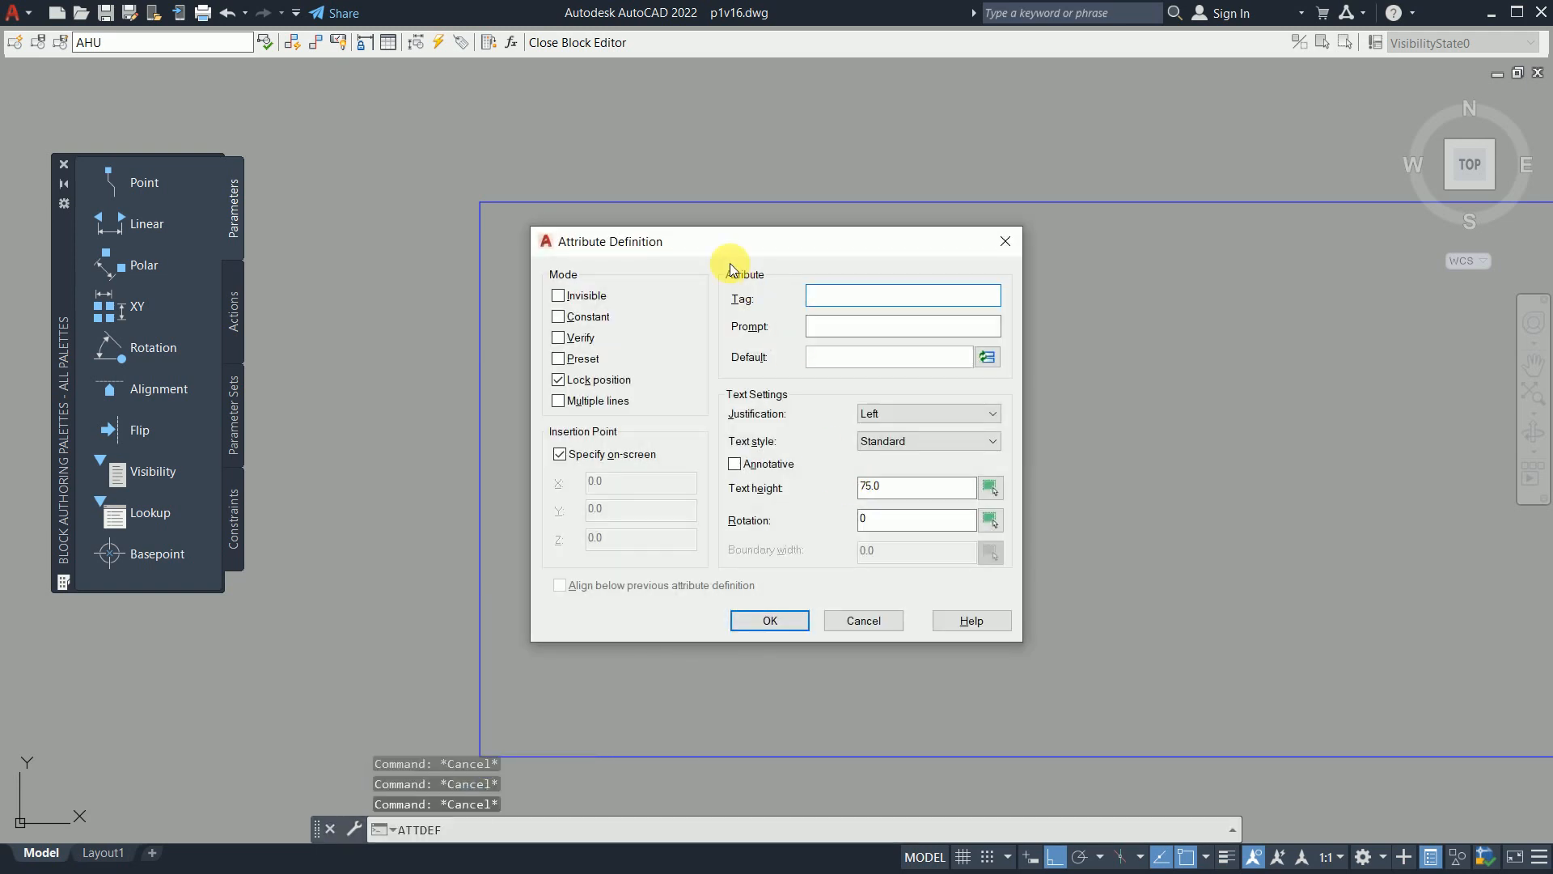
pyautogui.moveTo(736, 241); pyautogui.dragTo(1102, 229)
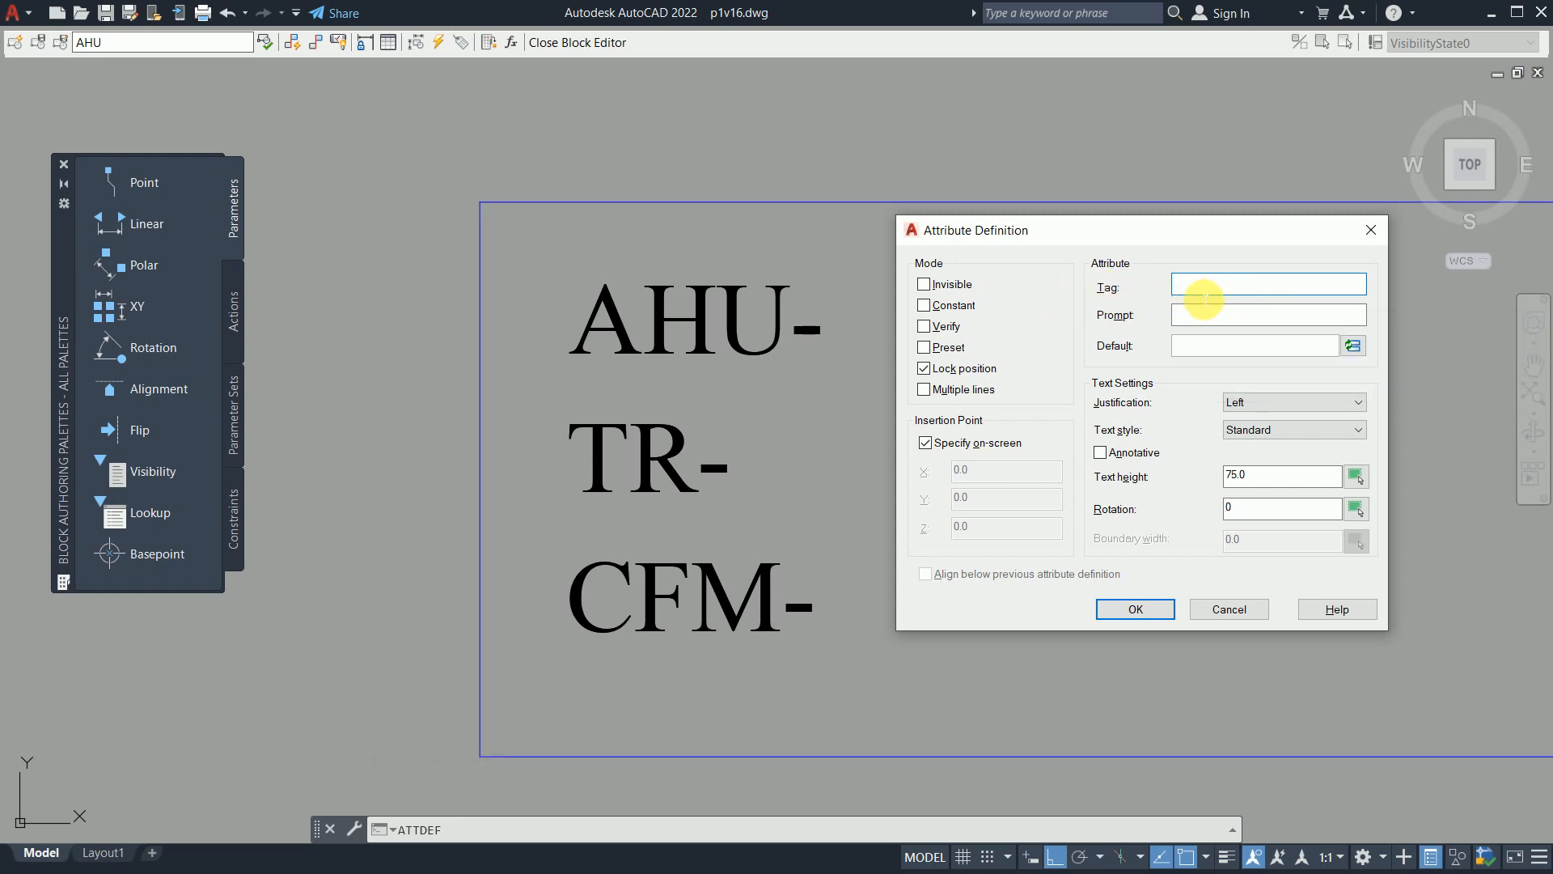
pyautogui.write('AHU')
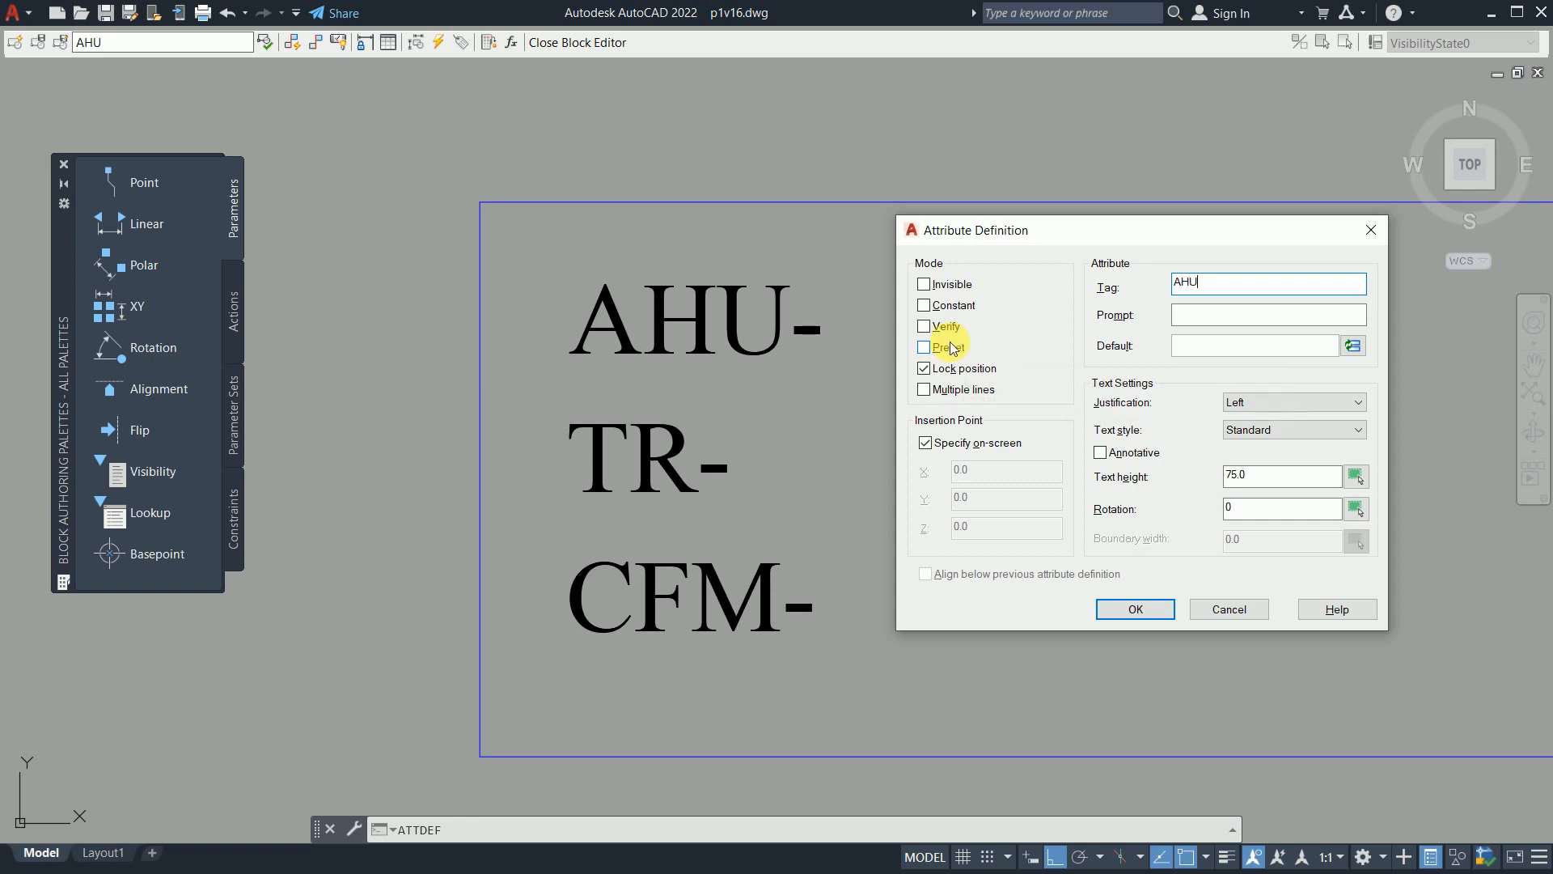
pyautogui.click(1195, 311)
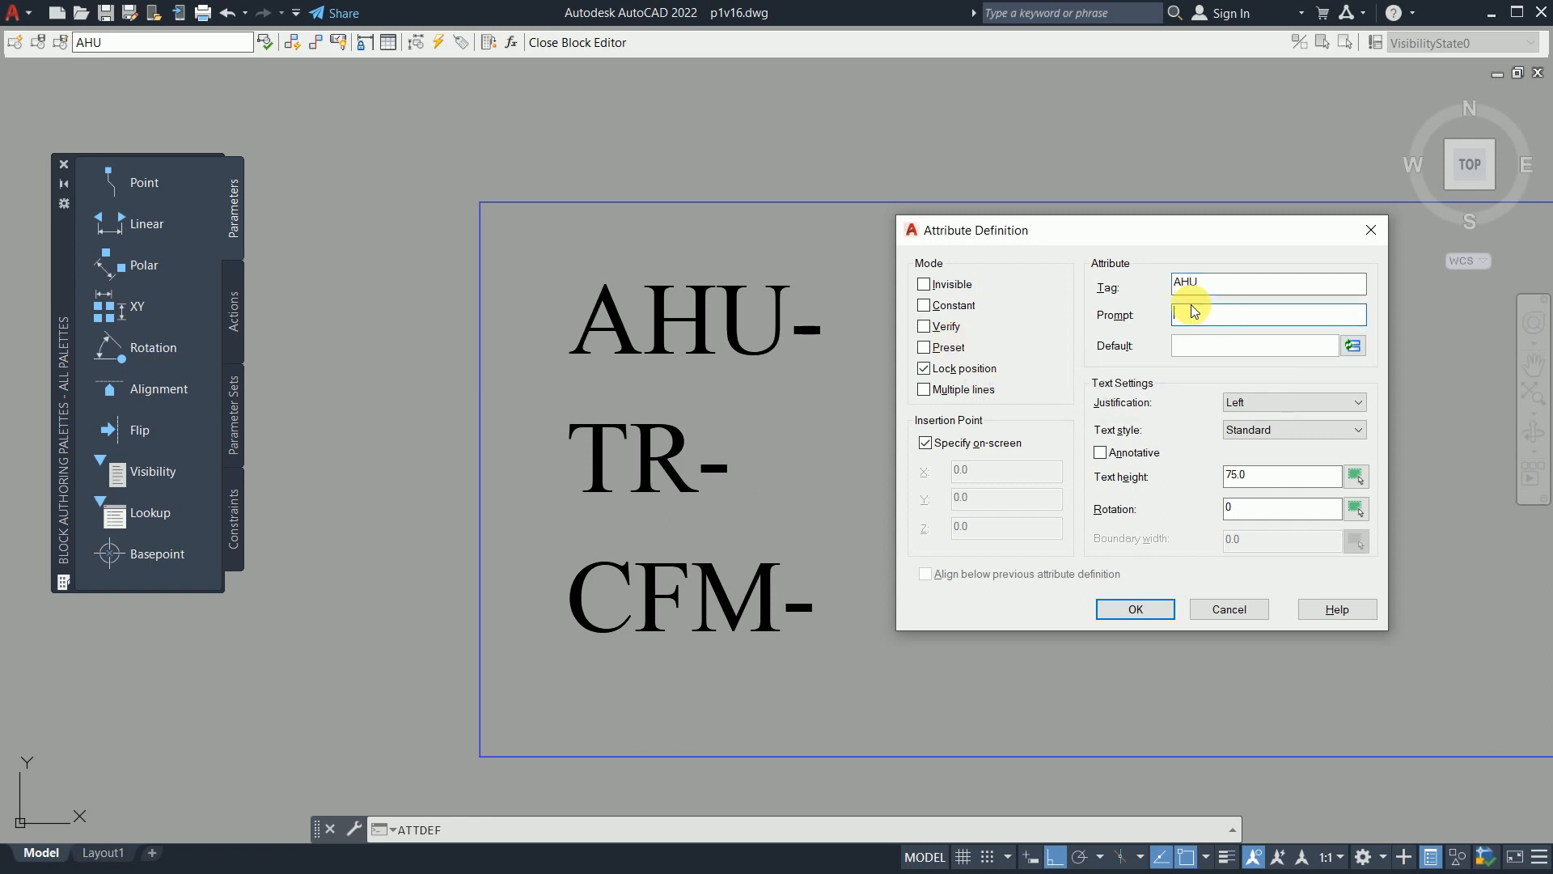
pyautogui.write('ENTER THE NO')
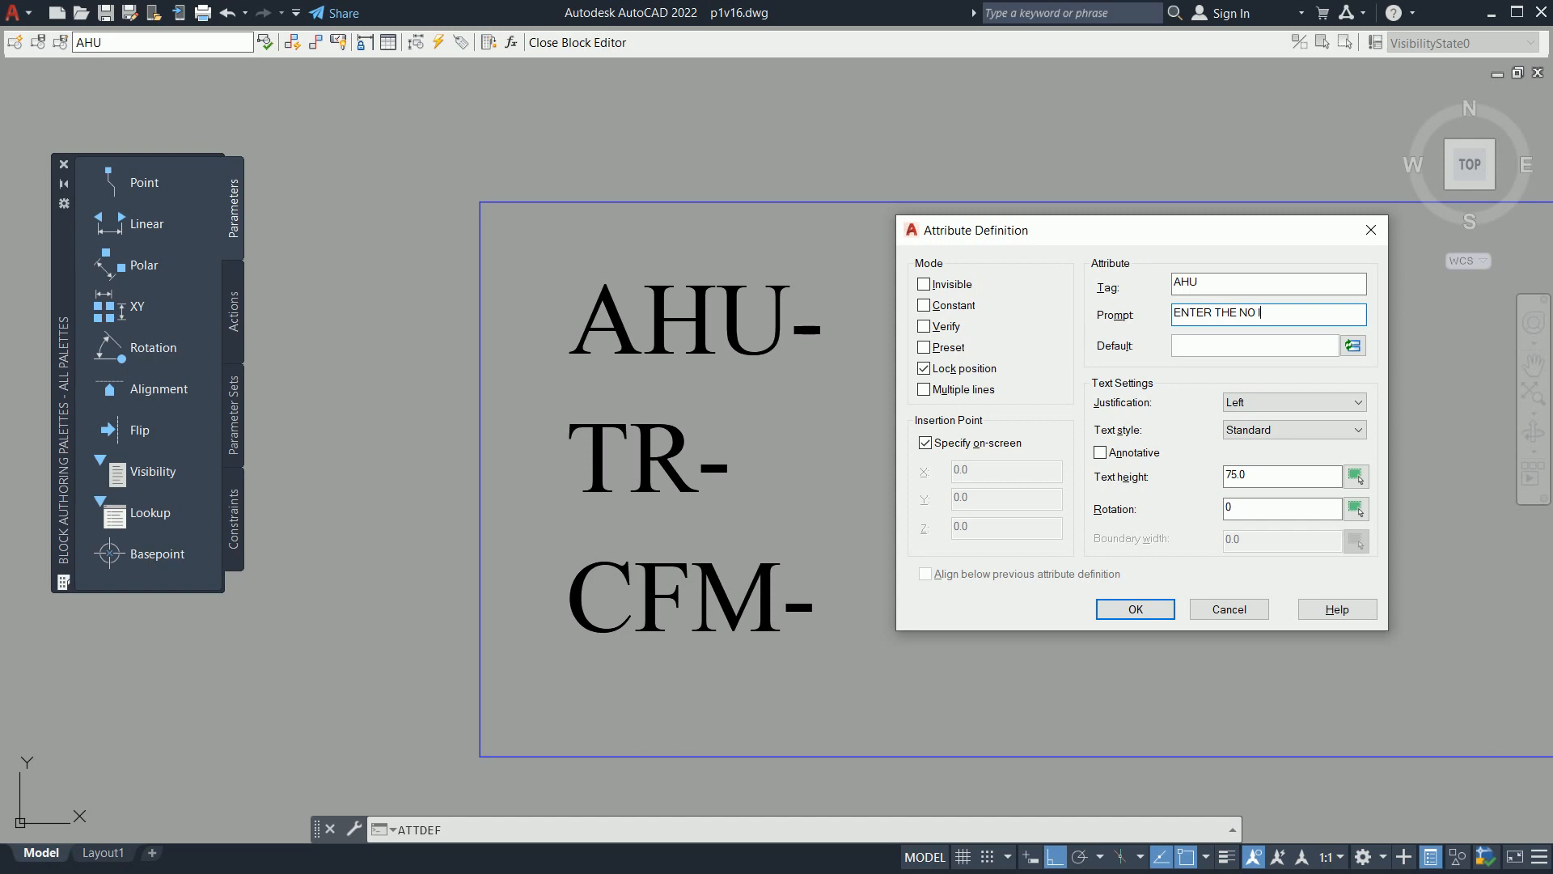
pyautogui.write(' OF AHU')
pyautogui.click(1240, 345)
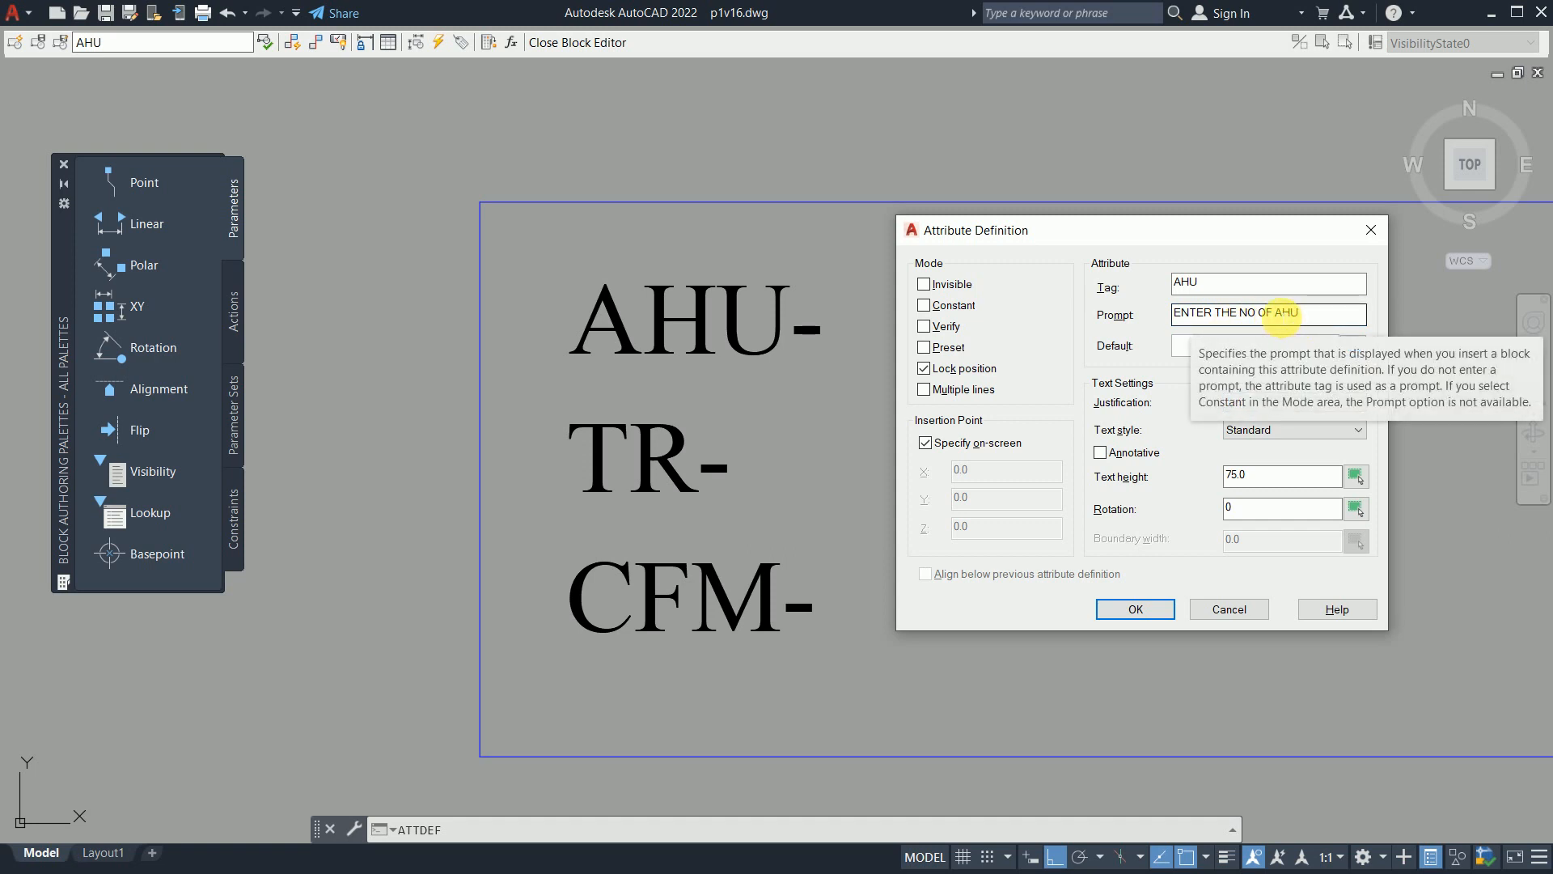
# Step: Reword the attribute's prompt to "ENTER TH AHU NO"
pyautogui.moveTo(1273, 314); pyautogui.dragTo(1239, 314)
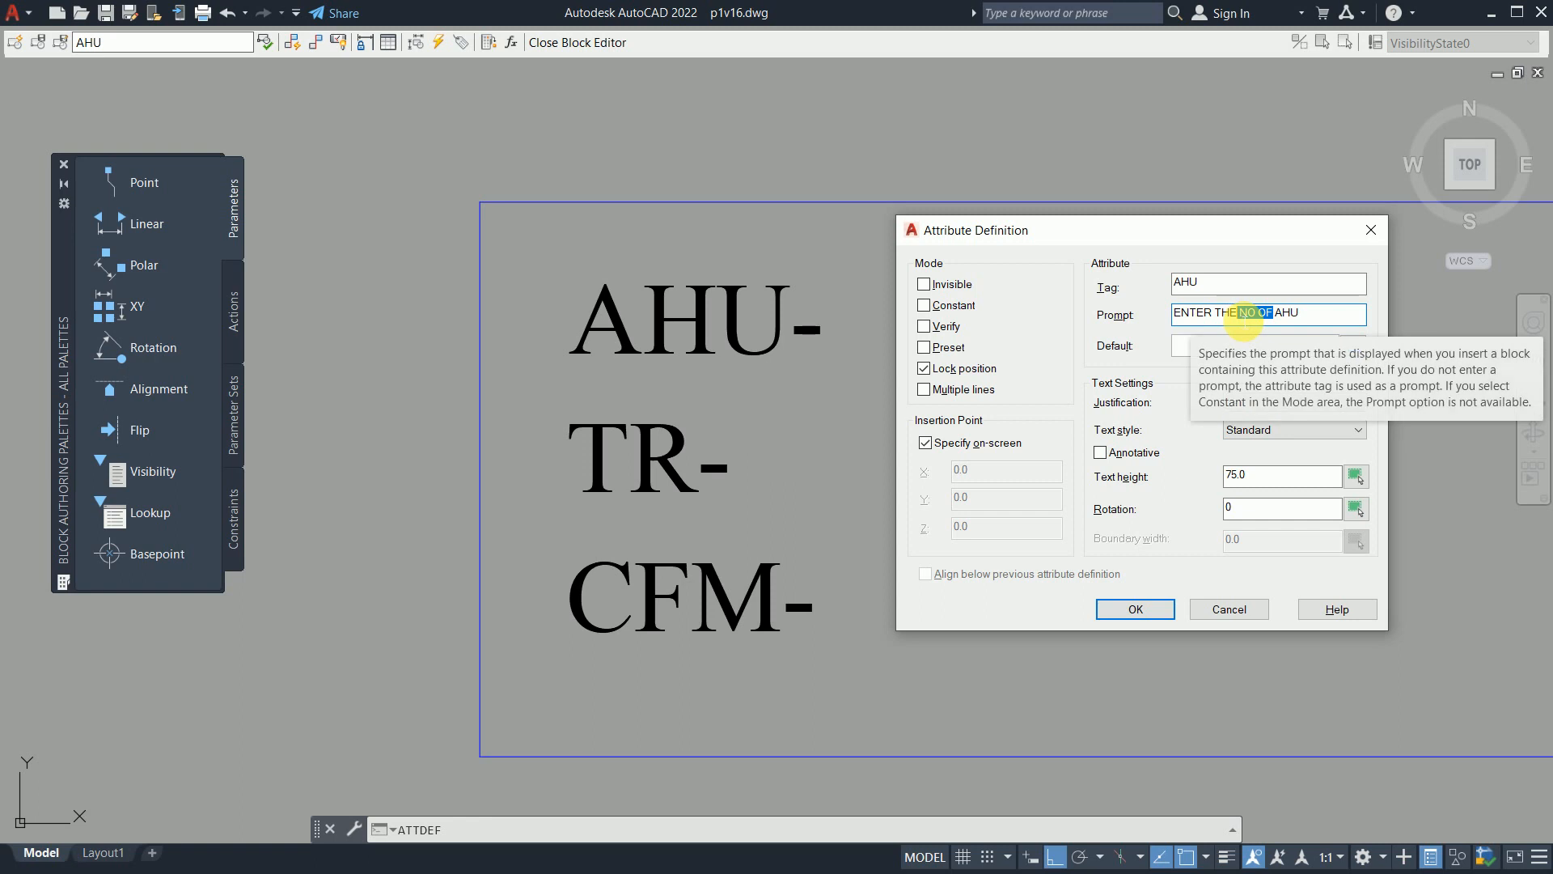
pyautogui.press('BackSpace')
pyautogui.press('BackSpace')
pyautogui.press('BackSpace')
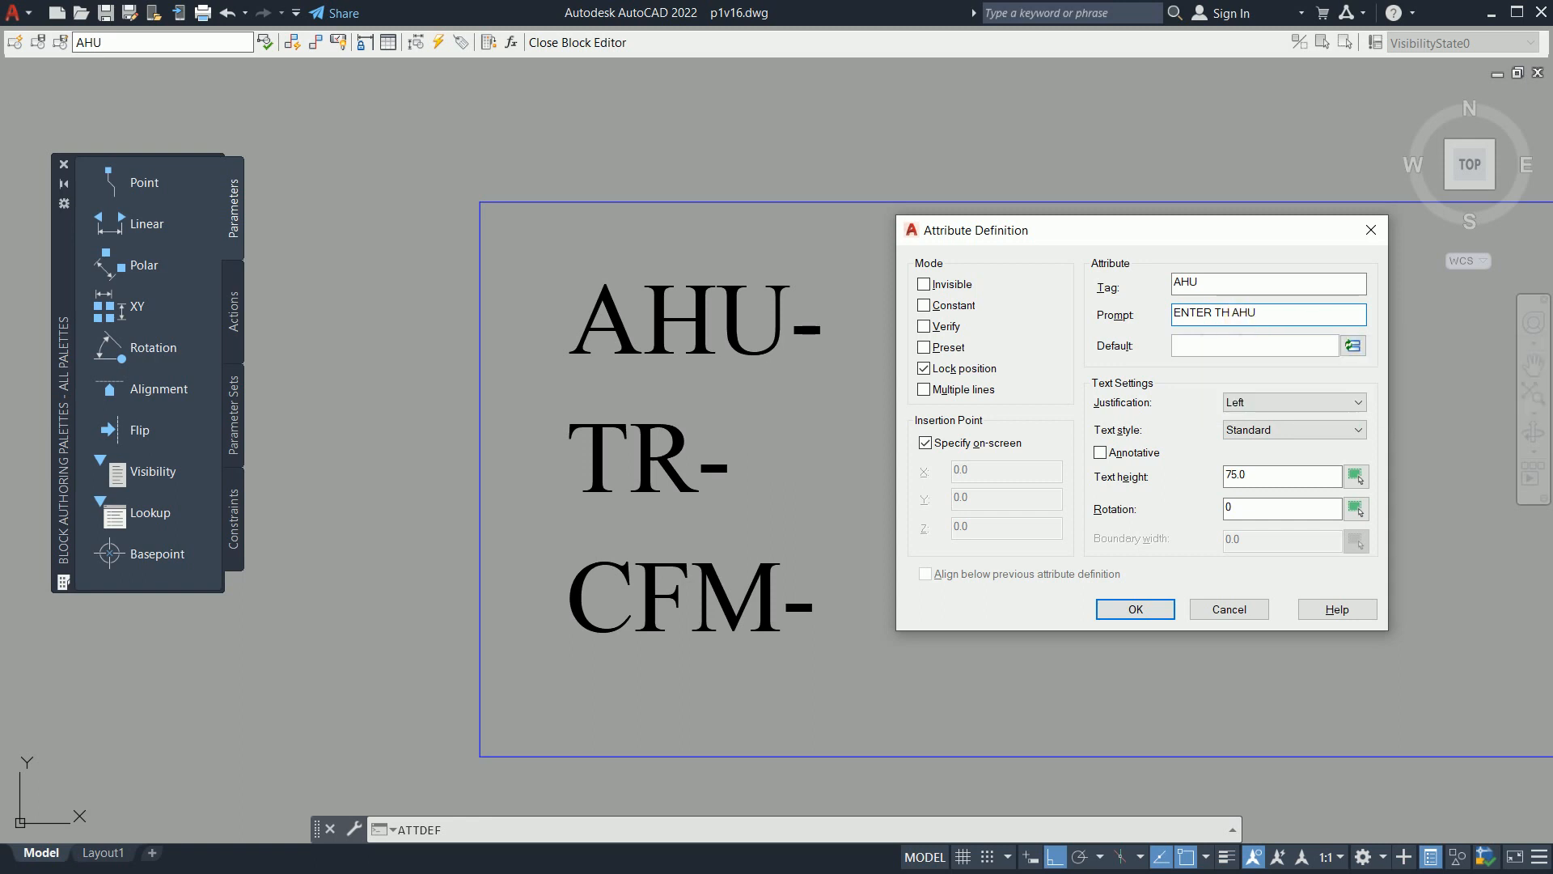
pyautogui.write('NO')
# Step: Set the attribute's default value to "##" and place it just right of the "AHU-" text on the same line
pyautogui.click(1217, 346)
pyautogui.write('##')
pyautogui.click(1132, 609)
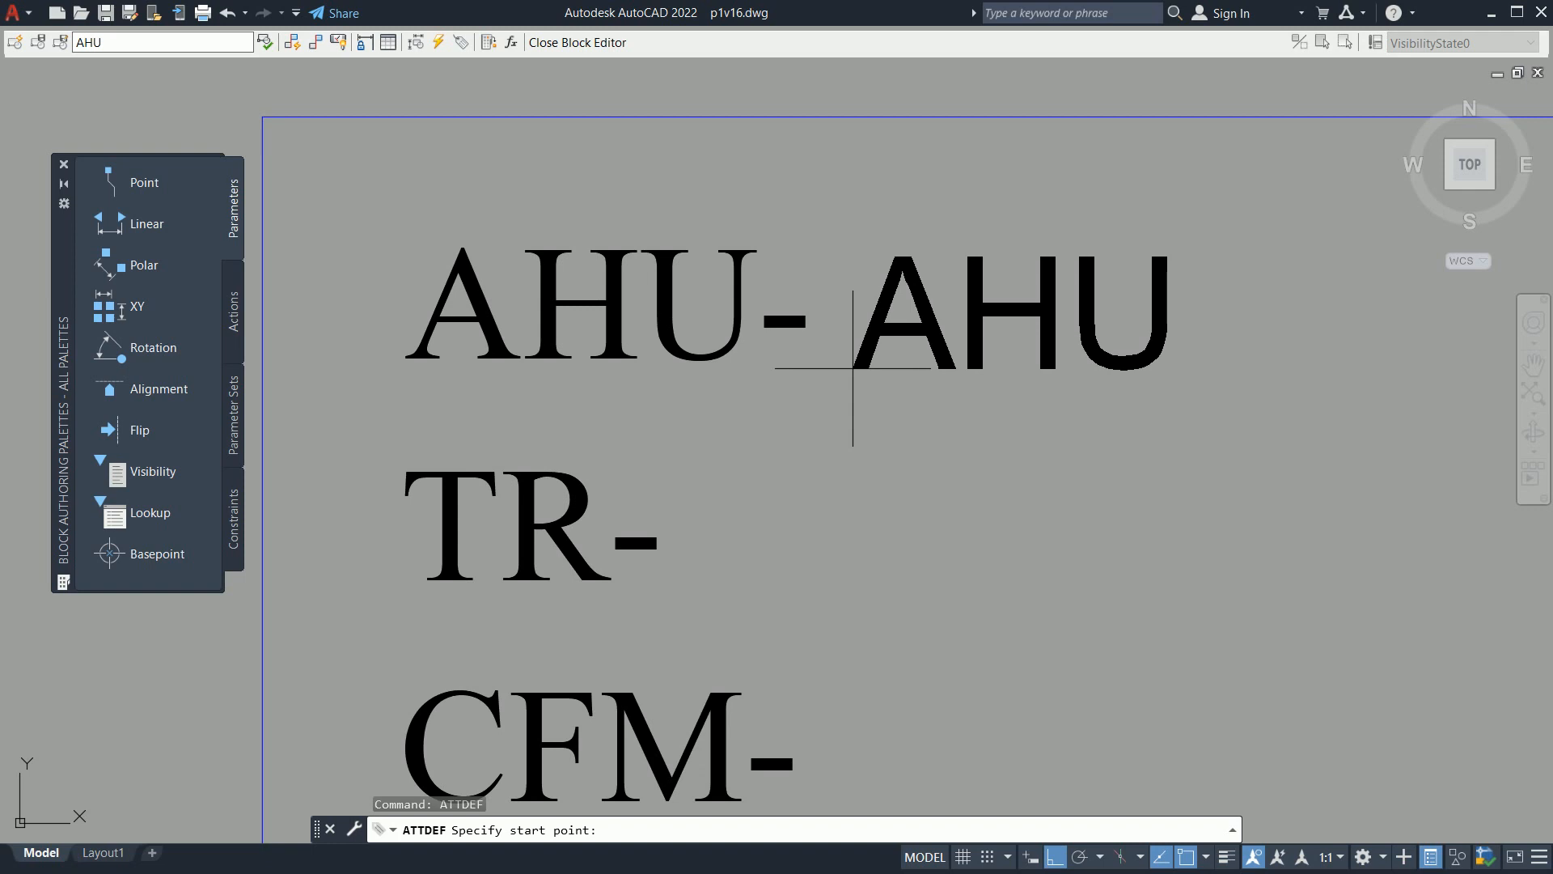
pyautogui.click(852, 366)
pyautogui.scroll(-2, 995, 423)
pyautogui.moveTo(994, 423); pyautogui.dragTo(949, 321, button='middle')
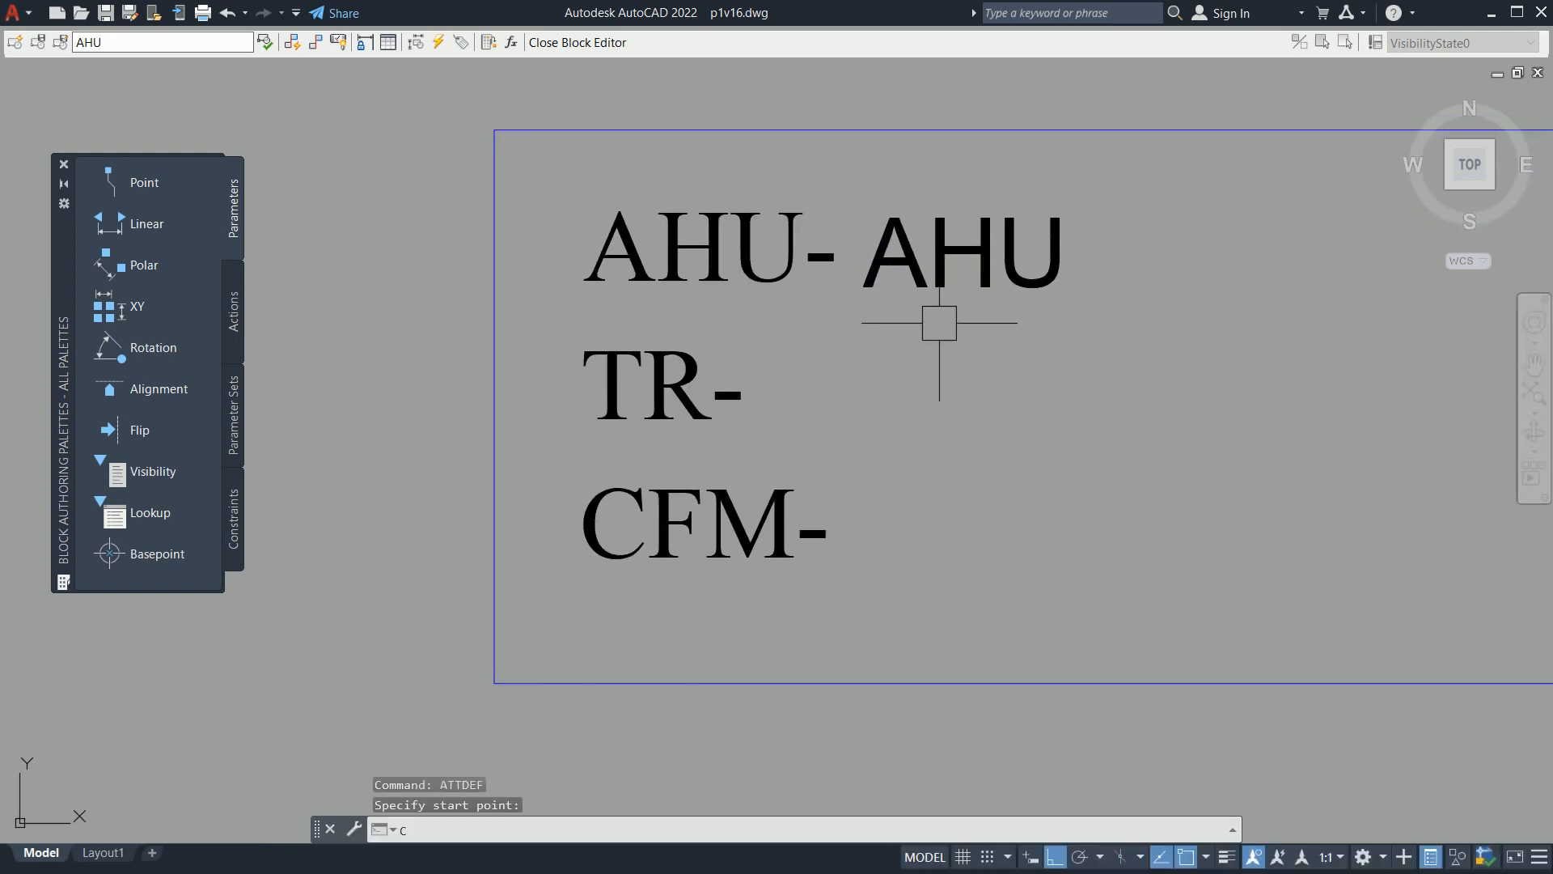
# Step: Copy the AHU attribute straight down twice, at distances of 150 and 300, beside the "TR-" and "CFM-" lines
pyautogui.press('Escape')
pyautogui.write('cp')
pyautogui.press('Return')
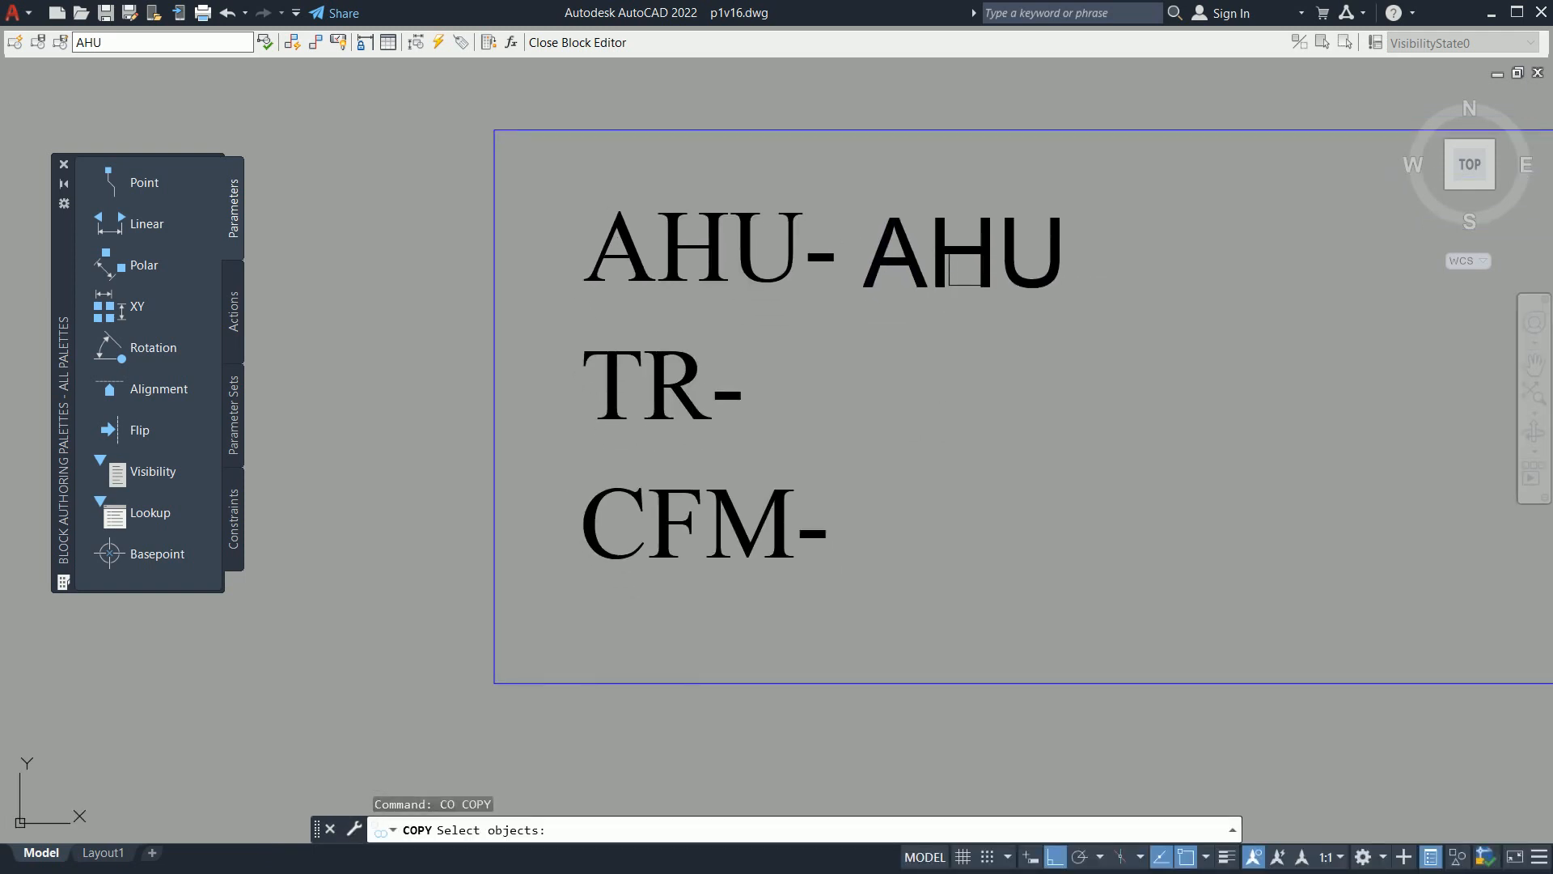
pyautogui.click(963, 251)
pyautogui.press('Return')
pyautogui.click(987, 357)
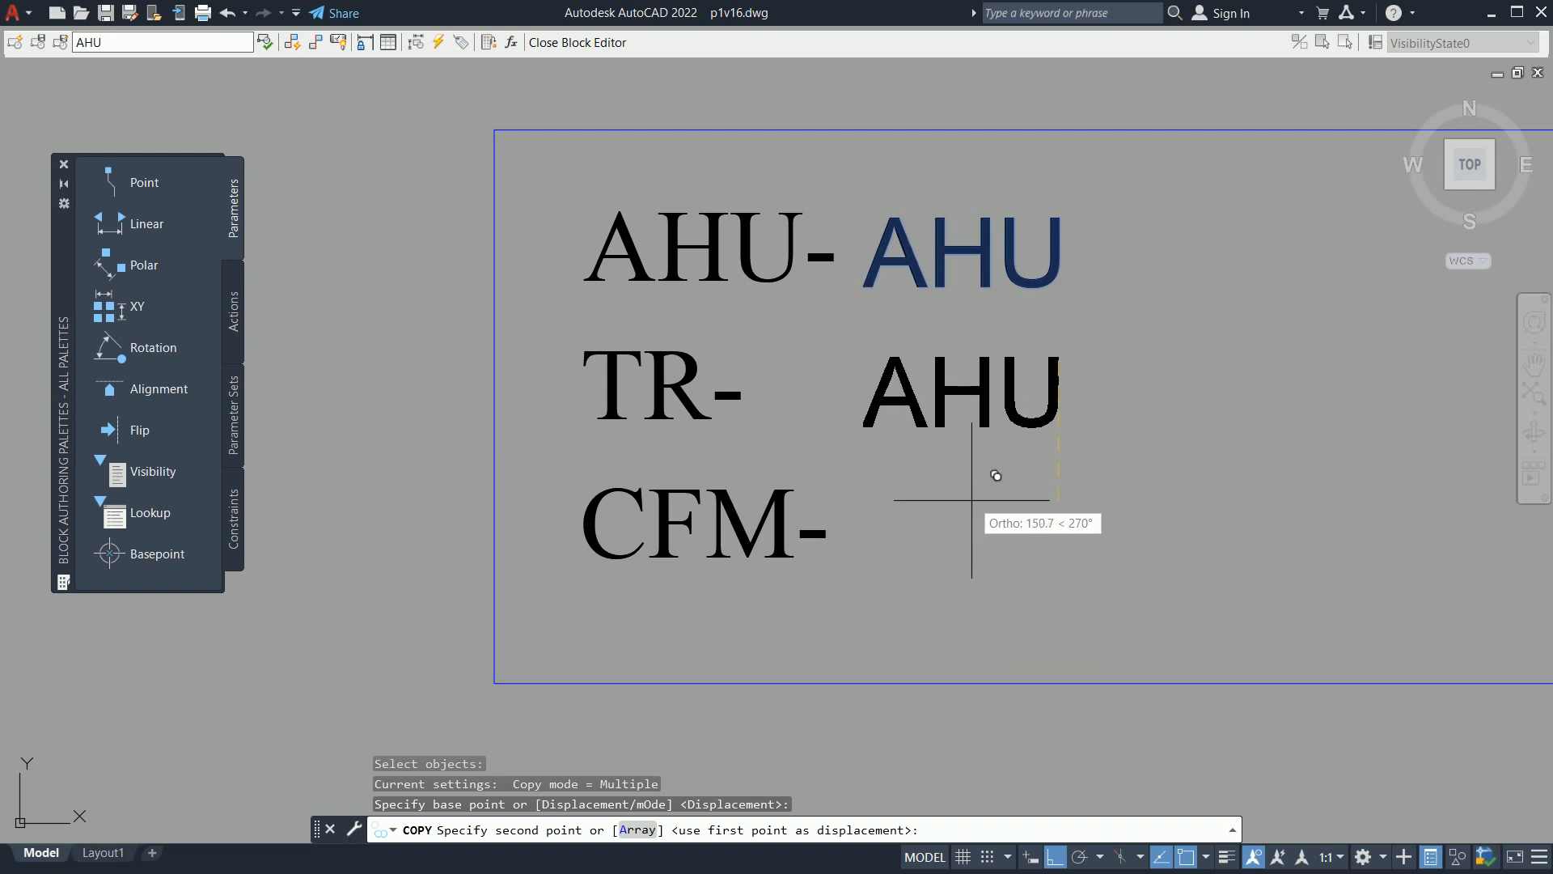
pyautogui.write('150')
pyautogui.press('Return')
pyautogui.write('3')
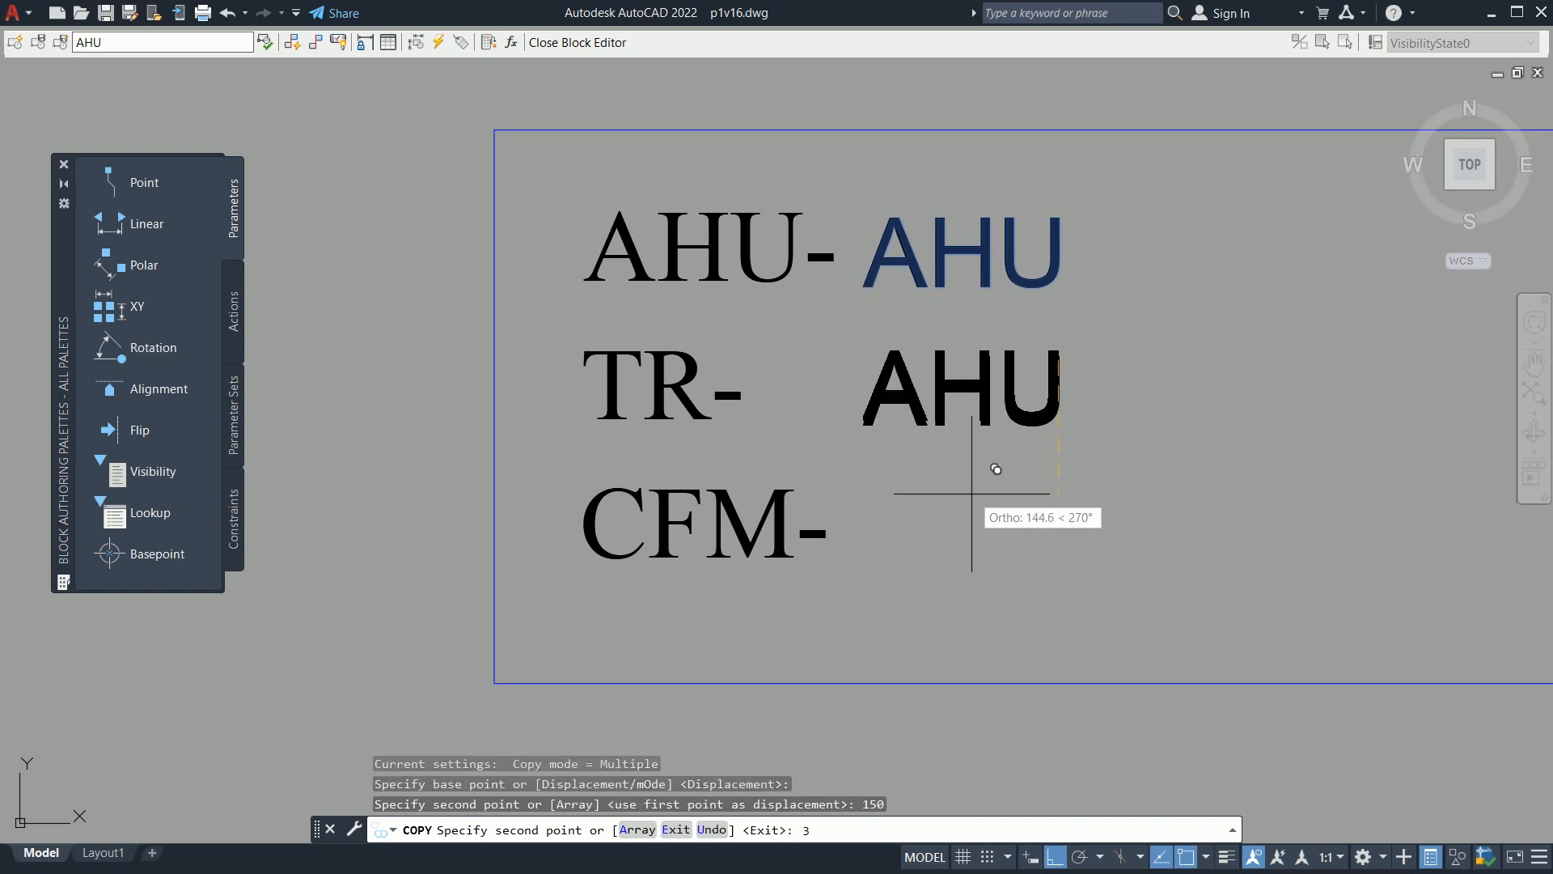
pyautogui.write('00')
pyautogui.press('Return')
pyautogui.press('Escape')
pyautogui.press('Escape')
pyautogui.press('Escape')
# Step: Move the middle attribute copy 100 to the left, closer to the "TR-" text
pyautogui.write('m')
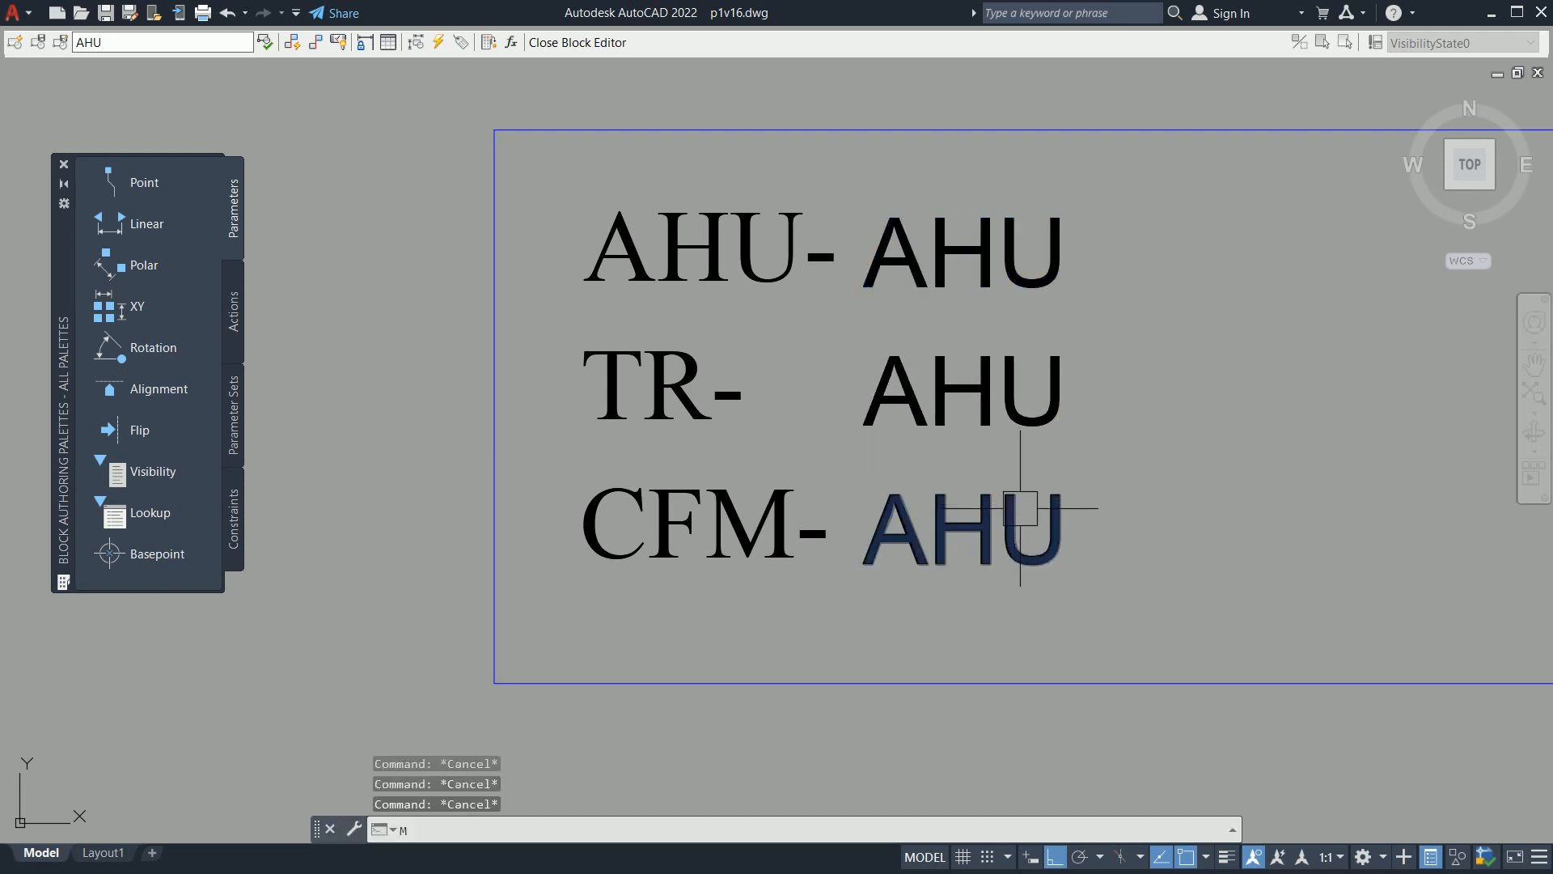
pyautogui.press('Return')
pyautogui.click(954, 409)
pyautogui.press('Return')
pyautogui.click(1262, 459)
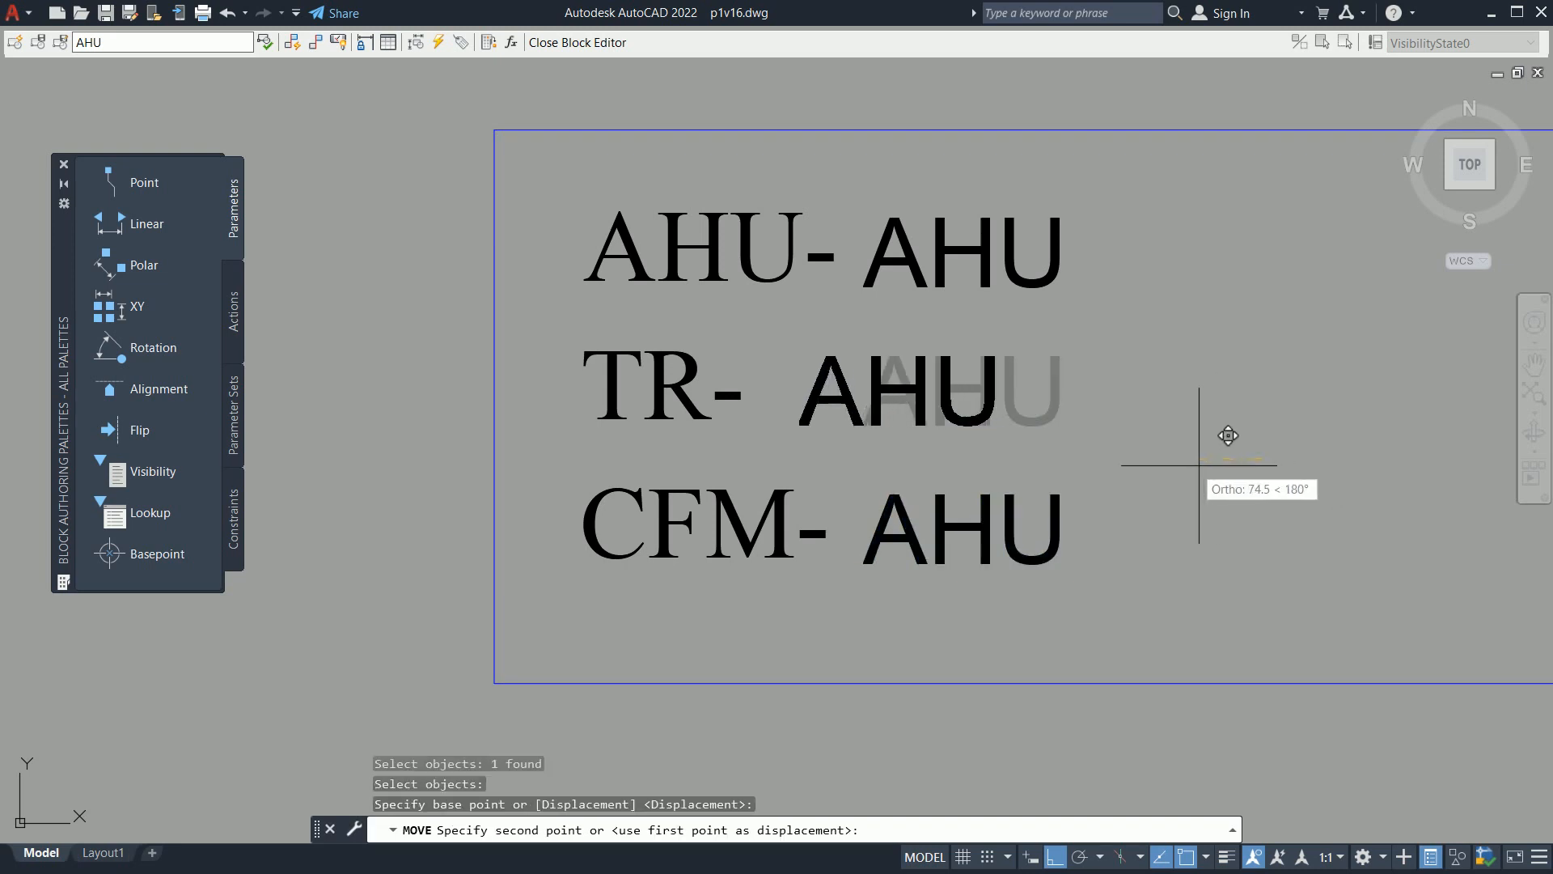
pyautogui.write('100')
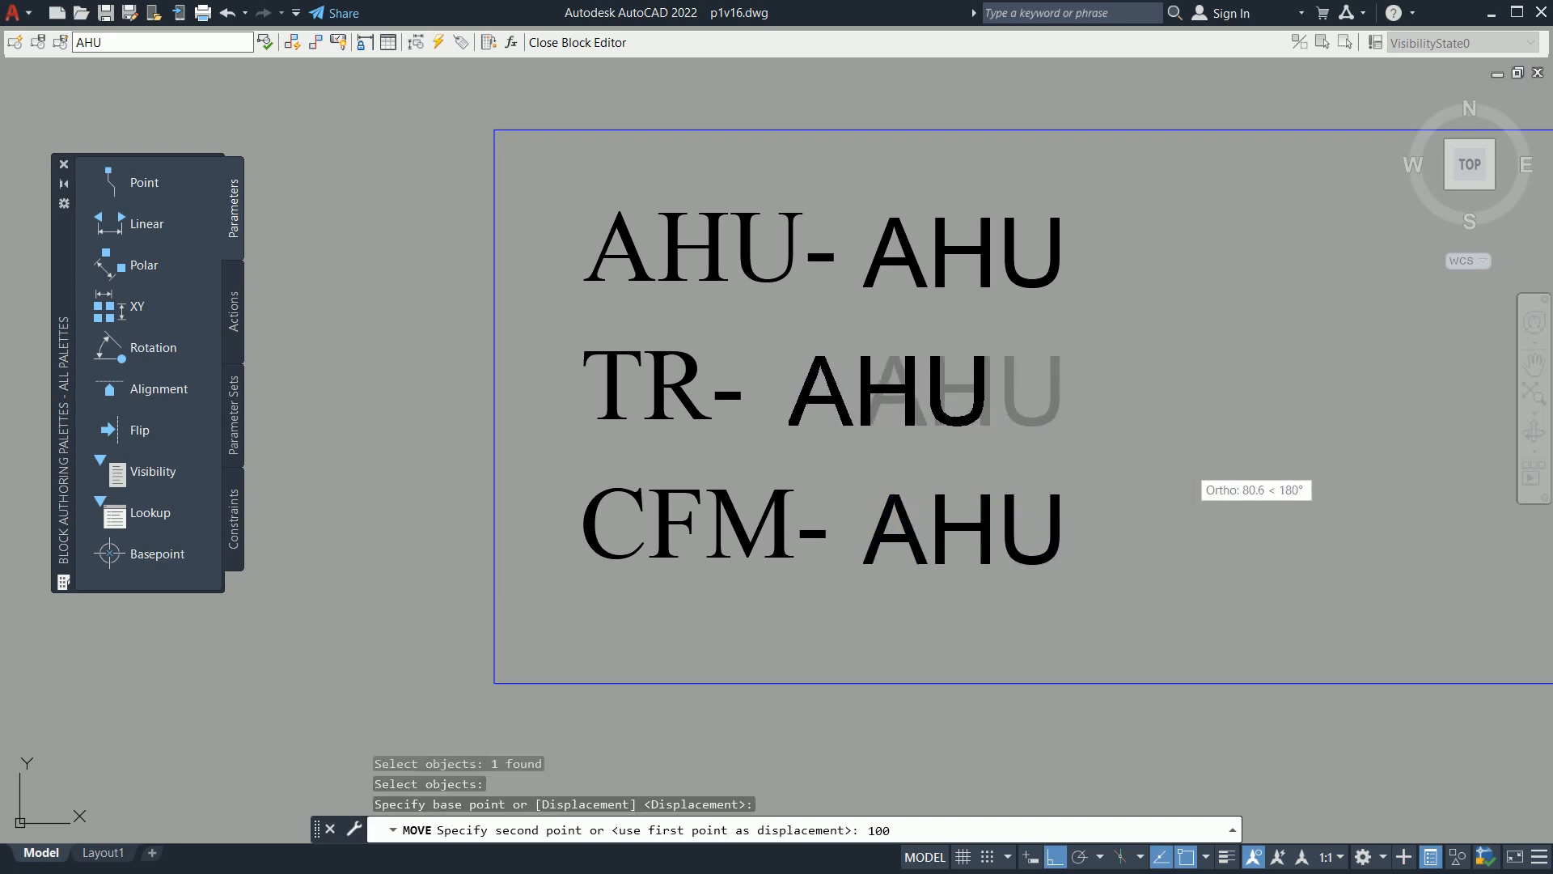
pyautogui.press('Return')
pyautogui.press('Escape')
pyautogui.press('Escape')
# Step: Change the middle attribute's tag to "TR" and its prompt to "ENTER THE TR"
pyautogui.moveTo(925, 416); pyautogui.dragTo(962, 427, button='middle')
pyautogui.doubleClick(962, 428)
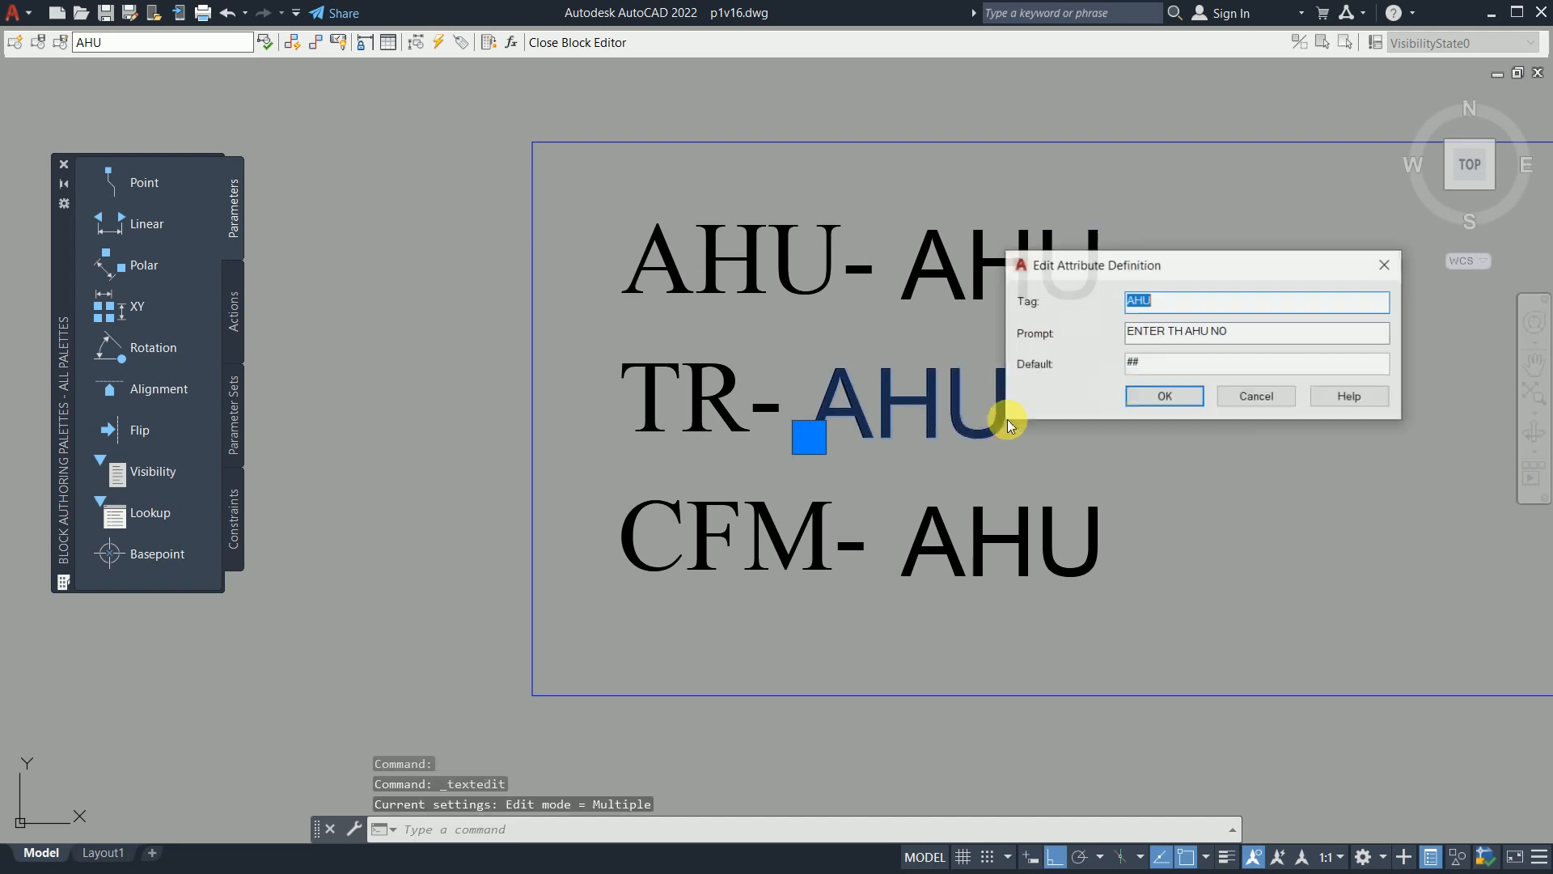
pyautogui.write('TR')
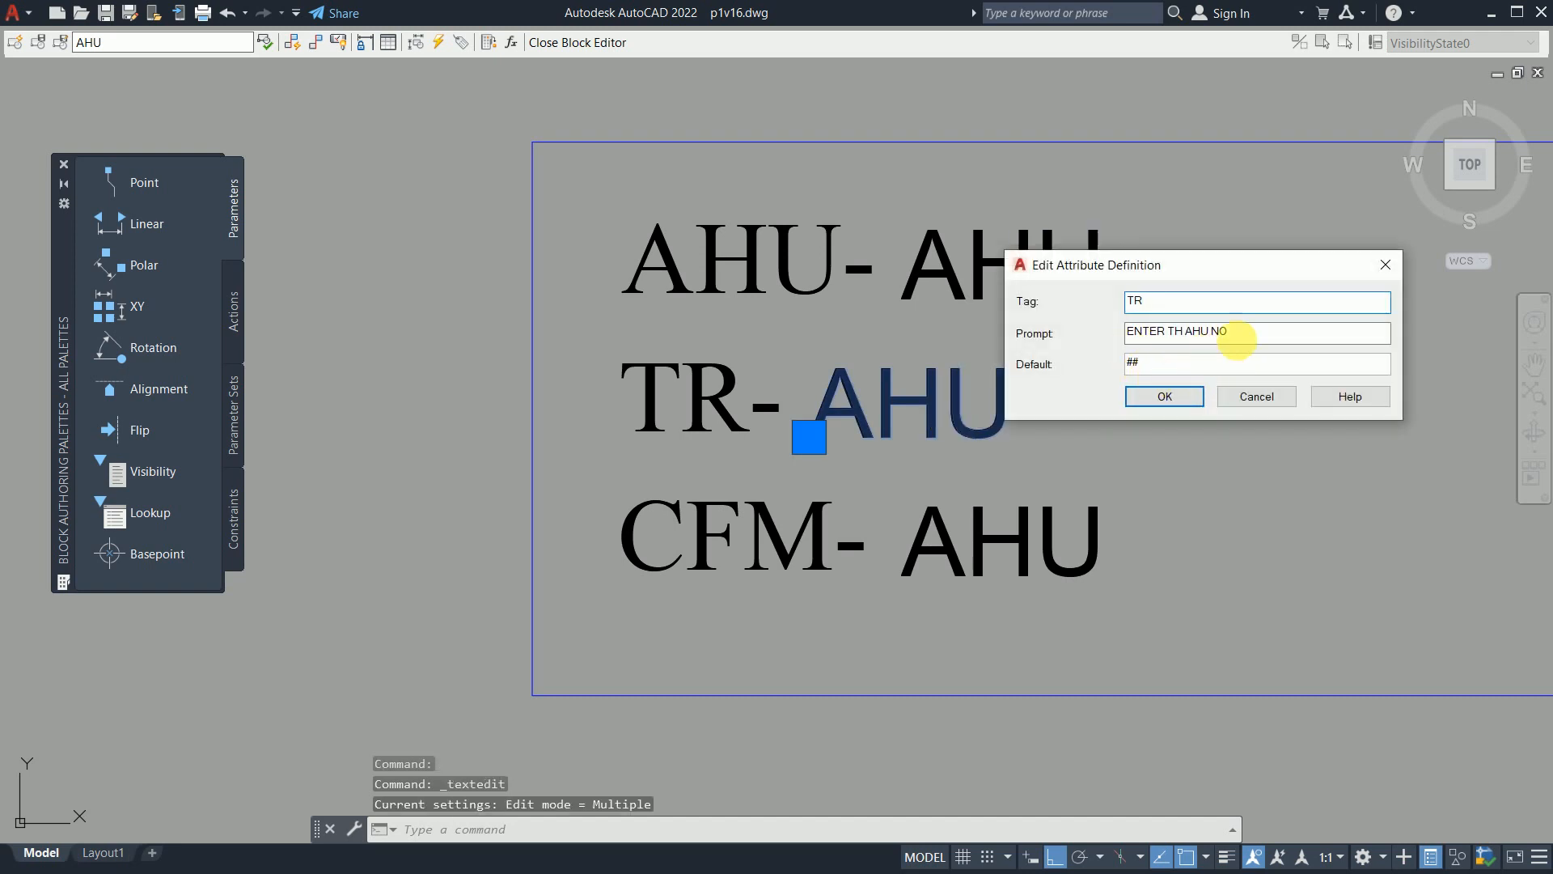
pyautogui.moveTo(1236, 334); pyautogui.dragTo(1183, 342)
pyautogui.write('E TR')
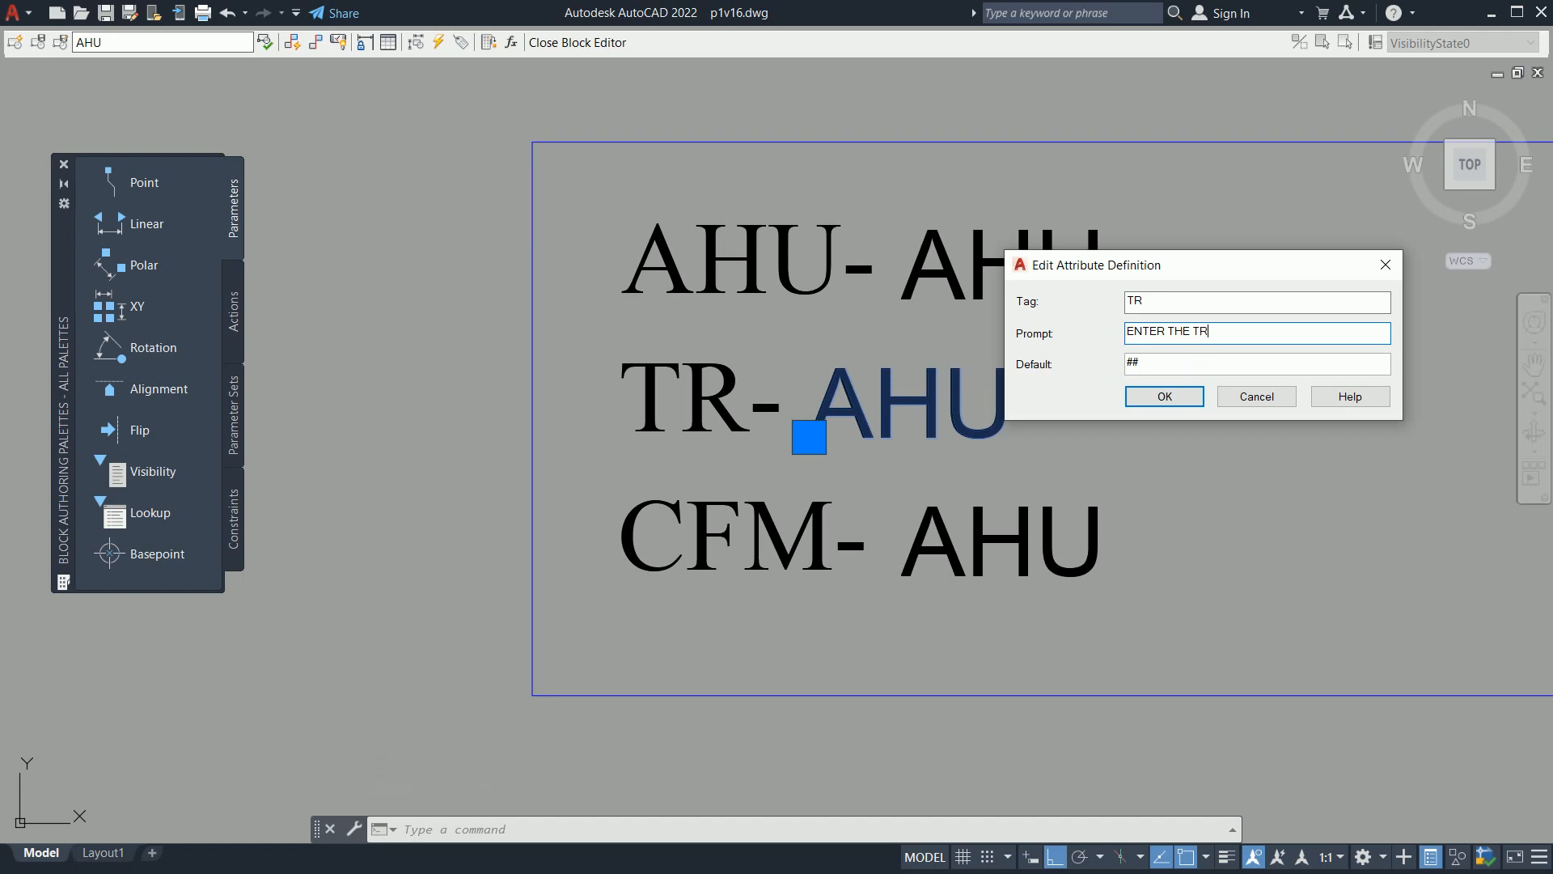
pyautogui.click(1166, 398)
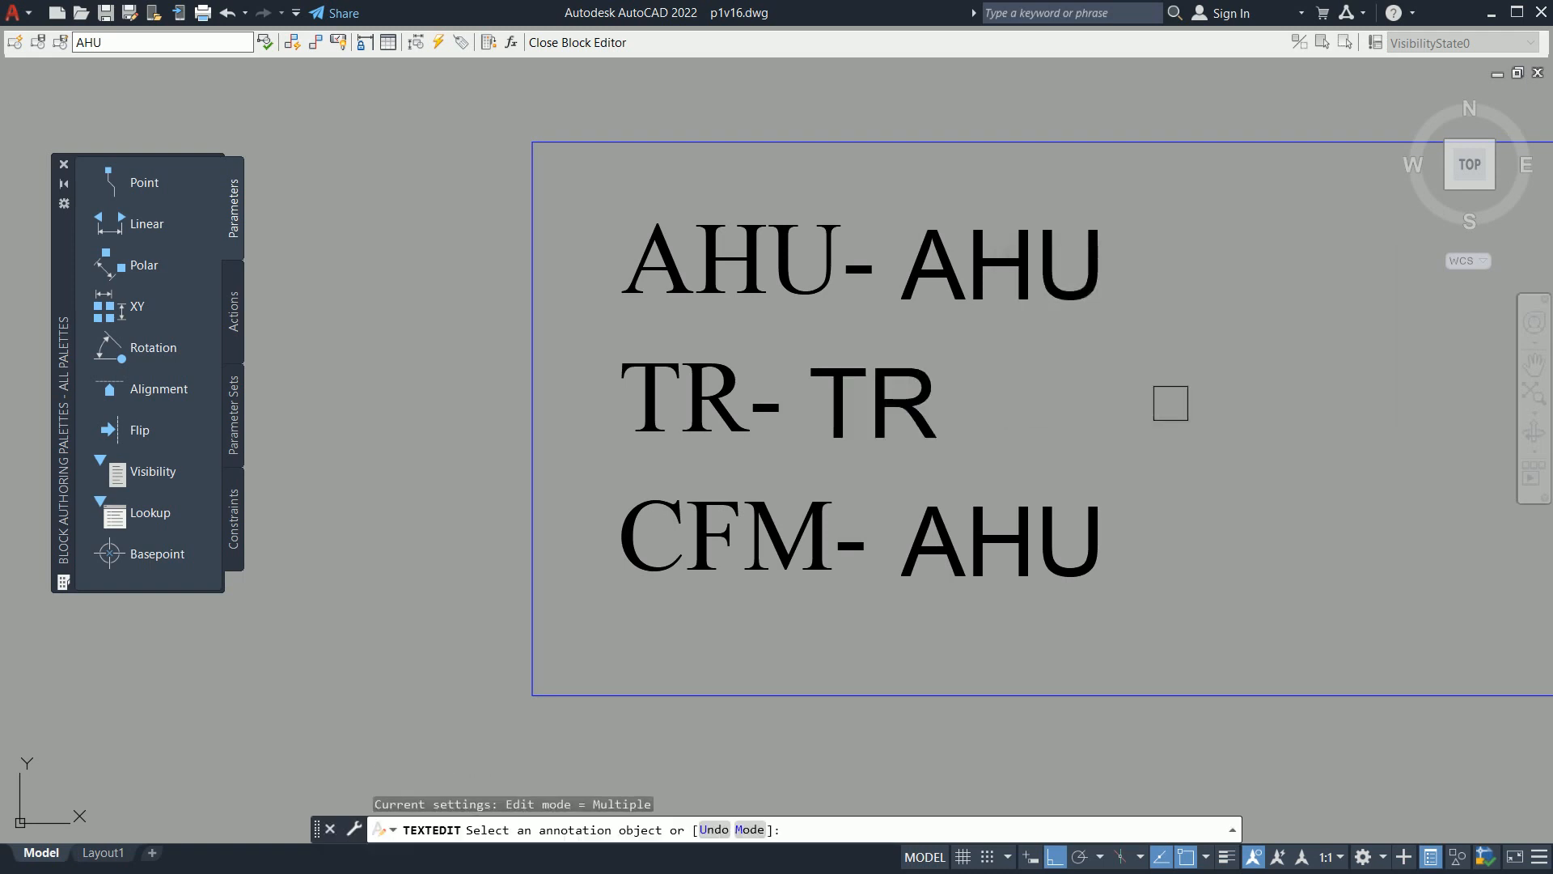
# Step: Correct the upper attribute's prompt to "ENTER THE AHU NO"
pyautogui.click(1038, 225)
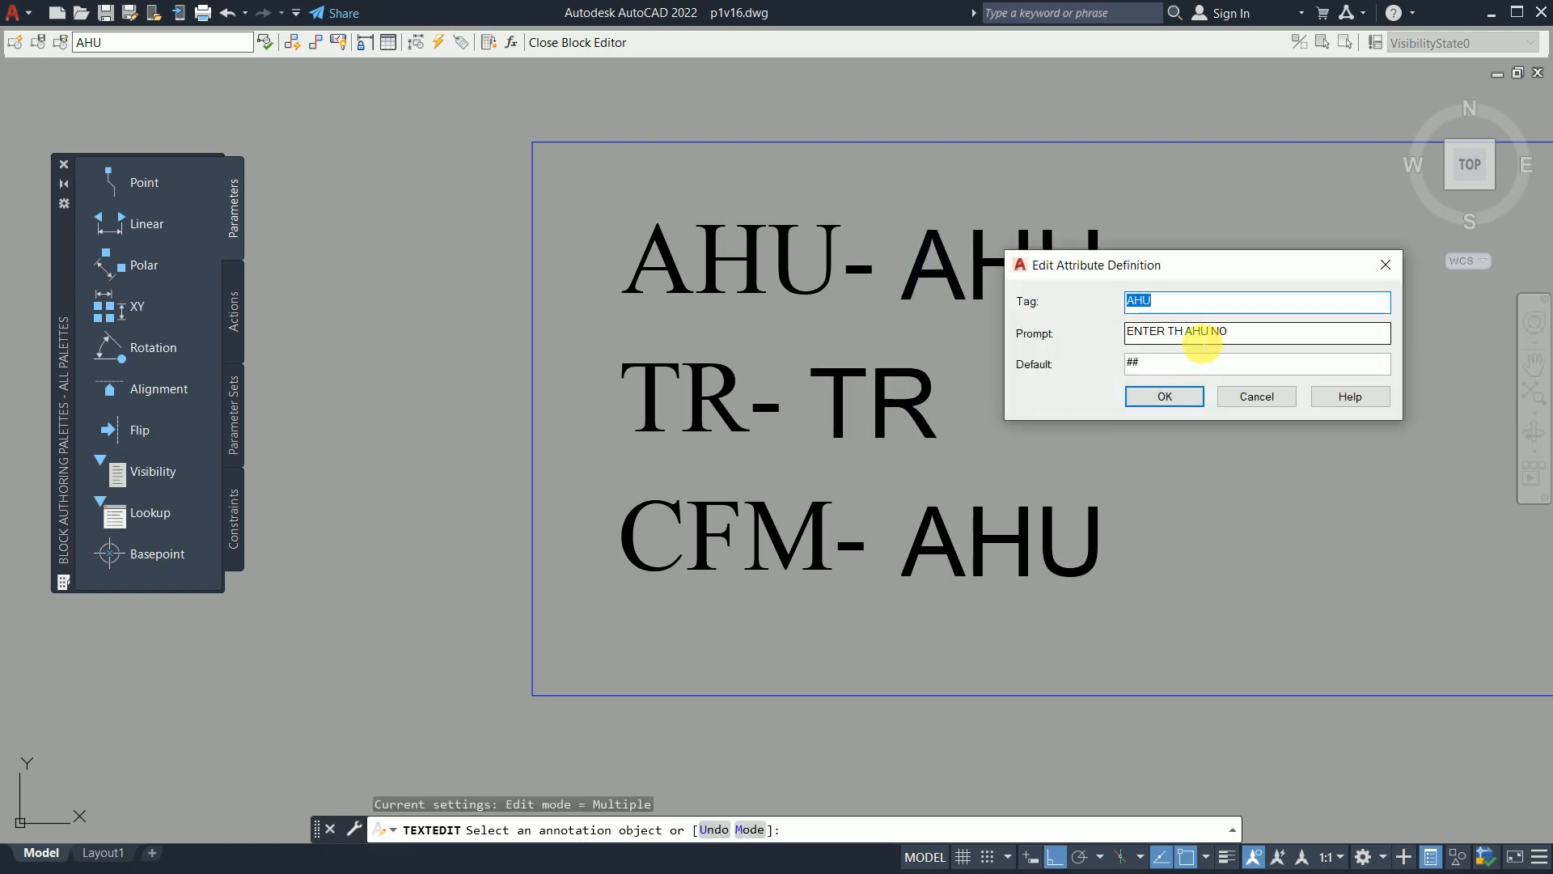
pyautogui.click(1188, 339)
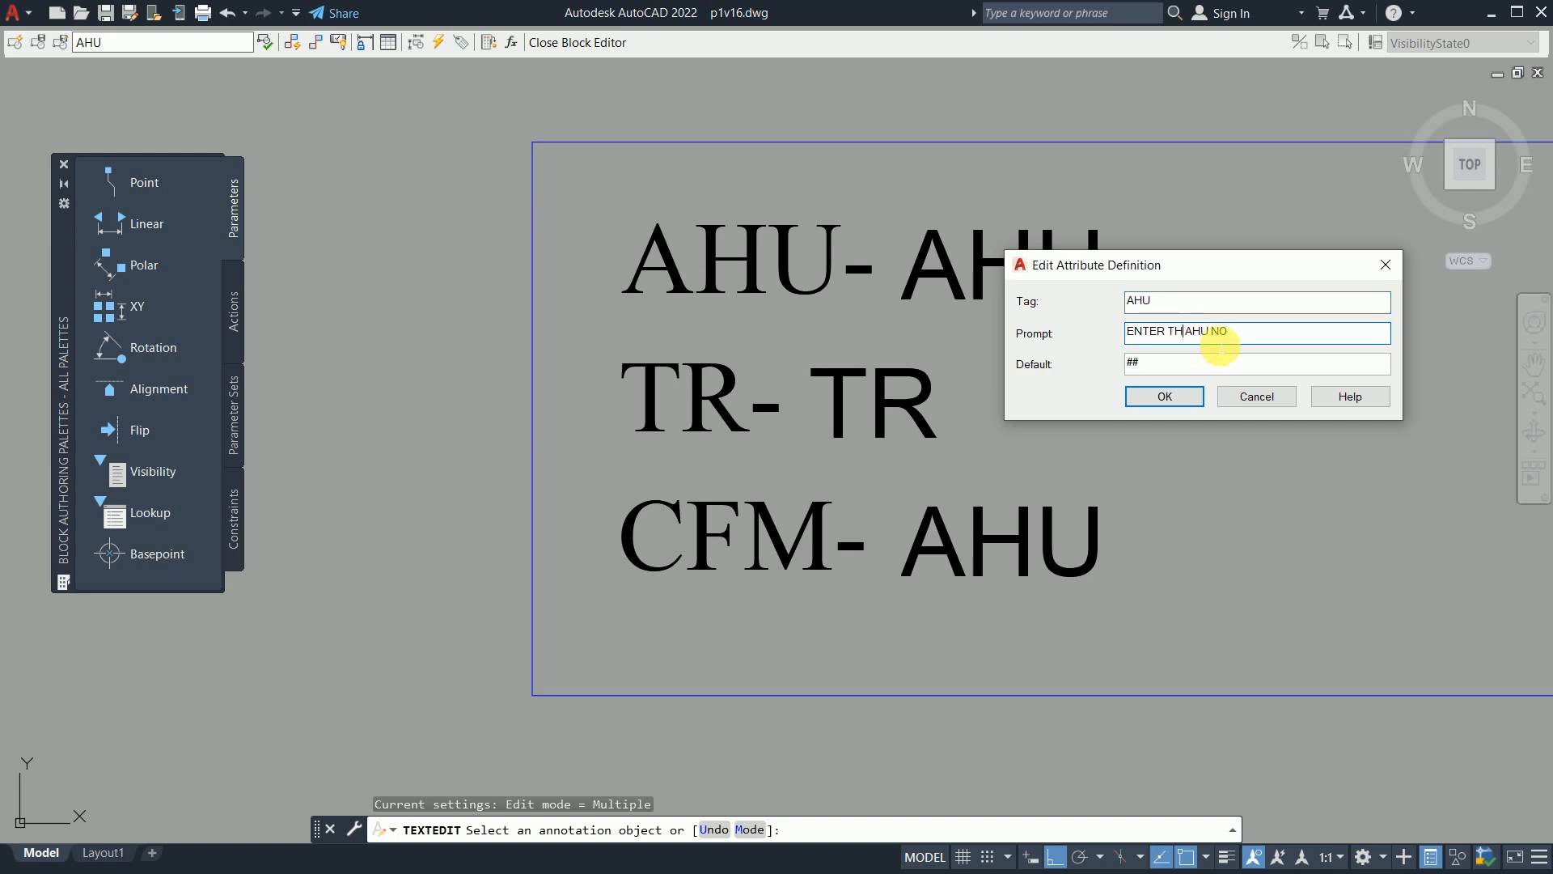
pyautogui.write('E')
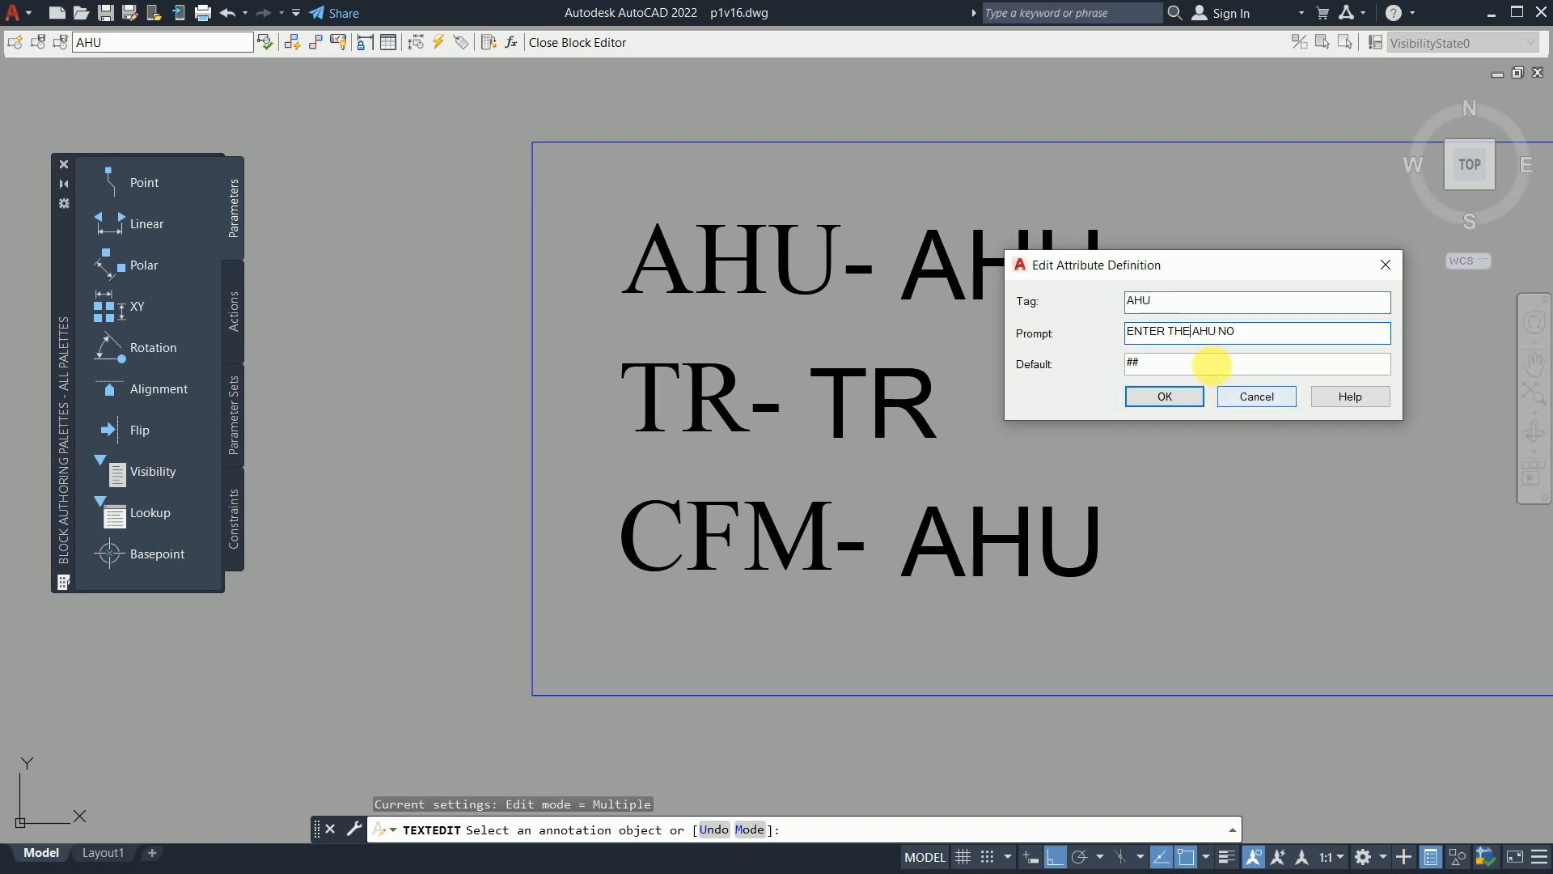
pyautogui.click(1174, 396)
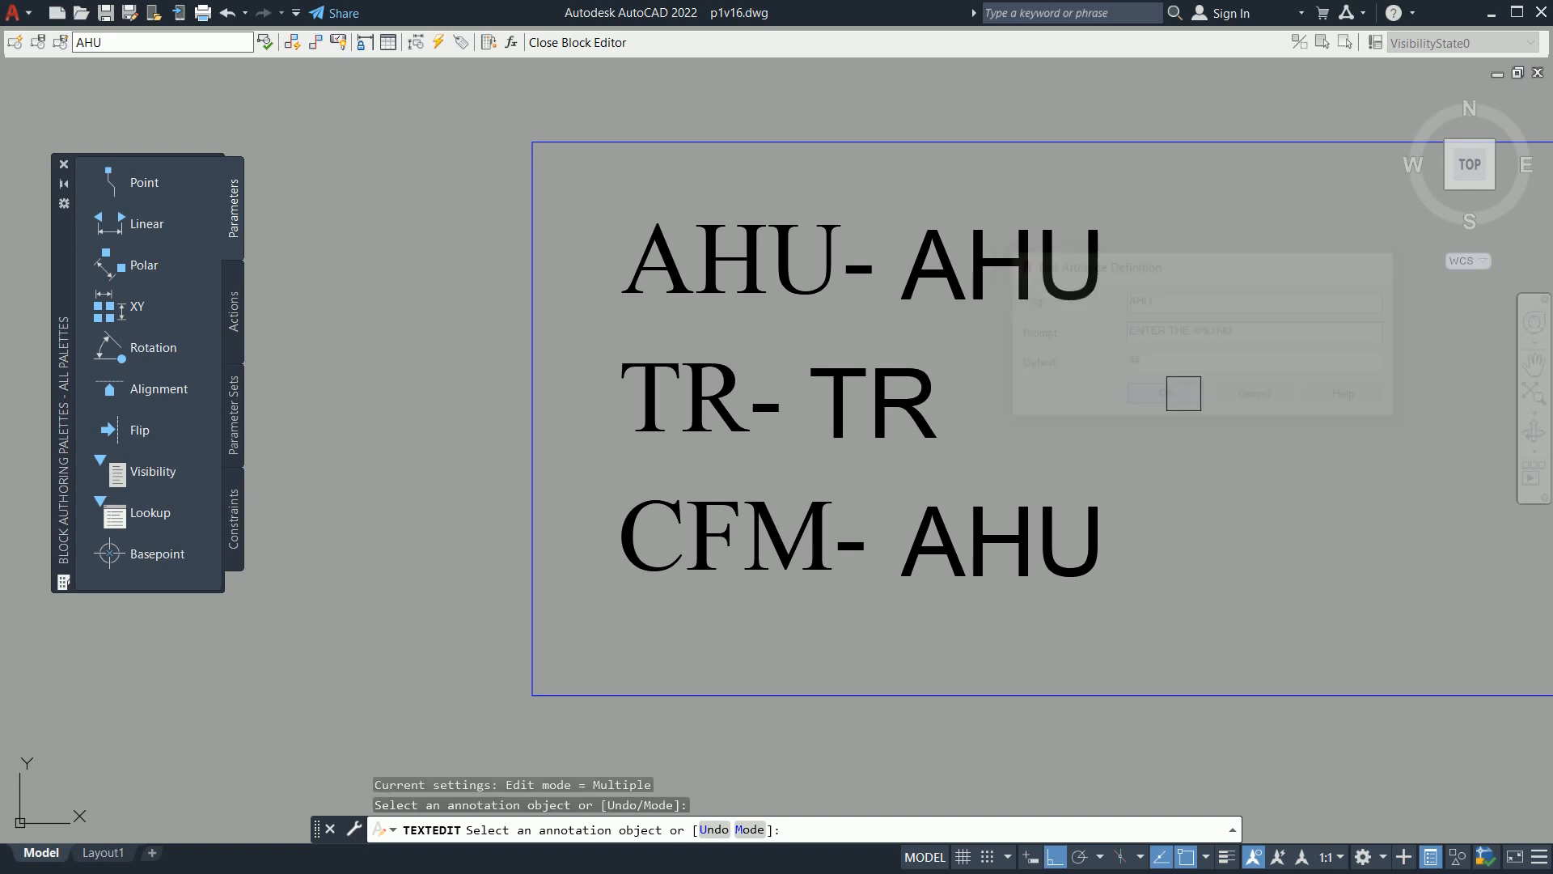
# Step: Change the bottom attribute's tag to "CFM" and its prompt to "ENTER THE CFM"
pyautogui.click(997, 524)
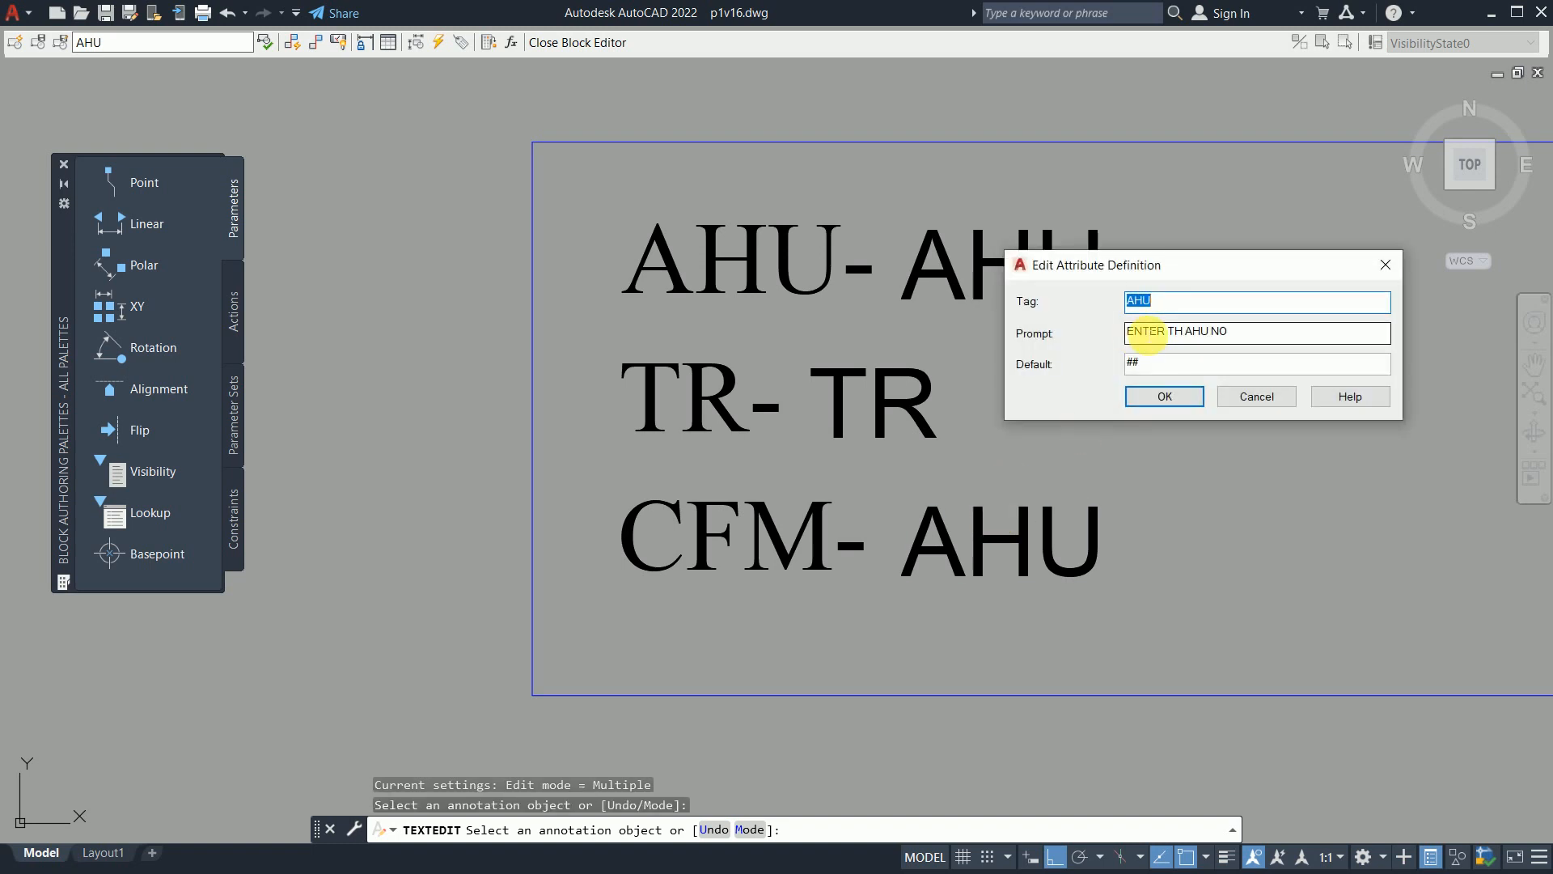
pyautogui.write('CFM')
pyautogui.moveTo(1283, 335); pyautogui.dragTo(1209, 334)
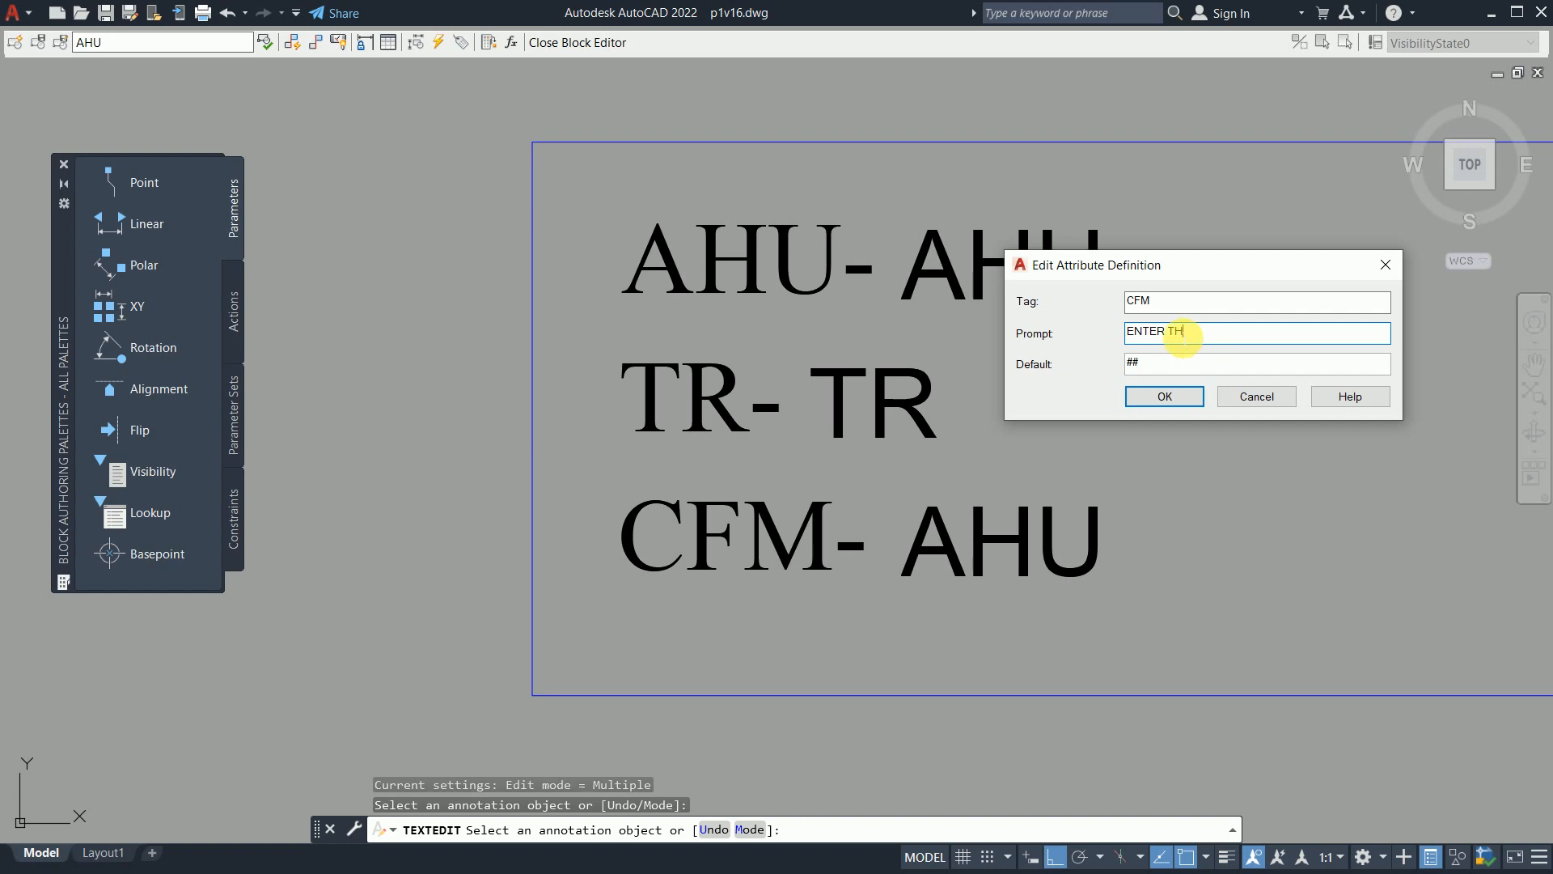
pyautogui.write('THE CFM')
pyautogui.click(1166, 396)
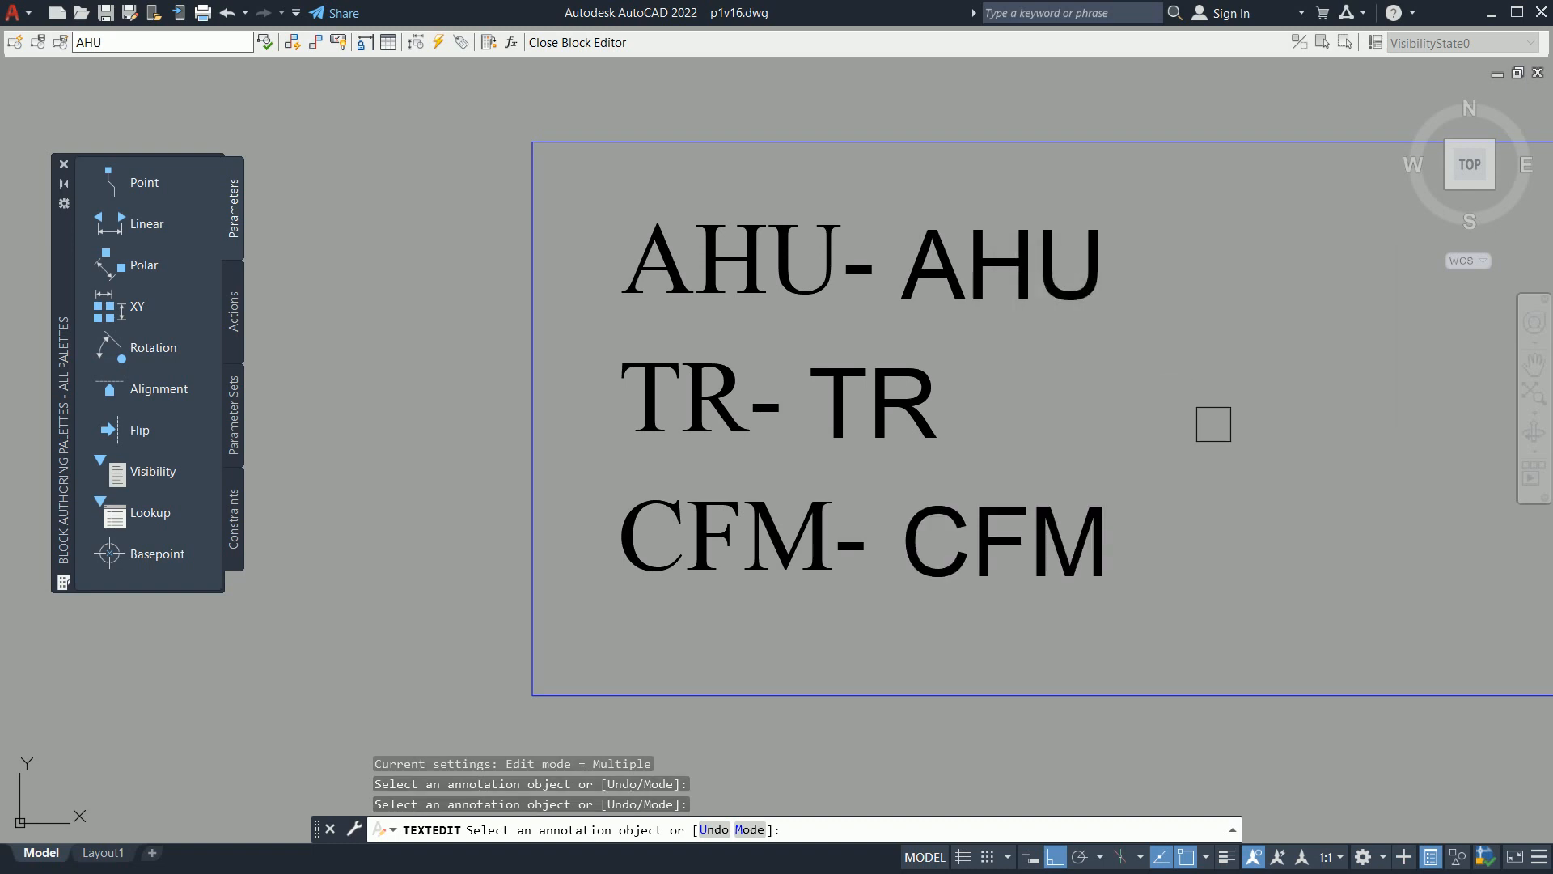
# Step: Close the Block Editor saving the changes to AHU, and delete the existing AHU block instance below the kitchen
pyautogui.click(612, 43)
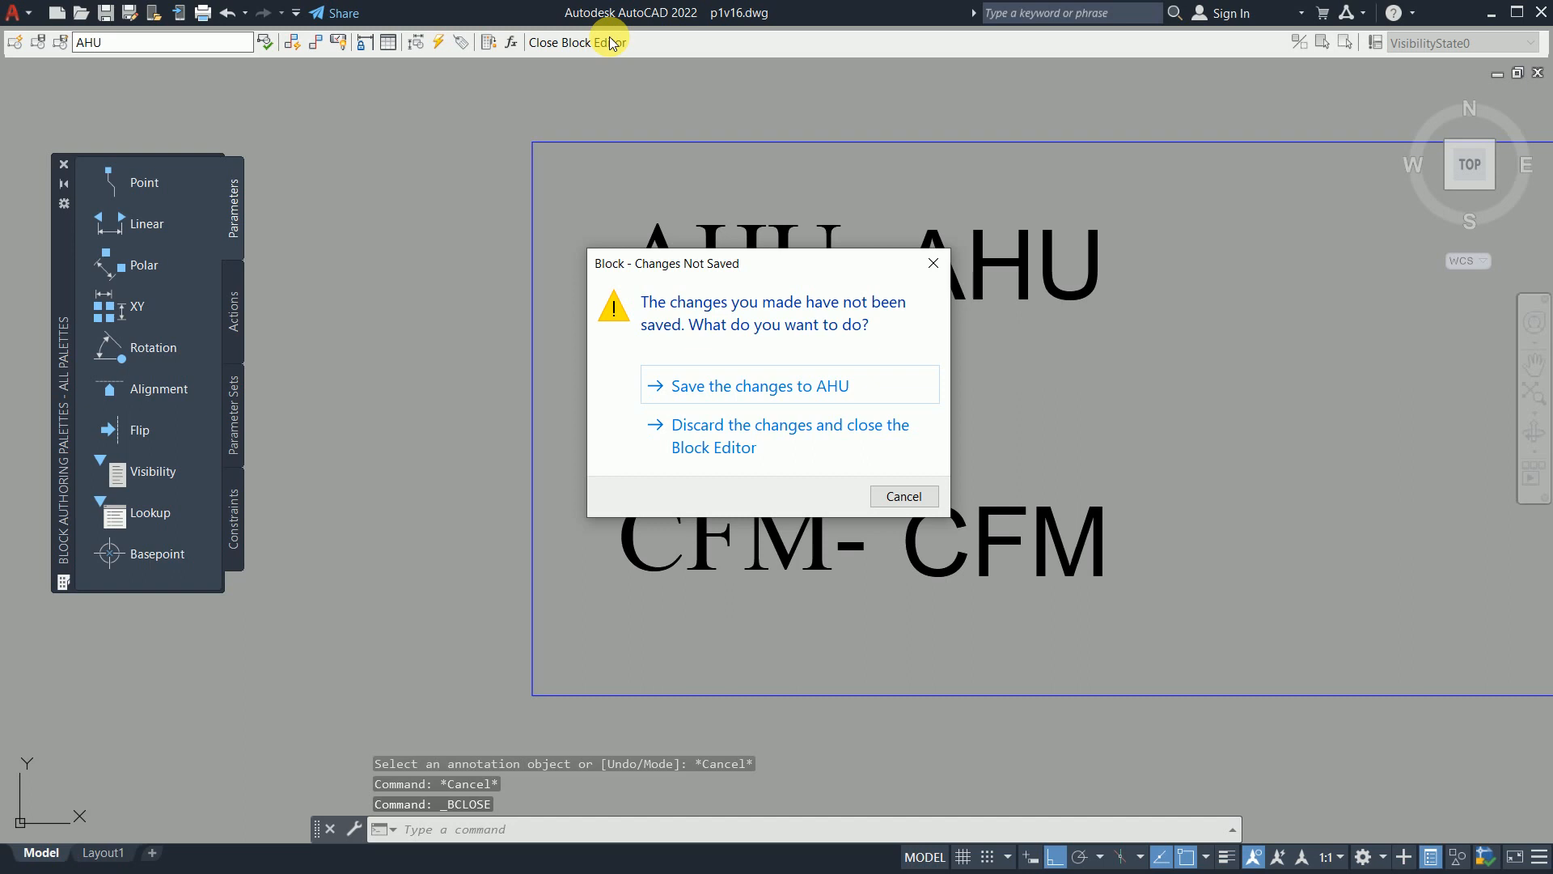
pyautogui.click(767, 388)
pyautogui.scroll(-4, 760, 378)
pyautogui.click(756, 428)
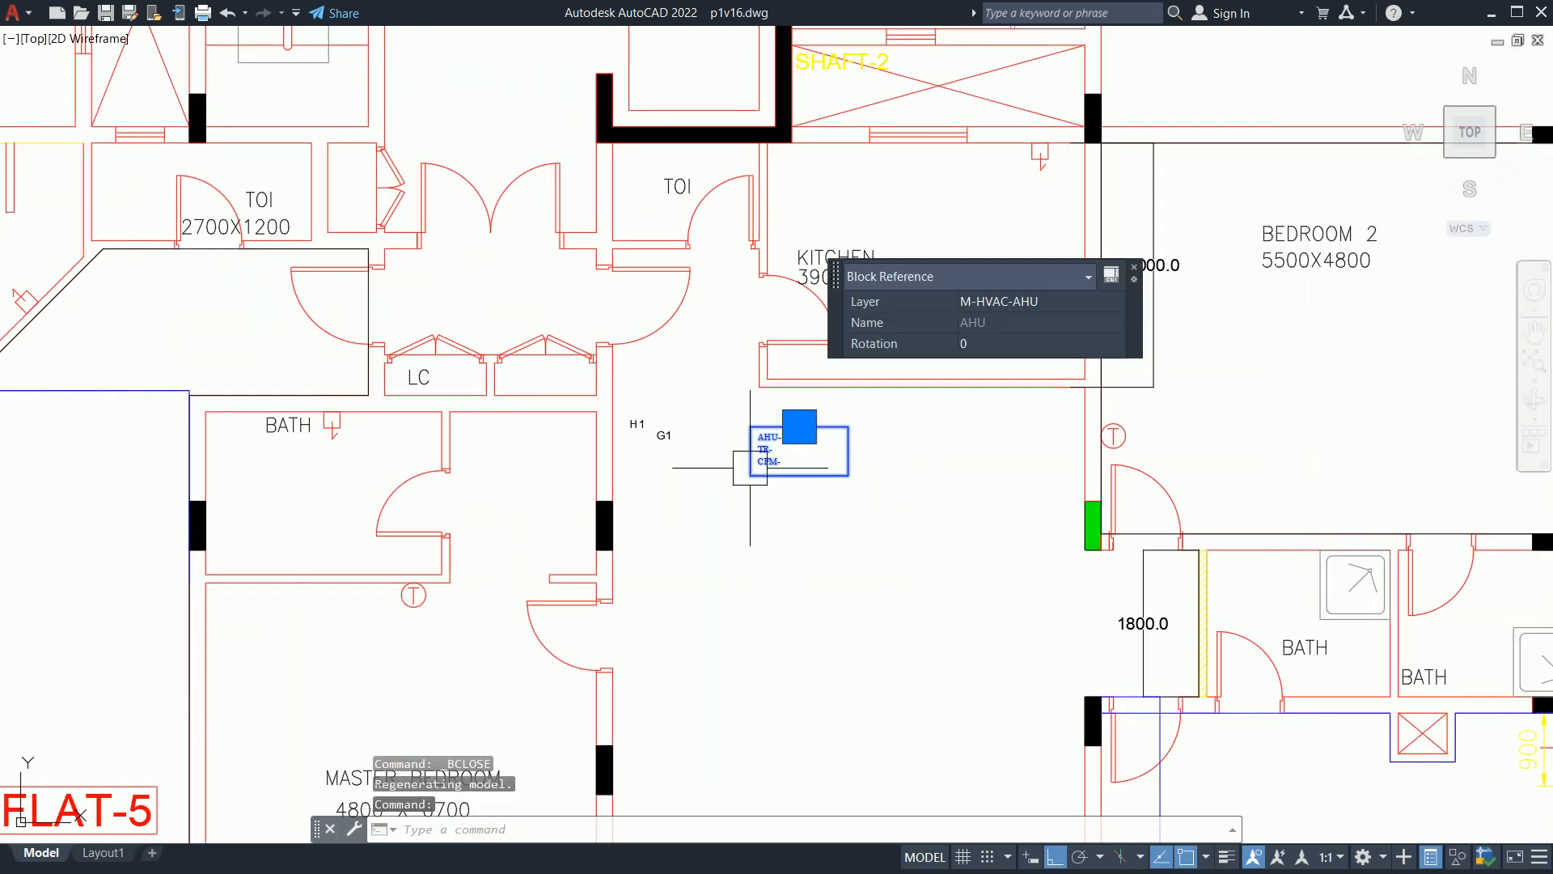
pyautogui.press('Delete')
# Step: Insert the AHU block from the current drawing at the midpoint of the wall between the lift and the TOI beside the kitchen
pyautogui.write('i')
pyautogui.press('Return')
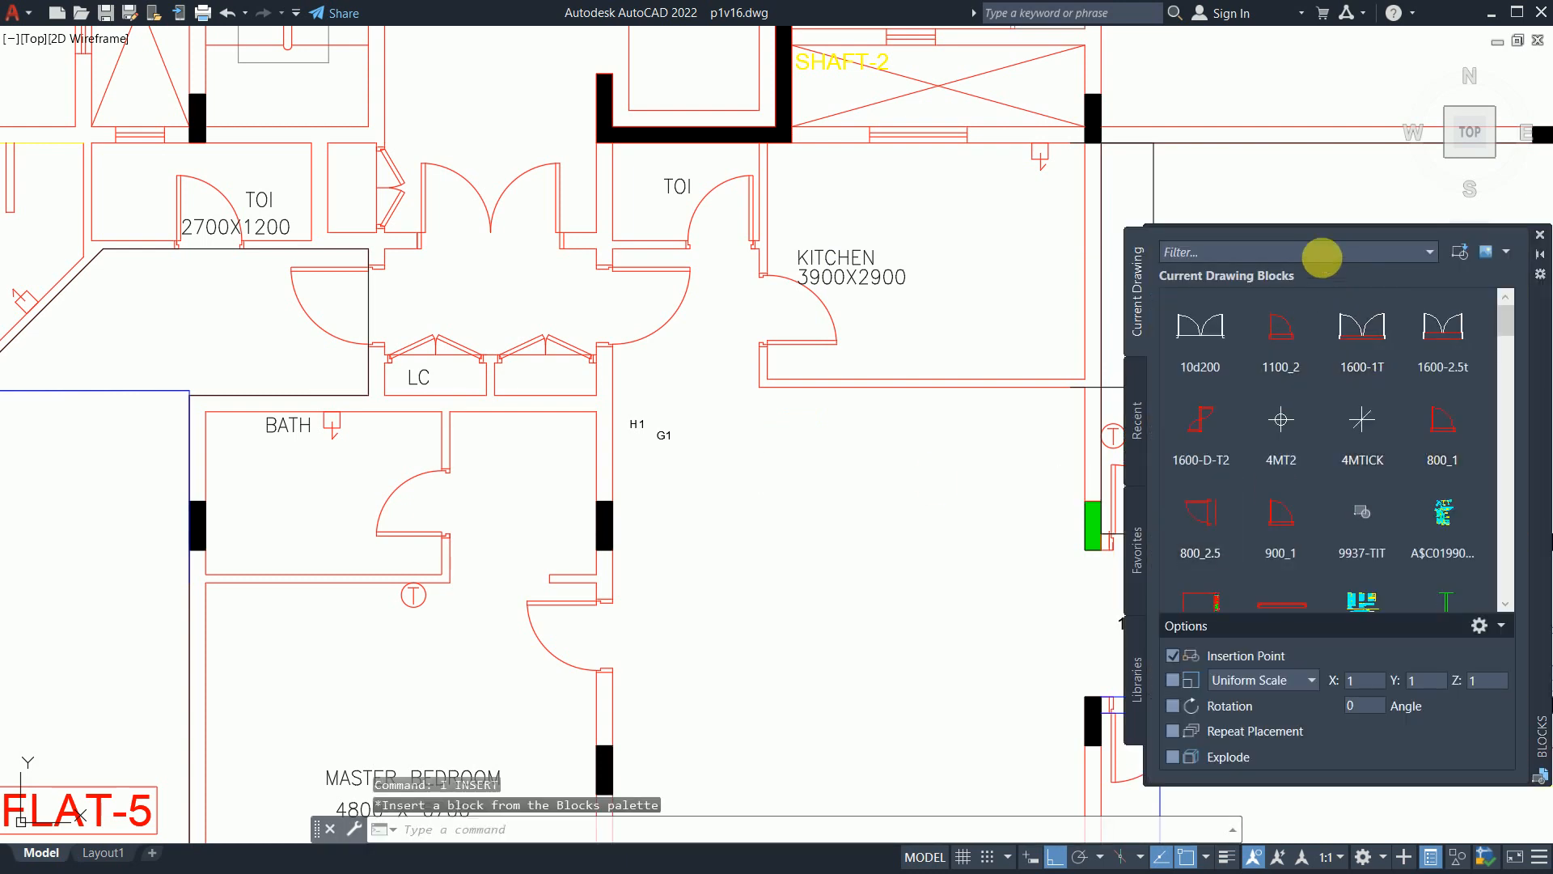
pyautogui.click(1324, 261)
pyautogui.write('AHU*')
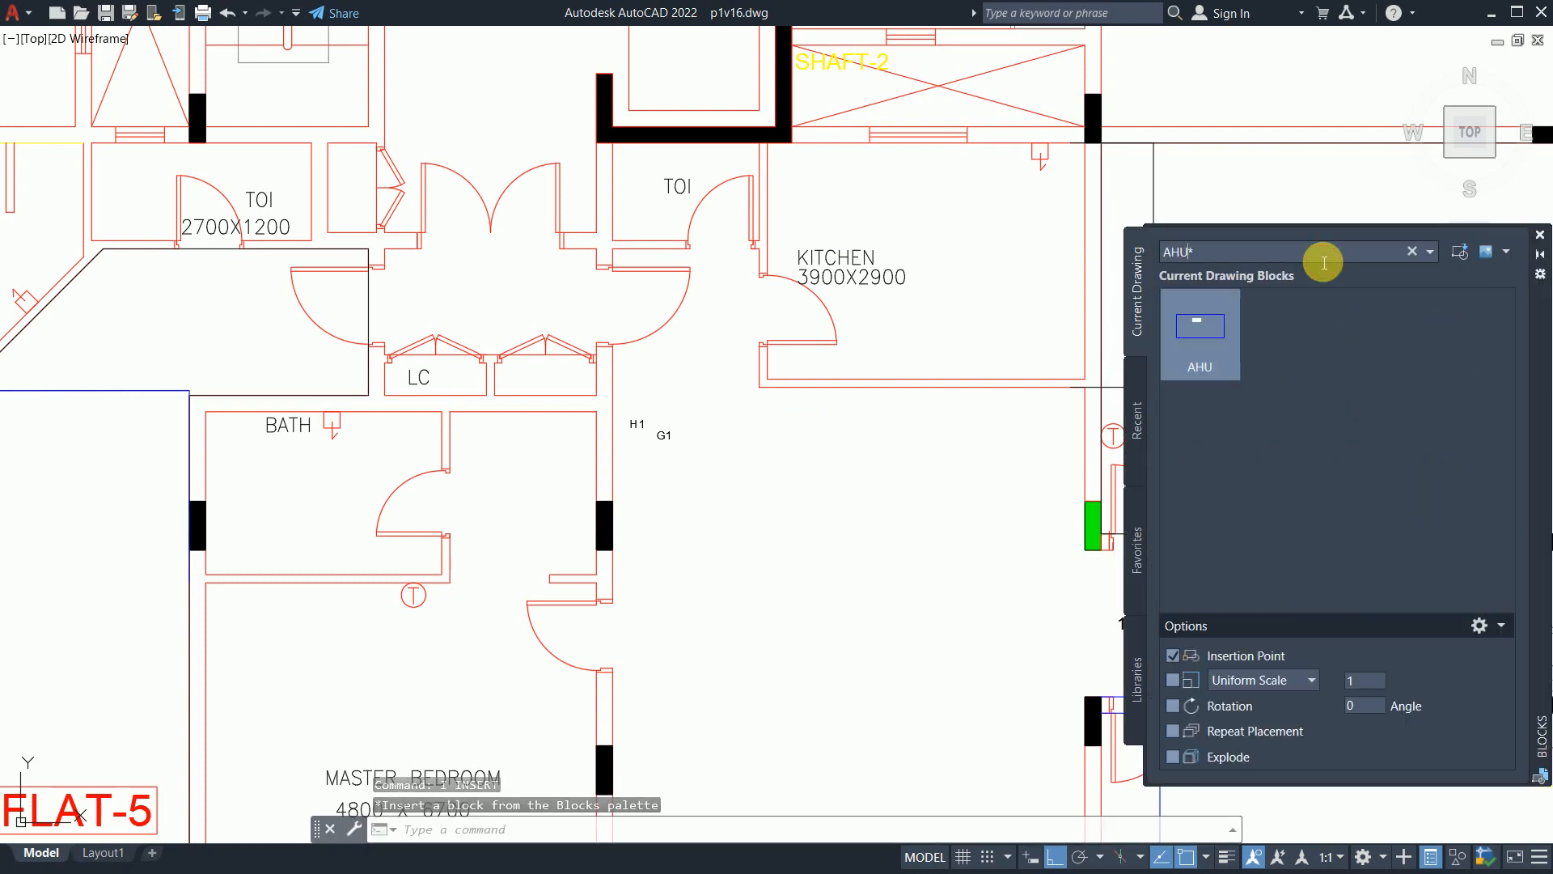
pyautogui.click(1210, 341)
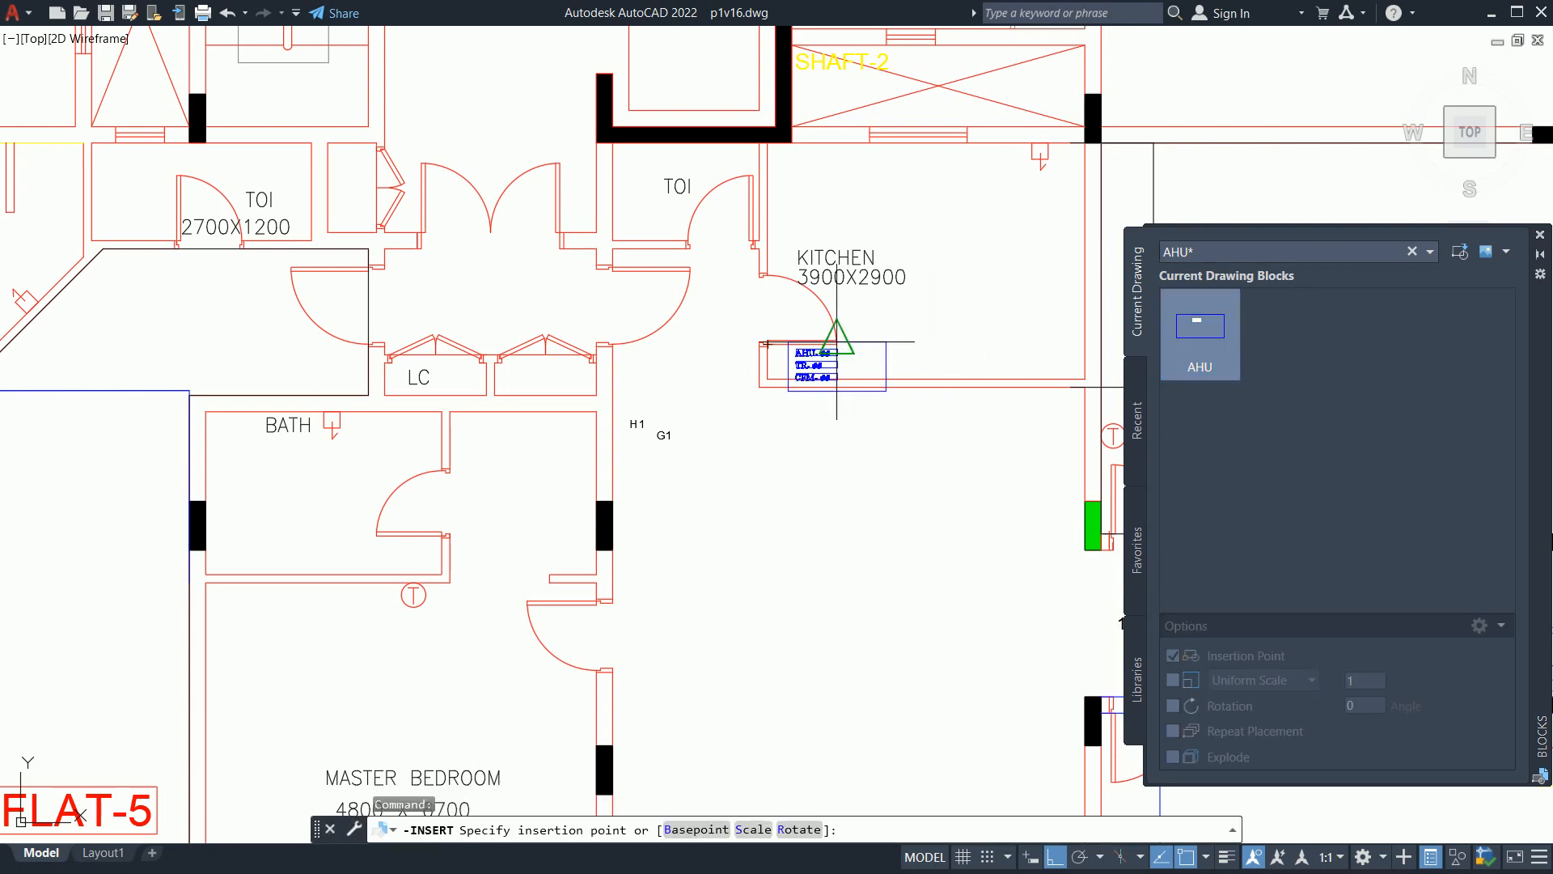
pyautogui.scroll(5, 698, 336)
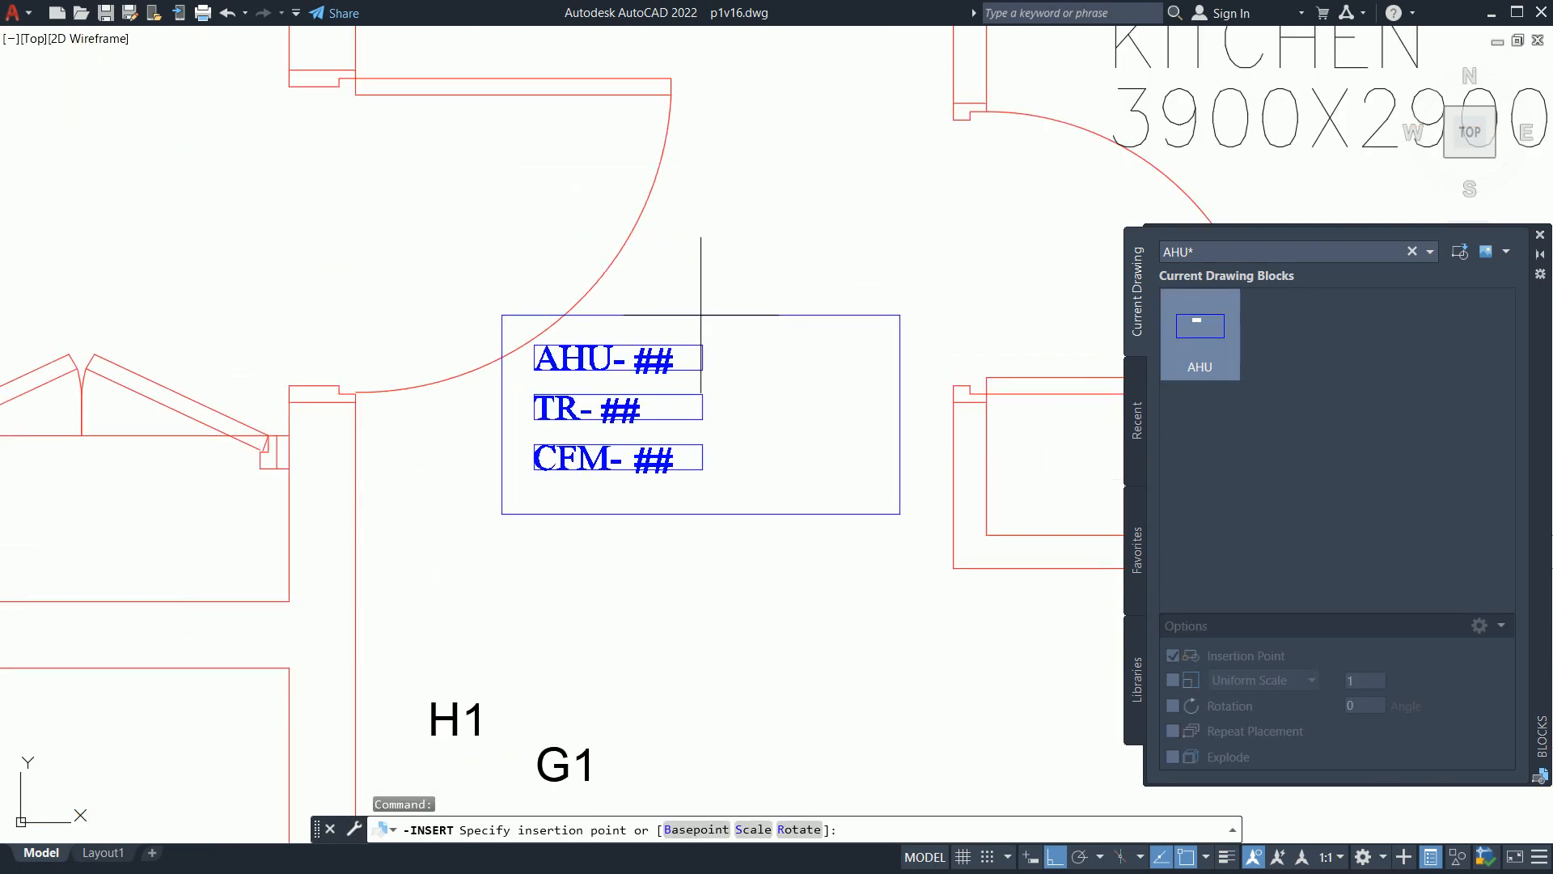
pyautogui.scroll(-2, 708, 319)
pyautogui.moveTo(709, 320); pyautogui.dragTo(739, 573, button='middle')
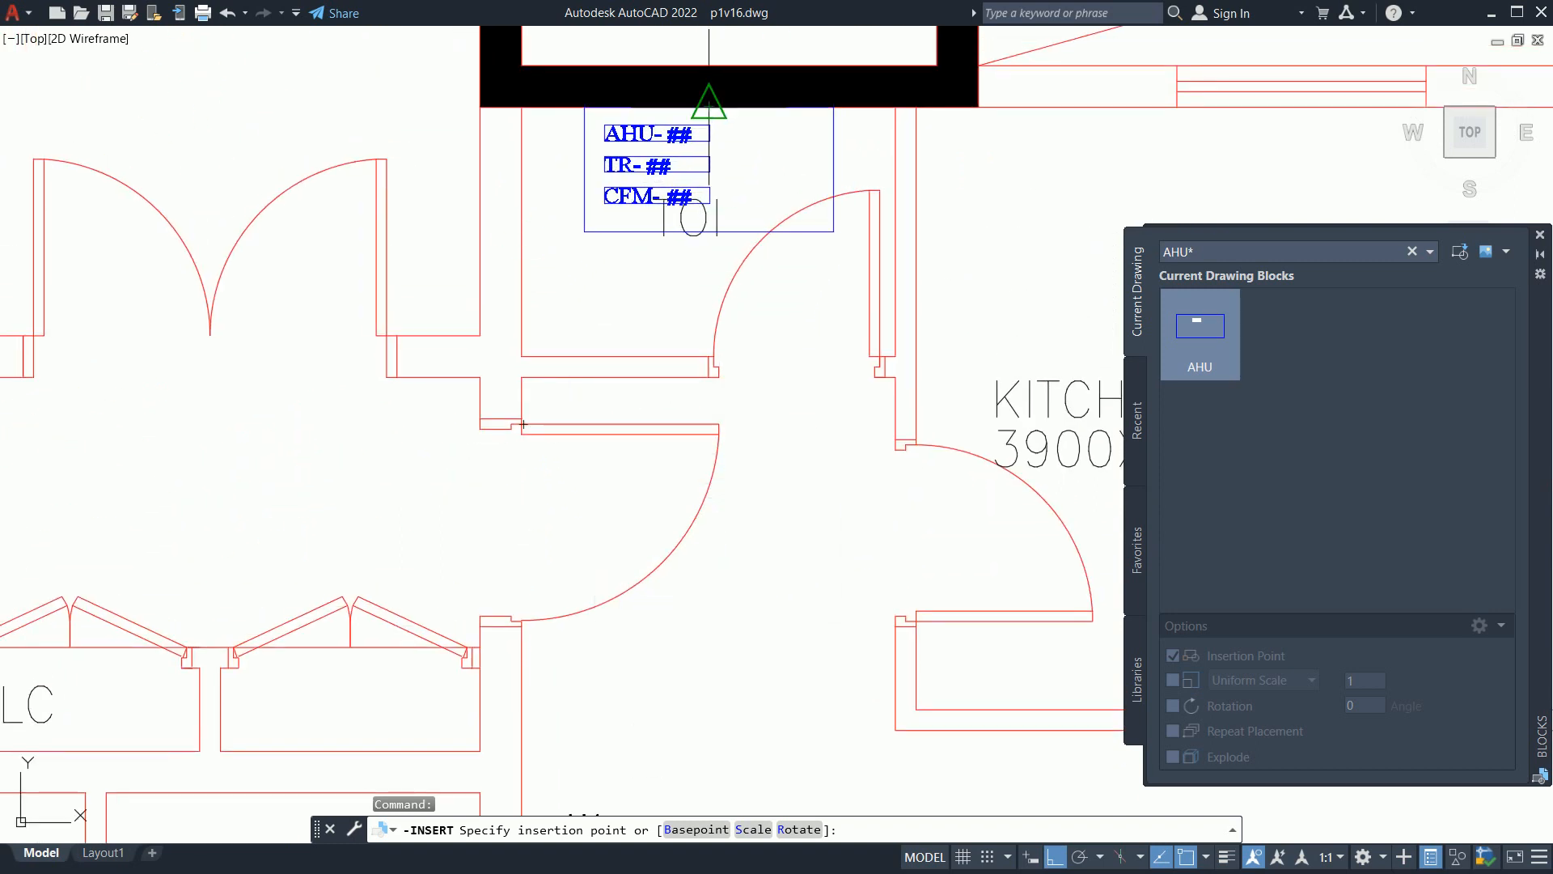
pyautogui.click(708, 103)
pyautogui.click(595, 652)
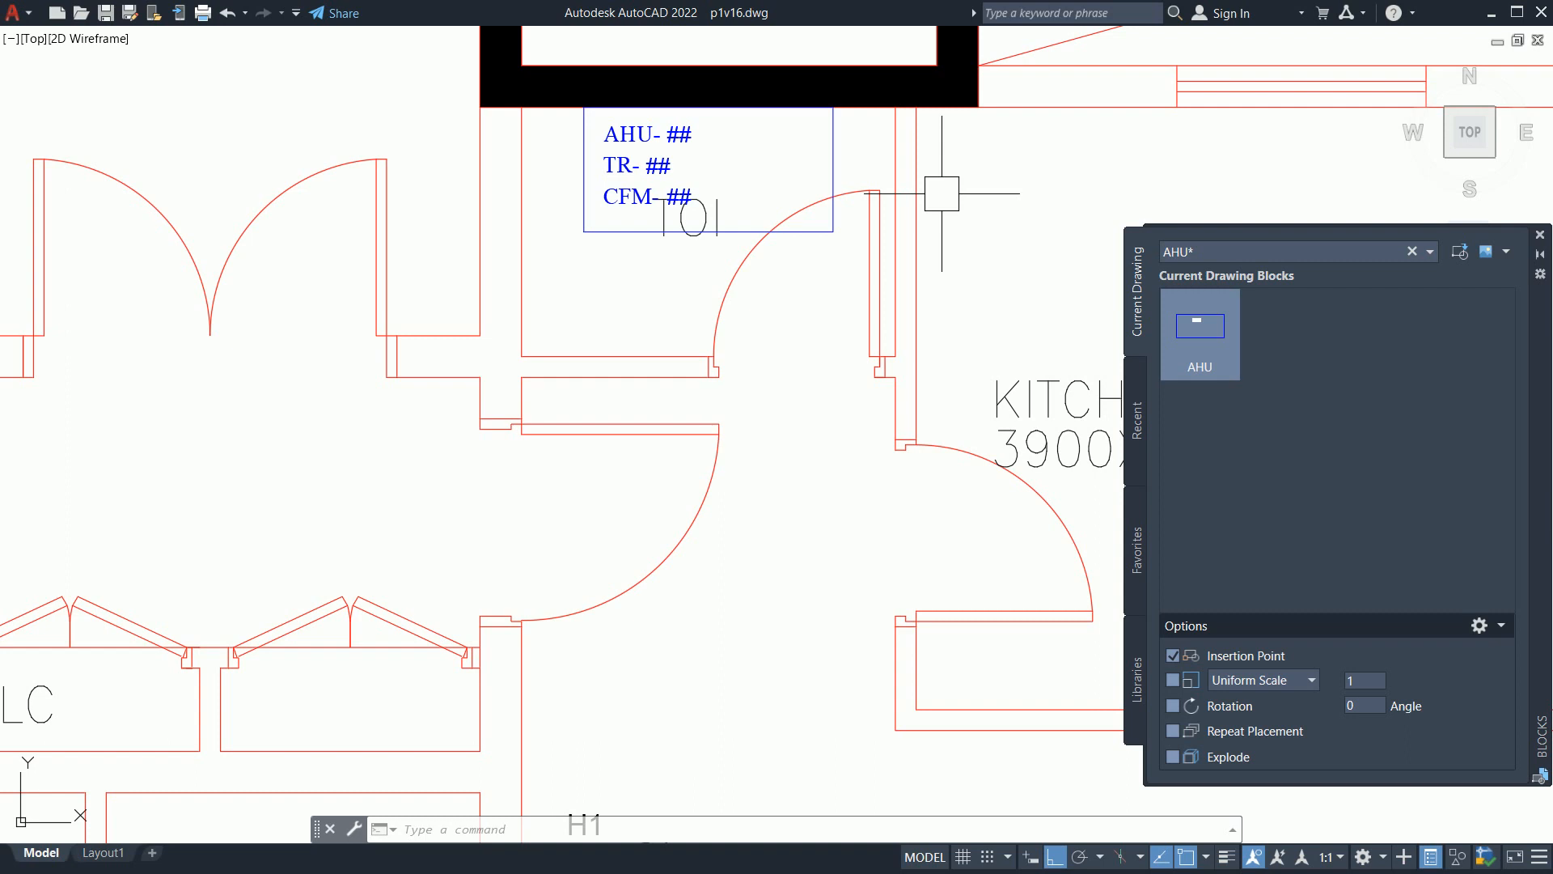
# Step: Try to move the inserted AHU block 100 straight down from the lift wall, and undo the move
pyautogui.write('m')
pyautogui.press('Return')
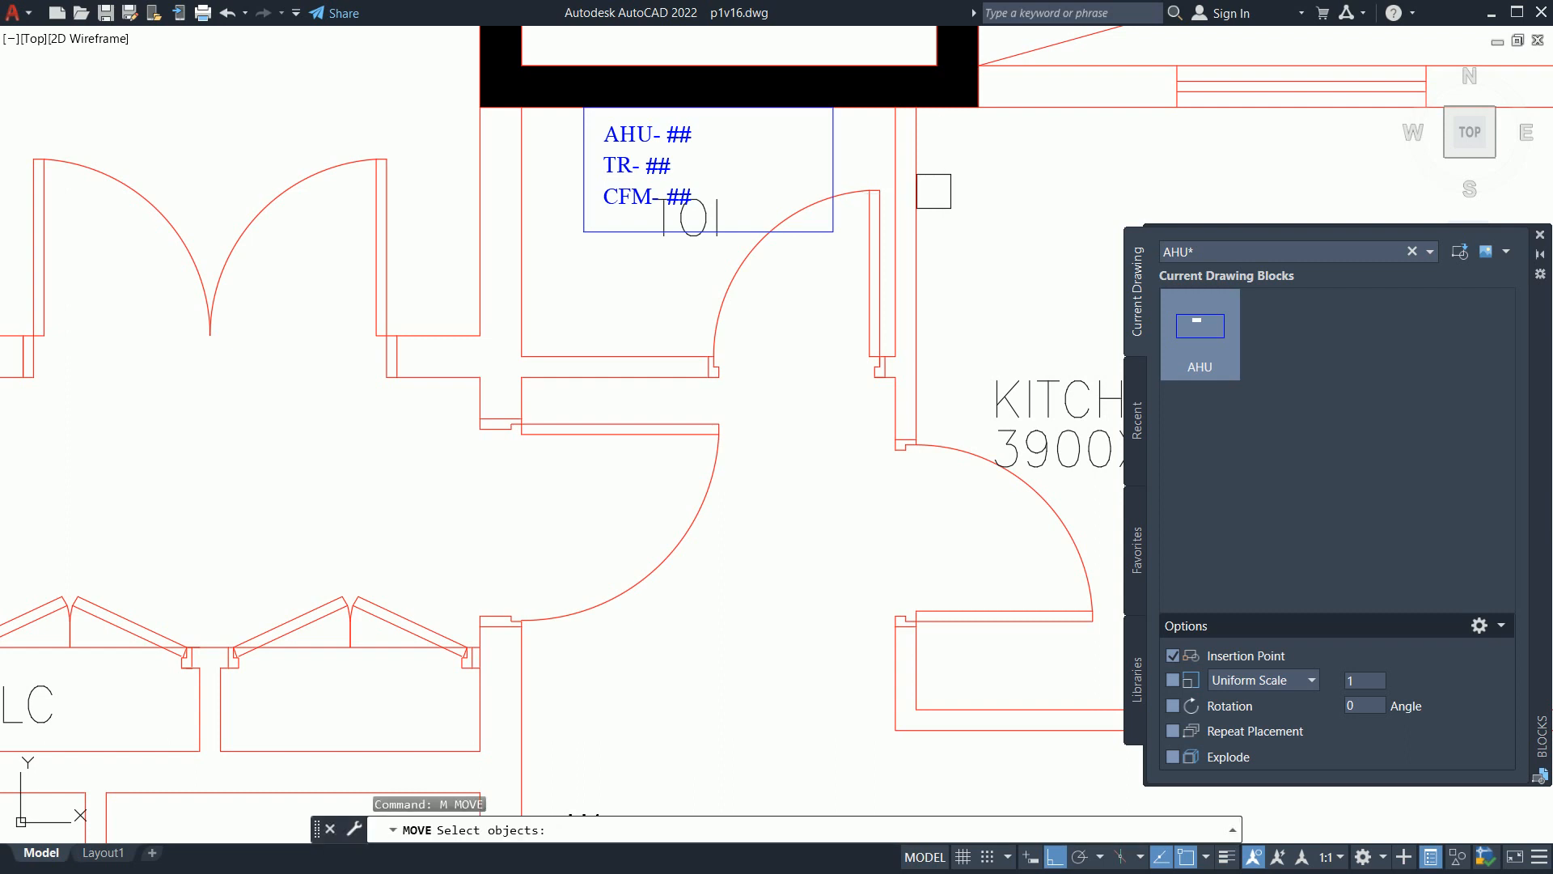
pyautogui.click(631, 217)
pyautogui.press('Return')
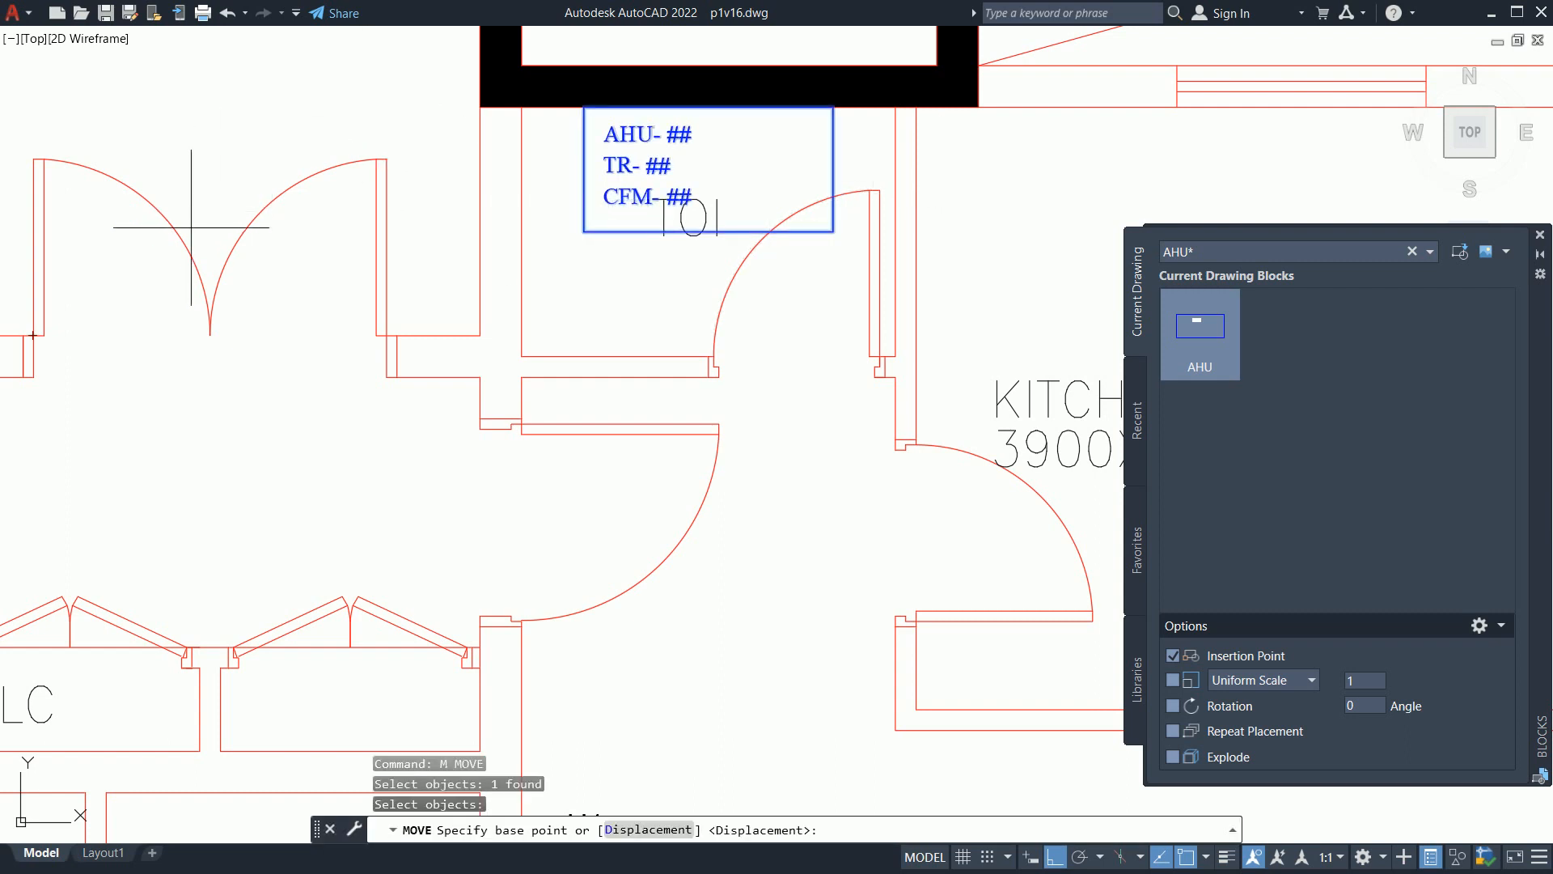
pyautogui.click(310, 247)
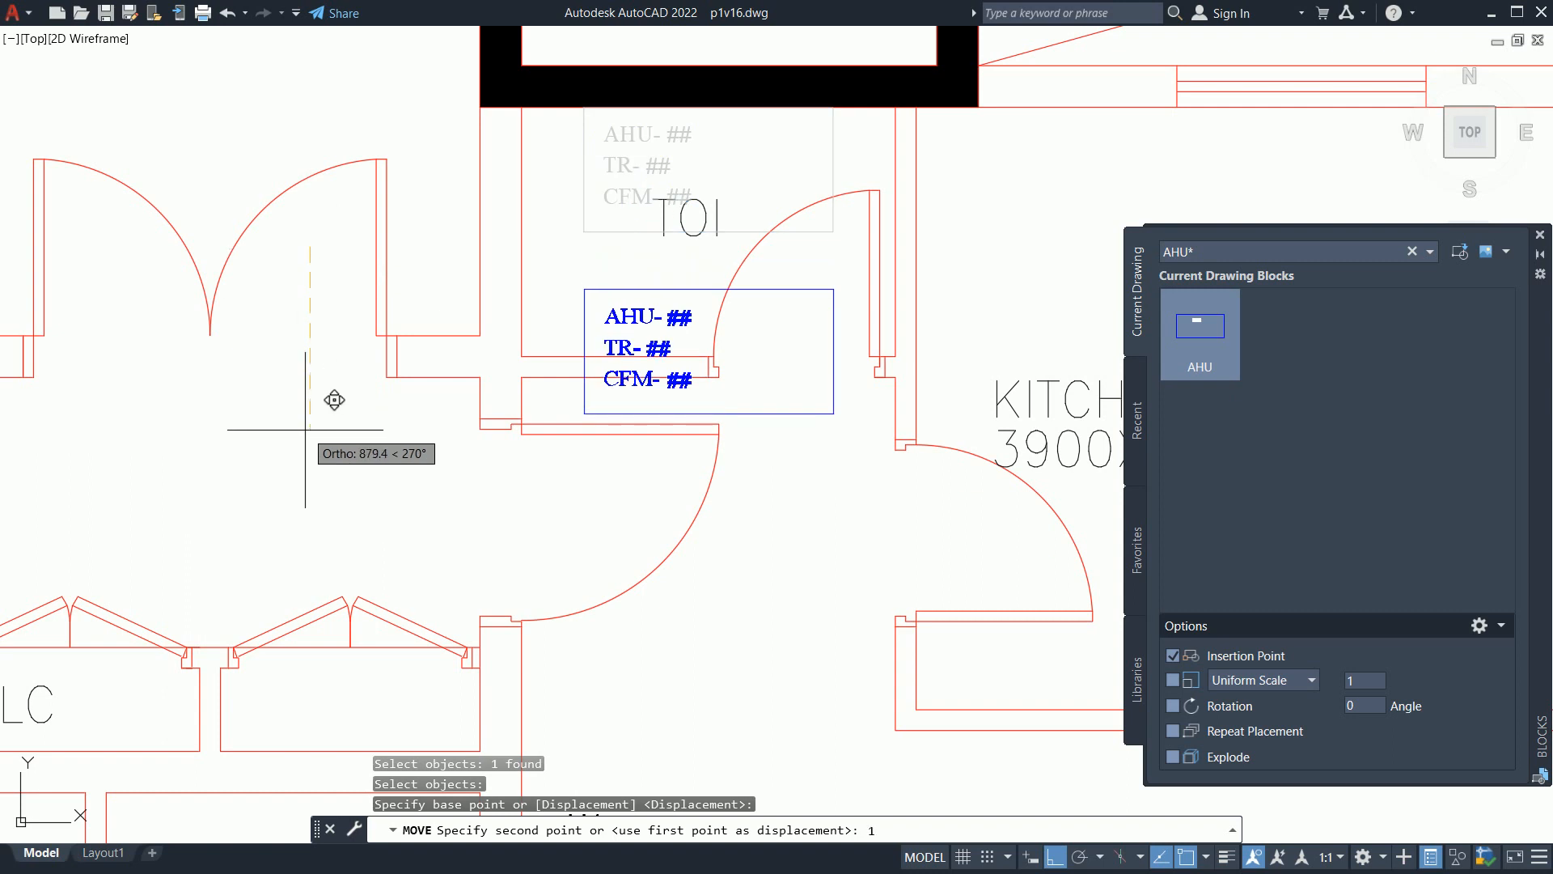
pyautogui.press('Return')
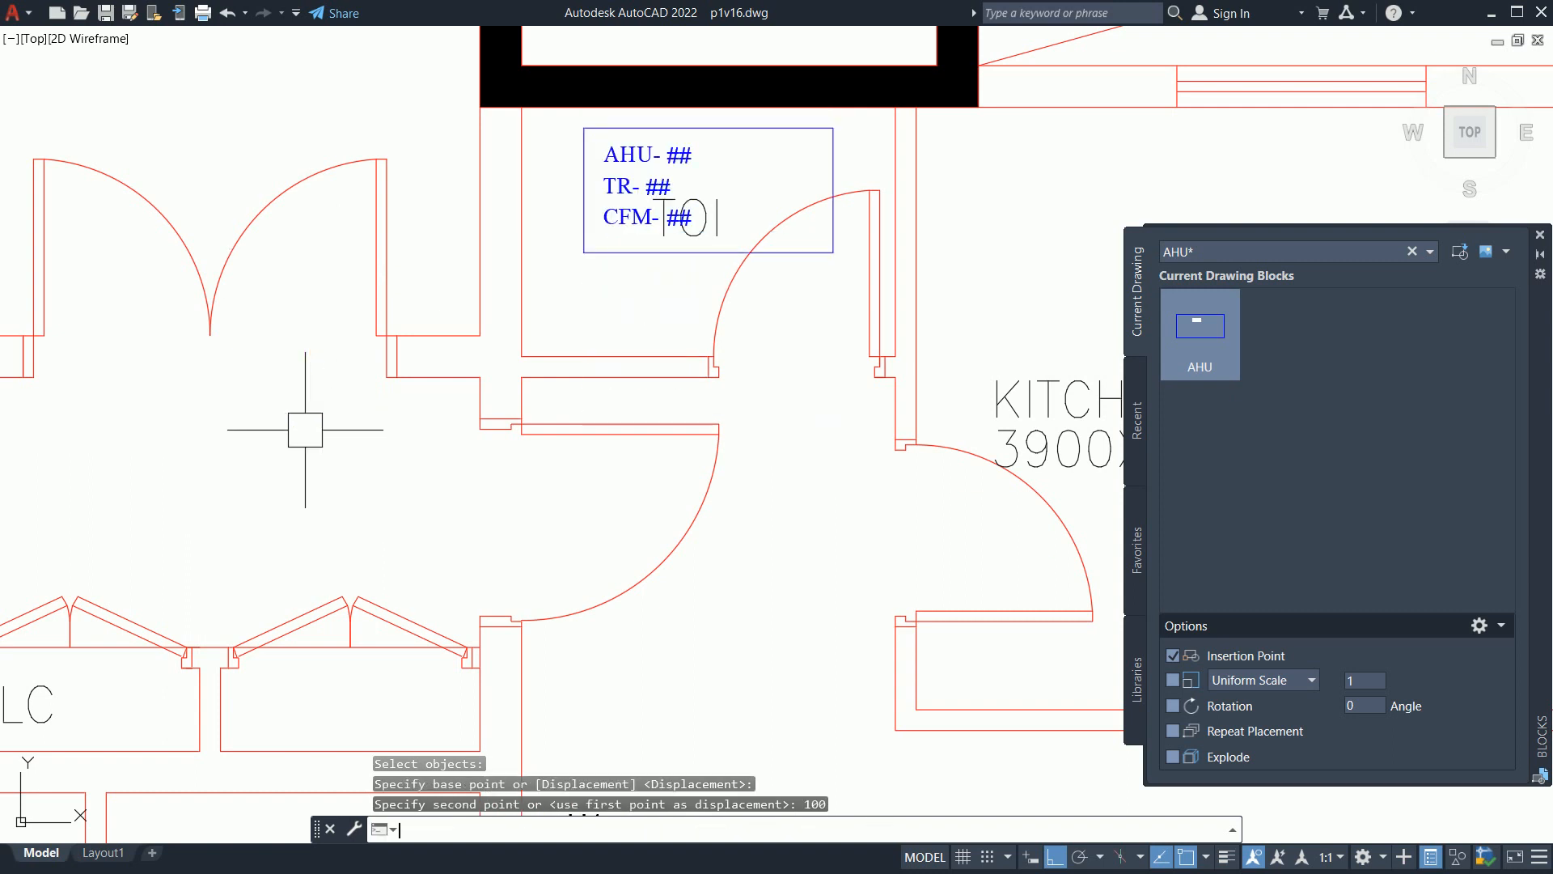
pyautogui.hotkey('ctrl', 'z')
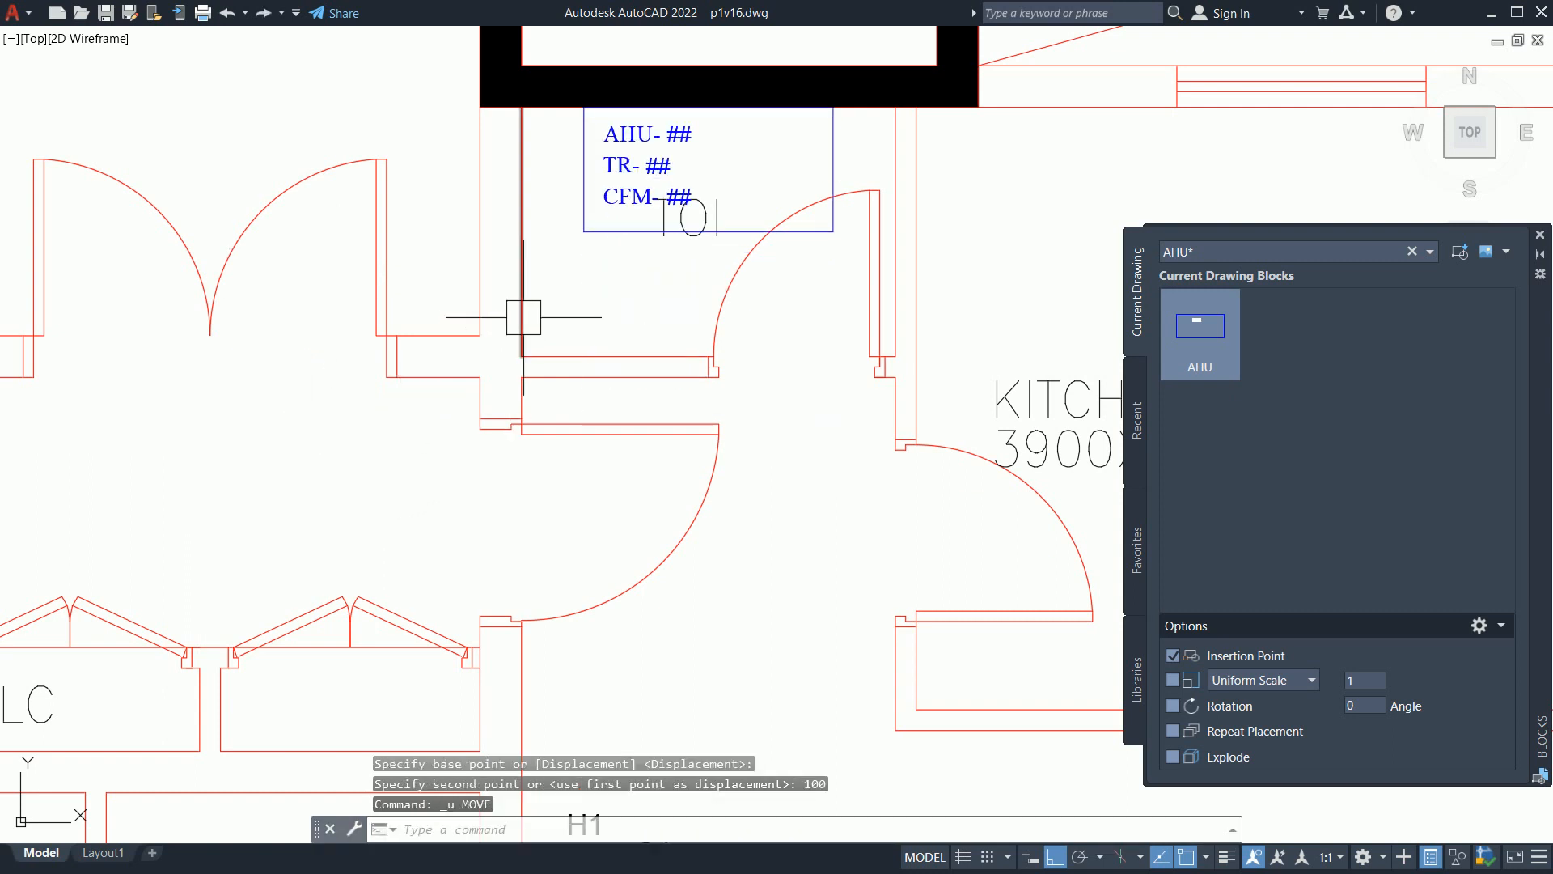
# Step: Move the AHU block 1000 straight down from the lift wall
pyautogui.write('m')
pyautogui.press('Return')
pyautogui.click(578, 196)
pyautogui.press('Return')
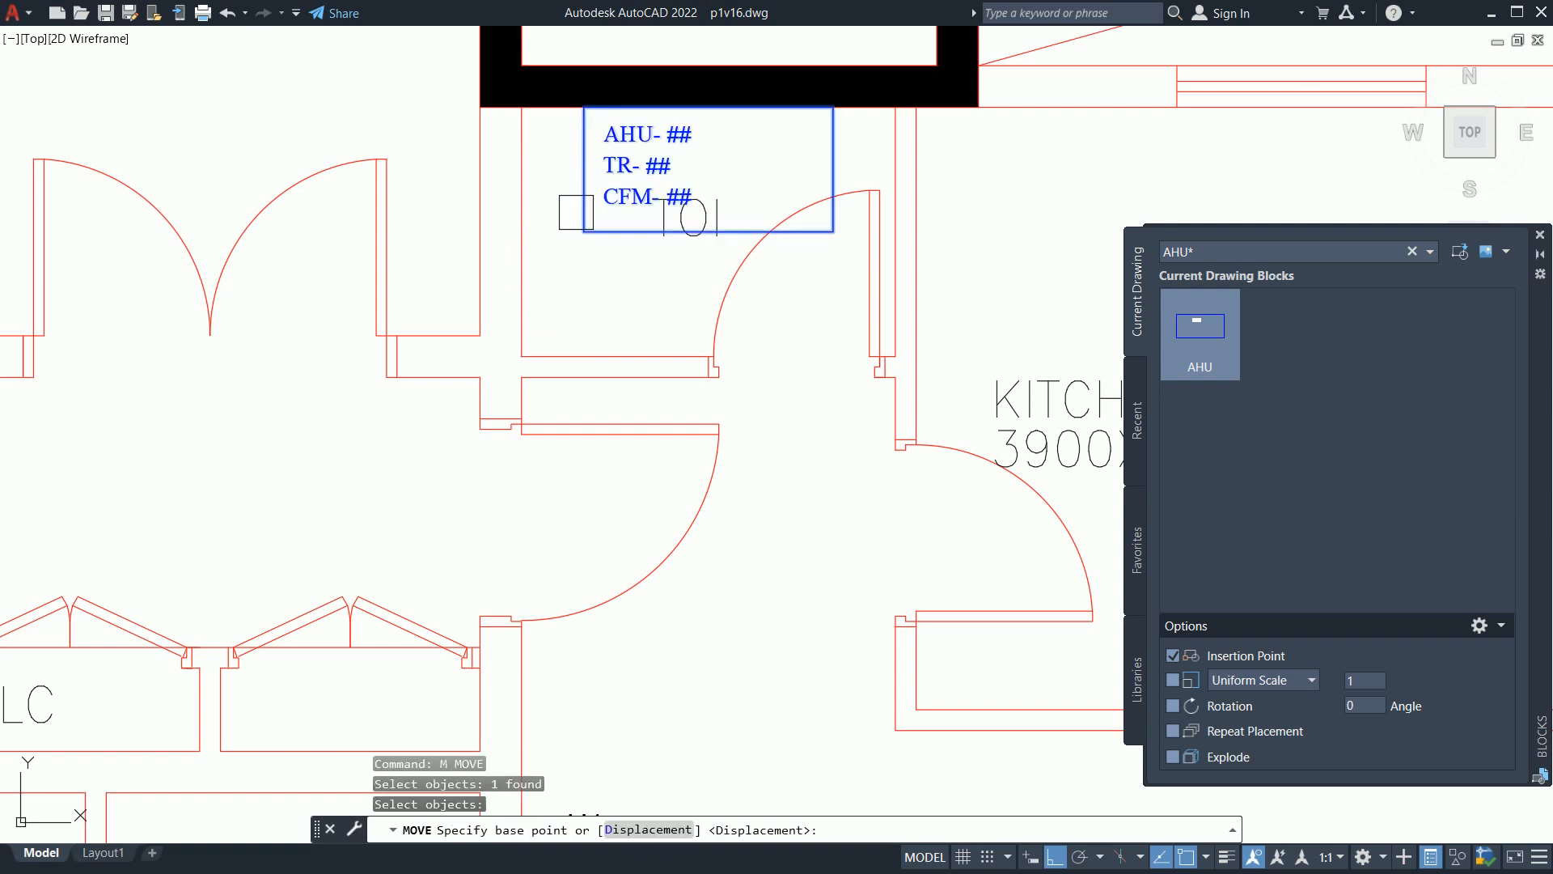
pyautogui.click(345, 307)
pyautogui.write('1')
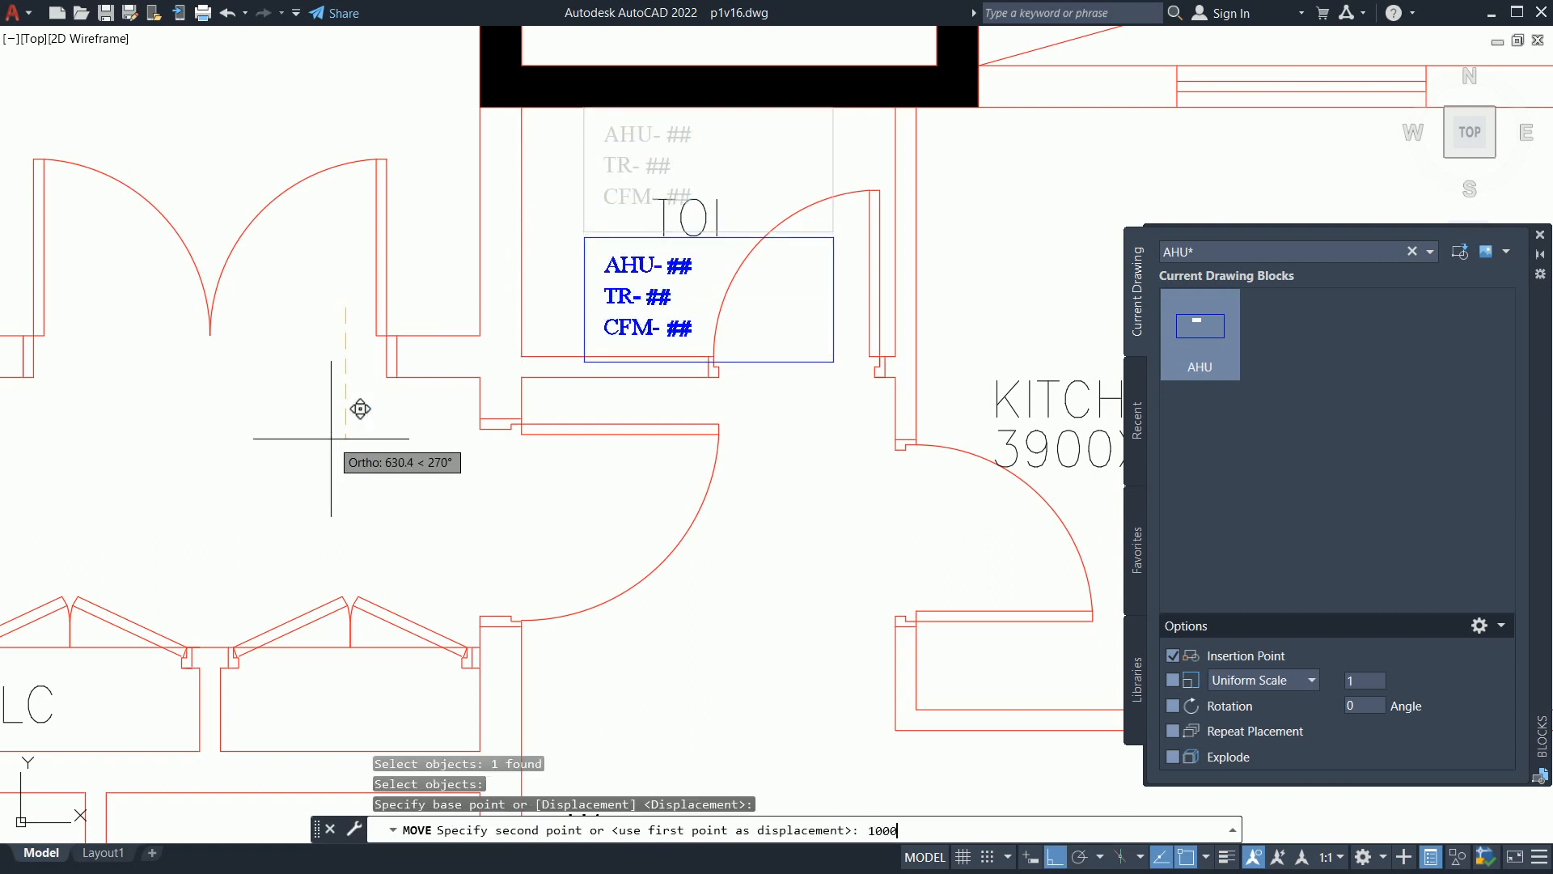
pyautogui.write('000')
pyautogui.press('Return')
pyautogui.press('Escape')
pyautogui.press('Escape')
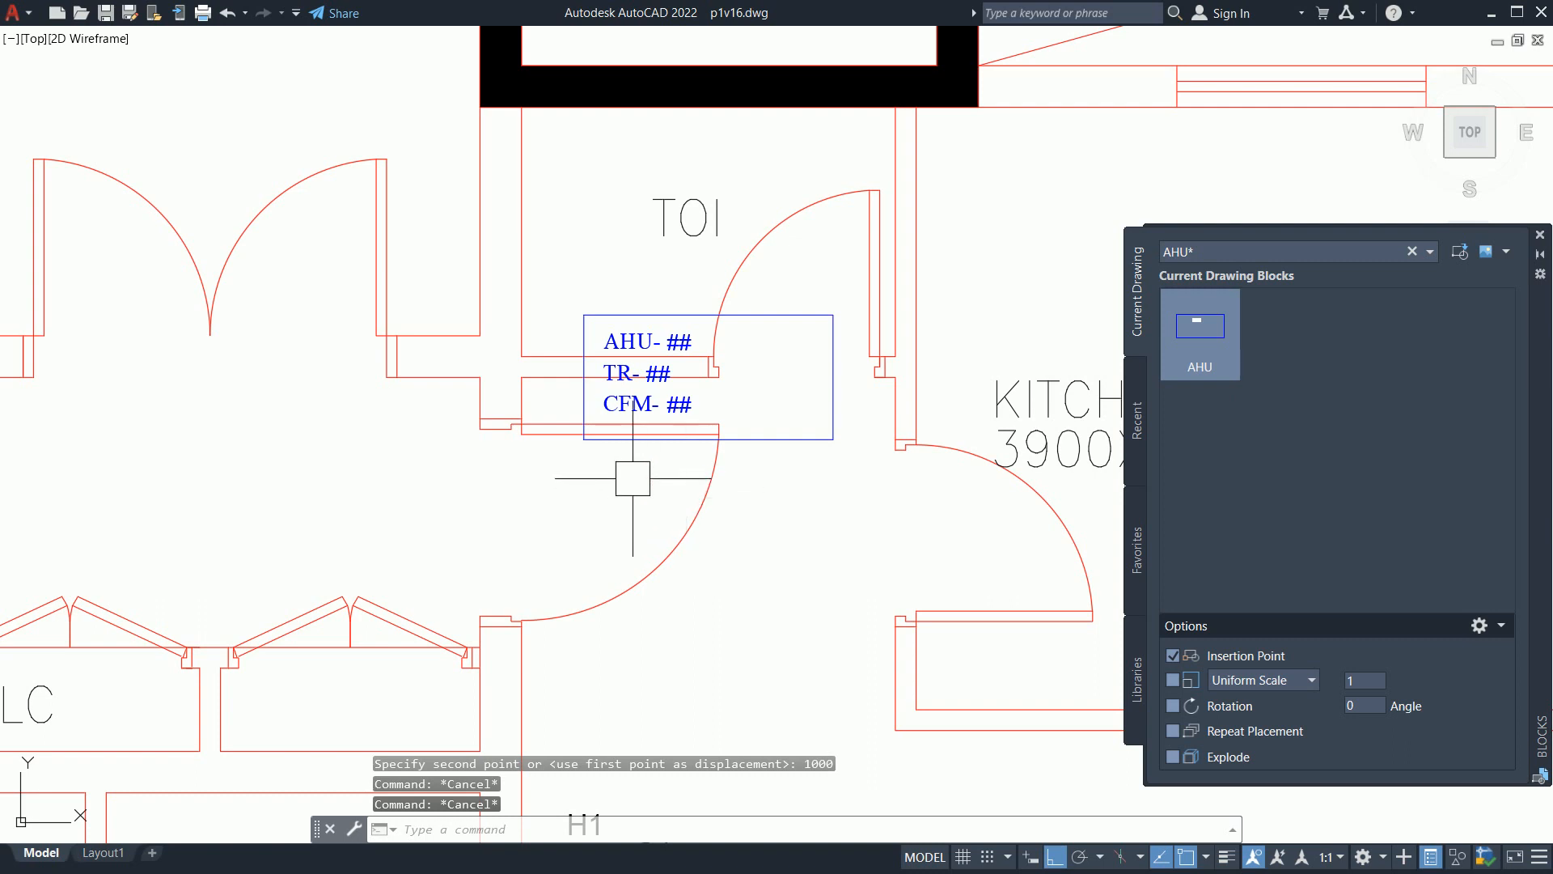
# Step: Move the AHU block about 798 further straight down into the passage beside the kitchen door
pyautogui.write('m')
pyautogui.press('Return')
pyautogui.click(752, 444)
pyautogui.press('Return')
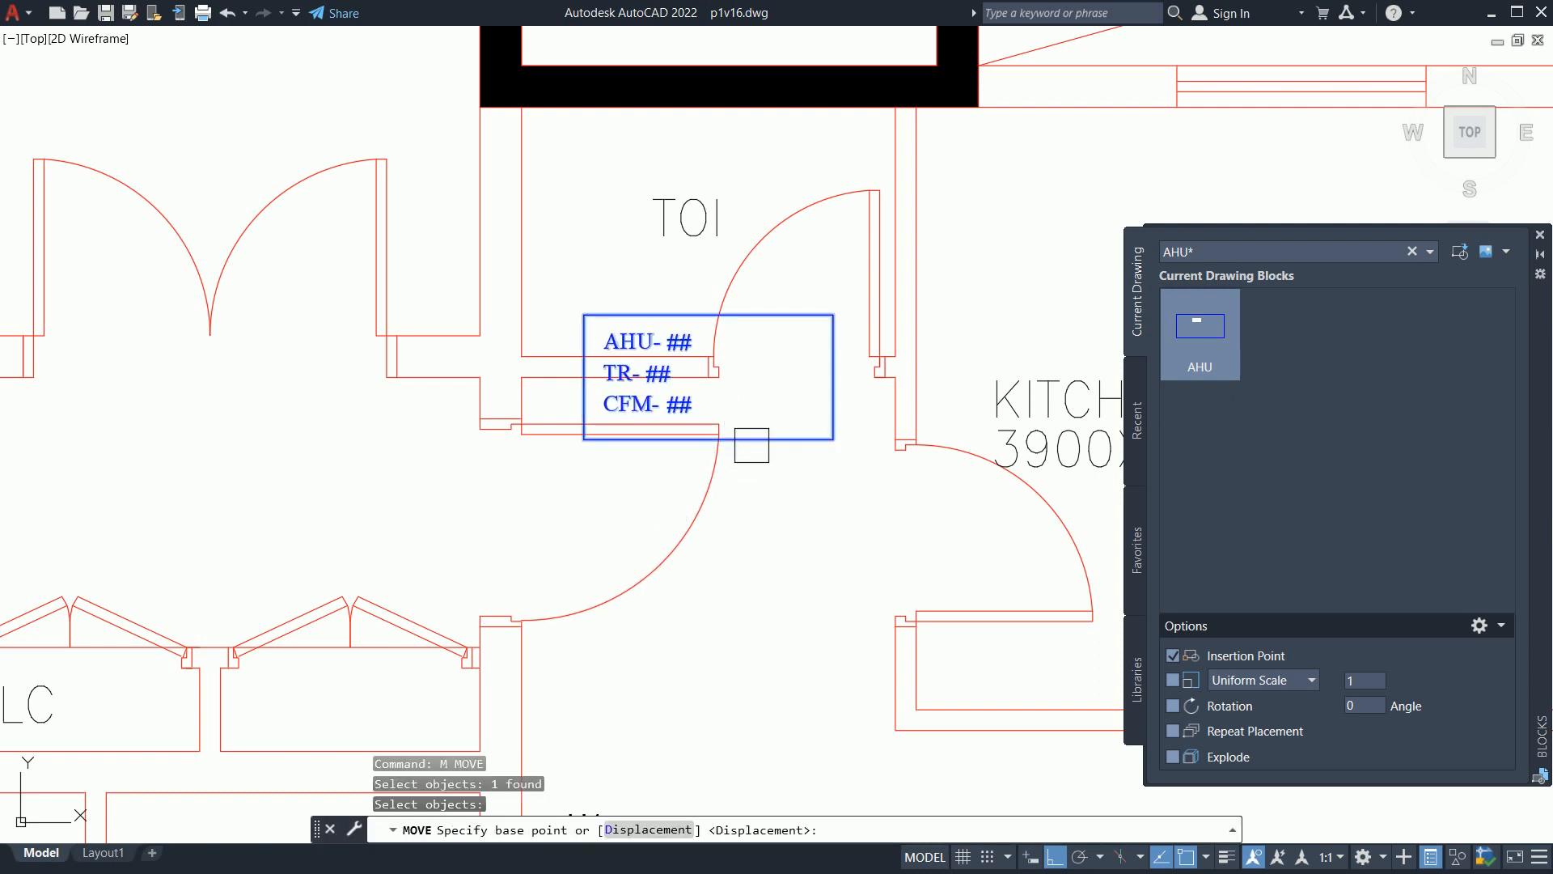
pyautogui.click(777, 521)
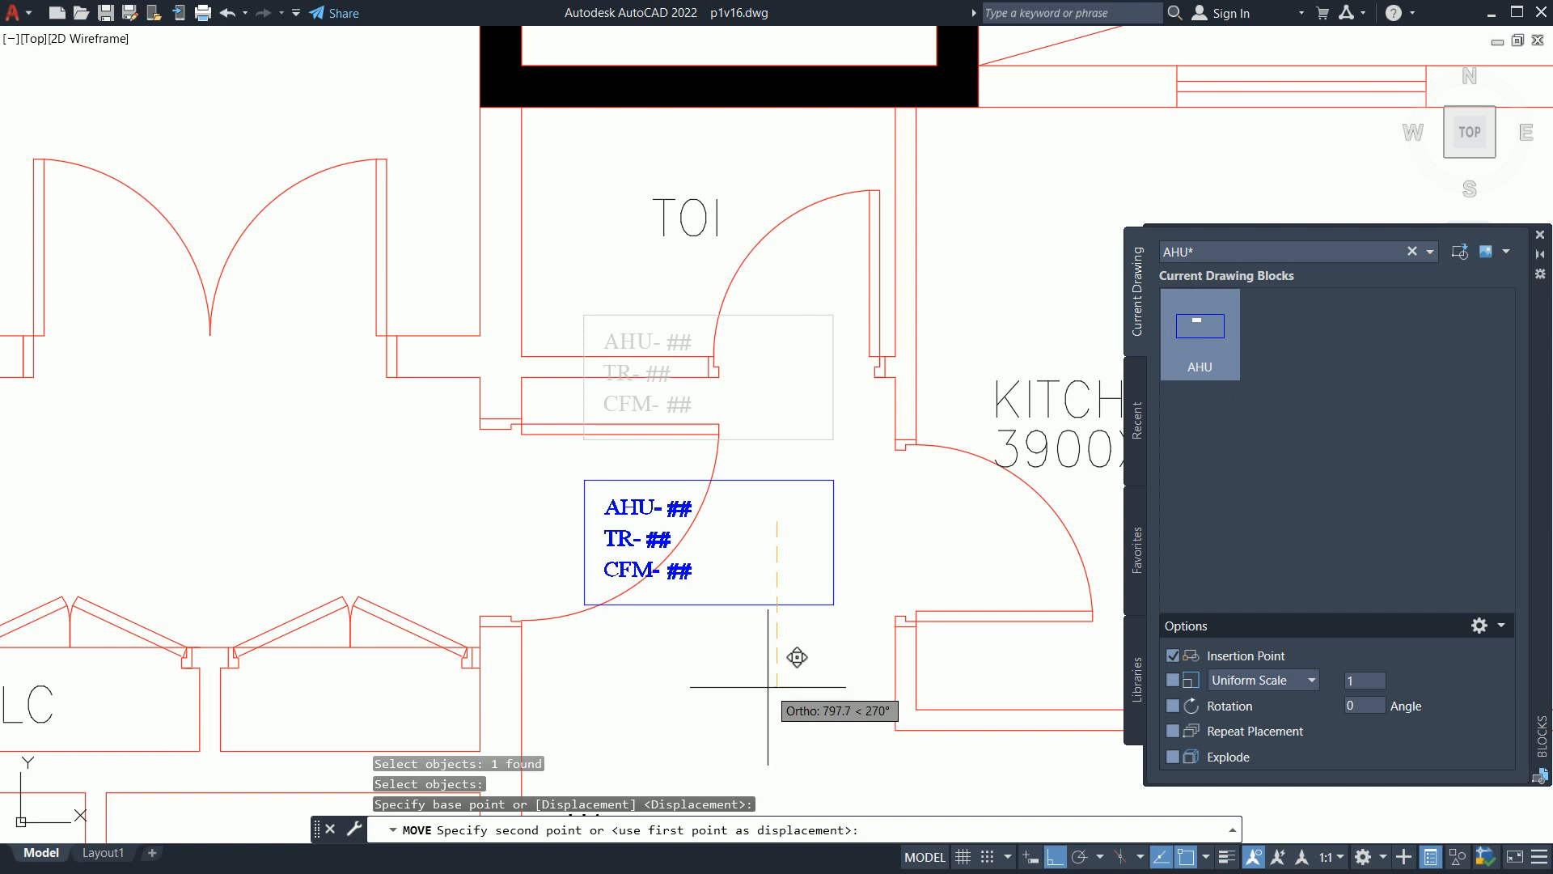
pyautogui.click(767, 686)
pyautogui.press('Escape')
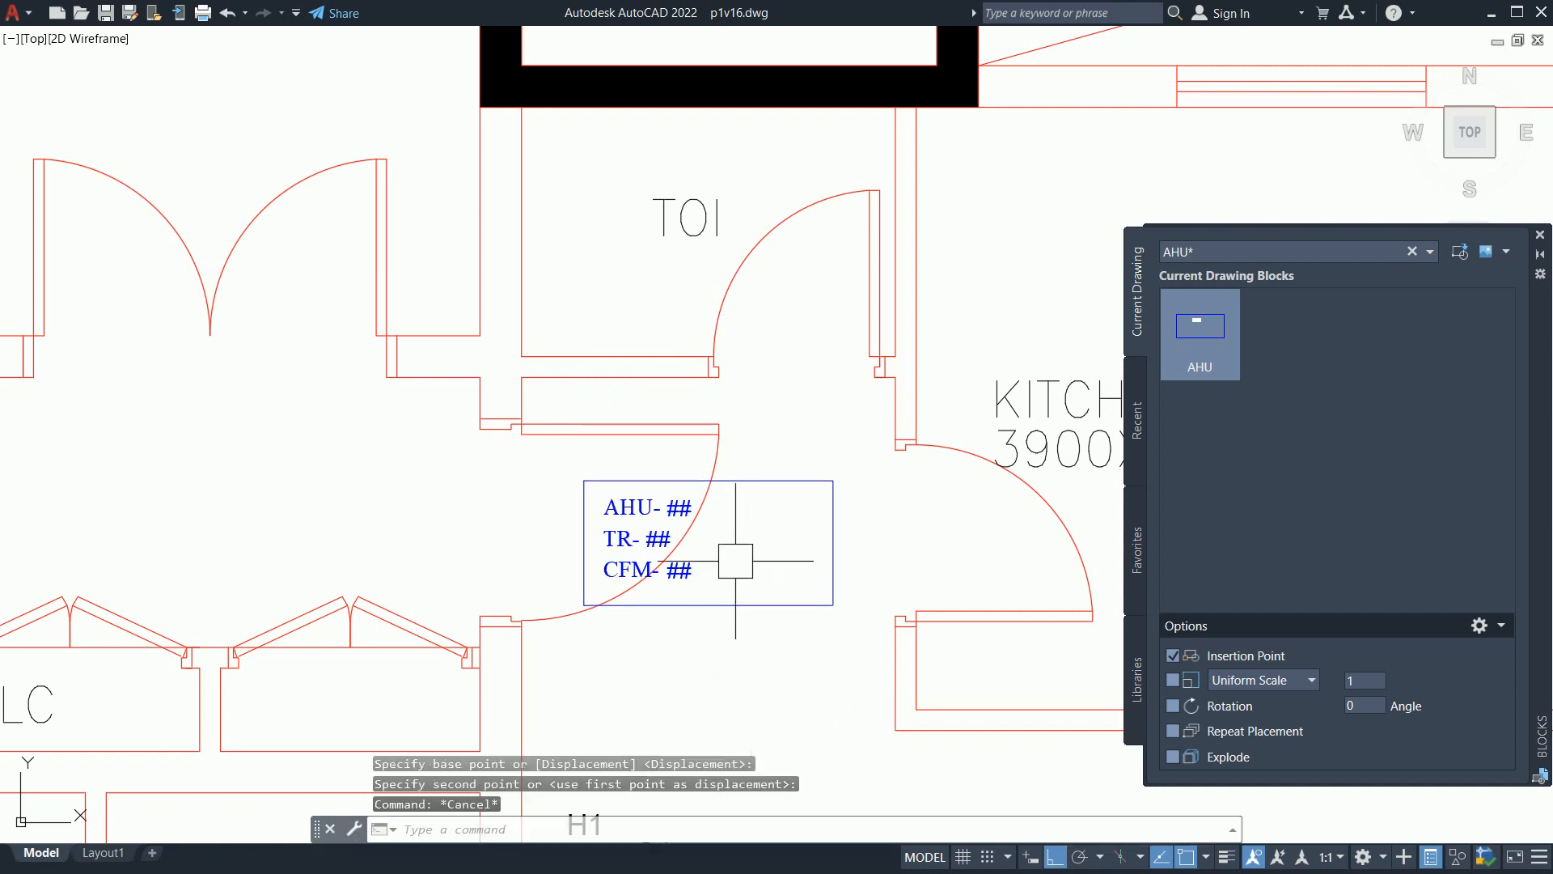
pyautogui.moveTo(668, 262)
pyautogui.mouseDown(button='middle')
pyautogui.moveTo(682, 295)
pyautogui.moveTo(677, 431)
pyautogui.mouseUp(button='middle')
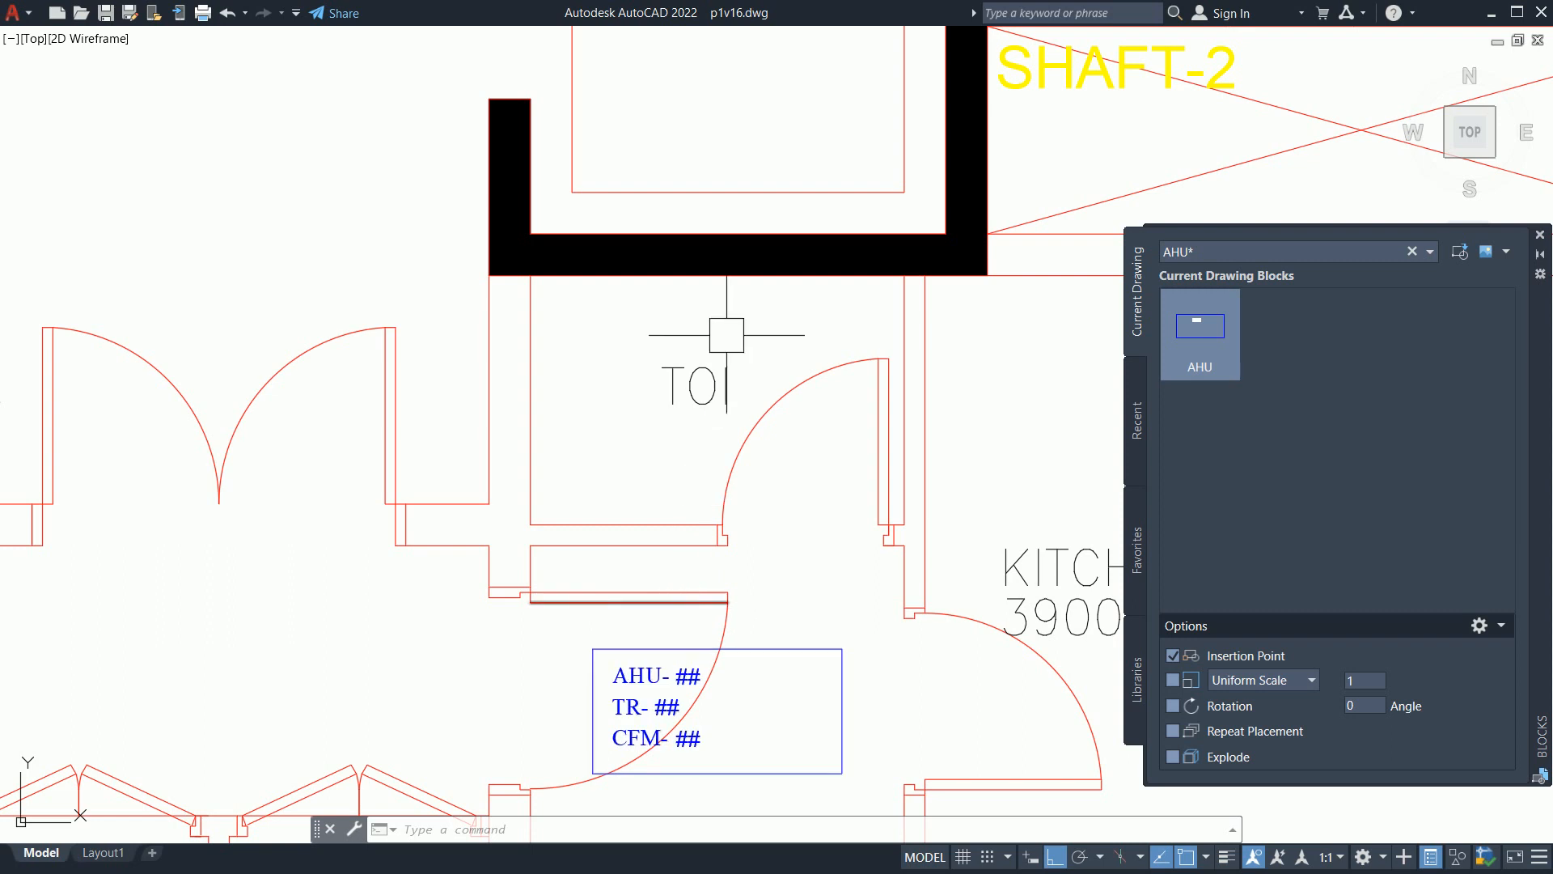
pyautogui.scroll(-2, 686, 293)
pyautogui.moveTo(686, 293); pyautogui.dragTo(707, 547, button='middle')
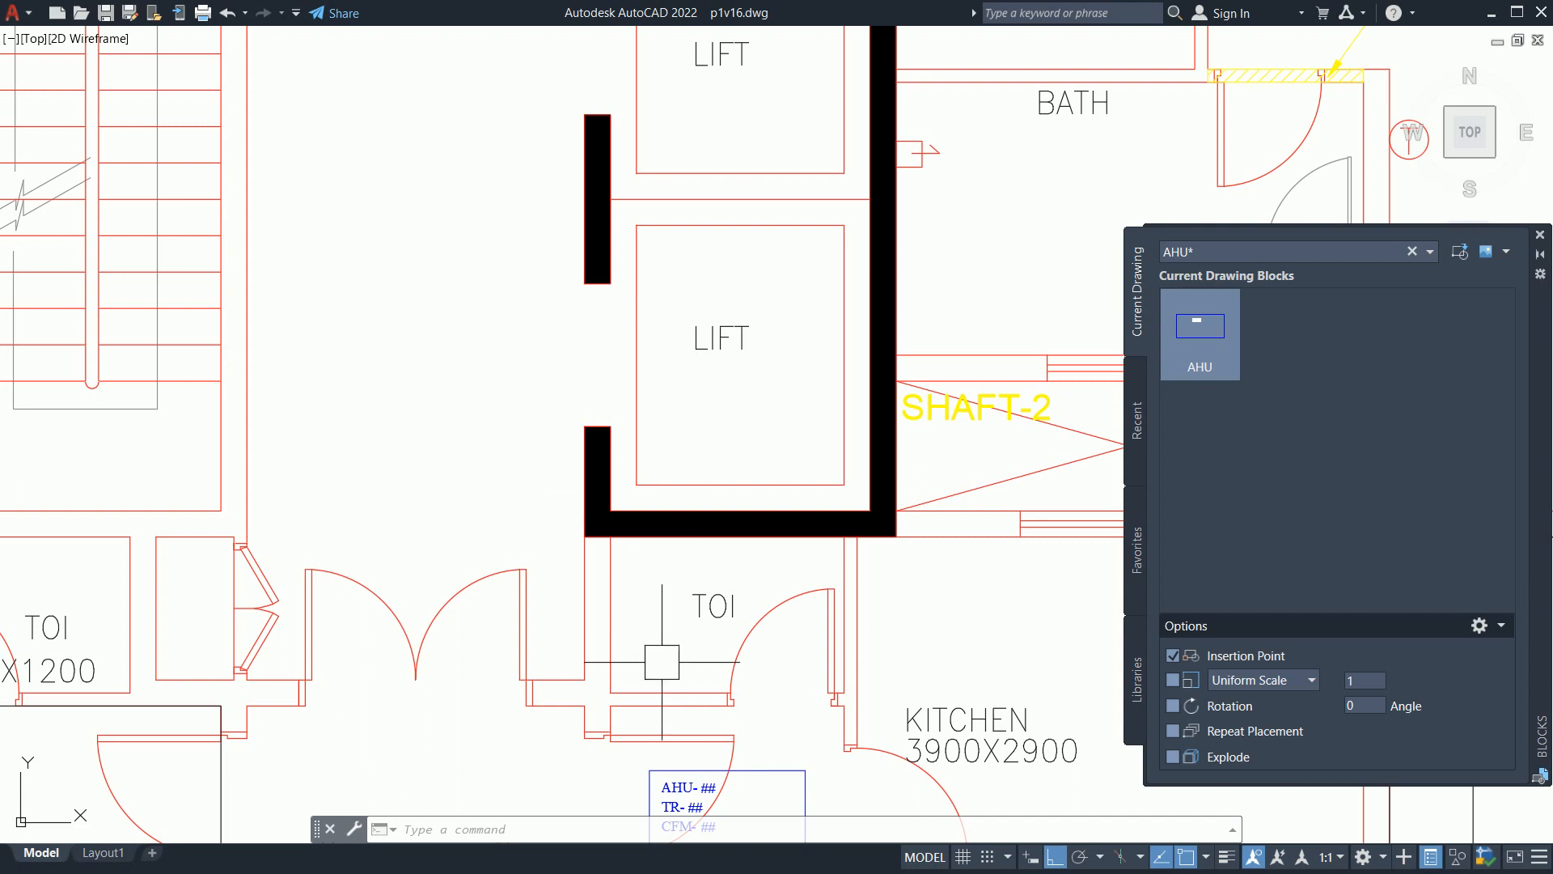
pyautogui.moveTo(698, 642); pyautogui.dragTo(641, 354, button='middle')
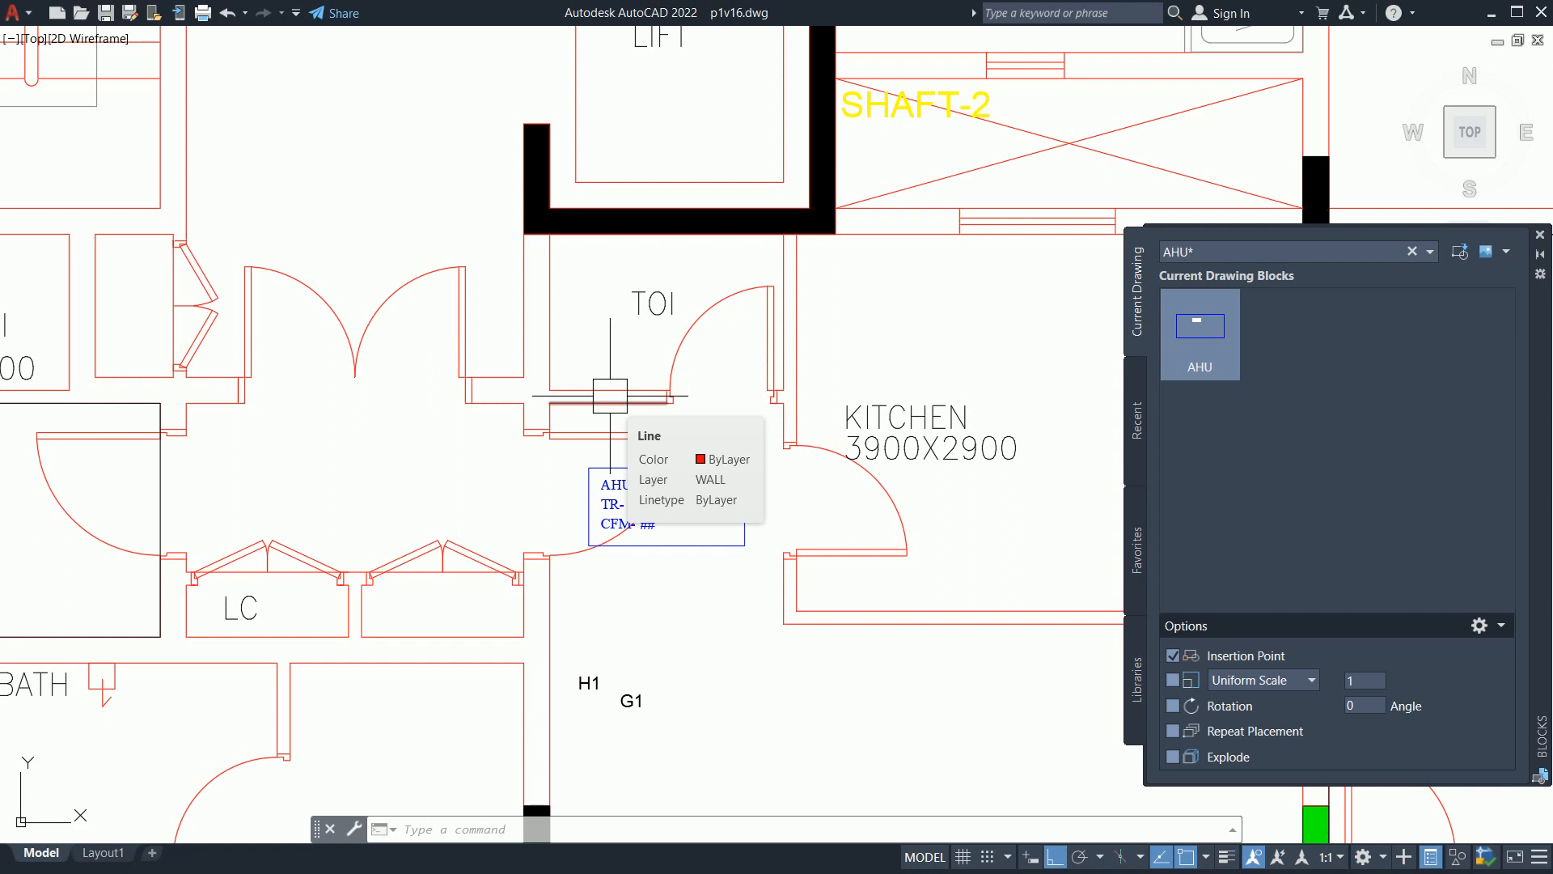
pyautogui.scroll(-4, 684, 420)
# Step: Set the AHU block's AHU attribute to 01 and its TR attribute to 11.2
pyautogui.scroll(6, 639, 458)
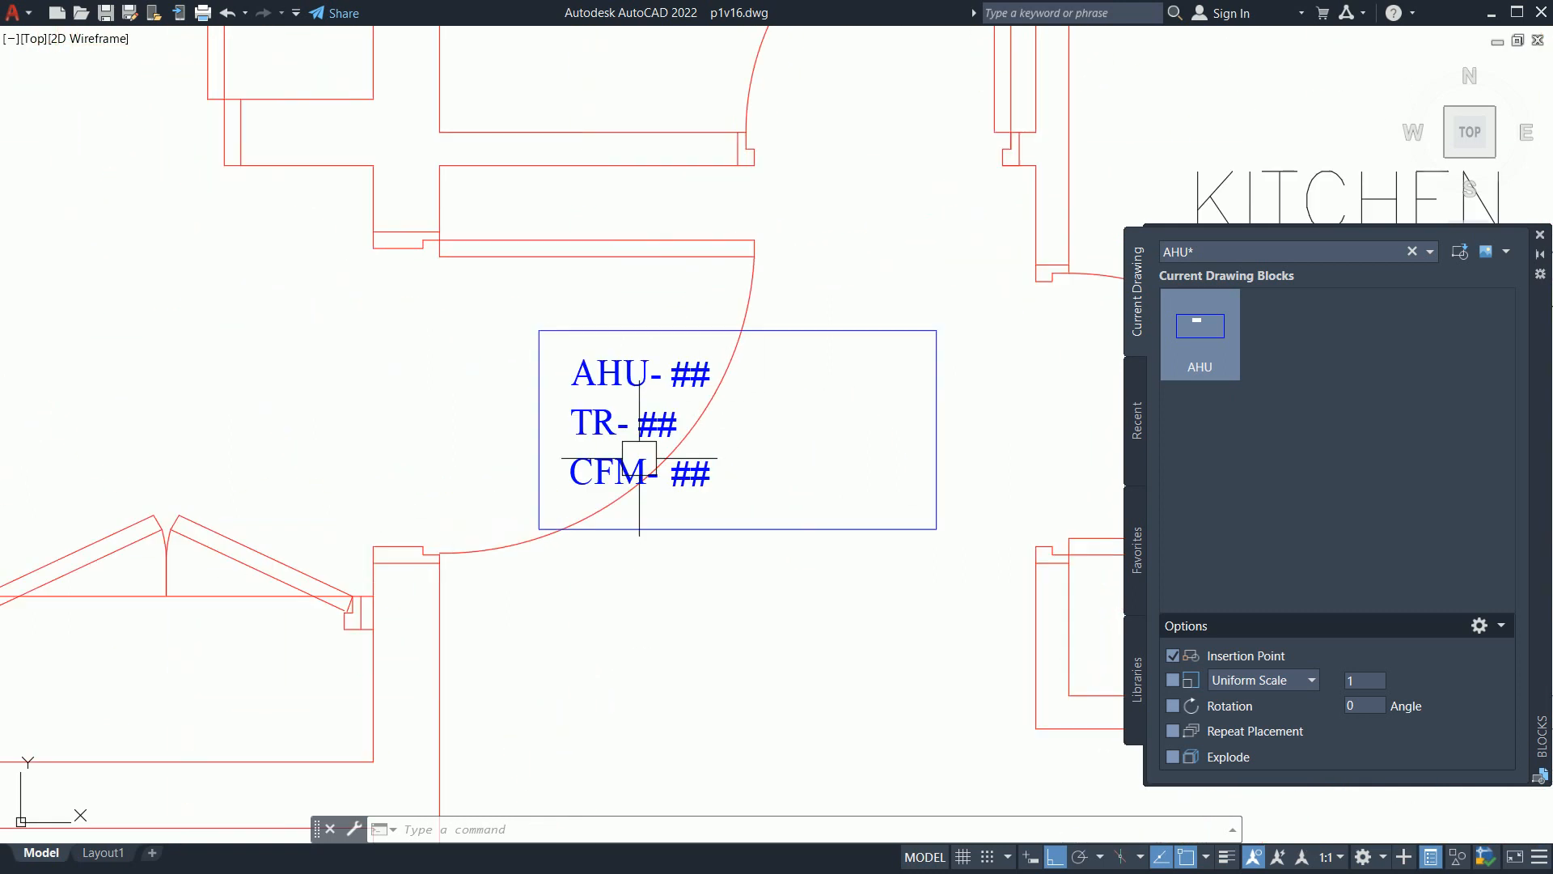
pyautogui.scroll(2, 639, 457)
pyautogui.doubleClick(683, 357)
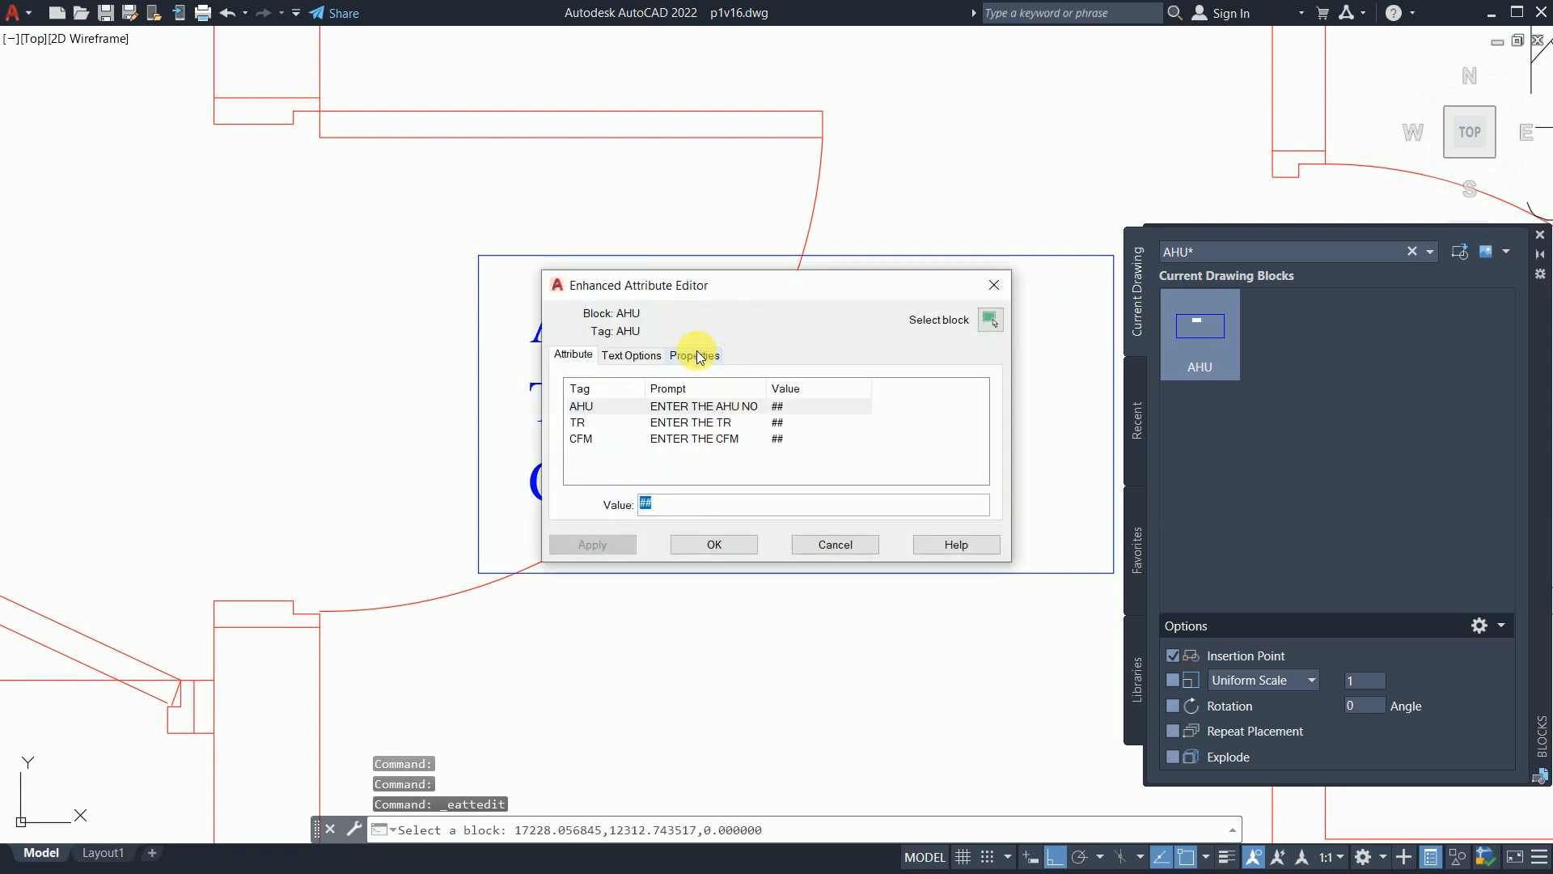
pyautogui.write('01')
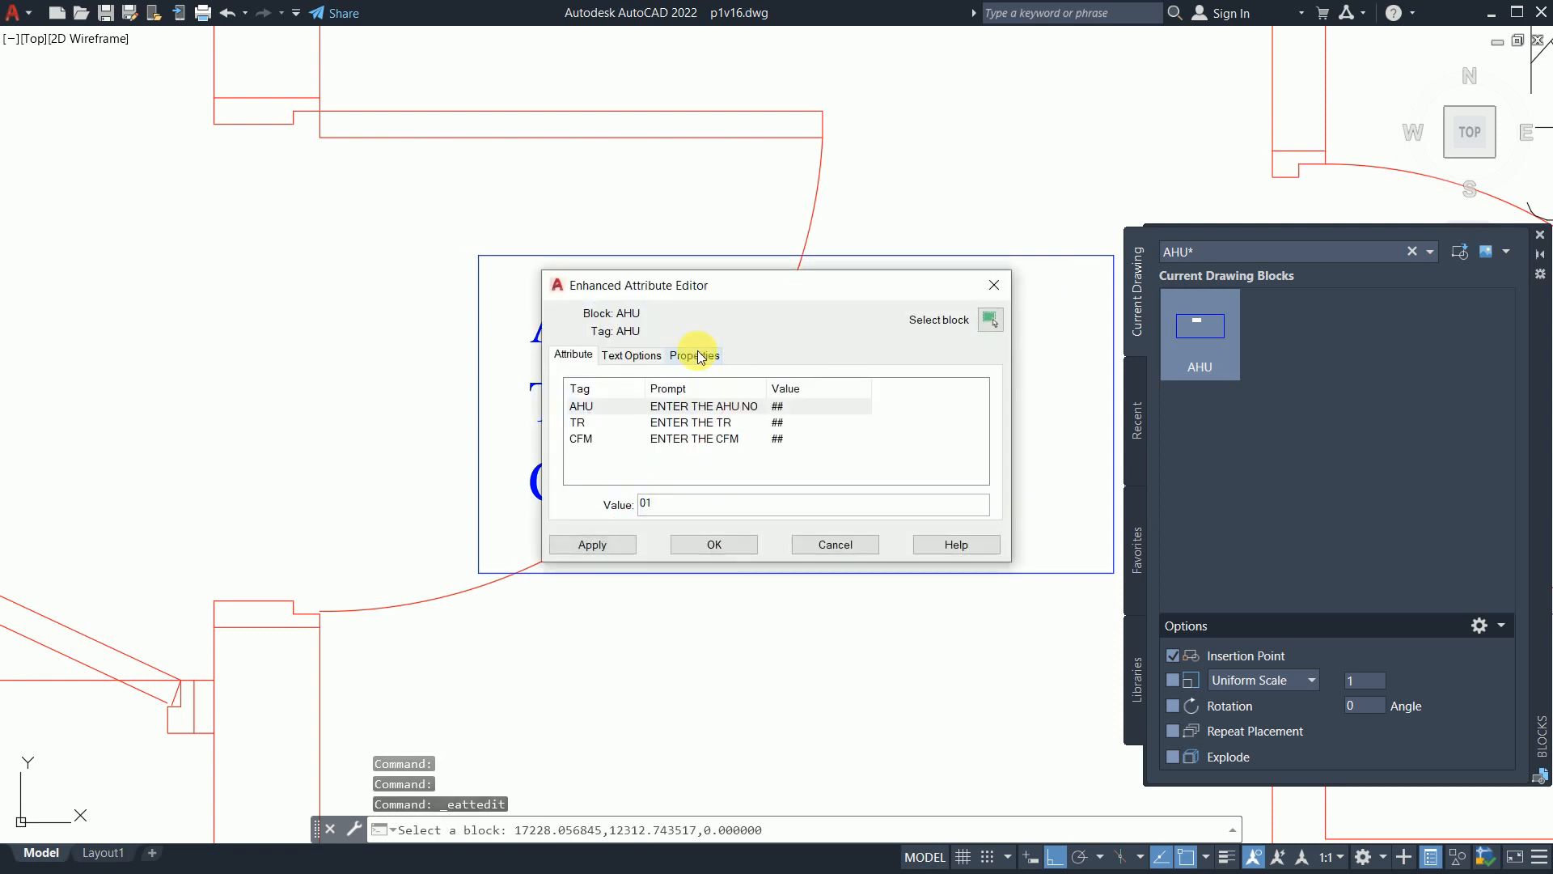
pyautogui.click(710, 407)
pyautogui.click(711, 422)
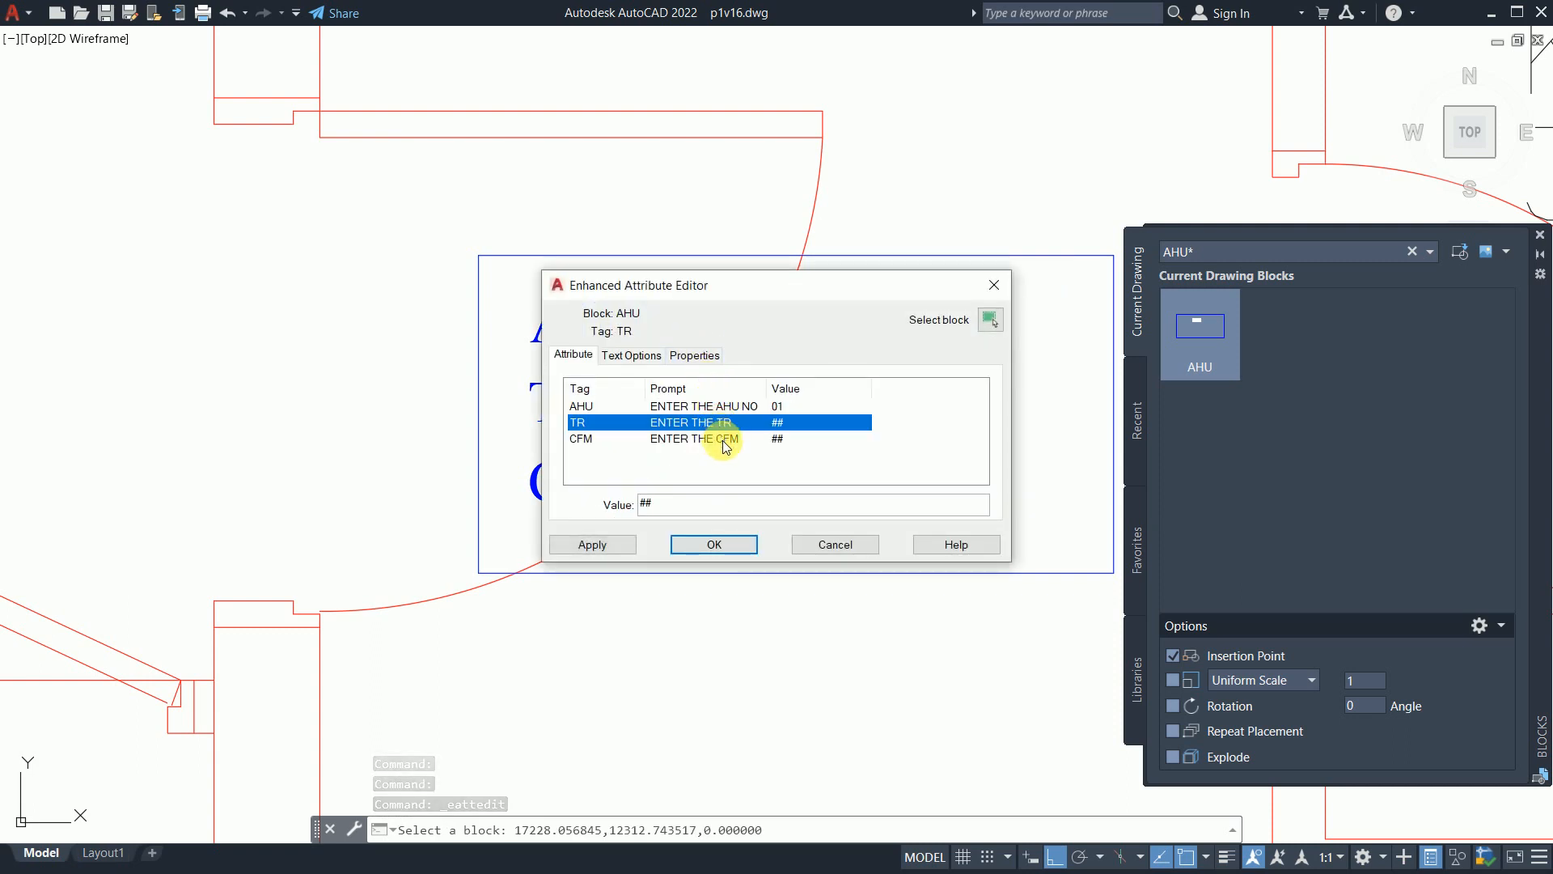
pyautogui.click(729, 506)
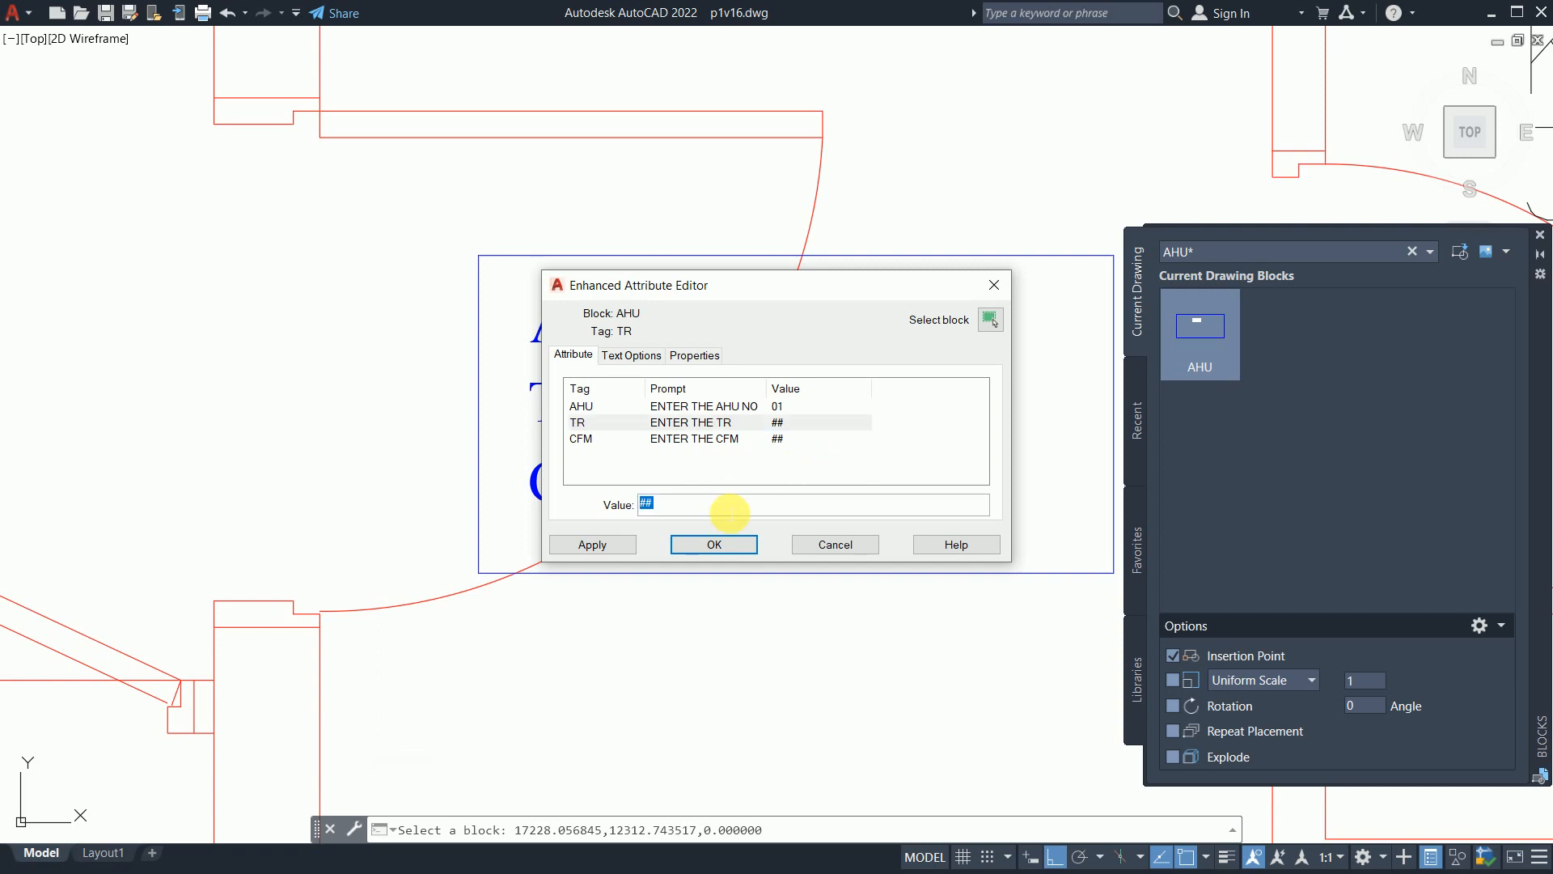
pyautogui.write('11.2')
pyautogui.click(725, 542)
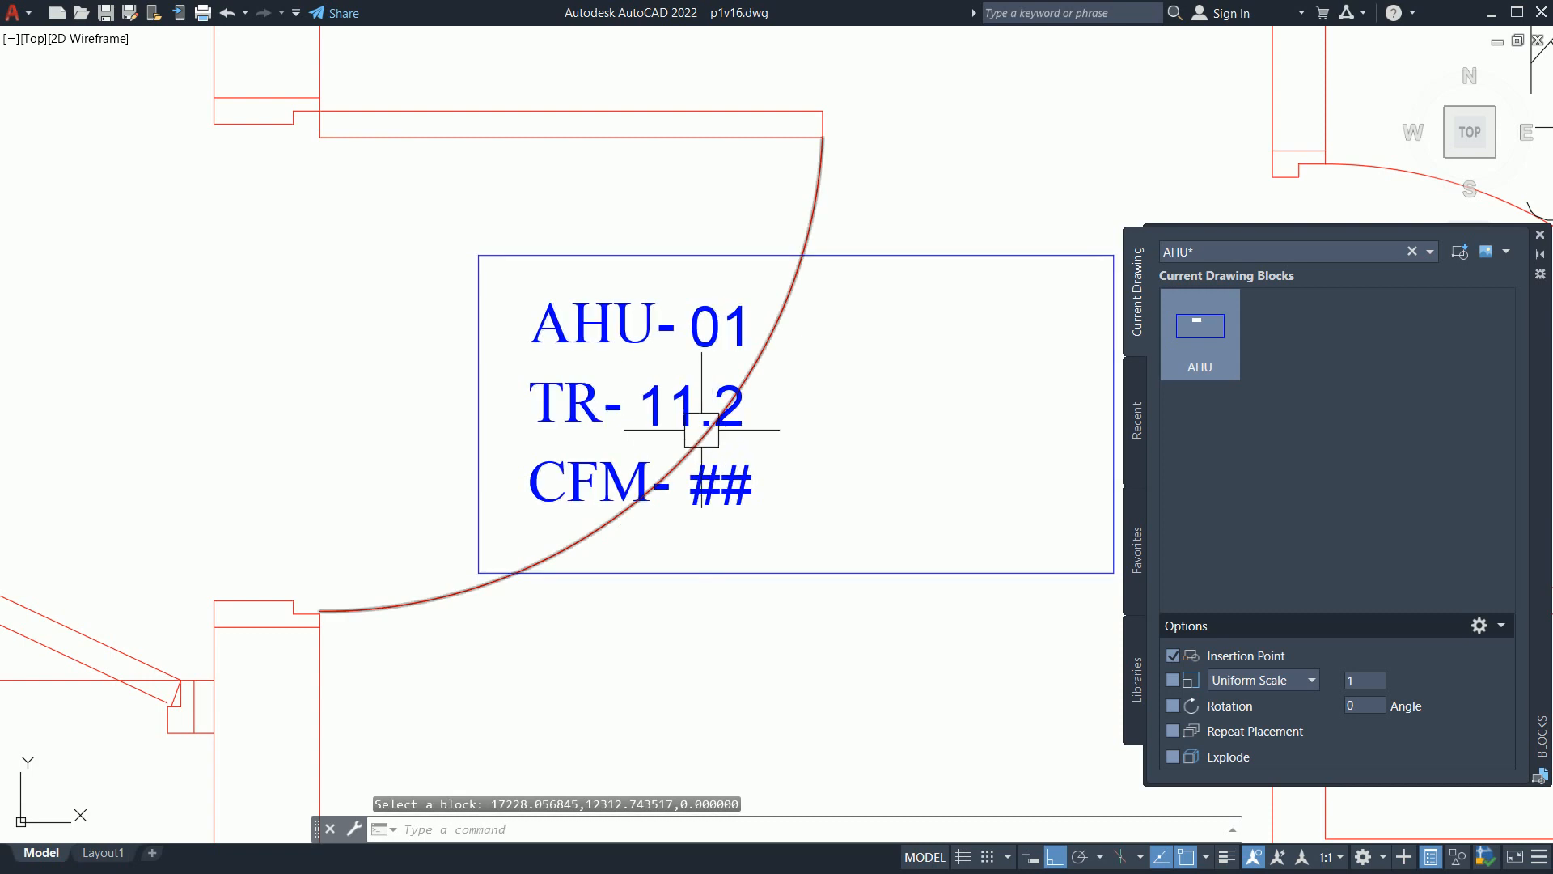
# Step: Set the AHU block's CFM attribute to 4600 and close the Blocks palette
pyautogui.click(698, 429)
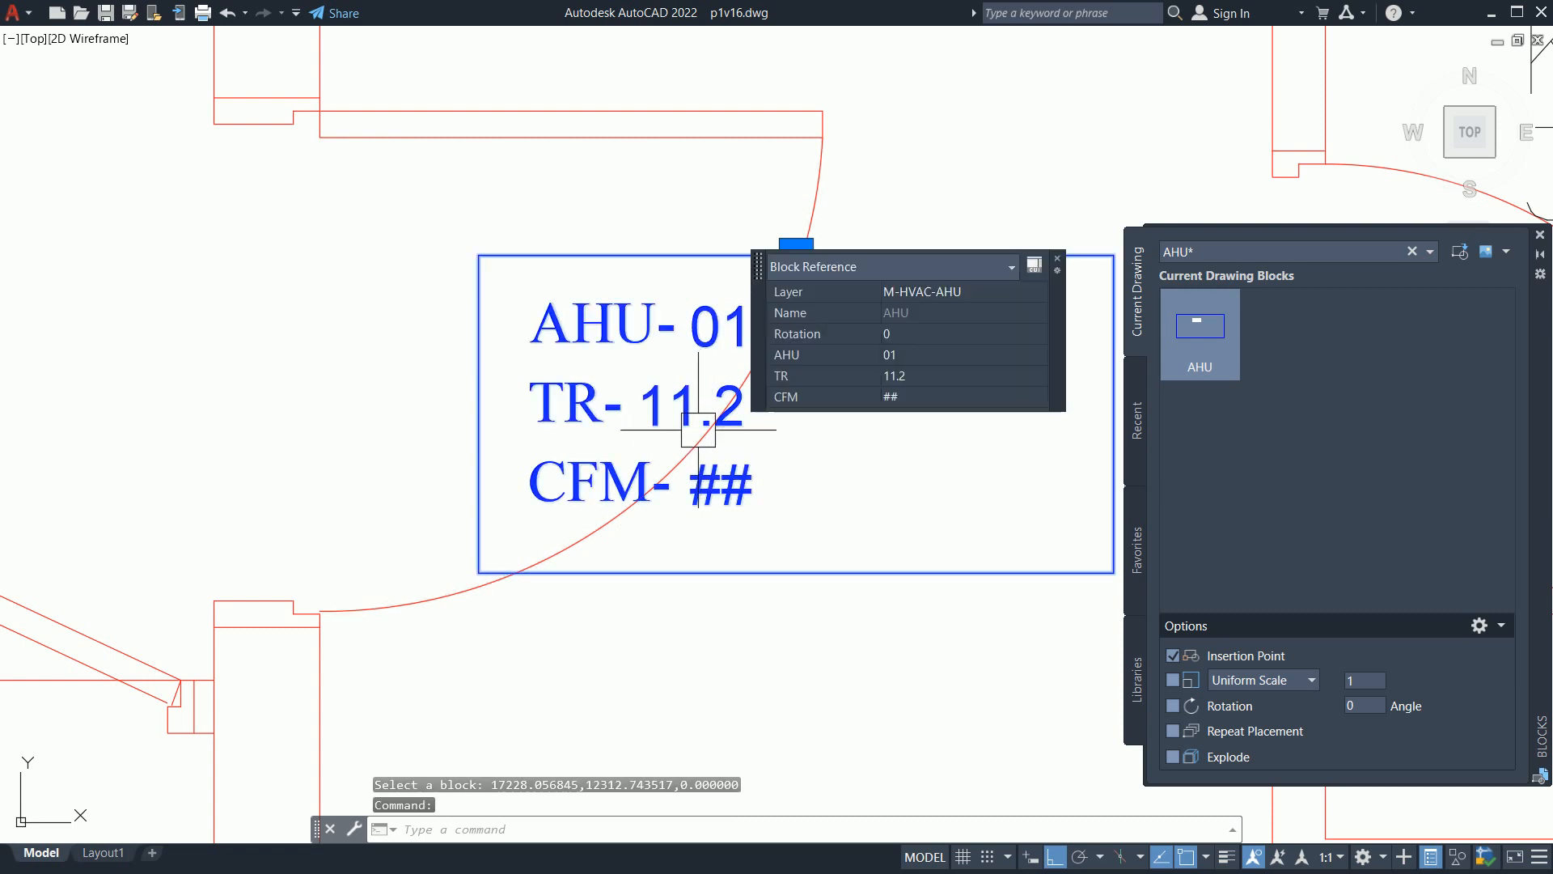
pyautogui.doubleClick(715, 480)
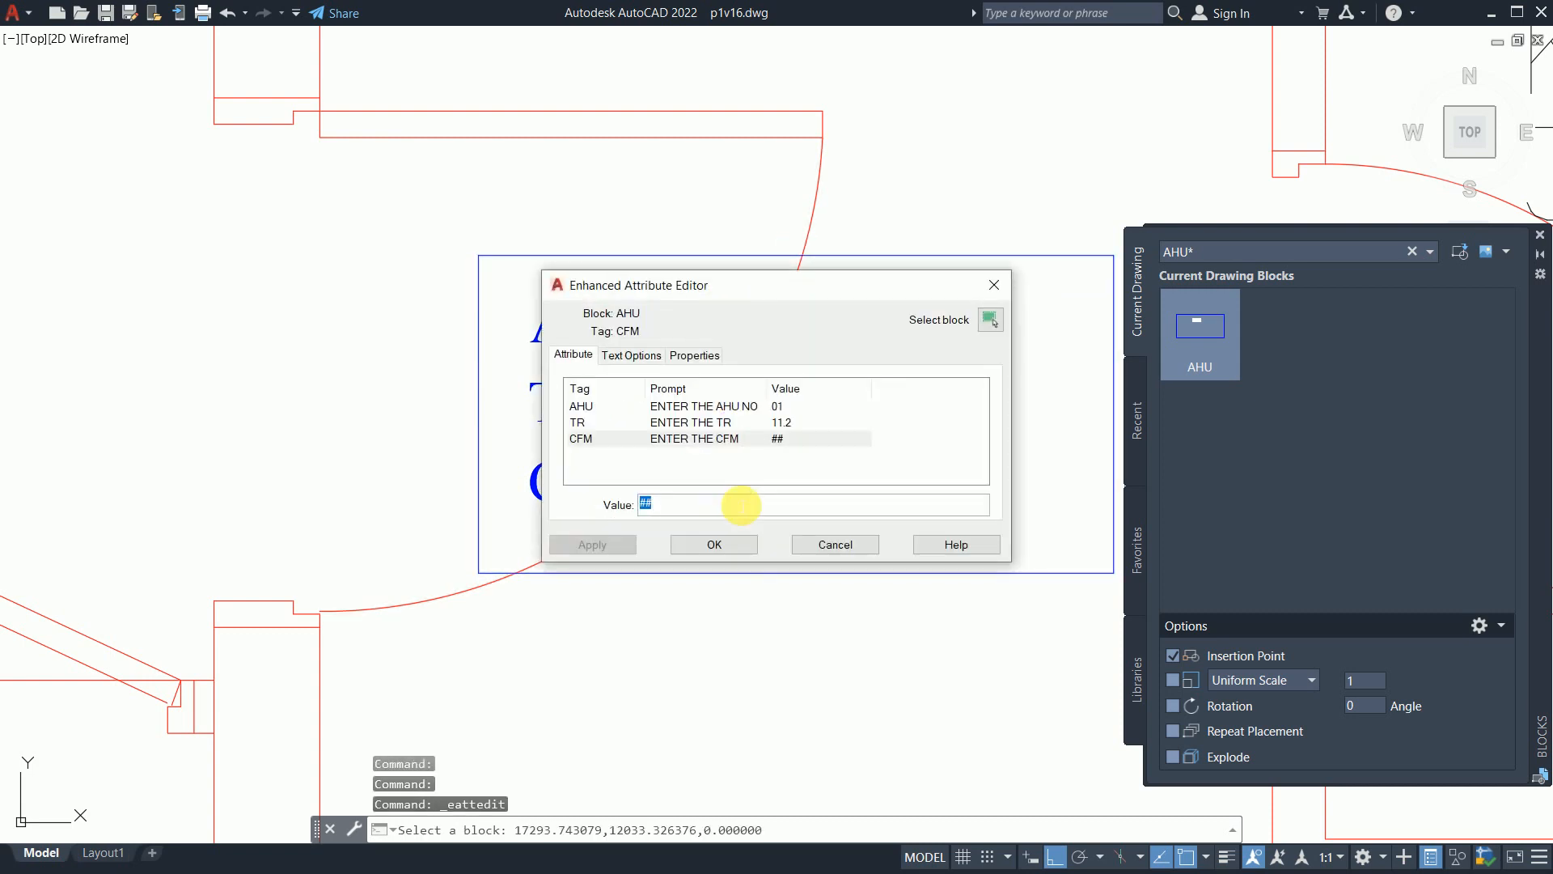
pyautogui.write('4600')
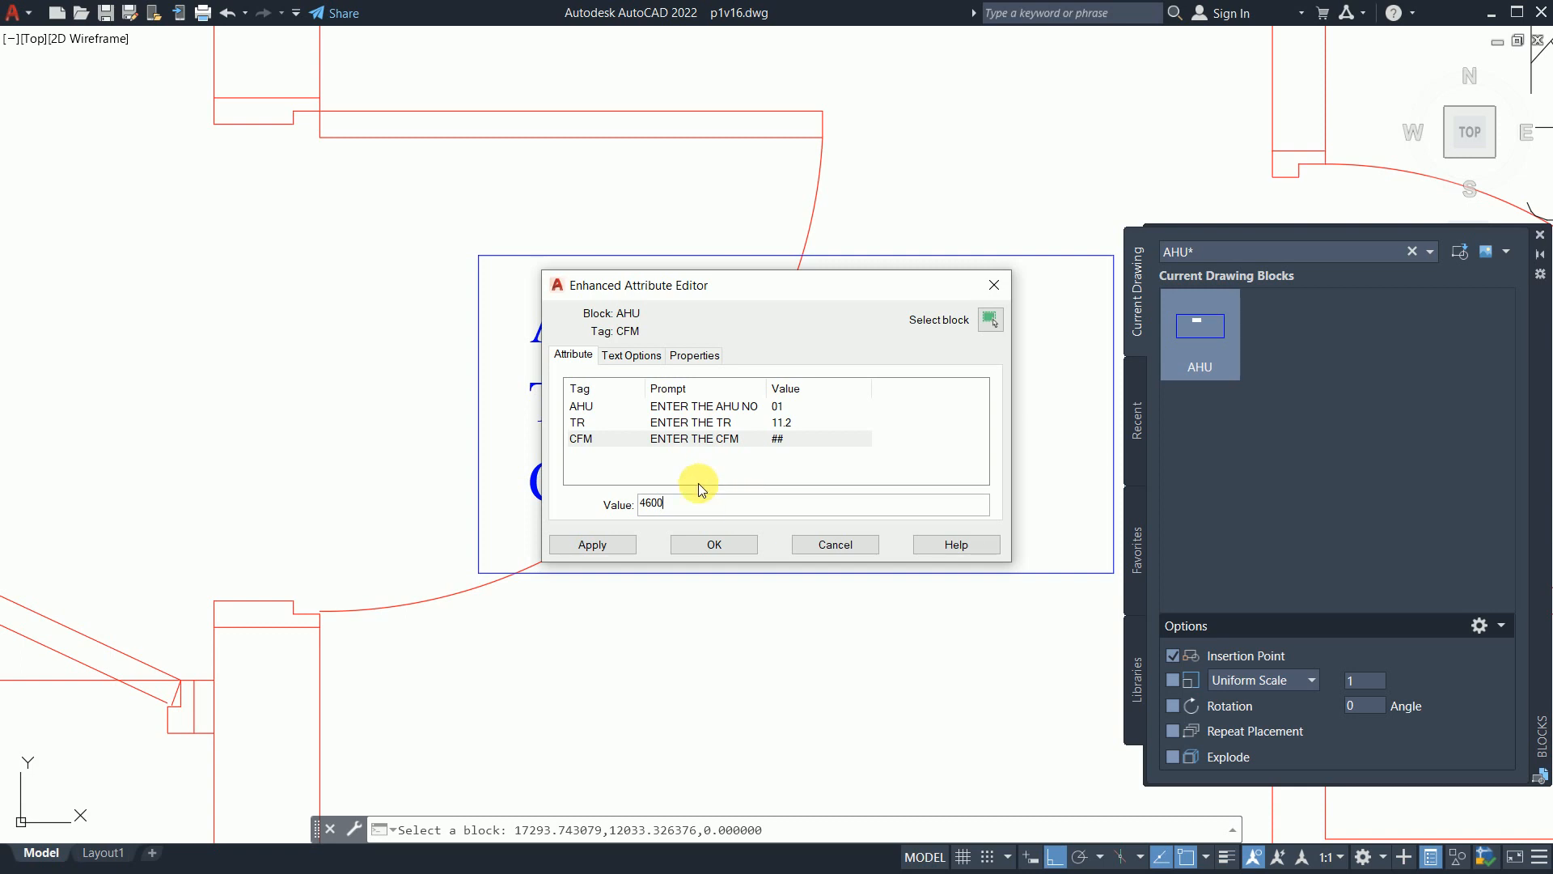
pyautogui.click(600, 553)
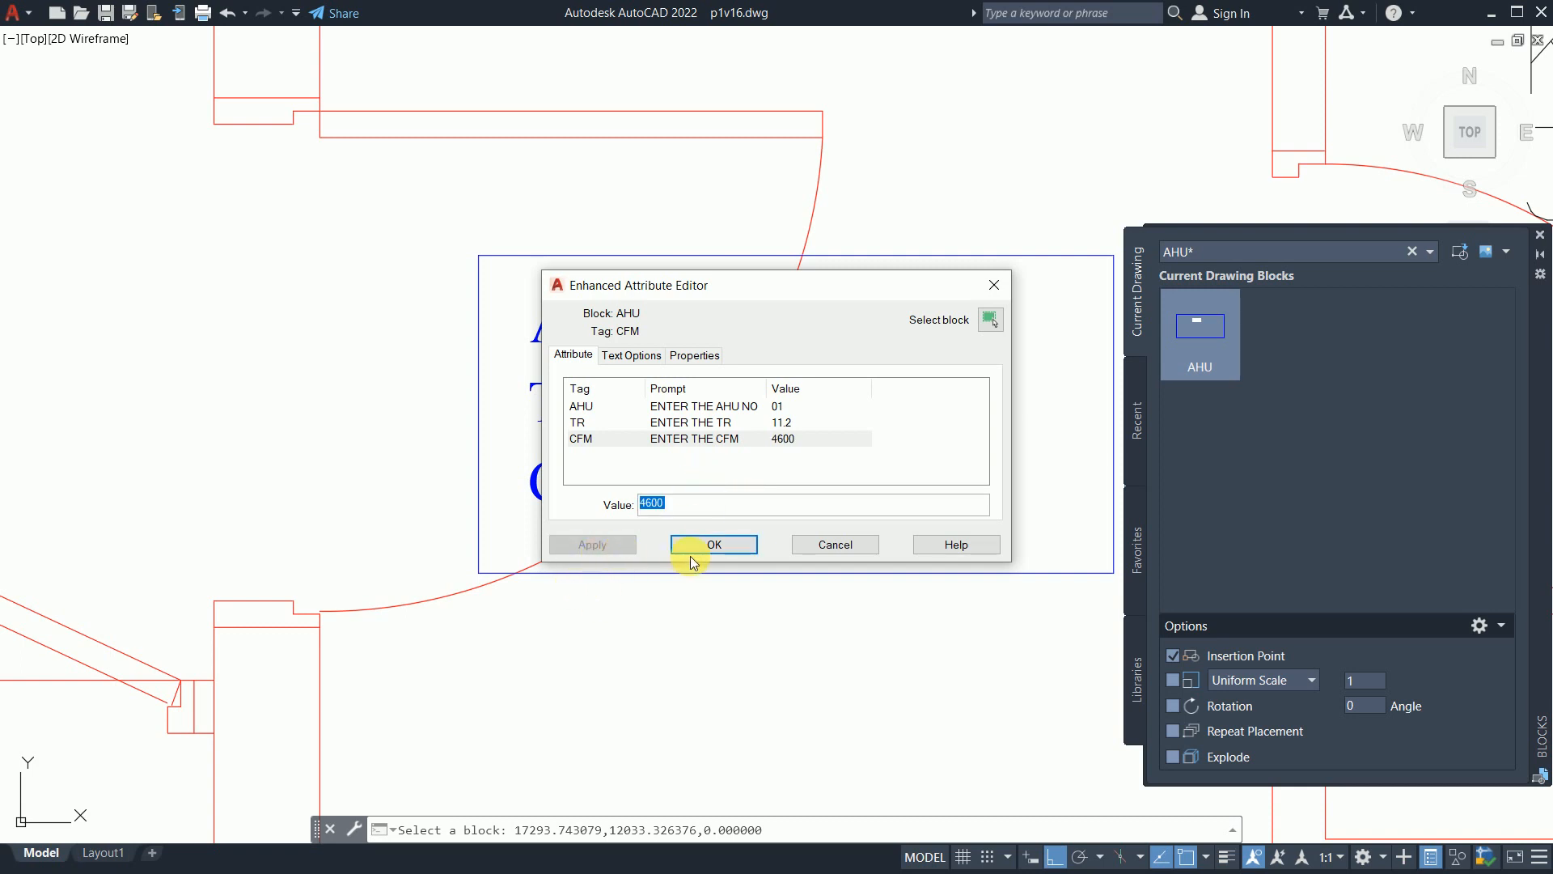
pyautogui.click(711, 544)
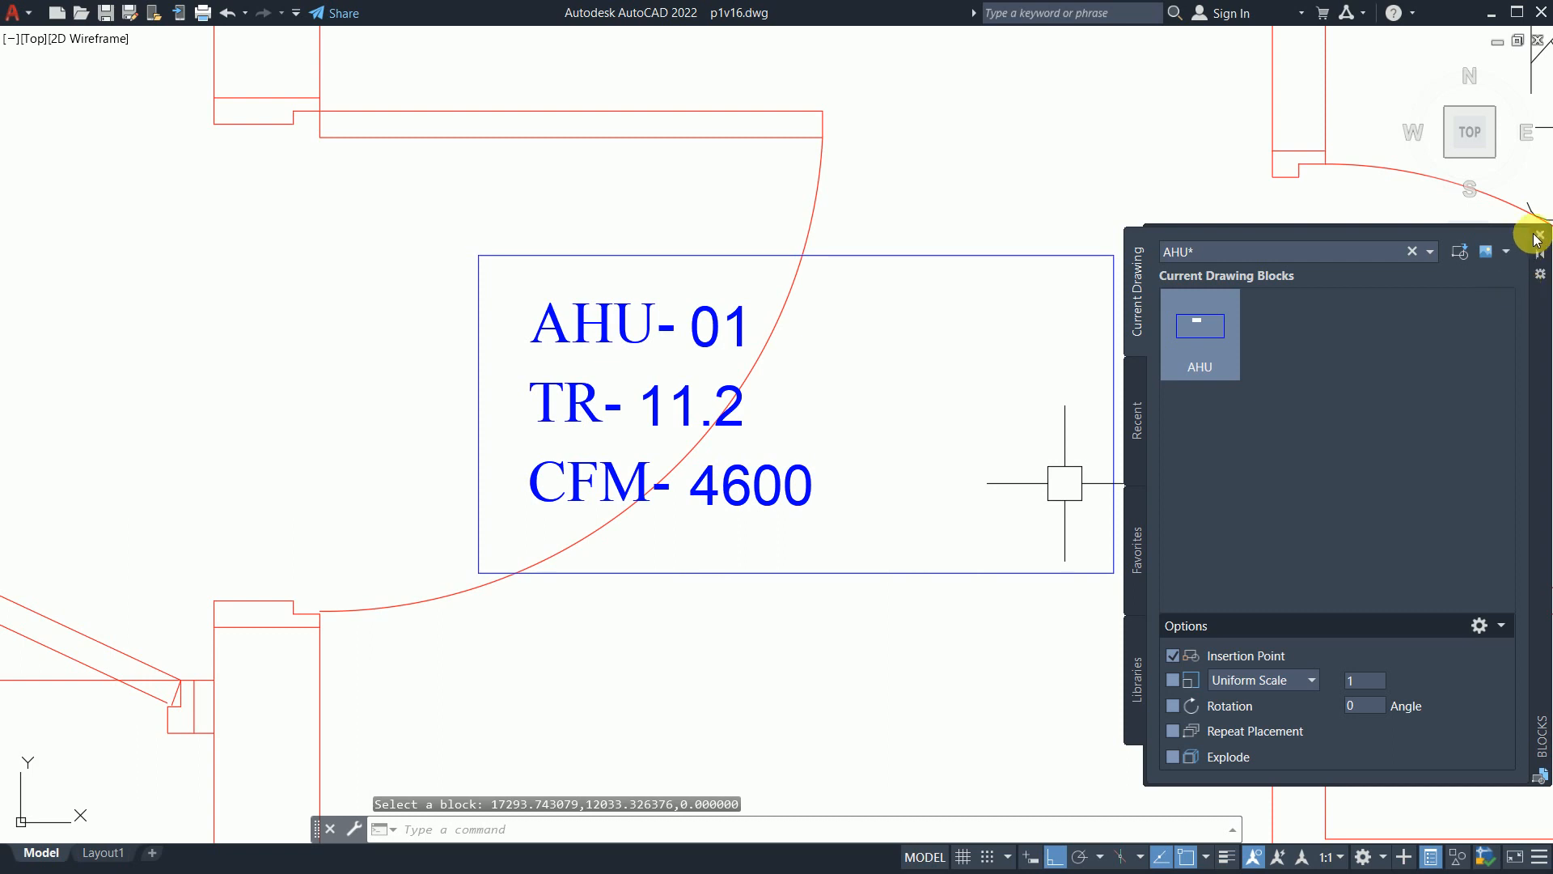
pyautogui.click(1536, 236)
pyautogui.scroll(-4, 964, 360)
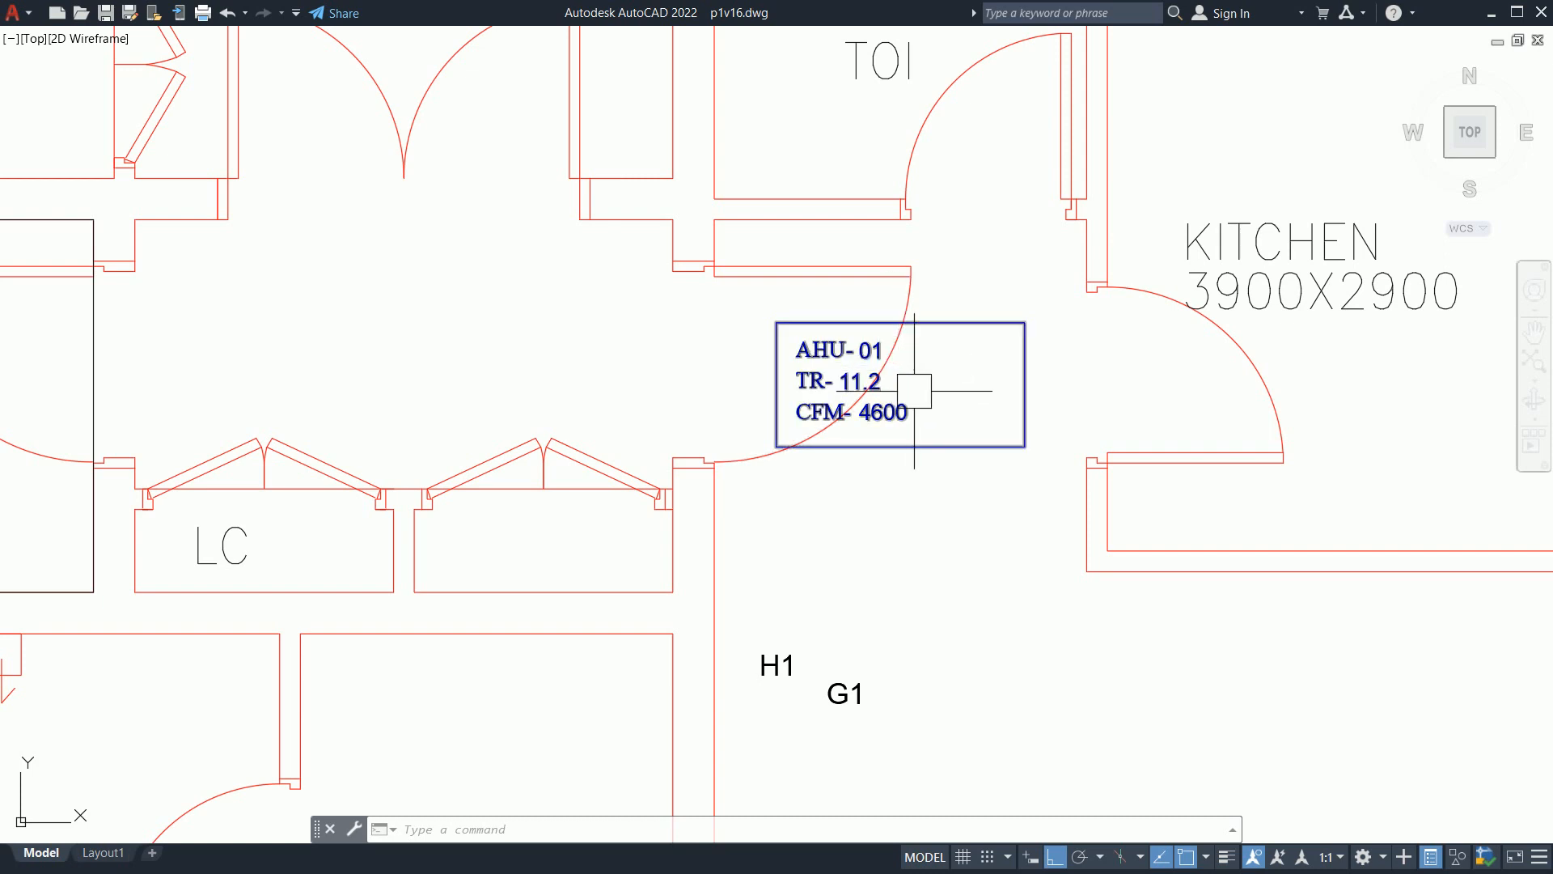
pyautogui.press('Escape')
pyautogui.press('Escape')
pyautogui.scroll(-4, 898, 356)
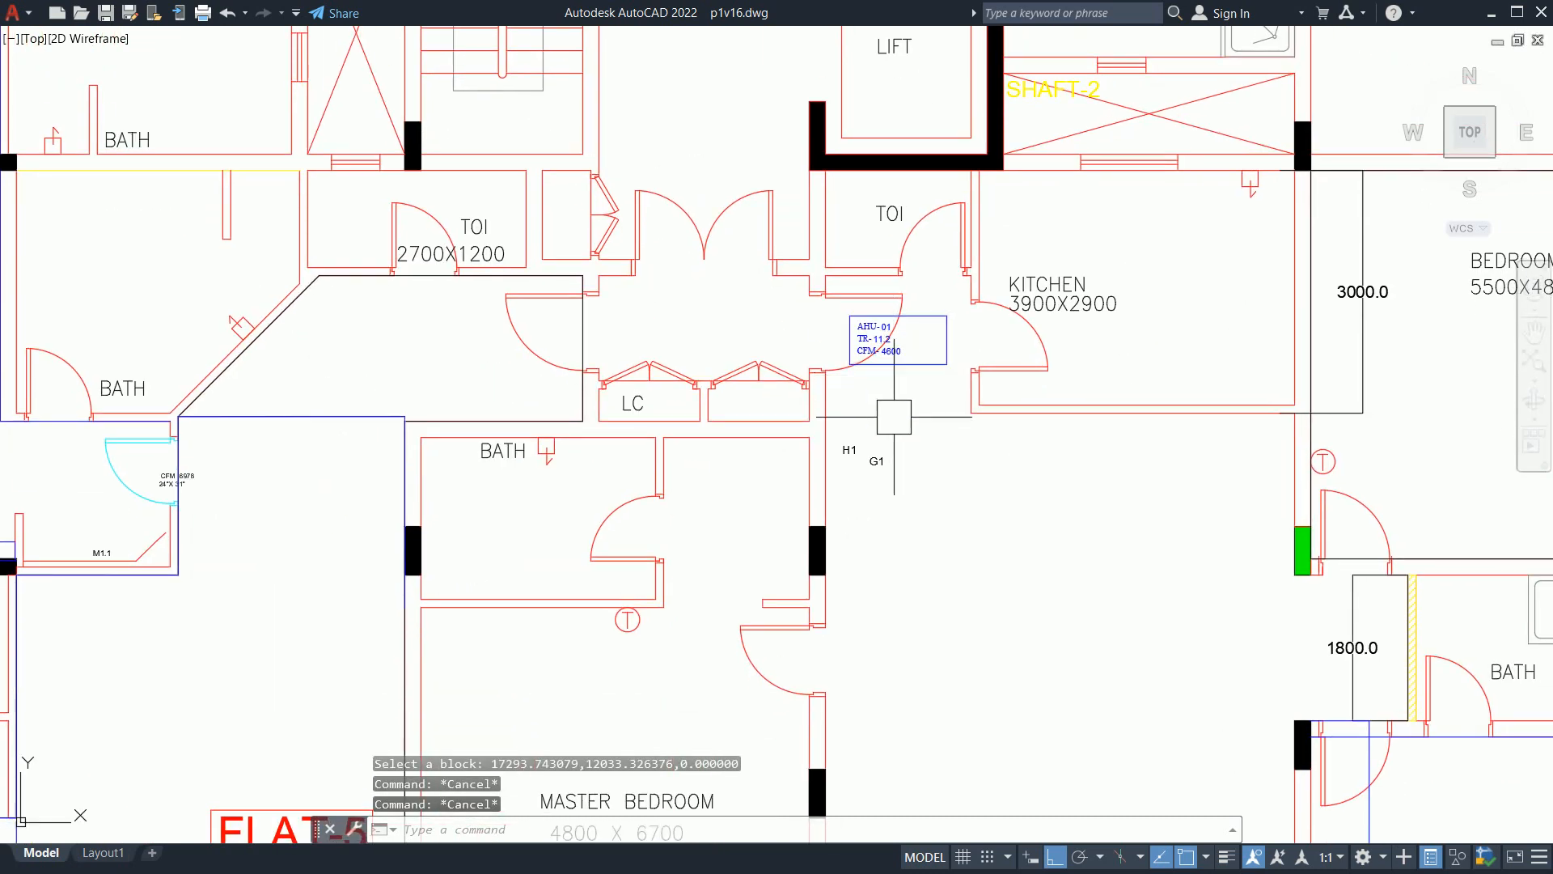
pyautogui.scroll(4, 899, 368)
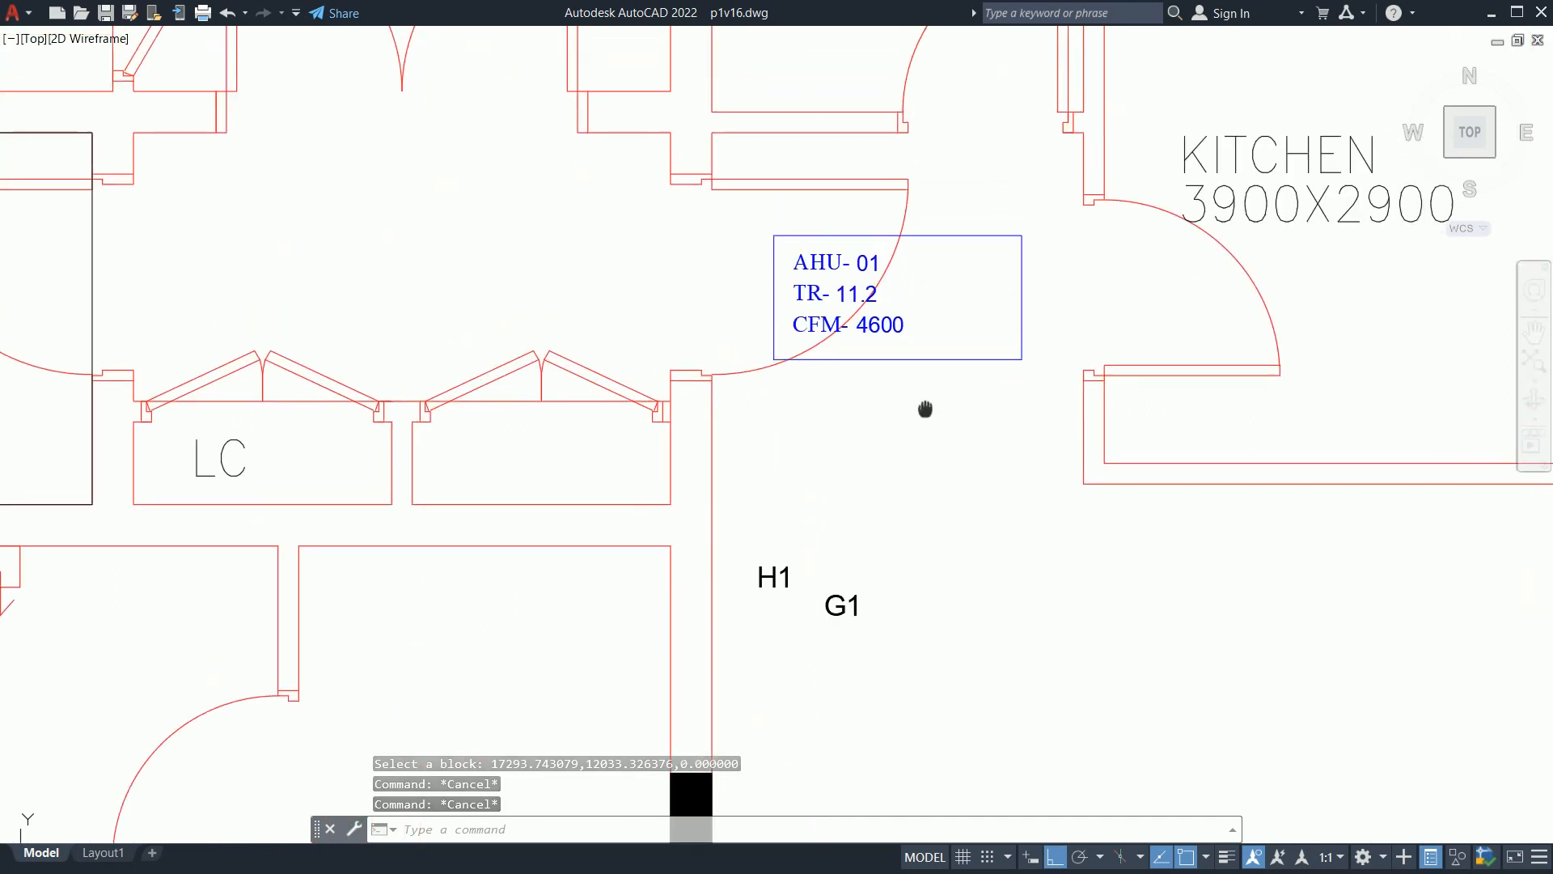
pyautogui.press('Escape')
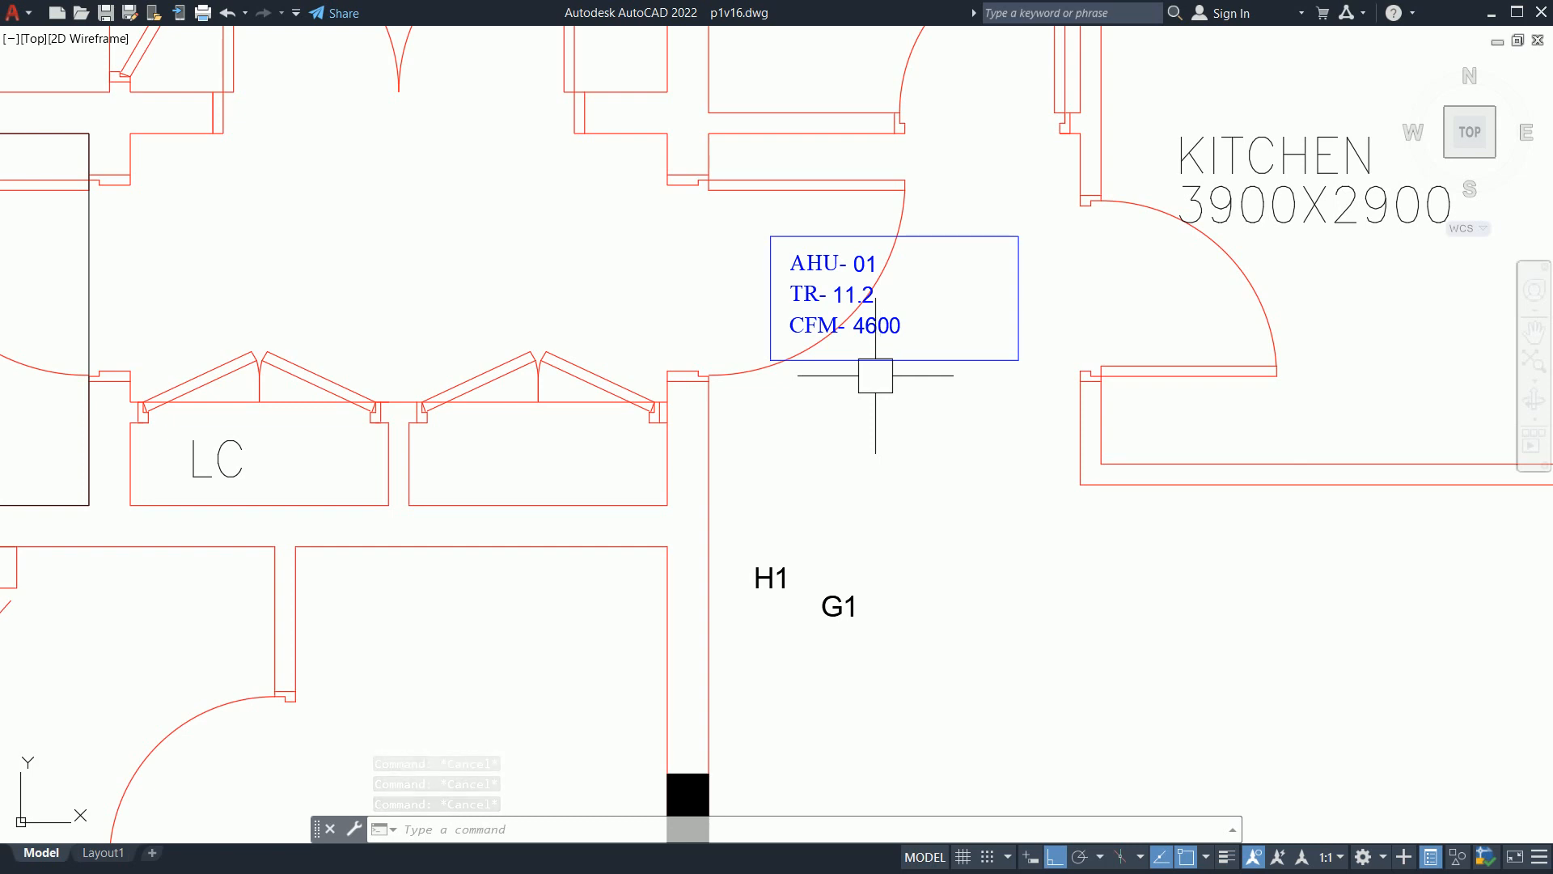
# Step: Create a new layer named M-HVAC-SAD in the layer manager
pyautogui.write('LA')
pyautogui.press('Return')
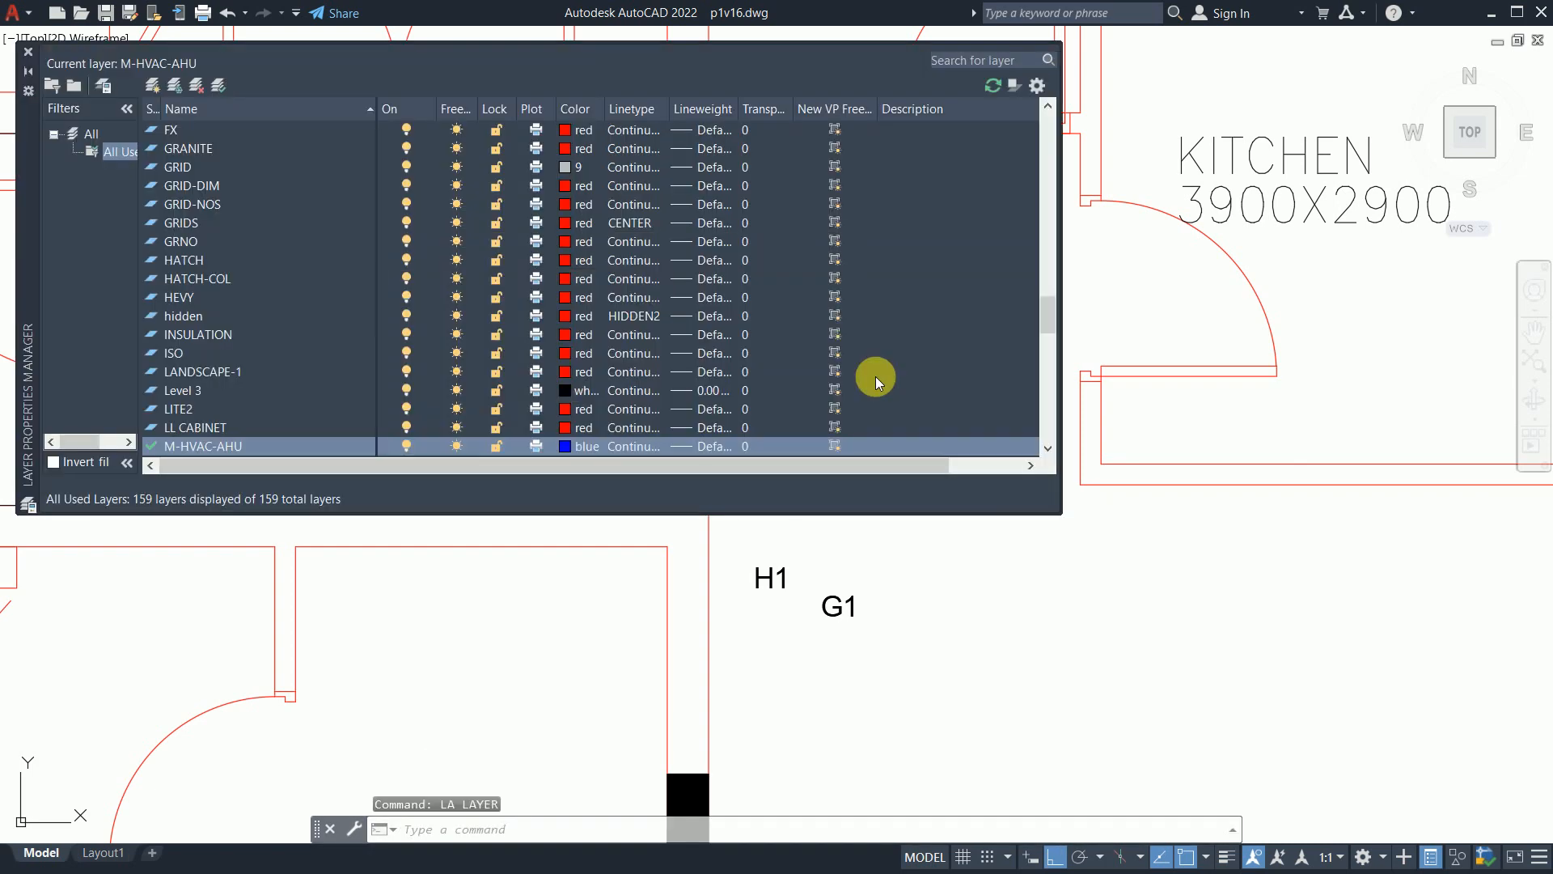
pyautogui.click(152, 85)
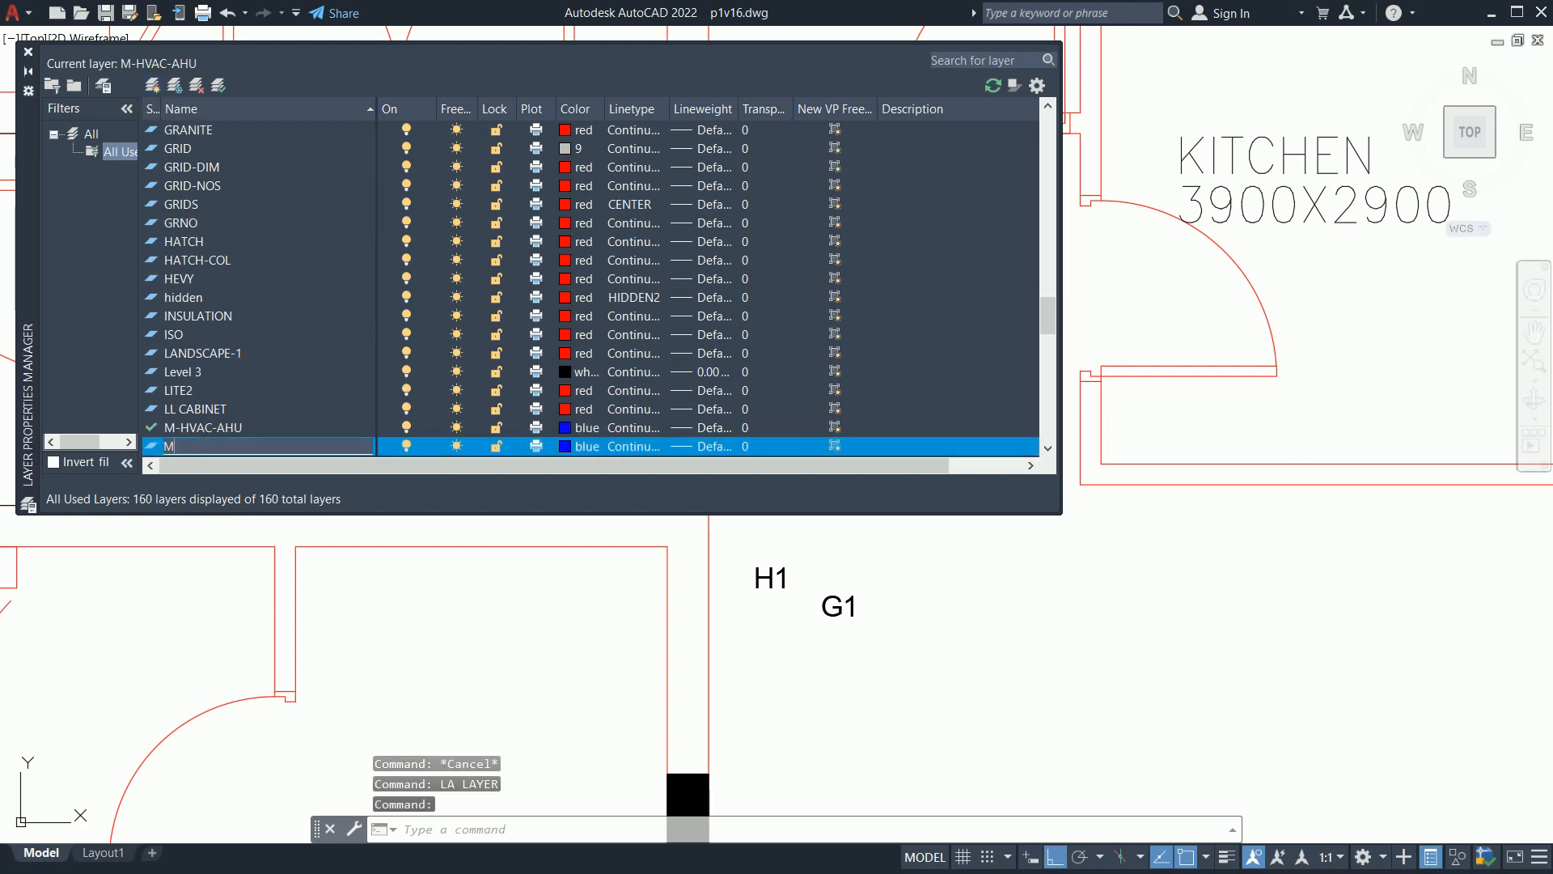
pyautogui.write('M-')
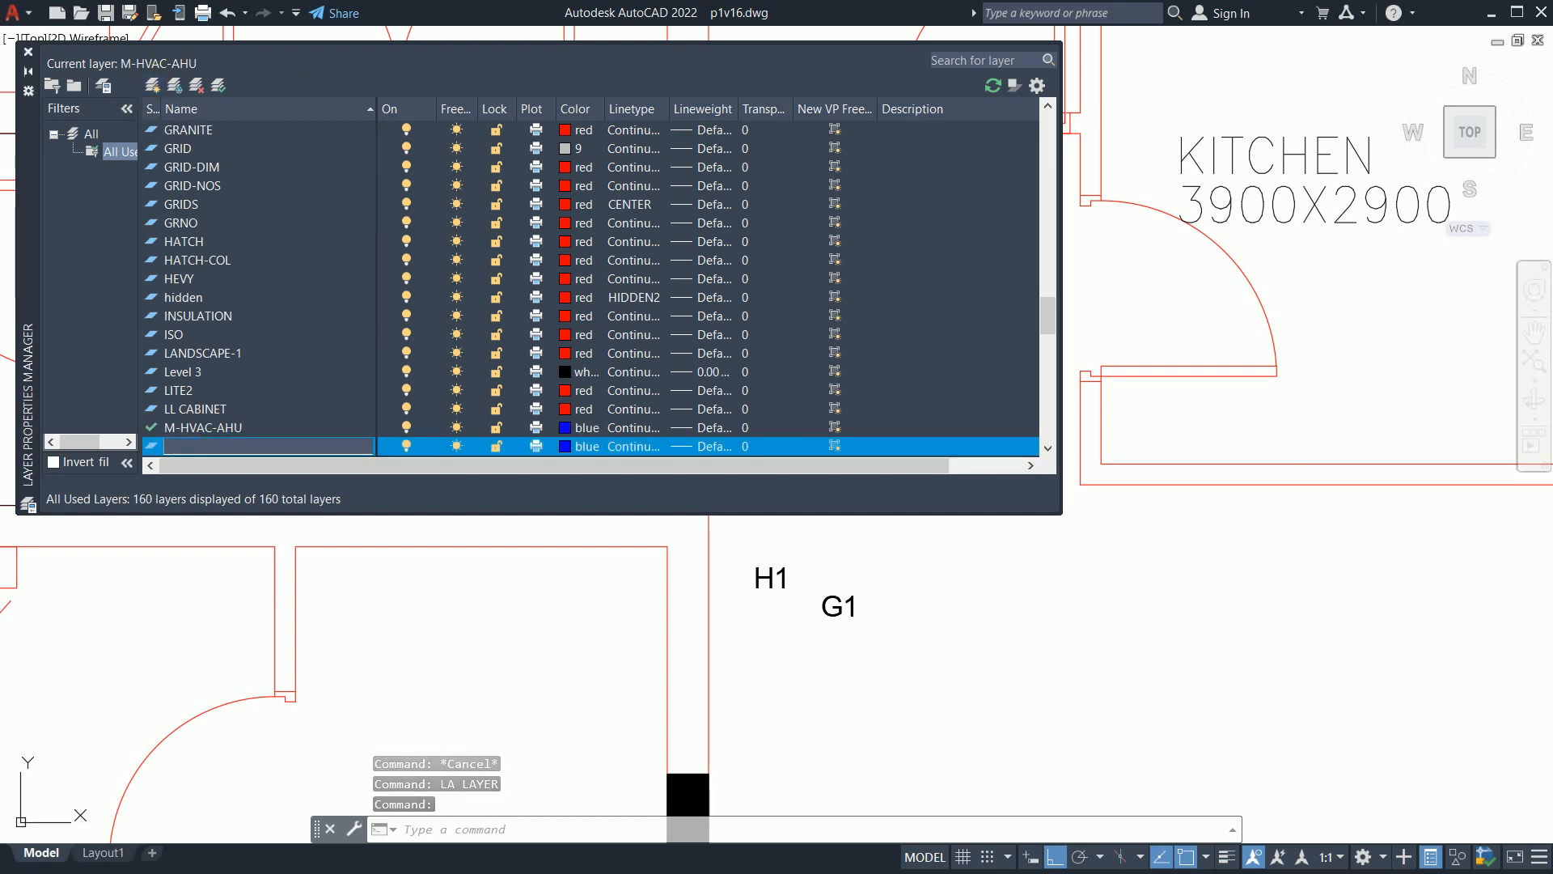
pyautogui.write('HVAC-SAD')
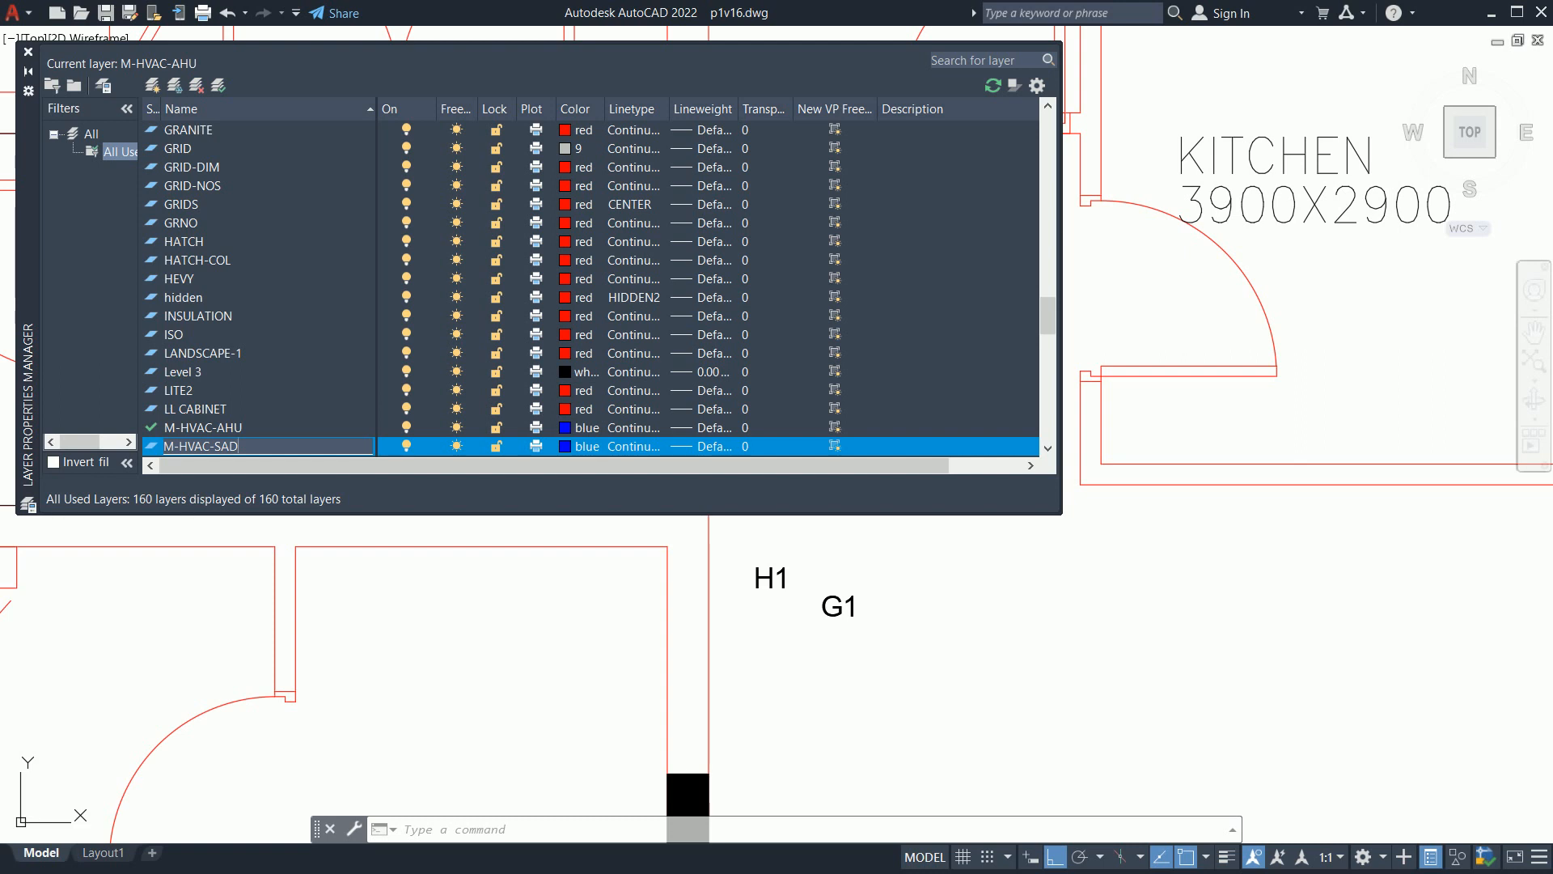
# Step: Set the M-HVAC-SAD layer's colour to green, make it the current layer and close the layer manager
pyautogui.click(565, 445)
pyautogui.click(644, 468)
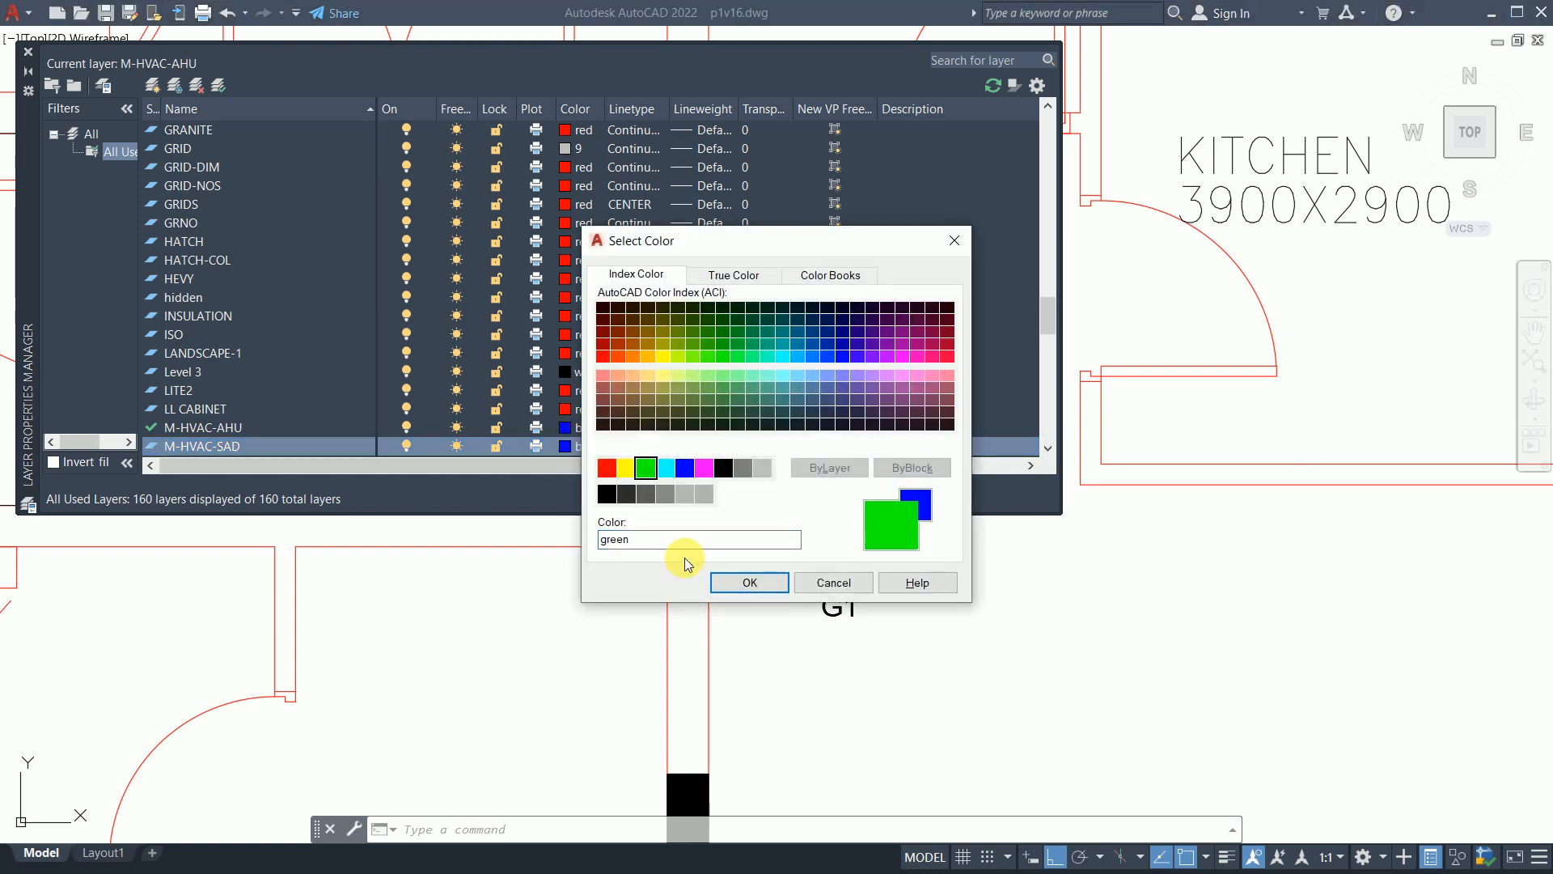
pyautogui.click(750, 582)
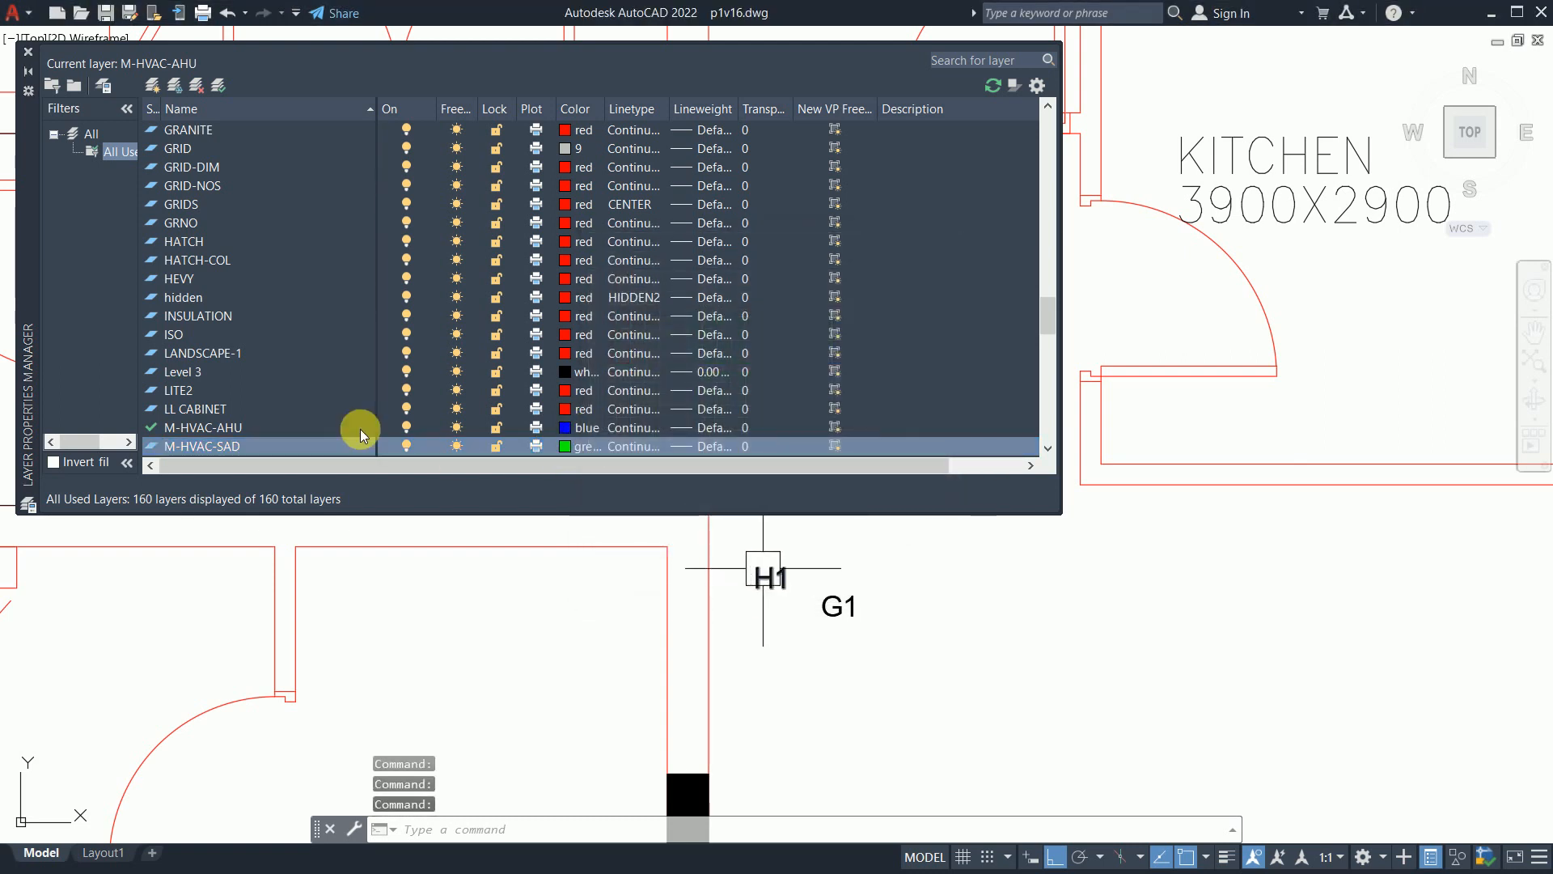
pyautogui.doubleClick(240, 444)
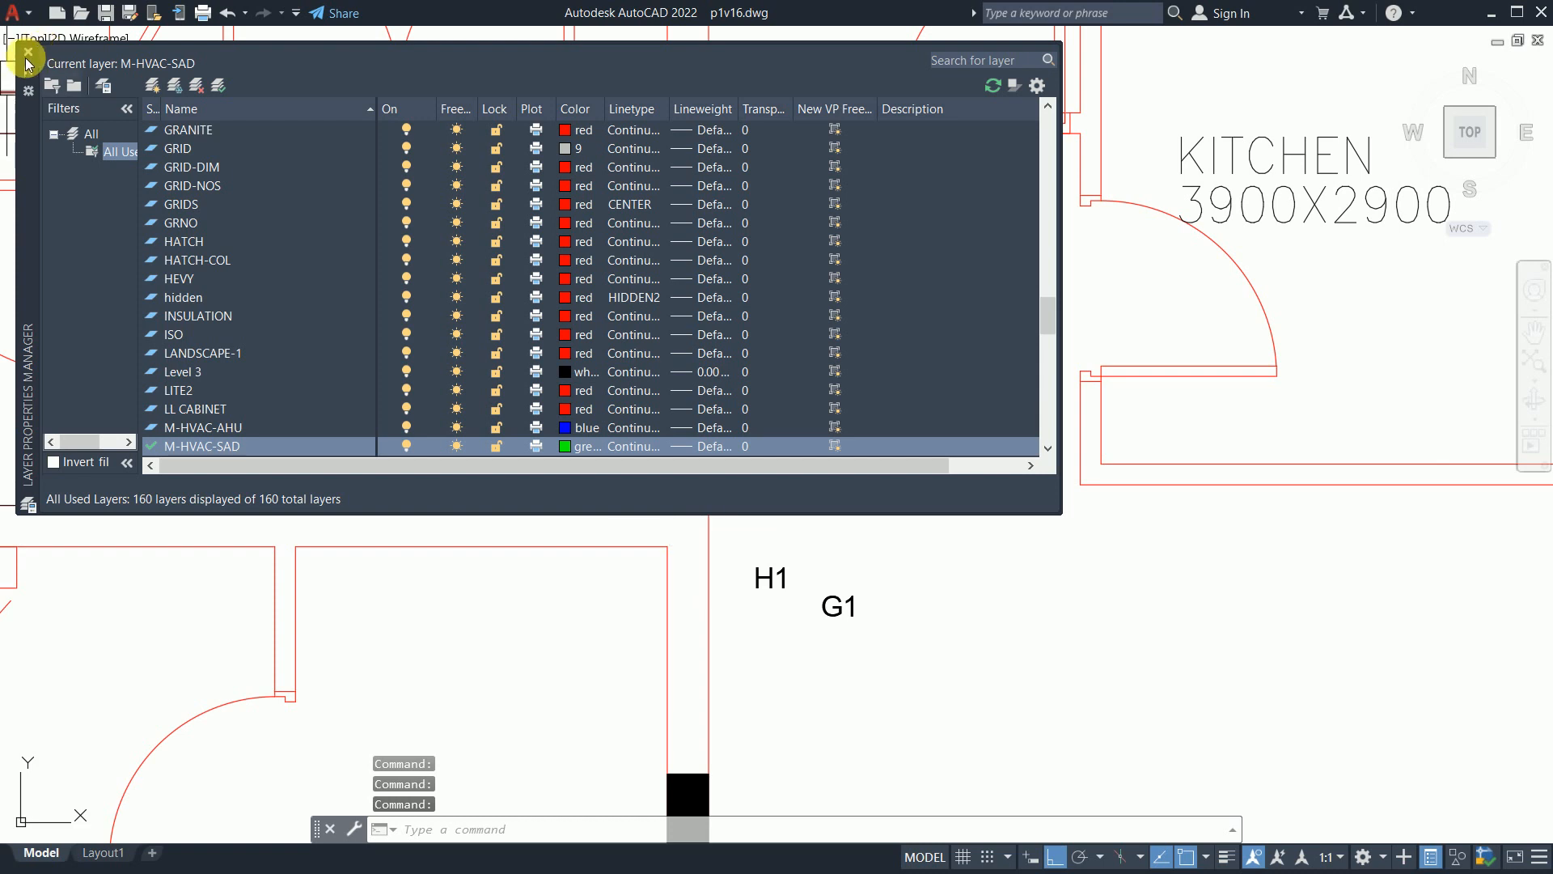
pyautogui.click(28, 52)
# Step: Draw a polyline from the AHU block's lower edge down, across into Bedroom 2, and about 5050 straight down into Bedroom 1
pyautogui.scroll(-4, 643, 465)
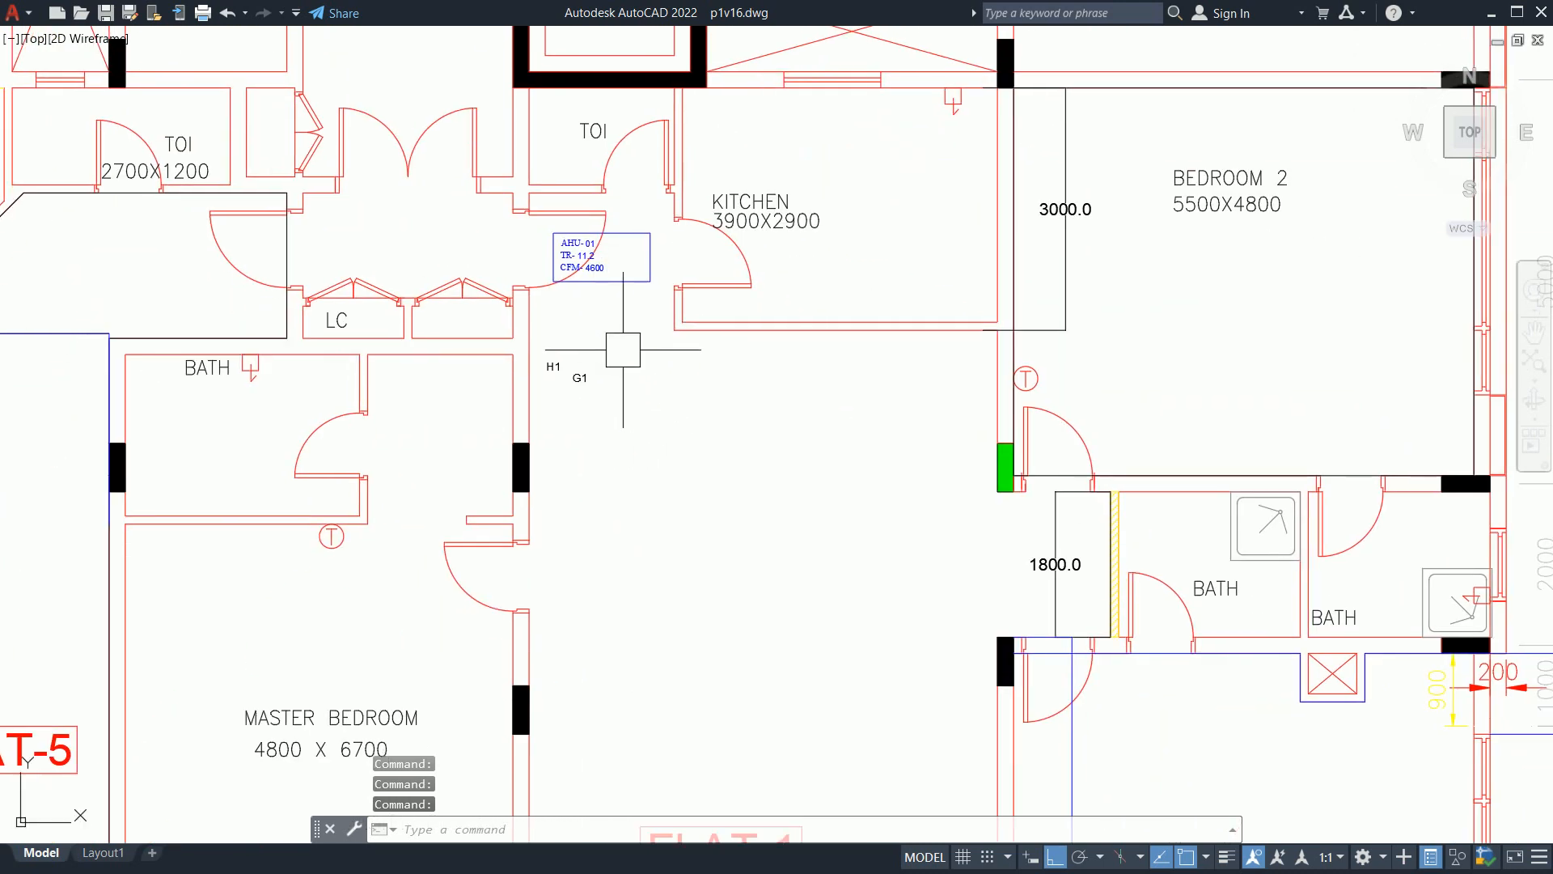
pyautogui.scroll(-2, 623, 349)
pyautogui.write('pl')
pyautogui.press('Return')
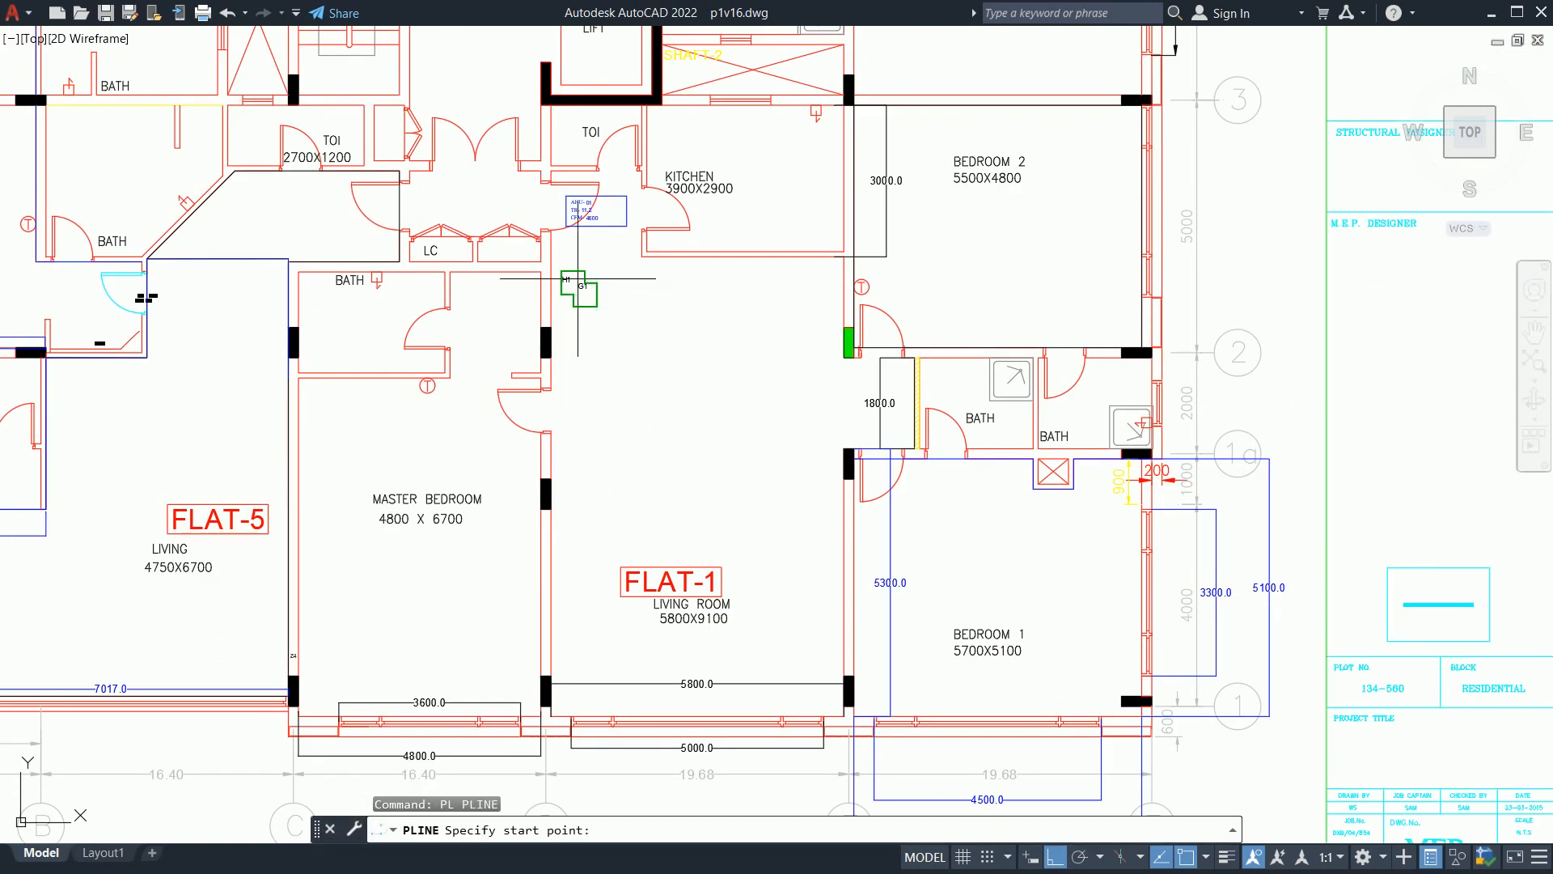
pyautogui.scroll(3, 597, 217)
pyautogui.click(582, 250)
pyautogui.scroll(-2, 566, 459)
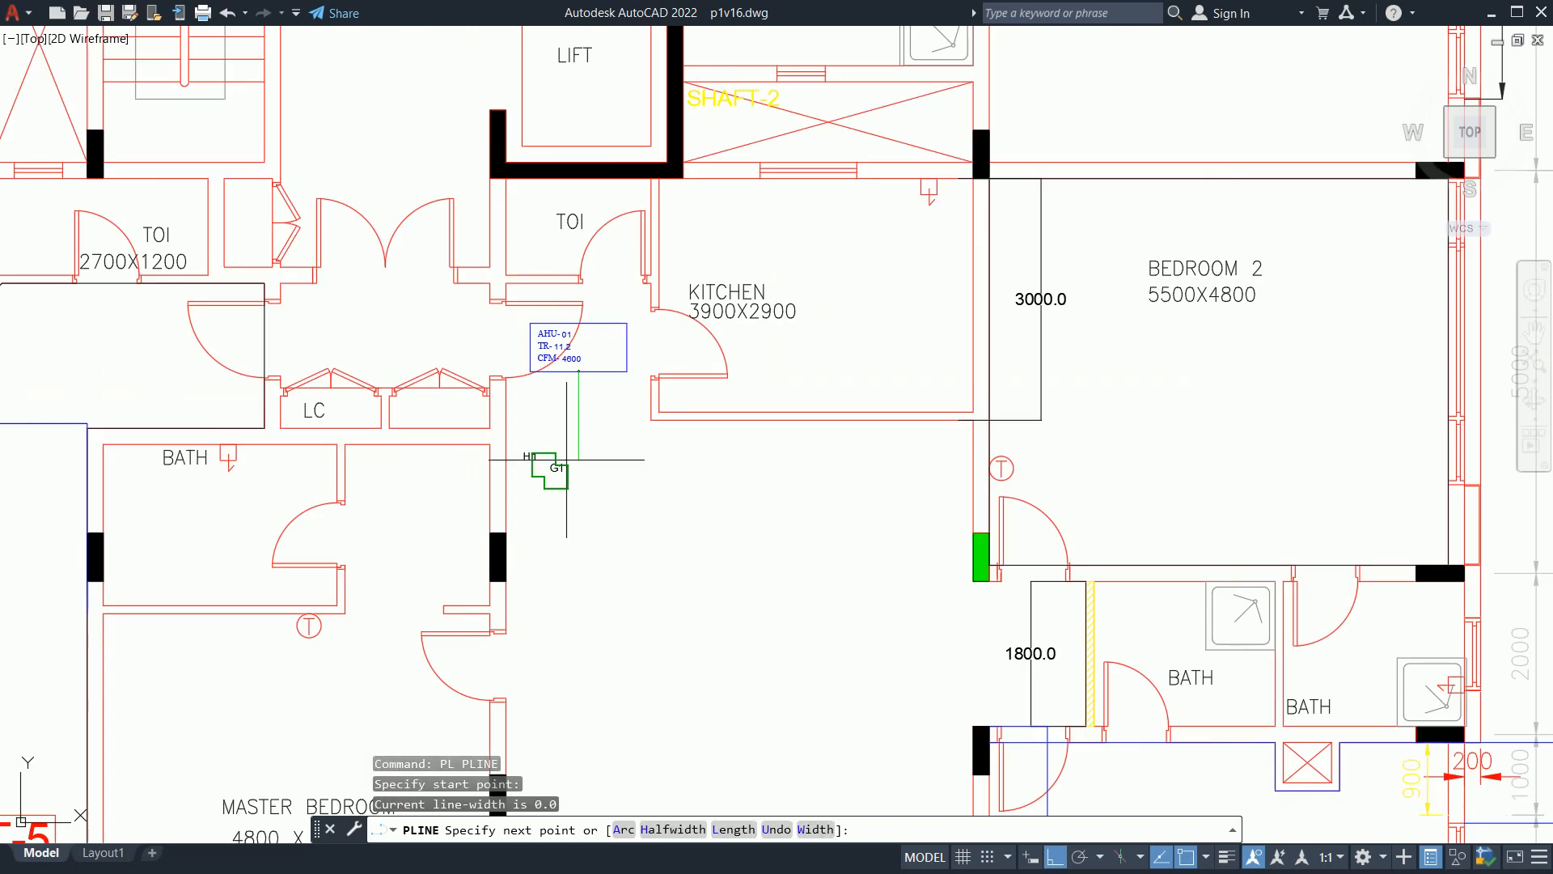
pyautogui.moveTo(567, 460); pyautogui.dragTo(549, 246, button='middle')
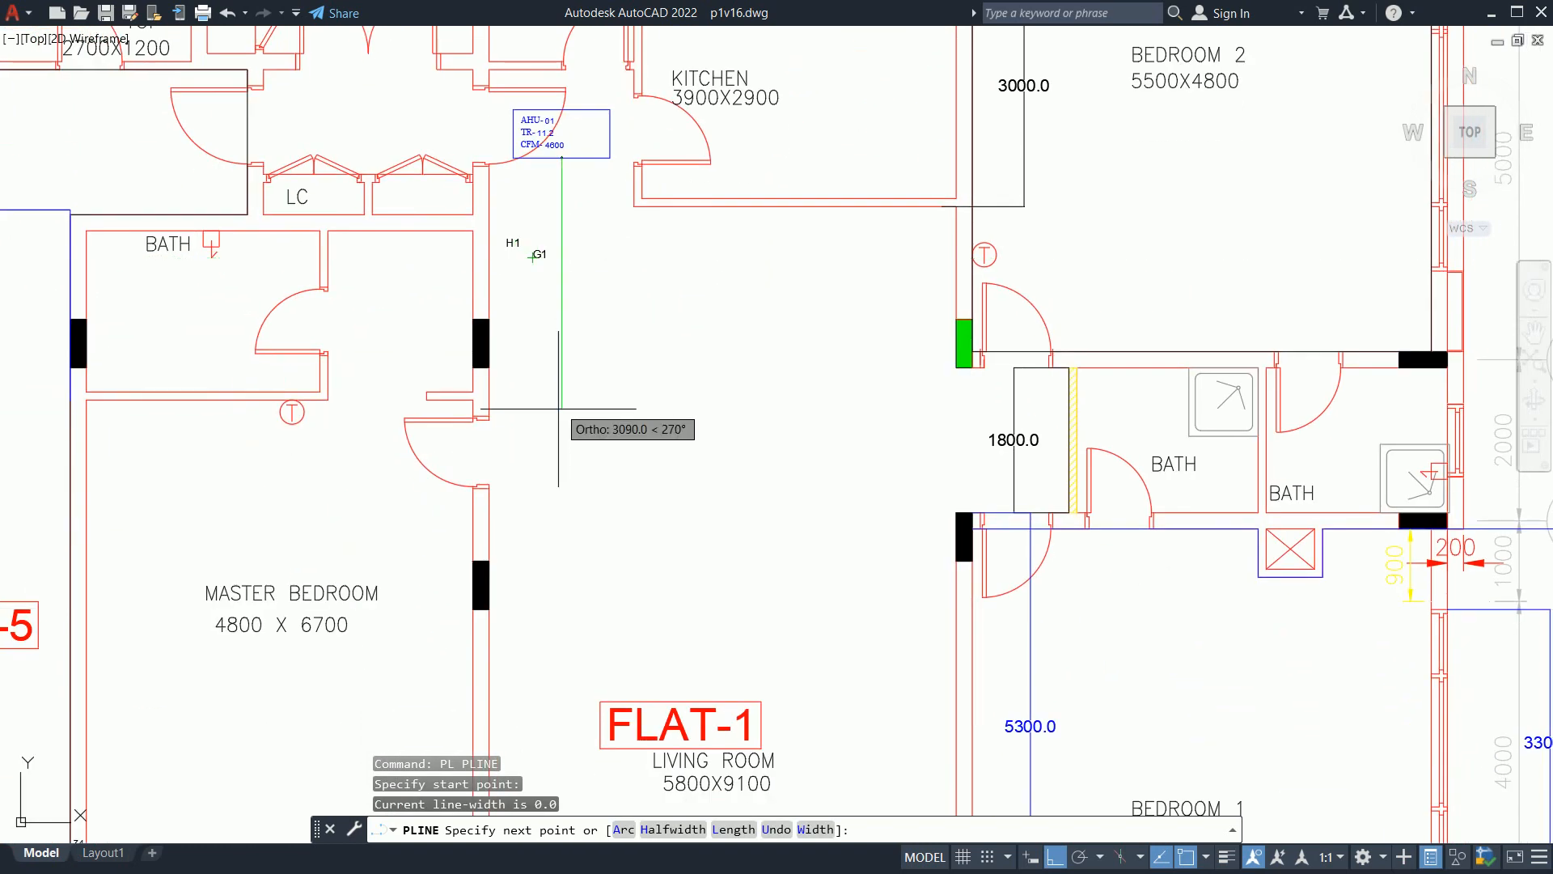
pyautogui.click(575, 293)
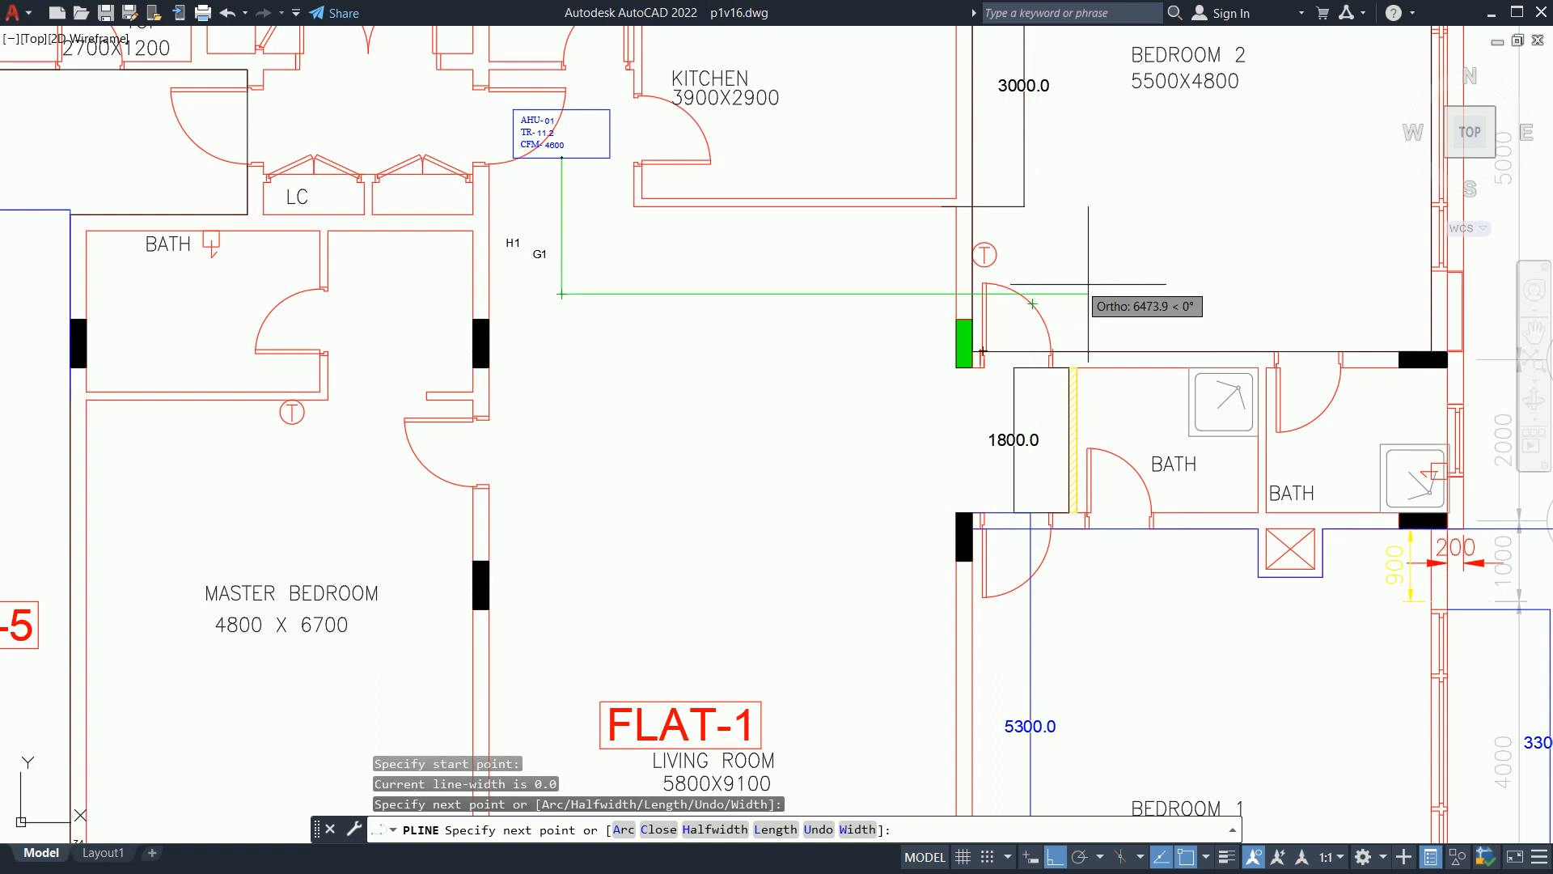
pyautogui.click(1129, 294)
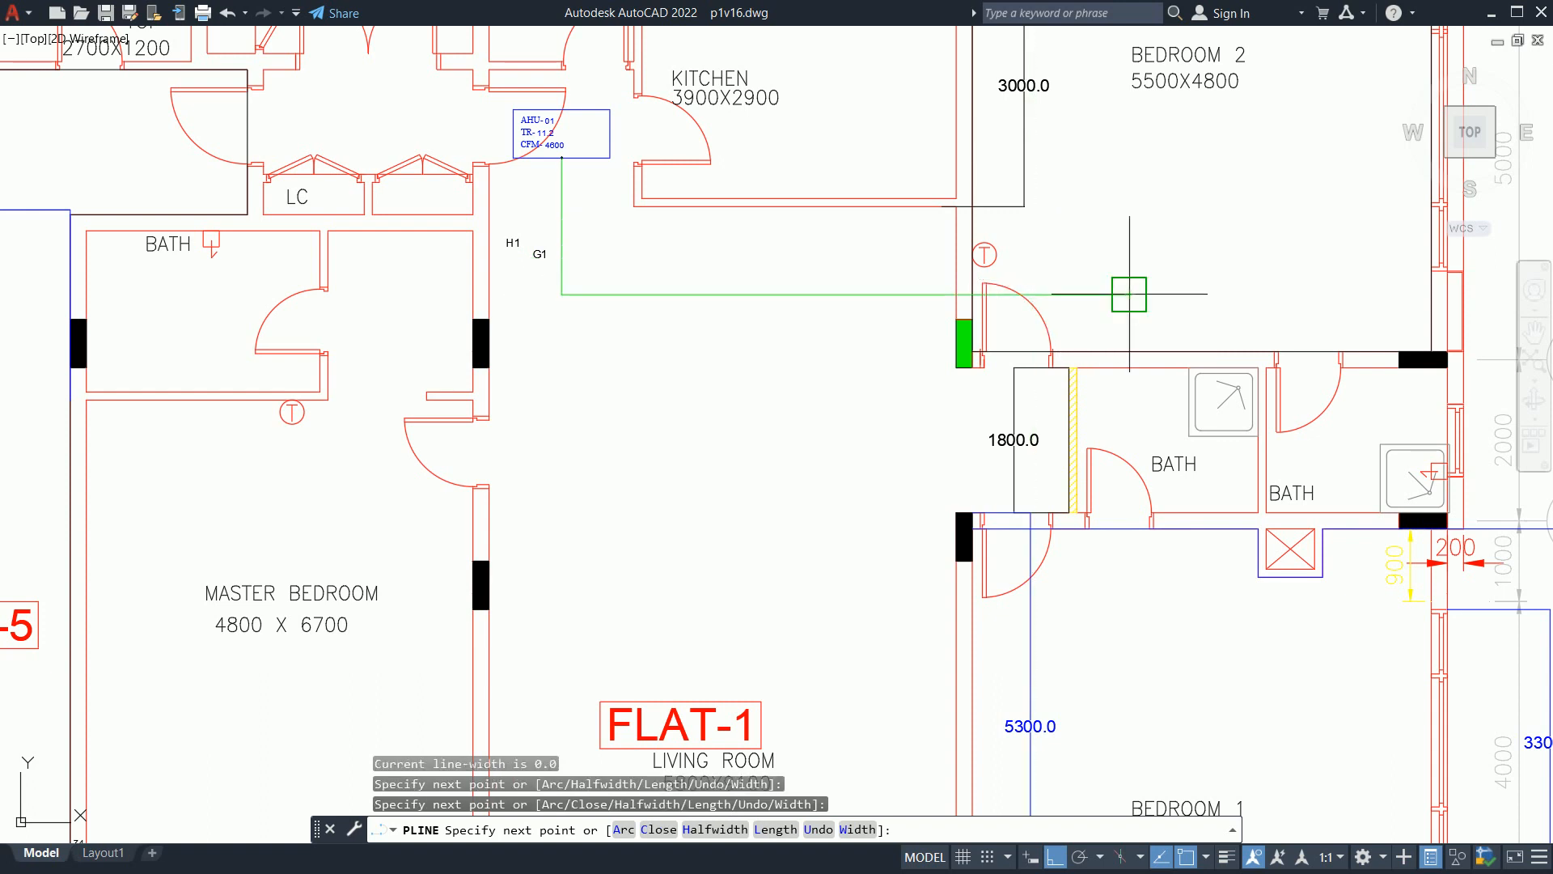
pyautogui.moveTo(1128, 598); pyautogui.dragTo(1088, 397, button='middle')
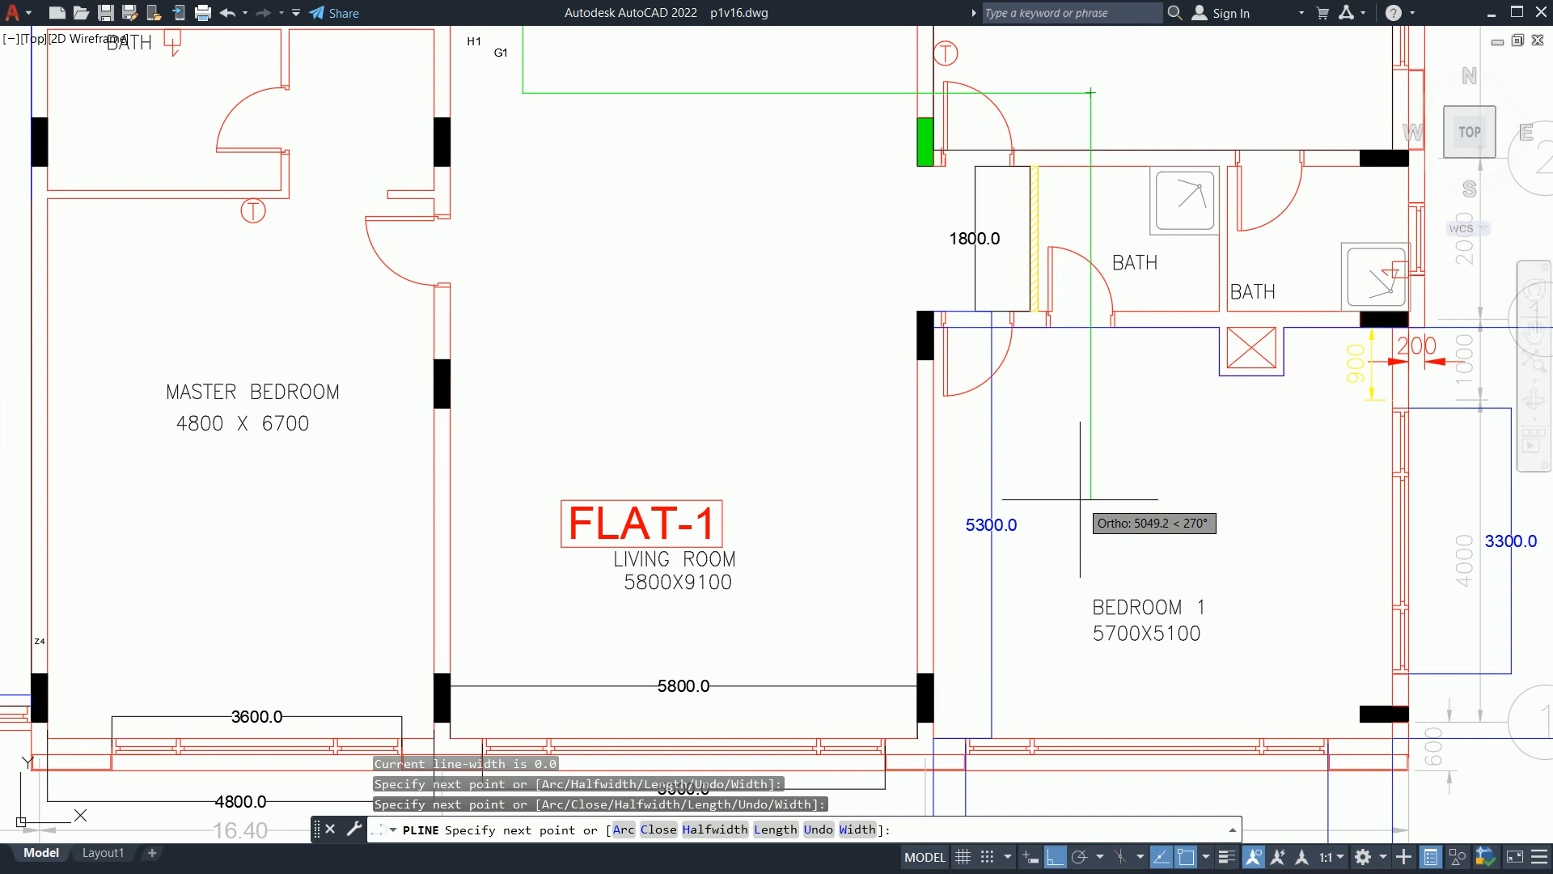
pyautogui.click(1080, 499)
pyautogui.press('Escape')
pyautogui.press('Escape')
# Step: Draw a branch polyline from the main run's first corner straight down, then left through the wall into the Master Bedroom
pyautogui.moveTo(1061, 478); pyautogui.dragTo(1122, 524, button='middle')
pyautogui.press('space')
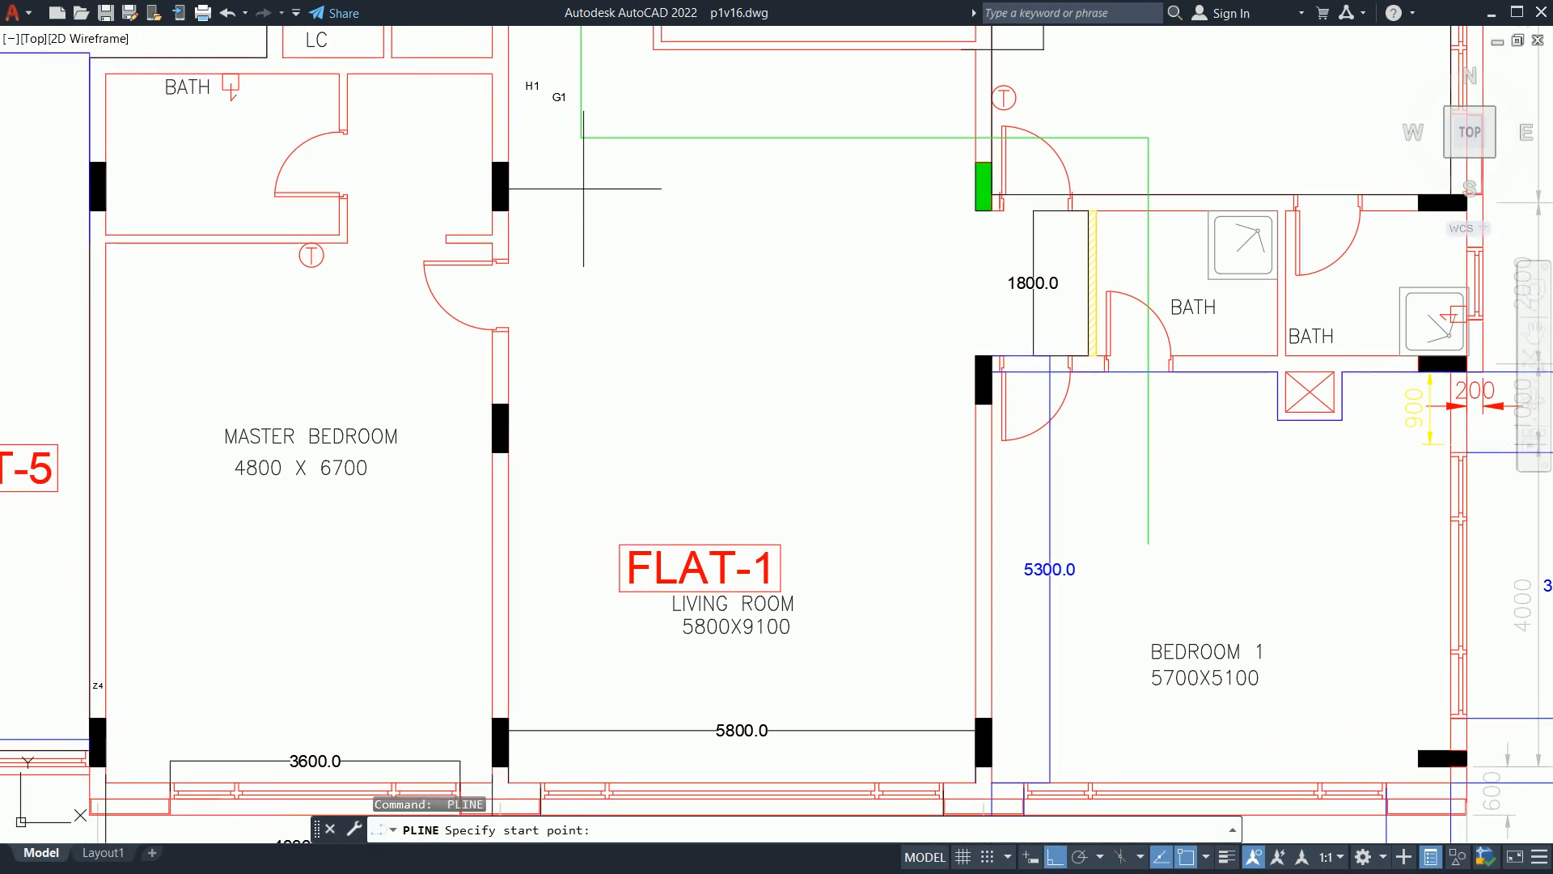
pyautogui.click(580, 137)
pyautogui.moveTo(610, 388); pyautogui.dragTo(626, 315, button='middle')
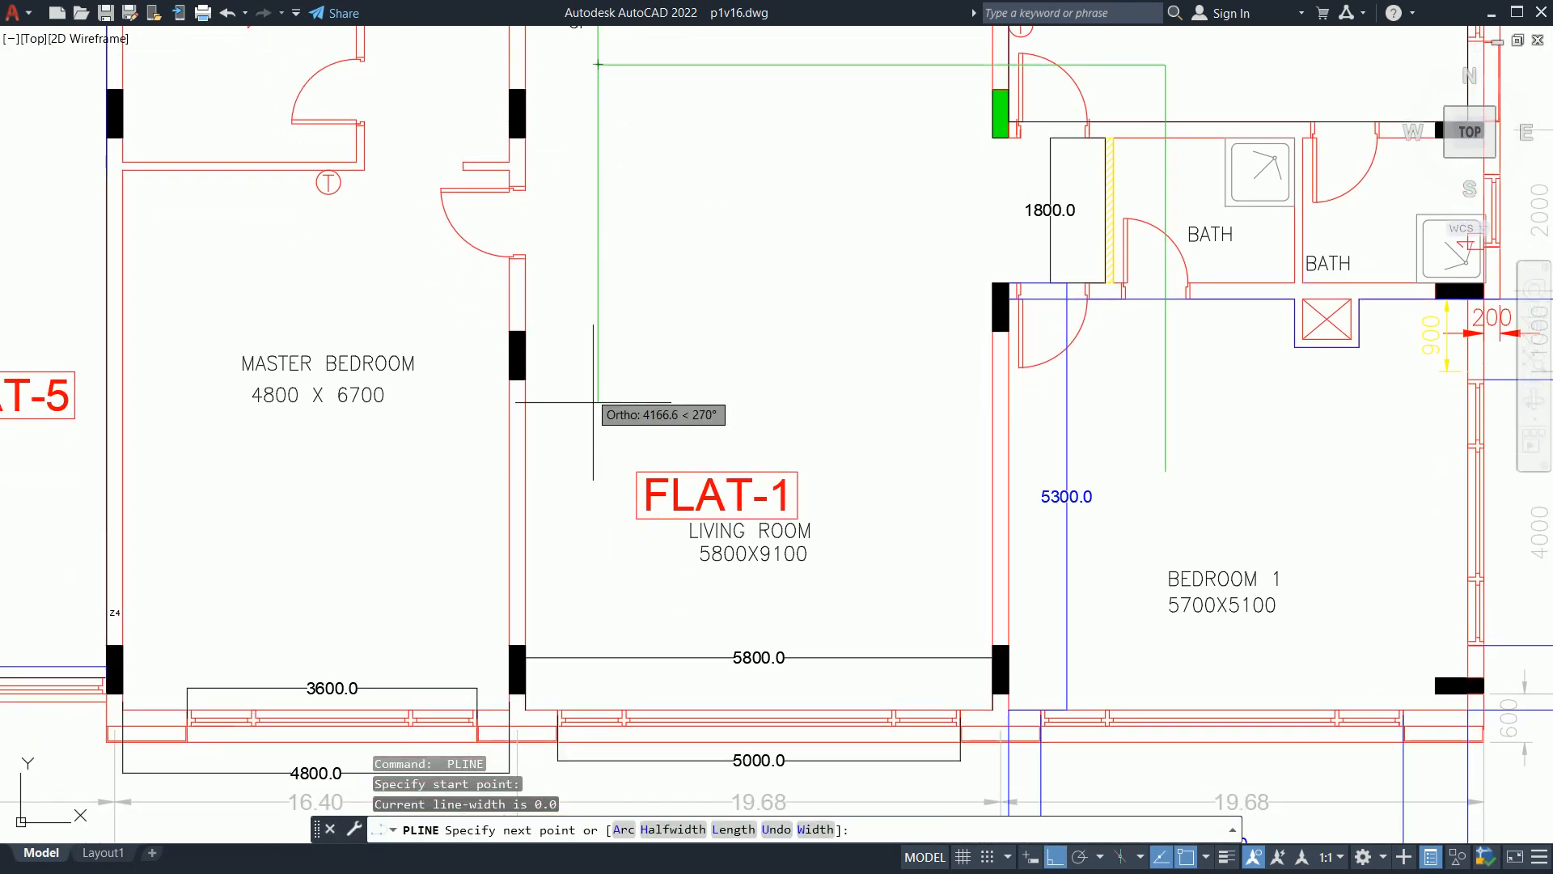
pyautogui.click(570, 287)
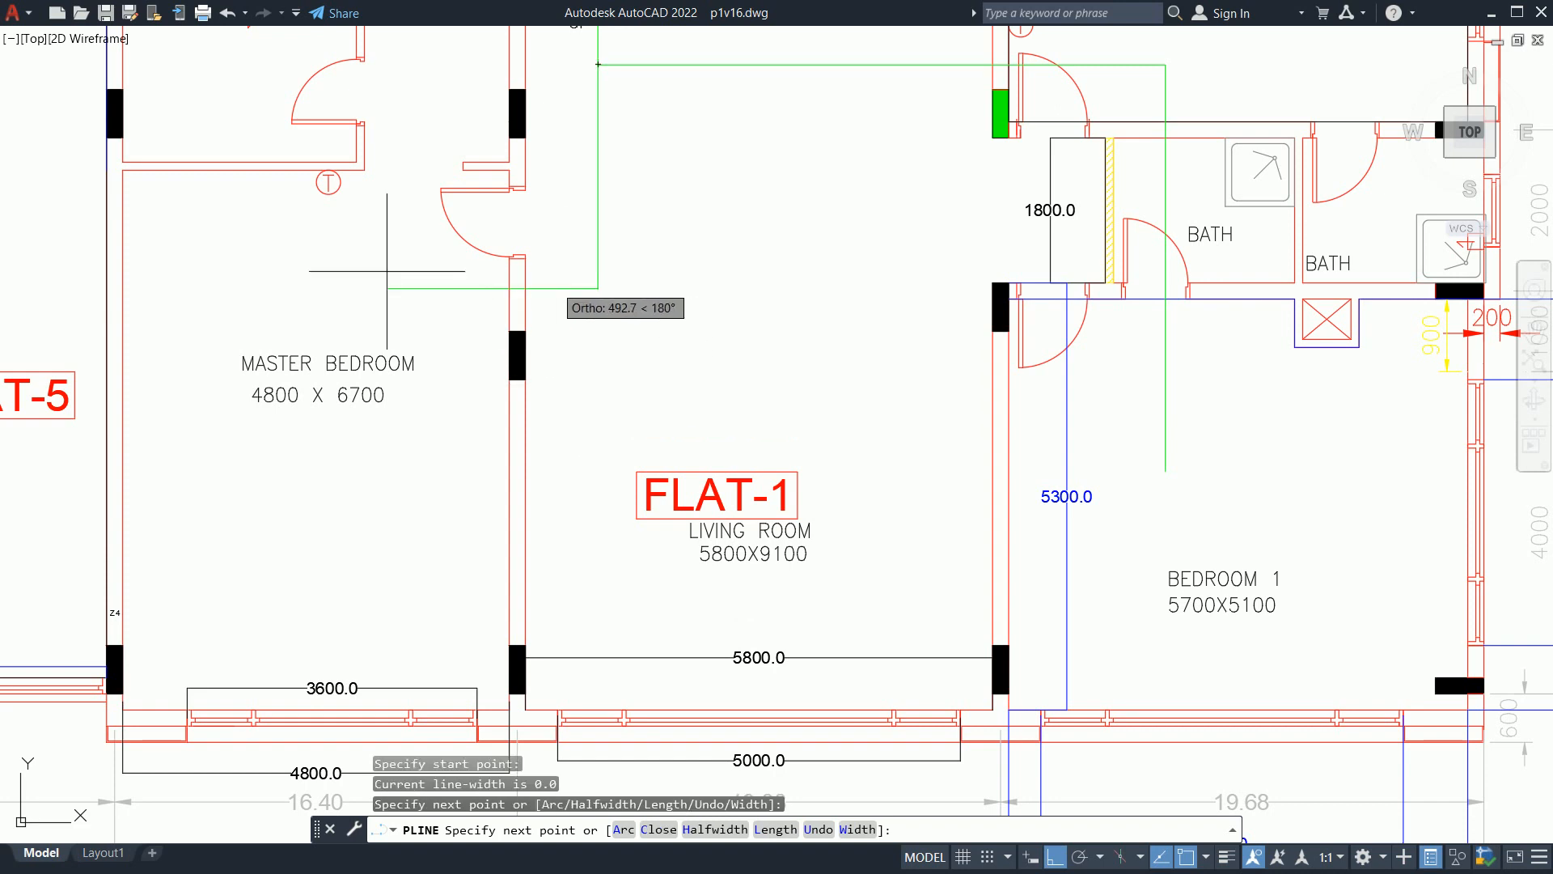
pyautogui.click(441, 282)
pyautogui.press('Return')
pyautogui.moveTo(667, 220); pyautogui.dragTo(609, 313, button='middle')
# Step: Draw a vertical branch polyline from the main horizontal run down to just above the living room's FLAT-1 label
pyautogui.press('Return')
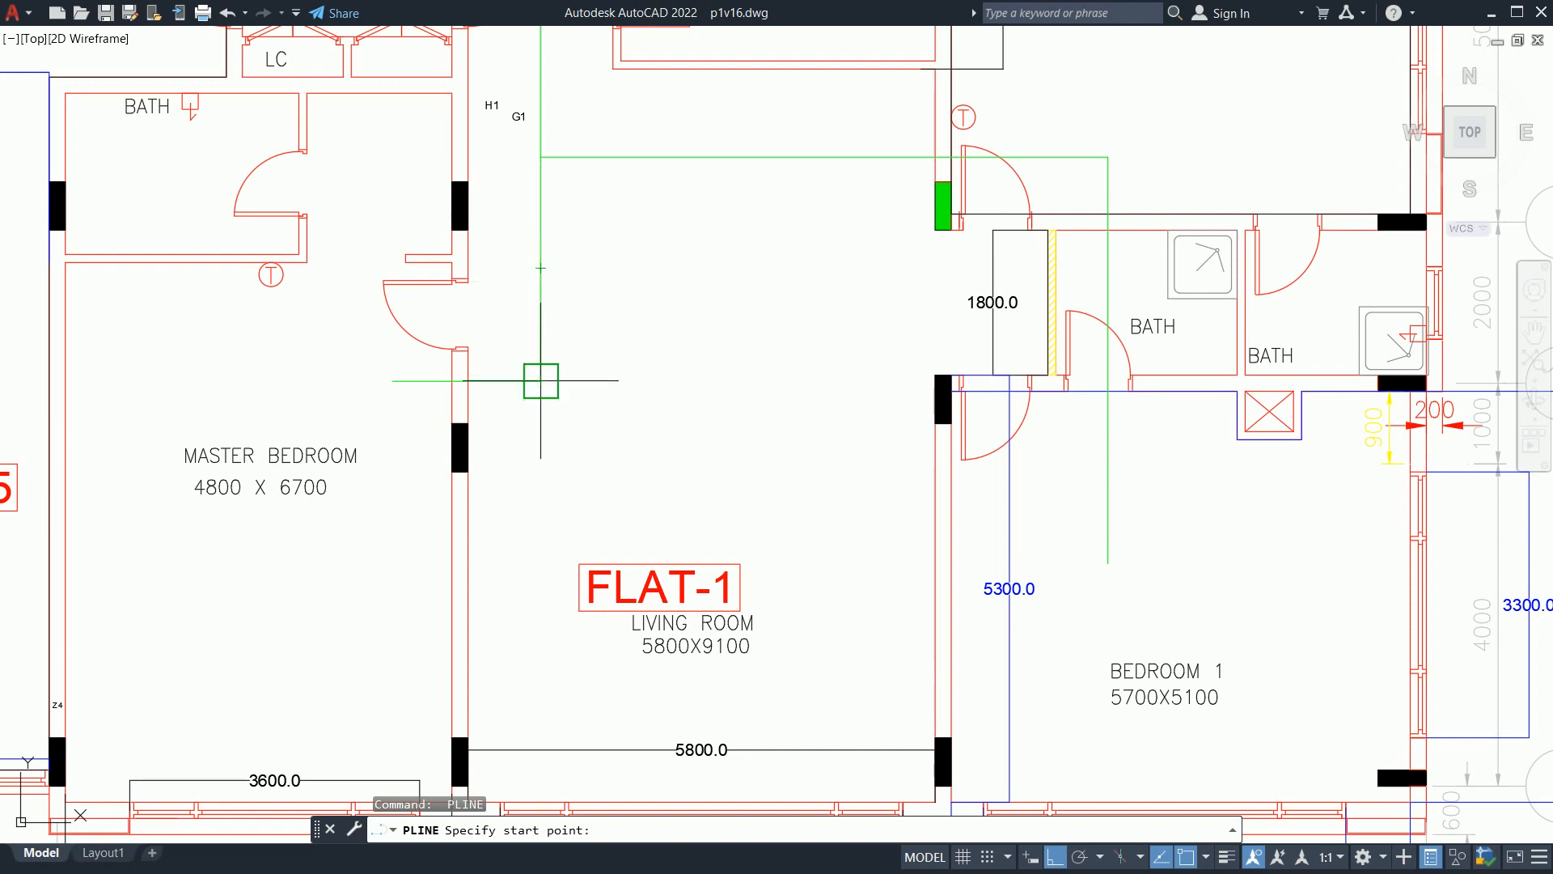
pyautogui.click(732, 163)
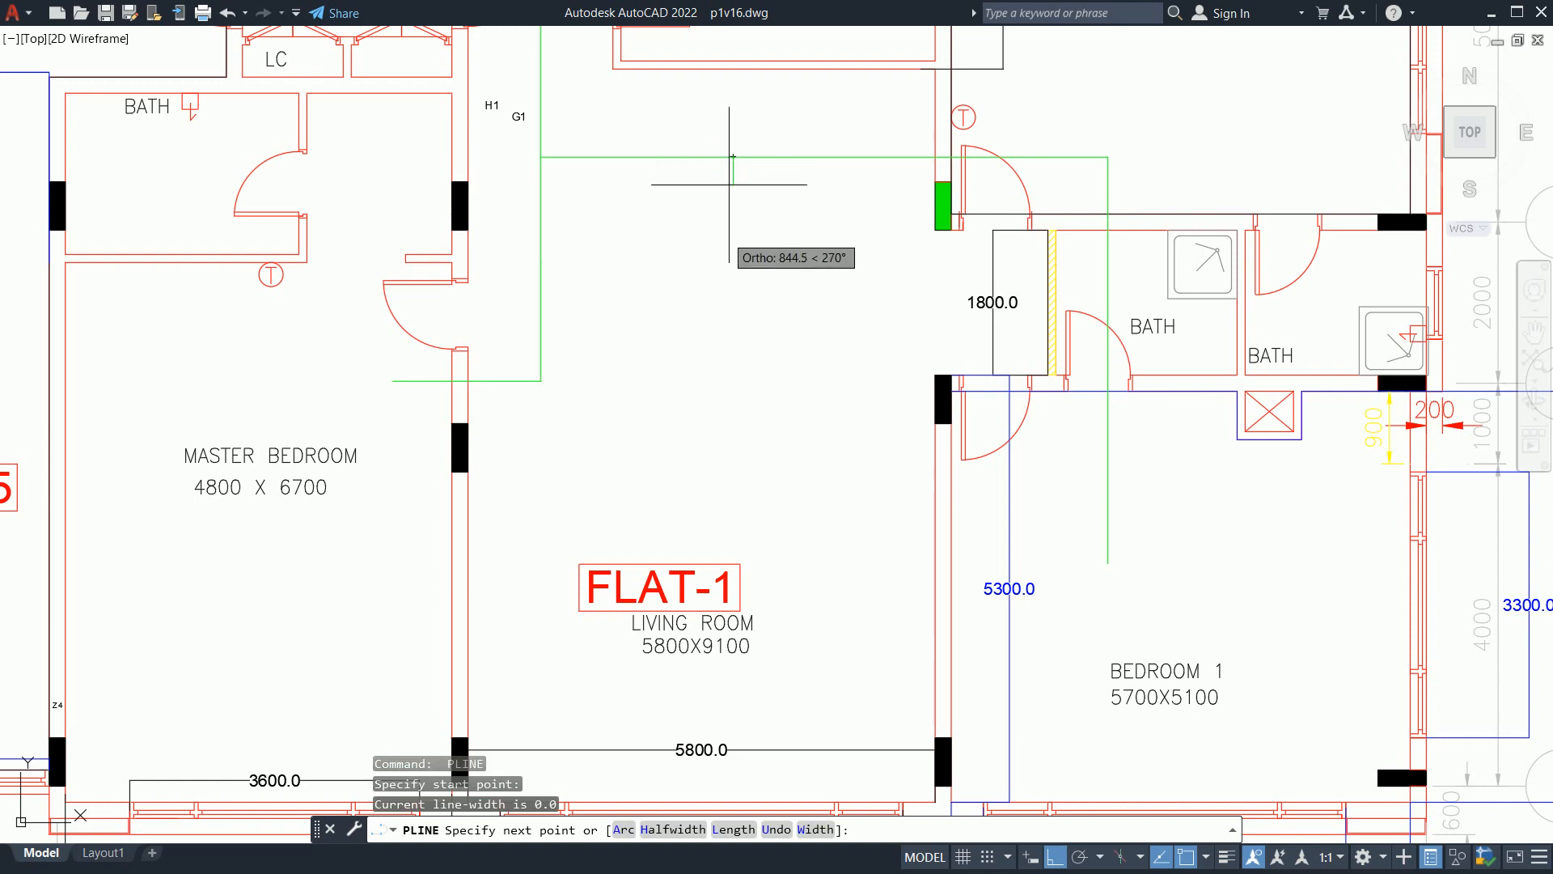
pyautogui.click(724, 495)
pyautogui.press('Escape')
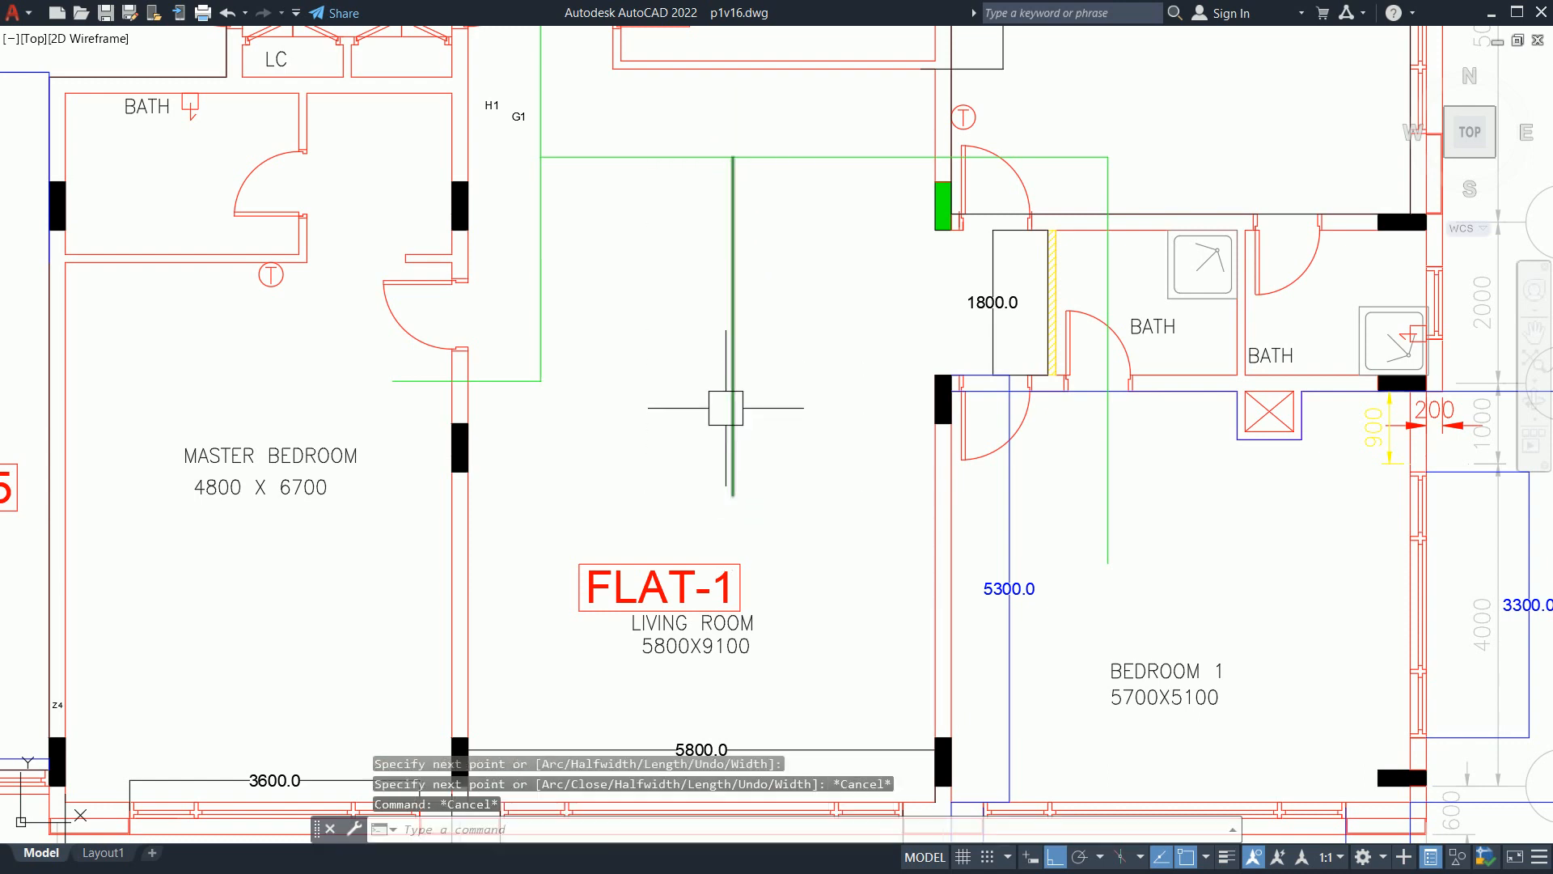
pyautogui.scroll(-2, 697, 561)
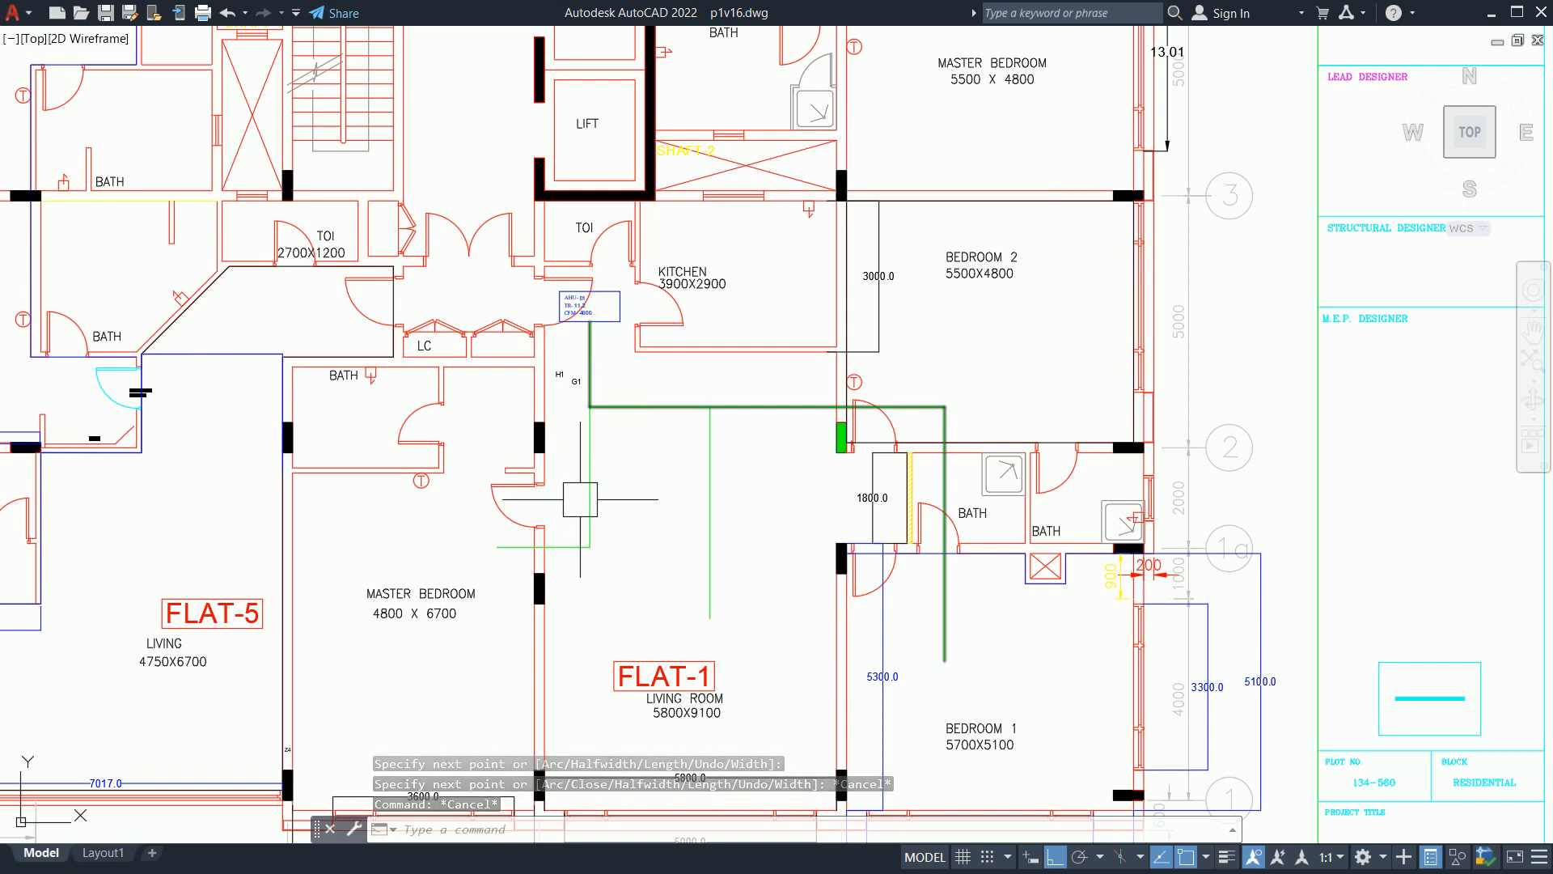
pyautogui.scroll(4, 583, 385)
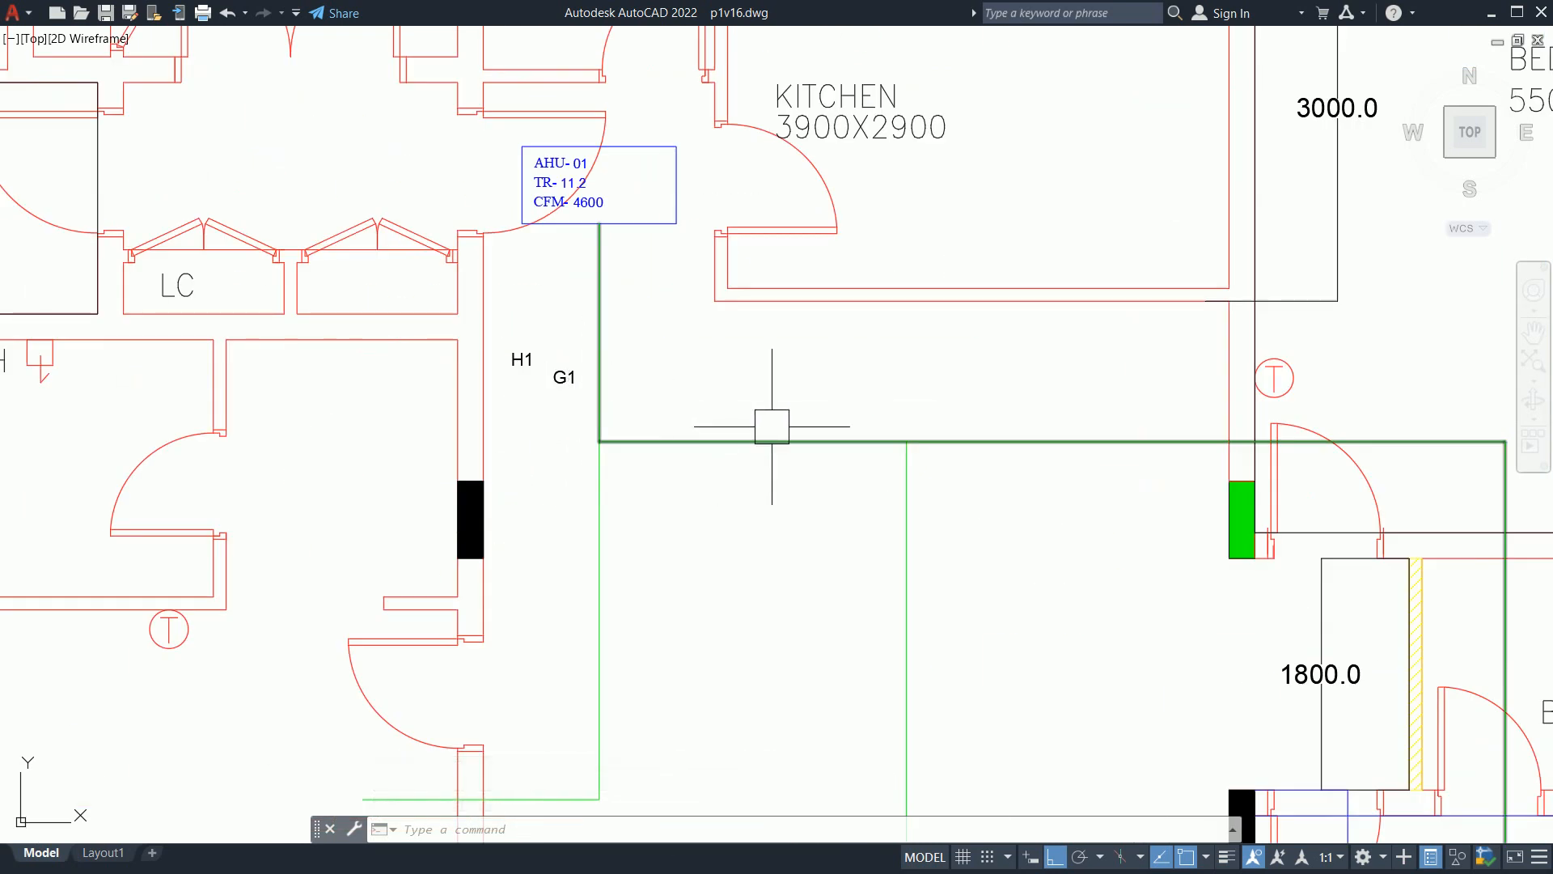
pyautogui.scroll(-4, 757, 428)
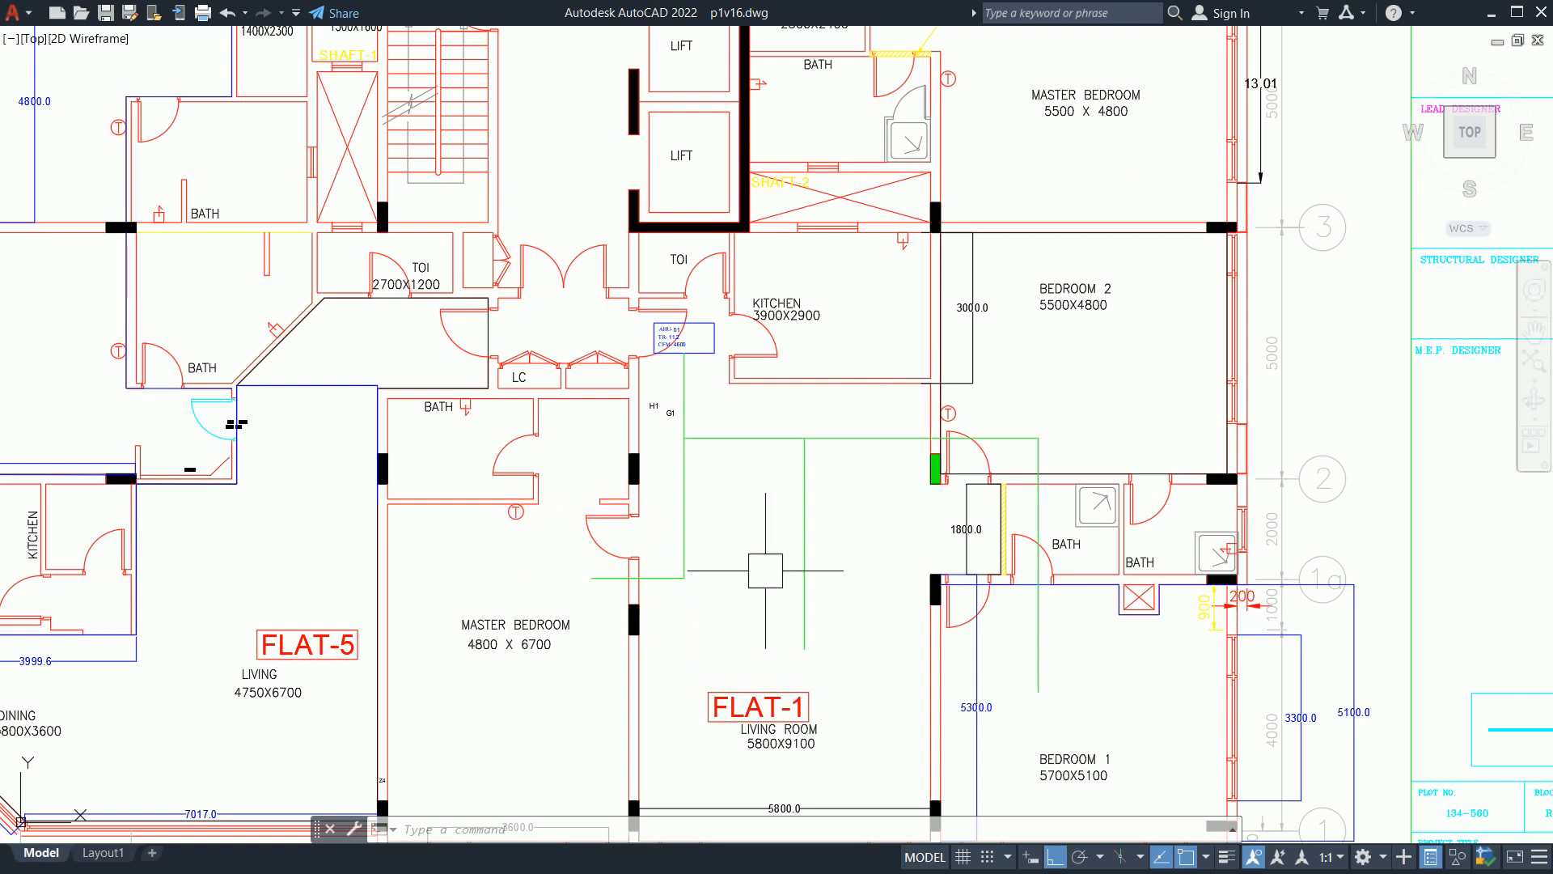
pyautogui.moveTo(718, 566); pyautogui.dragTo(637, 612, button='middle')
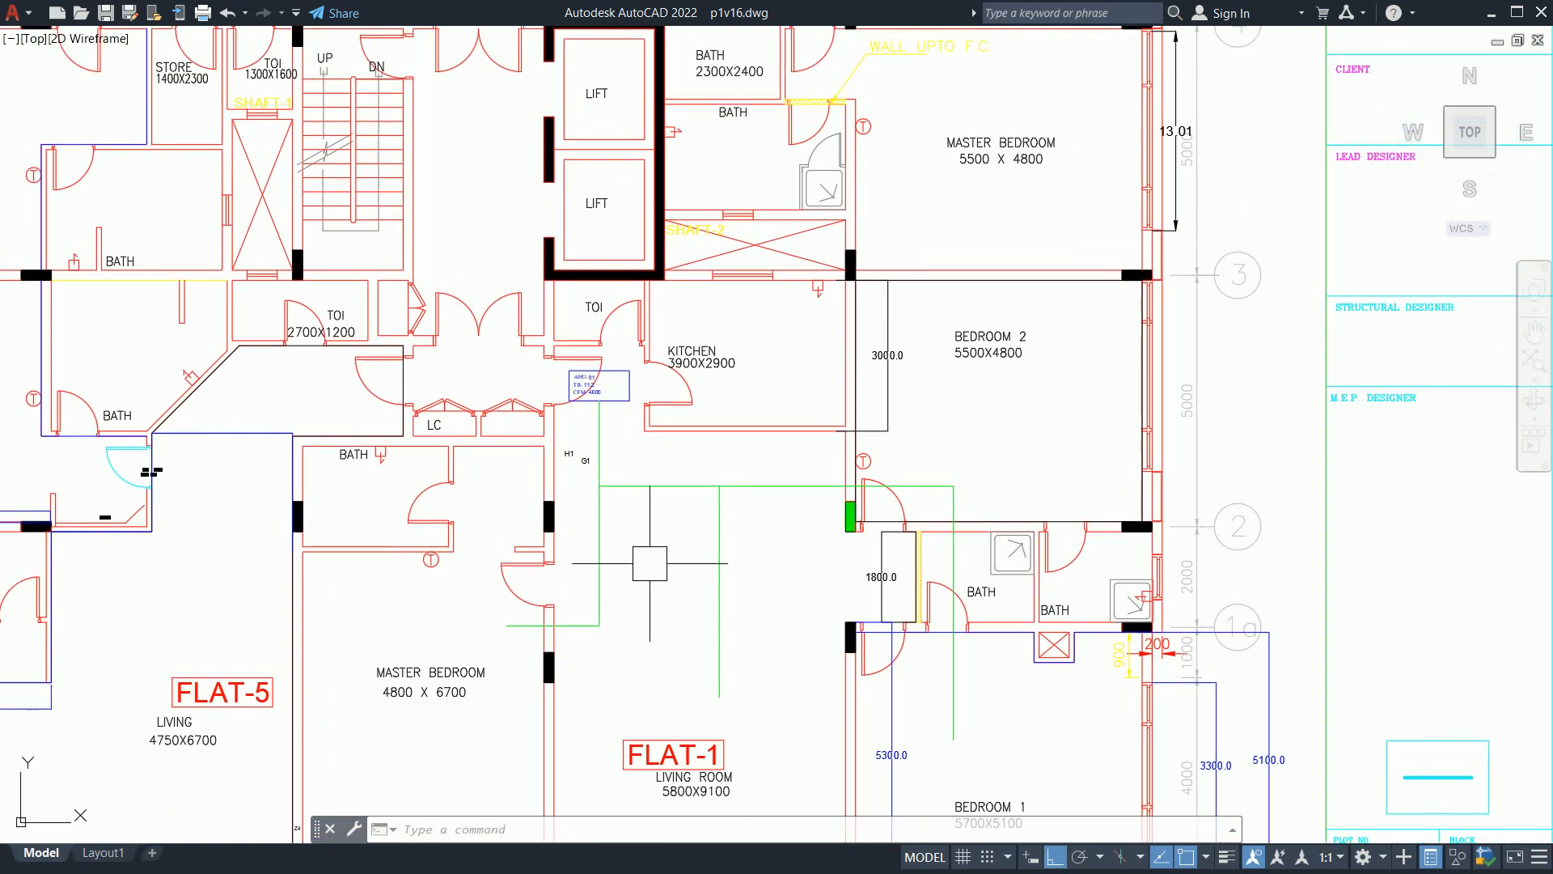
pyautogui.scroll(2, 642, 483)
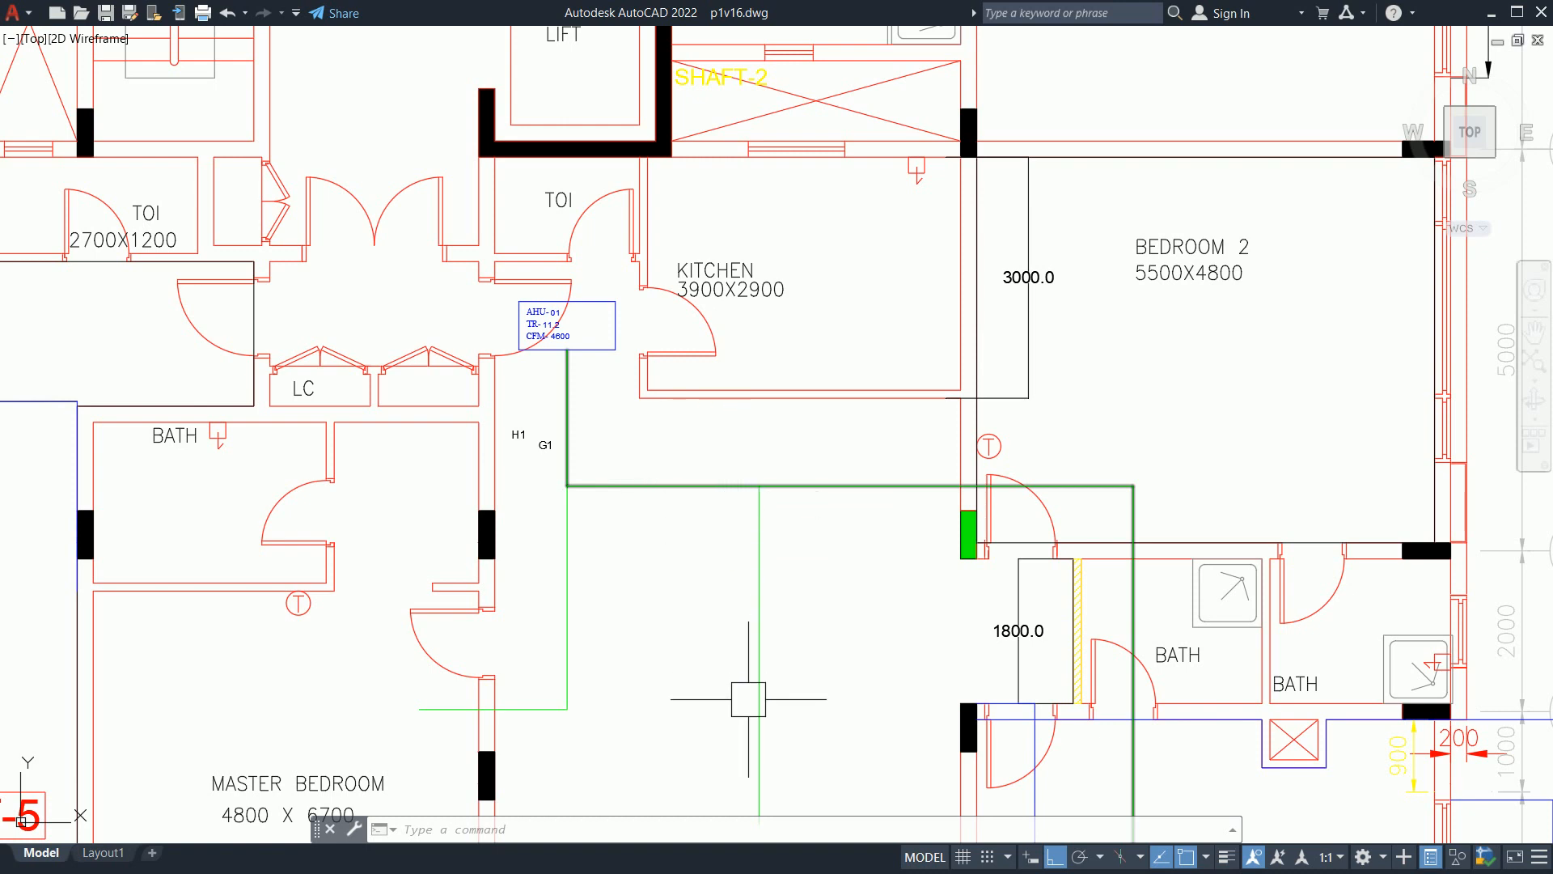
pyautogui.scroll(-3, 745, 693)
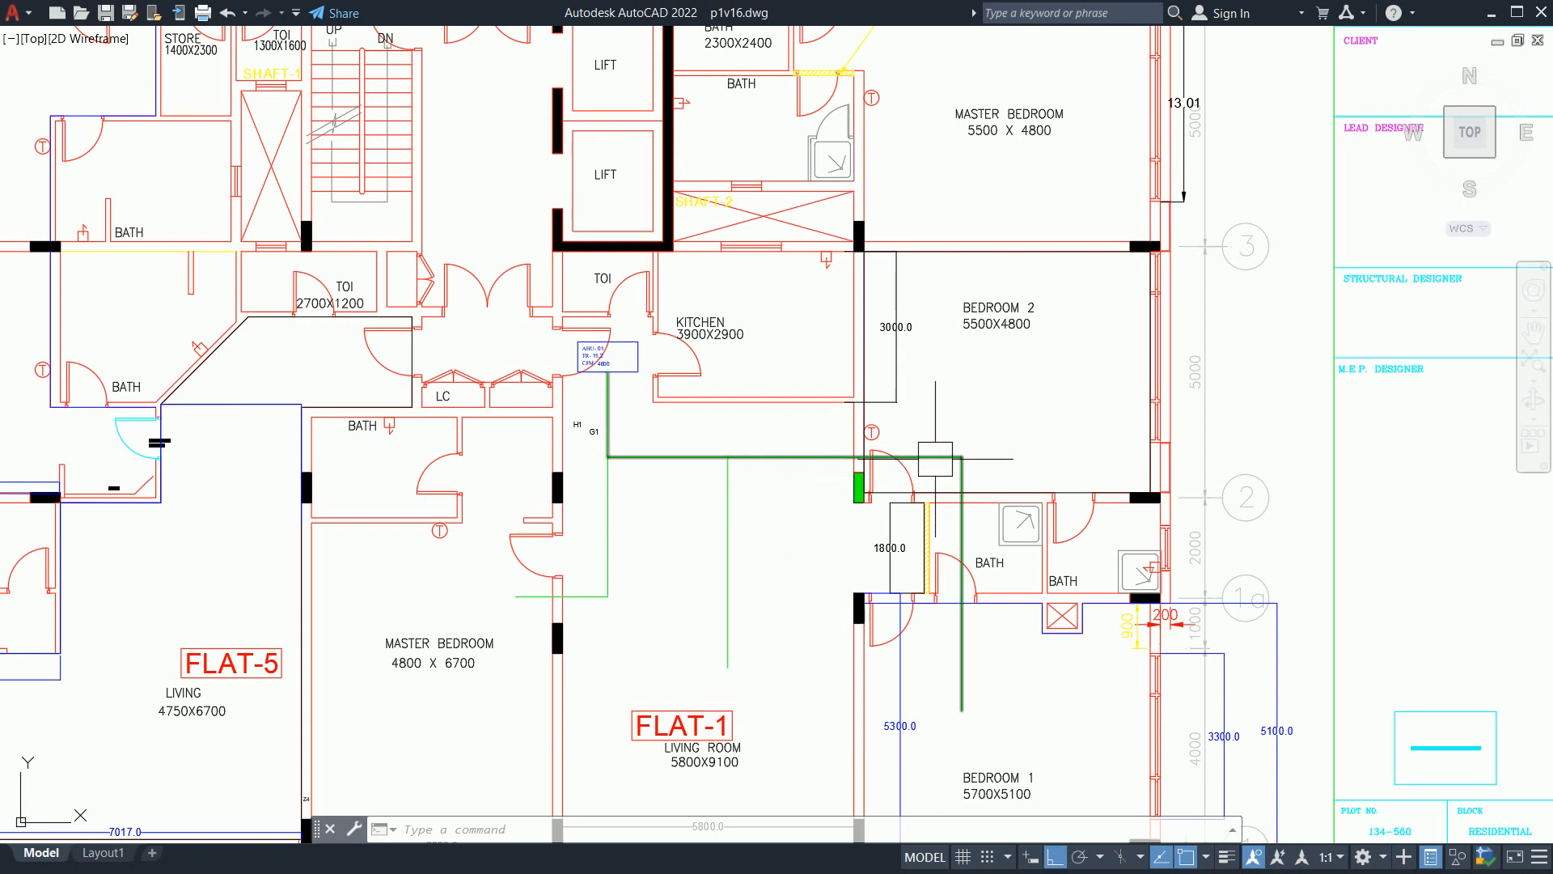
# Step: Draw a branch polyline from the main run's corner in Bedroom 2 straight up towards the room label
pyautogui.write('PL')
pyautogui.press('Return')
pyautogui.click(962, 457)
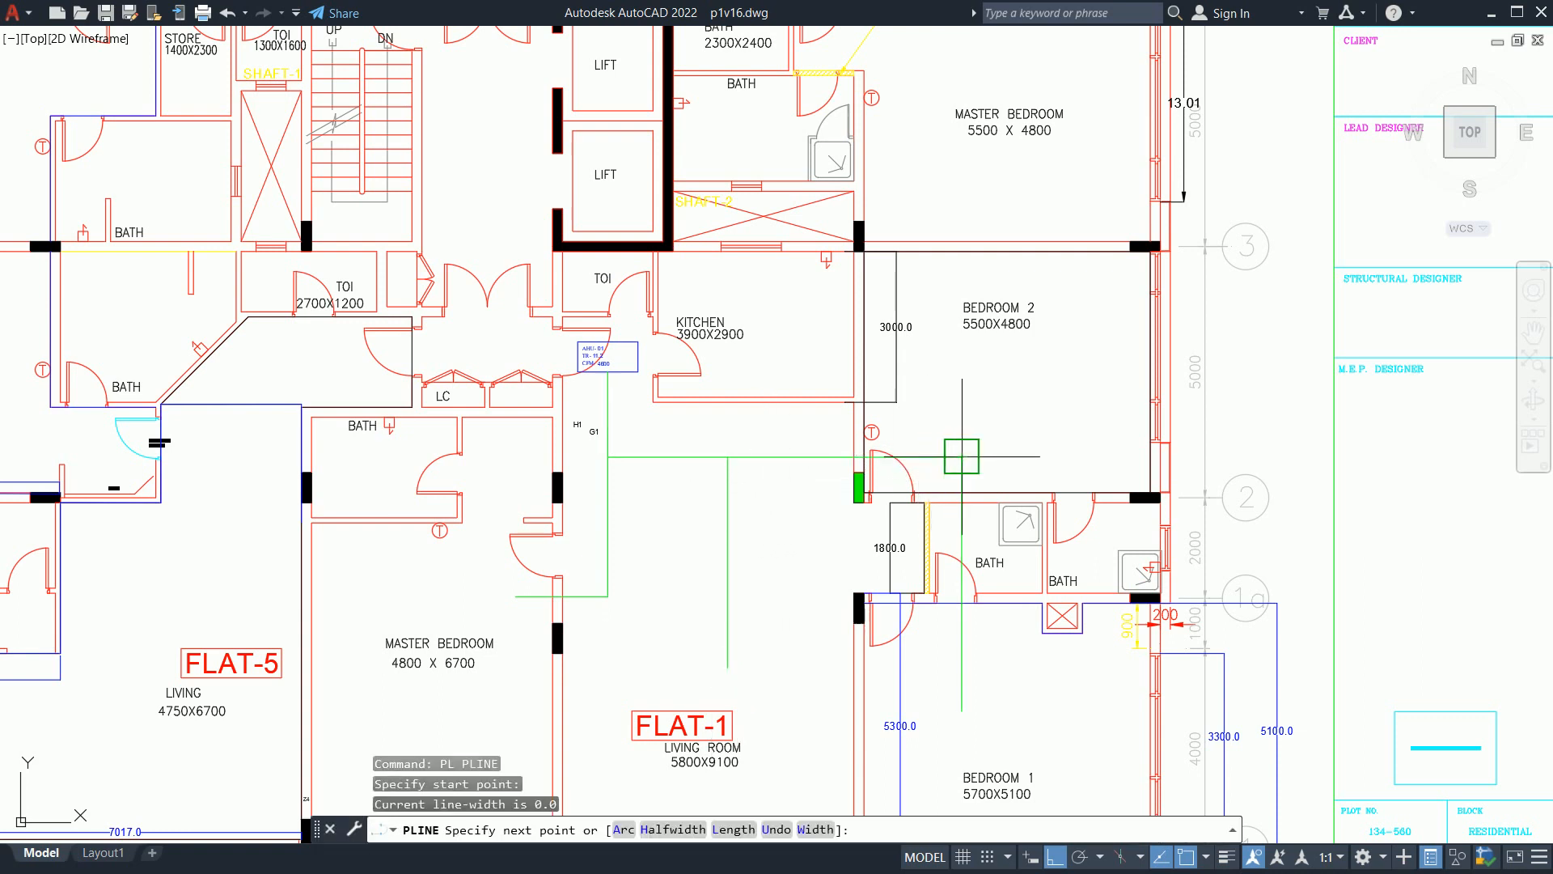
pyautogui.click(962, 375)
pyautogui.press('Escape')
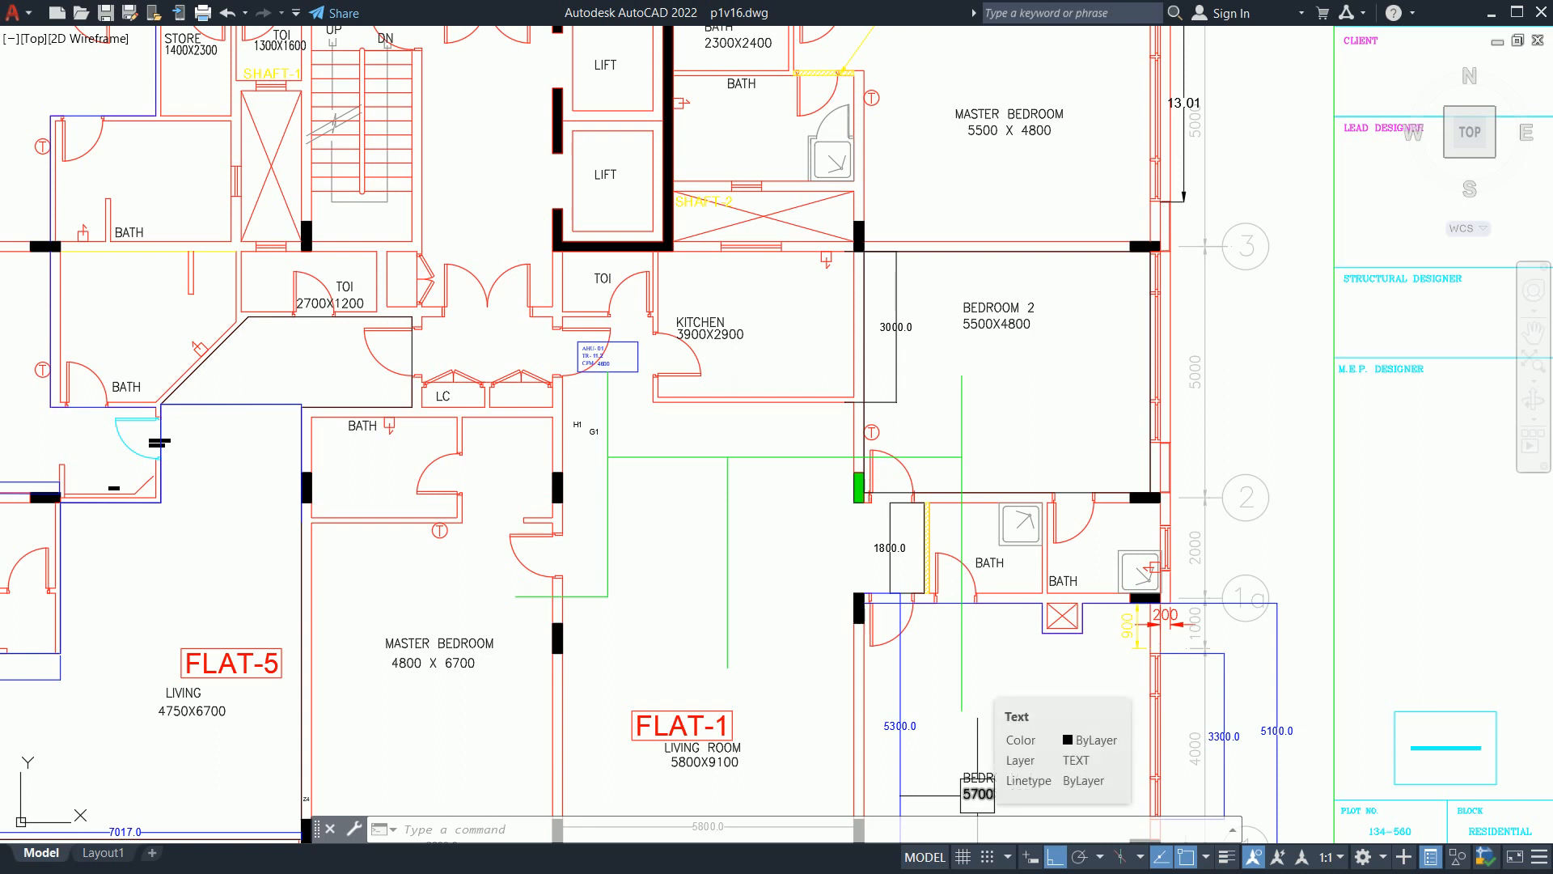
# Step: Erase the four green M-HVAC-SAD polylines, leaving the H1 and G1 texts out of the selection
pyautogui.scroll(2, 993, 459)
pyautogui.click(1003, 472)
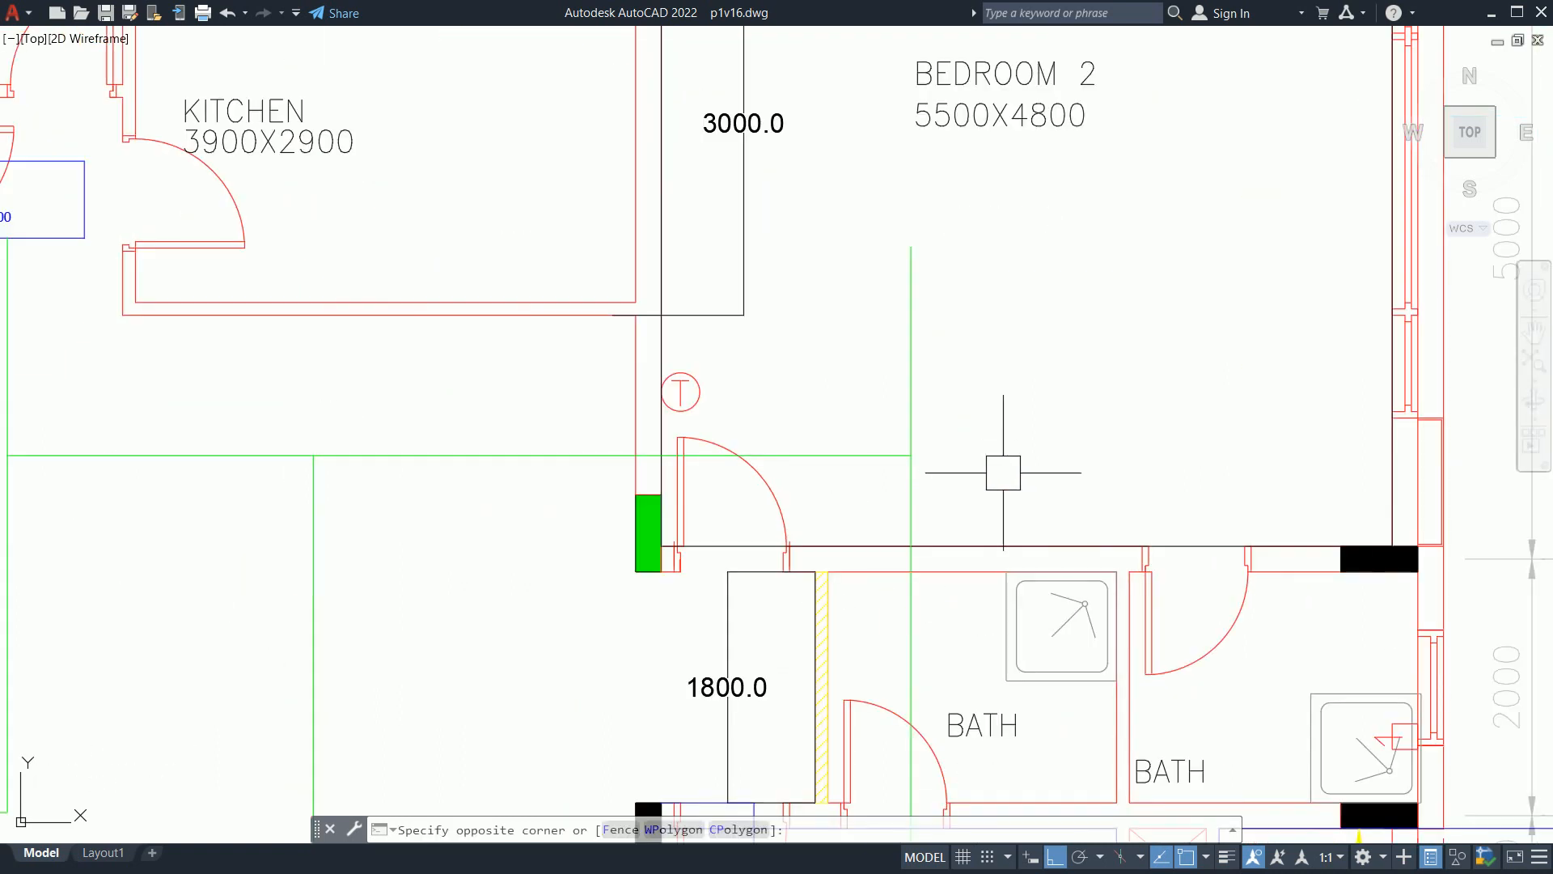
pyautogui.click(833, 387)
pyautogui.moveTo(737, 465); pyautogui.dragTo(1300, 426, button='middle')
pyautogui.click(965, 526)
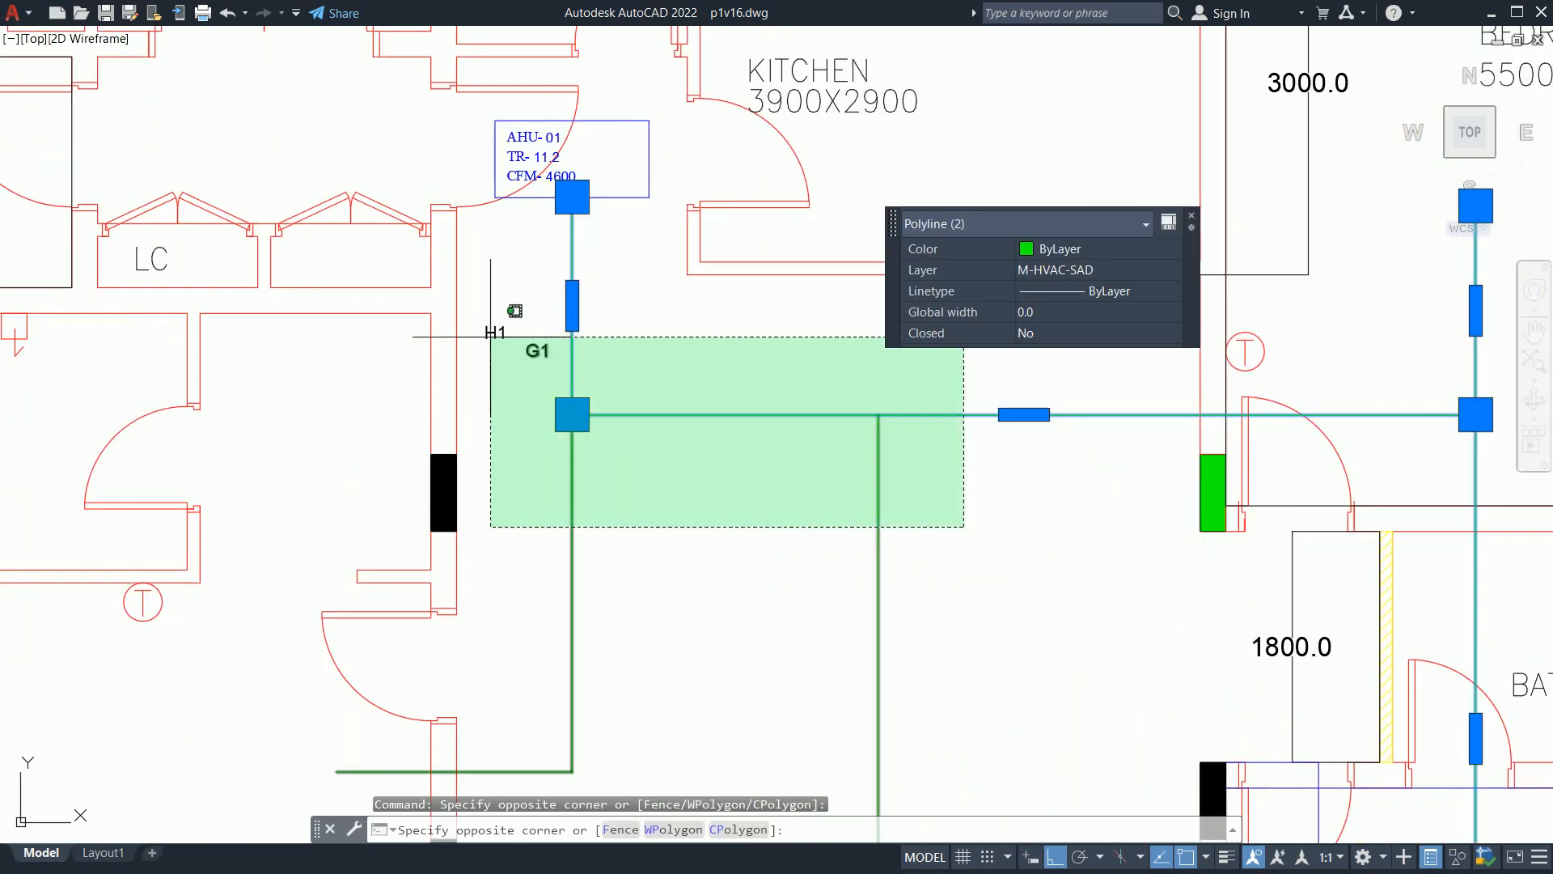
pyautogui.click(489, 337)
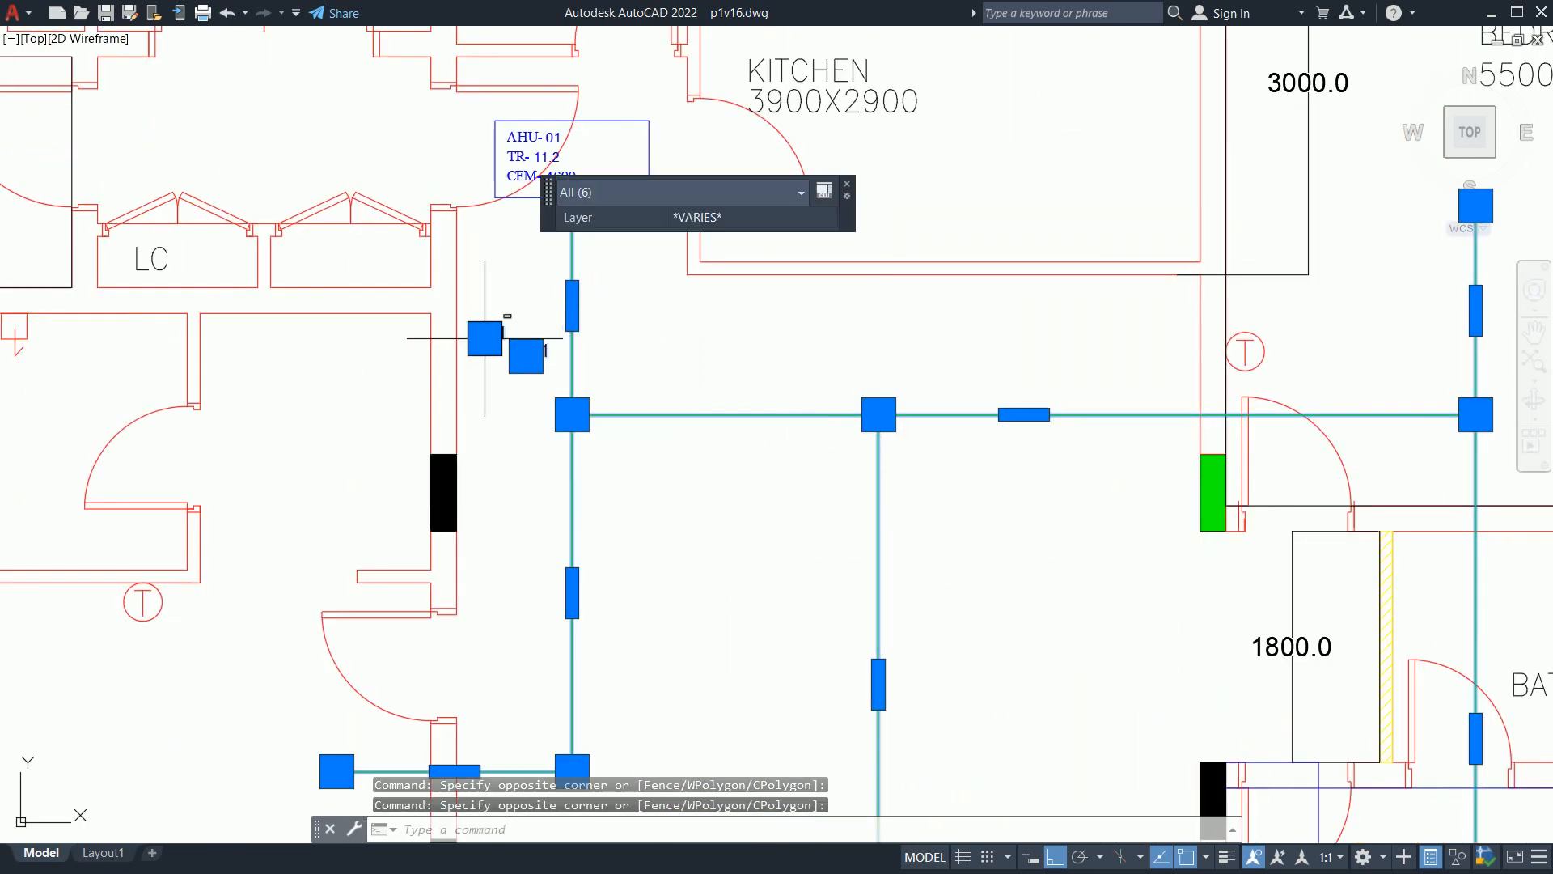
pyautogui.scroll(4, 483, 285)
pyautogui.click(463, 303)
pyautogui.keyDown('shift'); pyautogui.click(684, 518); pyautogui.keyUp('shift')
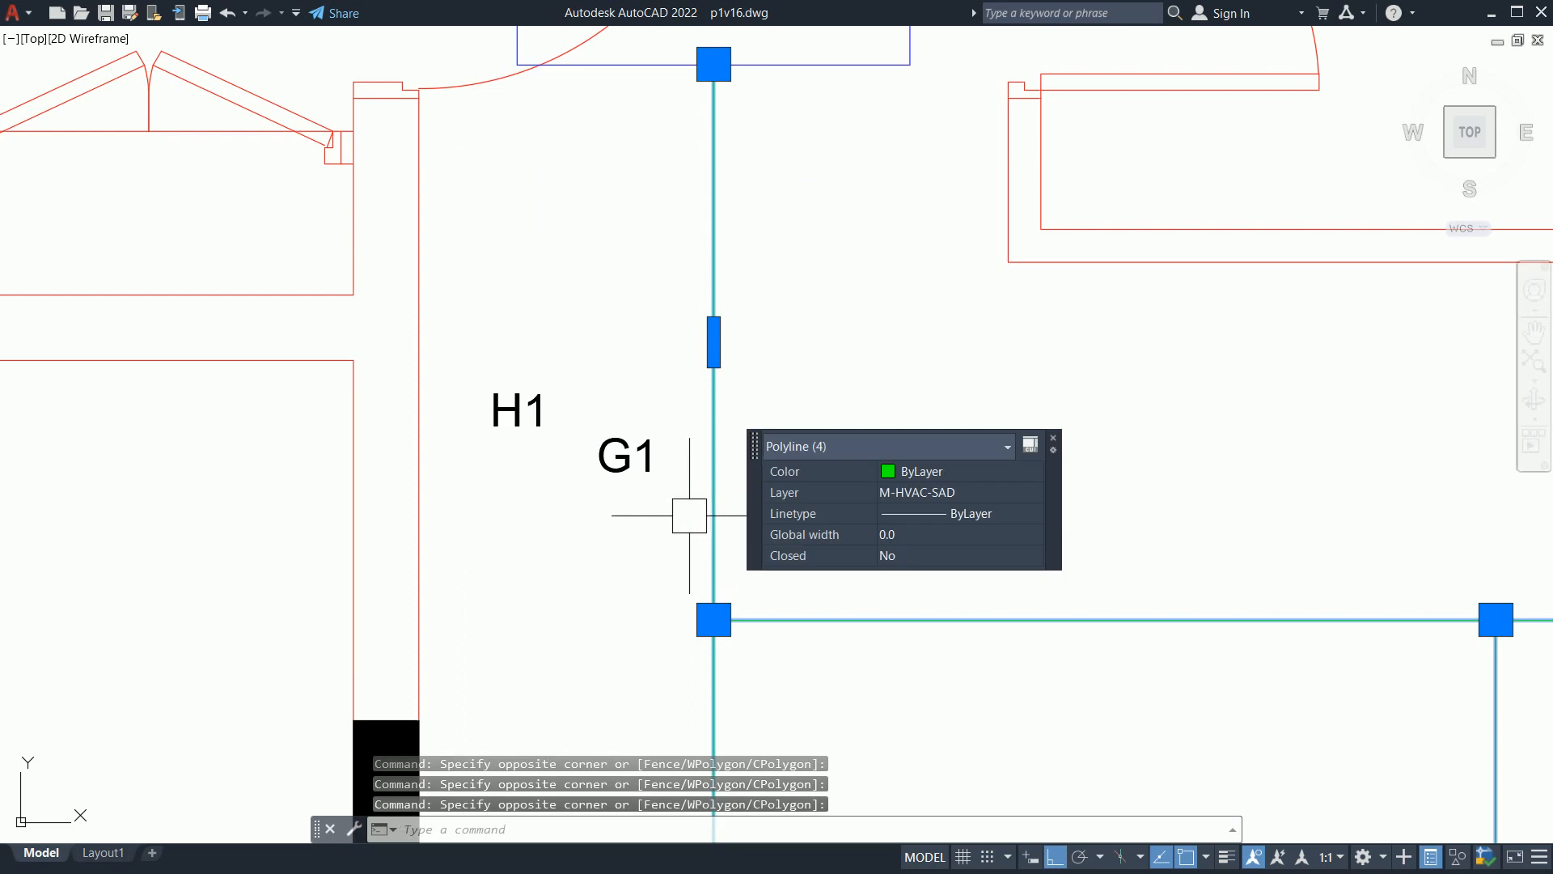
pyautogui.press('Delete')
# Step: Draw the main polyline from the AHU block down past the living room label, right into Bedroom 1, and up into Bedroom 2
pyautogui.scroll(-6, 758, 349)
pyautogui.write('PL')
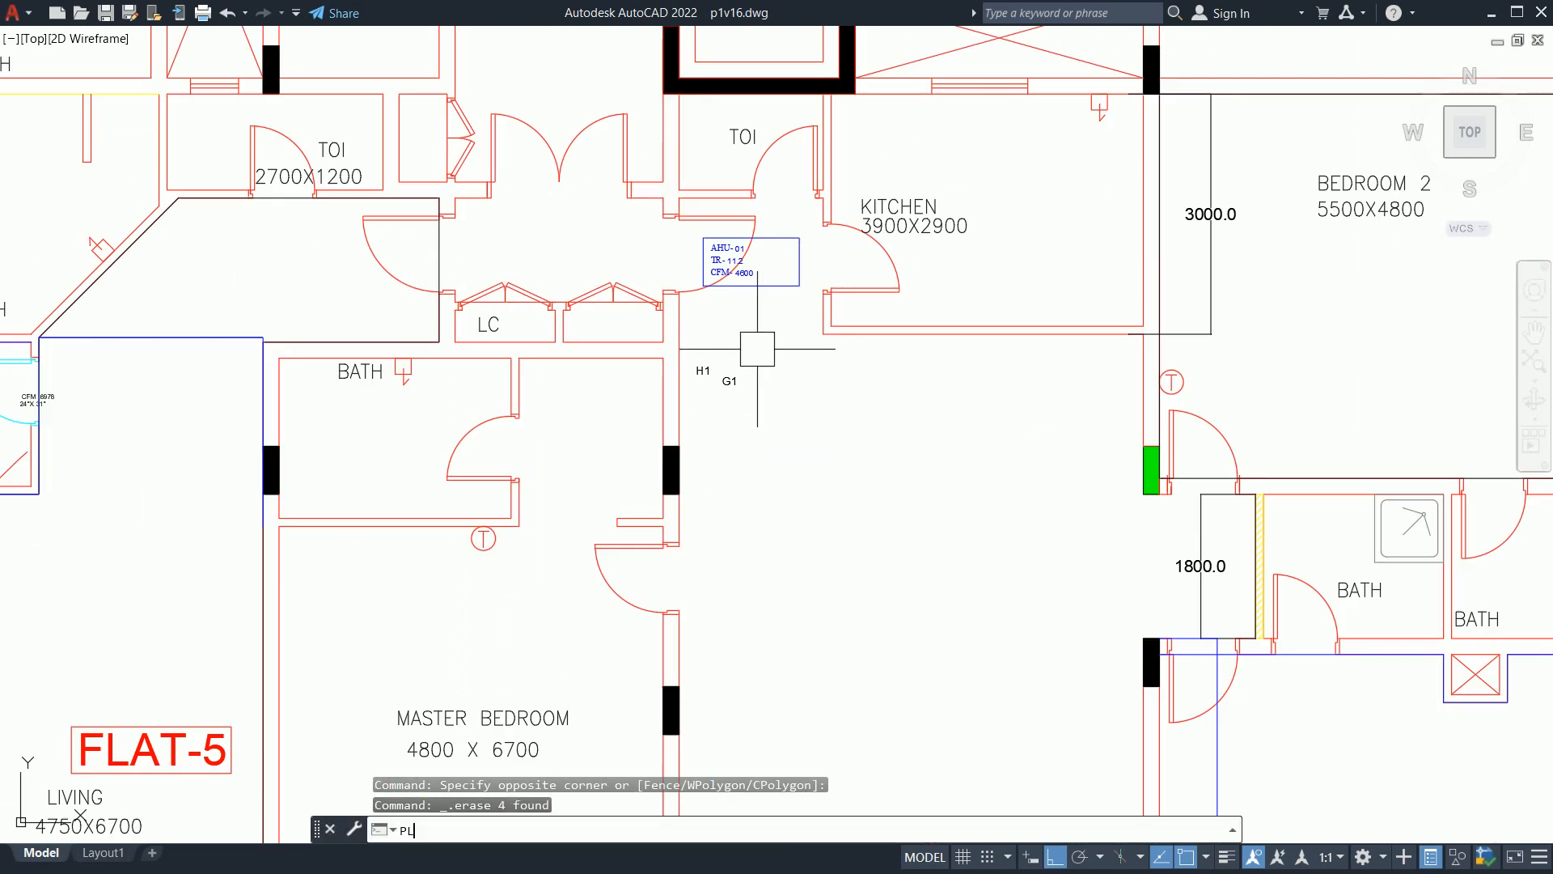
pyautogui.press('Return')
pyautogui.click(751, 262)
pyautogui.moveTo(751, 592); pyautogui.dragTo(732, 411, button='middle')
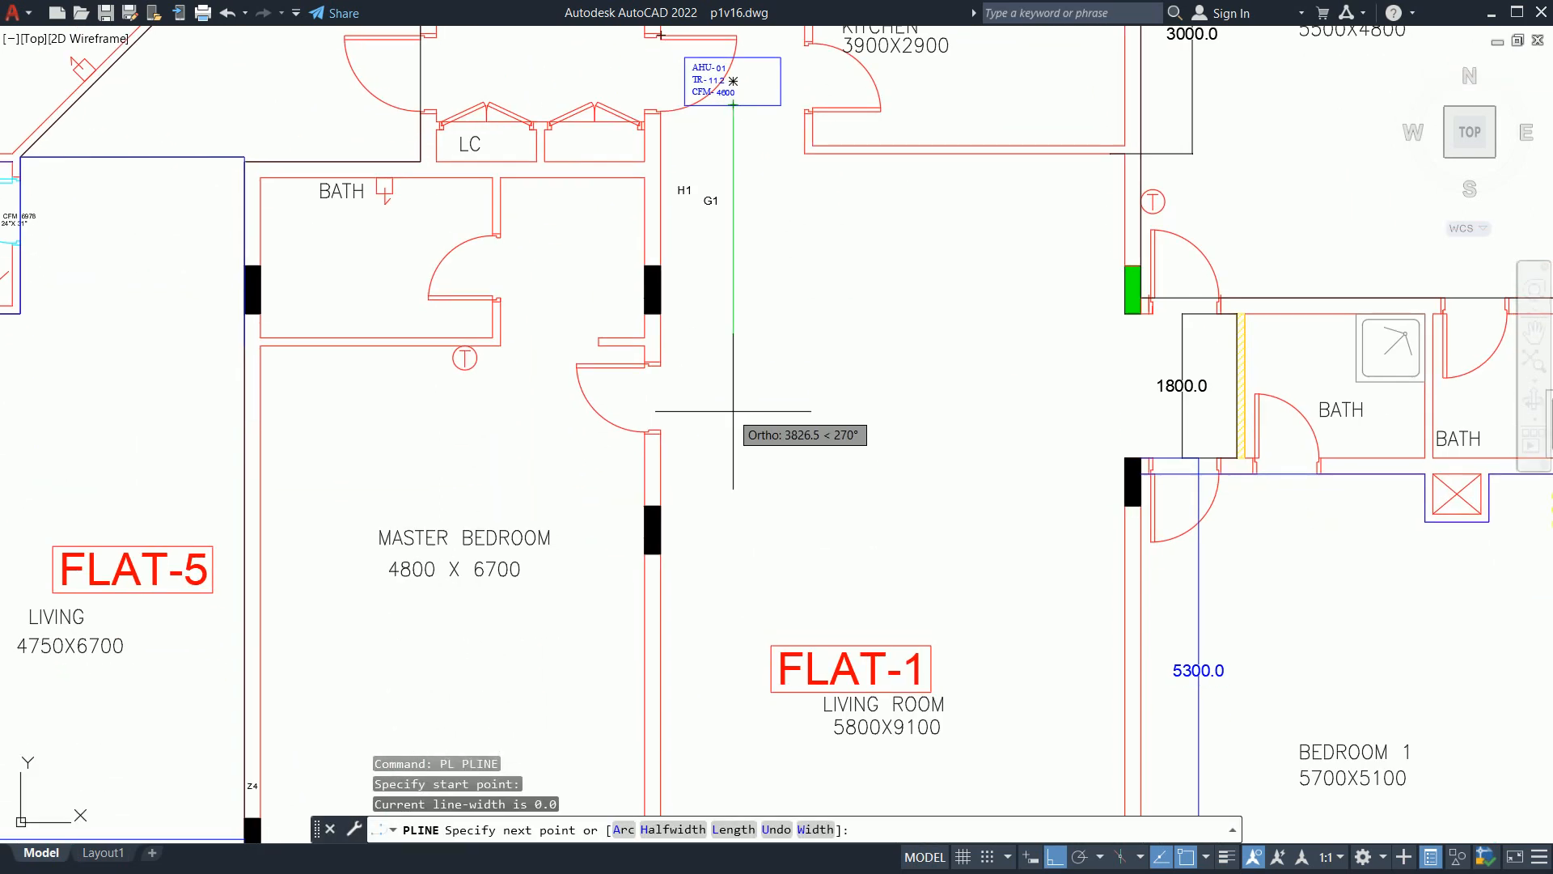
pyautogui.scroll(-2, 725, 549)
pyautogui.moveTo(725, 566)
pyautogui.mouseDown(button='middle')
pyautogui.moveTo(737, 567)
pyautogui.moveTo(712, 464)
pyautogui.mouseUp(button='middle')
pyautogui.scroll(2, 716, 550)
pyautogui.click(708, 580)
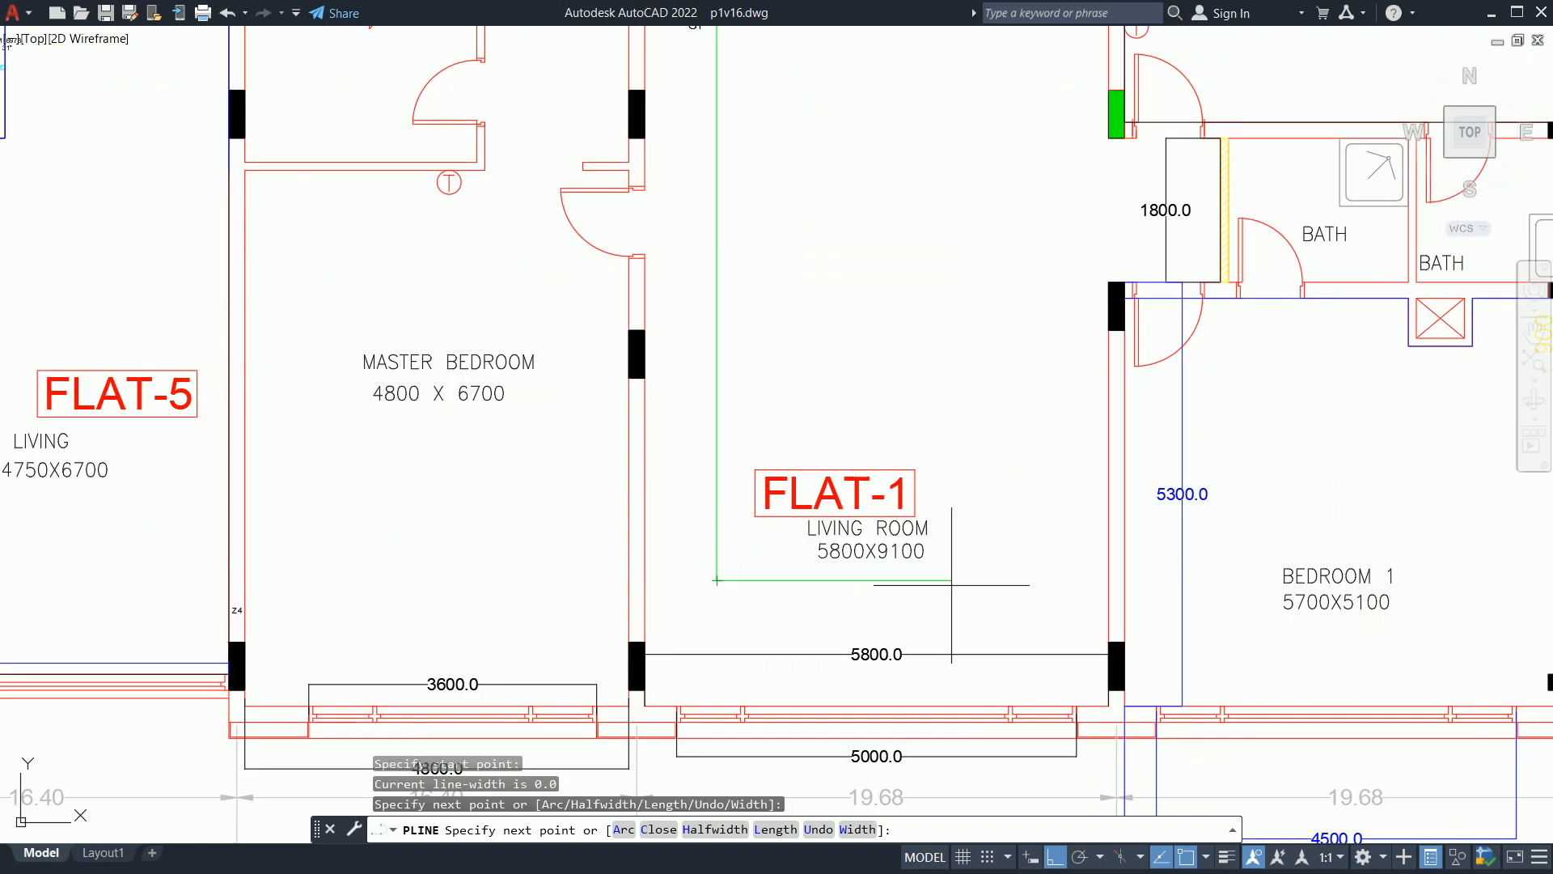
pyautogui.moveTo(1213, 581); pyautogui.dragTo(1080, 615, button='middle')
pyautogui.click(1078, 615)
pyautogui.moveTo(1113, 390); pyautogui.dragTo(1080, 594, button='middle')
pyautogui.moveTo(1063, 246); pyautogui.dragTo(1077, 477, button='middle')
pyautogui.press('Escape')
# Step: Draw a horizontal branch polyline from the main vertical run left through the doorway into the Master Bedroom
pyautogui.moveTo(859, 520); pyautogui.dragTo(1449, 259, button='middle')
pyautogui.press('space')
pyautogui.click(1133, 428)
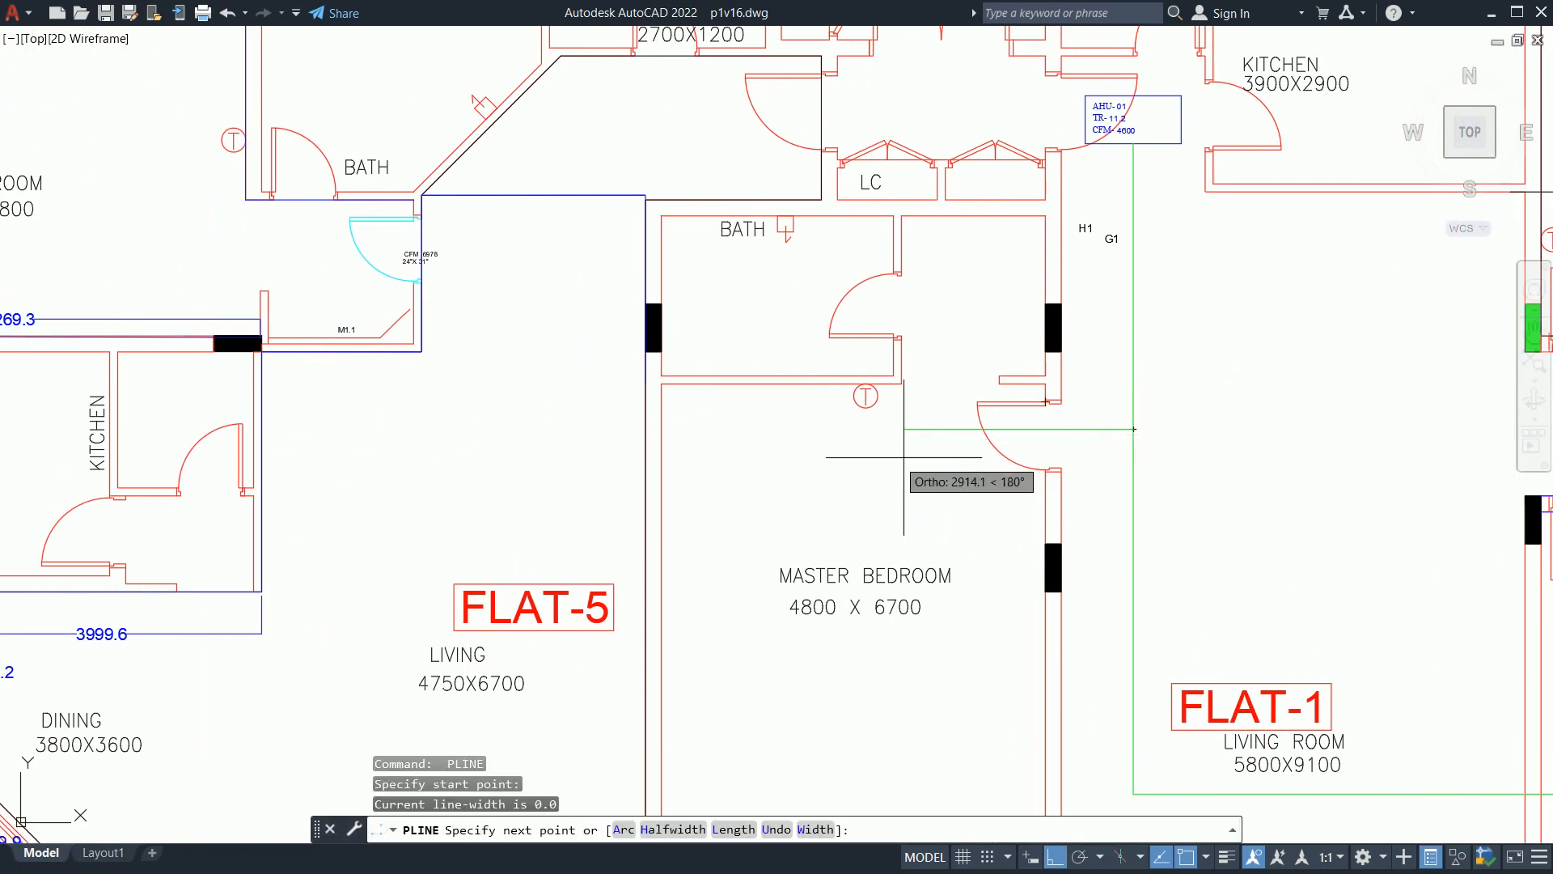
pyautogui.click(878, 462)
pyautogui.press('Escape')
pyautogui.press('Escape')
# Step: Draw a vertical branch polyline from the main run's lower horizontal segment up past the living room's FLAT-1 label
pyautogui.scroll(-2, 1165, 452)
pyautogui.moveTo(1203, 568); pyautogui.dragTo(727, 491, button='middle')
pyautogui.press('space')
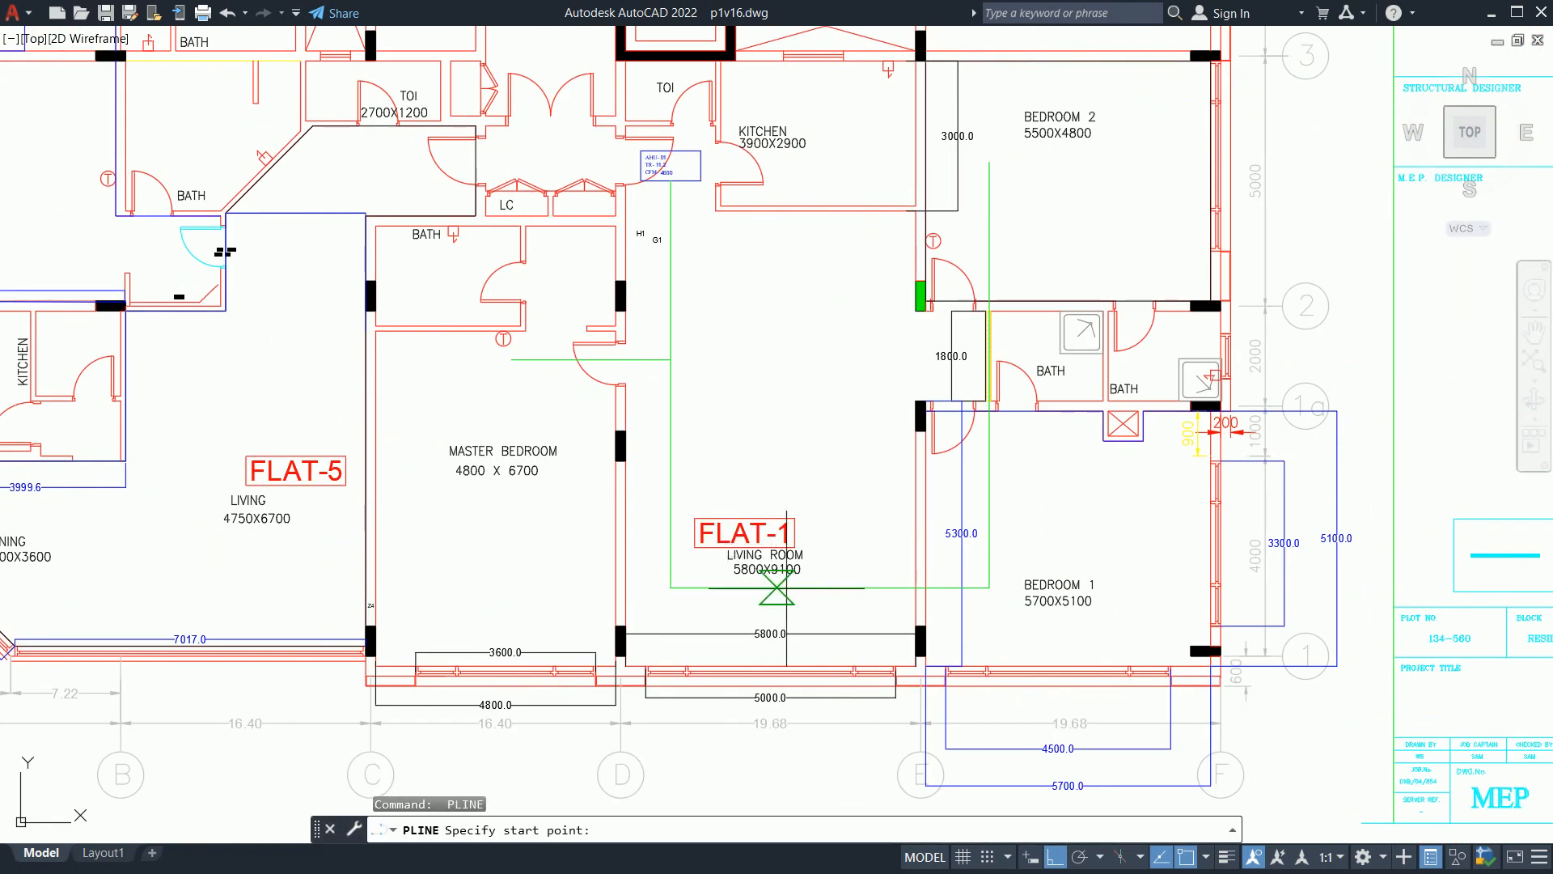
pyautogui.scroll(3, 837, 618)
pyautogui.click(828, 590)
pyautogui.moveTo(828, 312); pyautogui.dragTo(853, 520, button='middle')
pyautogui.click(846, 352)
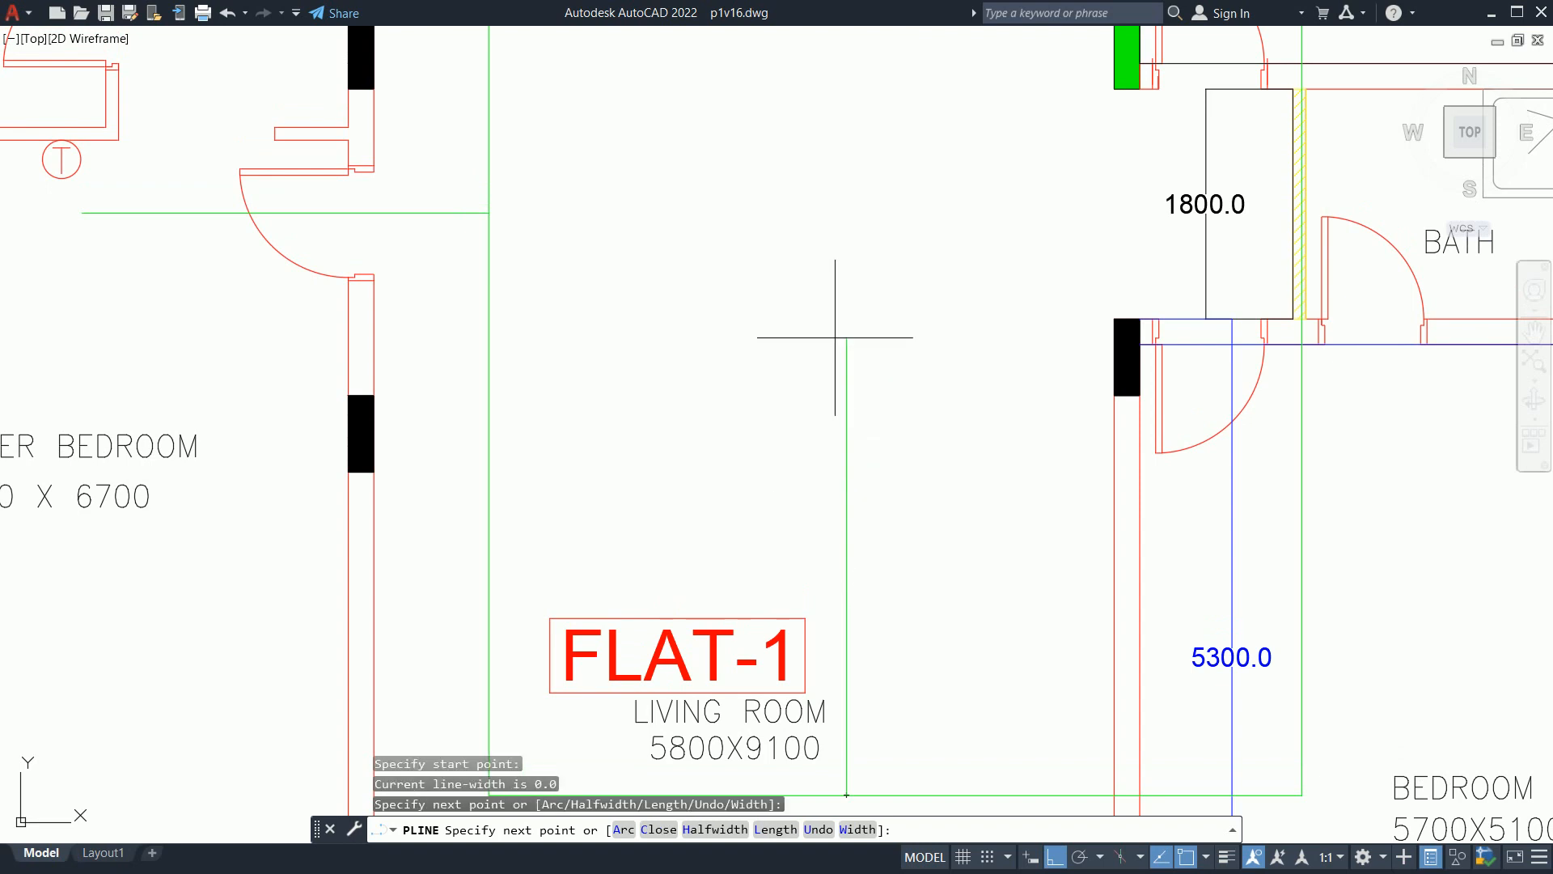
pyautogui.press('Escape')
pyautogui.scroll(-4, 849, 384)
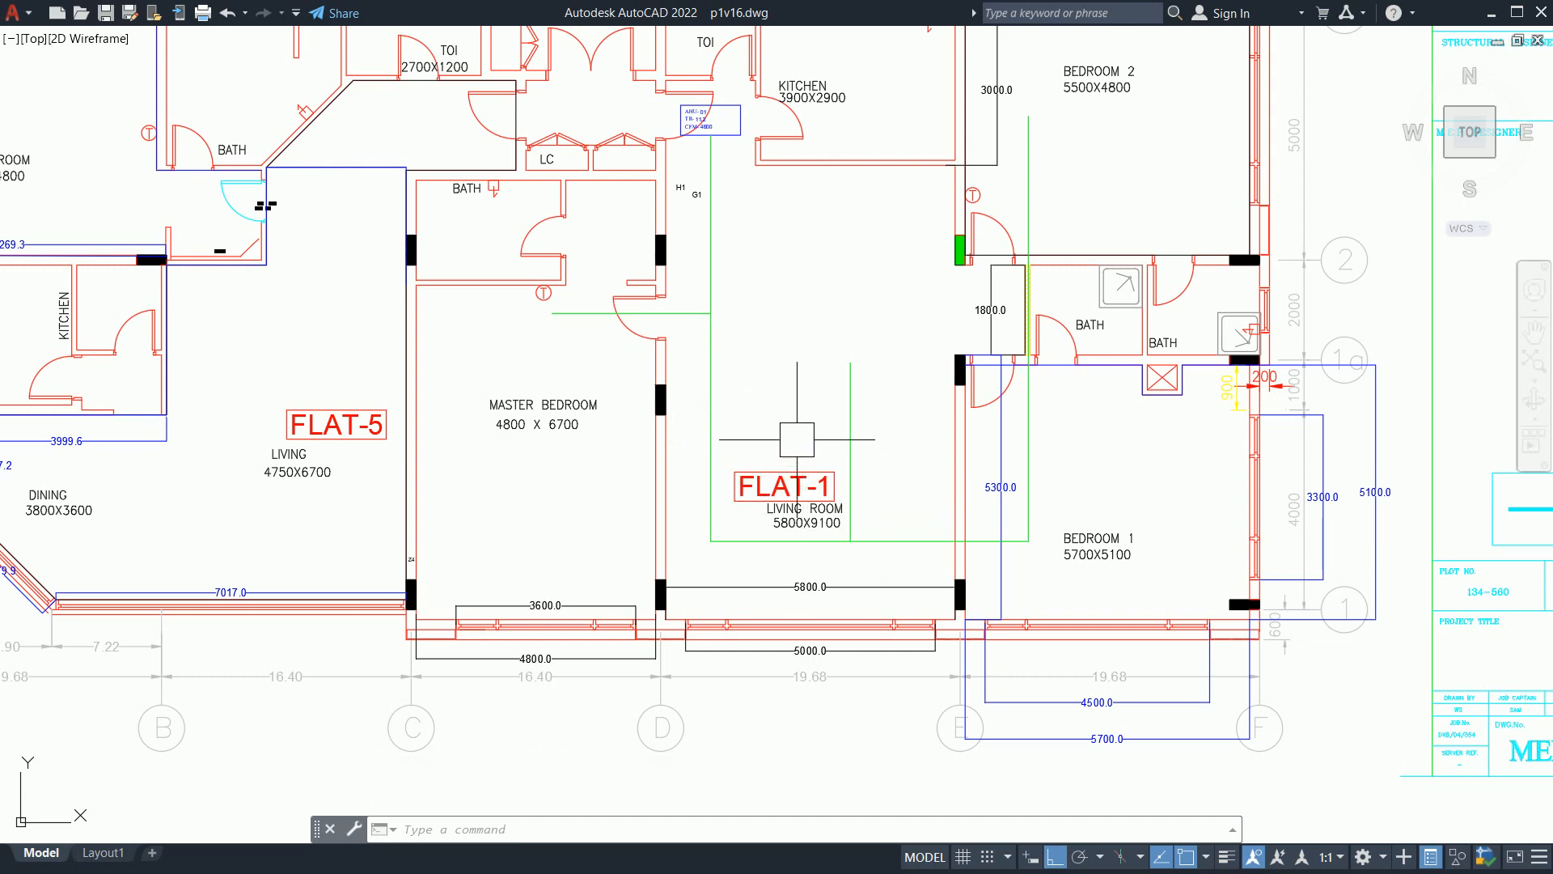
# Step: Draw a horizontal polyline above the FLAT-1 label from the main vertical run across to the living room's vertical branch
pyautogui.write('pl')
pyautogui.press('Return')
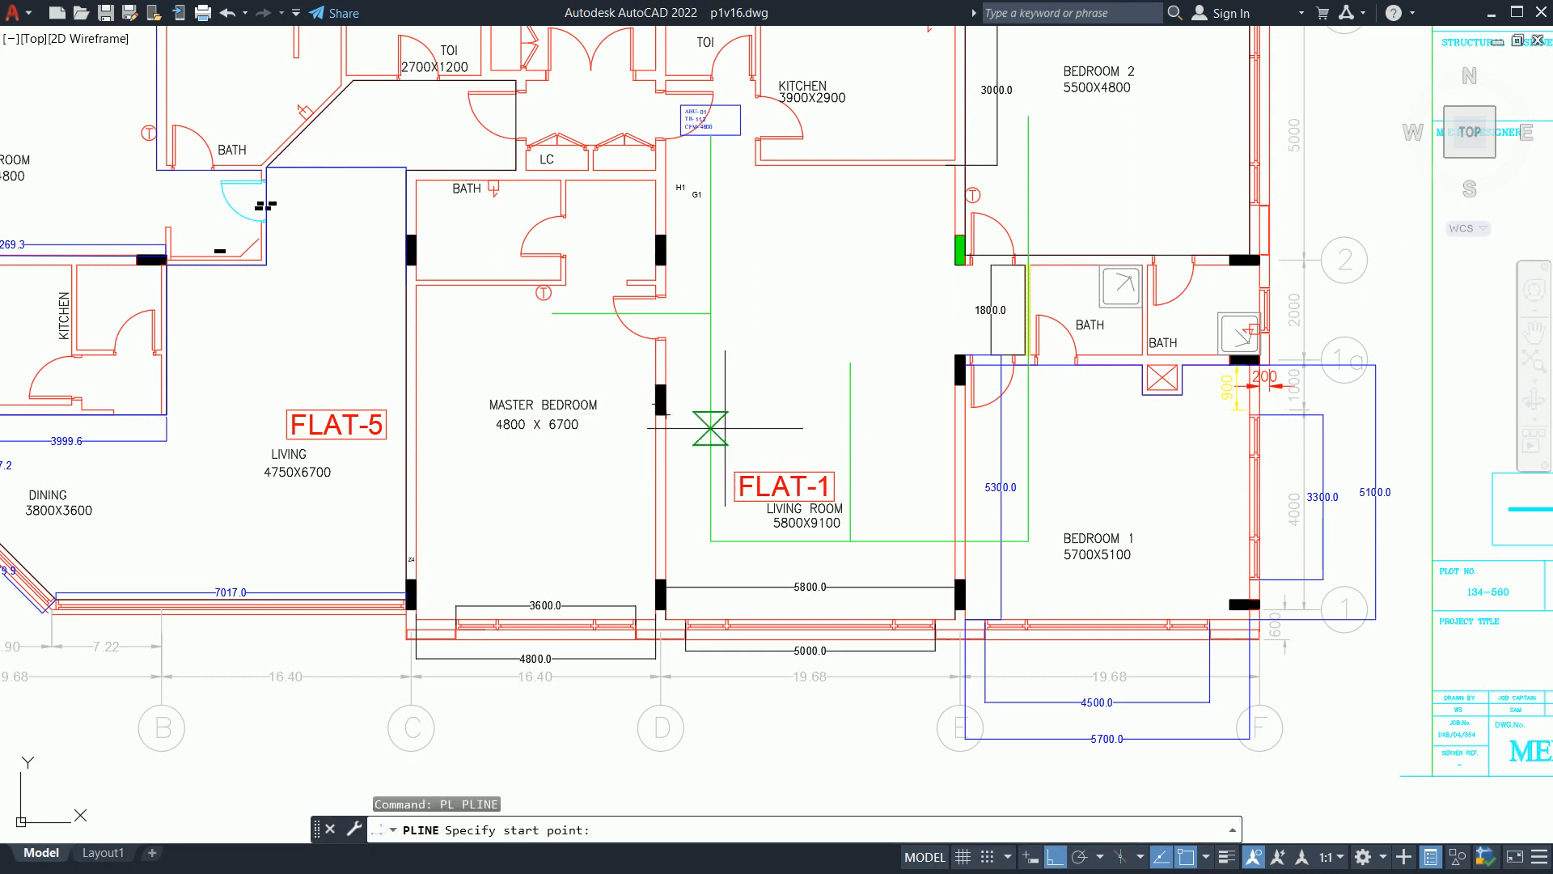
pyautogui.click(710, 427)
pyautogui.click(839, 428)
pyautogui.press('Escape')
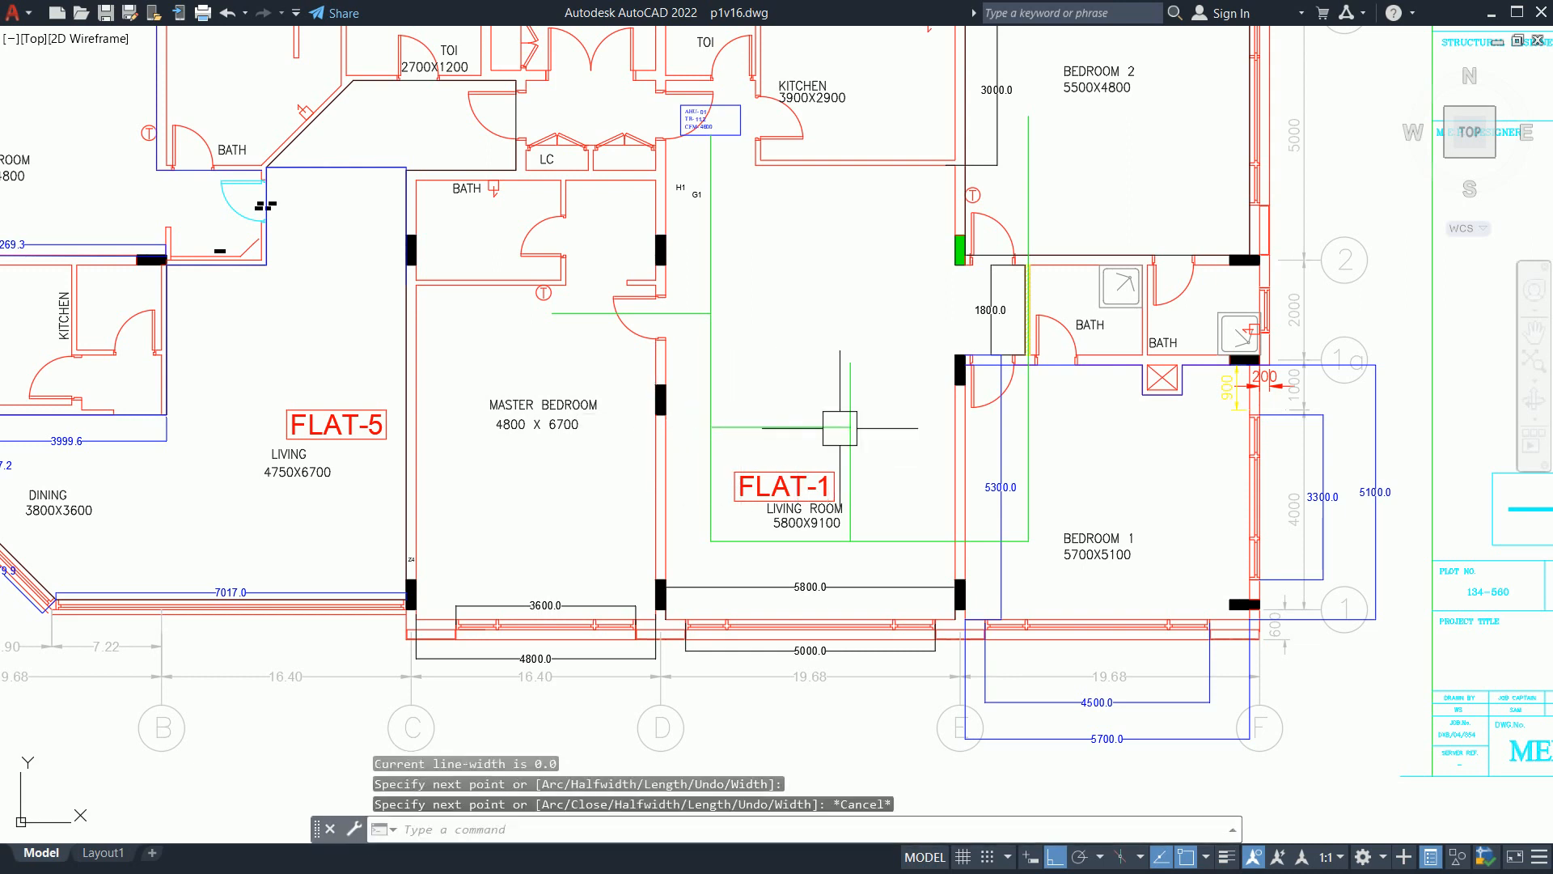
pyautogui.press('Escape')
# Step: Break the living room's vertical branch, removing its short lowest piece where it meets the main run's horizontal segment
pyautogui.write('tr')
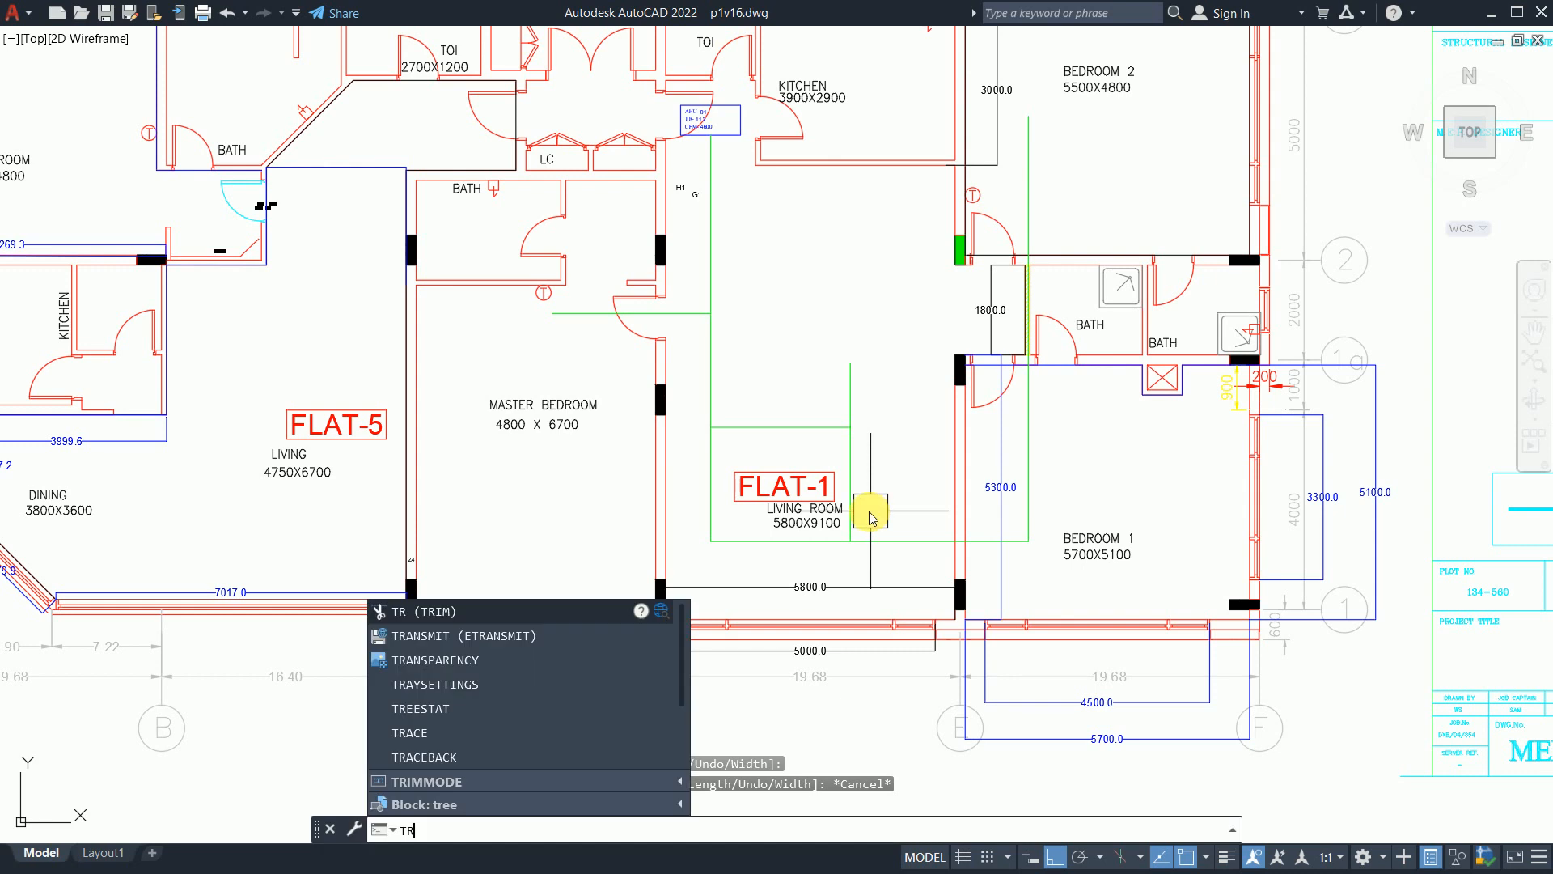
pyautogui.press('Escape')
pyautogui.write('br')
pyautogui.press('Return')
pyautogui.scroll(4, 870, 511)
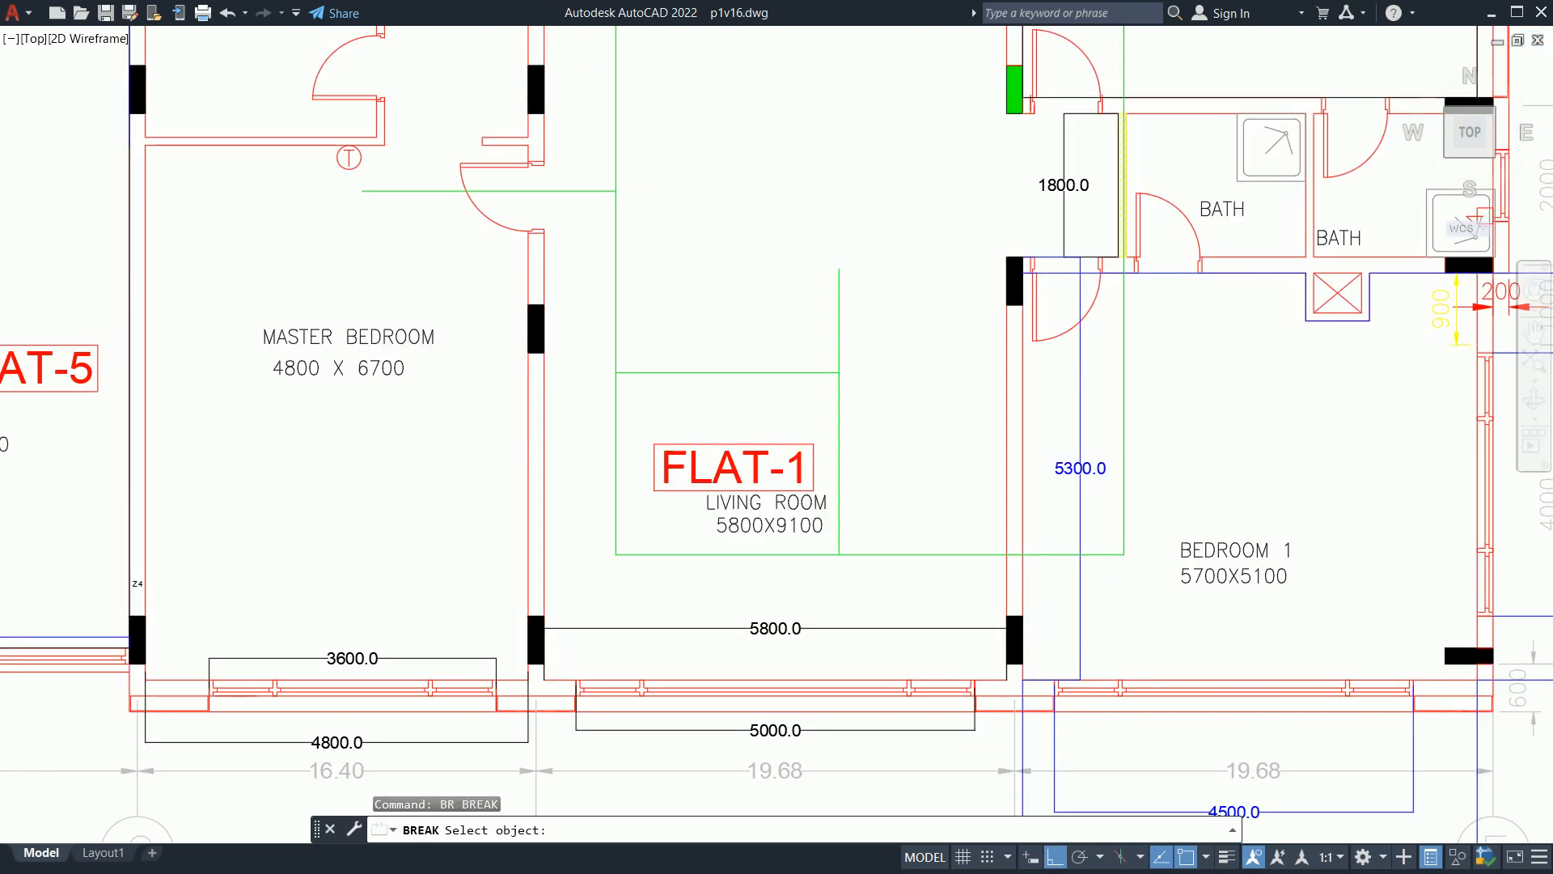
pyautogui.click(850, 523)
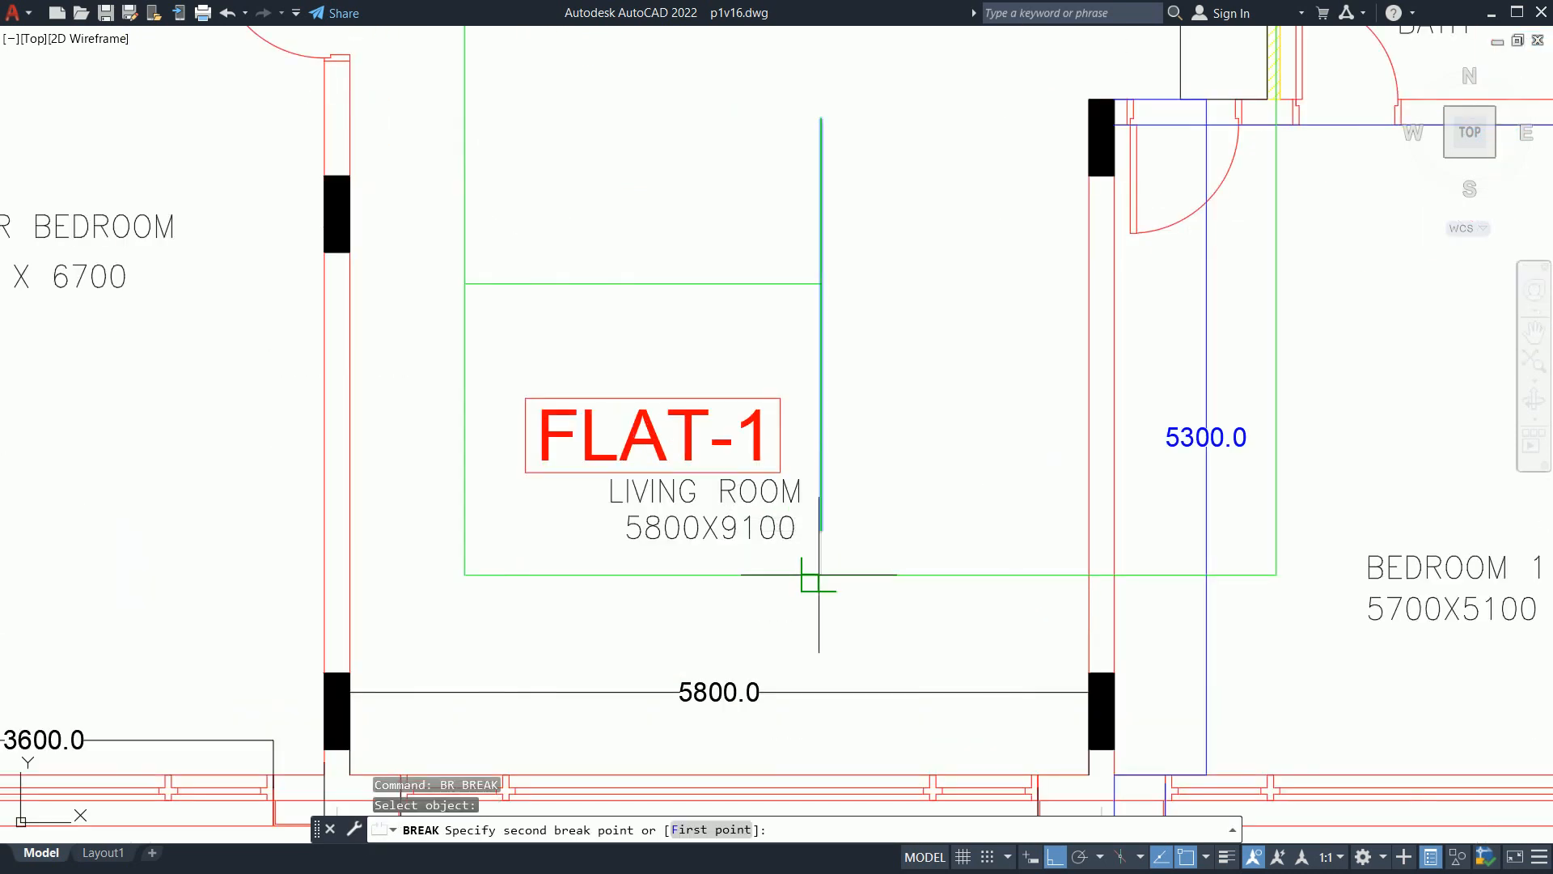
pyautogui.press('Escape')
pyautogui.press('Escape')
pyautogui.scroll(-4, 823, 529)
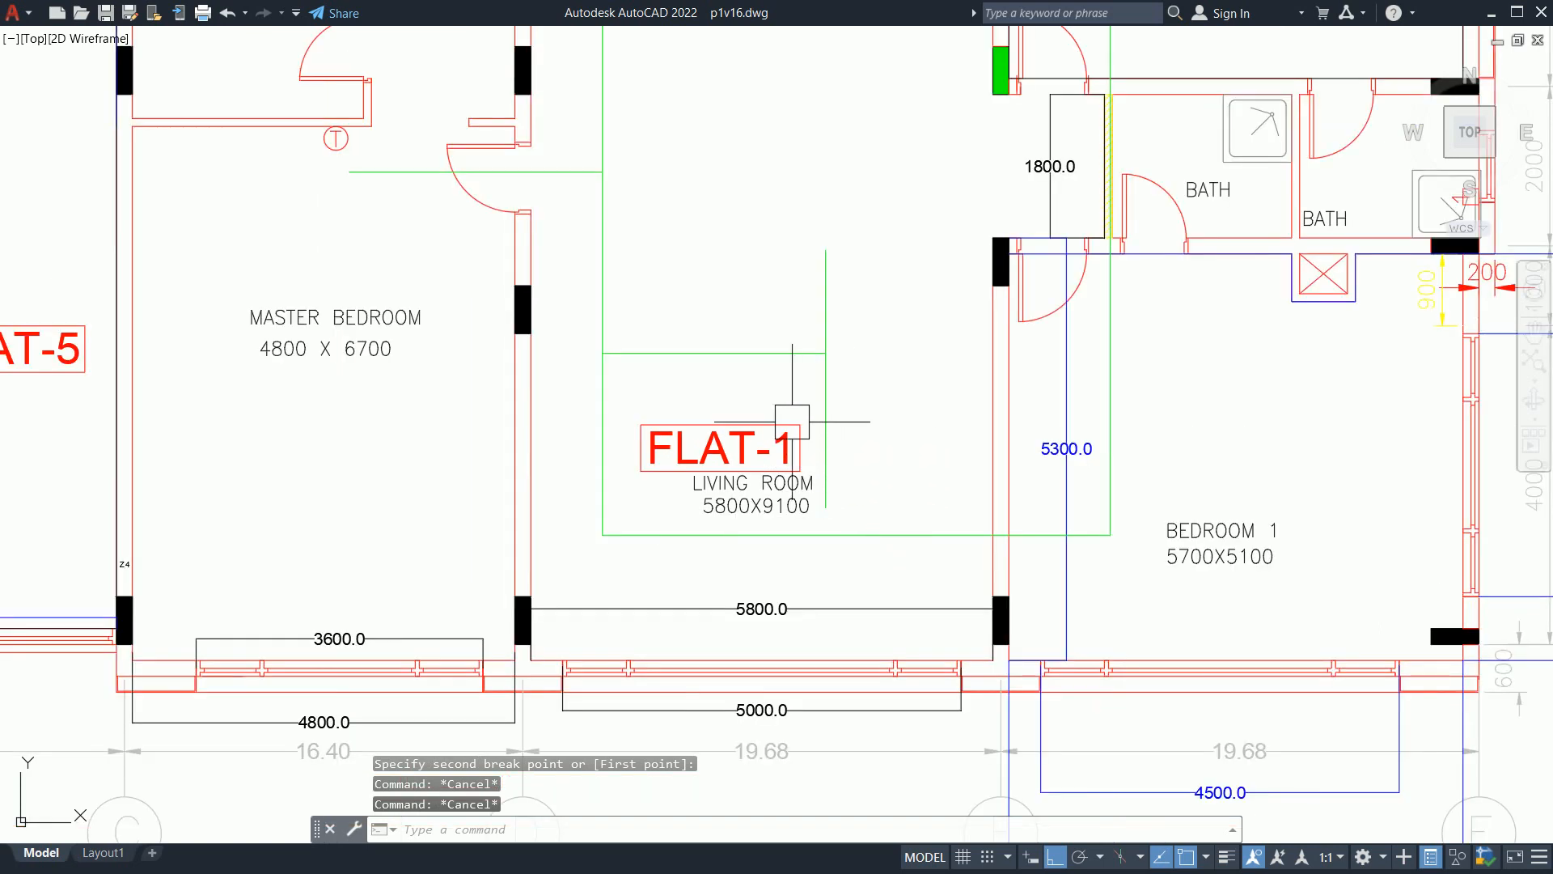
# Step: Draw two short horizontal branch polylines from the main run's far vertical segment, one right into Bedroom 1 and one into Bedroom 2
pyautogui.scroll(-2, 1035, 429)
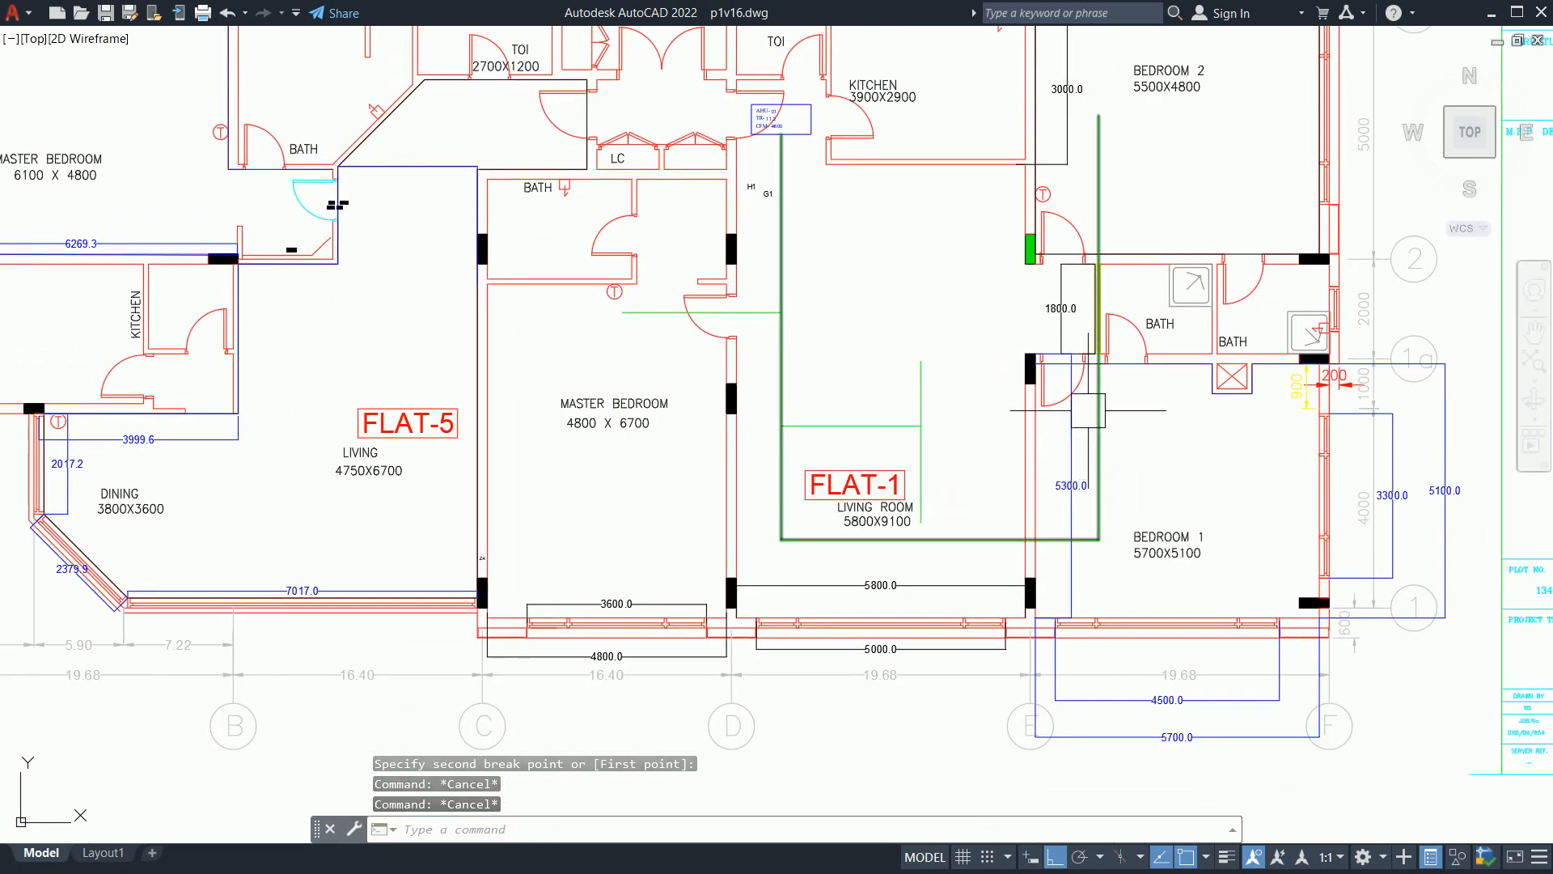
pyautogui.write('PL')
pyautogui.press('Return')
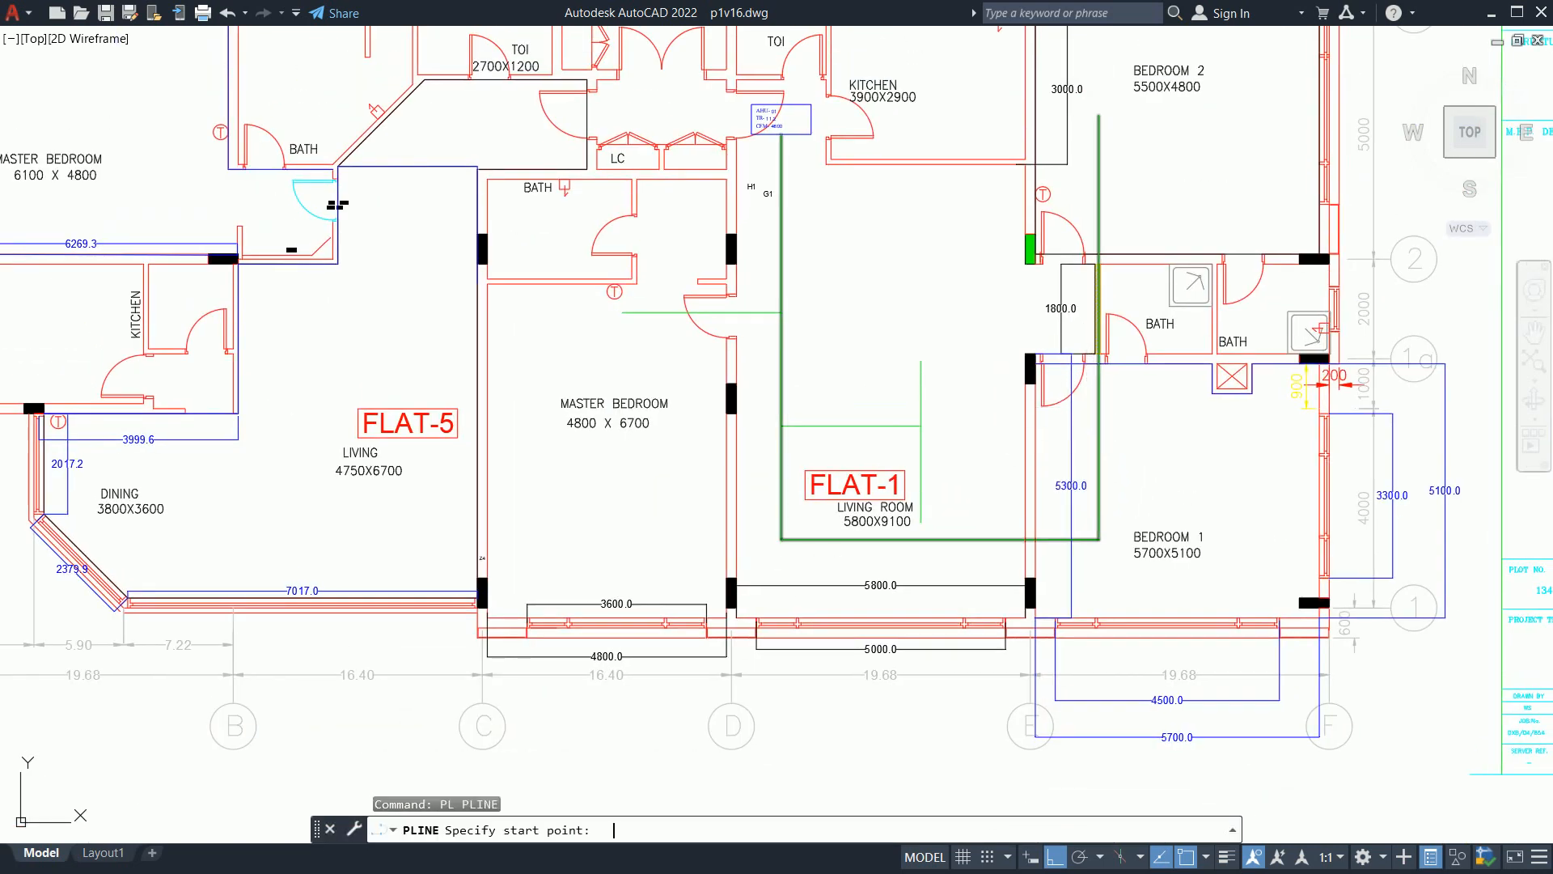
pyautogui.click(1097, 448)
pyautogui.moveTo(1163, 450); pyautogui.dragTo(1158, 605, button='middle')
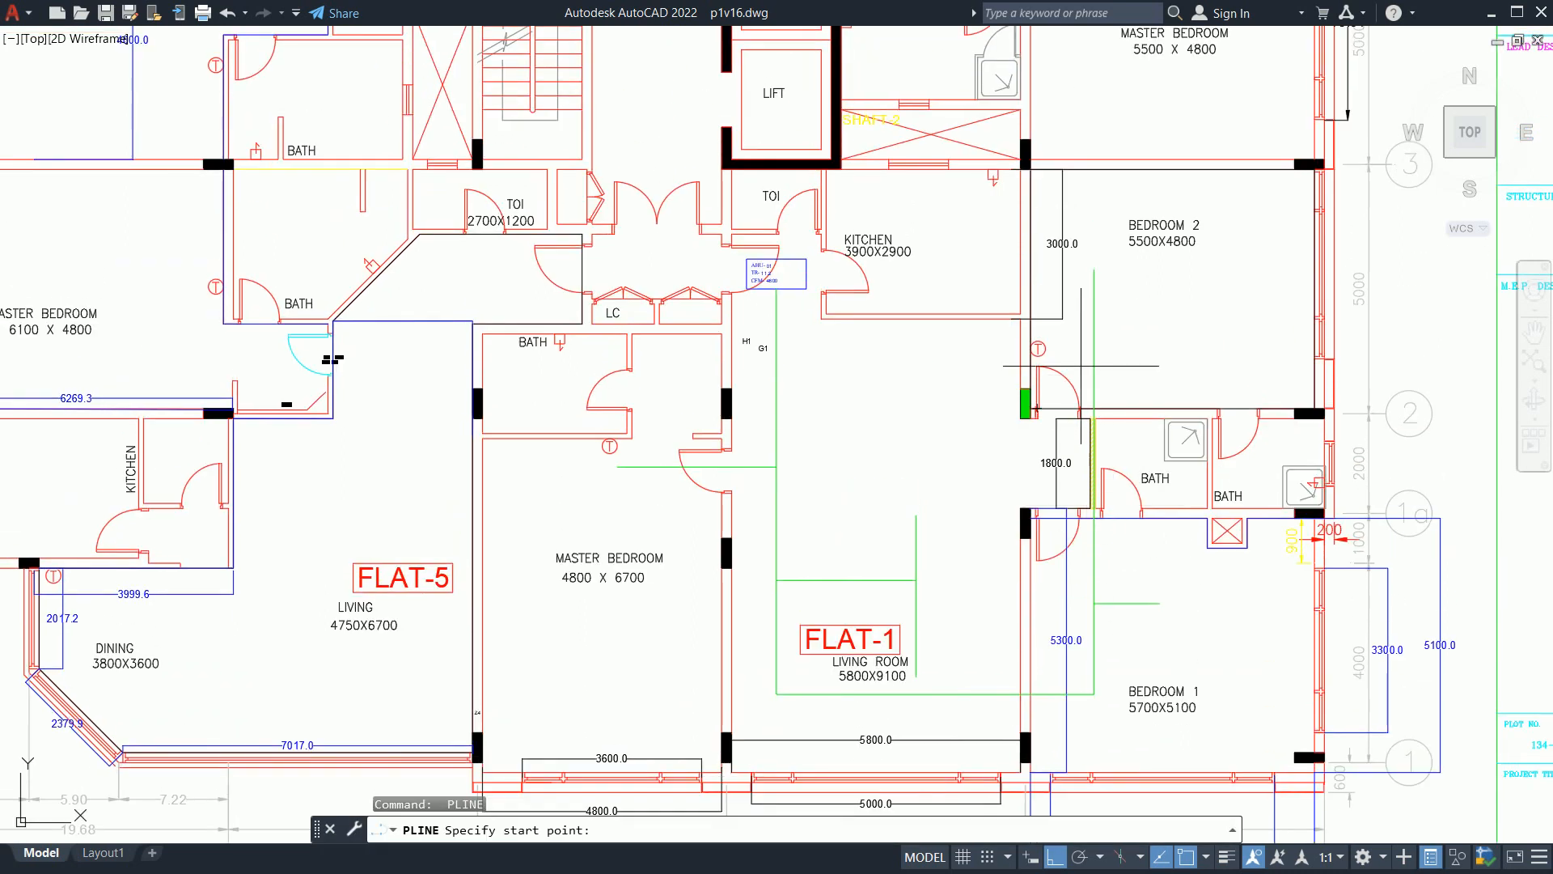
pyautogui.click(1188, 339)
pyautogui.press('Escape')
pyautogui.press('Escape')
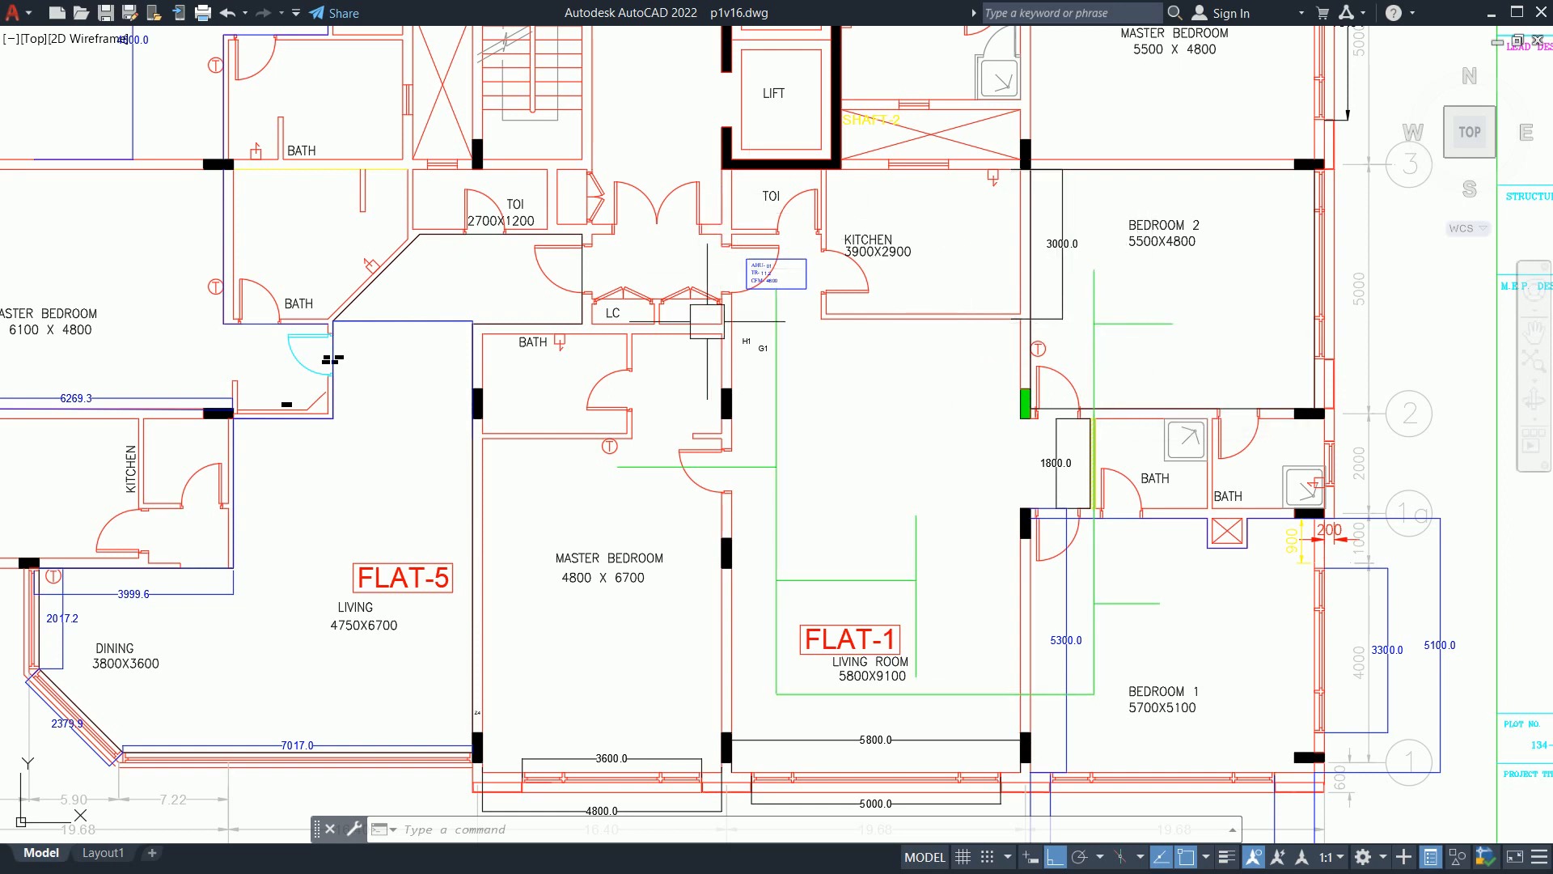
pyautogui.scroll(4, 752, 334)
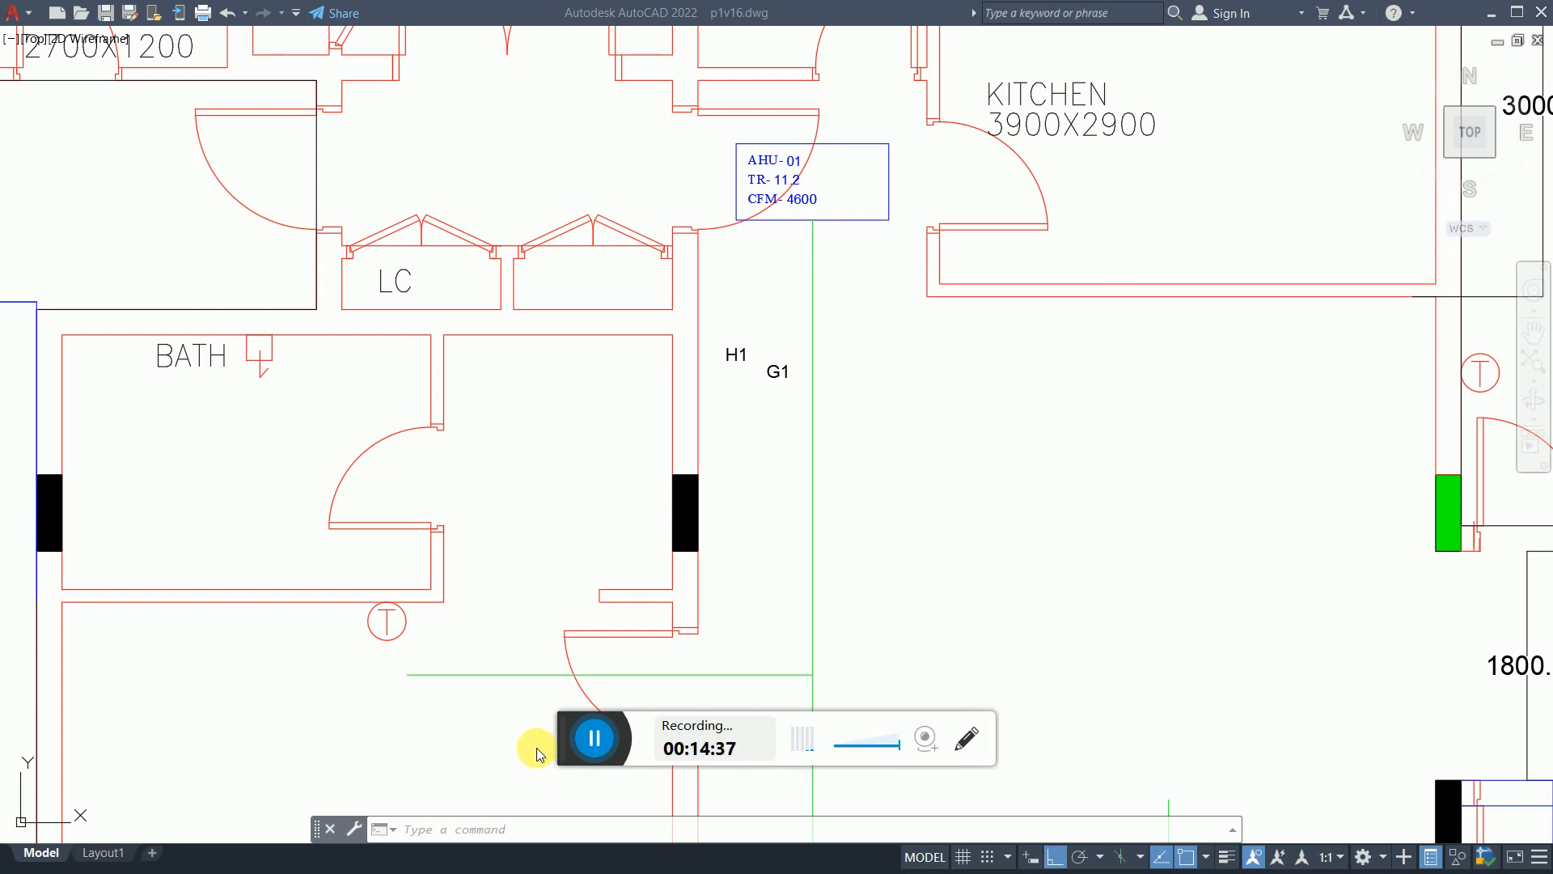
pyautogui.click(627, 647)
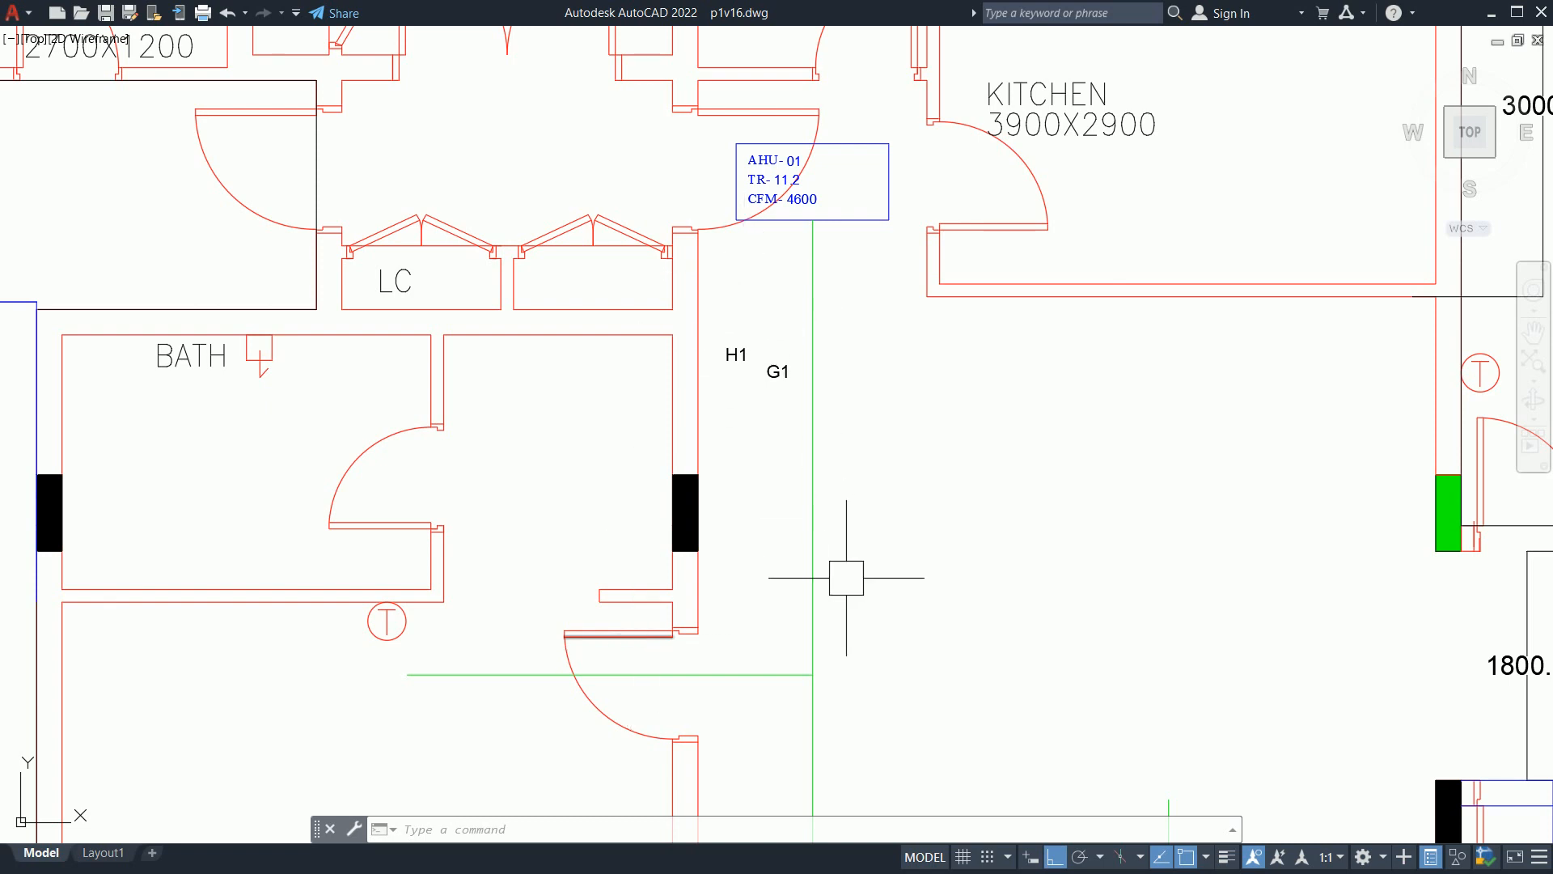
pyautogui.press('Escape')
pyautogui.press('Escape')
pyautogui.press('Escape')
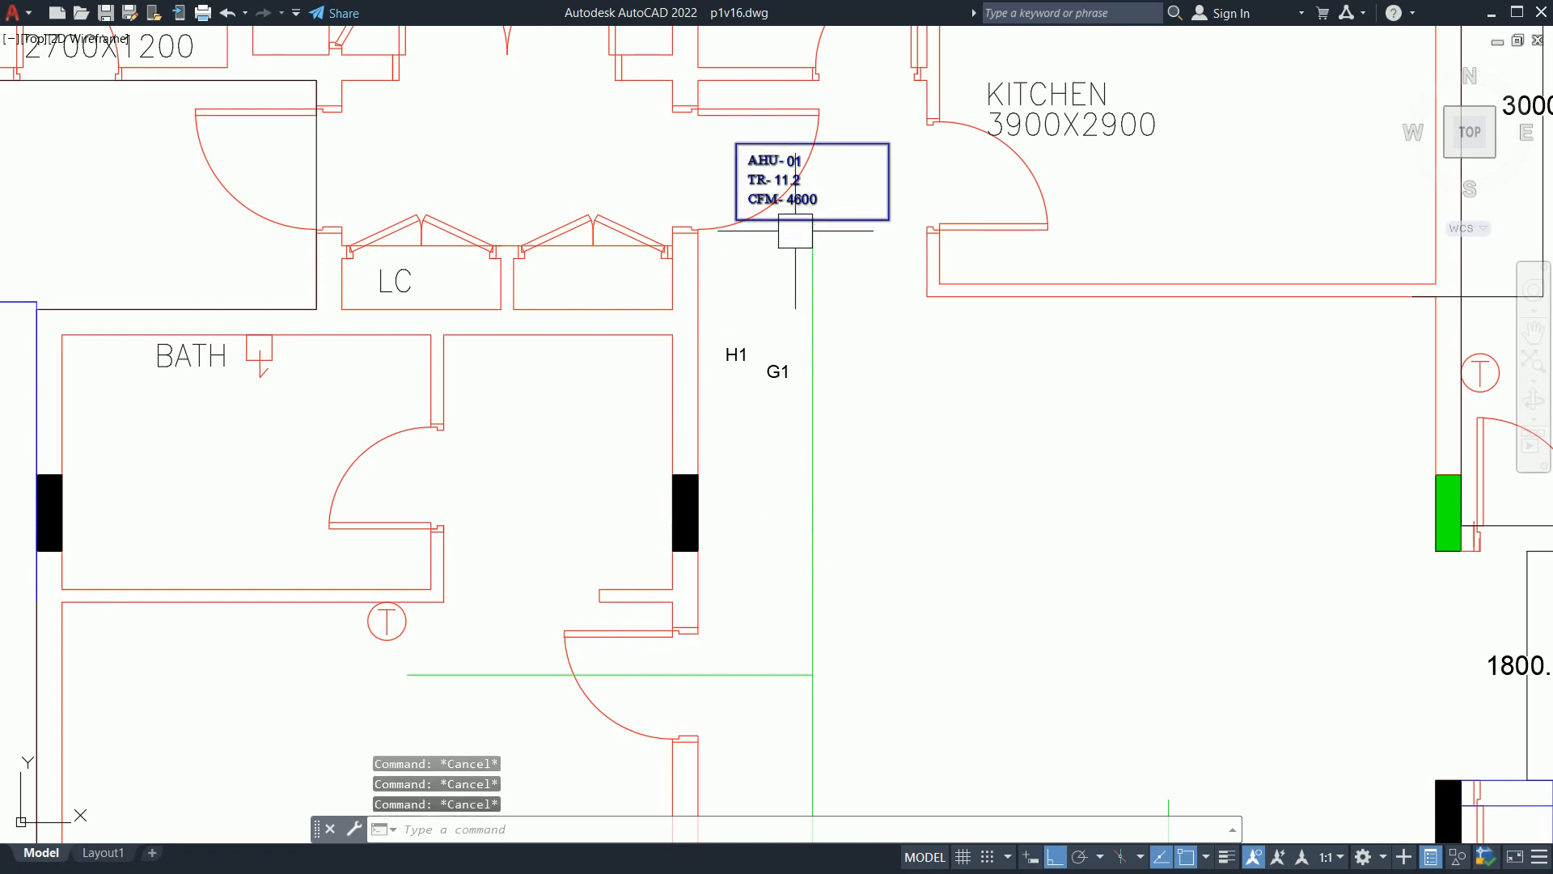
# Step: Create a multiline text box in the open area below the AHU block, just right of the main vertical duct line
pyautogui.scroll(3, 795, 234)
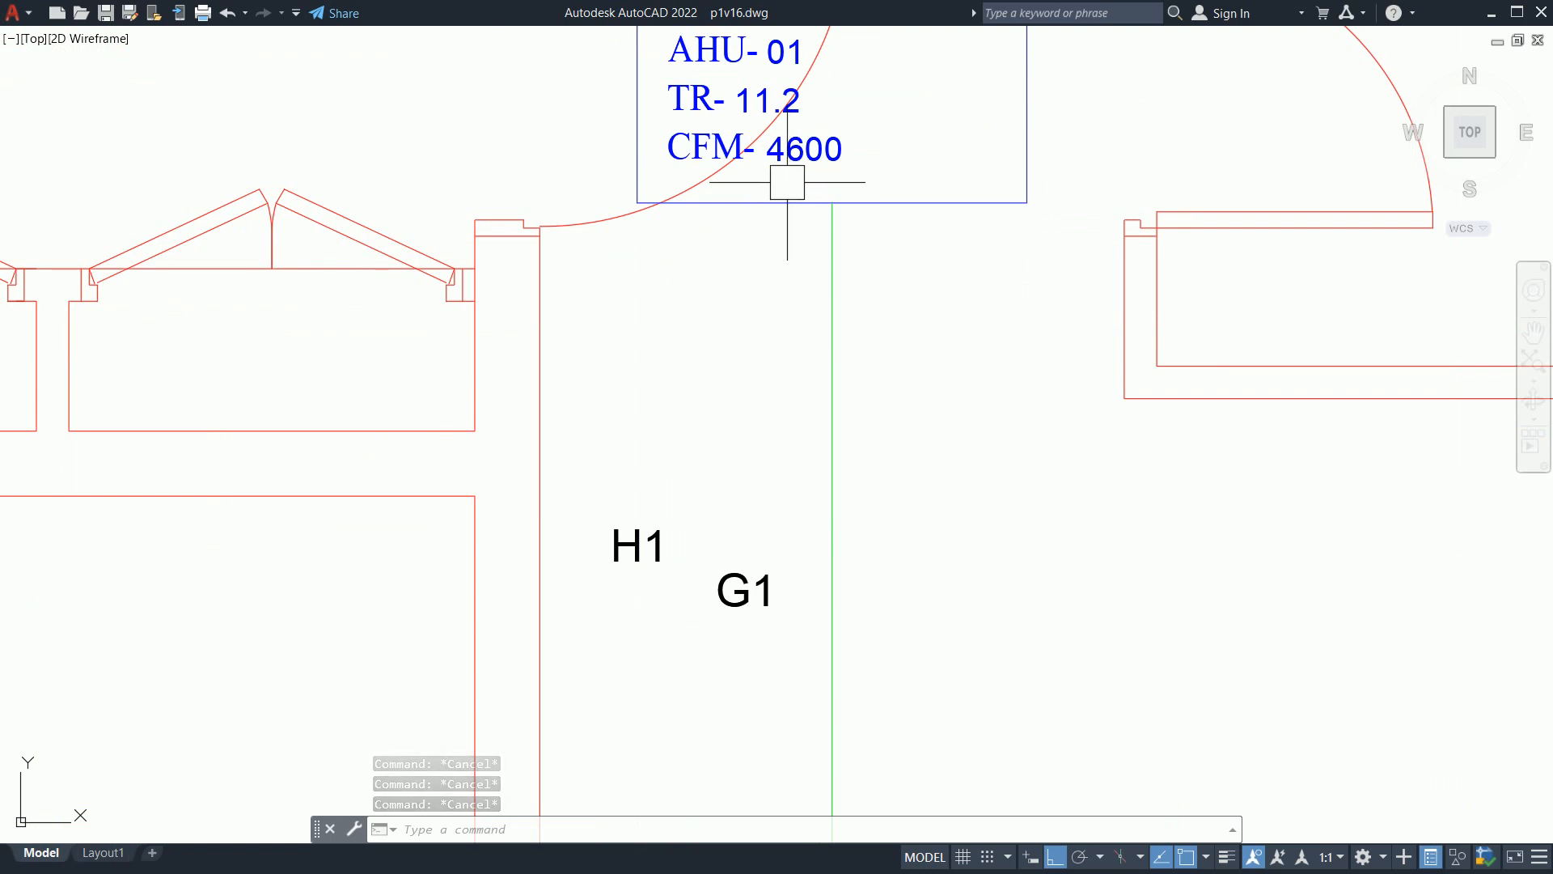
pyautogui.write('t')
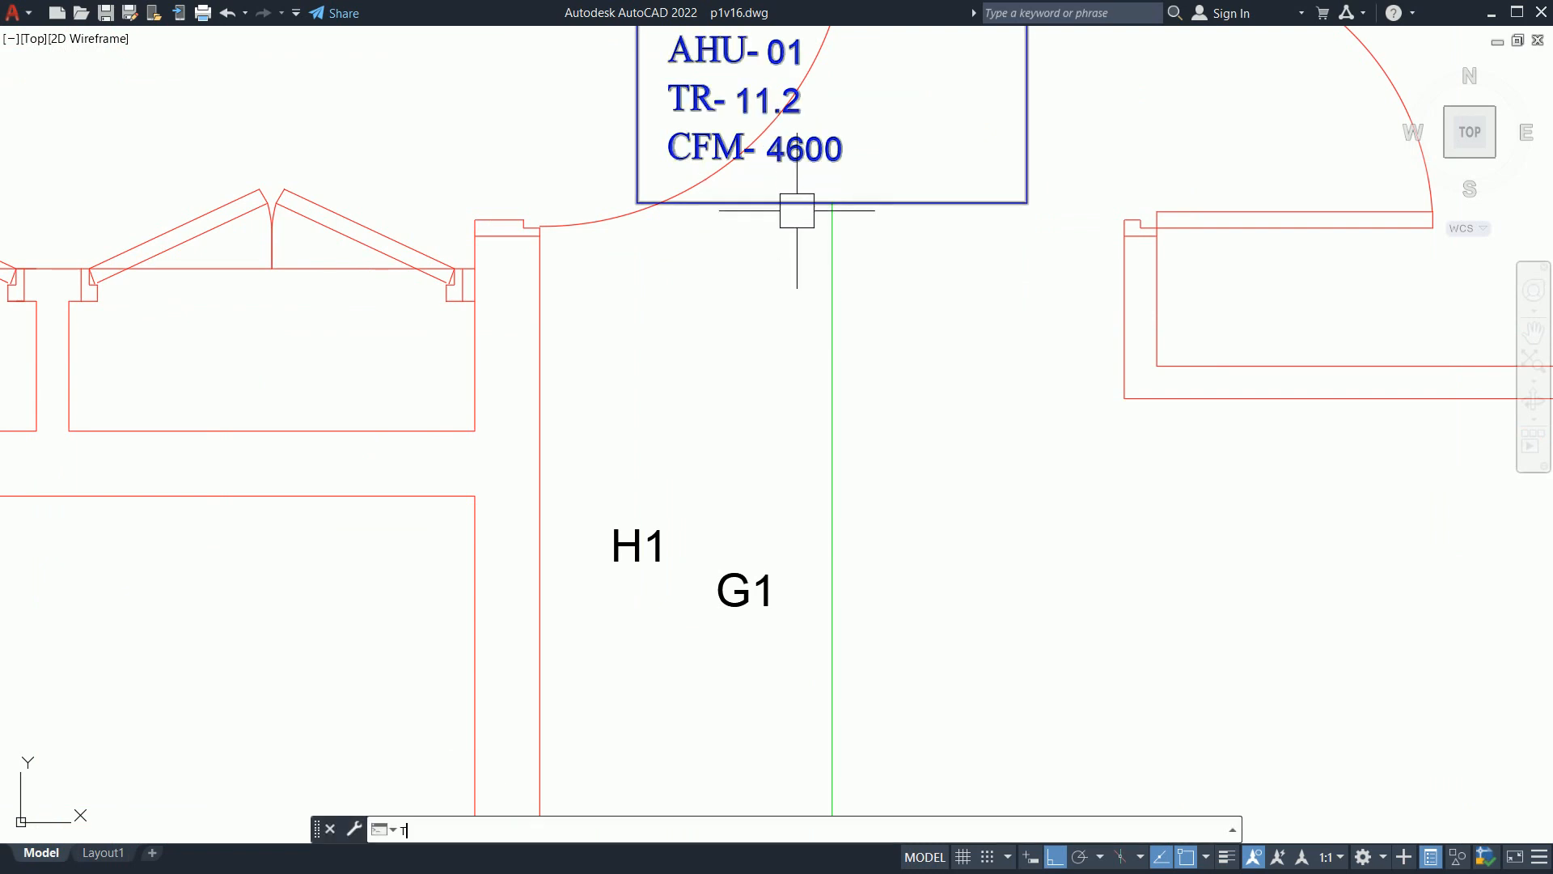
pyautogui.press('Return')
pyautogui.scroll(-6, 781, 185)
pyautogui.moveTo(822, 285); pyautogui.dragTo(822, 334, button='middle')
pyautogui.scroll(2, 793, 333)
pyautogui.click(765, 333)
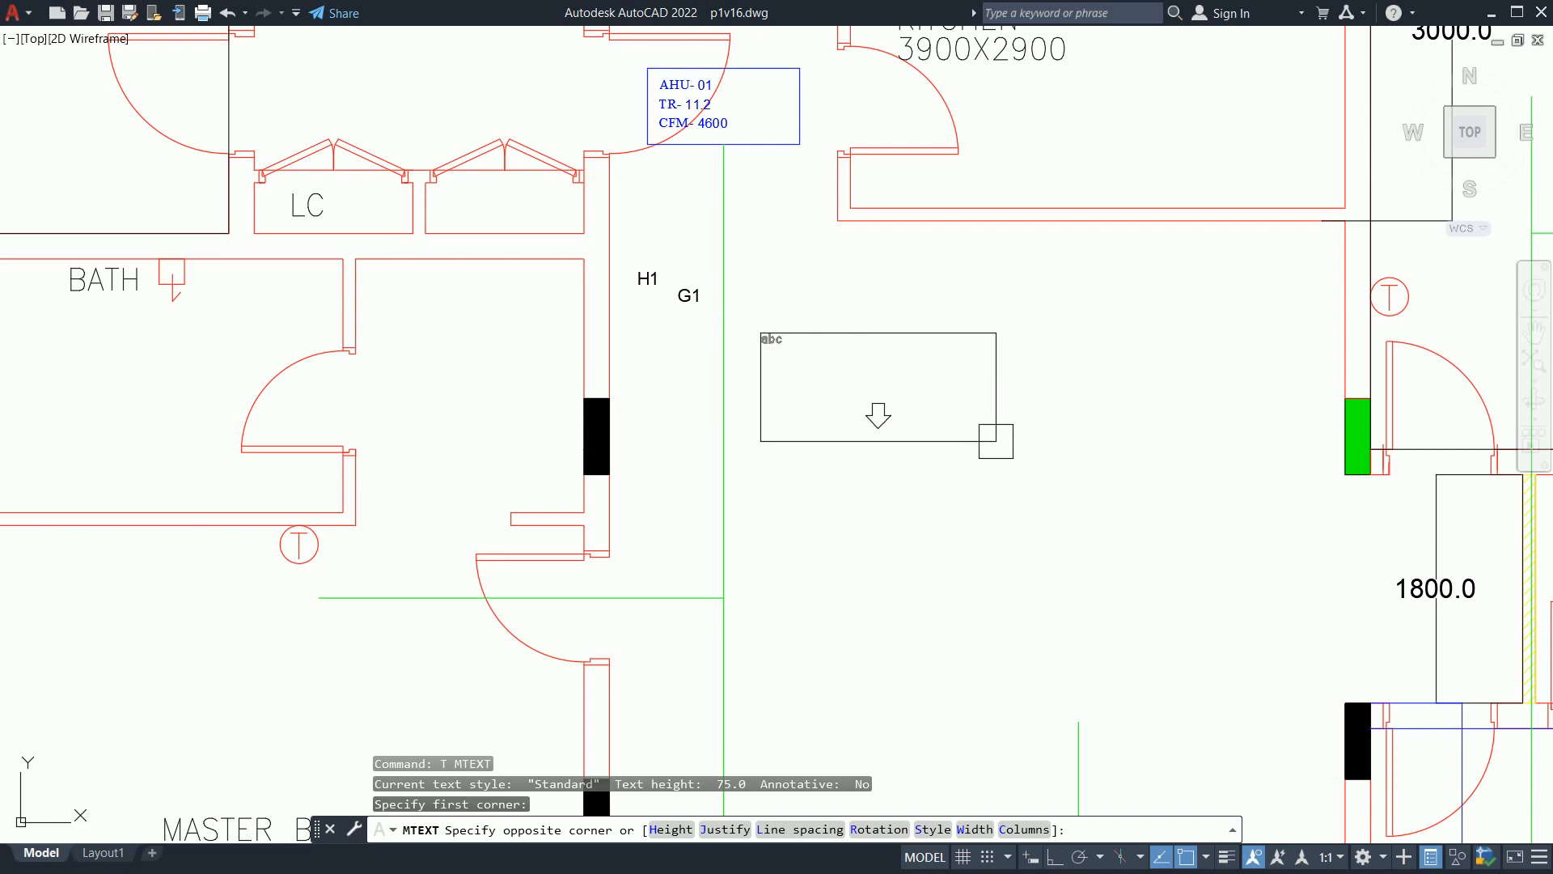
pyautogui.click(993, 443)
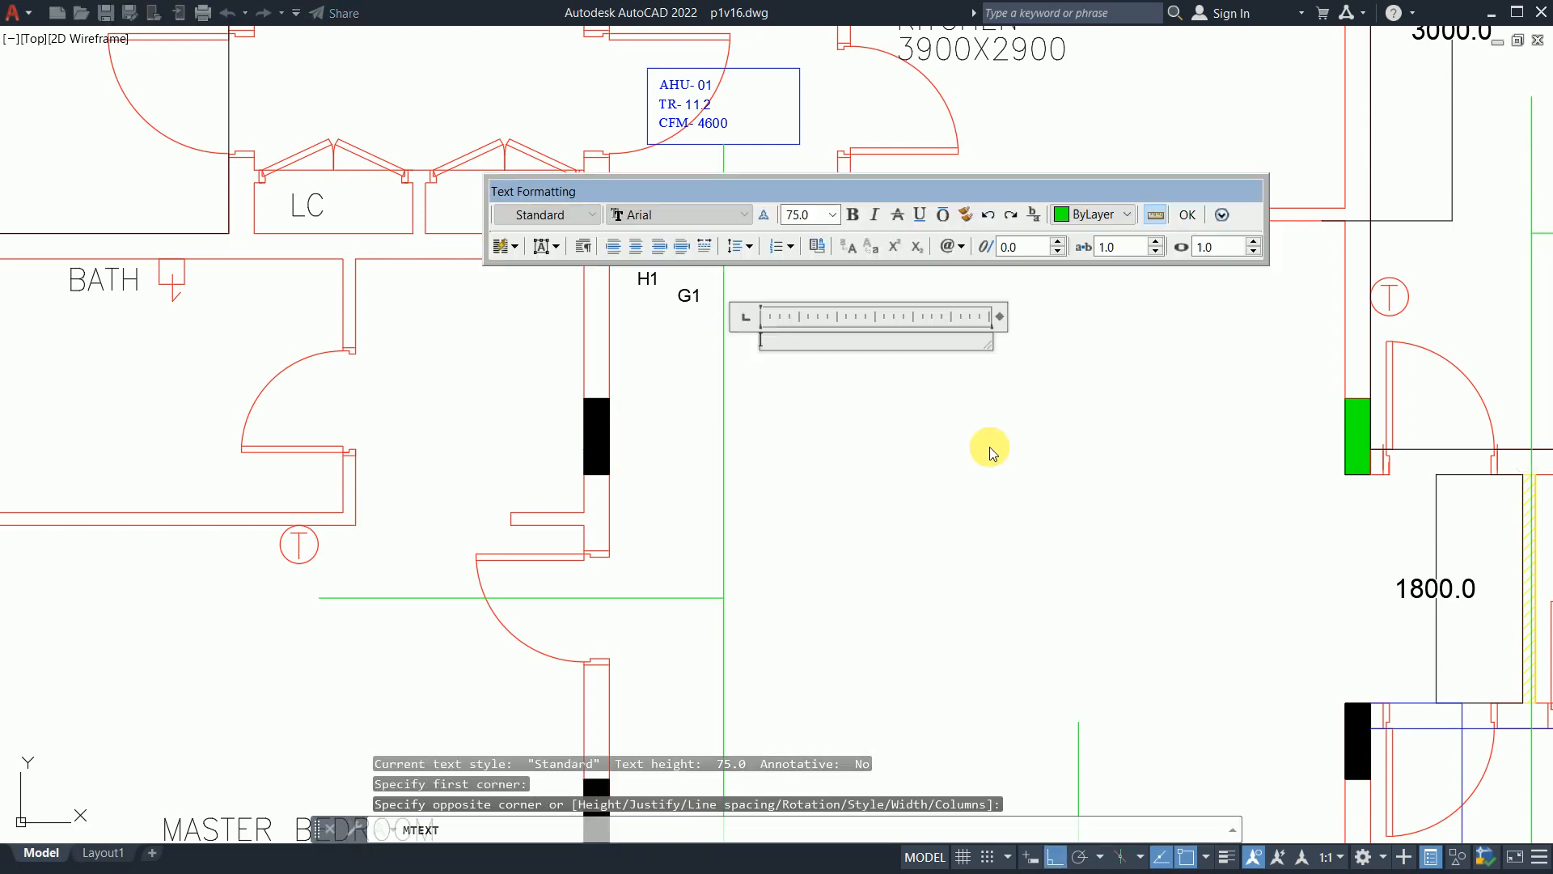
# Step: Set the multiline text font to txt and enter CFM 4600
pyautogui.click(701, 215)
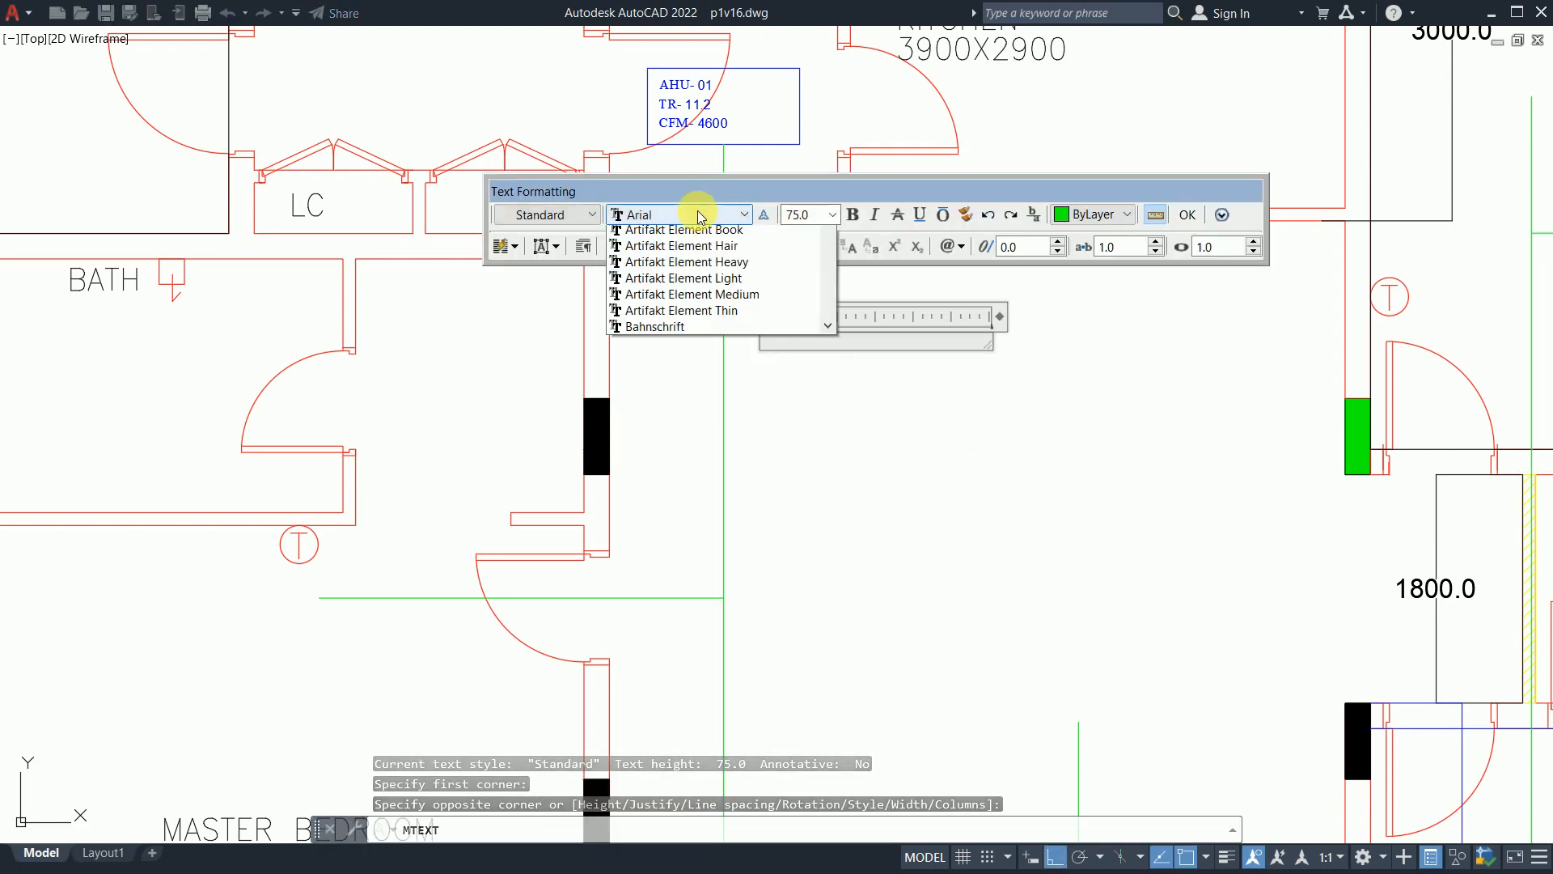
pyautogui.write('t')
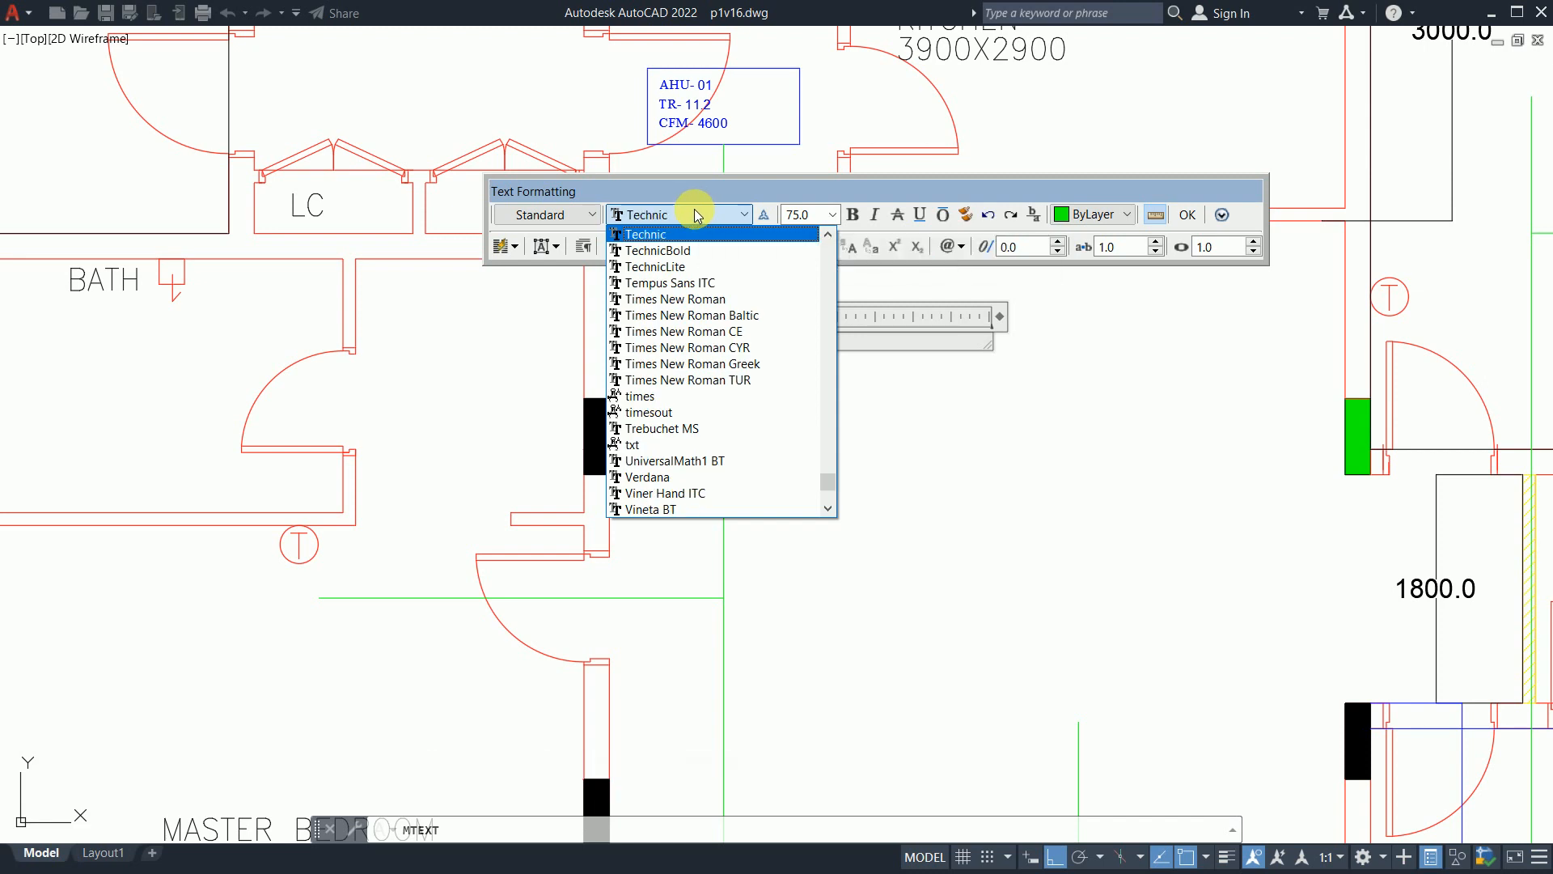
pyautogui.write('xt')
pyautogui.click(635, 234)
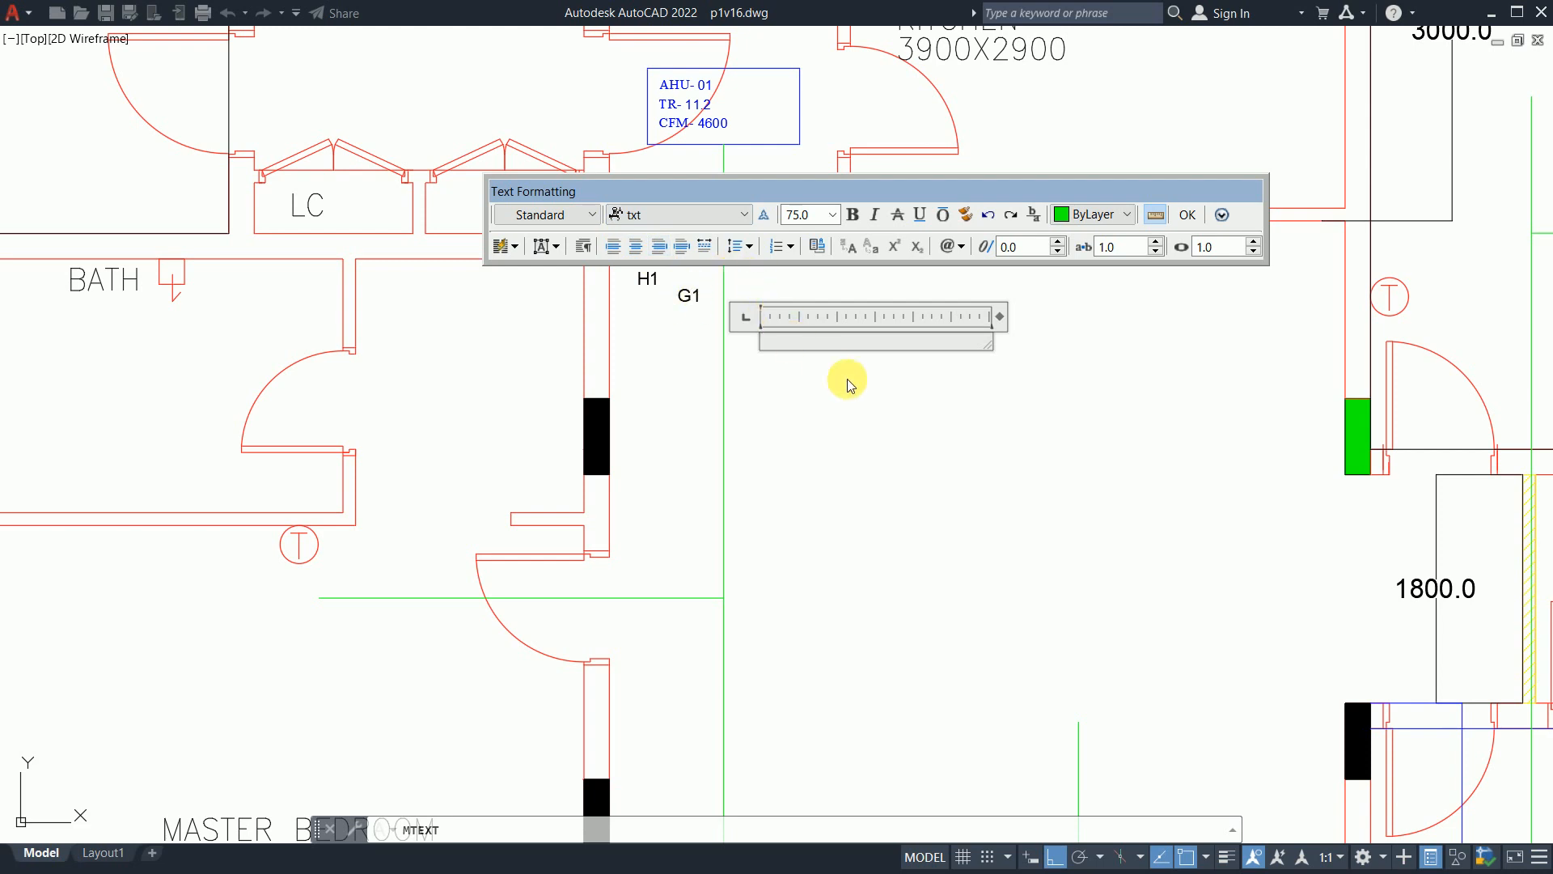
pyautogui.write('CFM 4600')
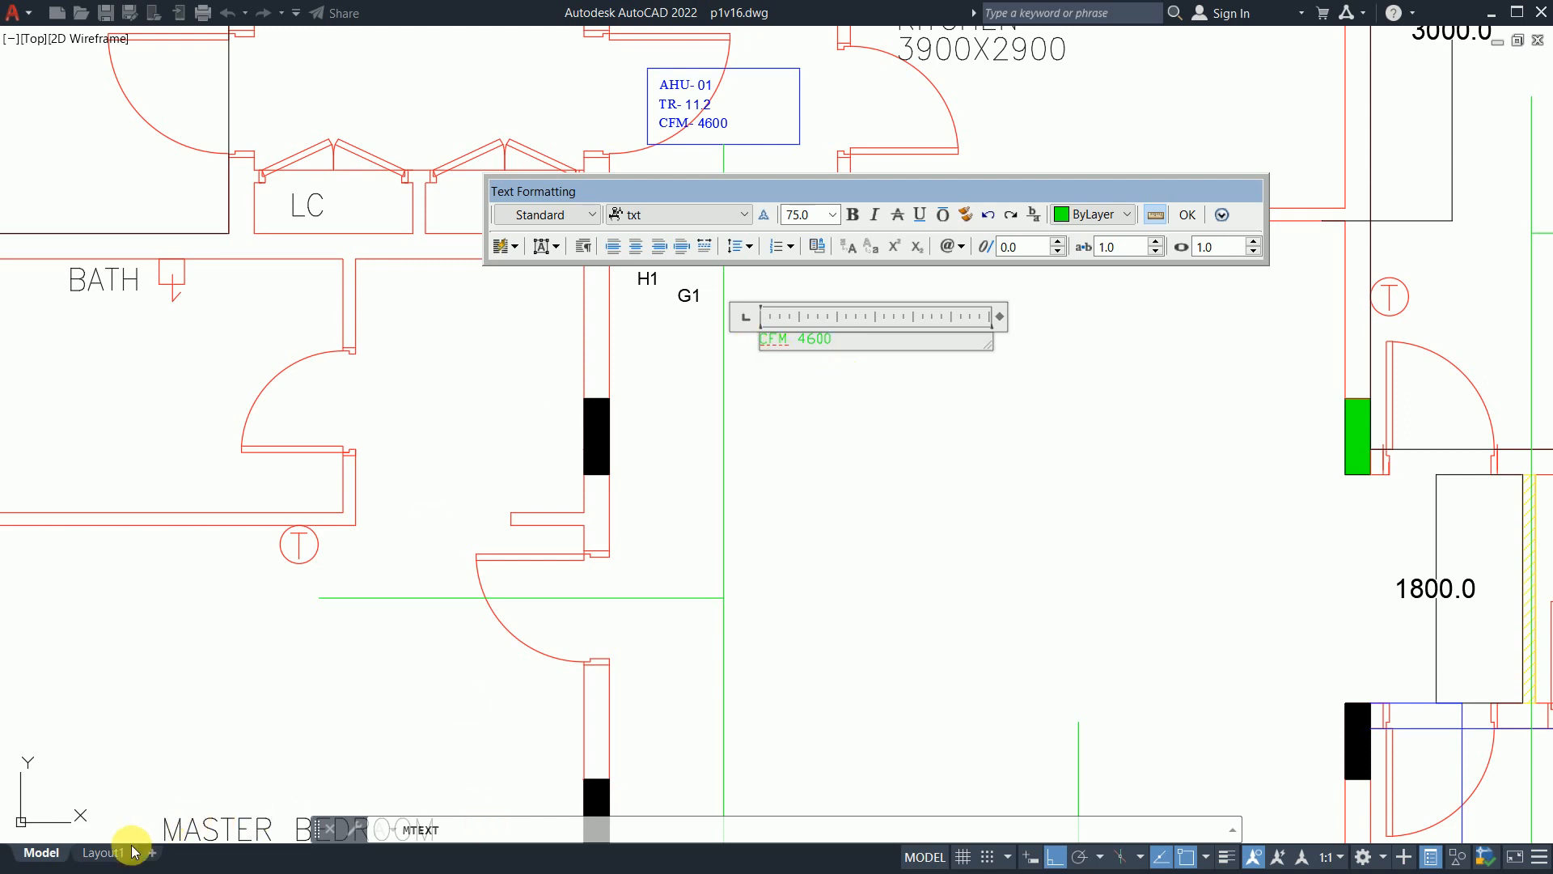
# Step: Switch to File Explorer and search drive F:, including hvac and its NOIDA SOCIETY FLAT subfolder, for the duct sizing program
pyautogui.press('super+e')
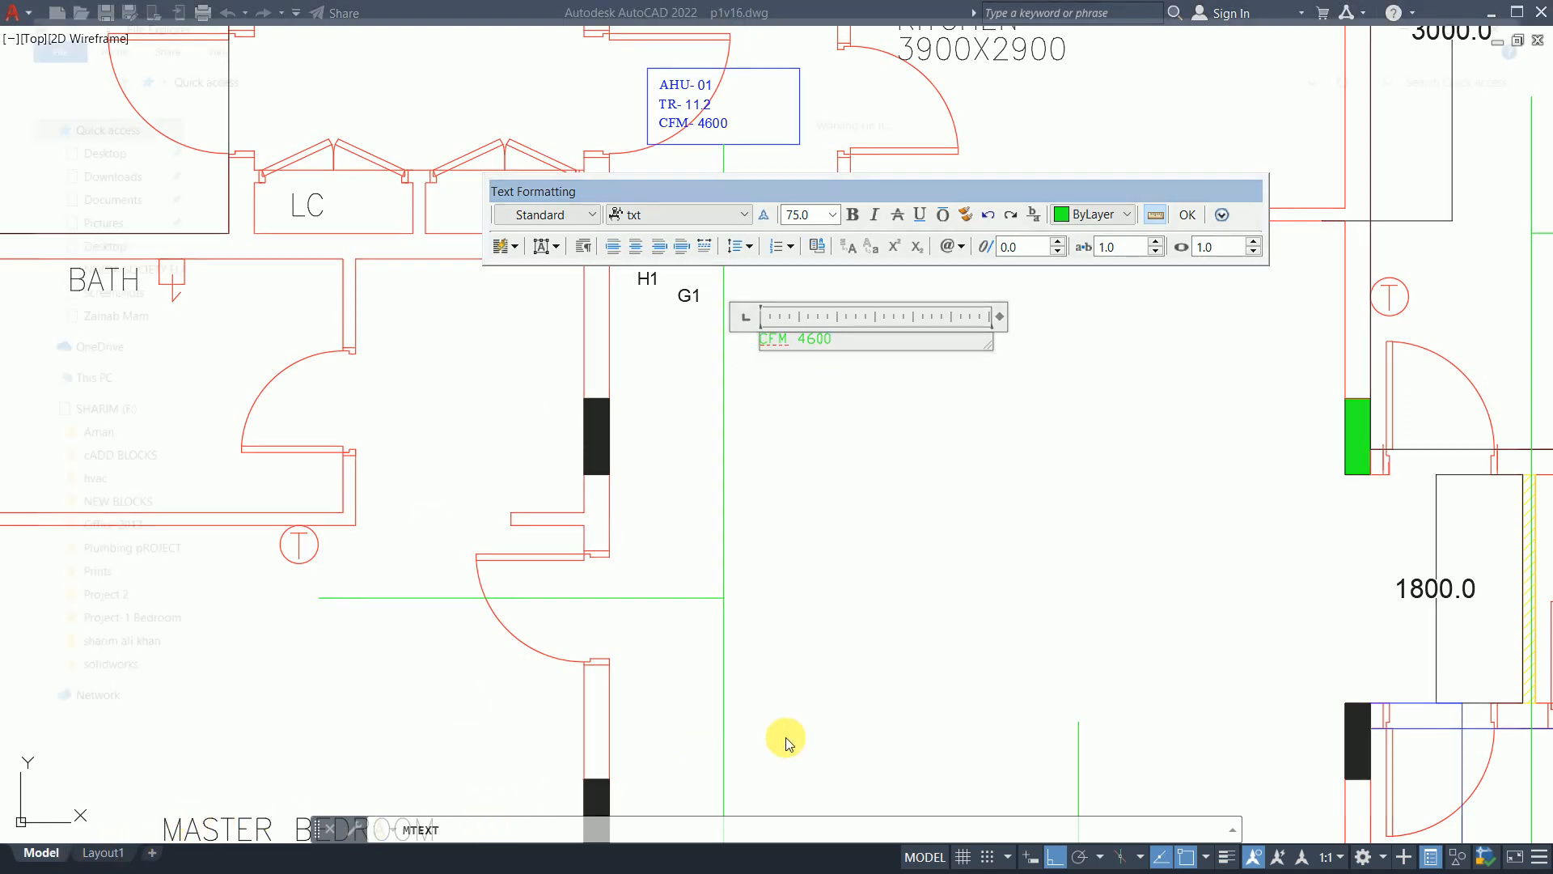
pyautogui.click(105, 412)
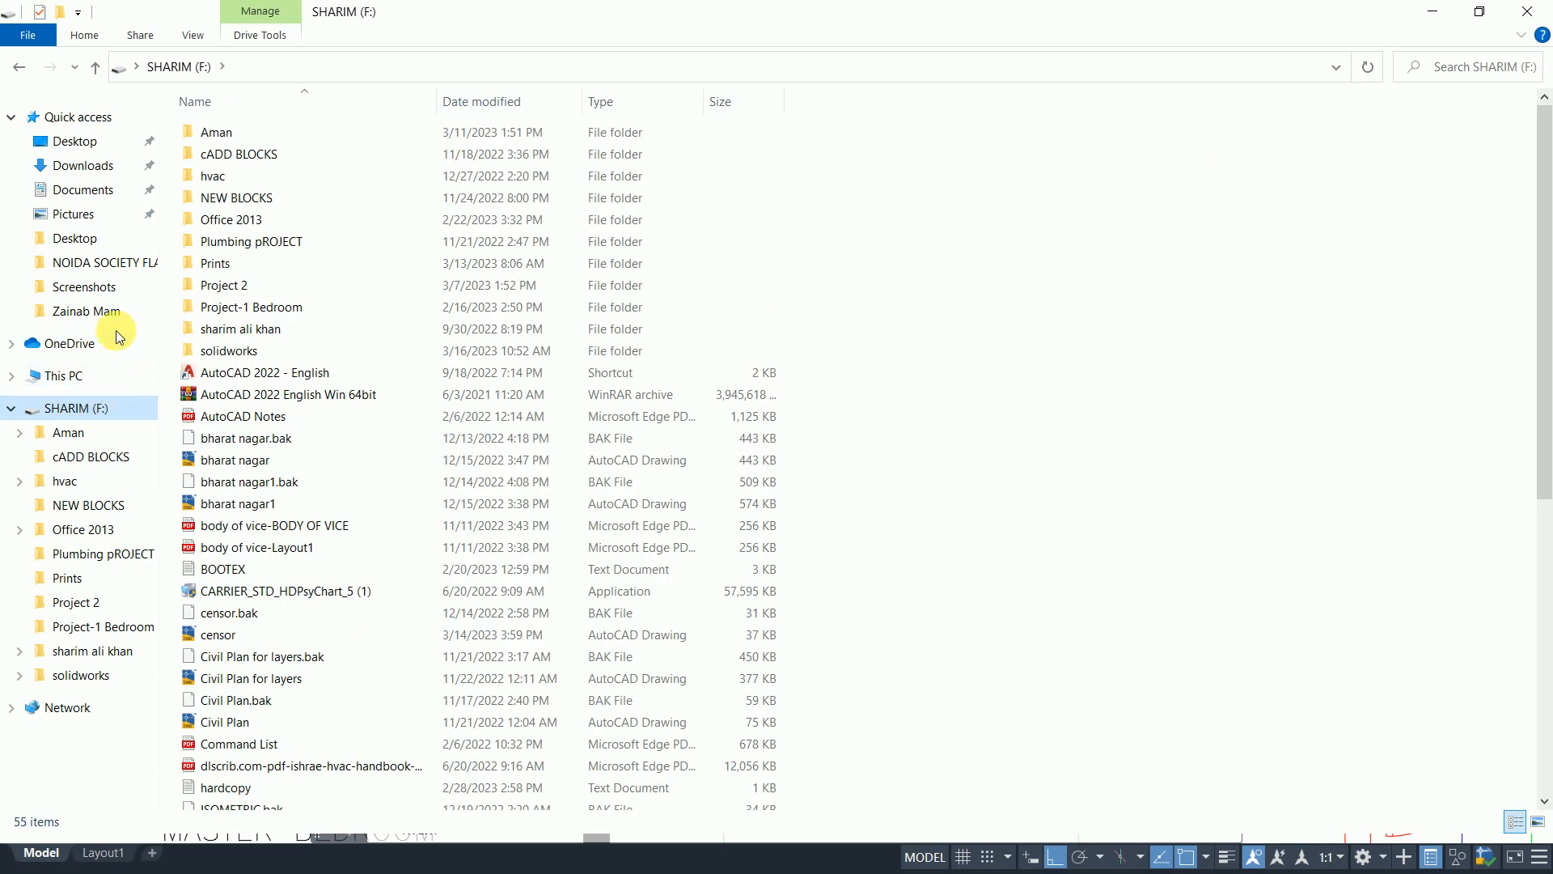
pyautogui.doubleClick(240, 175)
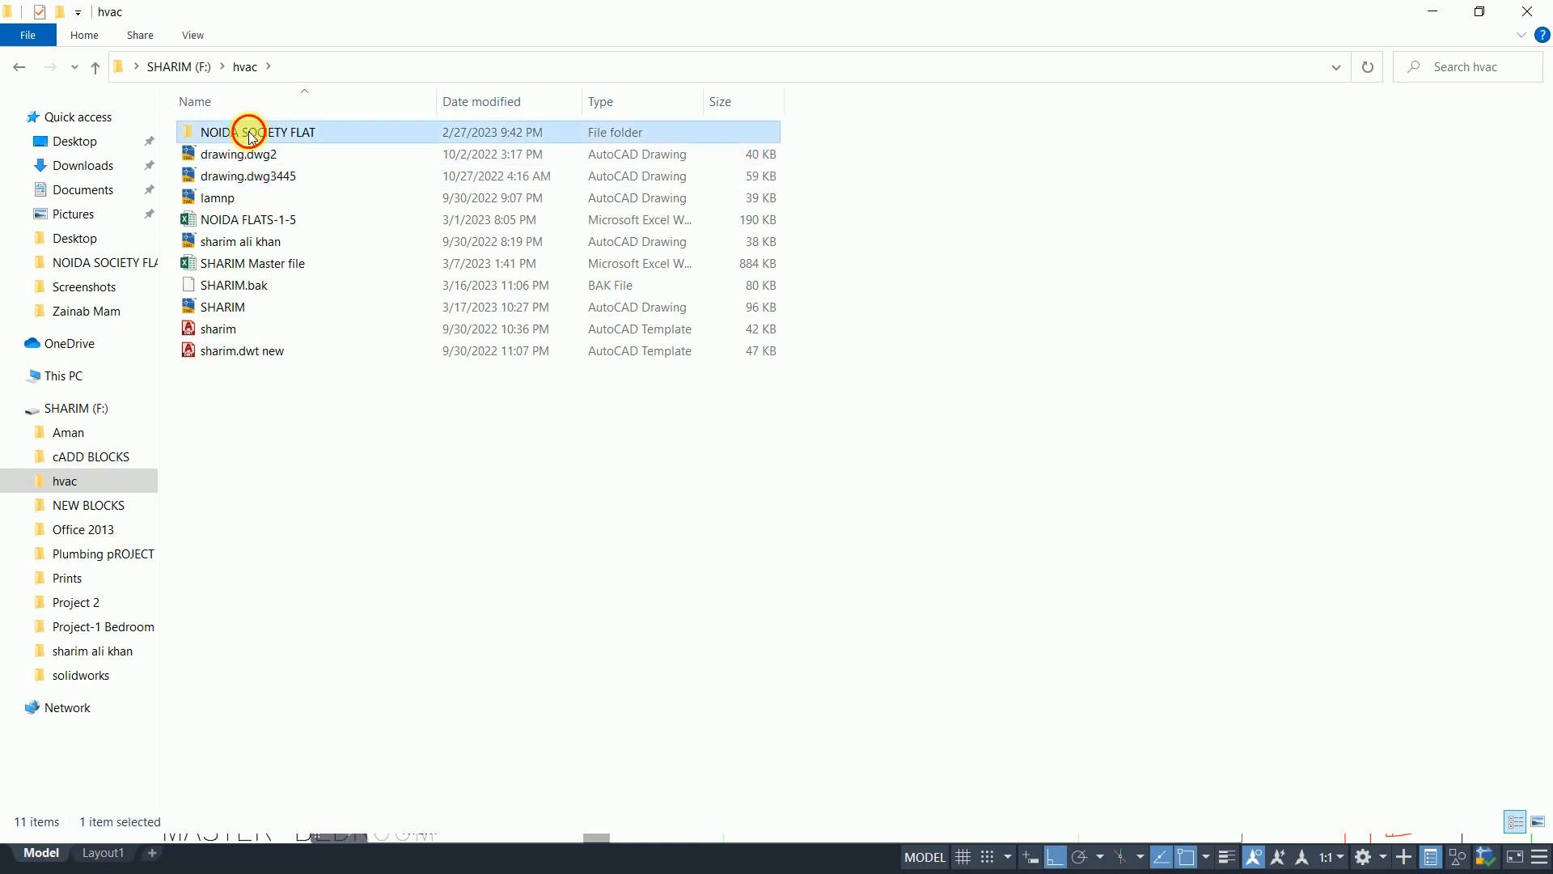
pyautogui.doubleClick(244, 133)
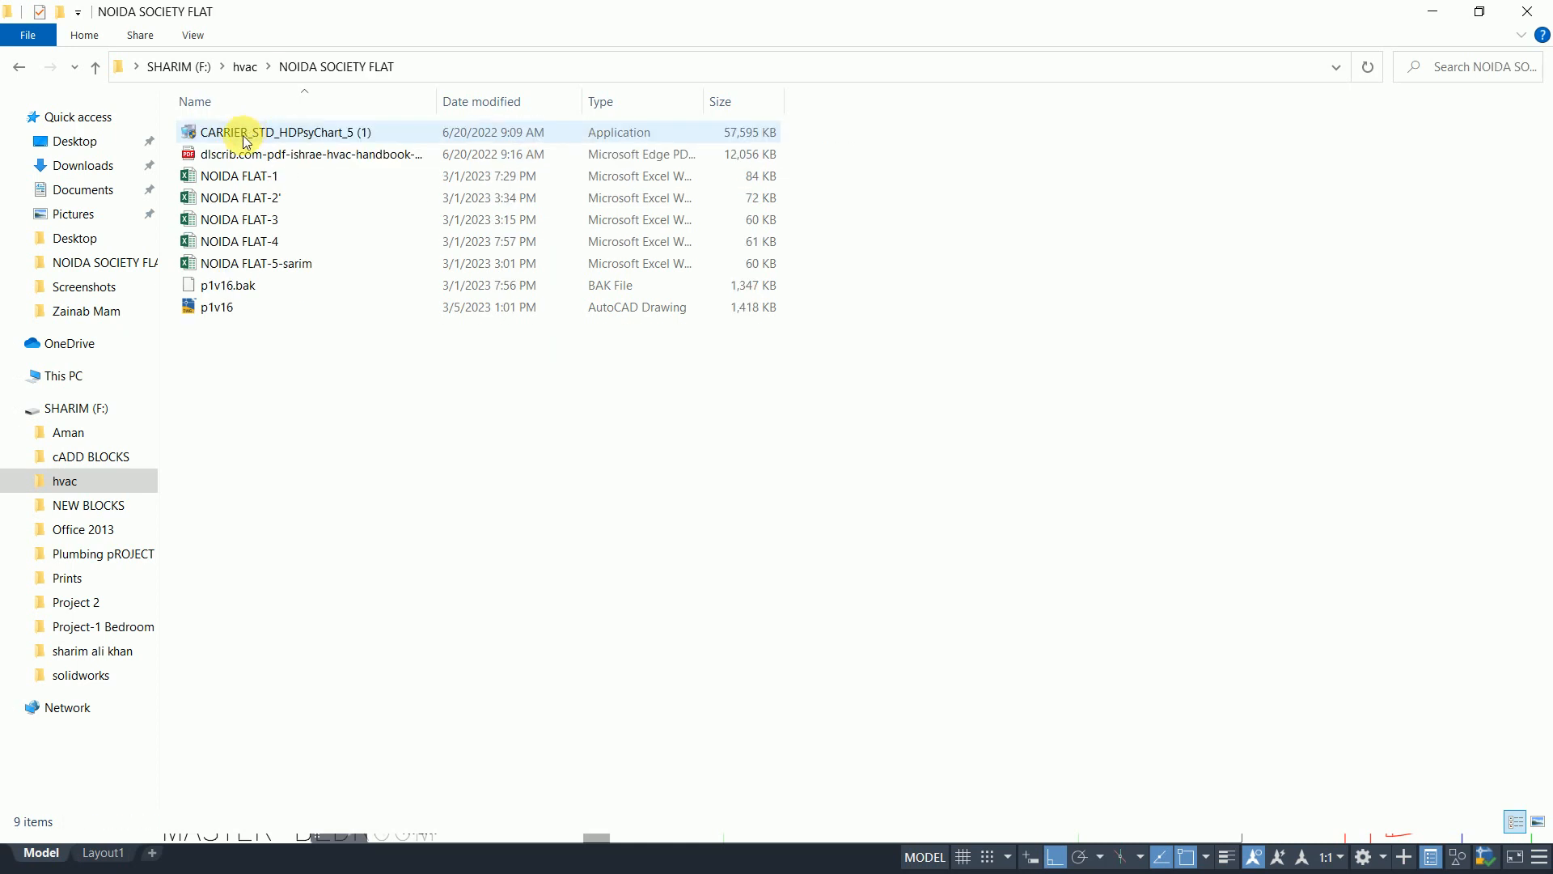
pyautogui.click(100, 68)
pyautogui.click(97, 66)
pyautogui.scroll(-3, 467, 411)
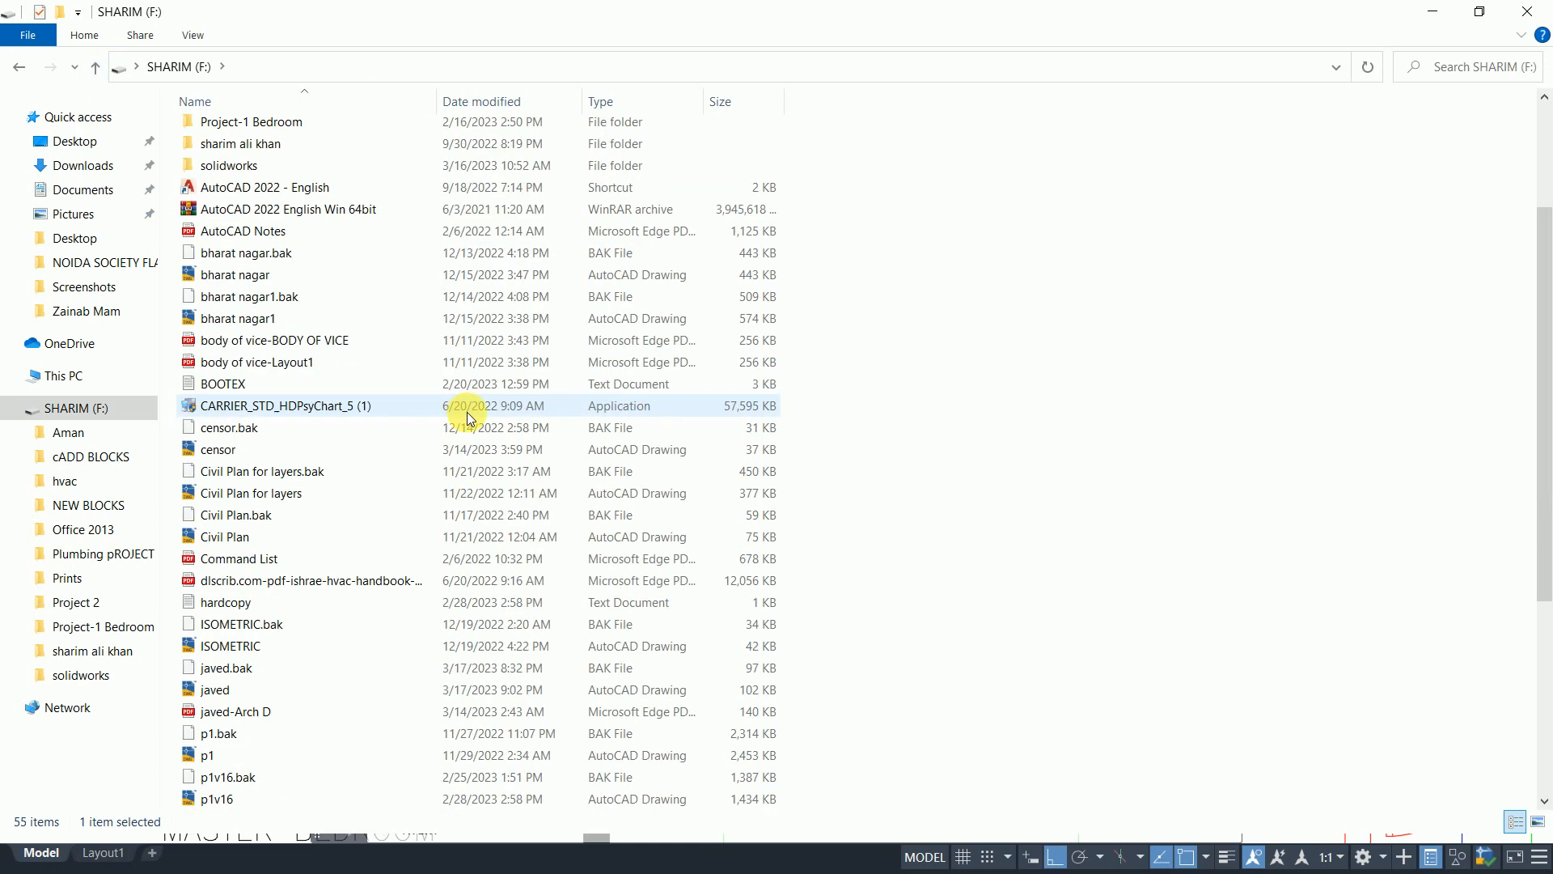
pyautogui.scroll(-5, 453, 407)
pyautogui.scroll(6, 406, 429)
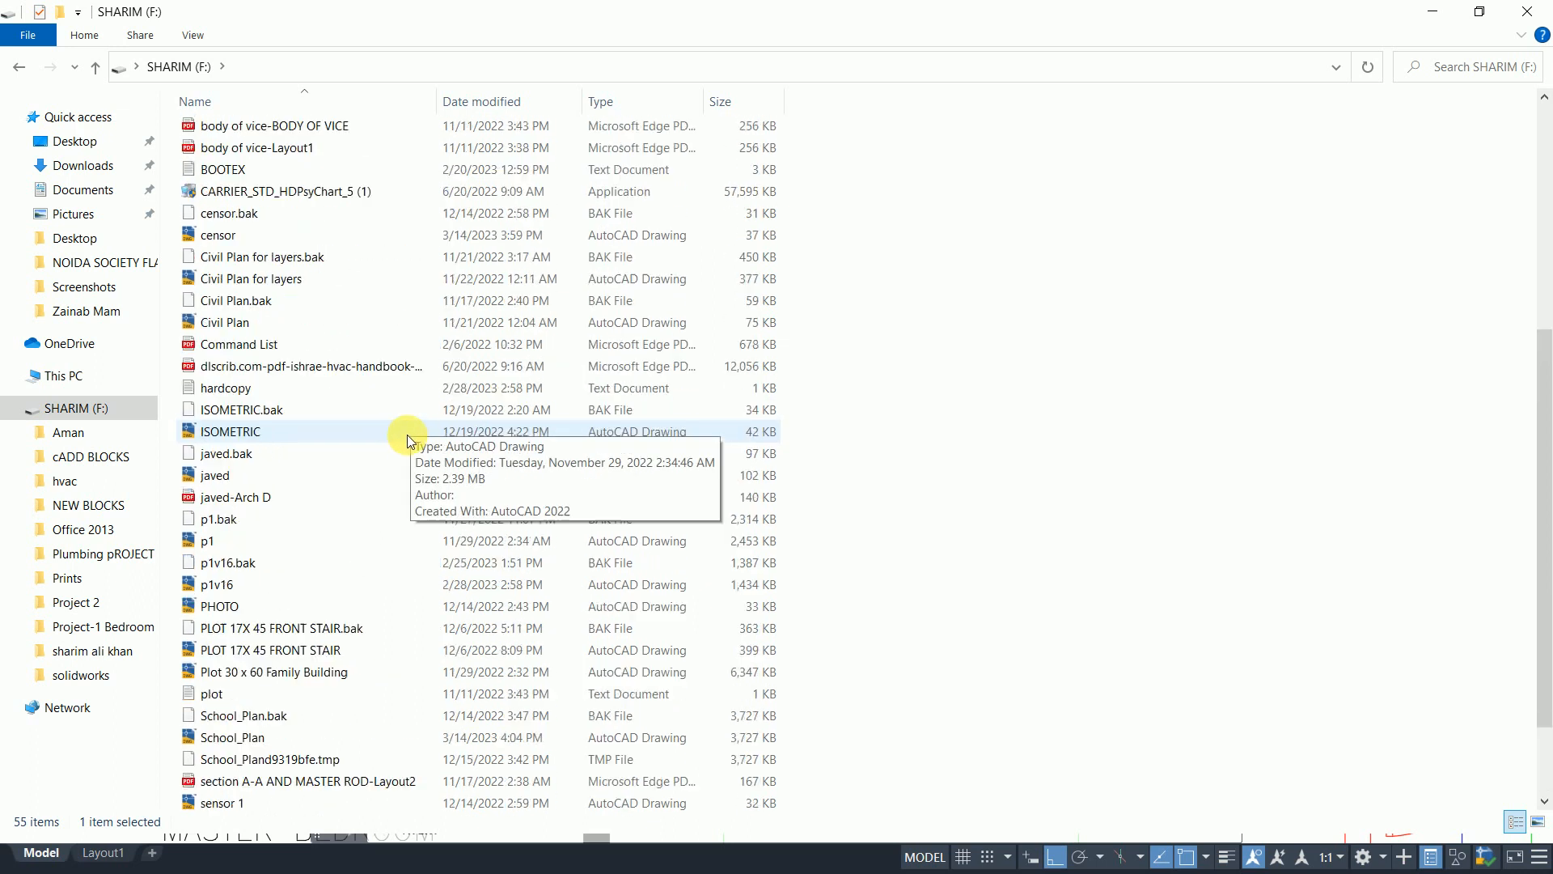
pyautogui.scroll(2, 375, 386)
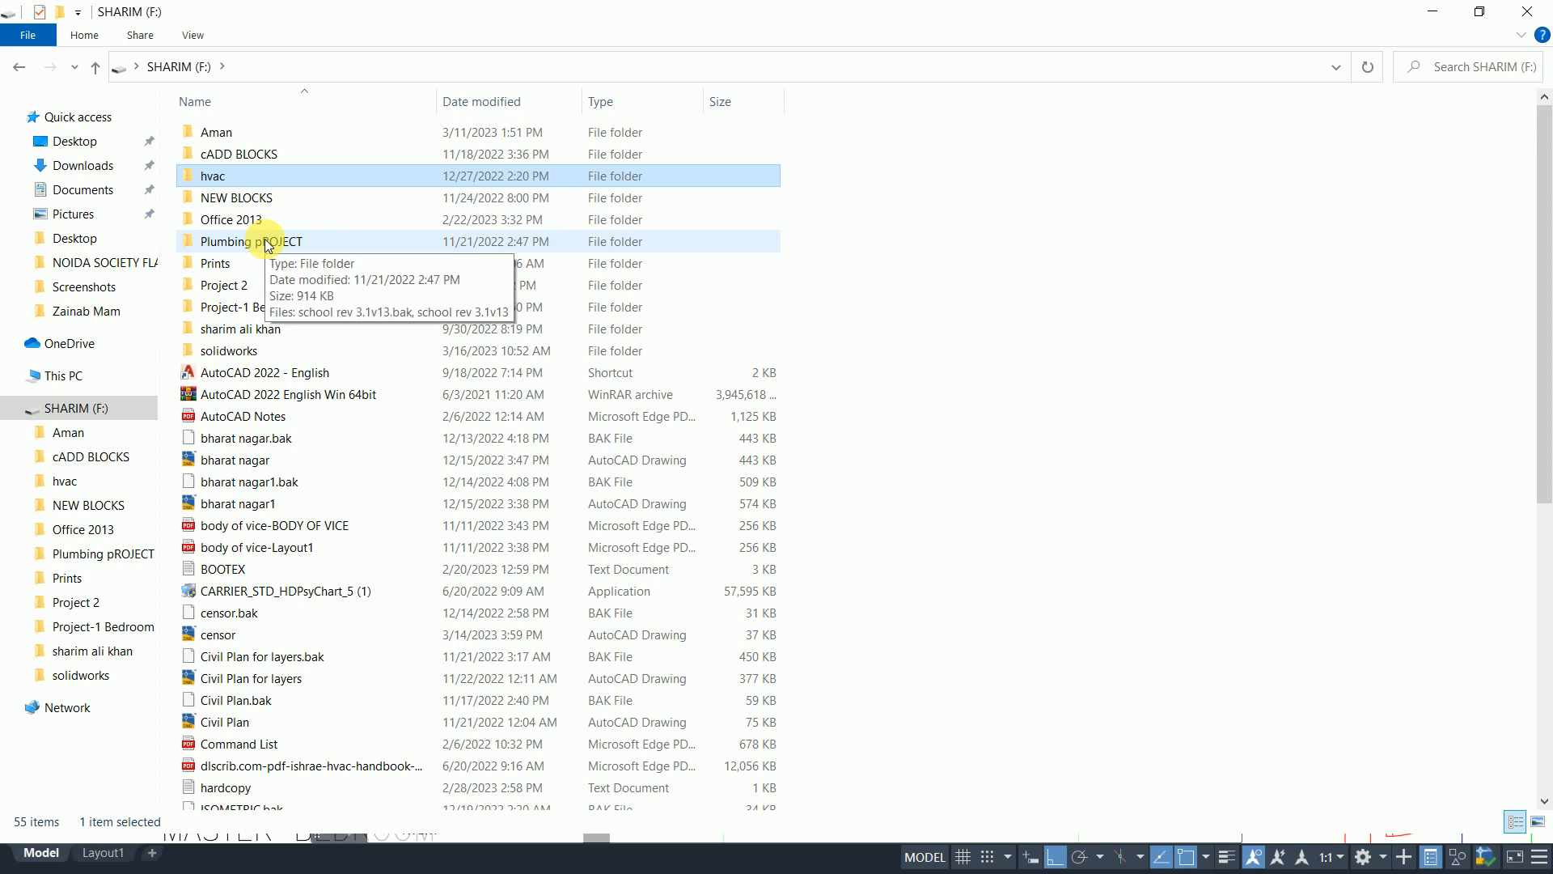
# Step: Examine the contents of the Ductsizer folder inside the Aman folder on drive F:, and return to the parent folder
pyautogui.doubleClick(249, 127)
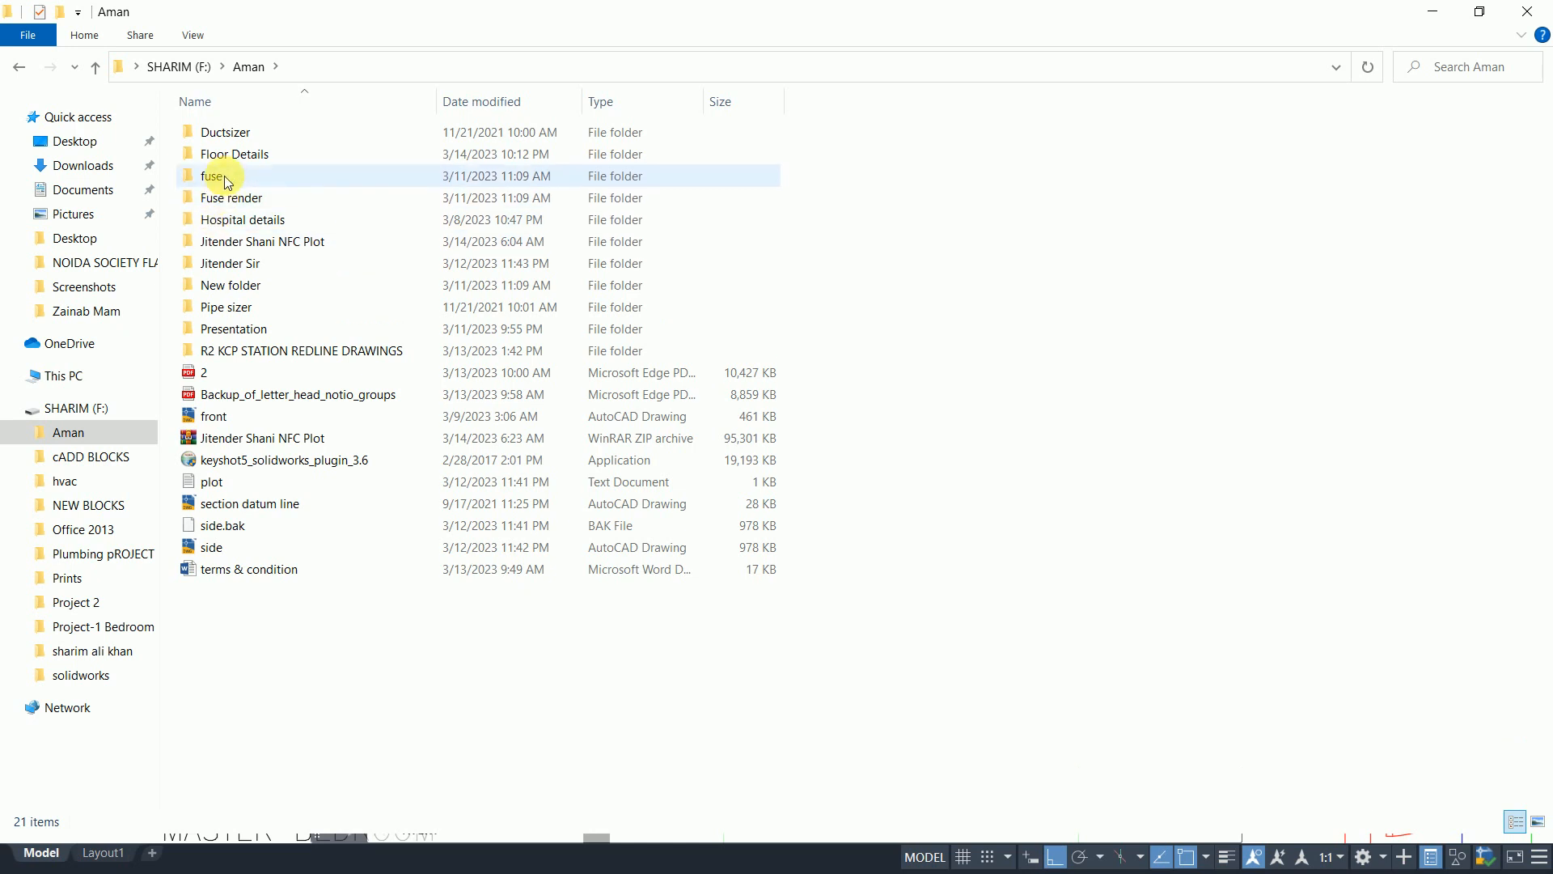
pyautogui.doubleClick(240, 132)
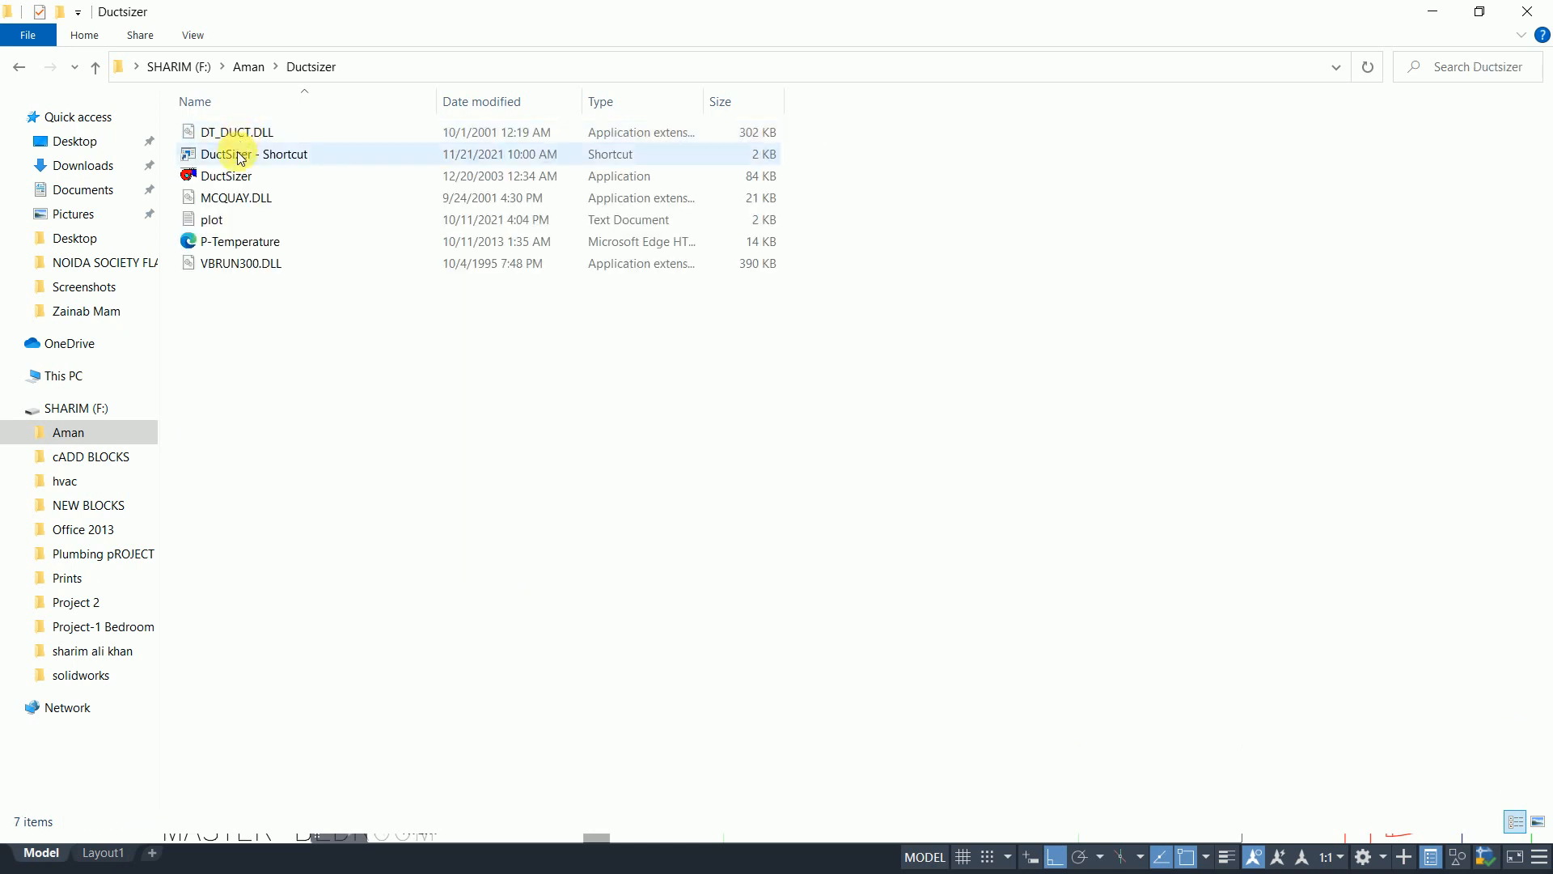
pyautogui.click(95, 67)
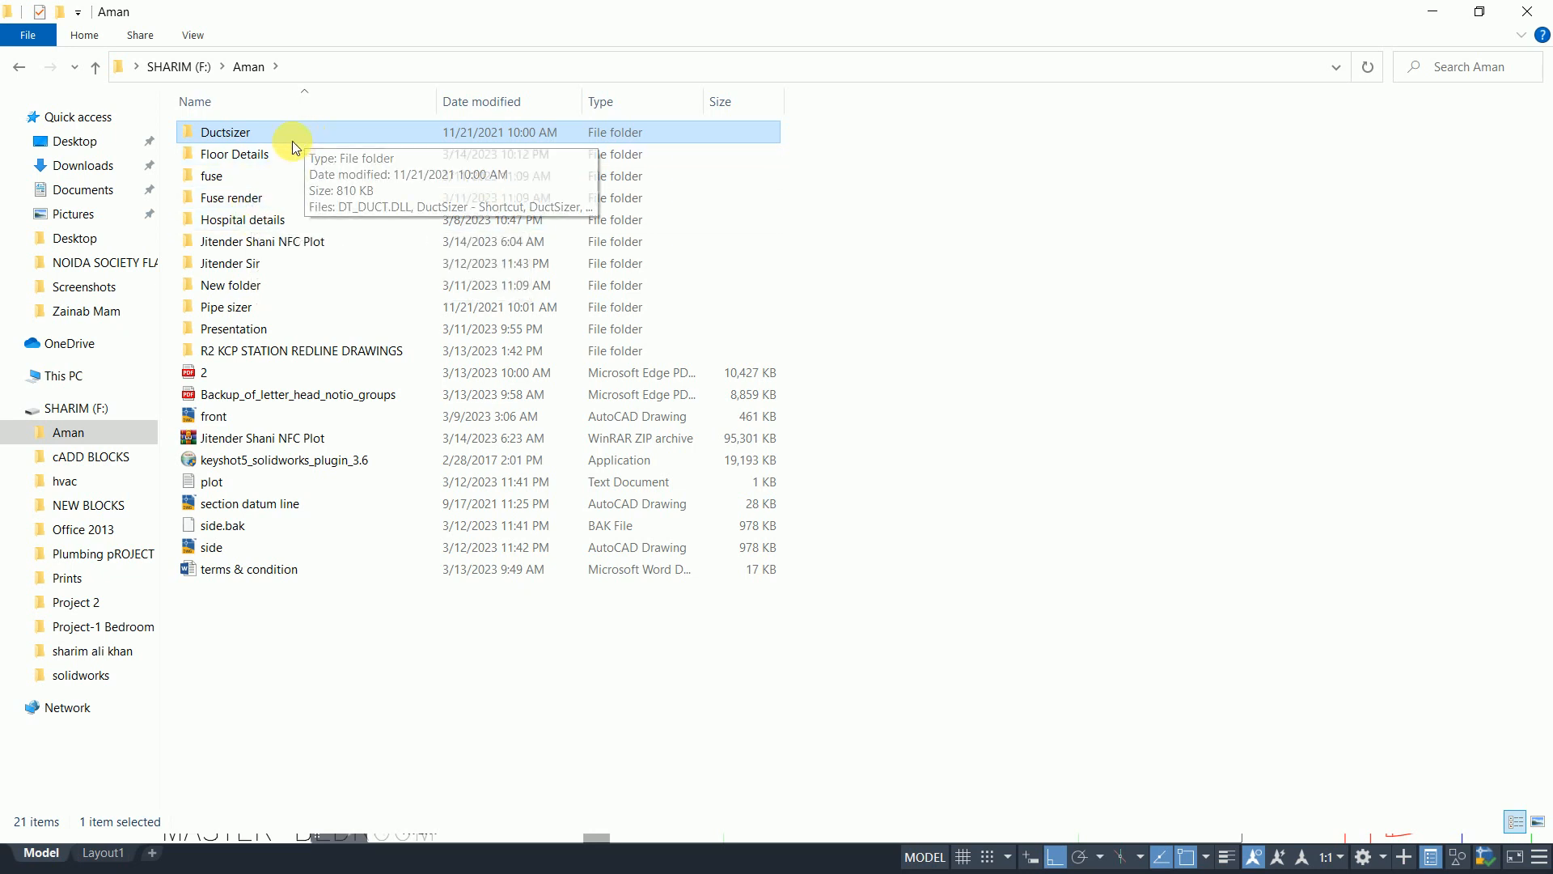
# Step: Open the Ductsizer folder on New Volume (D:) and launch the DuctSizer application
pyautogui.click(81, 409)
pyautogui.click(62, 375)
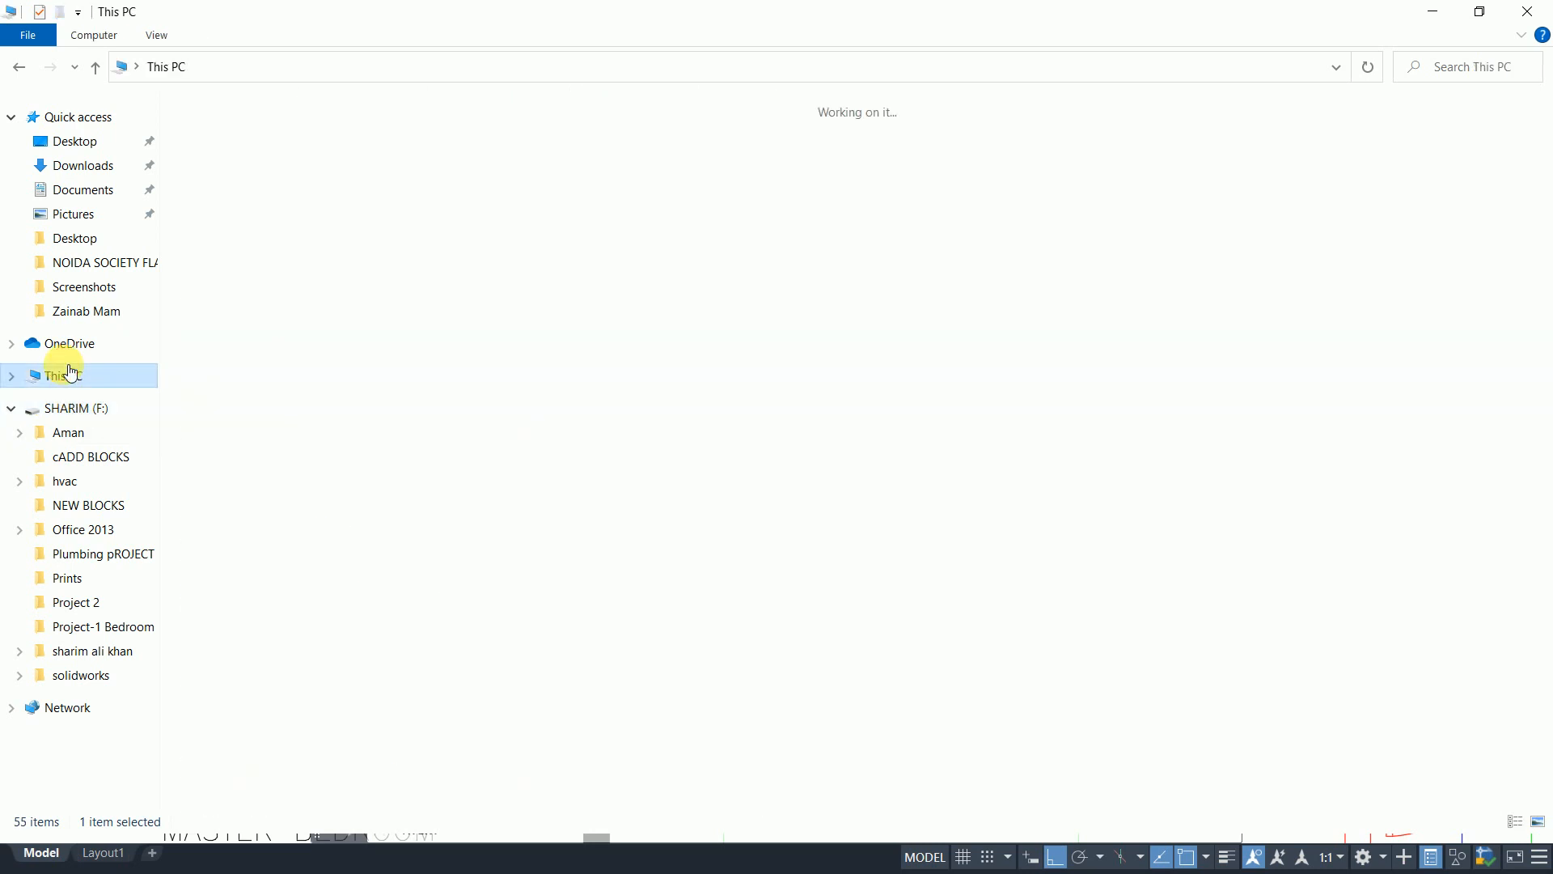
pyautogui.click(568, 273)
pyautogui.doubleClick(569, 273)
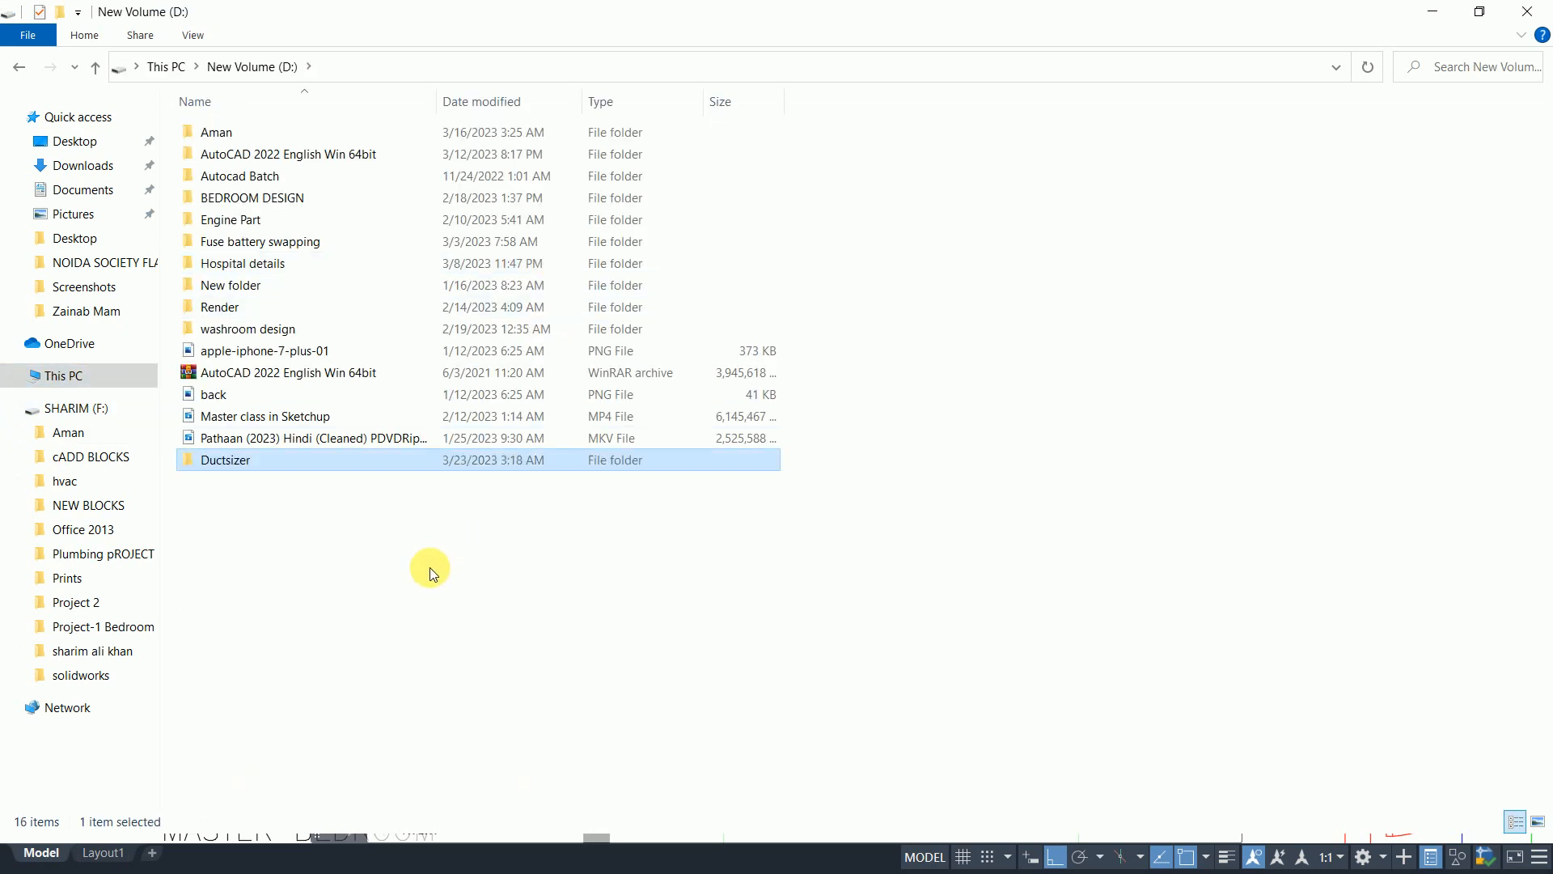
pyautogui.doubleClick(346, 461)
pyautogui.doubleClick(243, 176)
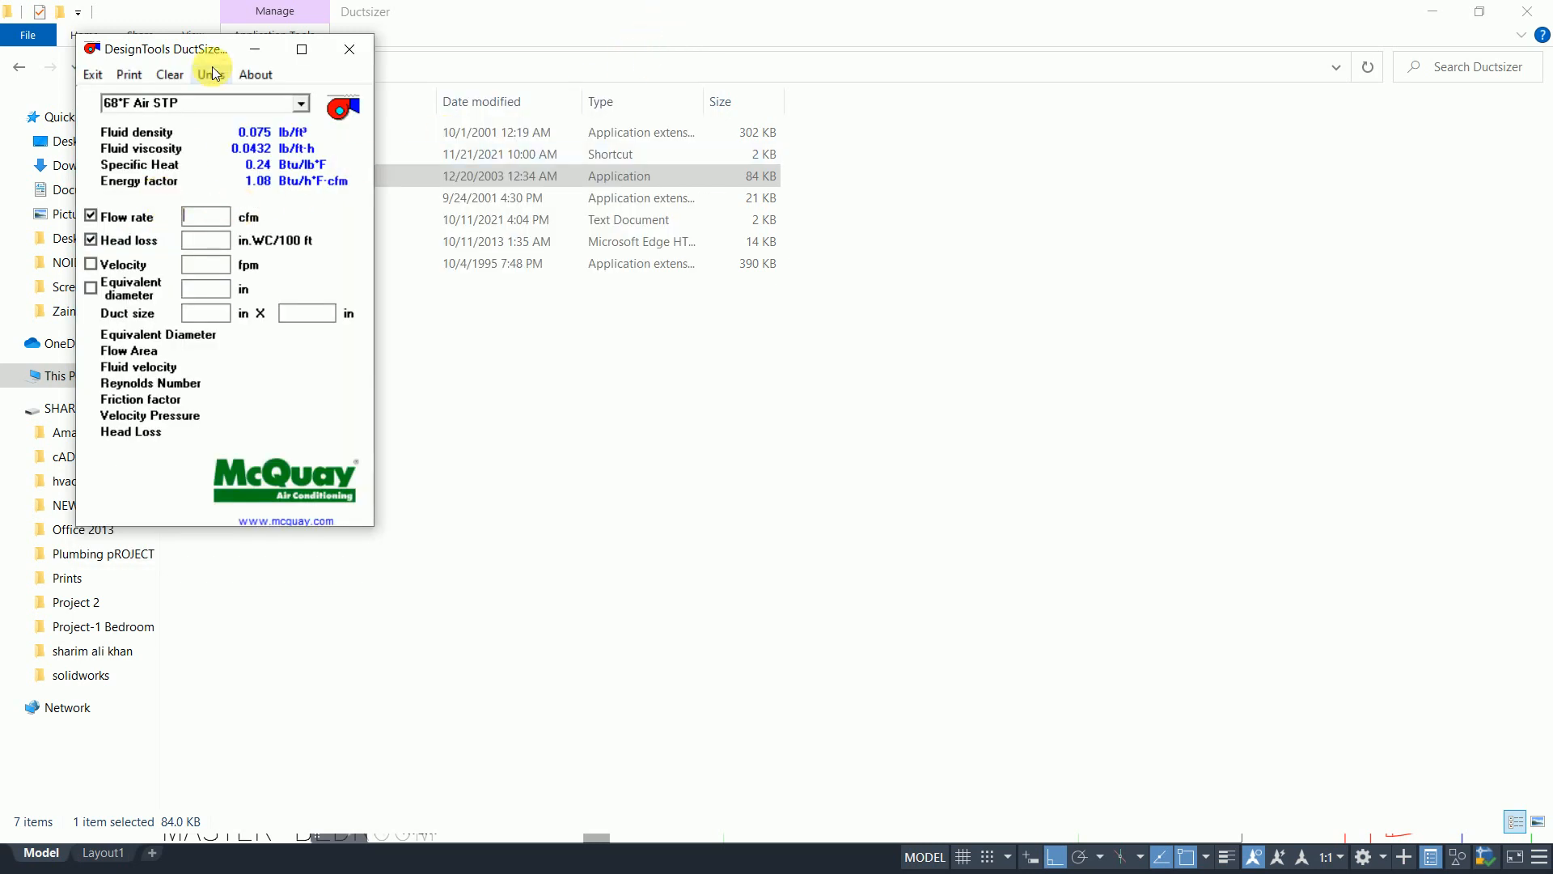
# Step: Place the DuctSizer window in the open area and set the air condition to 75°F Air at 50% RH and 1 atm
pyautogui.moveTo(222, 48); pyautogui.dragTo(1080, 218)
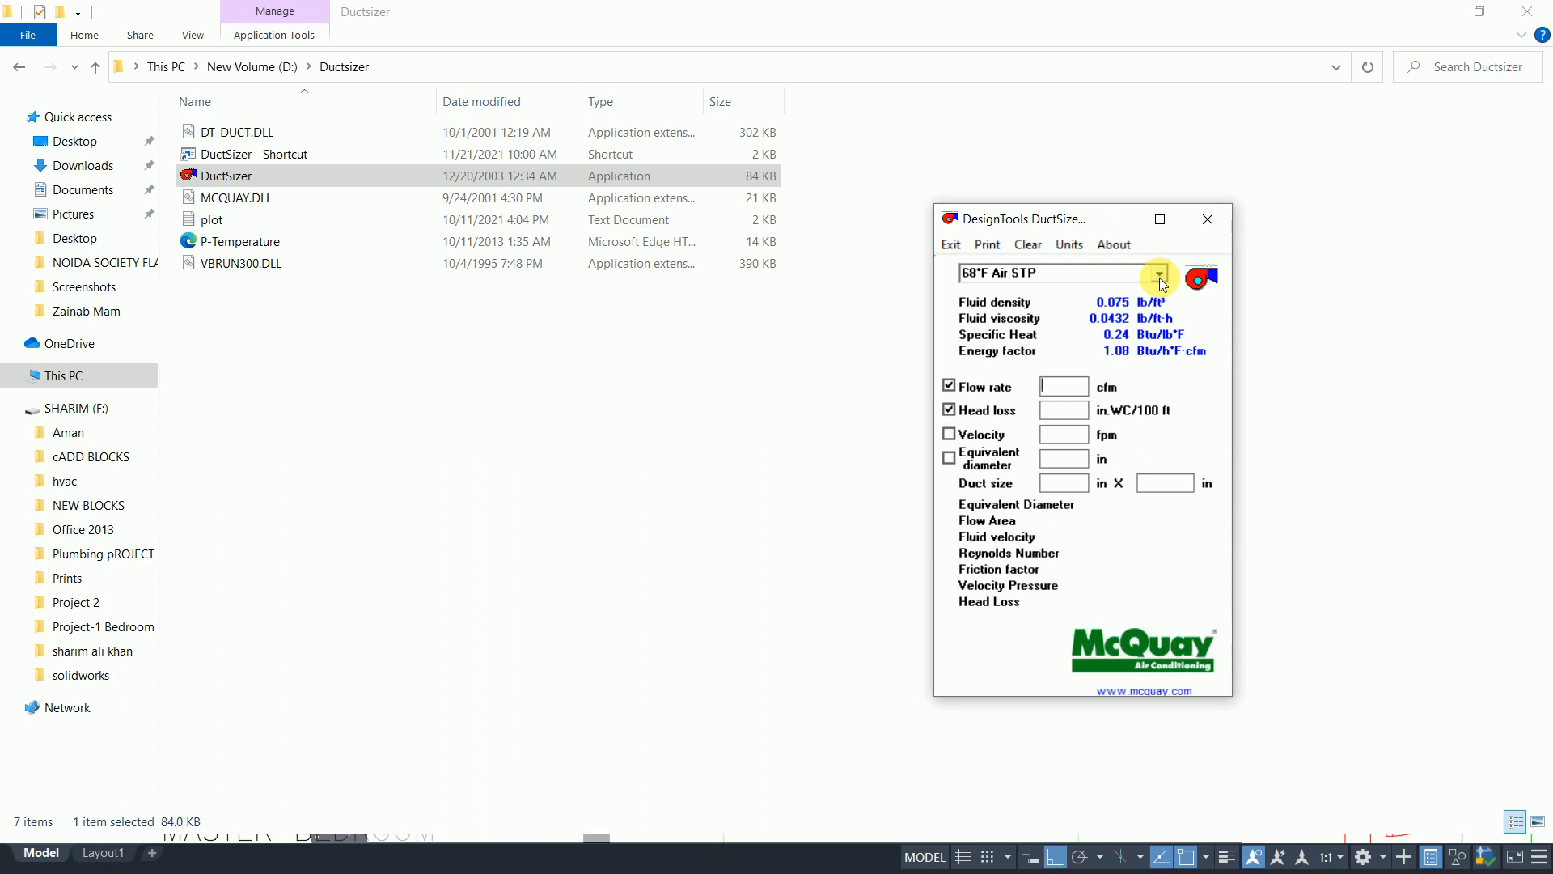
pyautogui.click(1159, 276)
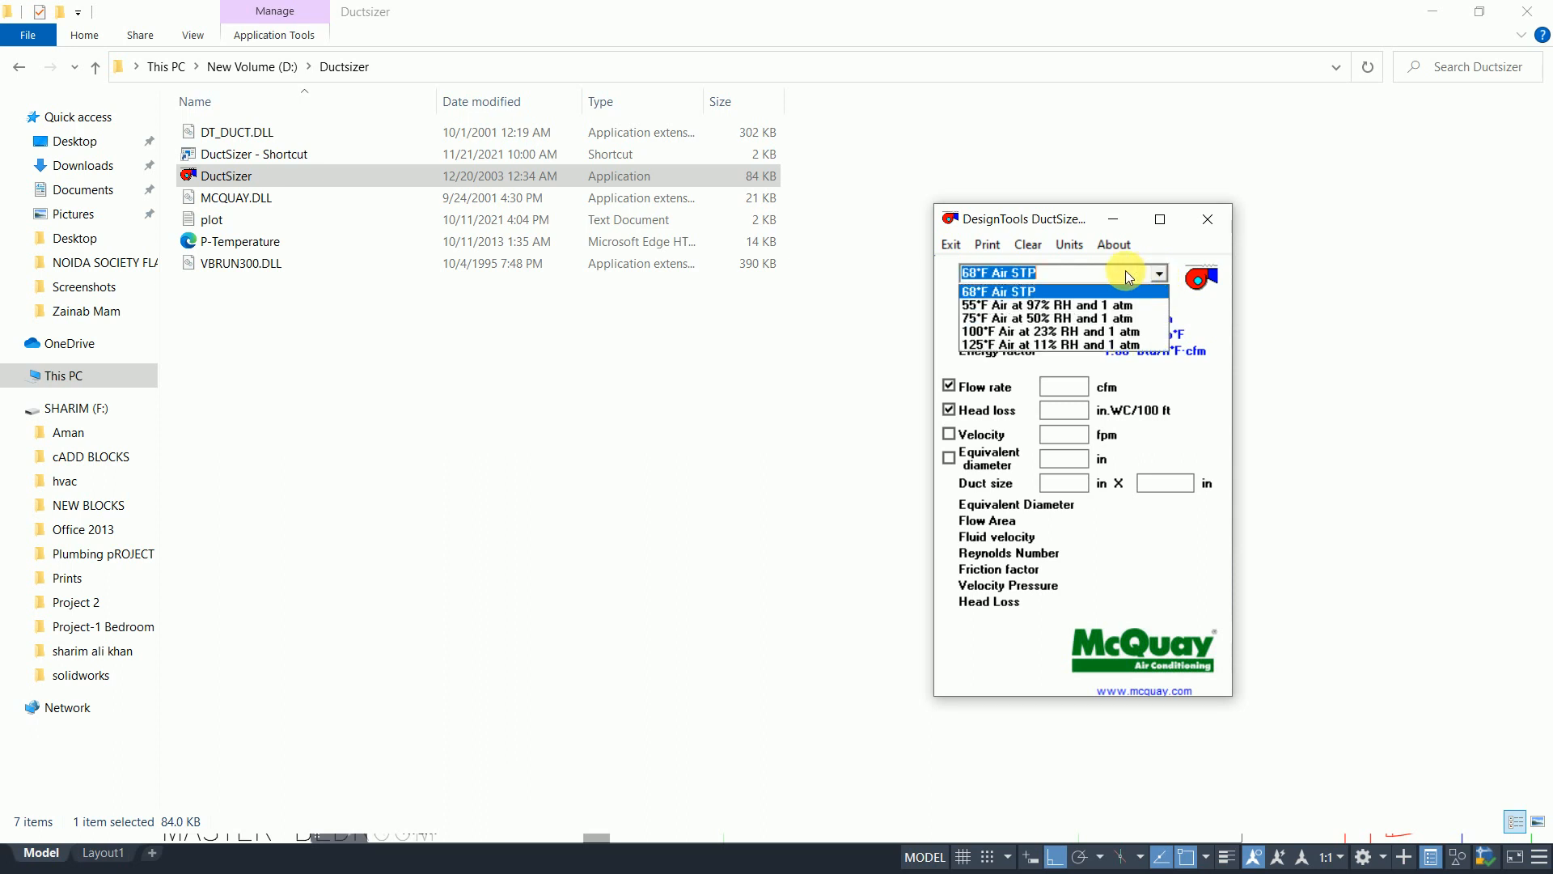
pyautogui.click(1058, 323)
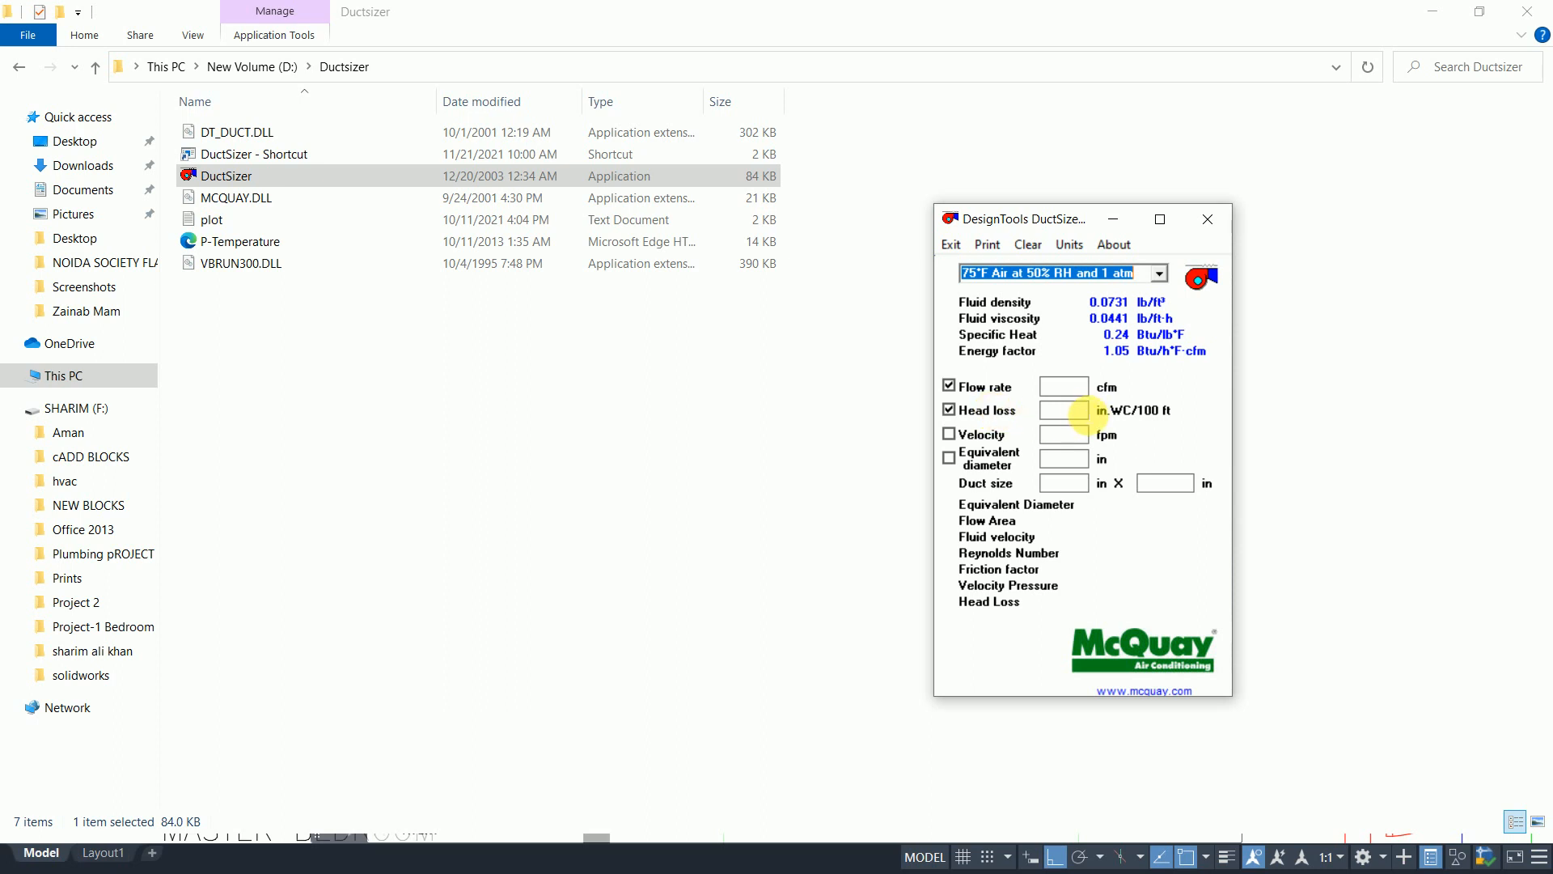
# Step: Calculate the duct size for a 4600 cfm flow rate and .08 in.WC/100 ft head loss, with one duct side at 24 in
pyautogui.click(1070, 411)
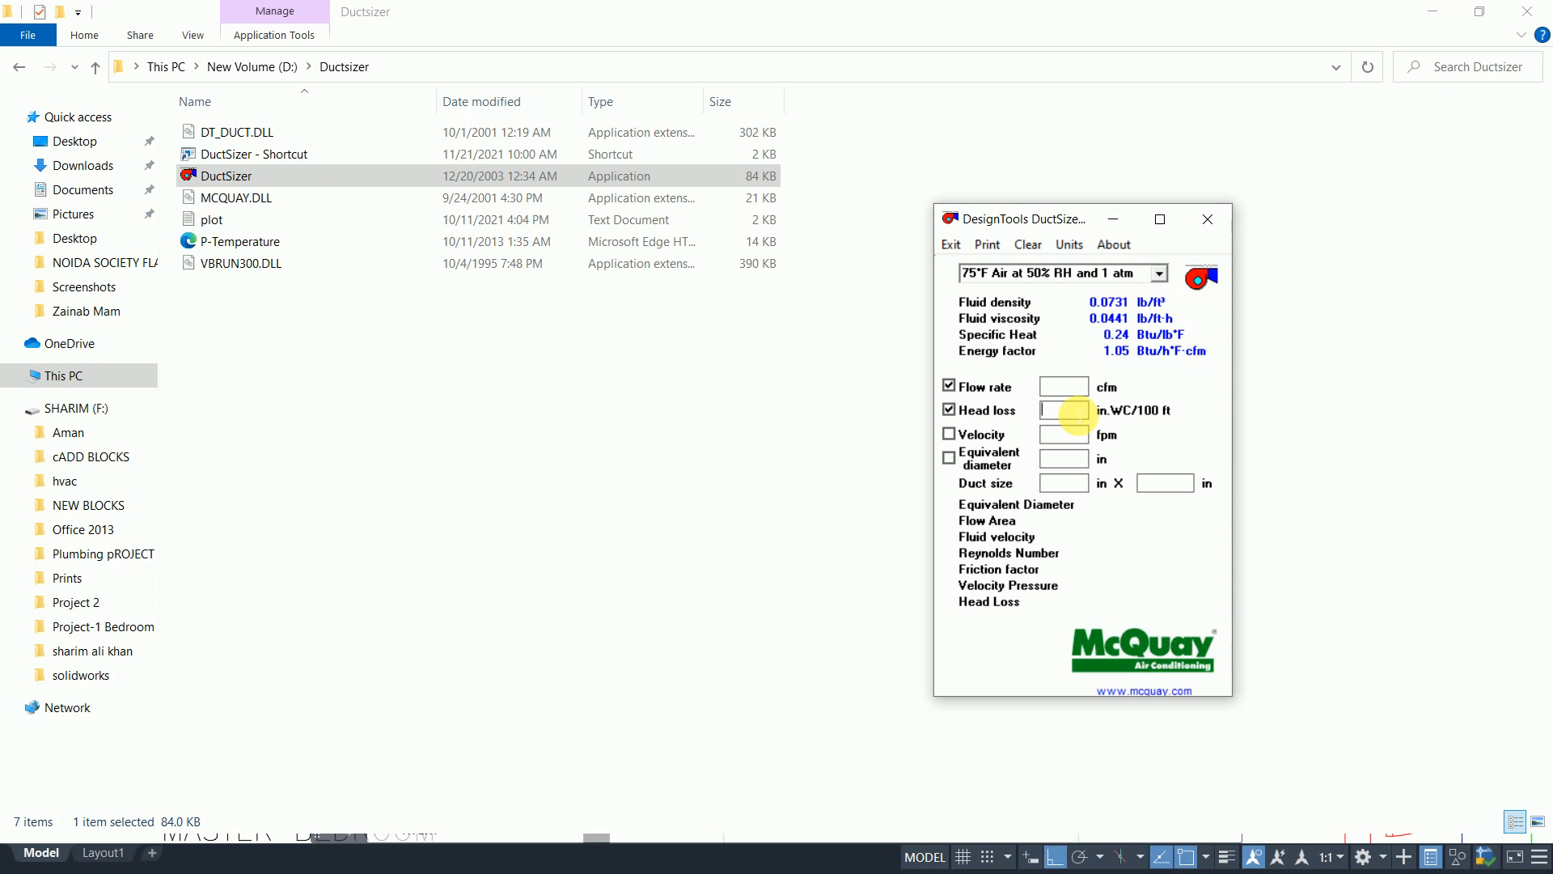
pyautogui.click(1072, 392)
pyautogui.write('4600')
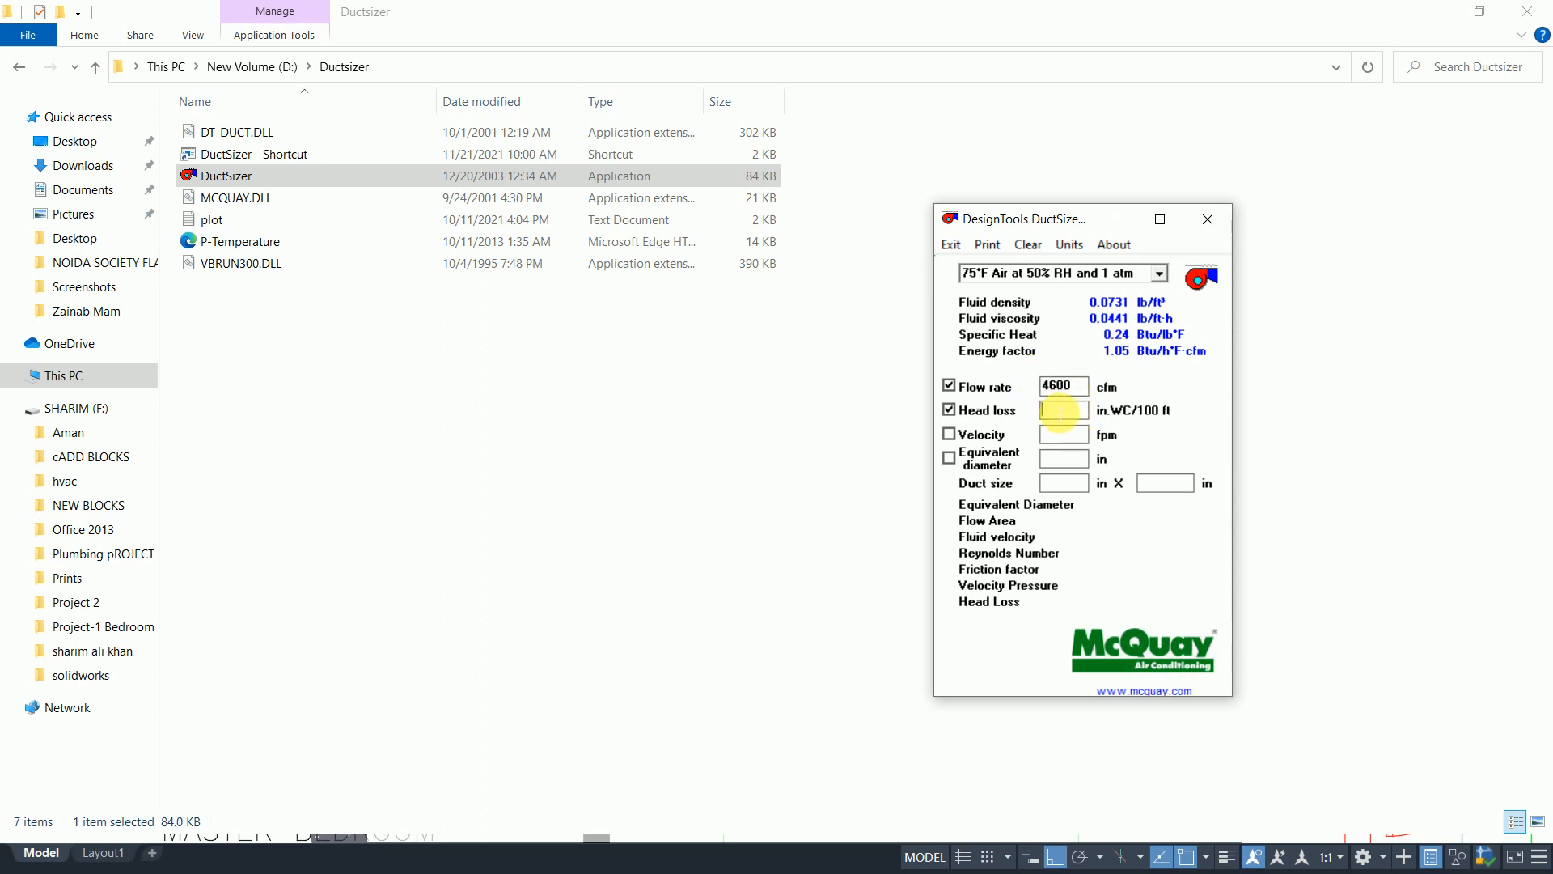
pyautogui.write('.08')
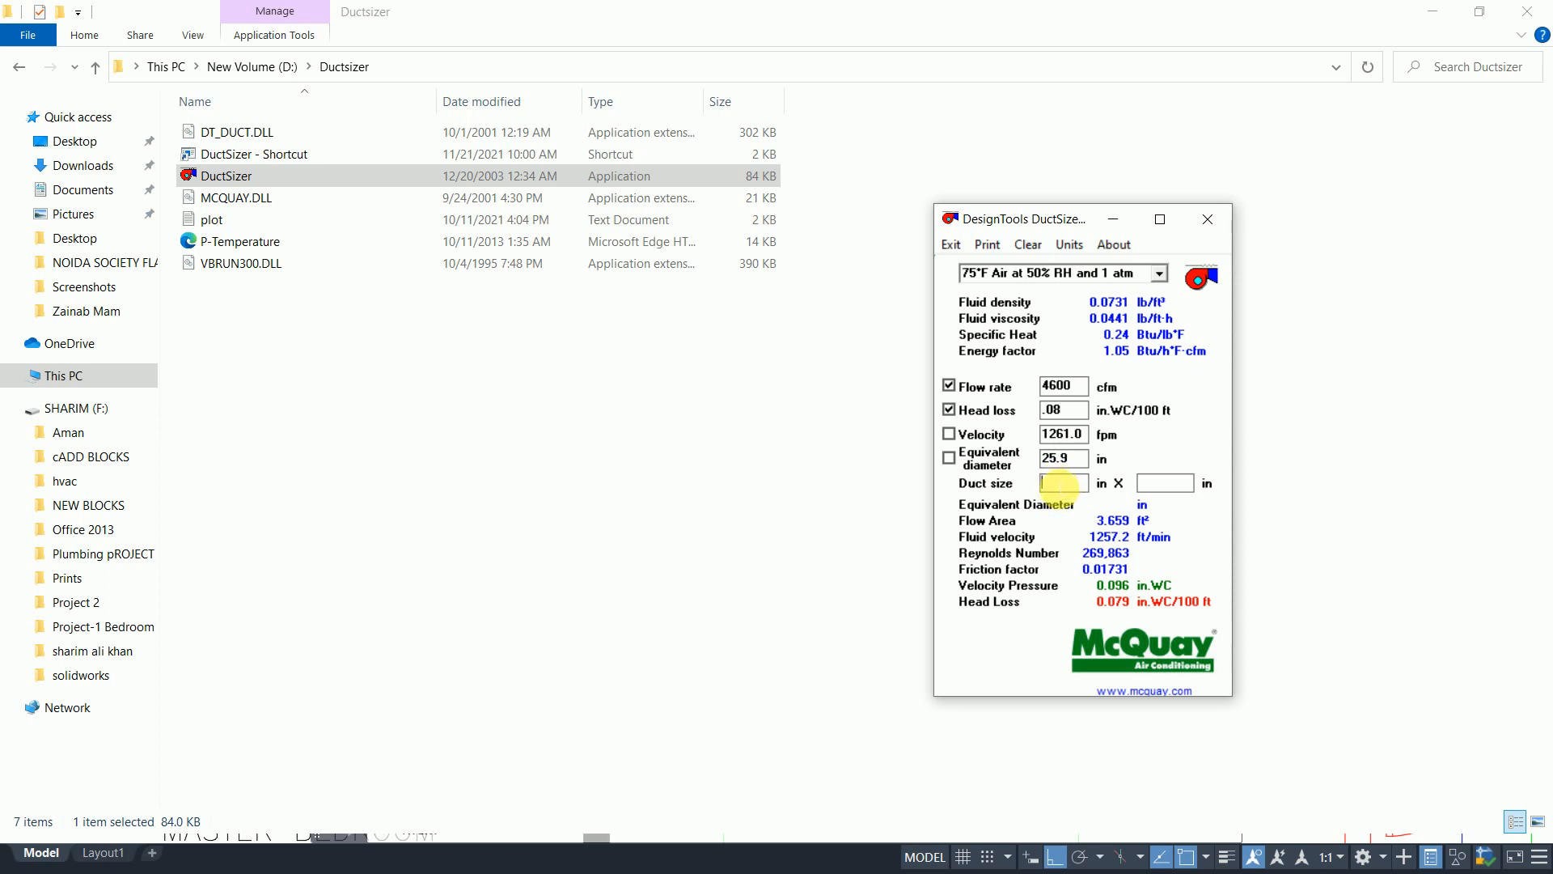
pyautogui.write('24')
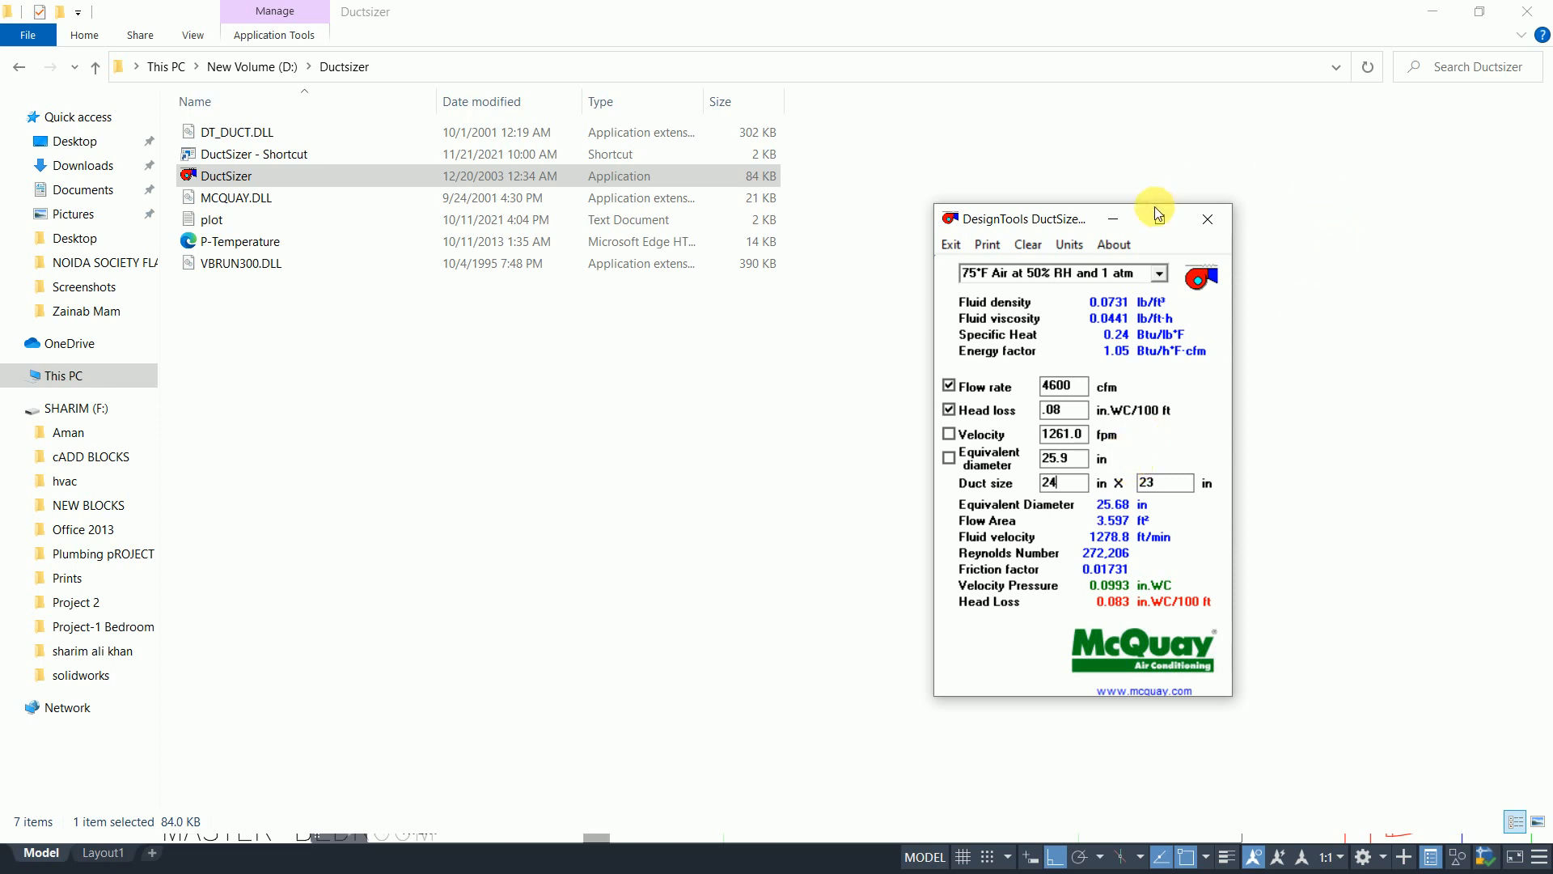
# Step: Return to AutoCAD and add 600X600 as a second line below CFM 4600, finishing the multiline text
pyautogui.click(1113, 219)
pyautogui.click(1432, 10)
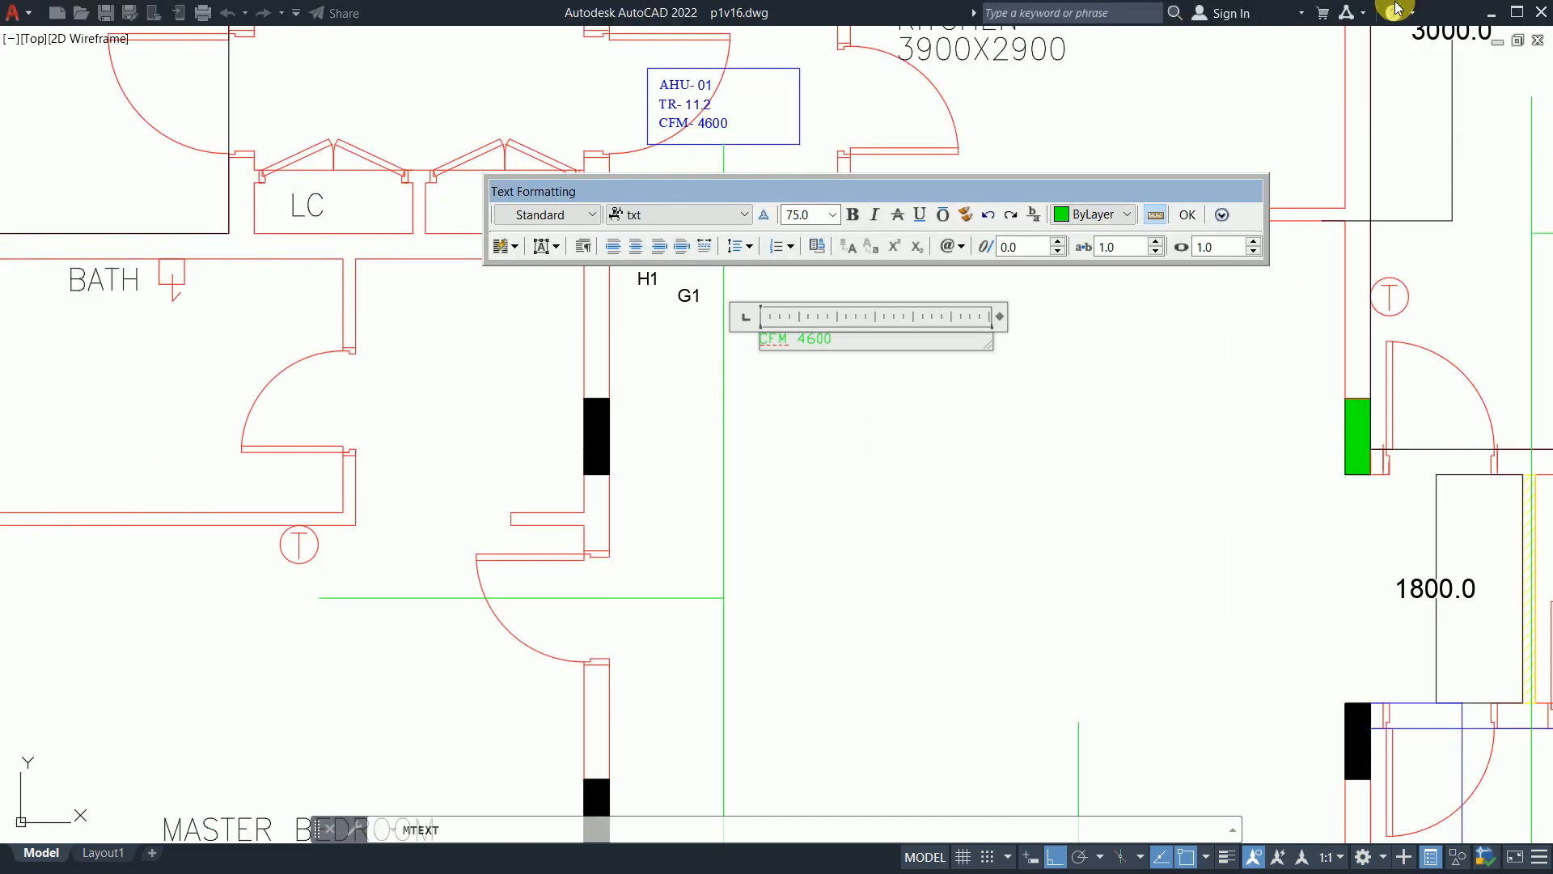
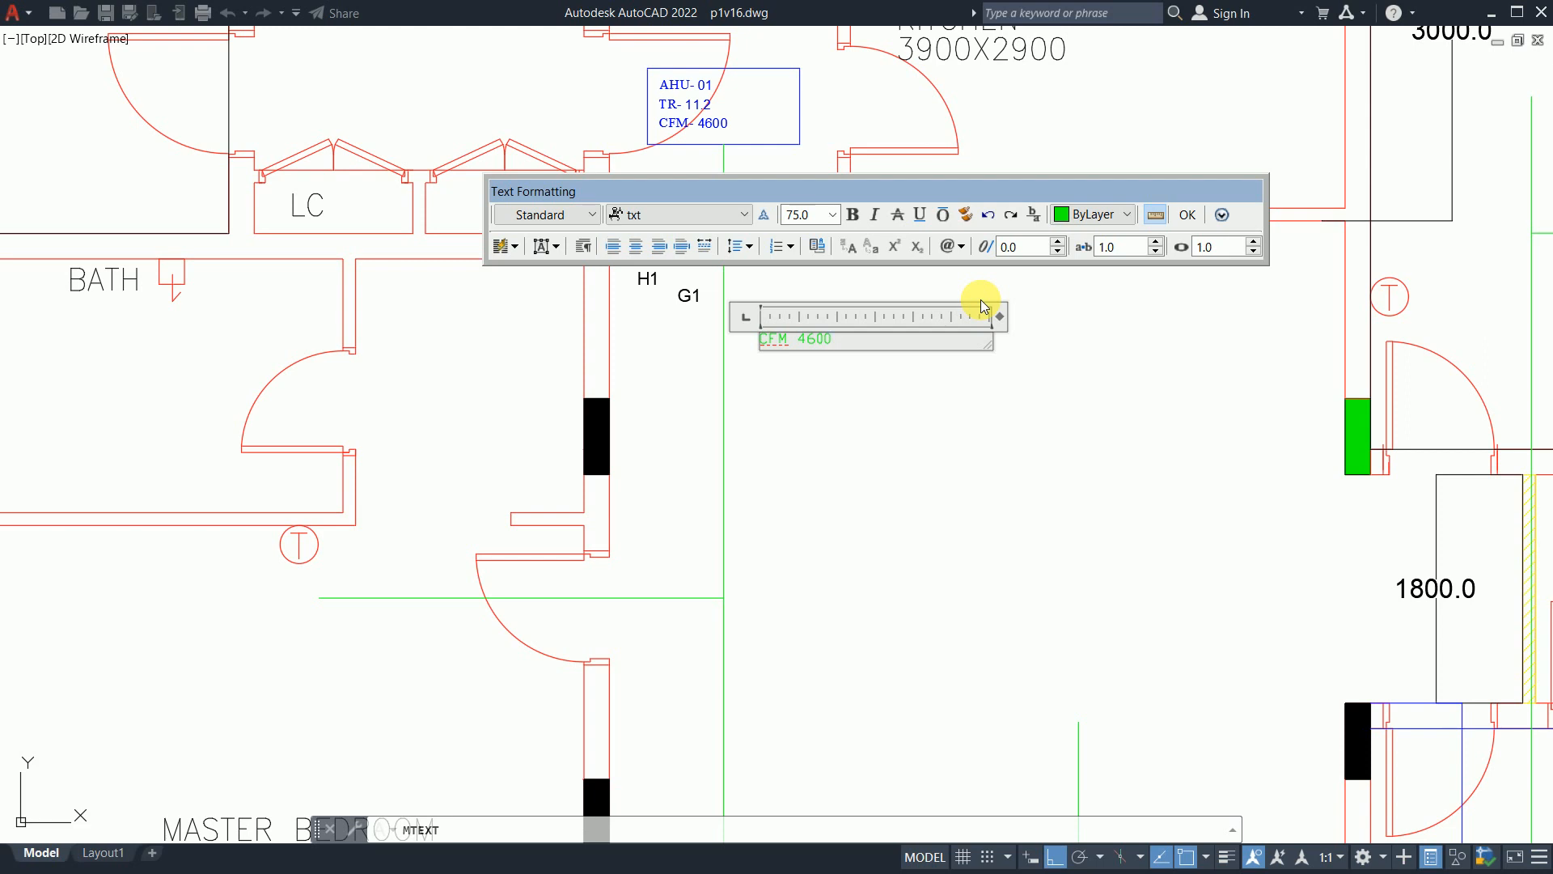
pyautogui.press('Return')
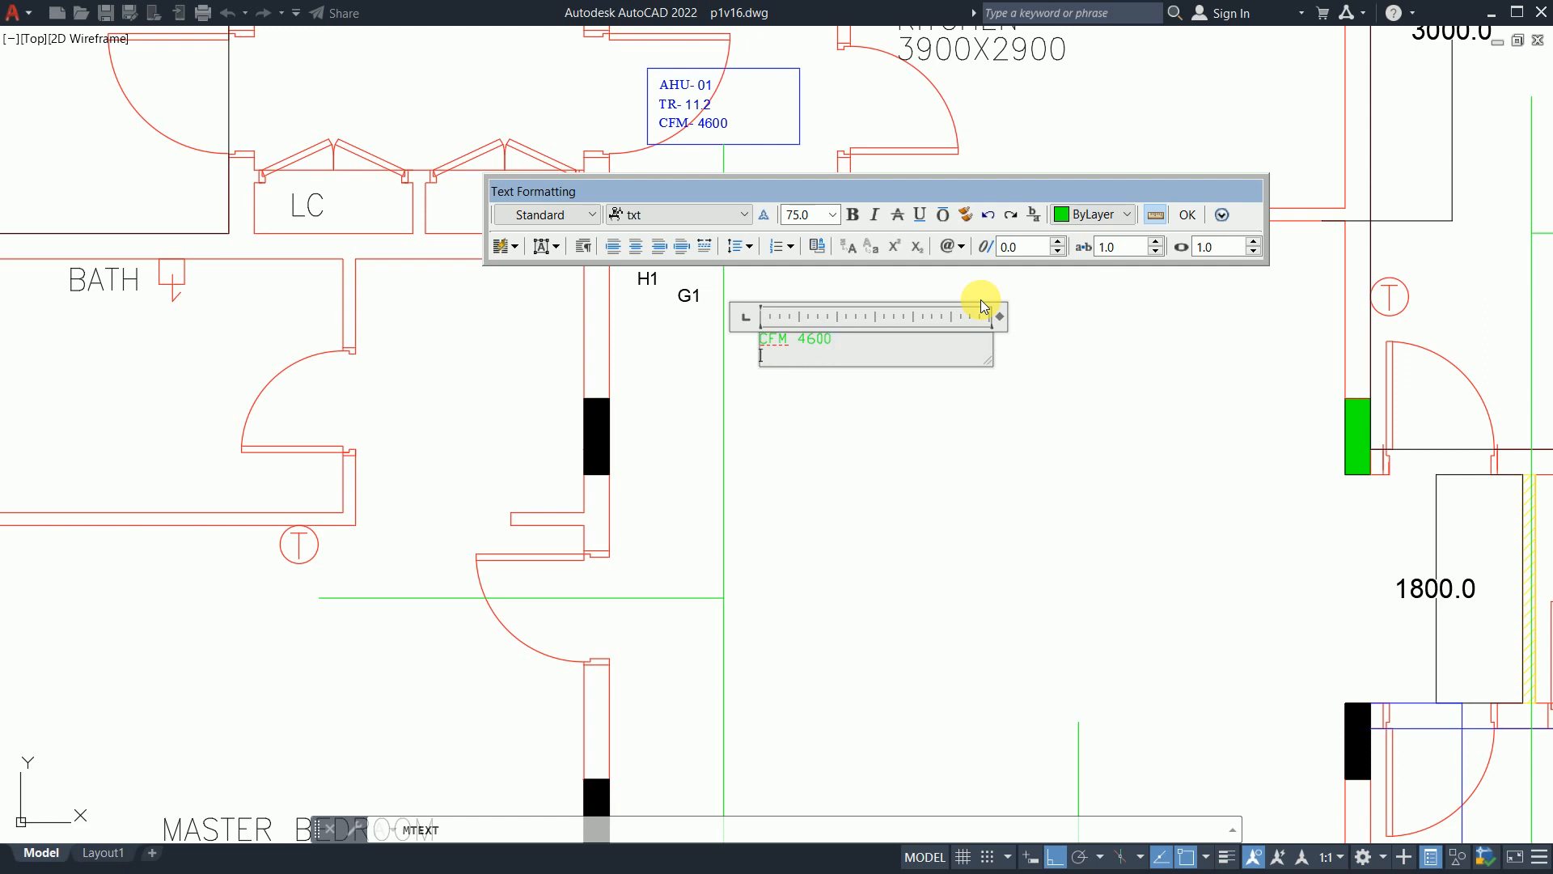
pyautogui.write('600X600')
pyautogui.click(1107, 482)
pyautogui.press('Escape')
pyautogui.press('Escape')
# Step: Rotate the CFM 4600 / 600X600 label by 90 degrees about its upper-left corner
pyautogui.scroll(2, 728, 298)
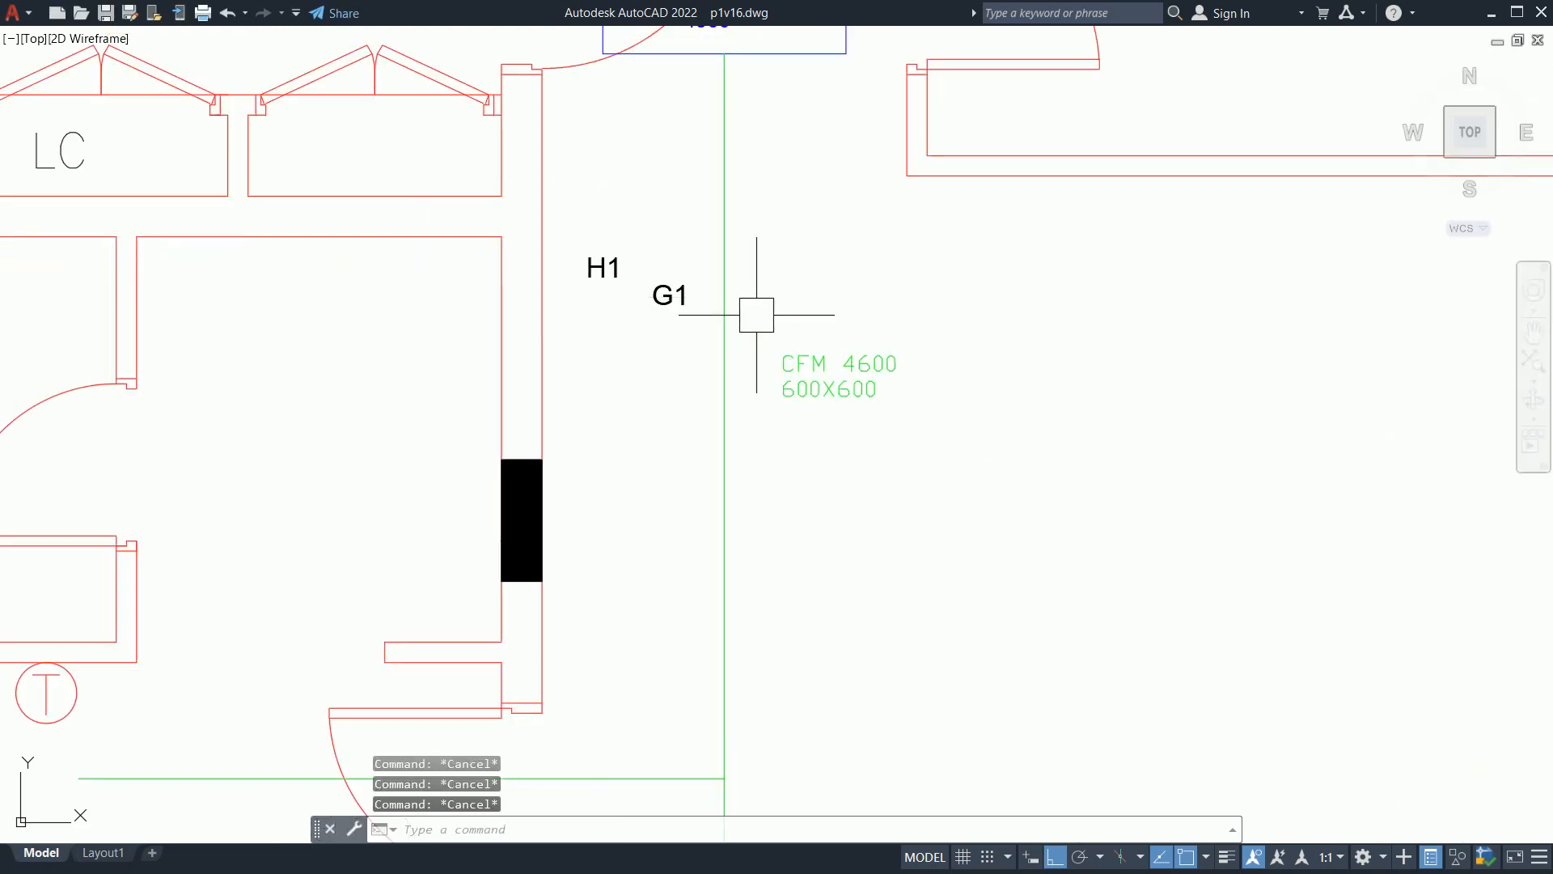
pyautogui.write('ro')
pyautogui.press('Return')
pyautogui.click(810, 359)
pyautogui.press('Return')
pyautogui.click(782, 356)
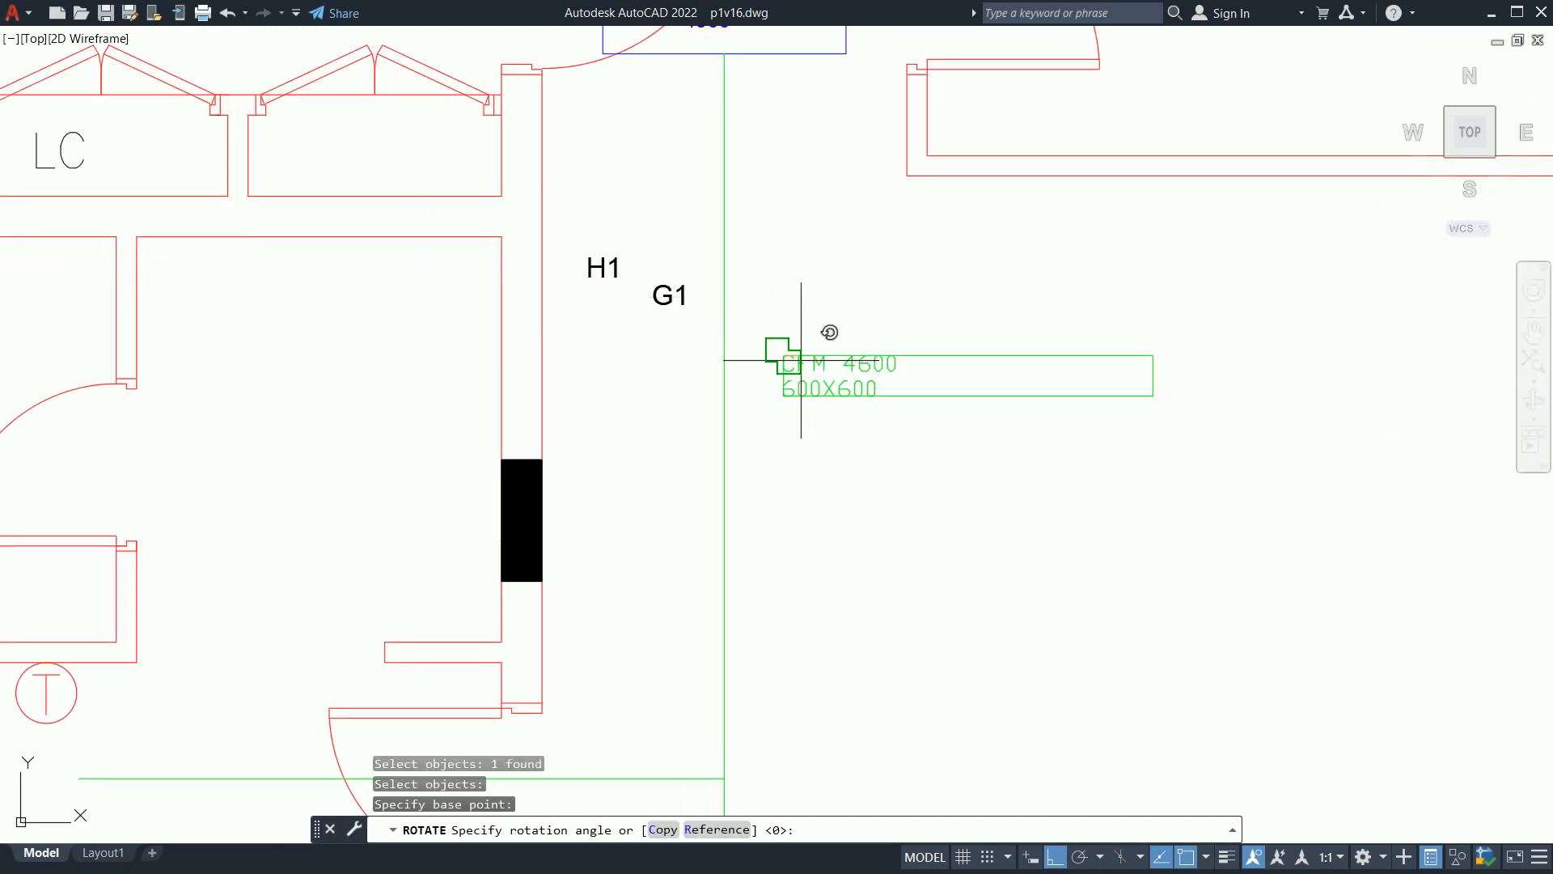
pyautogui.write('90')
pyautogui.press('Return')
pyautogui.press('Escape')
pyautogui.press('Escape')
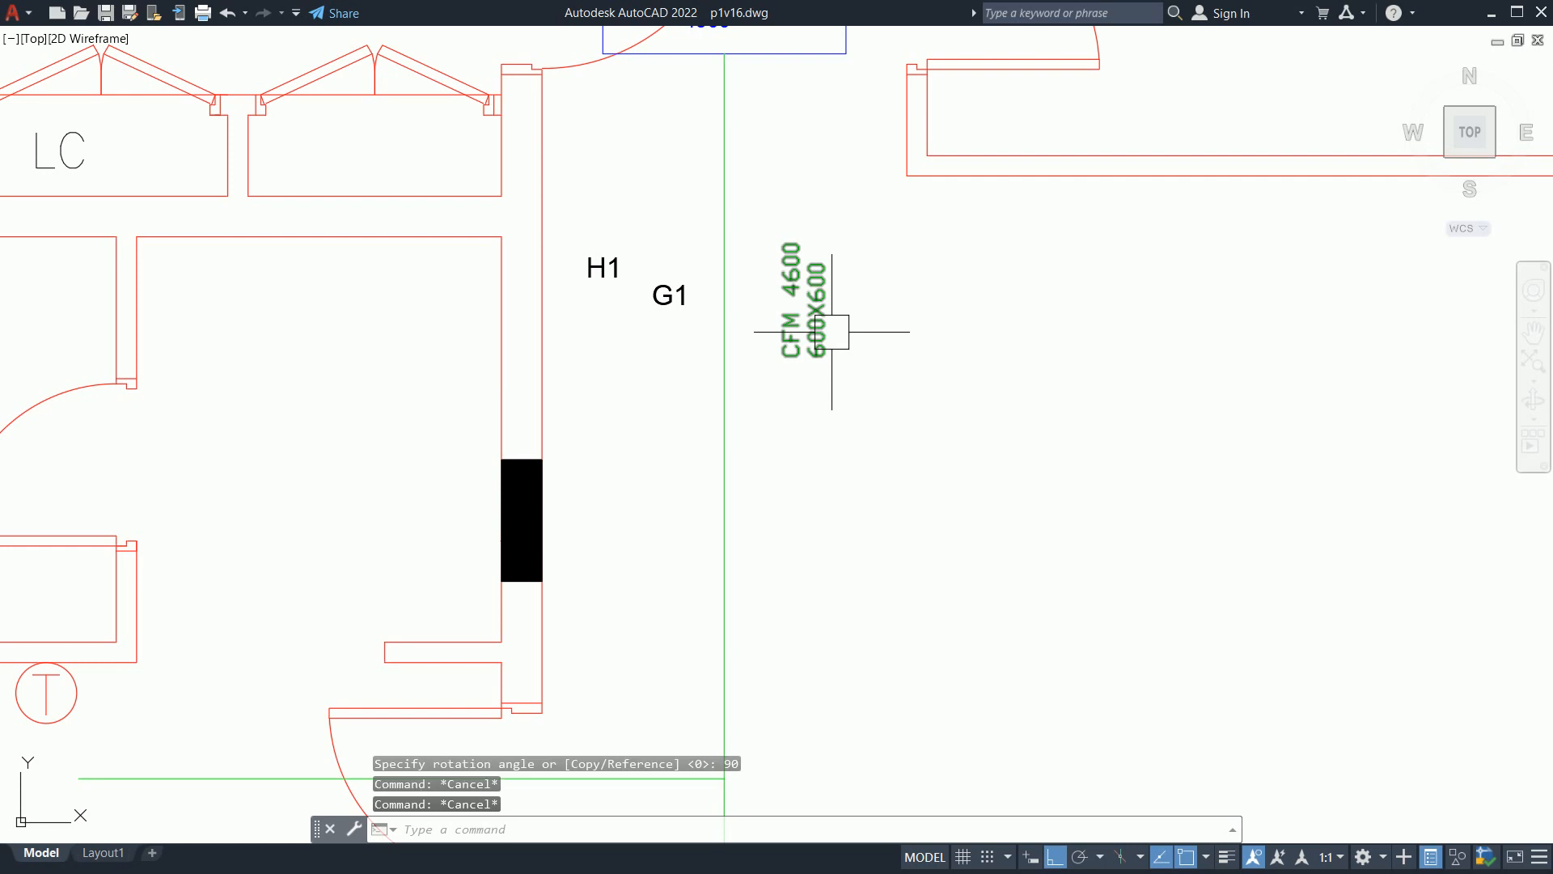
# Step: Move the rotated CFM 4600 / 600X600 label straight down, parallel to the main vertical duct line
pyautogui.write('m')
pyautogui.press('Return')
pyautogui.click(831, 332)
pyautogui.press('Return')
pyautogui.click(909, 380)
pyautogui.press('Escape')
# Step: Move the CFM label about 407 units left so the main vertical duct line runs between its two text lines
pyautogui.press('Return')
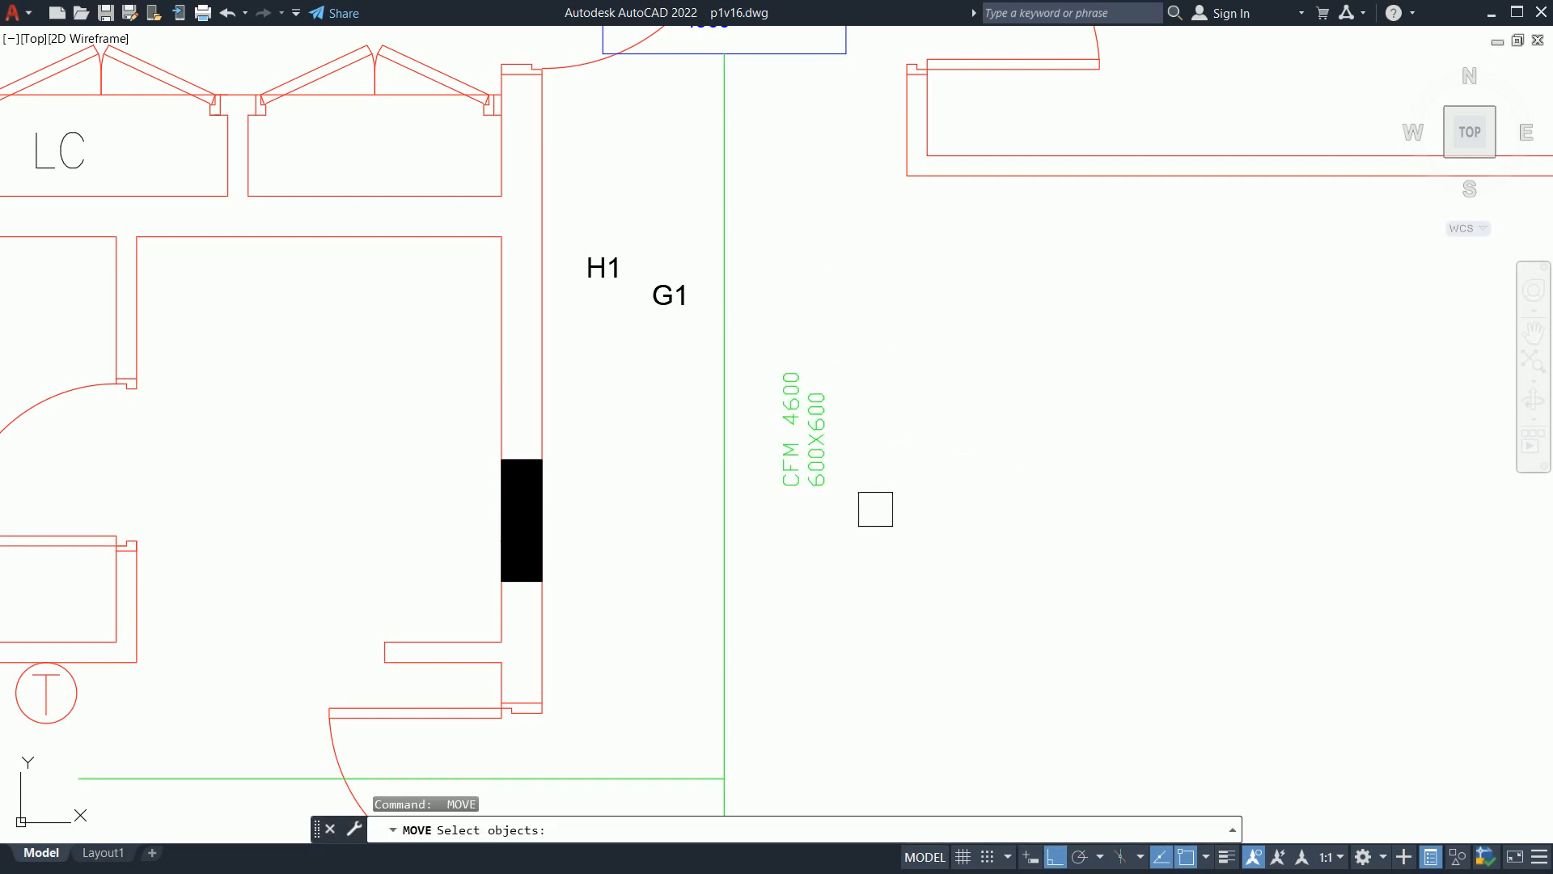
pyautogui.click(874, 506)
pyautogui.click(831, 479)
pyautogui.press('Return')
pyautogui.click(957, 526)
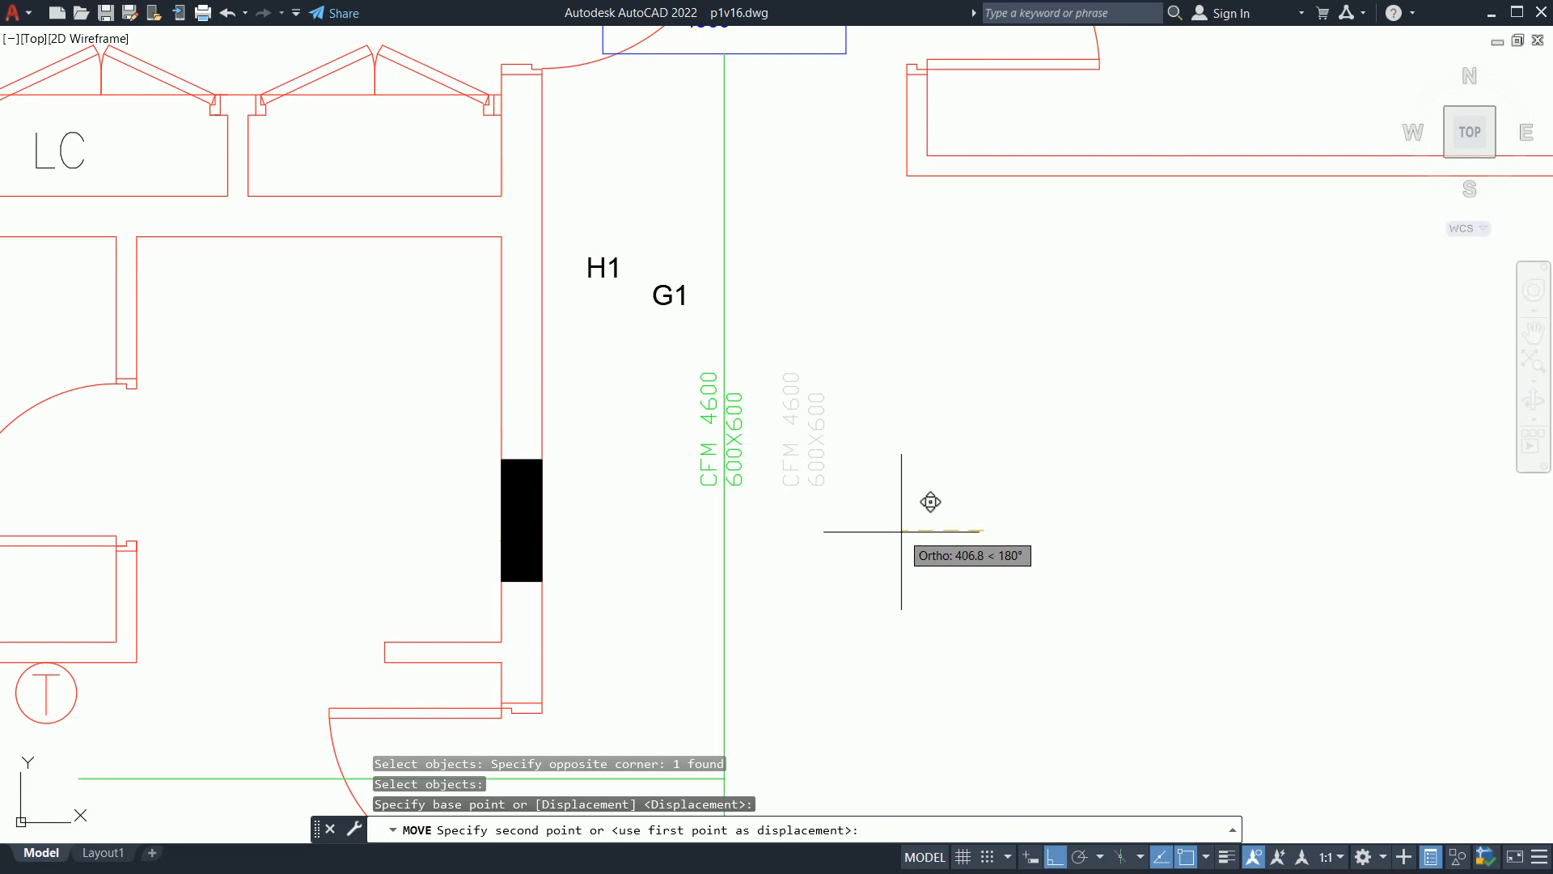
pyautogui.press('Escape')
pyautogui.press('Escape')
pyautogui.press('Escape')
# Step: Nudge the CFM label about 9 units right to centre its two text lines around the duct line
pyautogui.press('Return')
pyautogui.scroll(6, 791, 471)
pyautogui.click(653, 455)
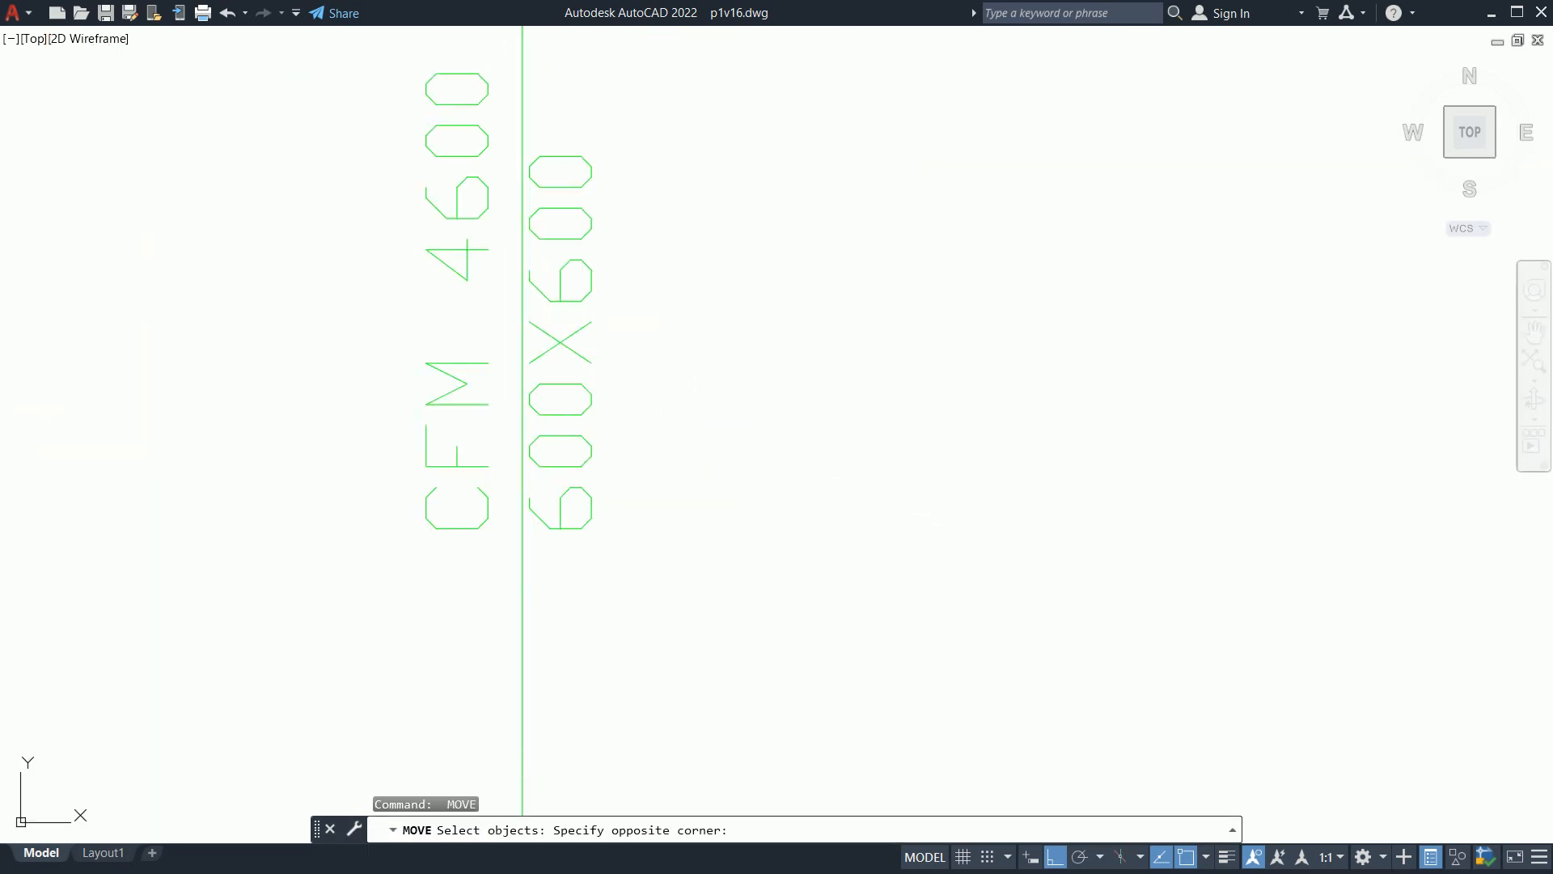
pyautogui.click(606, 495)
pyautogui.press('Return')
pyautogui.click(622, 505)
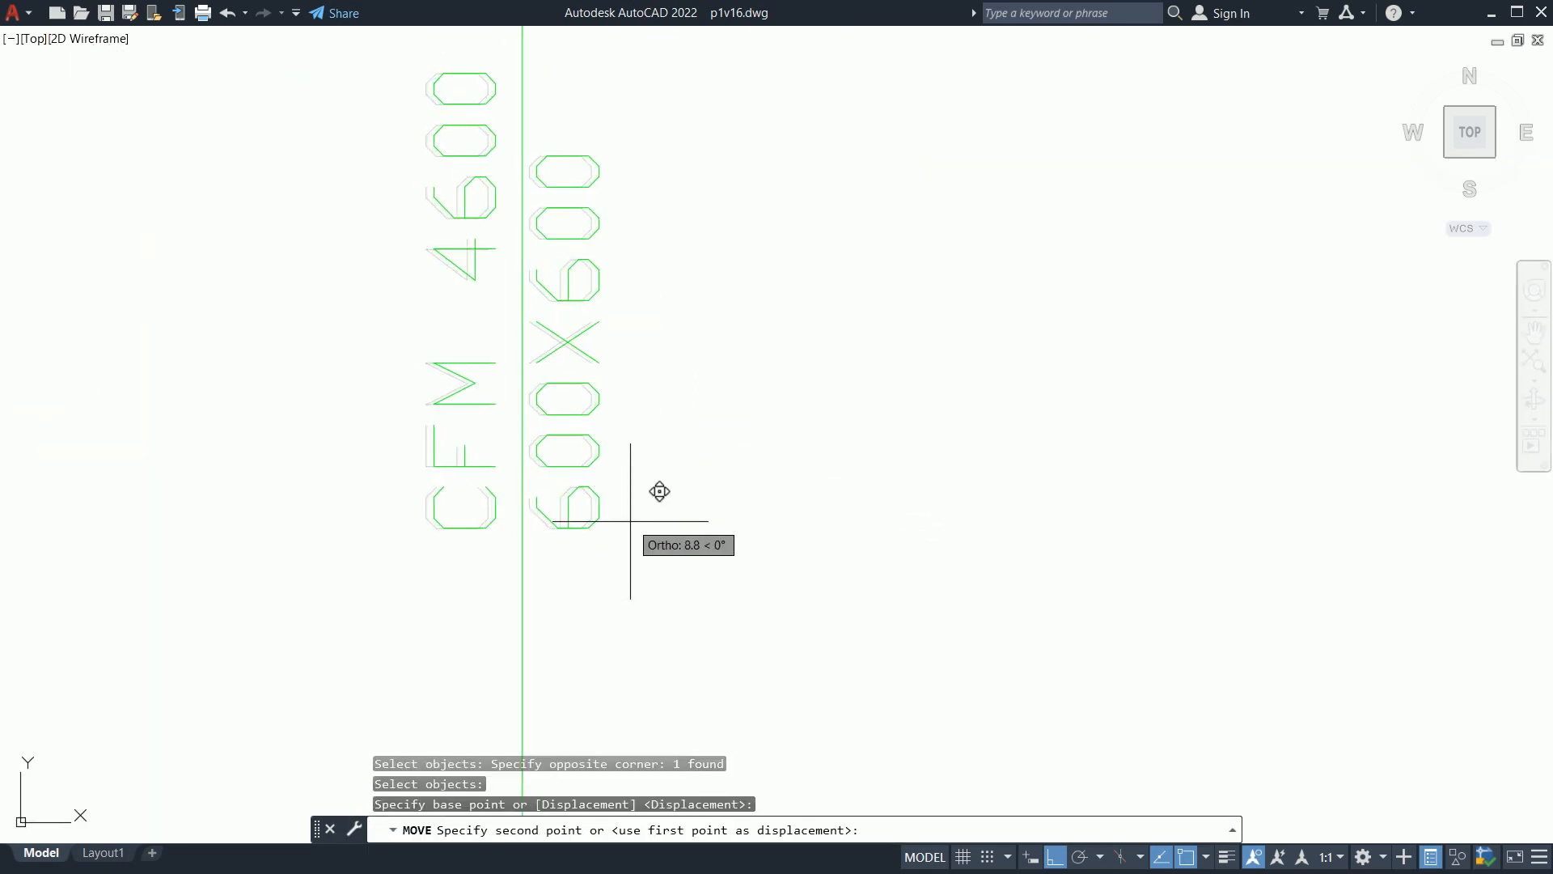
pyautogui.click(630, 518)
pyautogui.press('Escape')
pyautogui.scroll(-4, 629, 516)
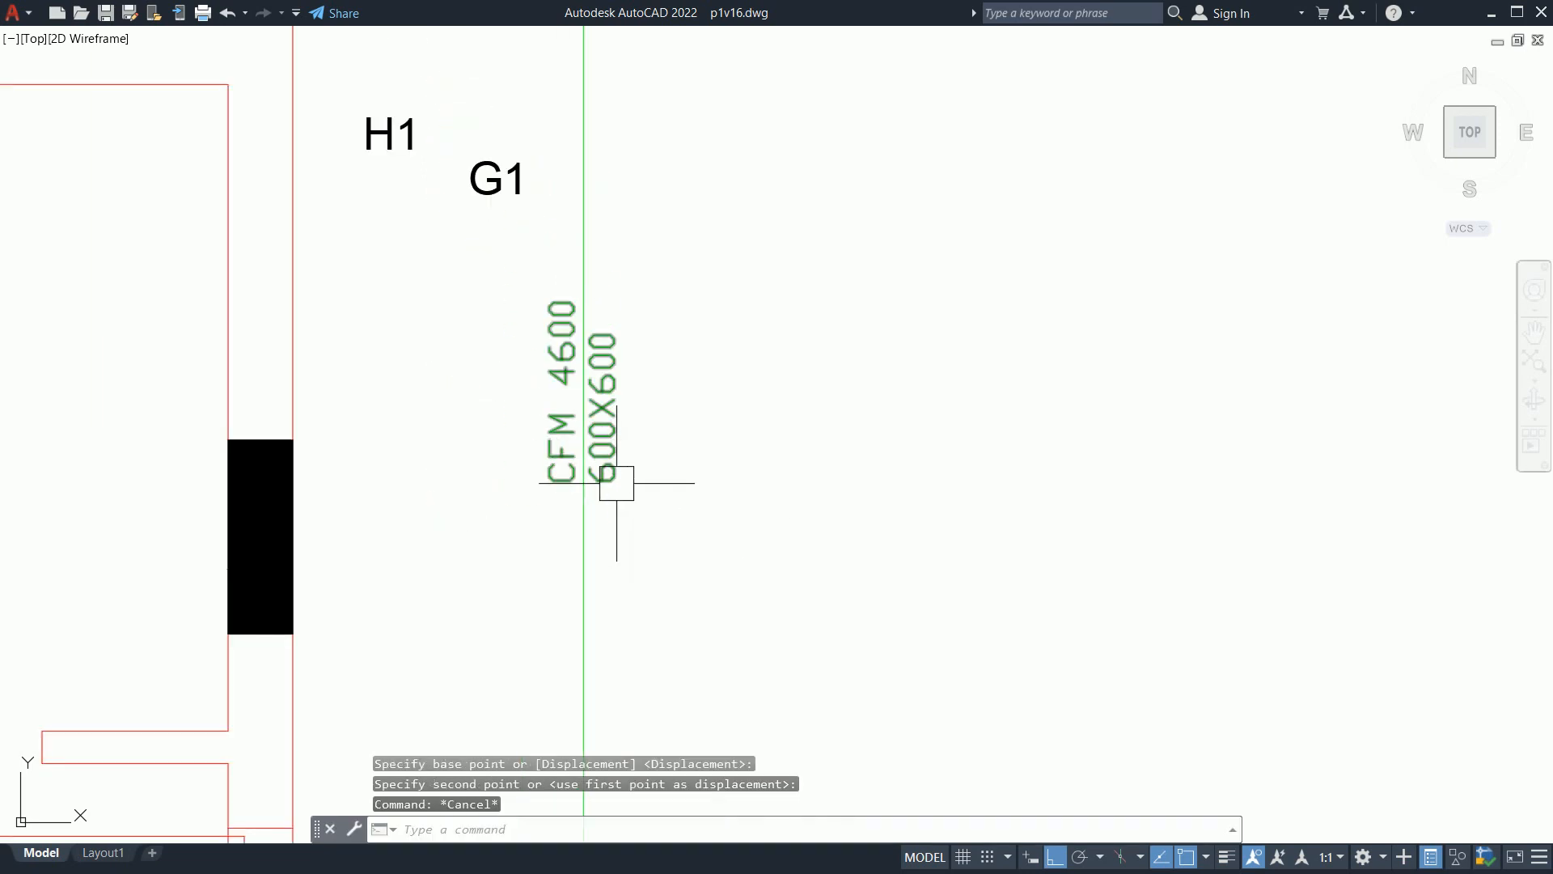
# Step: Bring the master bedroom duct branch into view and switch to the Excel master file's SUMMARY sheet to consult the FLAT 1 CFM values
pyautogui.scroll(-2, 608, 326)
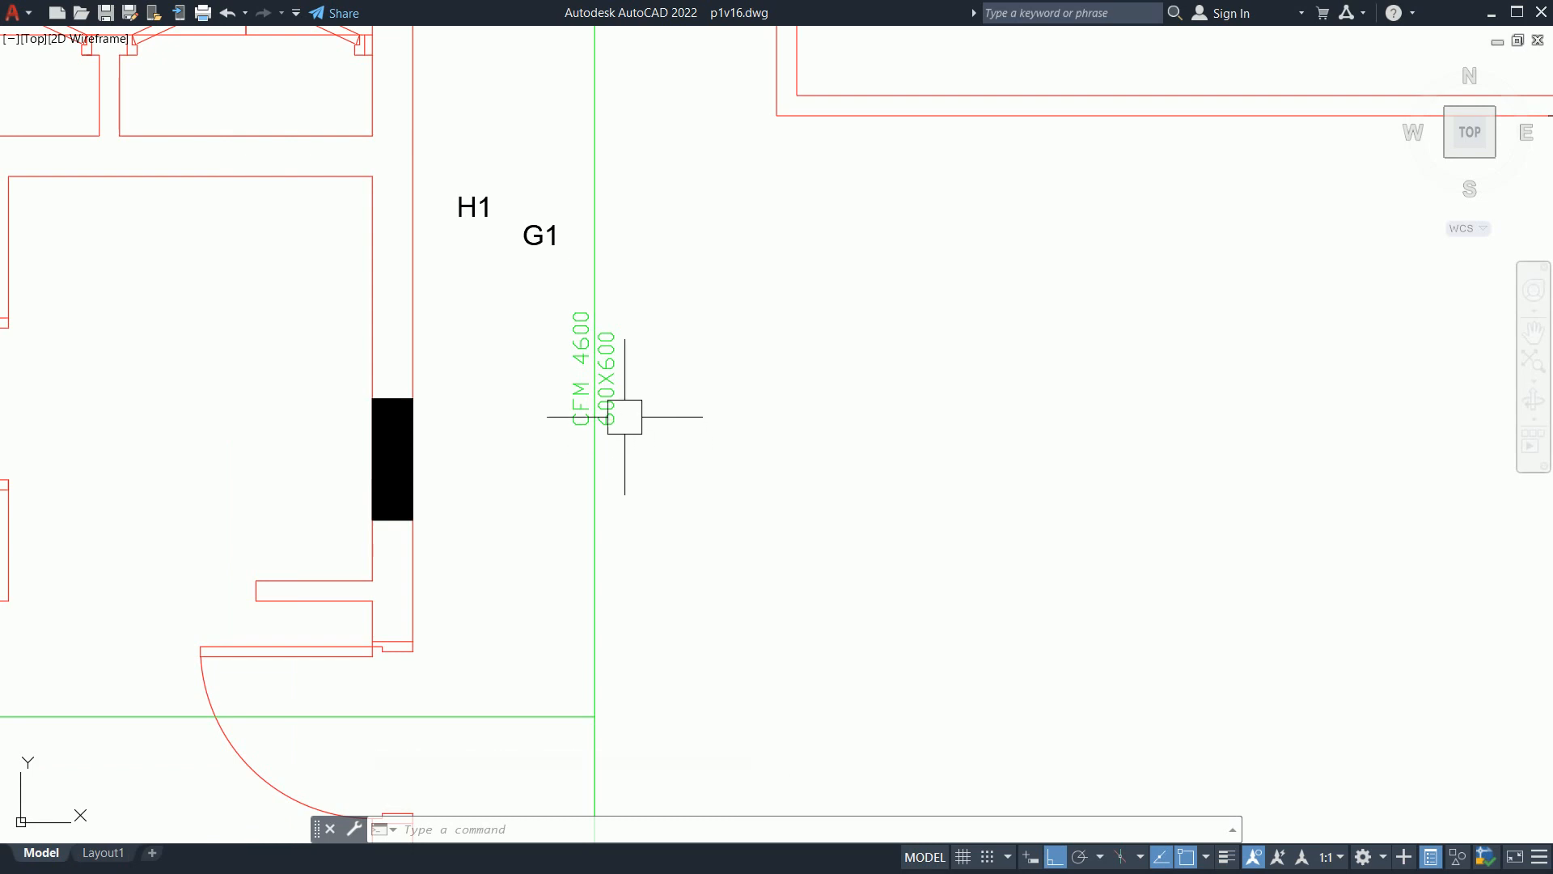
pyautogui.scroll(-2, 624, 417)
pyautogui.moveTo(620, 371); pyautogui.dragTo(613, 233, button='middle')
pyautogui.moveTo(413, 551); pyautogui.dragTo(613, 500, button='middle')
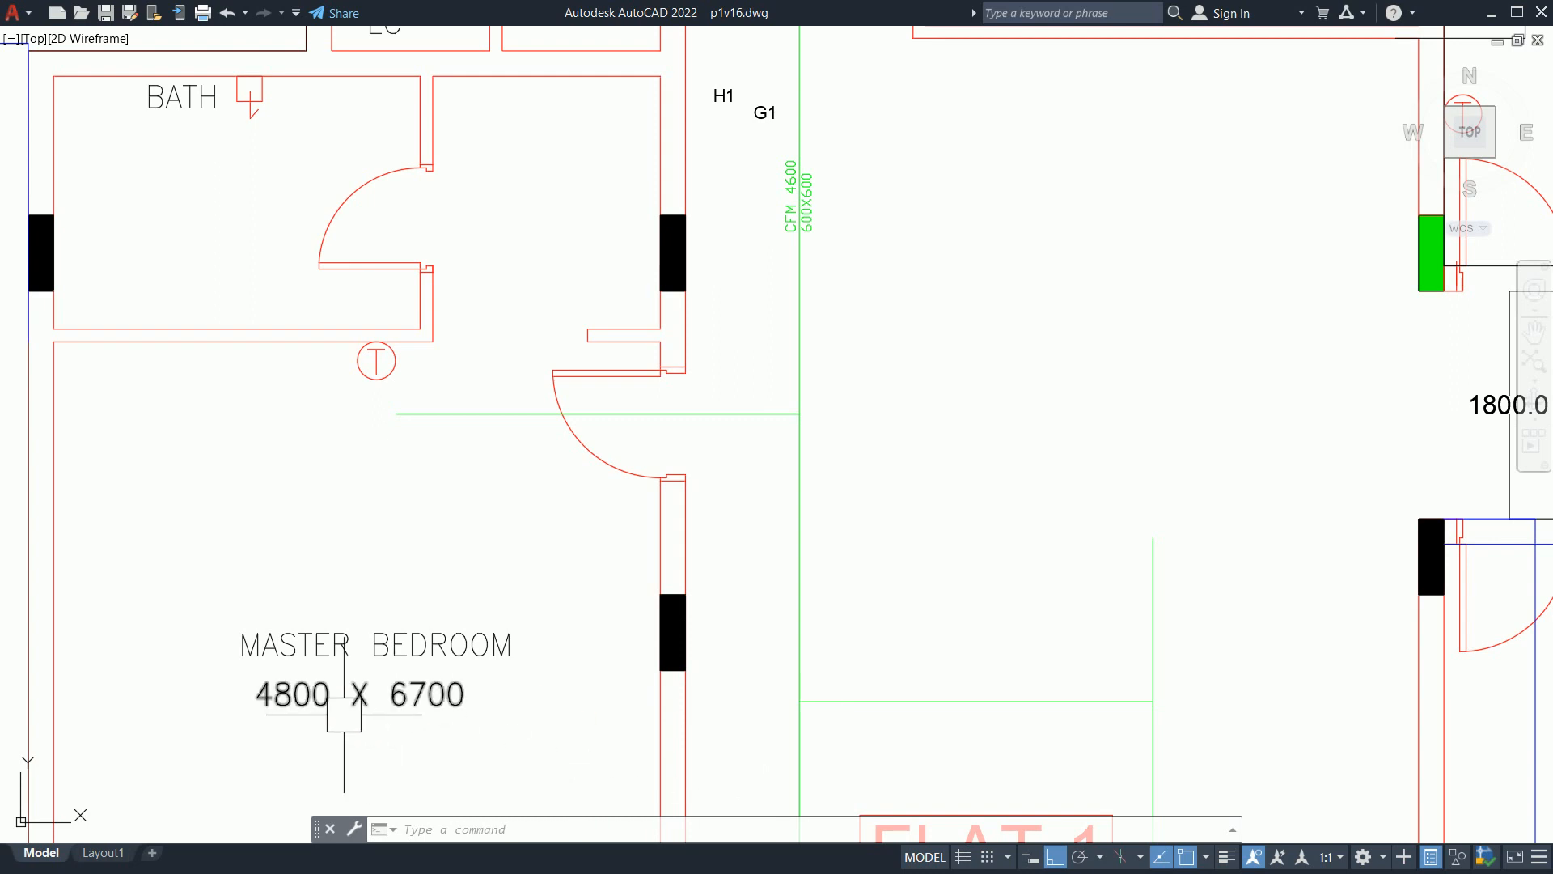
pyautogui.moveTo(346, 708); pyautogui.dragTo(364, 698, button='middle')
pyautogui.press('super')
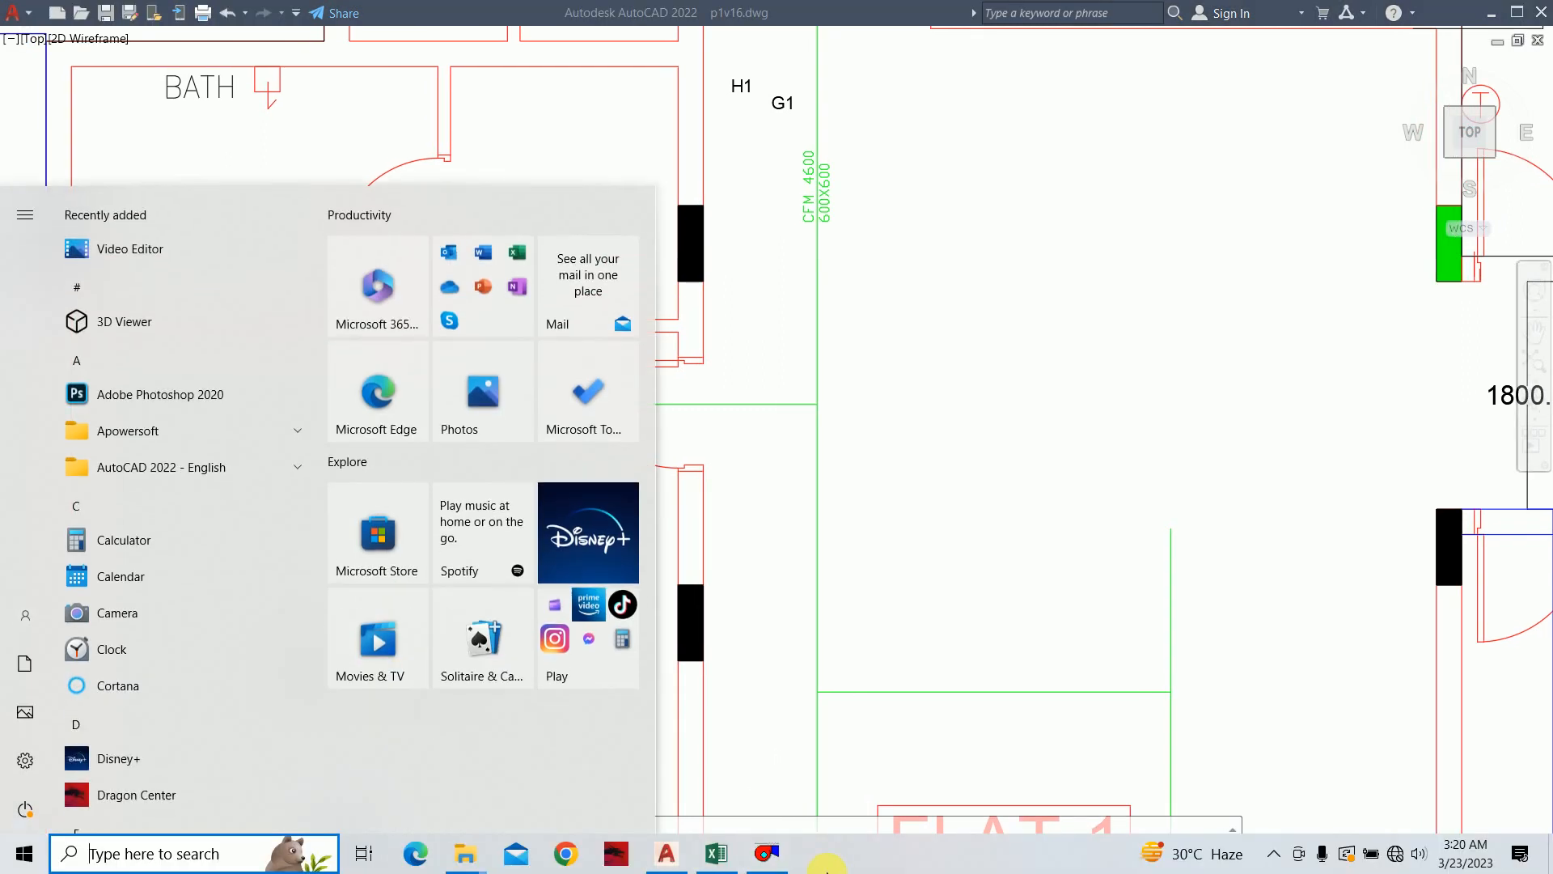
pyautogui.click(715, 853)
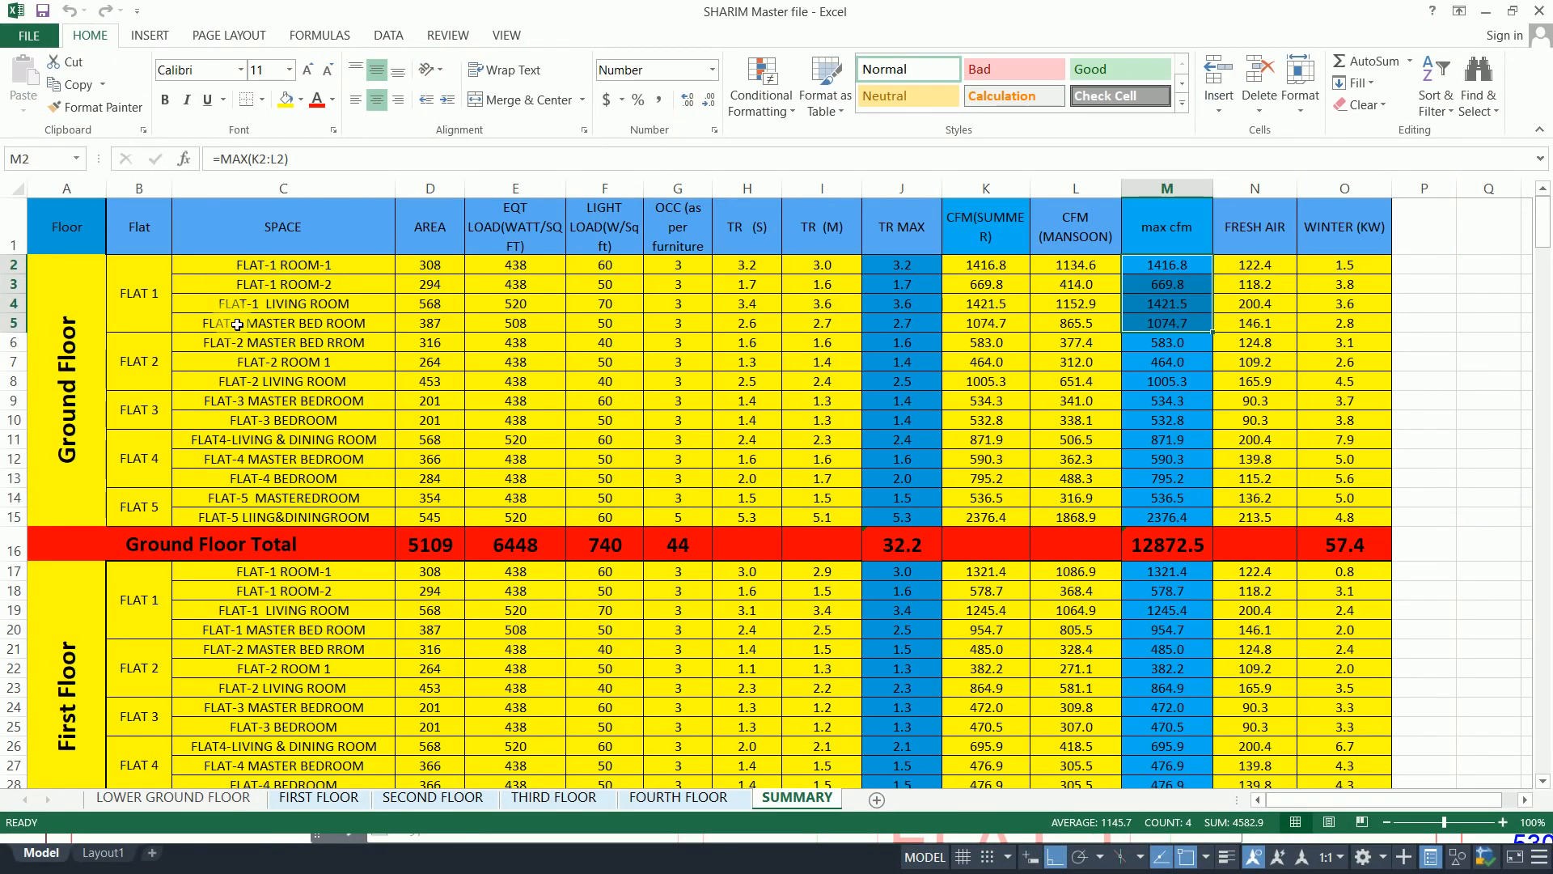
# Step: Examine the ground-floor FLAT-1 MASTER BED ROOM row of the SUMMARY sheet for its TR and max CFM, and return to AutoCAD
pyautogui.click(238, 323)
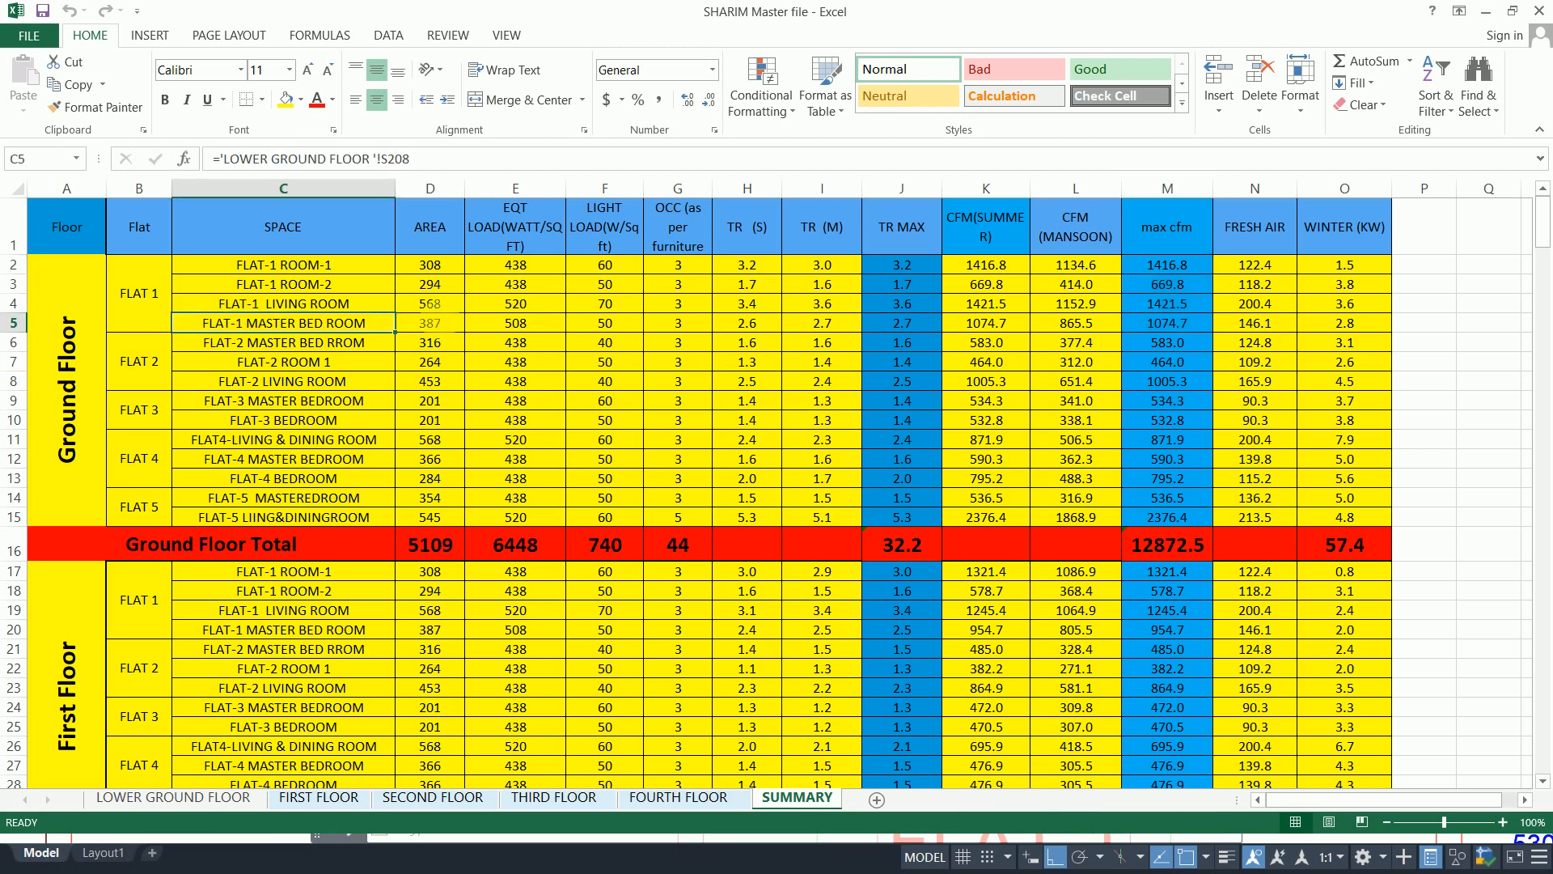
pyautogui.click(918, 332)
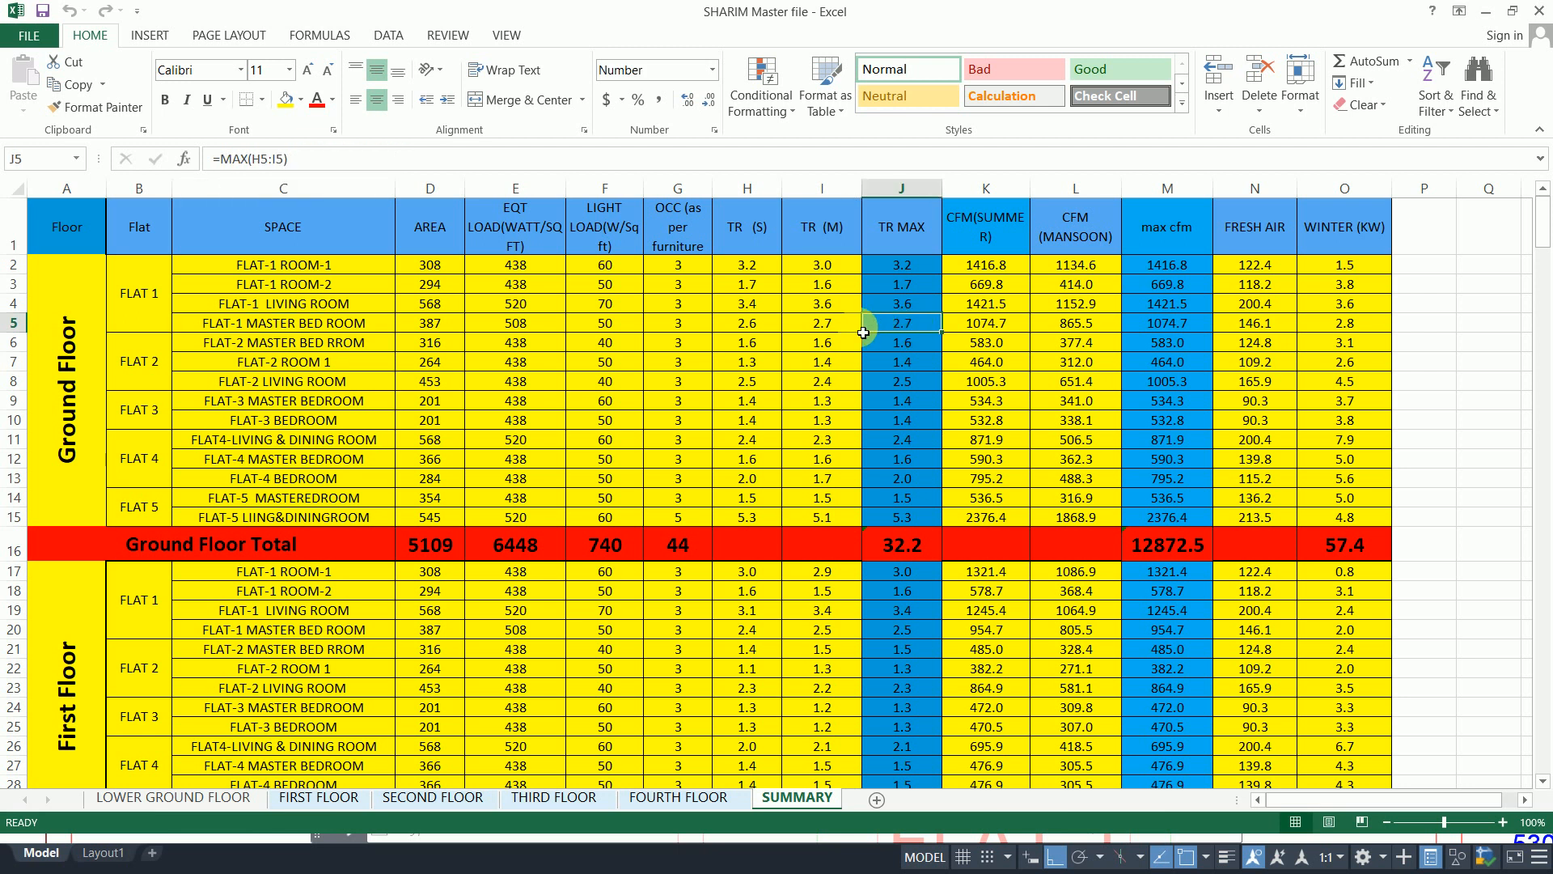
pyautogui.click(14, 323)
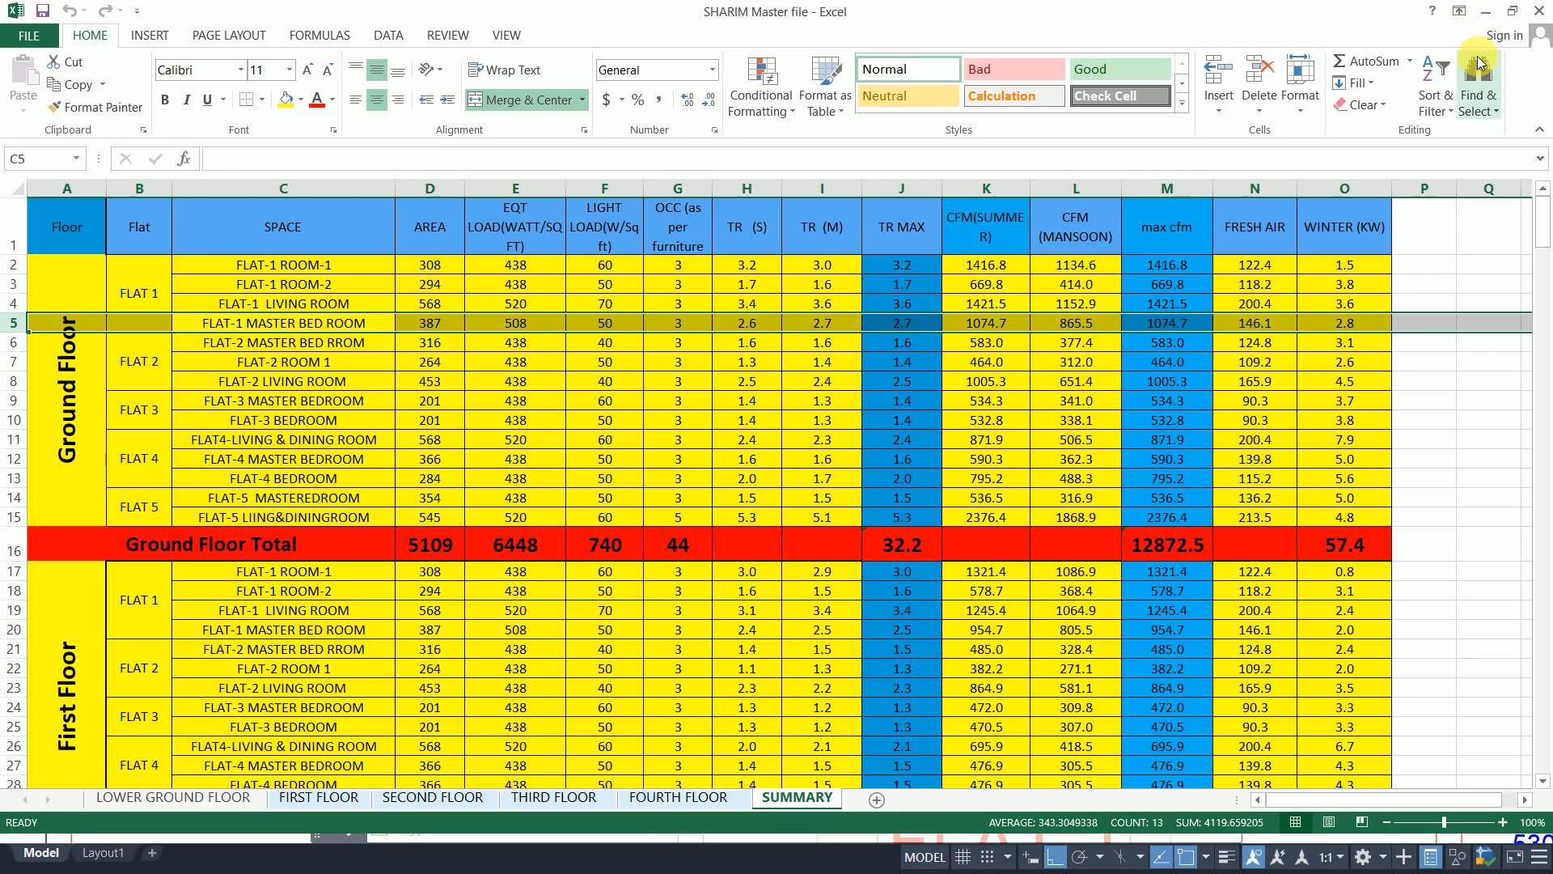
pyautogui.click(1492, 10)
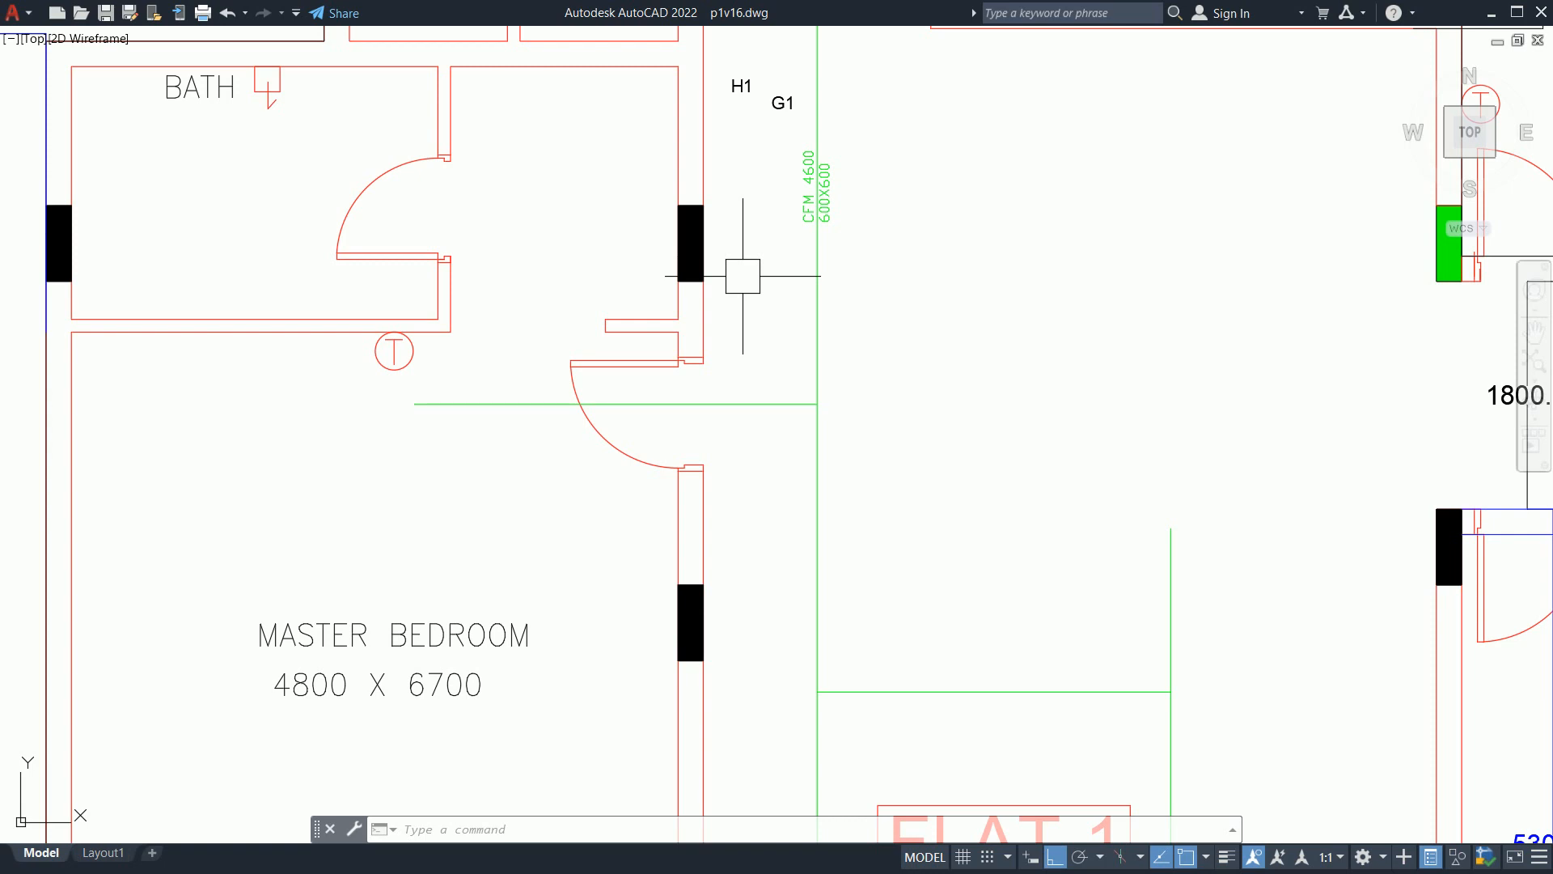
# Step: Copy the vertical CFM 4600 / 600X600 label from the main duct line onto the horizontal master bedroom branch line
pyautogui.write('co')
pyautogui.press('Return')
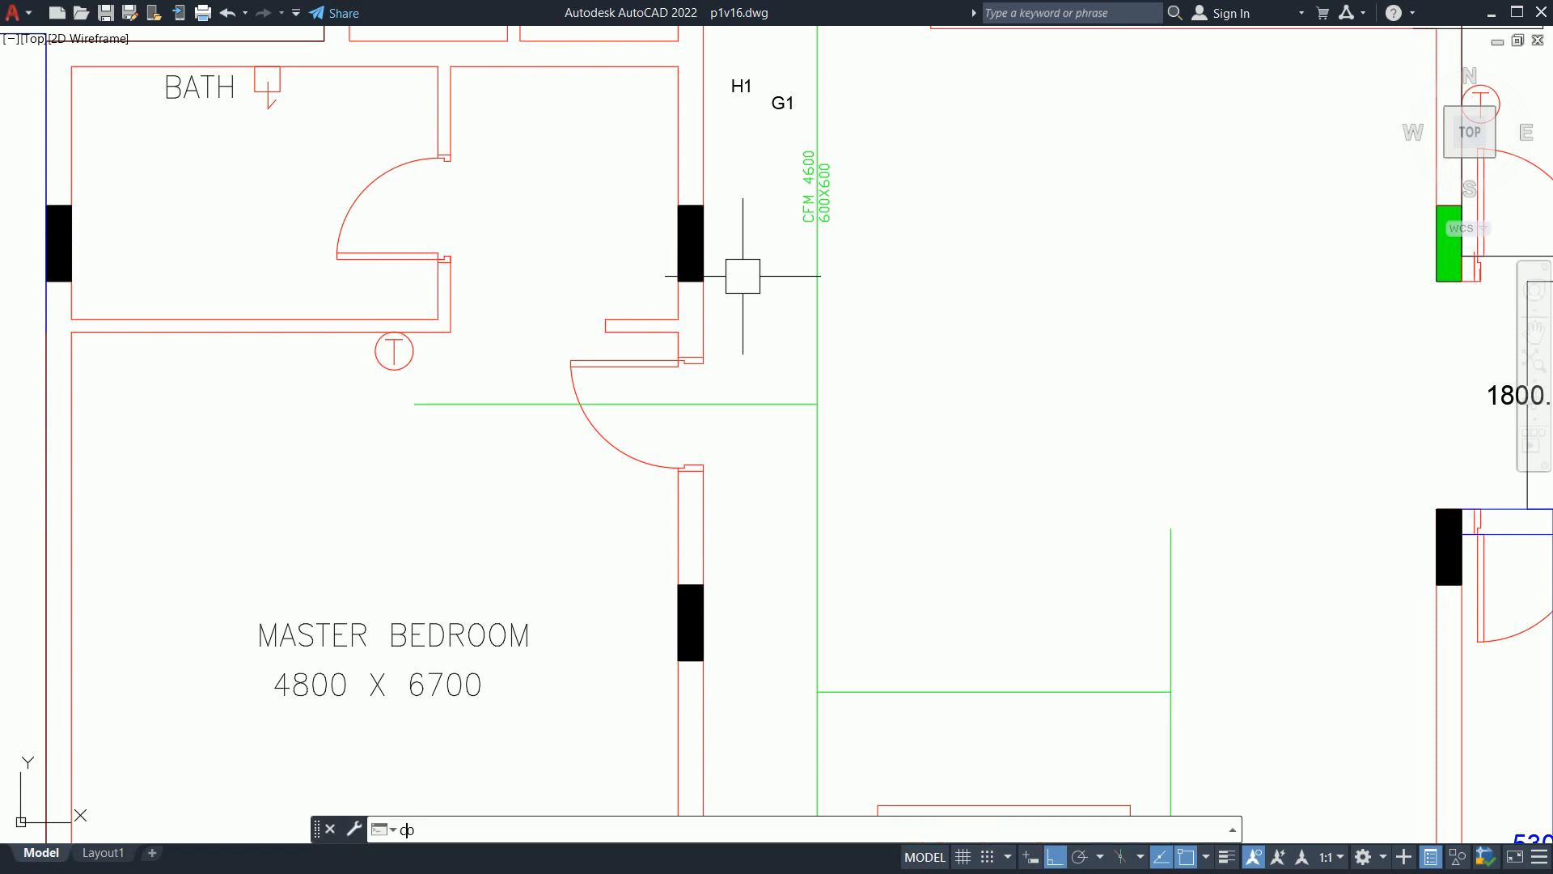
pyautogui.click(812, 188)
pyautogui.press('Return')
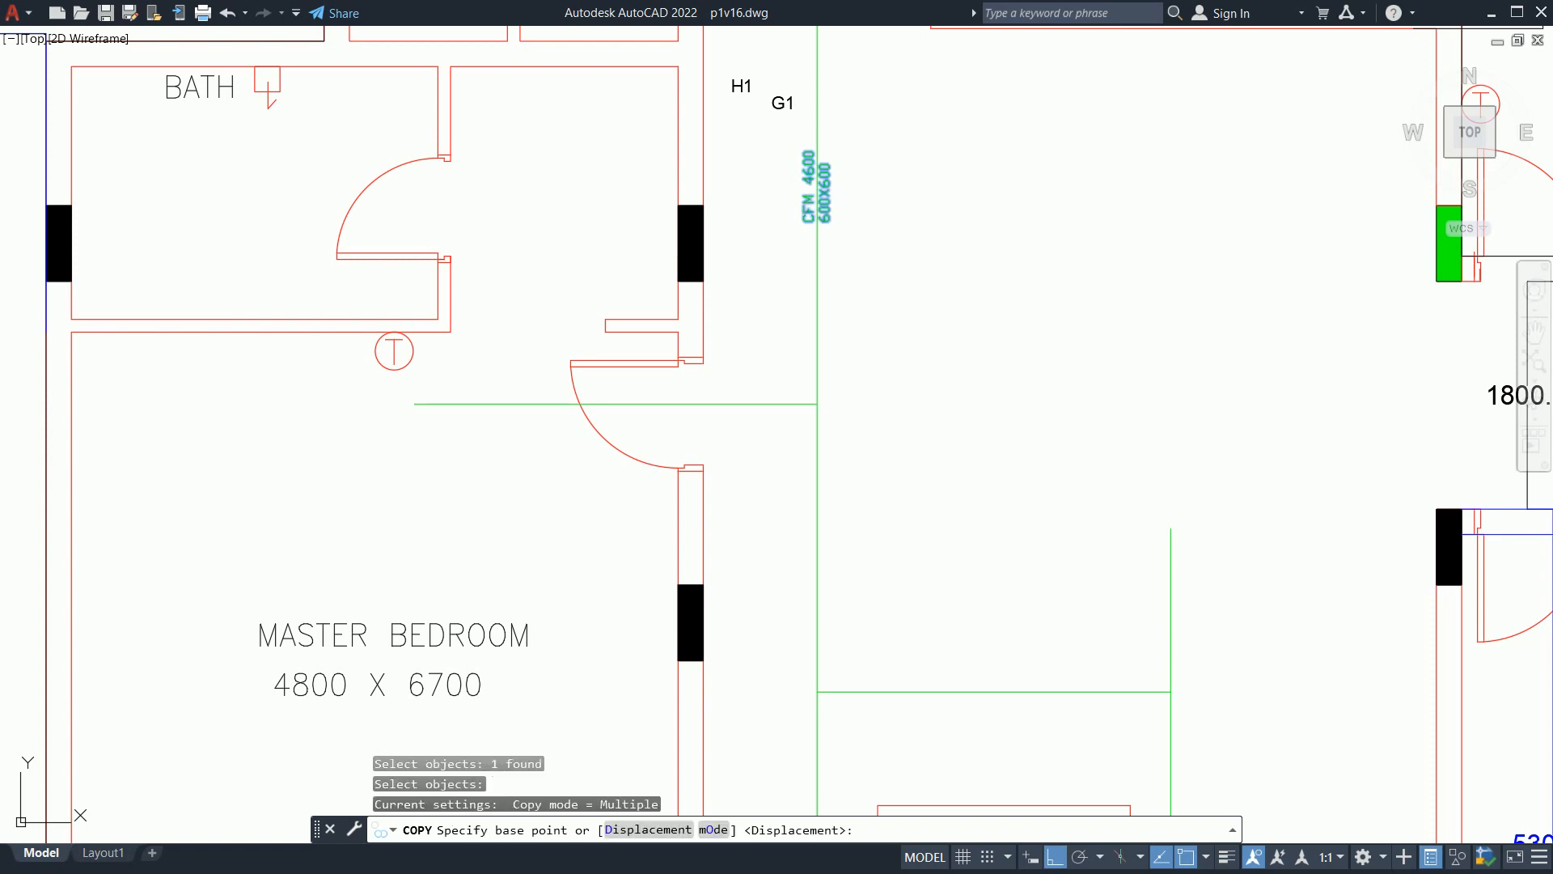
pyautogui.scroll(5, 832, 235)
pyautogui.click(829, 235)
pyautogui.moveTo(621, 473); pyautogui.dragTo(946, 356, button='middle')
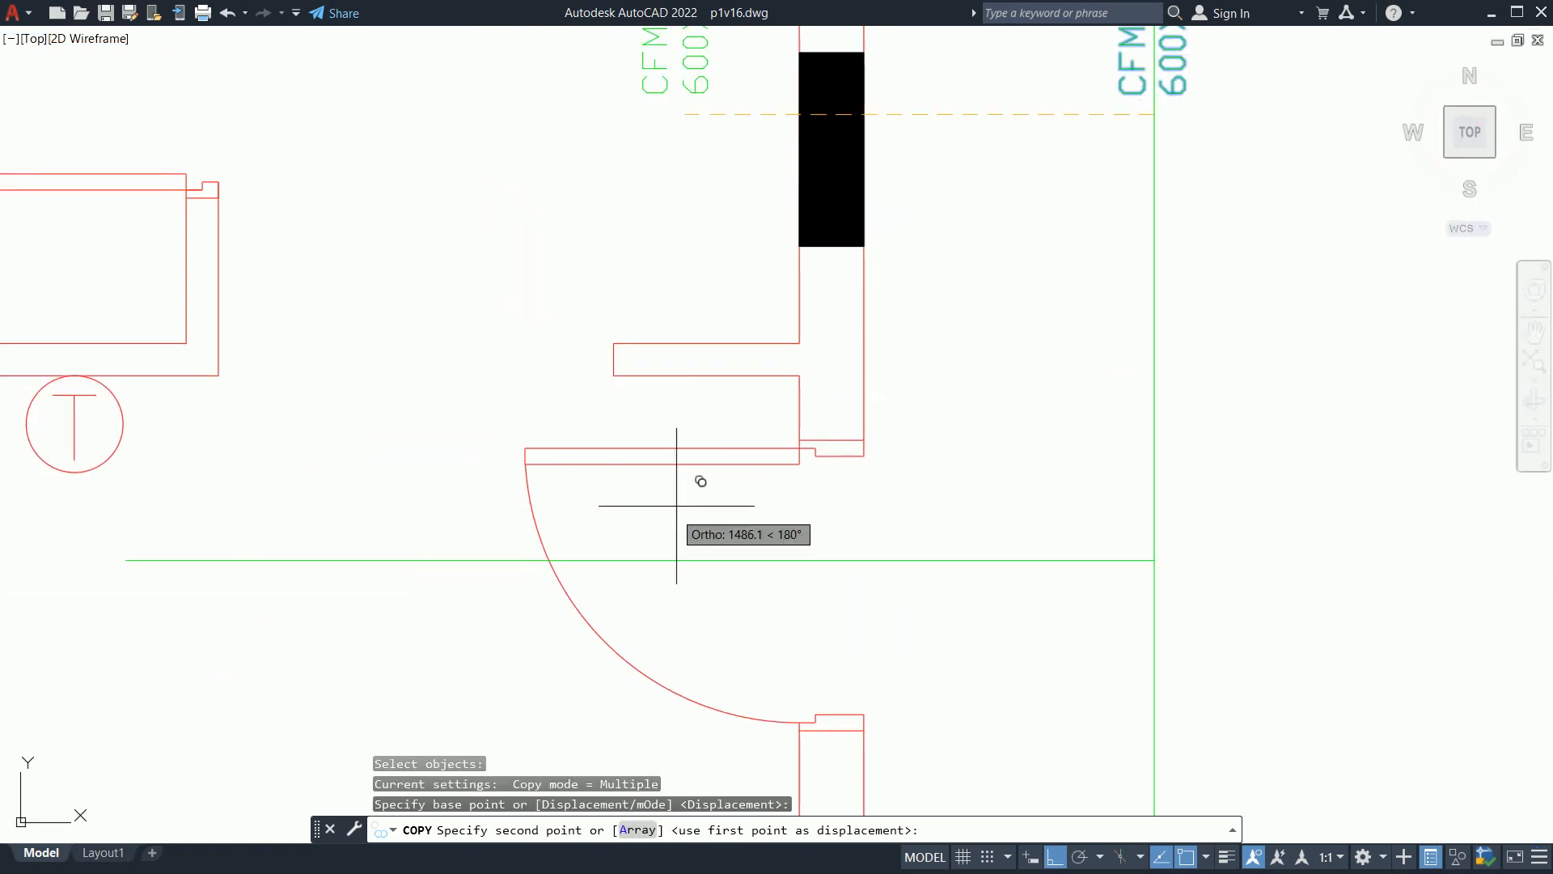
pyautogui.click(678, 558)
pyautogui.press('Escape')
pyautogui.press('Escape')
# Step: Rotate the copied CFM label so it reads horizontally along the master bedroom branch line
pyautogui.write('R')
pyautogui.press('Return')
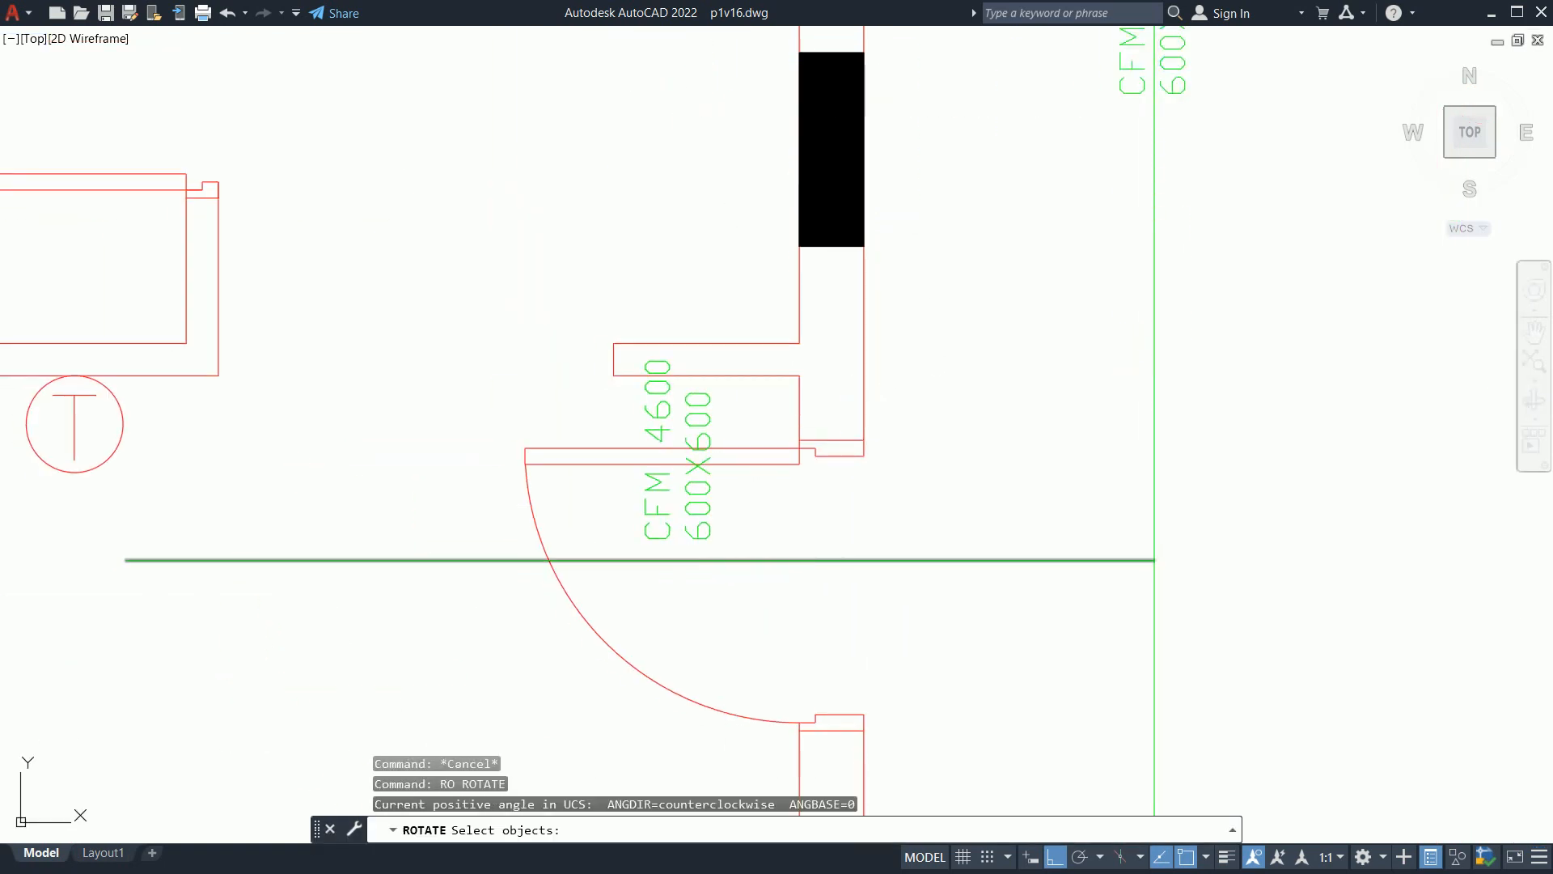
pyautogui.click(647, 525)
pyautogui.press('Return')
pyautogui.click(684, 560)
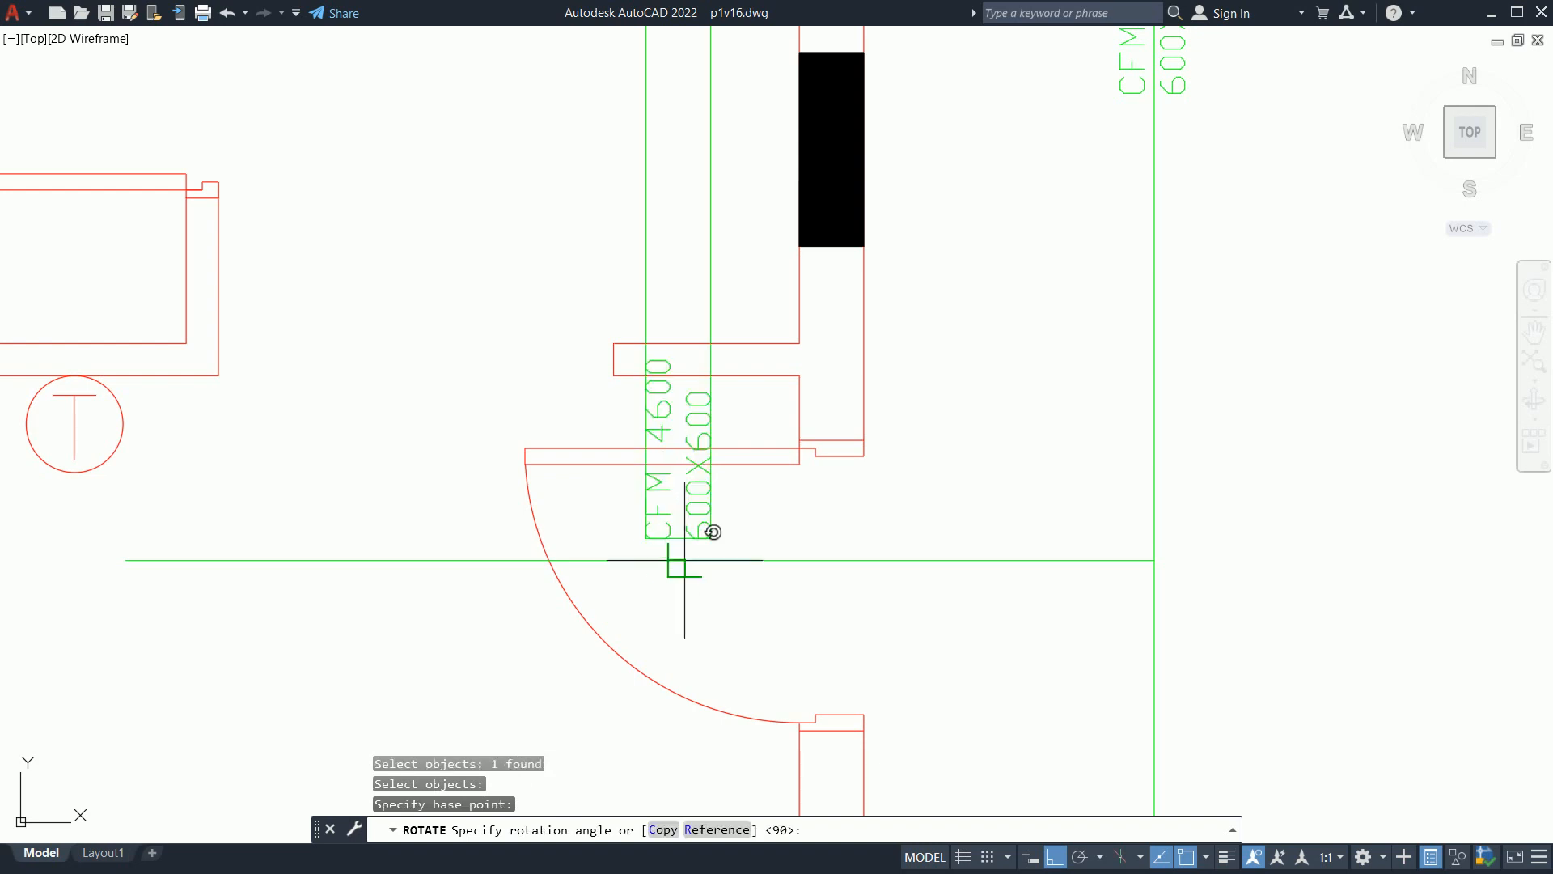
pyautogui.click(669, 614)
pyautogui.press('Escape')
pyautogui.press('Escape')
pyautogui.press('Escape')
# Step: Move the copied label down about 23 units so the branch line runs between its two text lines
pyautogui.moveTo(797, 577); pyautogui.dragTo(768, 557, button='middle')
pyautogui.scroll(4, 721, 526)
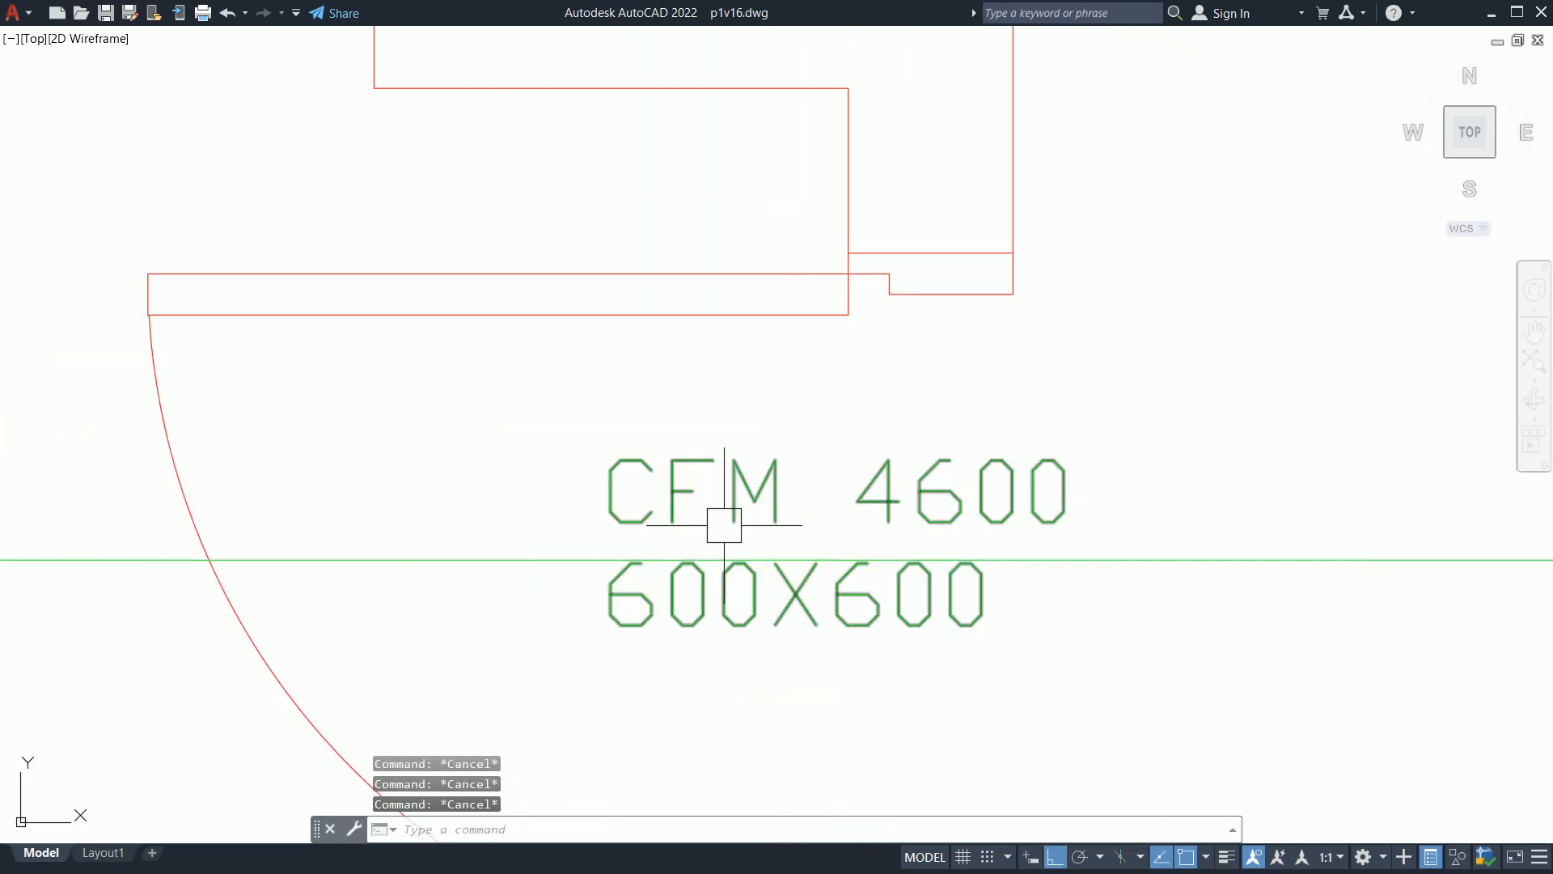
pyautogui.write('m')
pyautogui.press('Return')
pyautogui.click(738, 518)
pyautogui.press('Return')
pyautogui.click(551, 407)
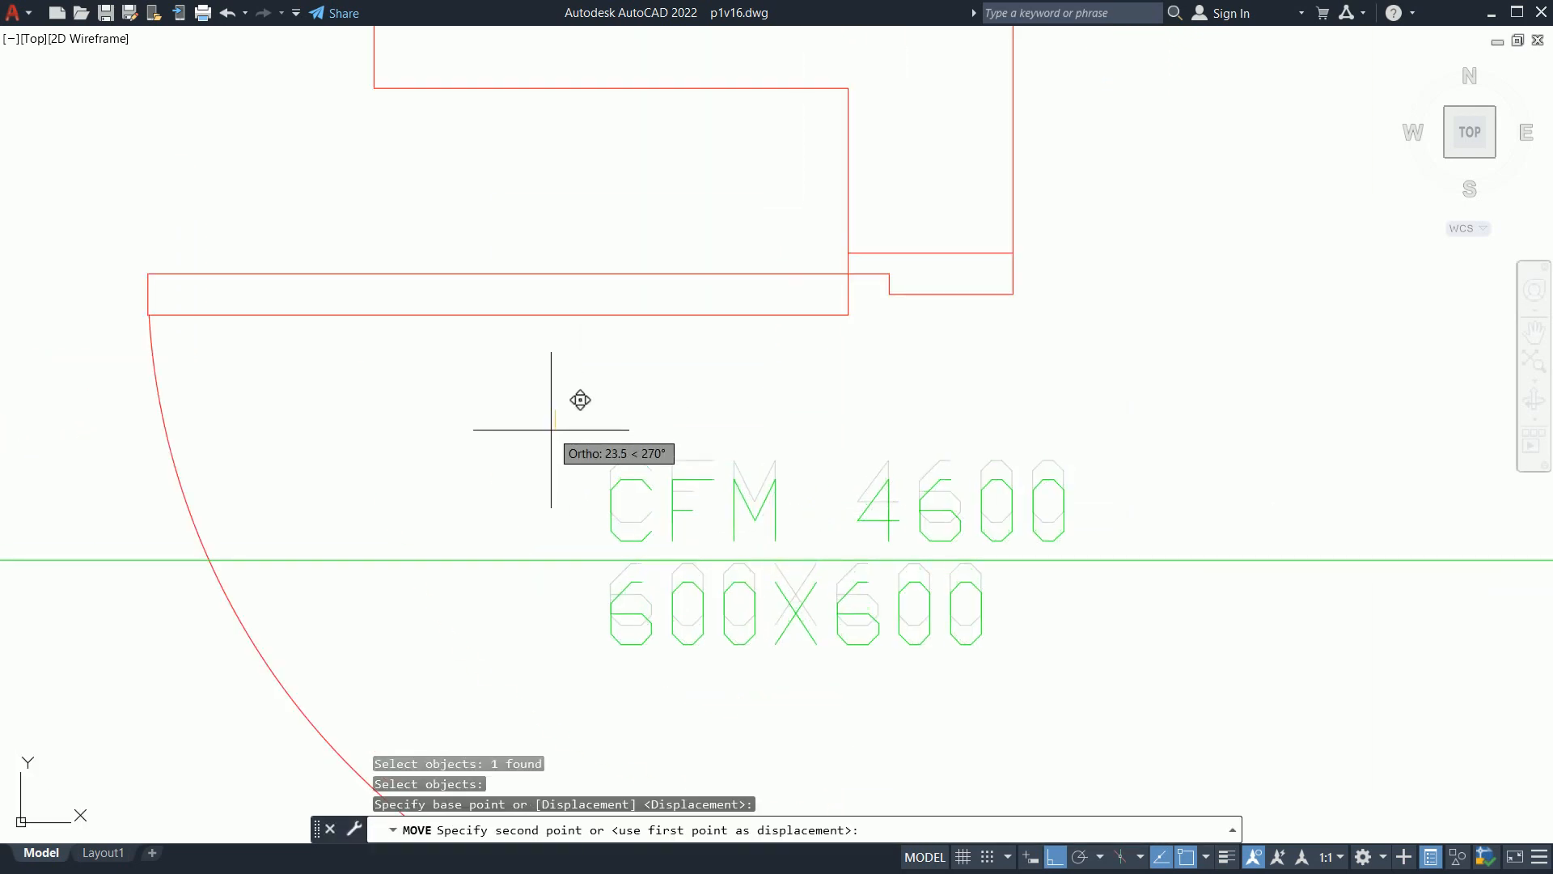
pyautogui.click(553, 428)
# Step: Edit the first line of the master bedroom branch label to read CFM 1075
pyautogui.click(1011, 536)
pyautogui.doubleClick(996, 534)
pyautogui.moveTo(1029, 530); pyautogui.dragTo(867, 521)
pyautogui.write('1')
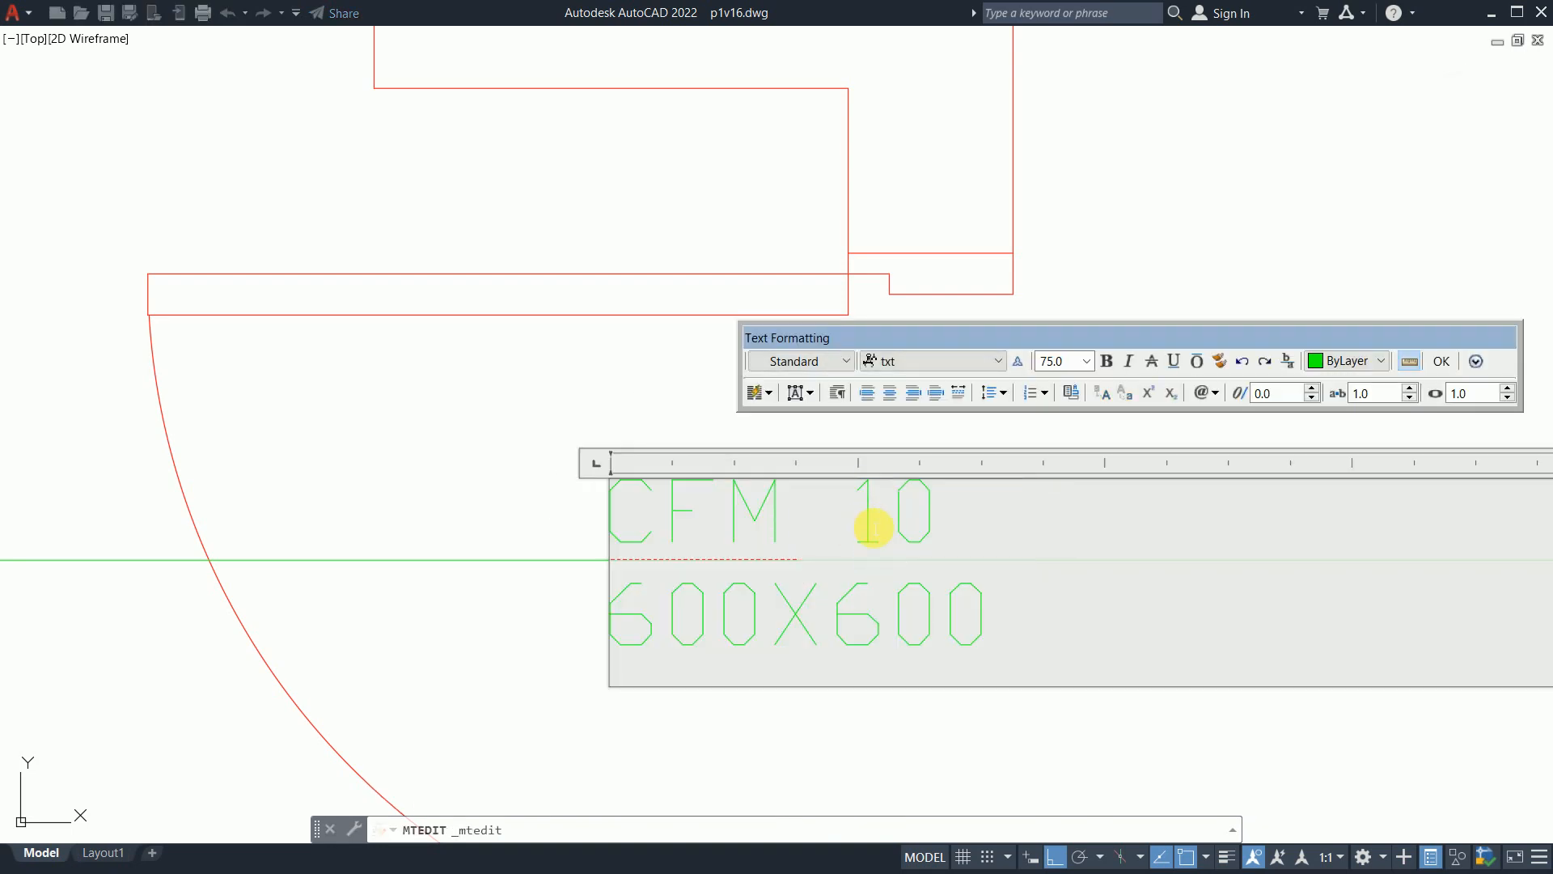
pyautogui.write('075')
pyautogui.press('Delete')
pyautogui.click(773, 364)
pyautogui.click(624, 302)
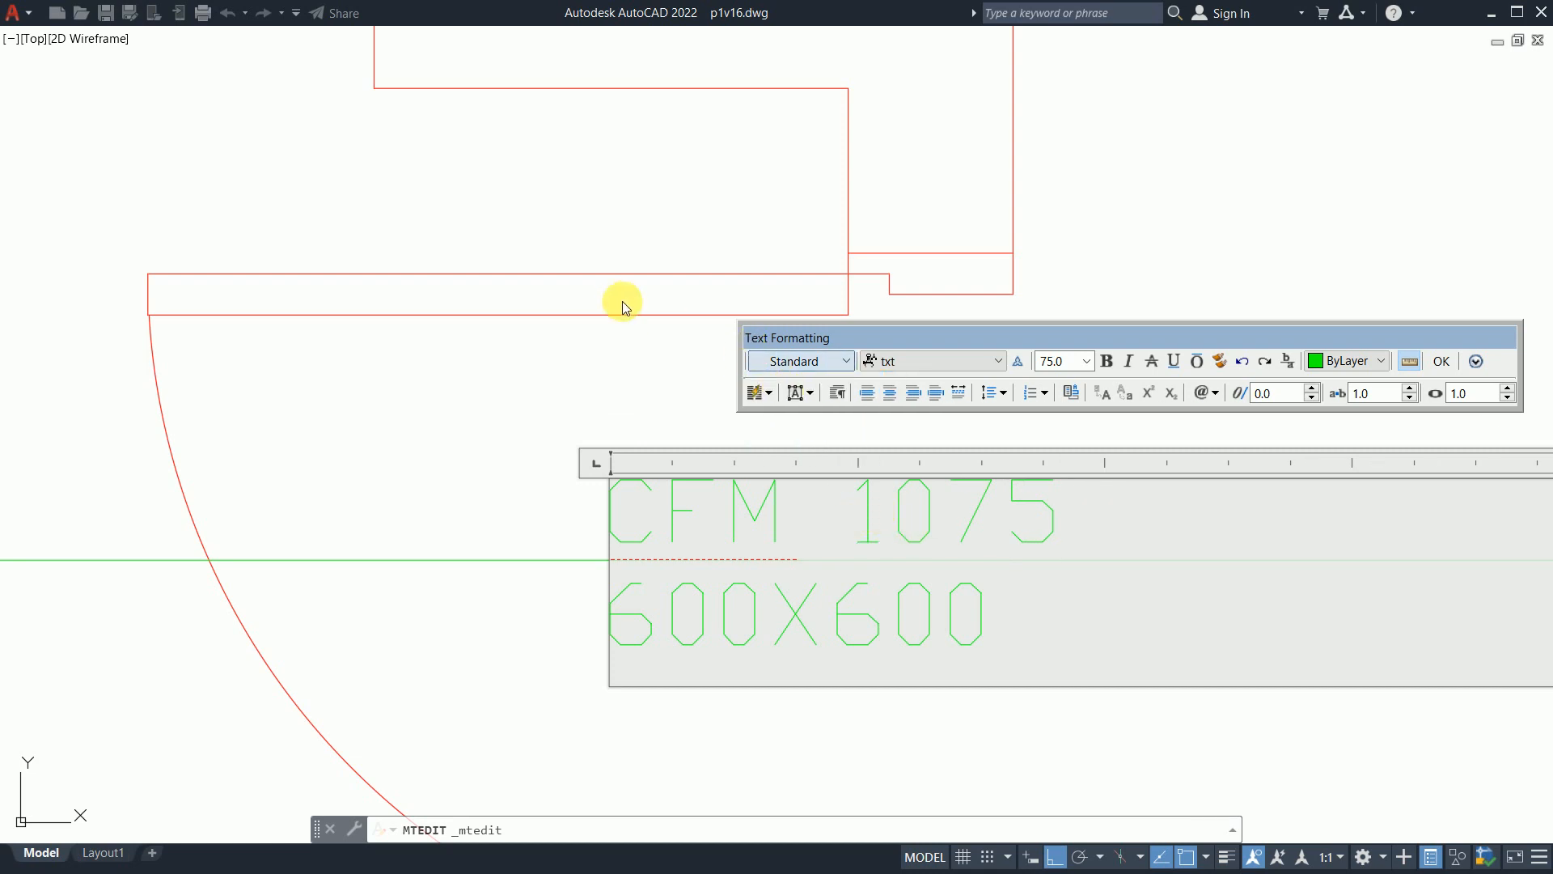
pyautogui.click(617, 299)
pyautogui.press('Escape')
pyautogui.moveTo(925, 528)
pyautogui.mouseDown(button='middle')
pyautogui.moveTo(989, 479)
pyautogui.moveTo(1023, 477)
pyautogui.mouseUp(button='middle')
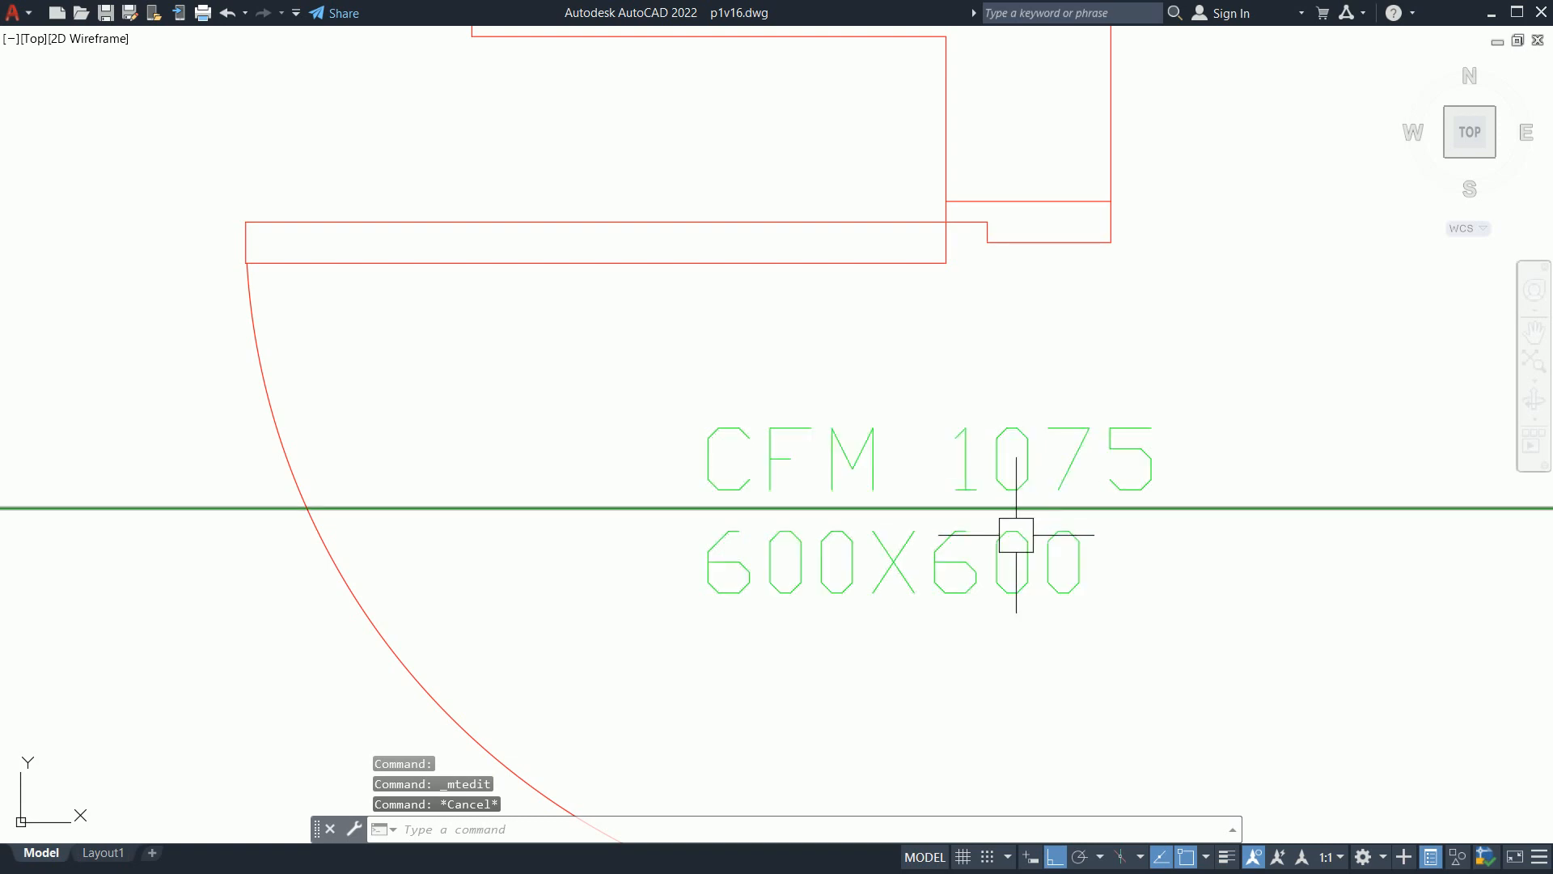
# Step: Switch to DuctSizer, set the flow rate to 1075 cfm and the first duct side to 14 in, and minimise it
pyautogui.press('super')
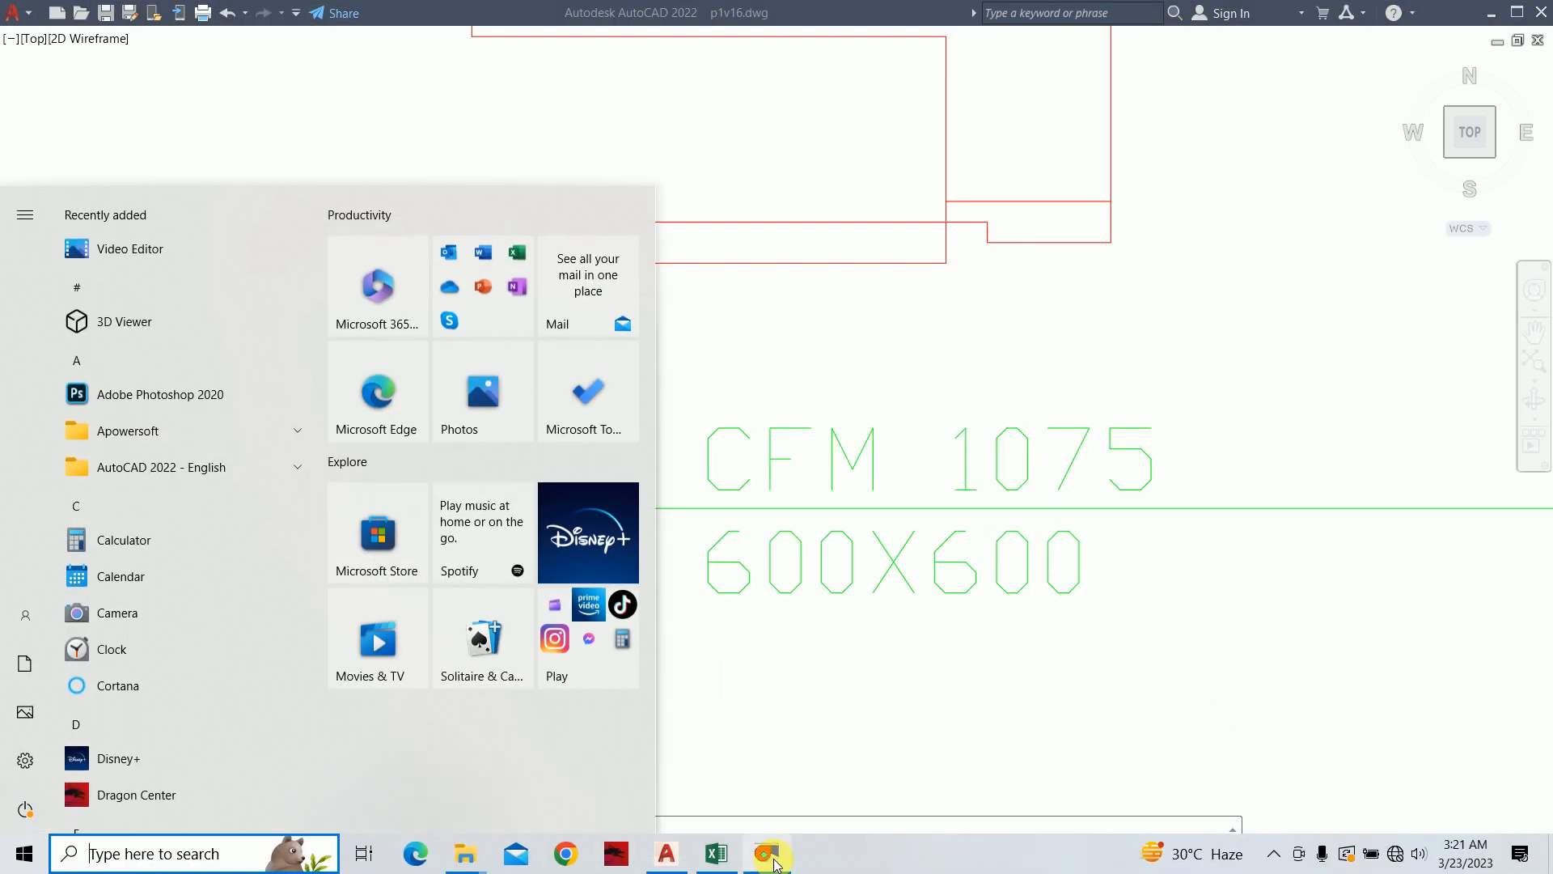
pyautogui.click(770, 854)
pyautogui.doubleClick(1064, 386)
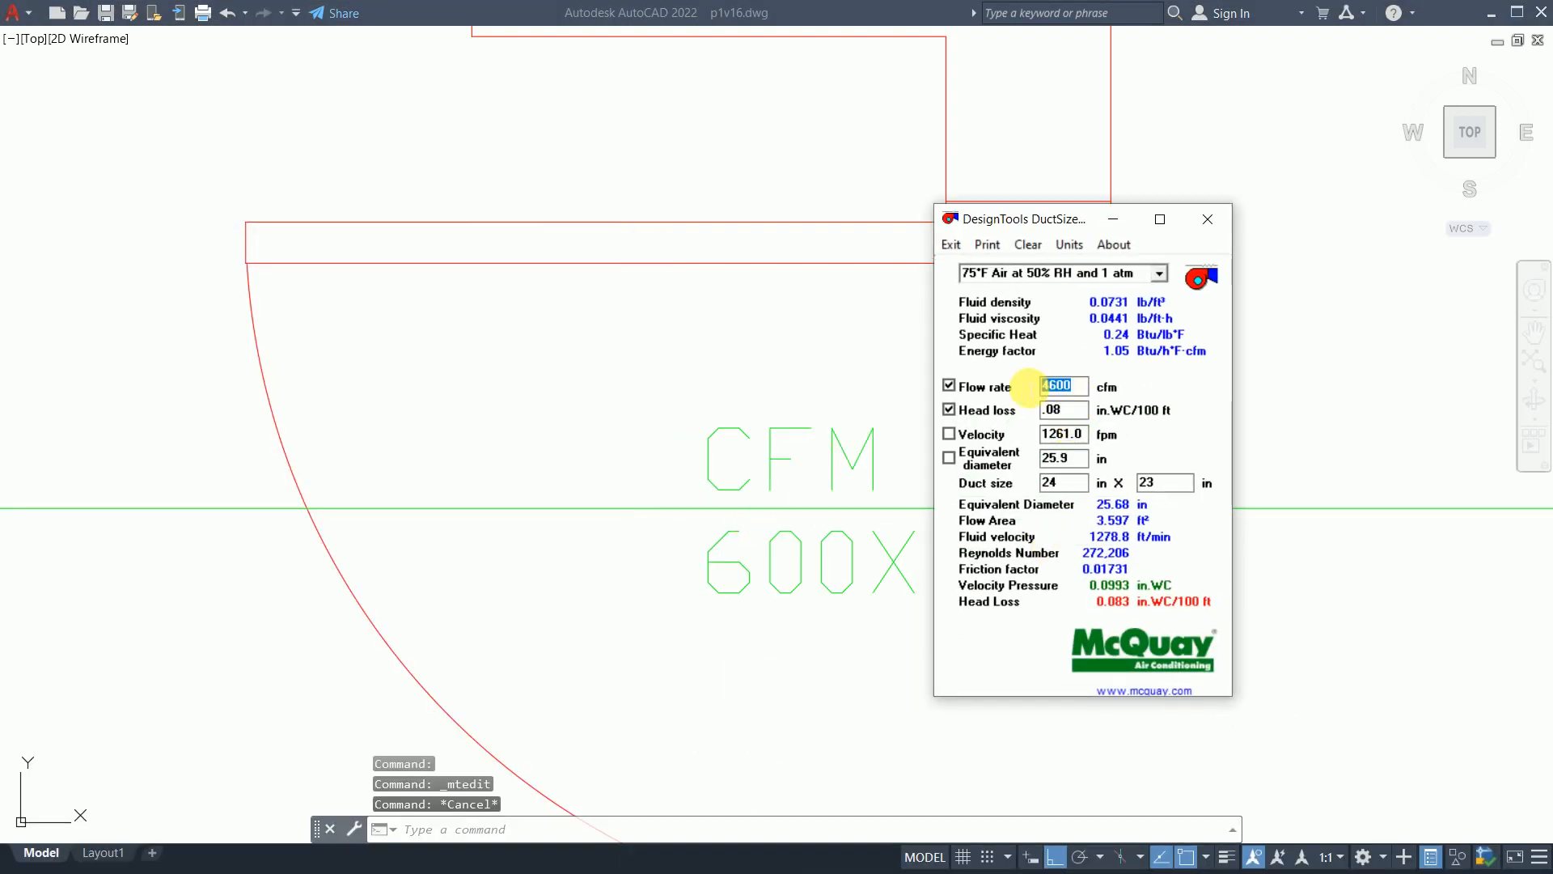
pyautogui.write('1075')
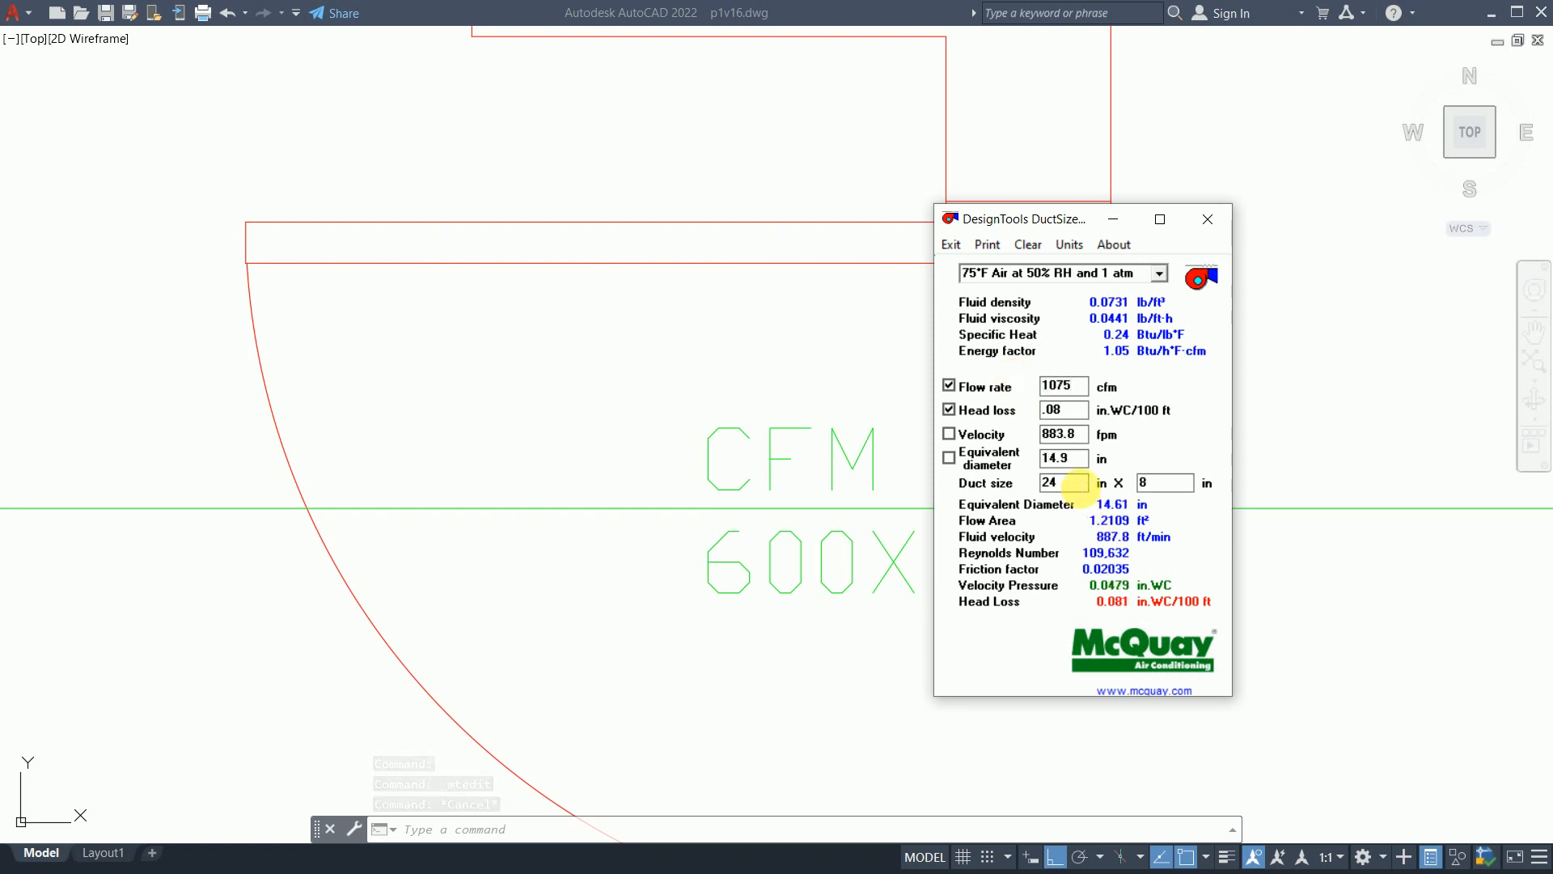
pyautogui.doubleClick(1061, 483)
pyautogui.write('12')
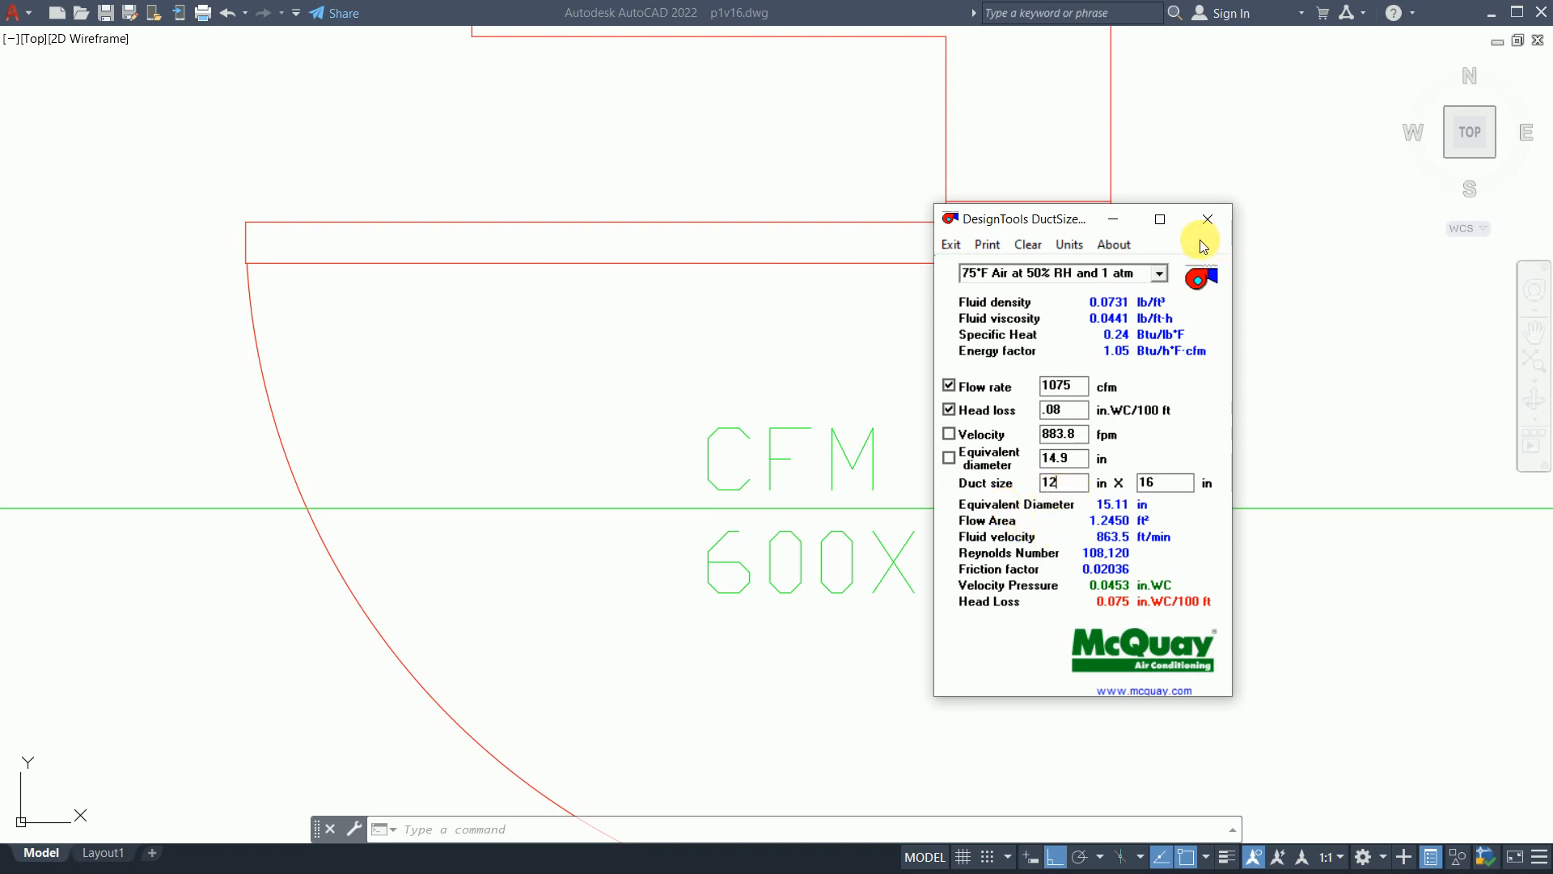
pyautogui.press('BackSpace')
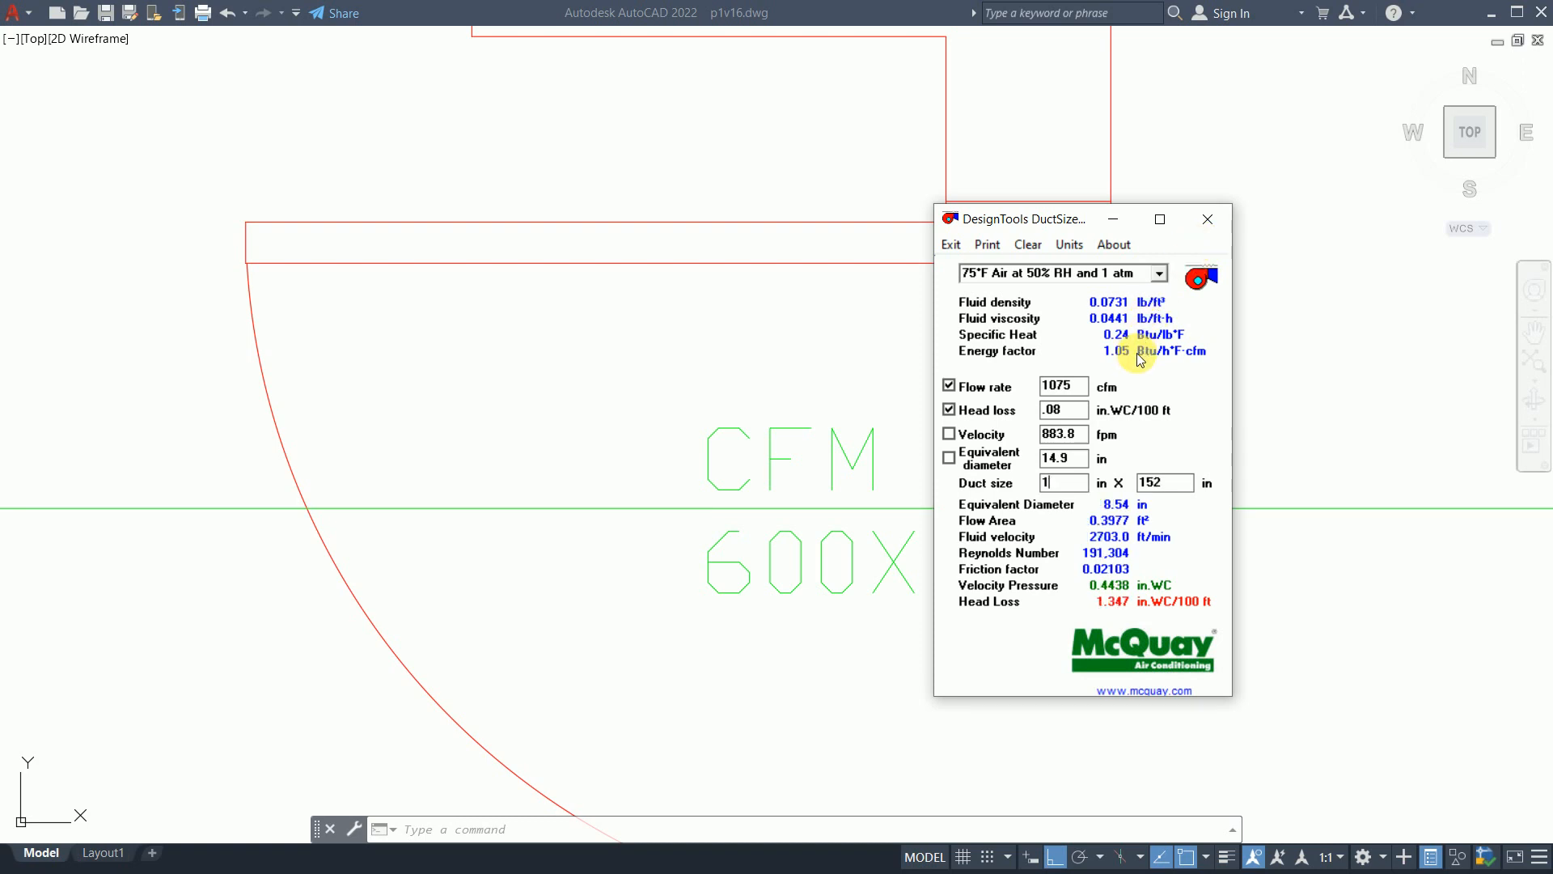
pyautogui.write('4')
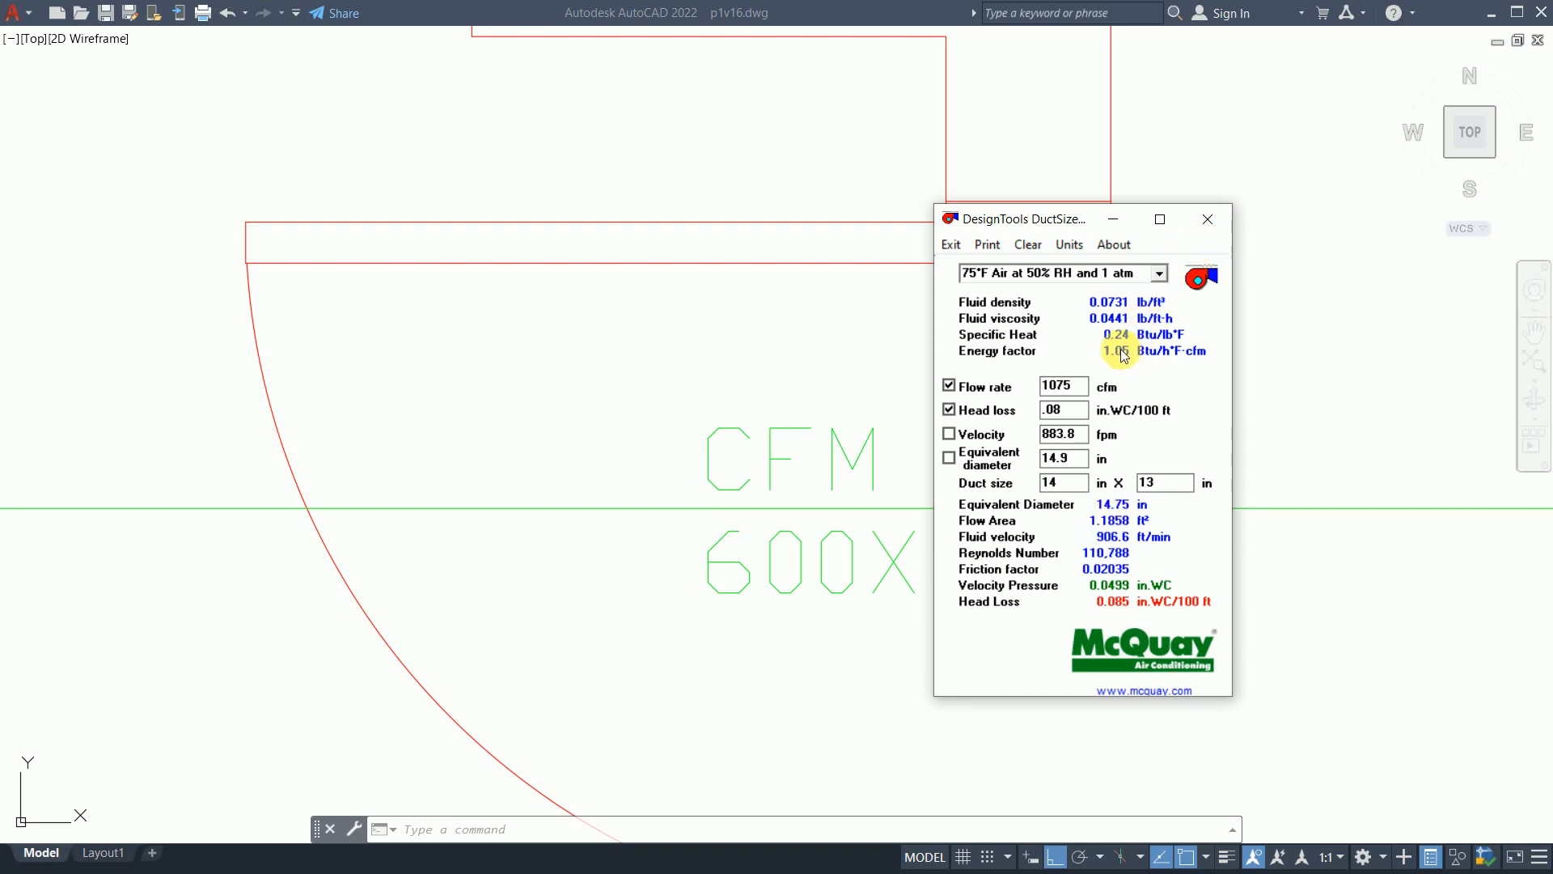
pyautogui.click(1122, 220)
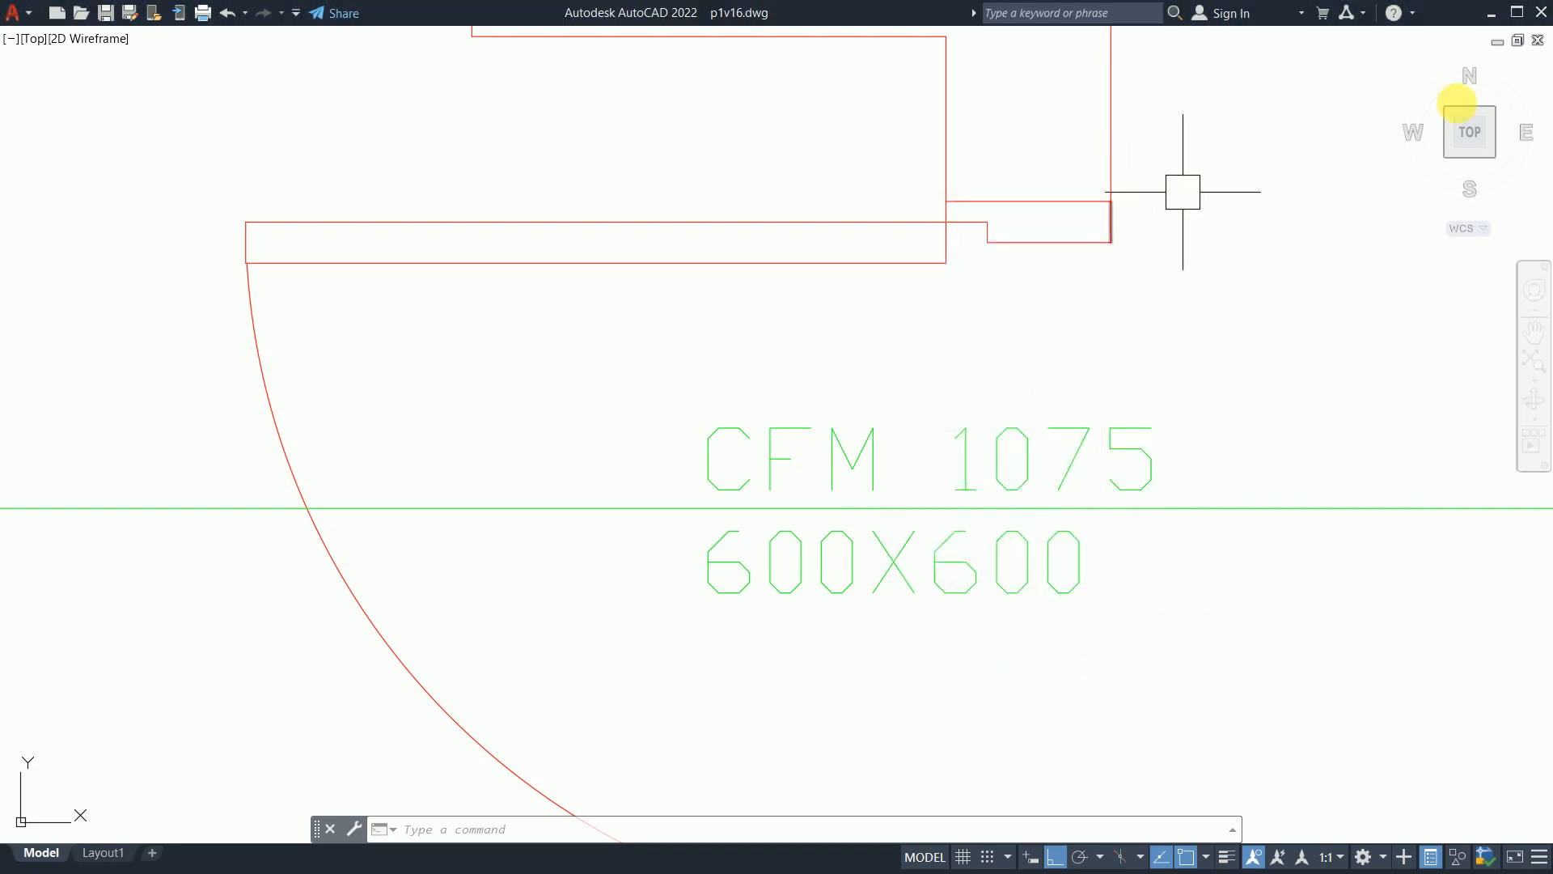
# Step: Move the CFM 1075 label left along the branch line, further inside the master bedroom door swing
pyautogui.click(1516, 13)
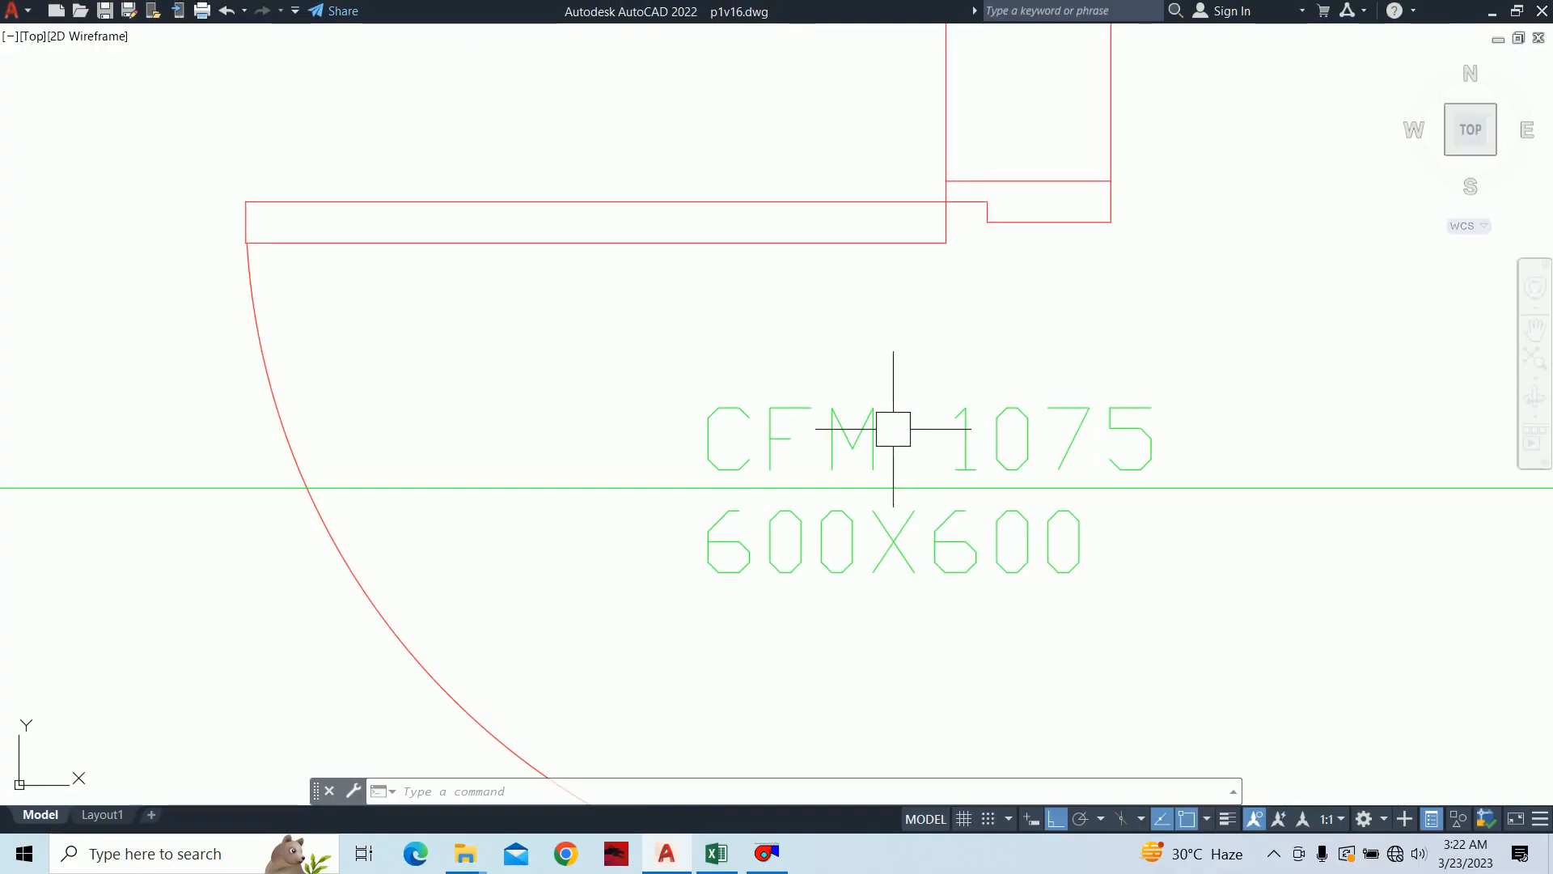
pyautogui.scroll(-5, 890, 426)
pyautogui.press('Escape')
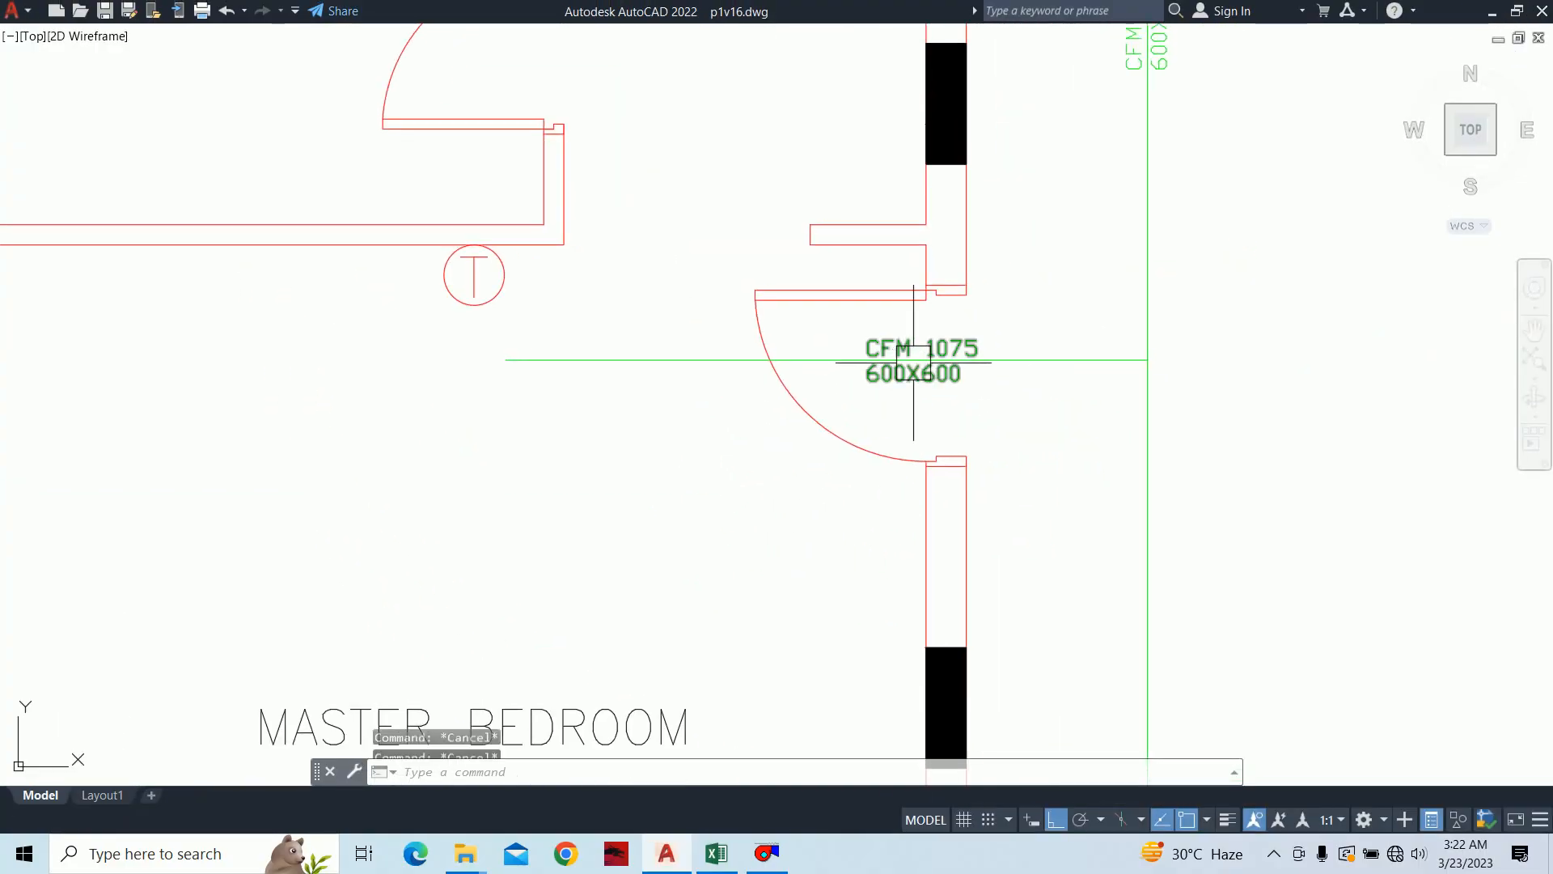
pyautogui.write('m')
pyautogui.press('Return')
pyautogui.scroll(5, 899, 372)
pyautogui.click(903, 383)
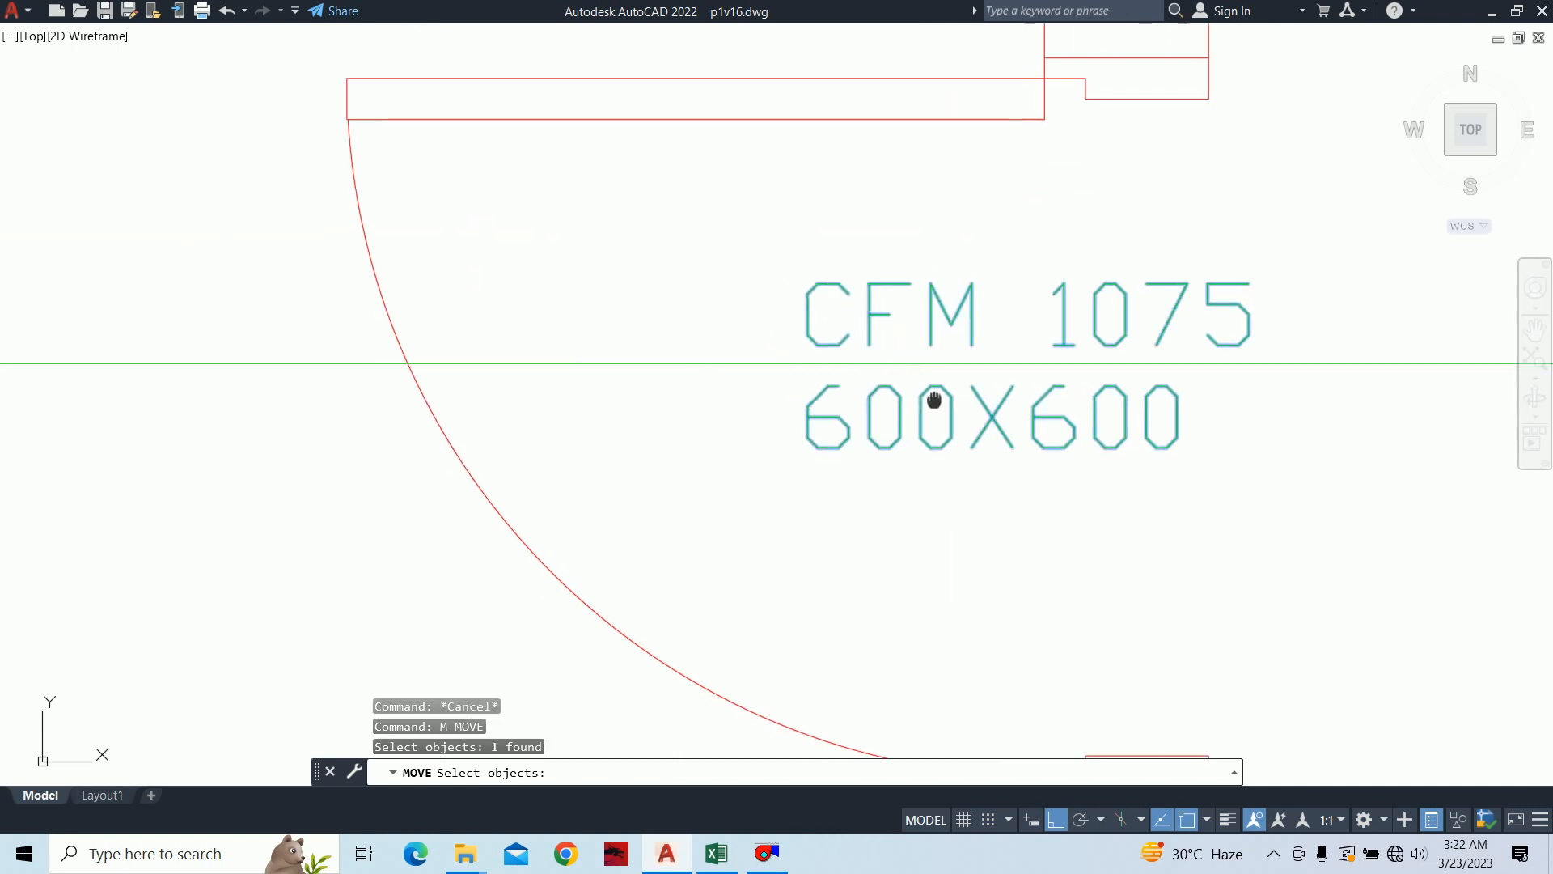
pyautogui.scroll(-4, 901, 409)
pyautogui.press('Return')
pyautogui.click(800, 483)
pyautogui.press('Escape')
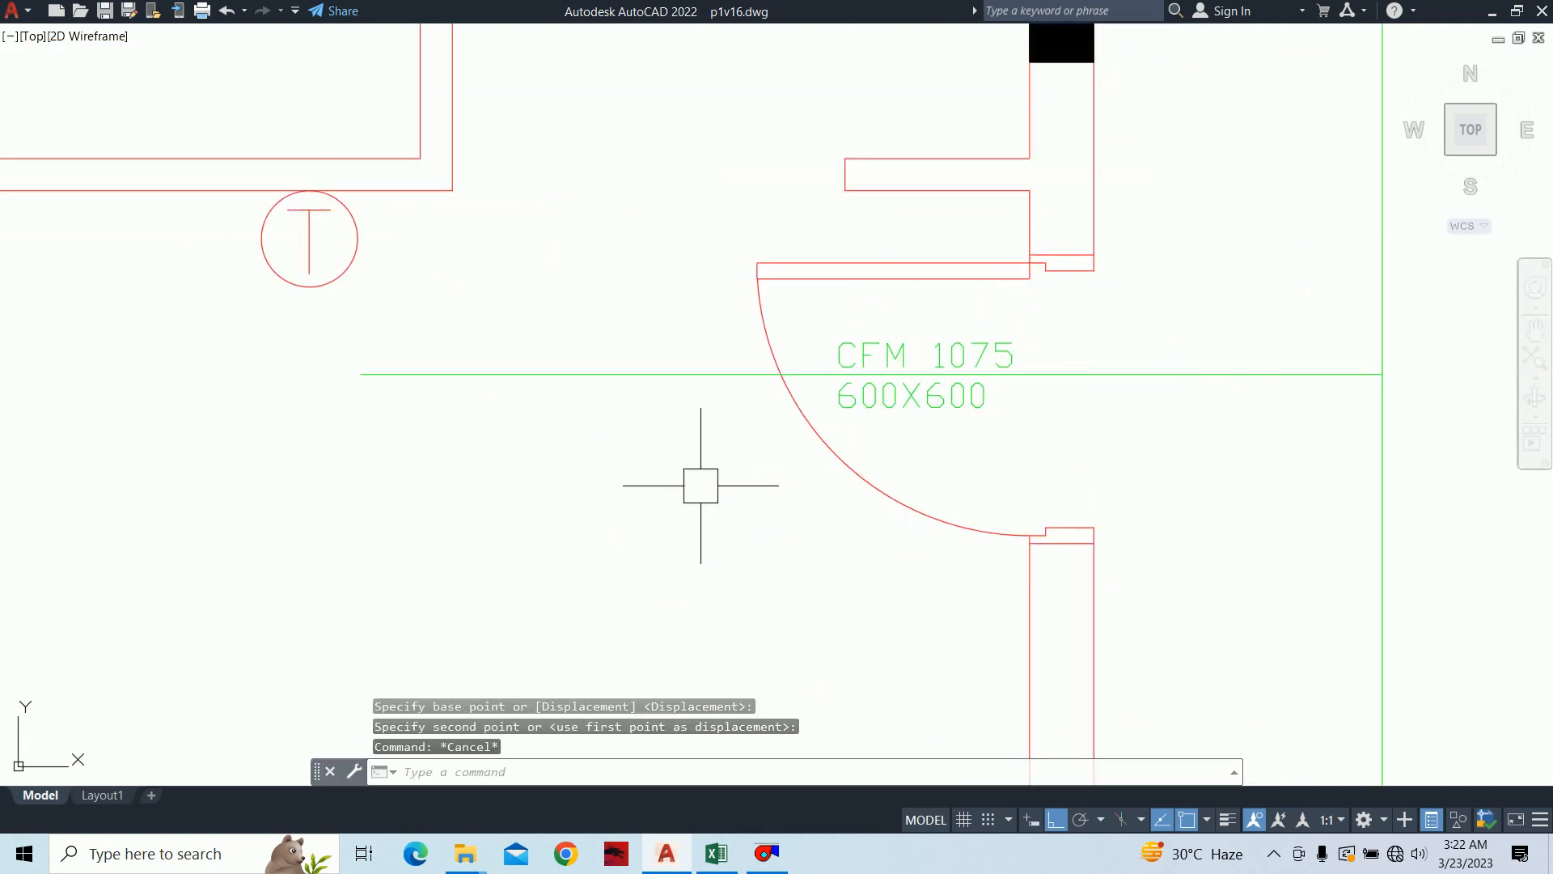
pyautogui.press('Escape')
# Step: Launch the Windows Calculator for converting the duct sizes from inches to millimetres
pyautogui.press('super+e')
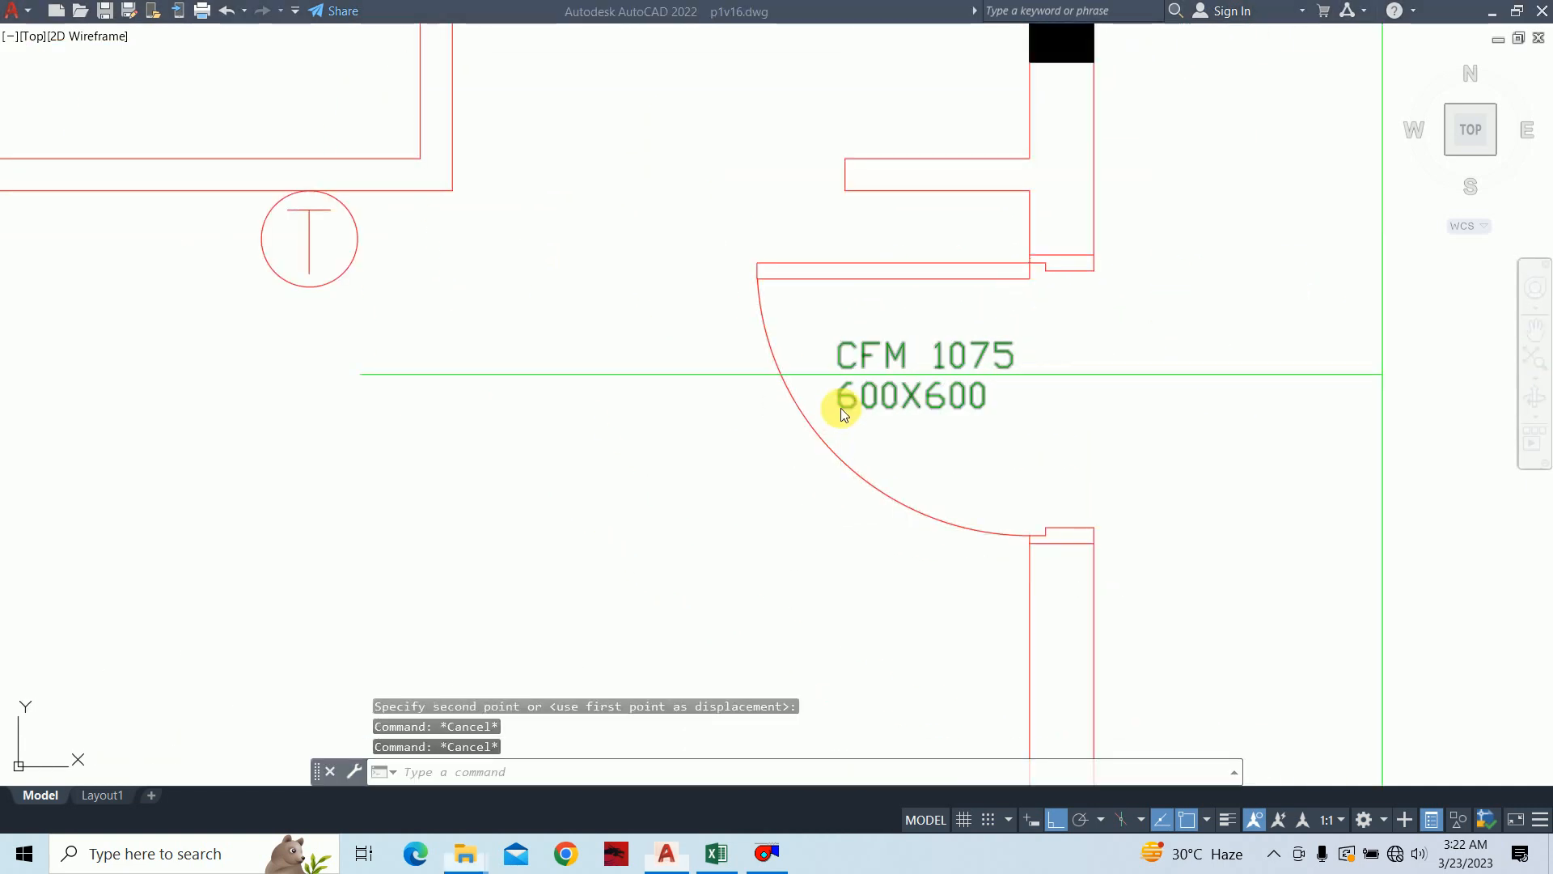
pyautogui.click(1529, 8)
pyautogui.press('super+r')
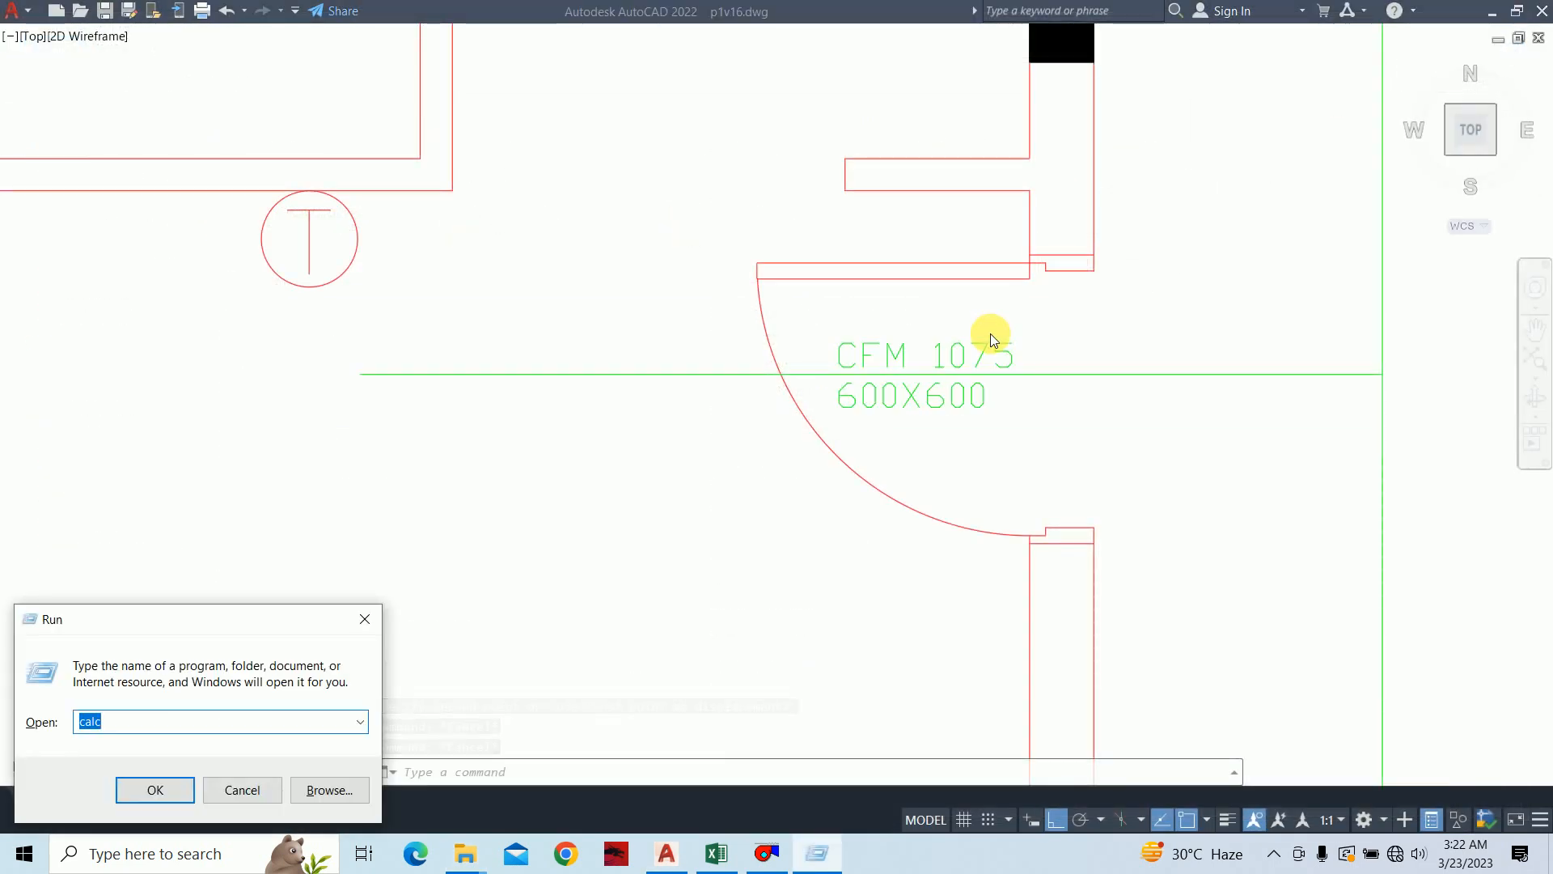
pyautogui.write('S4')
pyautogui.press('BackSpace')
pyautogui.press('BackSpace')
pyautogui.write('CALC')
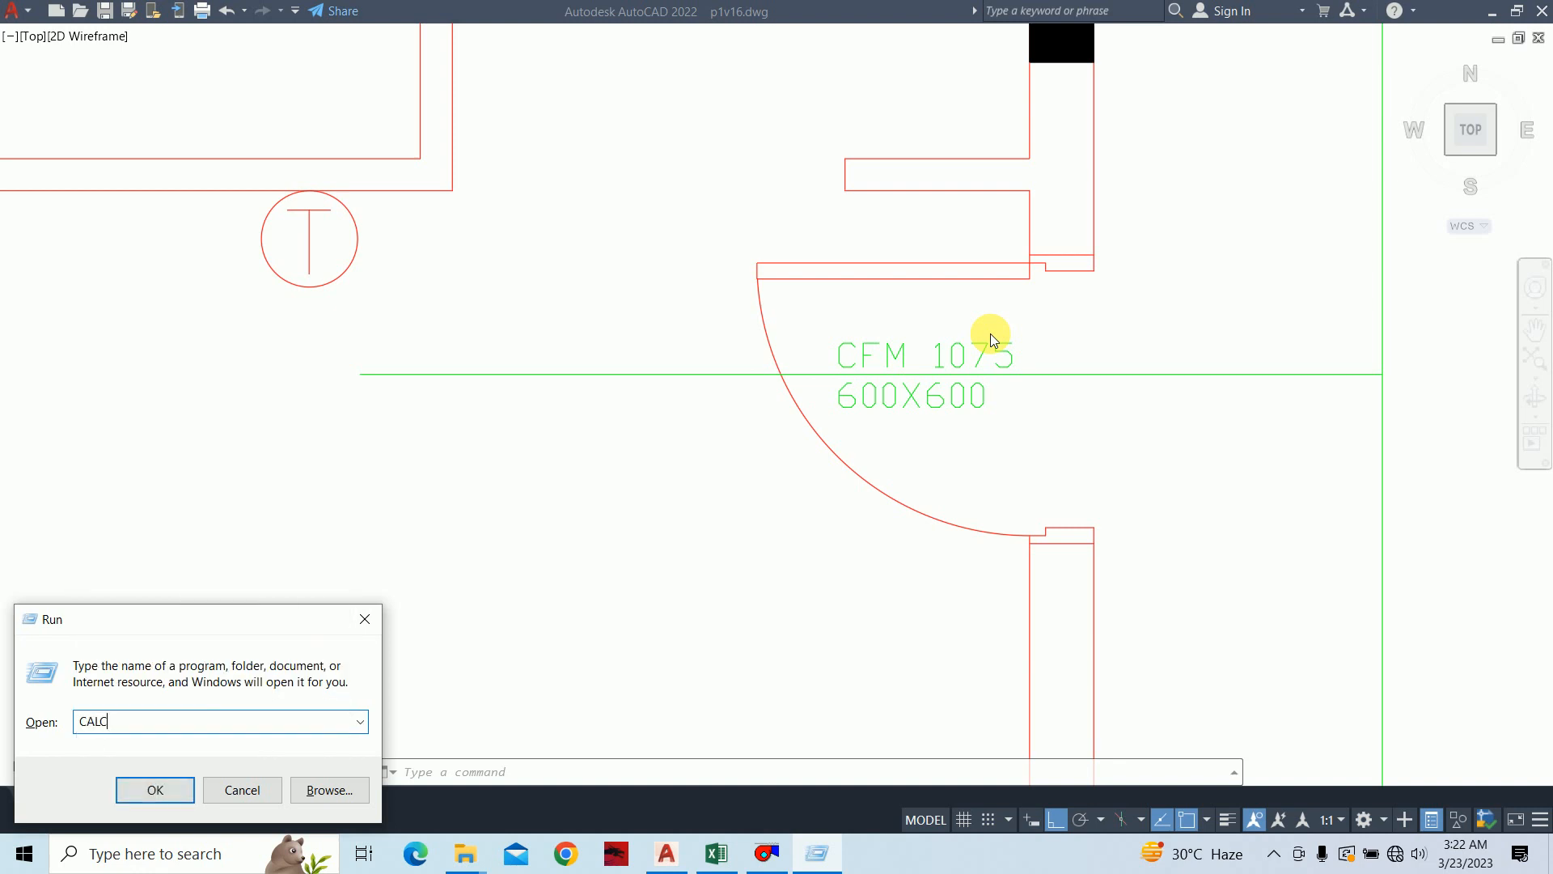
pyautogui.press('Return')
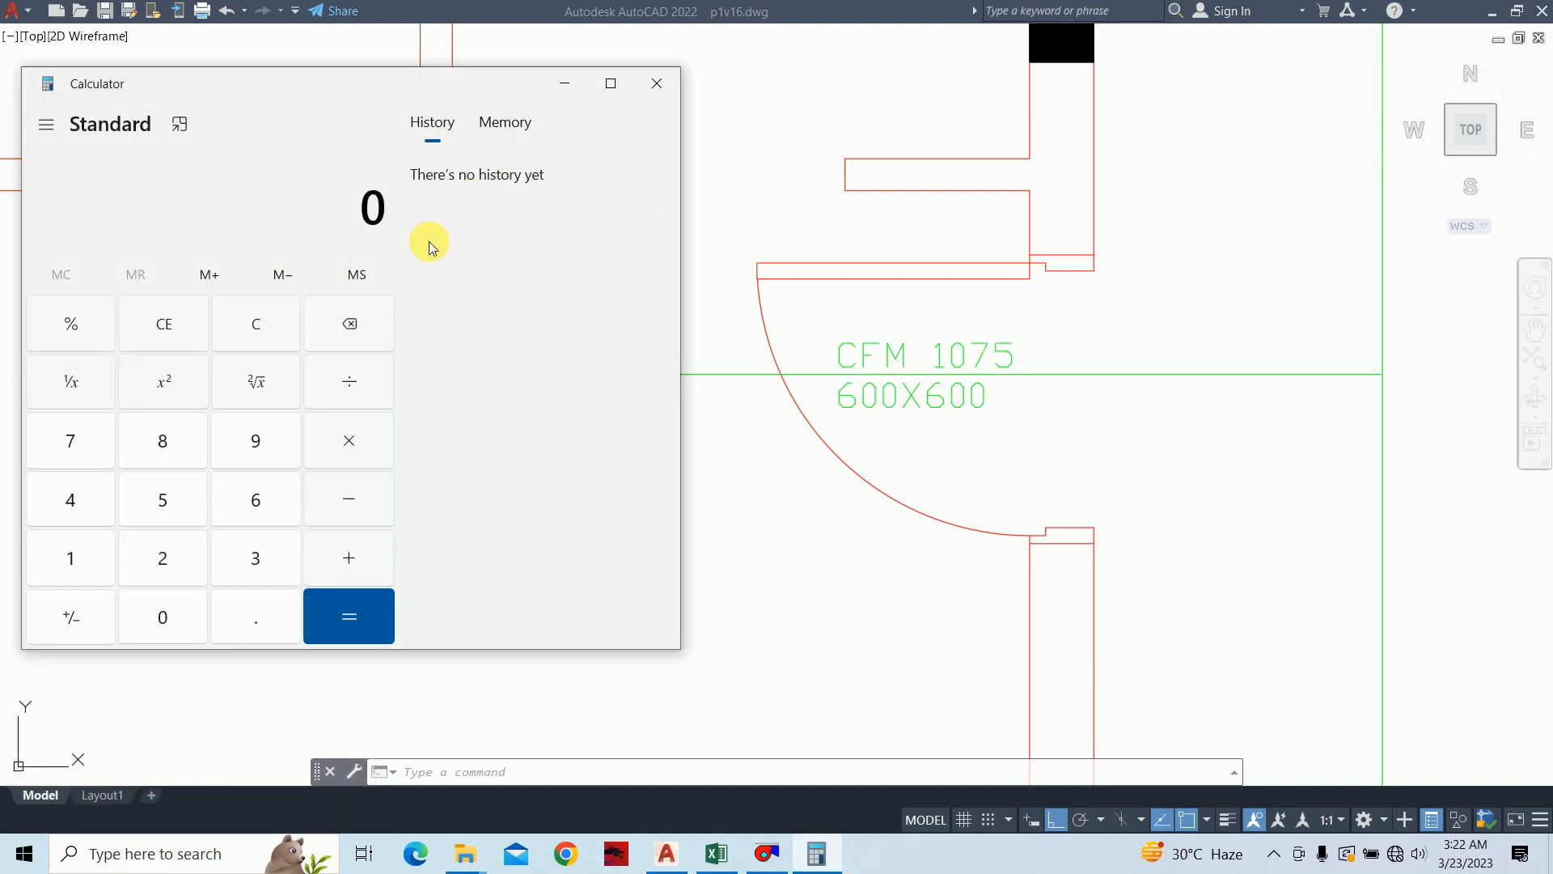
# Step: Multiply 25 by 24 in the calculator to check the main duct's side conversion
pyautogui.click(162, 543)
pyautogui.click(162, 506)
pyautogui.click(350, 440)
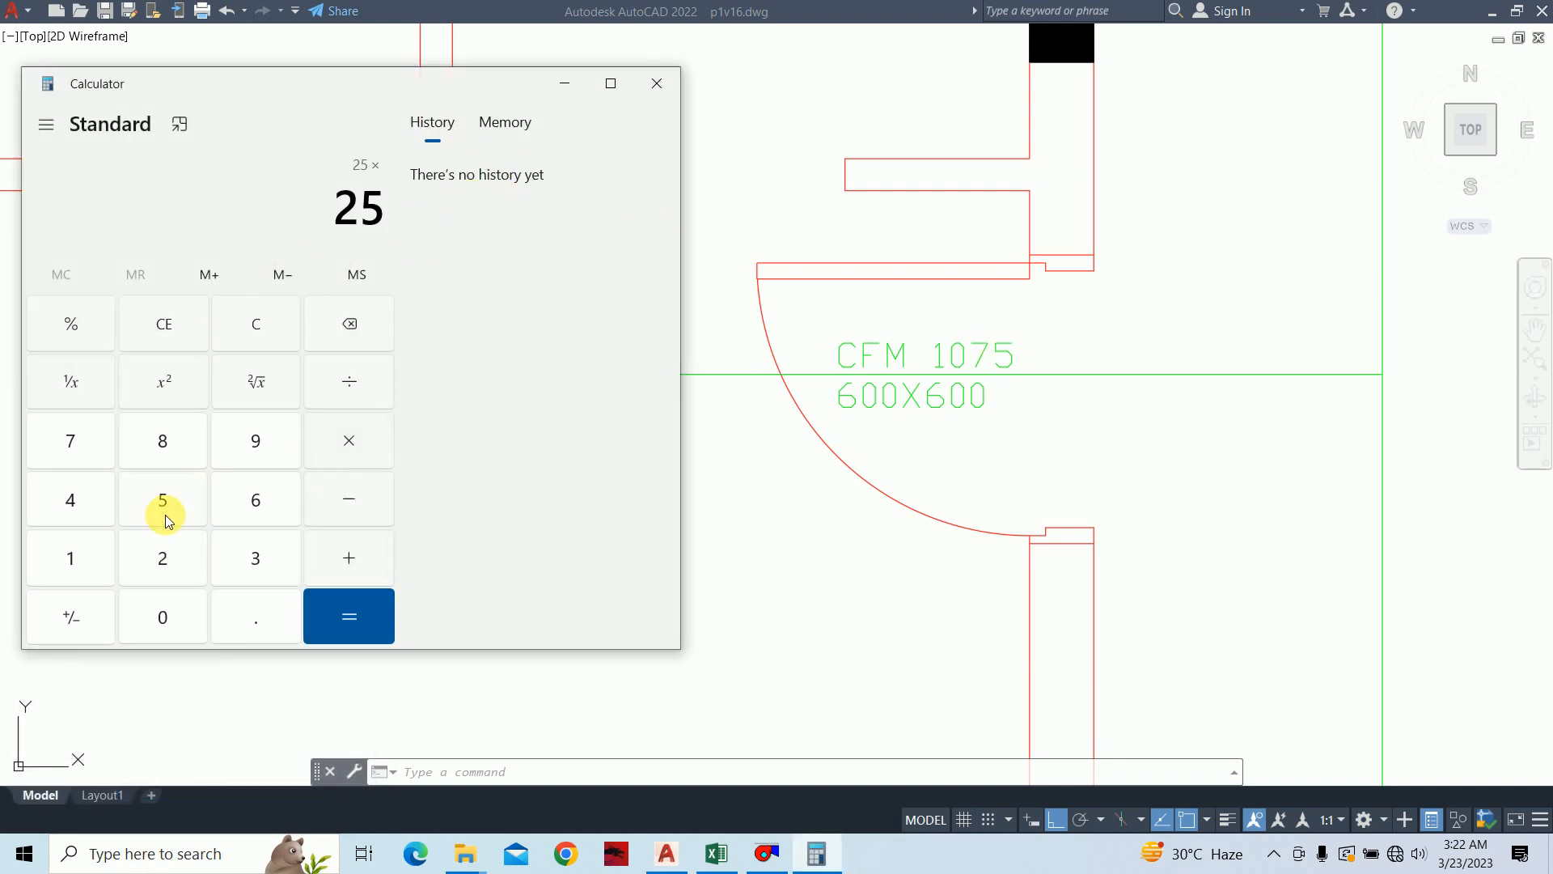
pyautogui.click(162, 535)
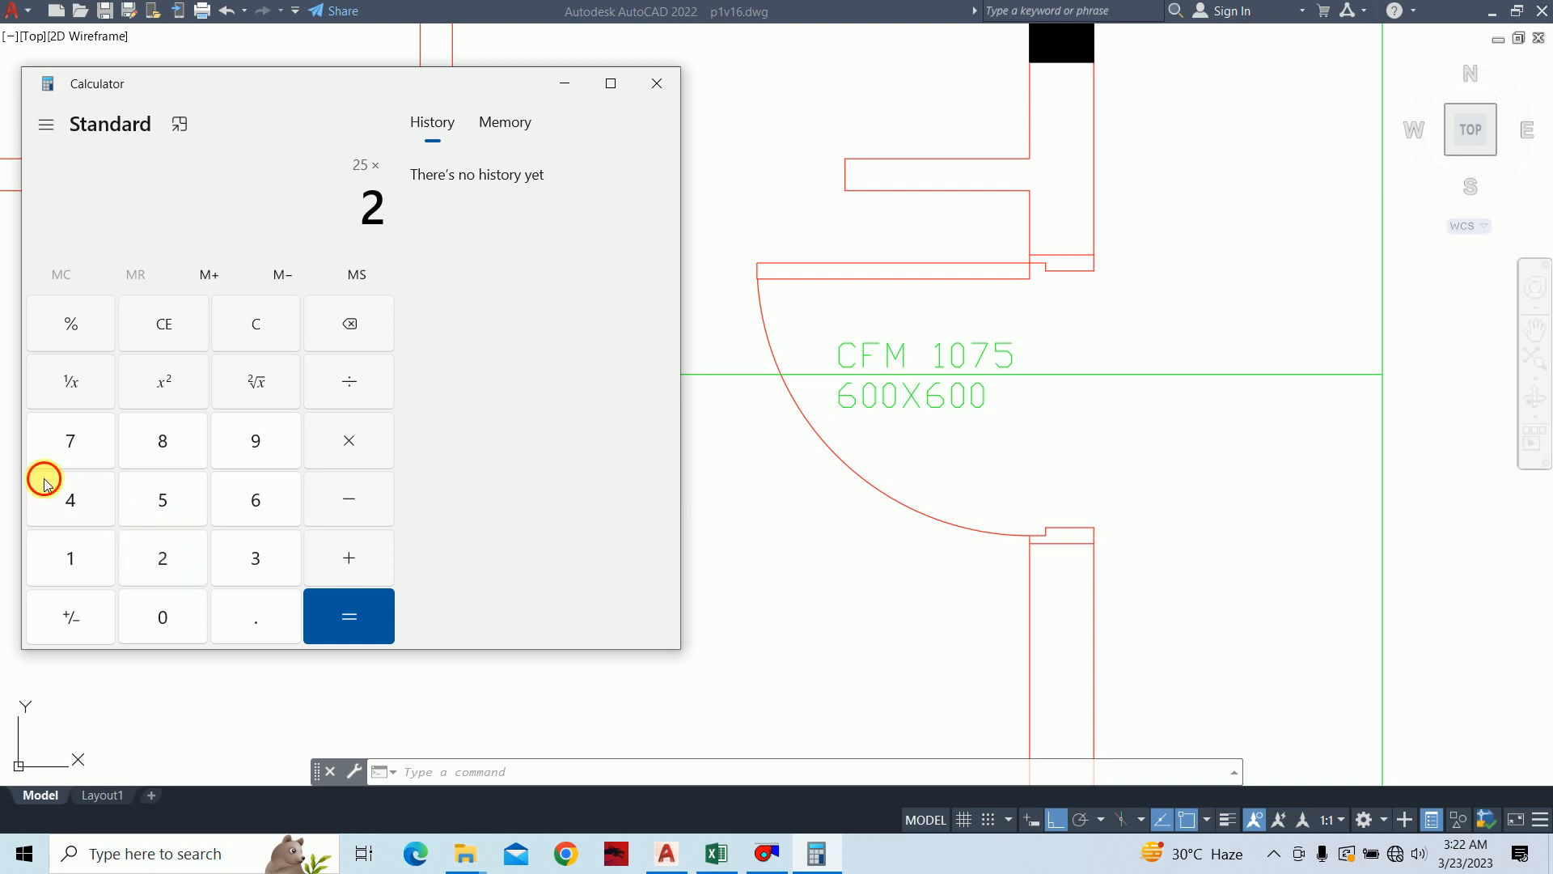
pyautogui.click(43, 481)
pyautogui.click(350, 627)
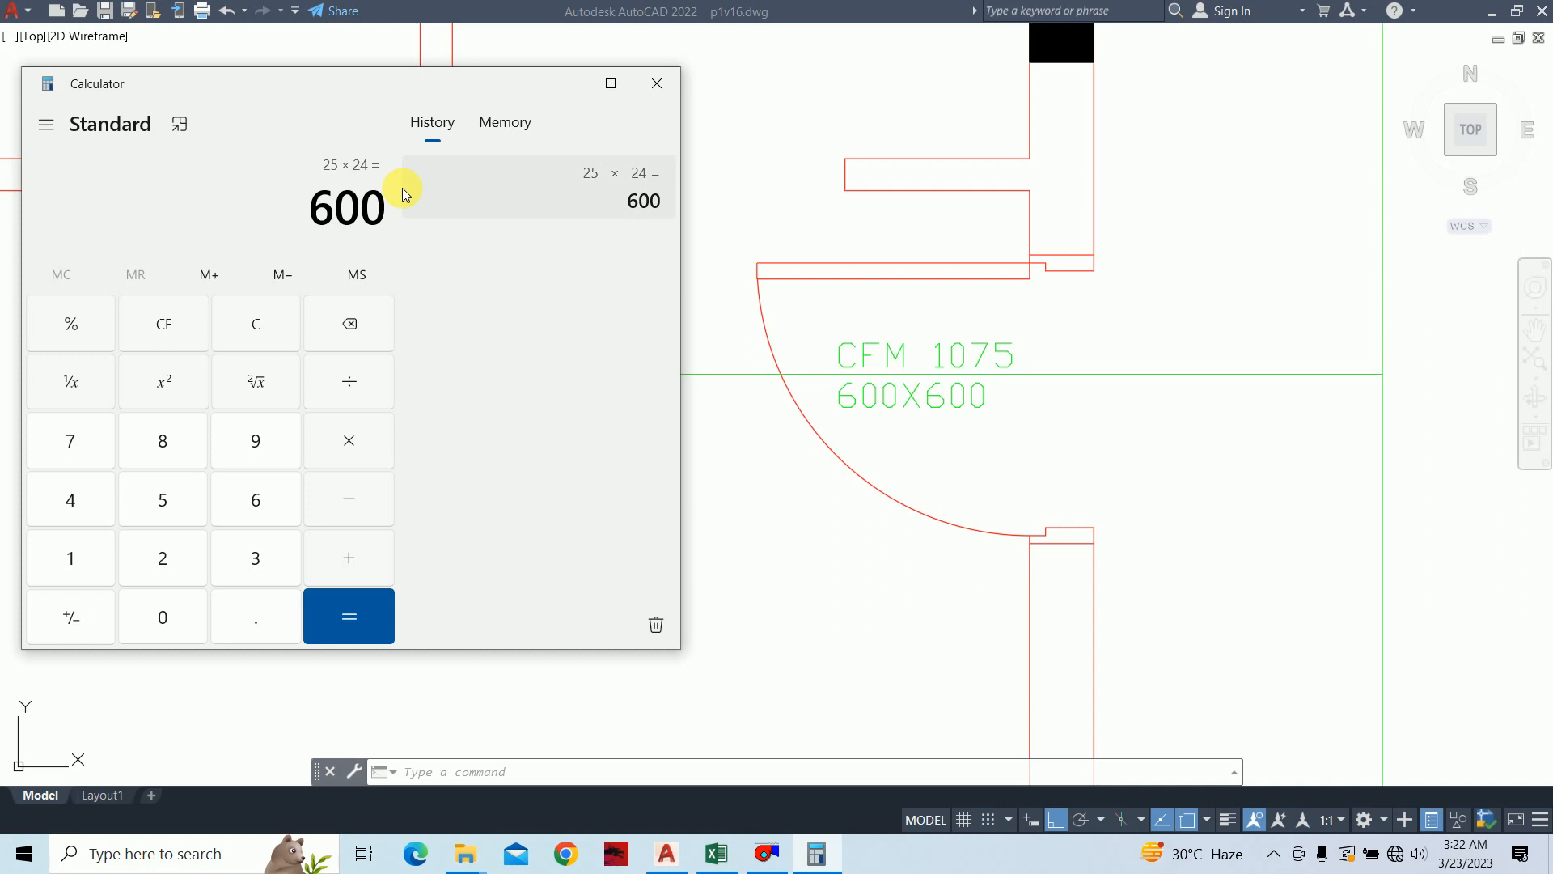
# Step: Calculate 14 × 25 to convert the branch duct's 14 in side, and minimise the calculator to return to the drawing
pyautogui.click(91, 547)
pyautogui.click(90, 496)
pyautogui.click(357, 440)
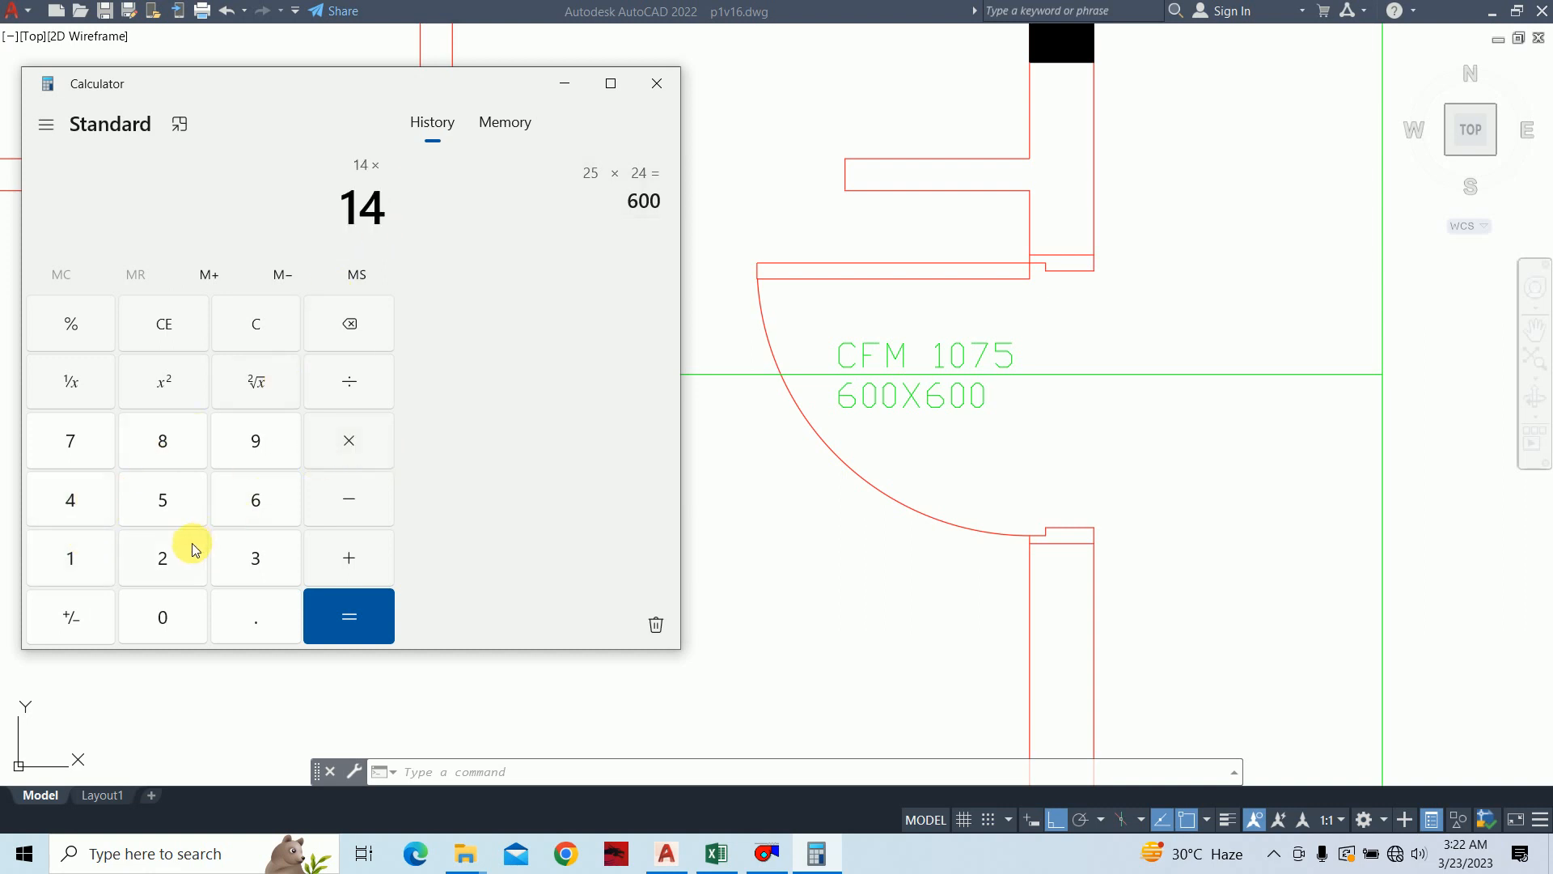
pyautogui.click(191, 544)
pyautogui.click(200, 505)
pyautogui.click(343, 603)
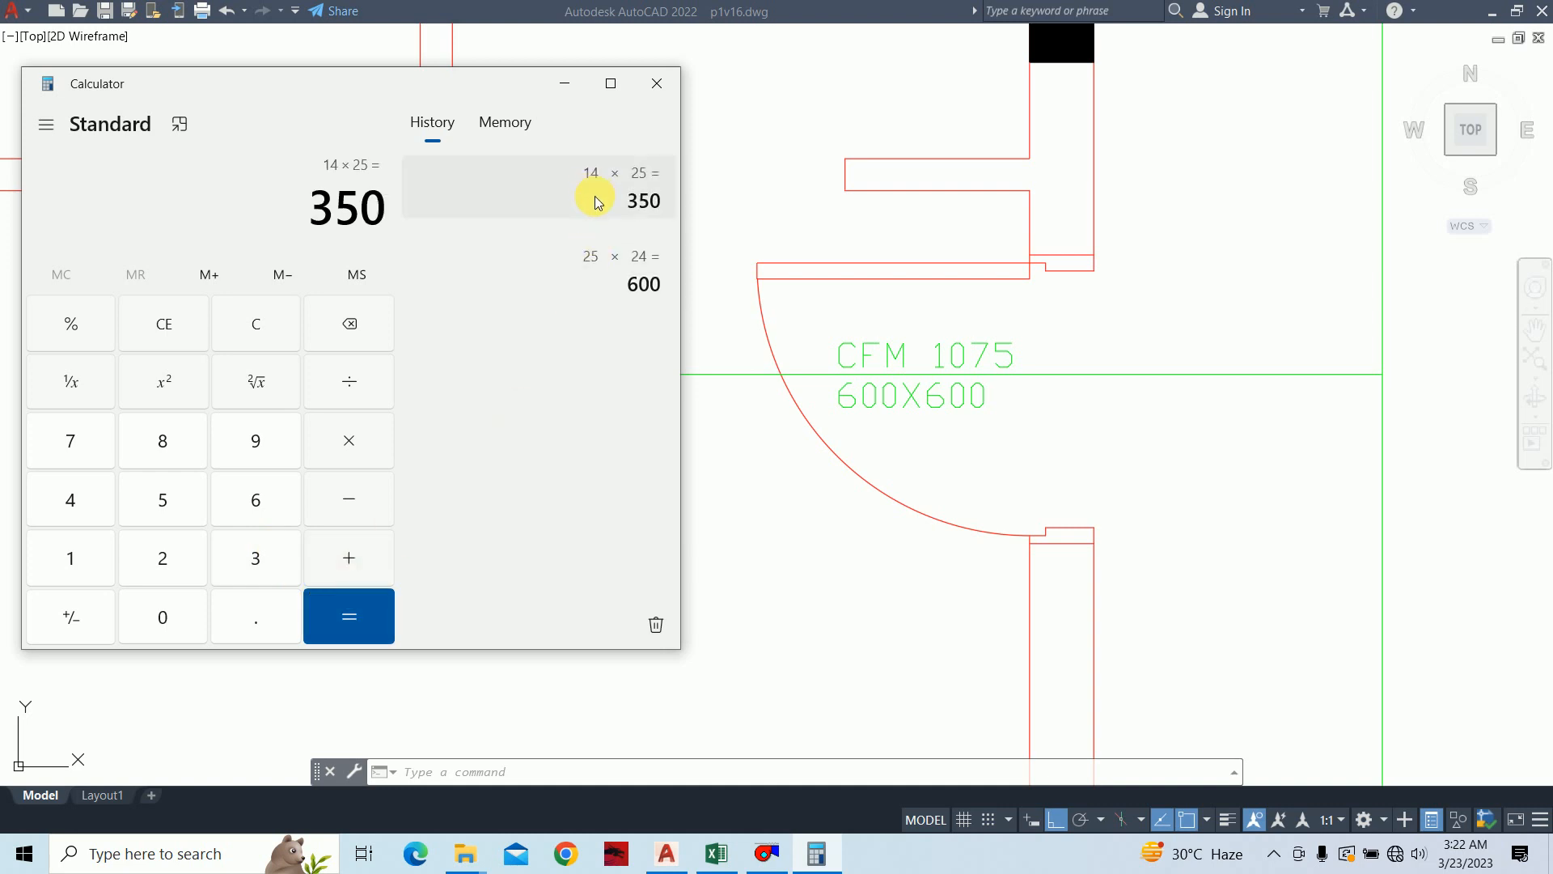
pyautogui.click(564, 83)
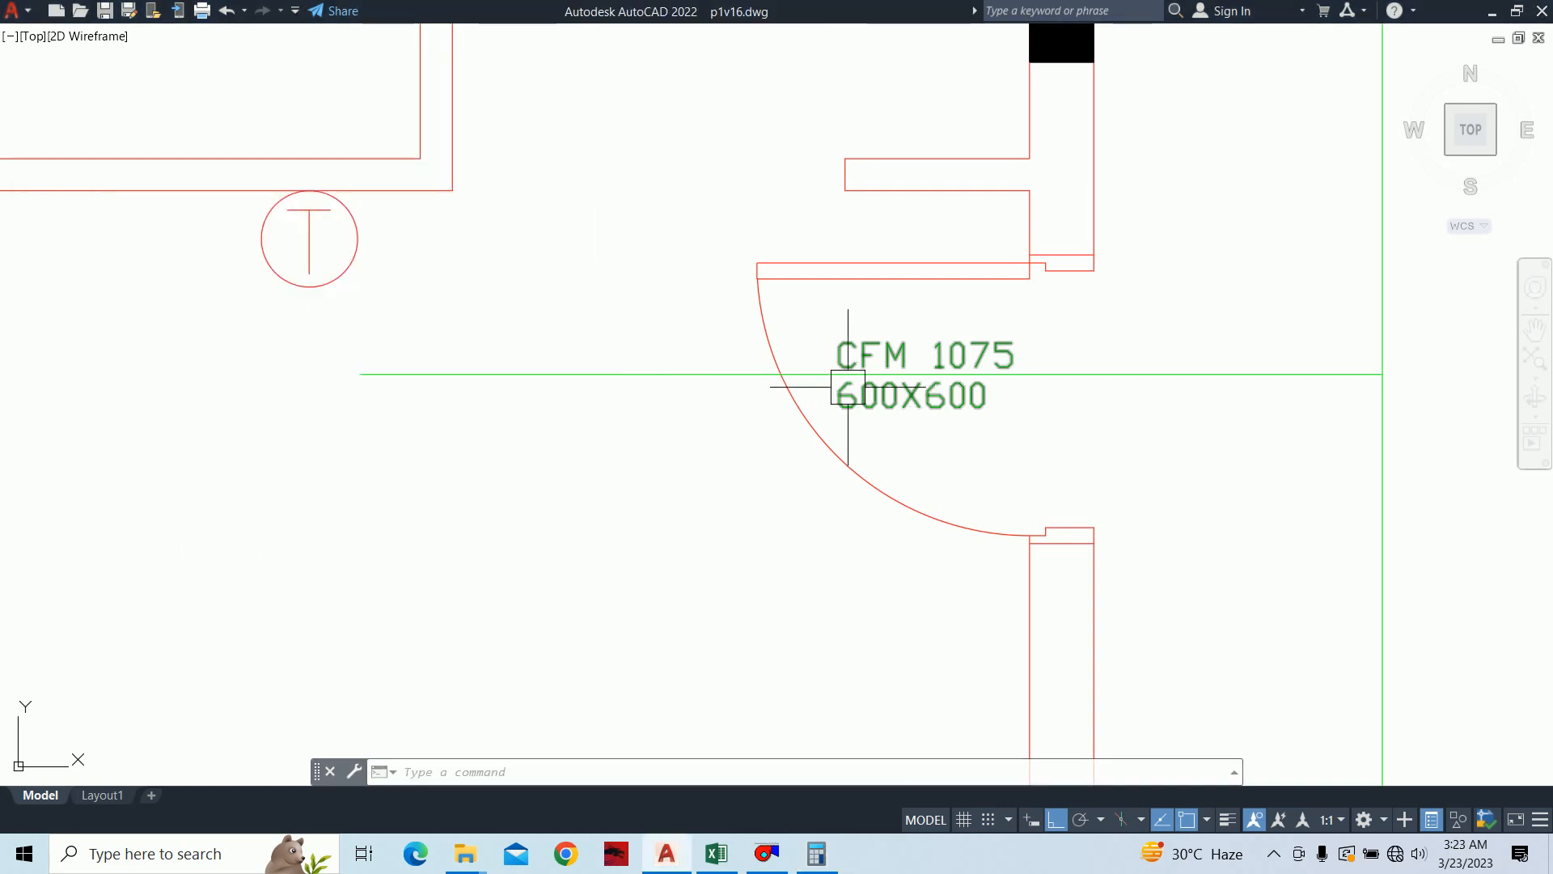
# Step: Change the duct size under CFM 1075 in the master bedroom branch label to 350X300
pyautogui.doubleClick(849, 396)
pyautogui.scroll(3, 884, 434)
pyautogui.scroll(-1, 804, 329)
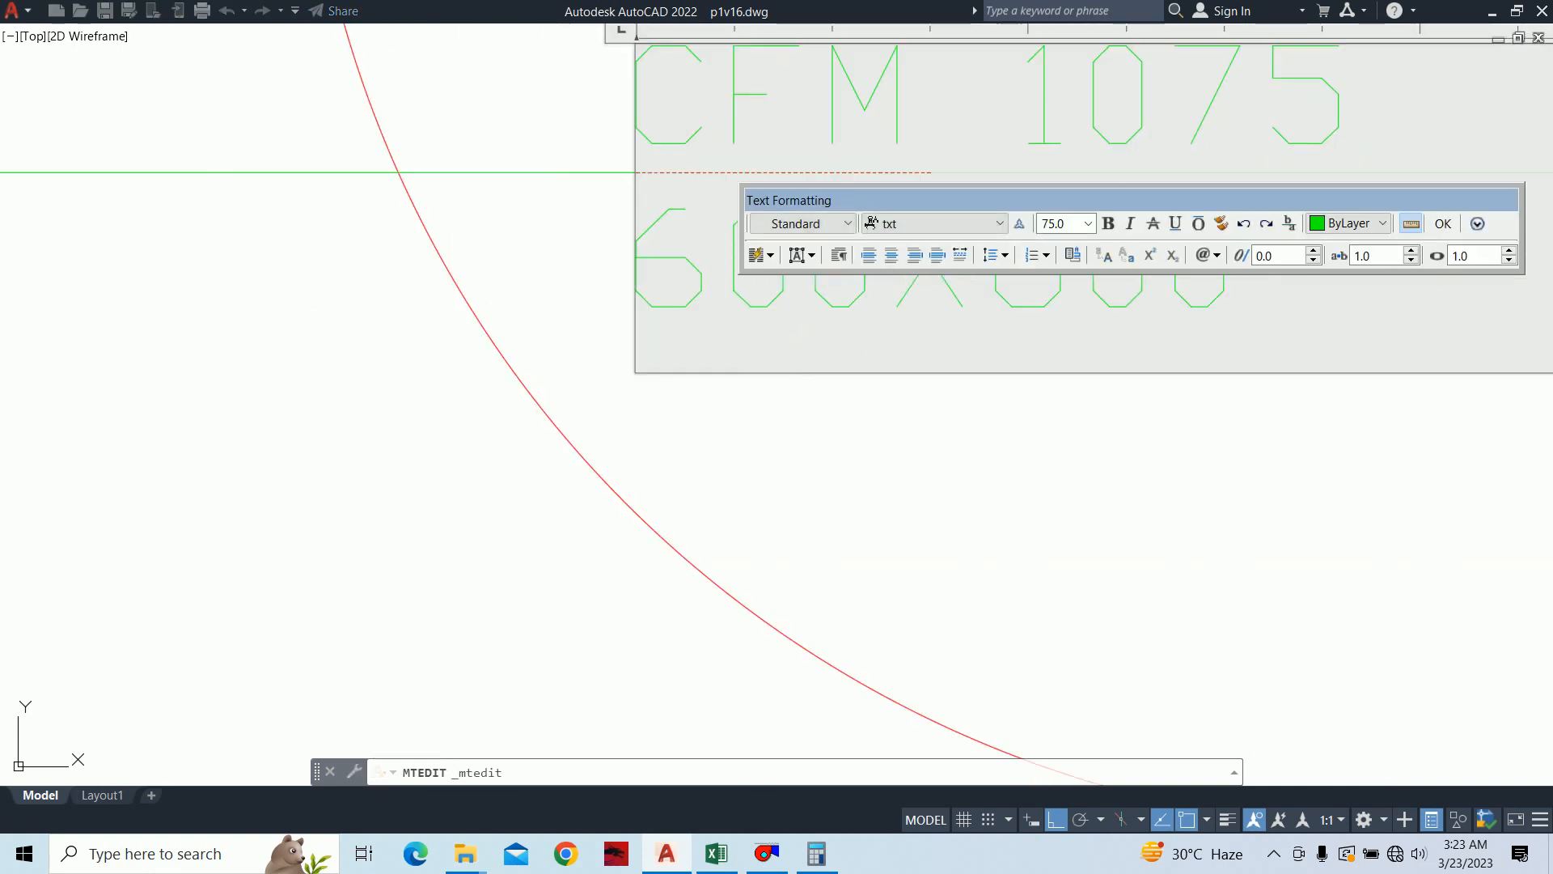
pyautogui.scroll(1, 828, 547)
pyautogui.moveTo(829, 546); pyautogui.dragTo(618, 544)
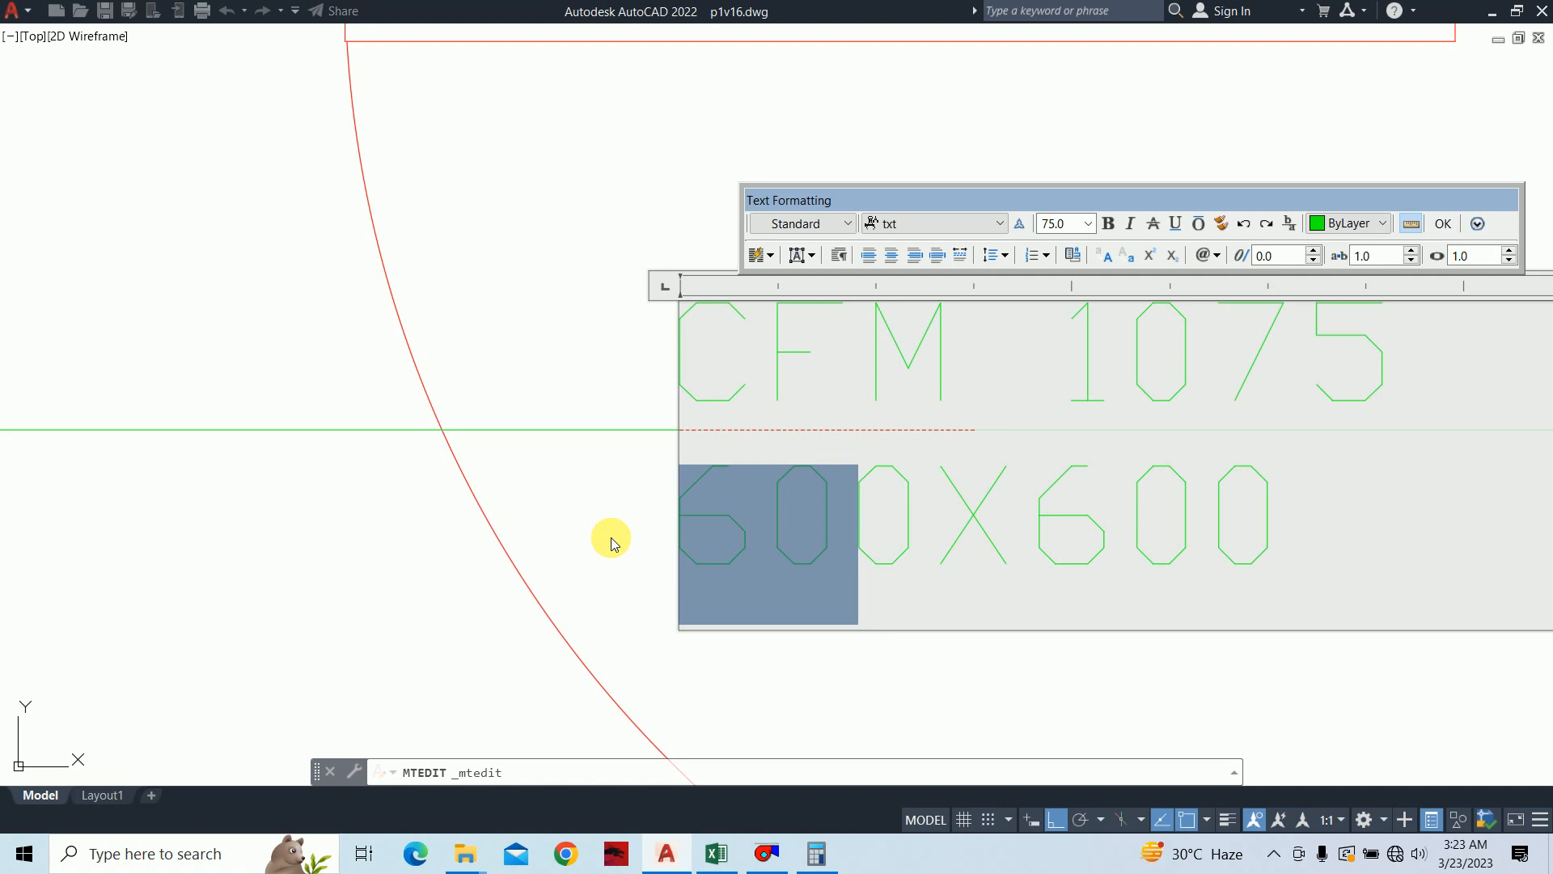
pyautogui.write('35')
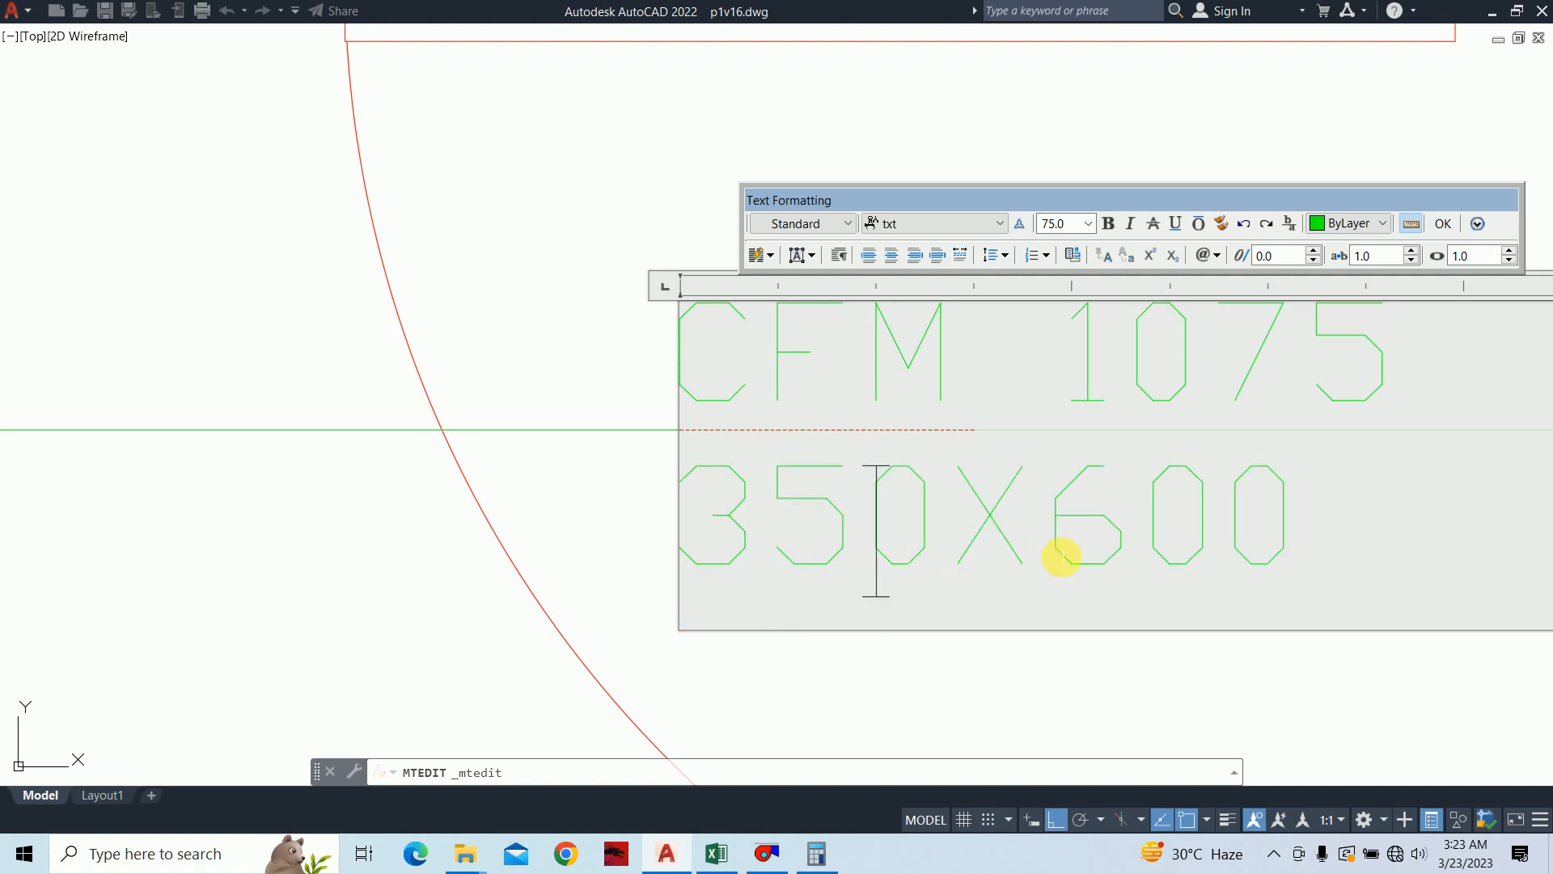
pyautogui.moveTo(1060, 556); pyautogui.dragTo(1037, 543)
pyautogui.write('3')
pyautogui.click(1009, 669)
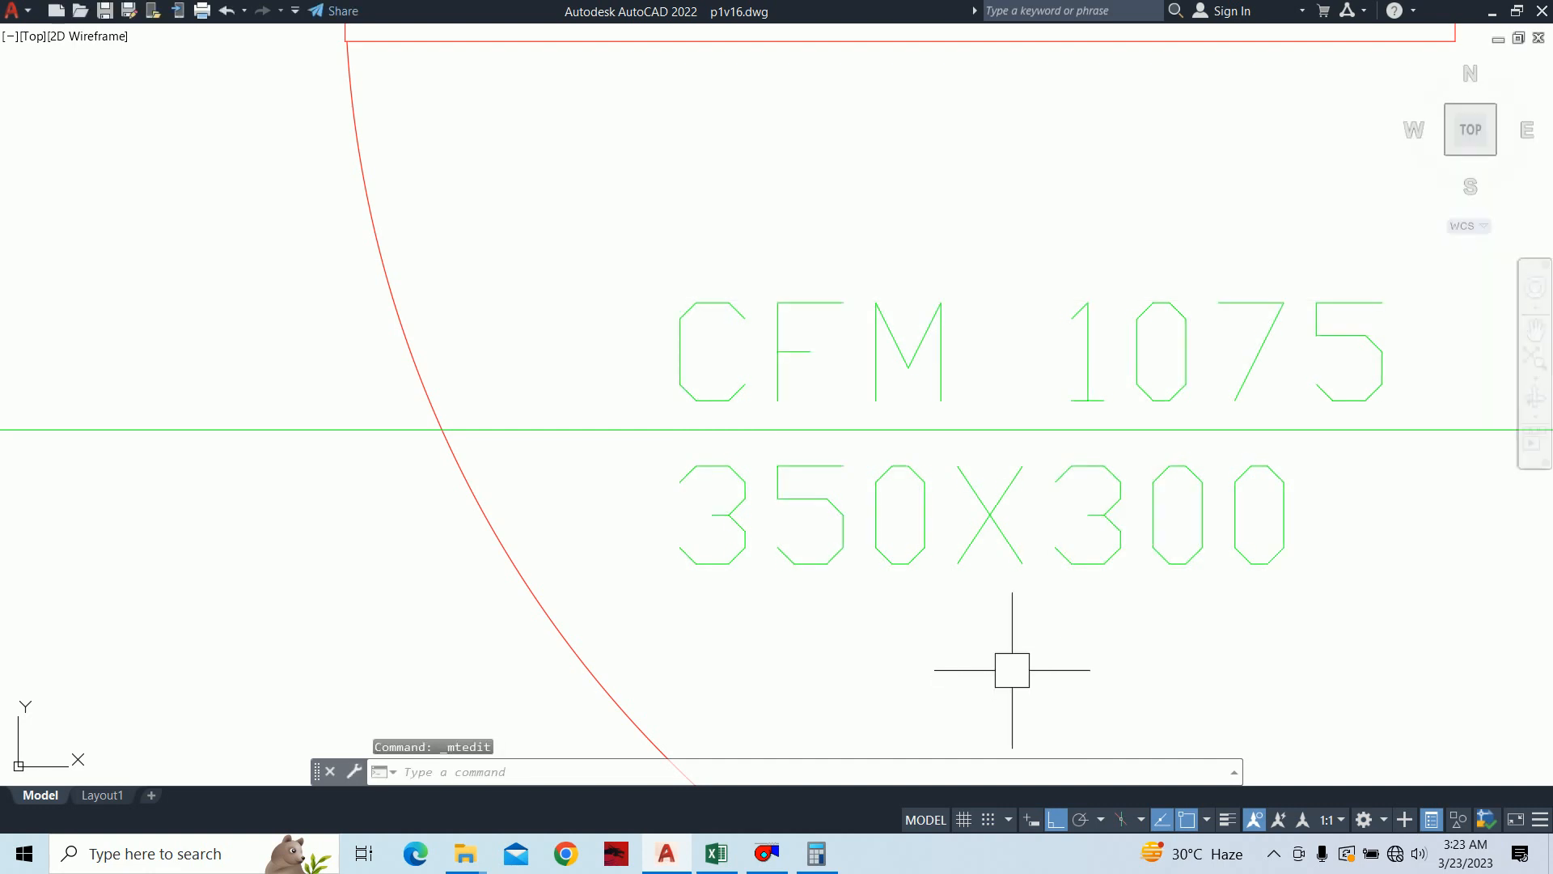
# Step: Copy the CFM 4600 label straight down the main duct to just below the master bedroom branch
pyautogui.scroll(-5, 1084, 453)
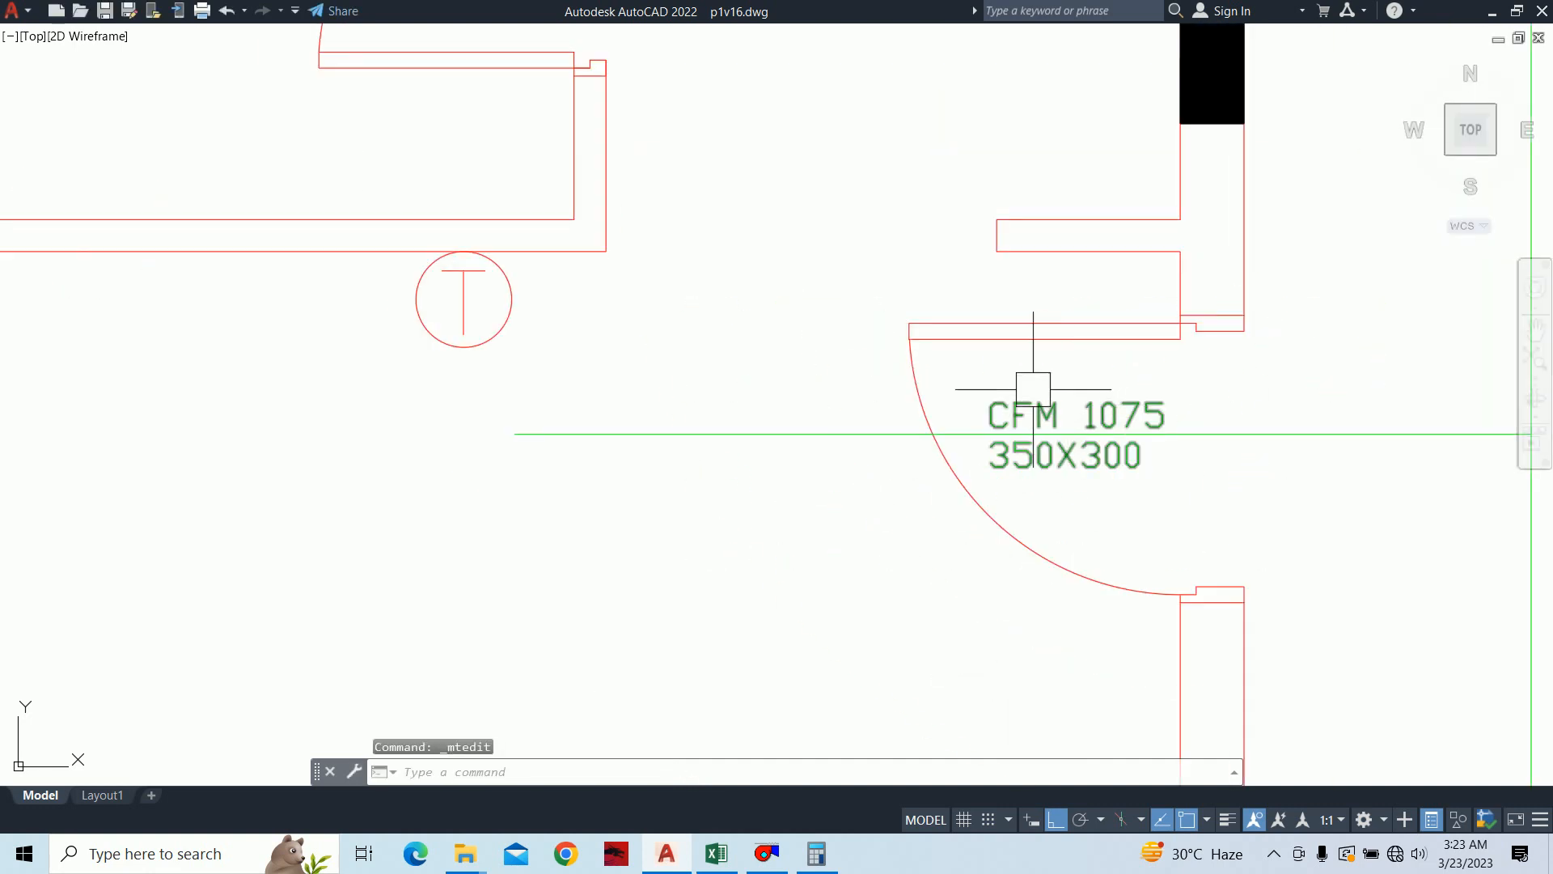
pyautogui.scroll(-2, 1081, 413)
pyautogui.moveTo(1081, 413); pyautogui.dragTo(672, 383, button='middle')
pyautogui.scroll(-2, 538, 406)
pyautogui.press('Escape')
pyautogui.press('Escape')
pyautogui.press('Escape')
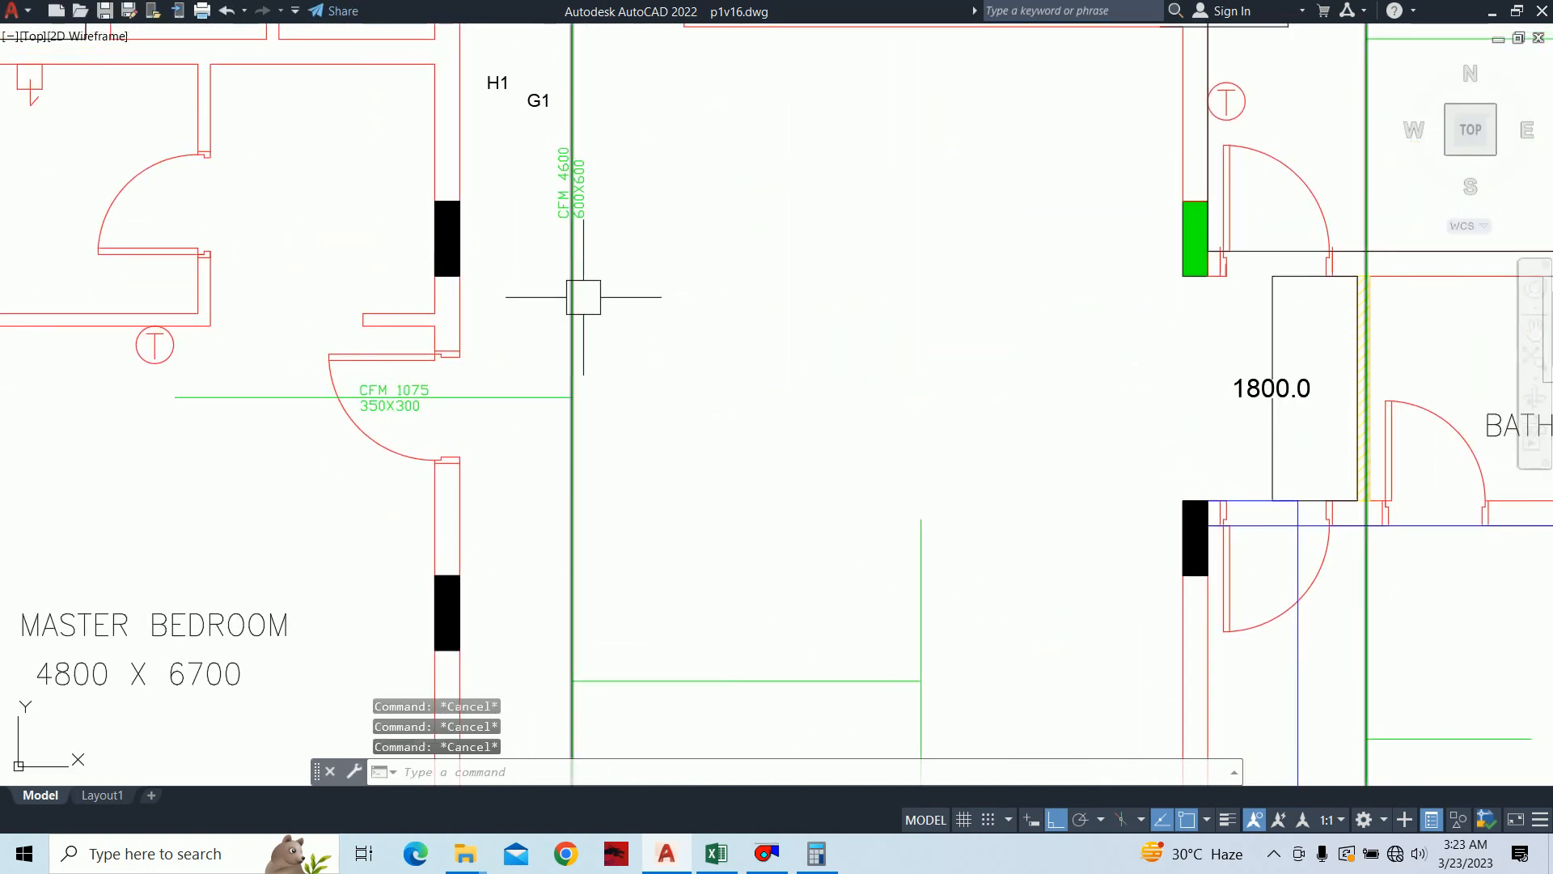
pyautogui.write('co')
pyautogui.press('Return')
pyautogui.click(564, 184)
pyautogui.press('Return')
pyautogui.click(697, 251)
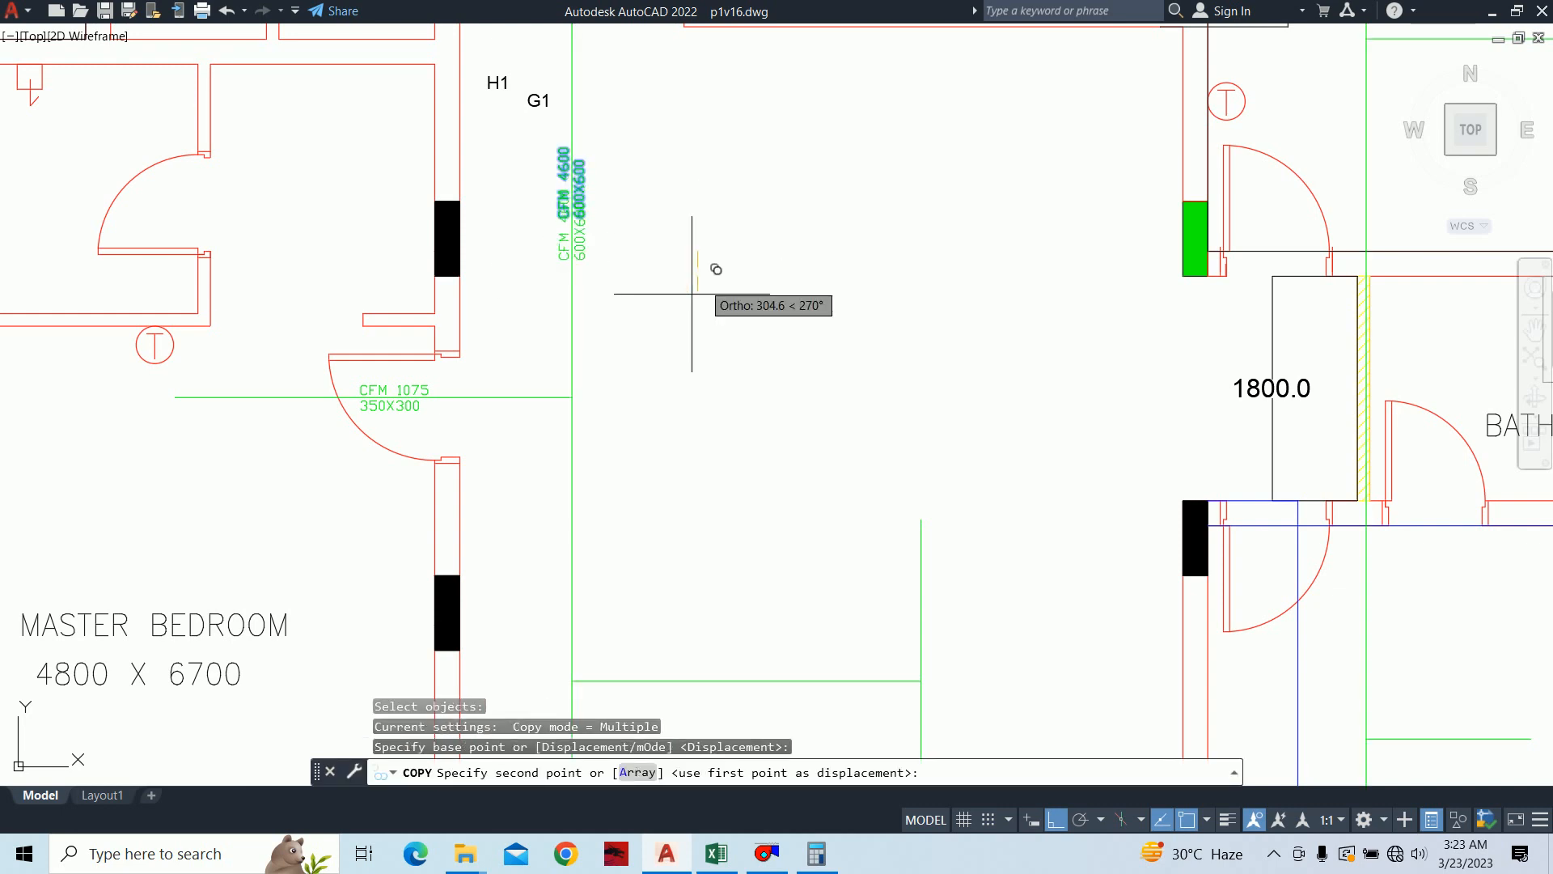
pyautogui.click(687, 575)
pyautogui.press('Escape')
# Step: Change the airflow in the copied main duct label to CFM 3525, keeping the size on its own line
pyautogui.scroll(2, 926, 499)
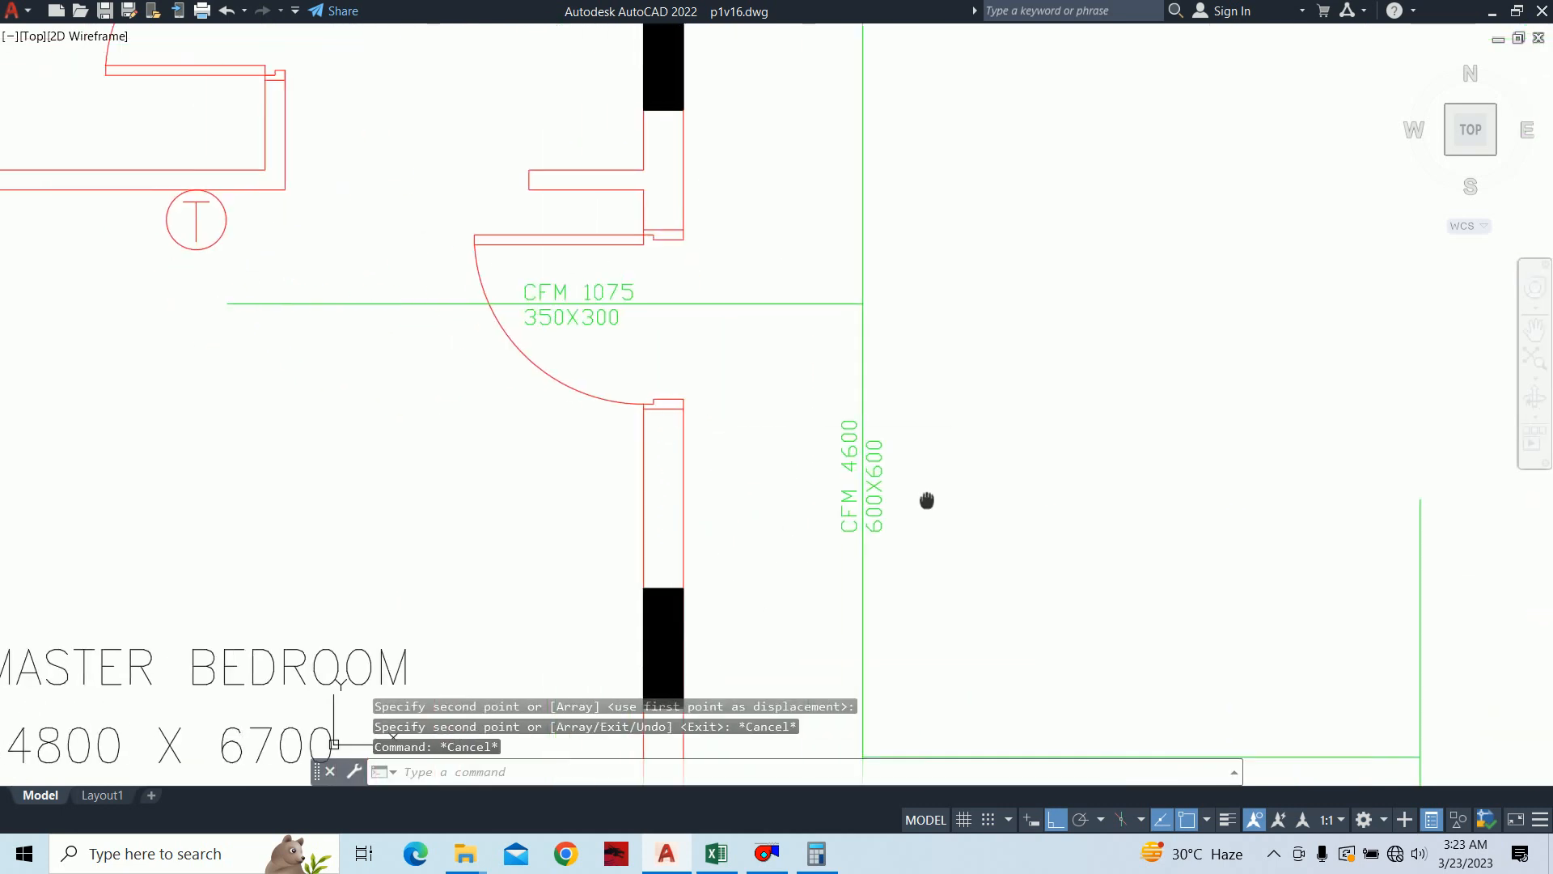
pyautogui.scroll(2, 791, 455)
pyautogui.press('Escape')
pyautogui.press('Escape')
pyautogui.press('Escape')
pyautogui.moveTo(791, 455); pyautogui.dragTo(752, 388, button='middle')
pyautogui.doubleClick(752, 388)
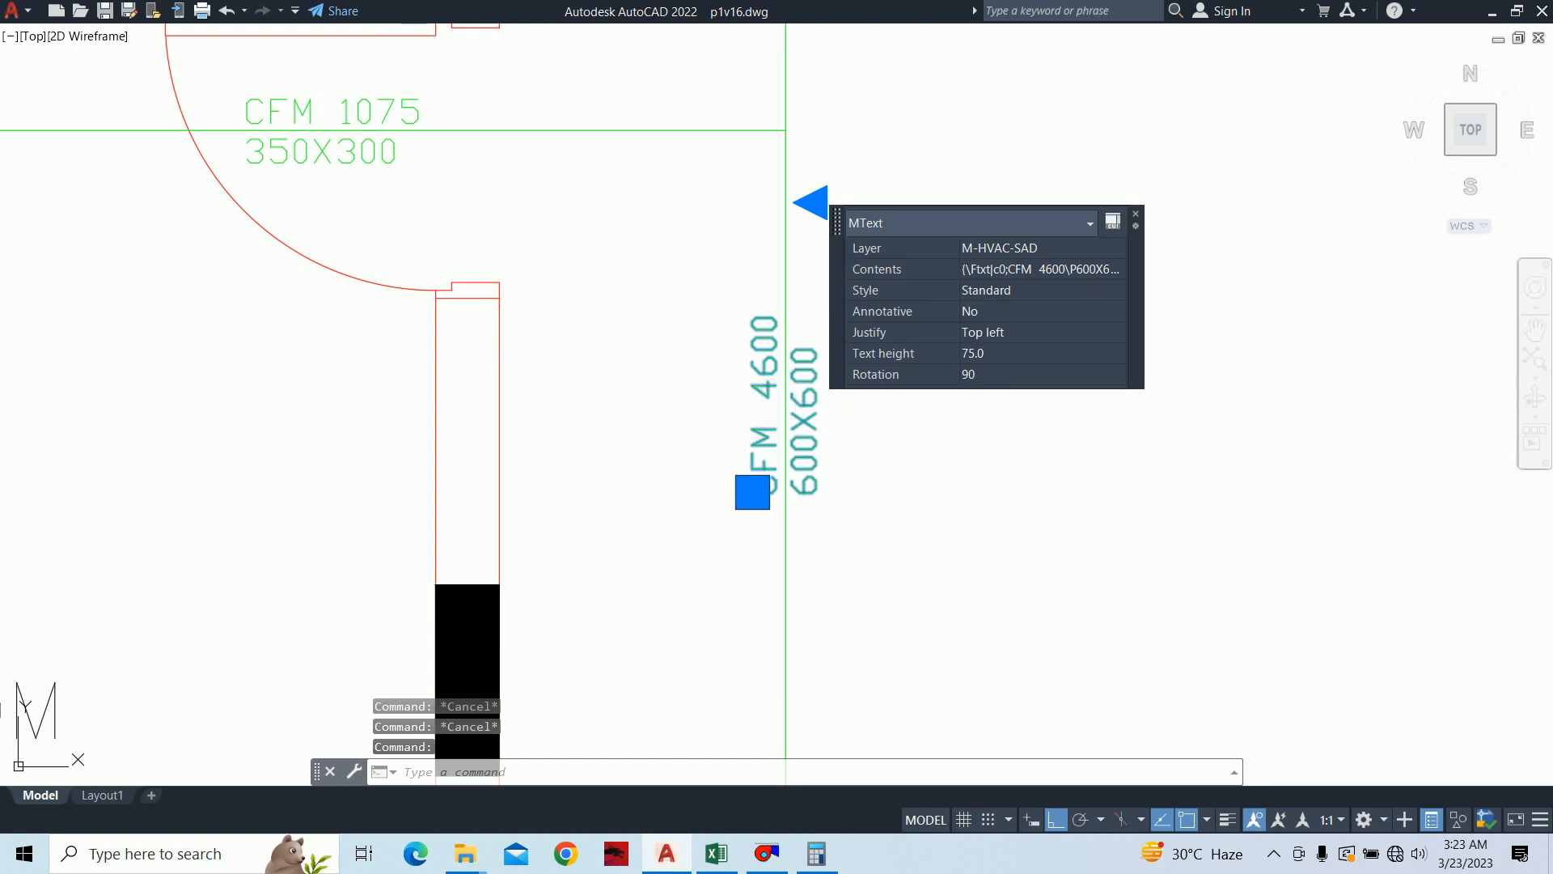
pyautogui.click(858, 502)
pyautogui.moveTo(848, 512); pyautogui.dragTo(1015, 522)
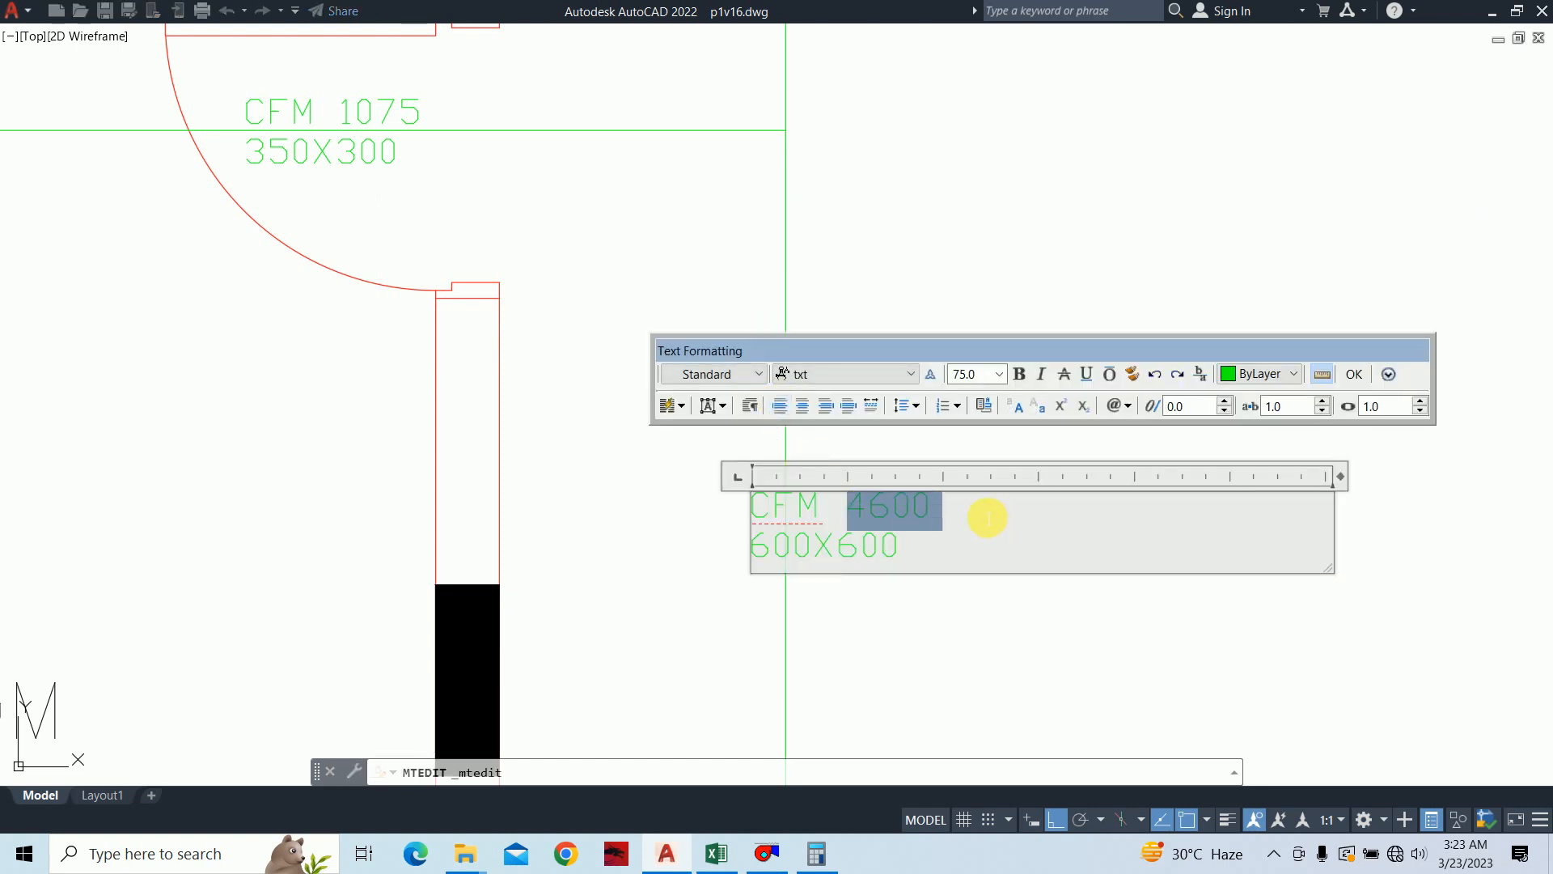
pyautogui.write('3525')
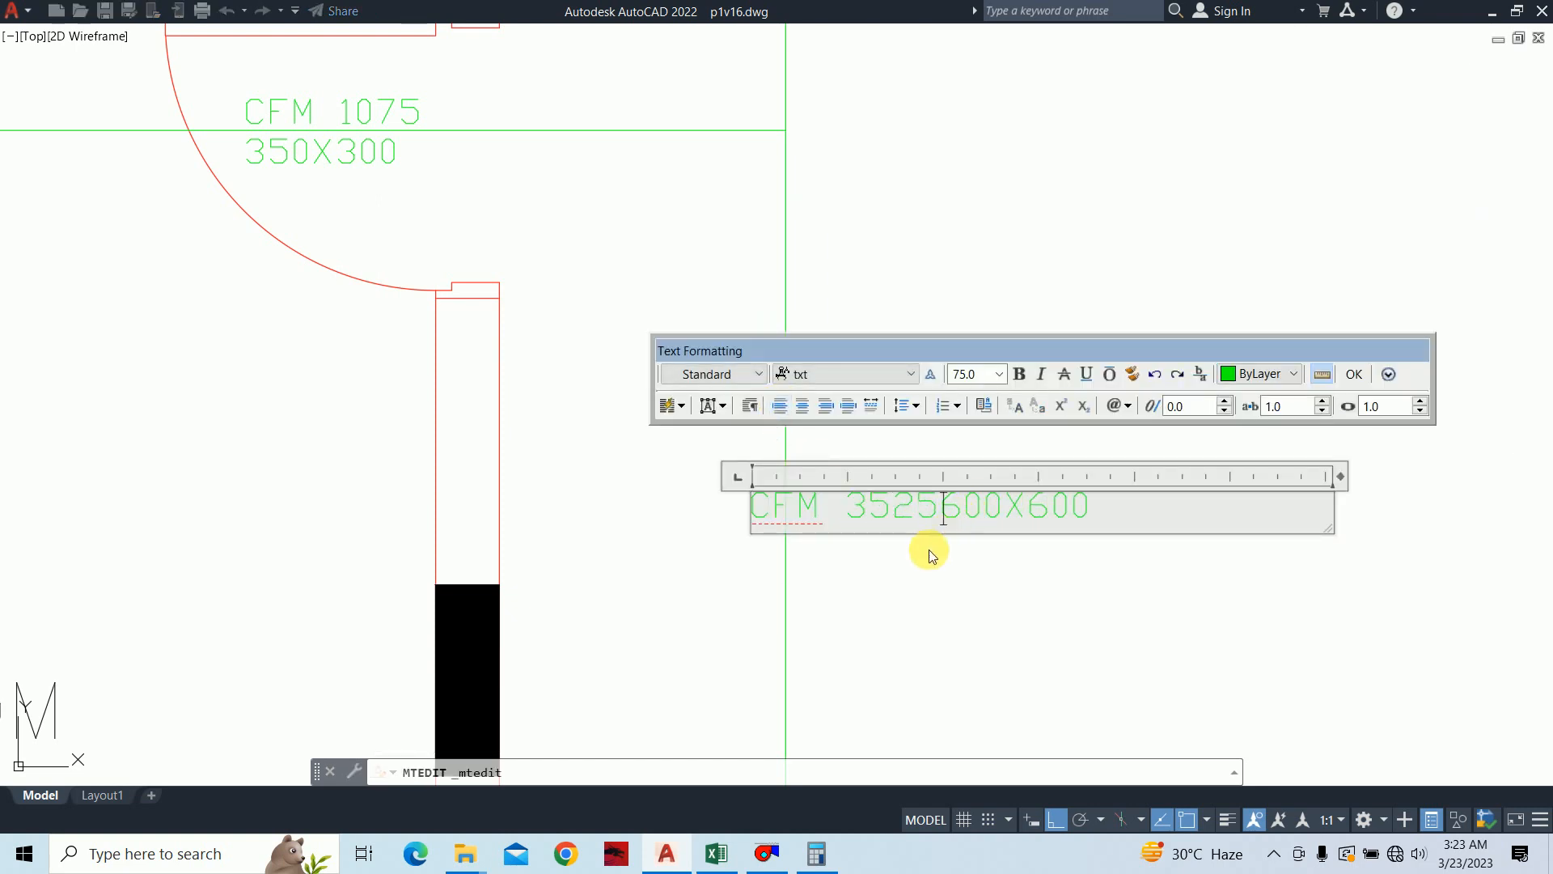
pyautogui.press('Return')
pyautogui.click(1060, 267)
pyautogui.press('Escape')
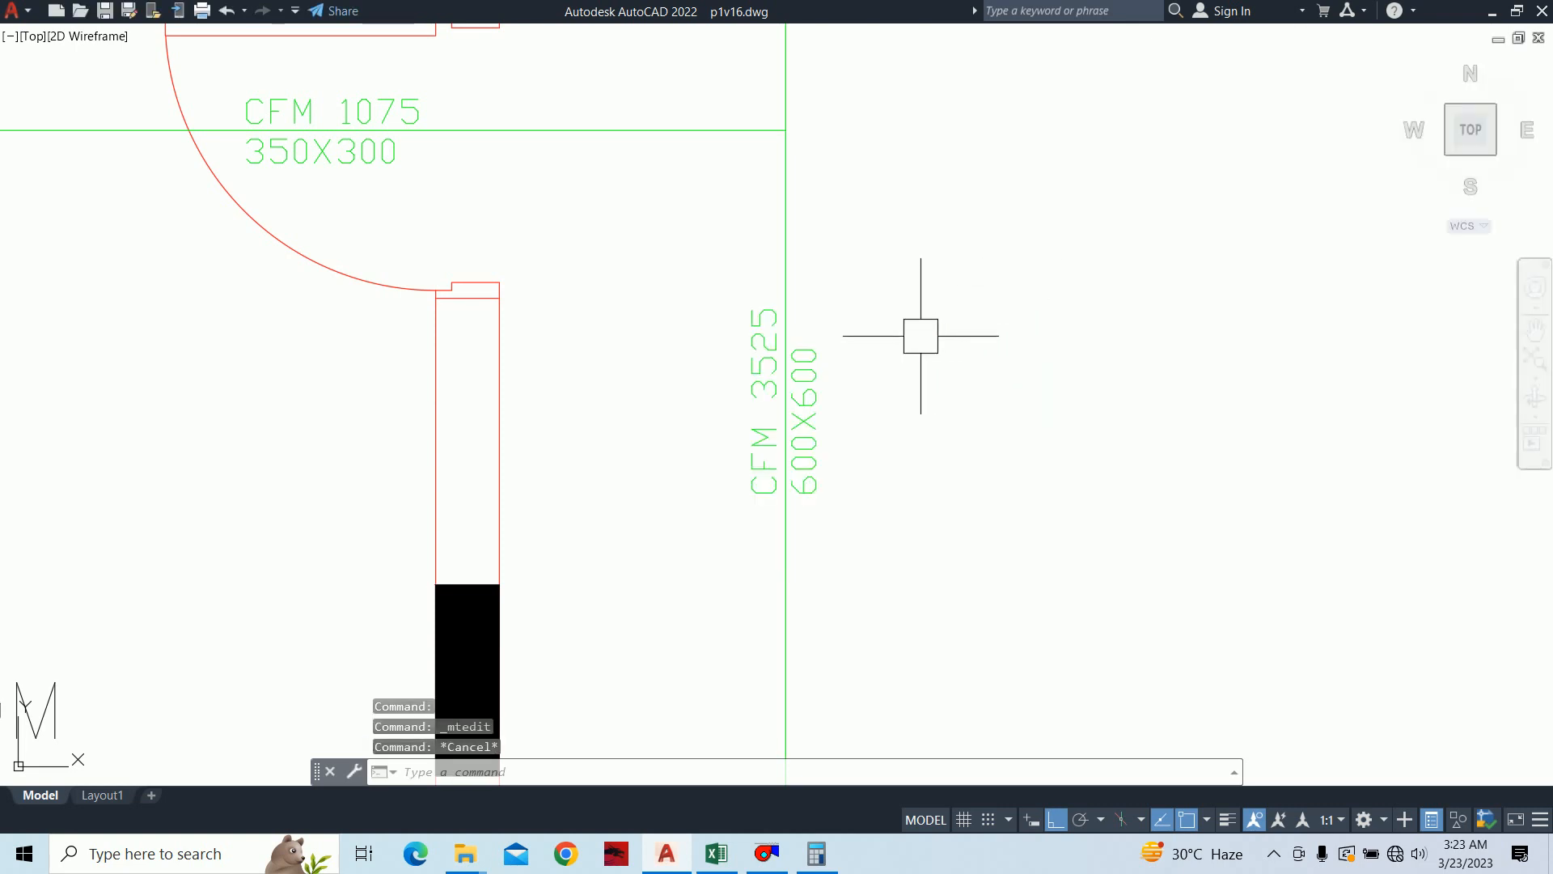
pyautogui.press('Escape')
# Step: Switch to DuctSizer and set the flow rate to 3525 cfm
pyautogui.moveTo(821, 461); pyautogui.dragTo(864, 458, button='middle')
pyautogui.click(766, 853)
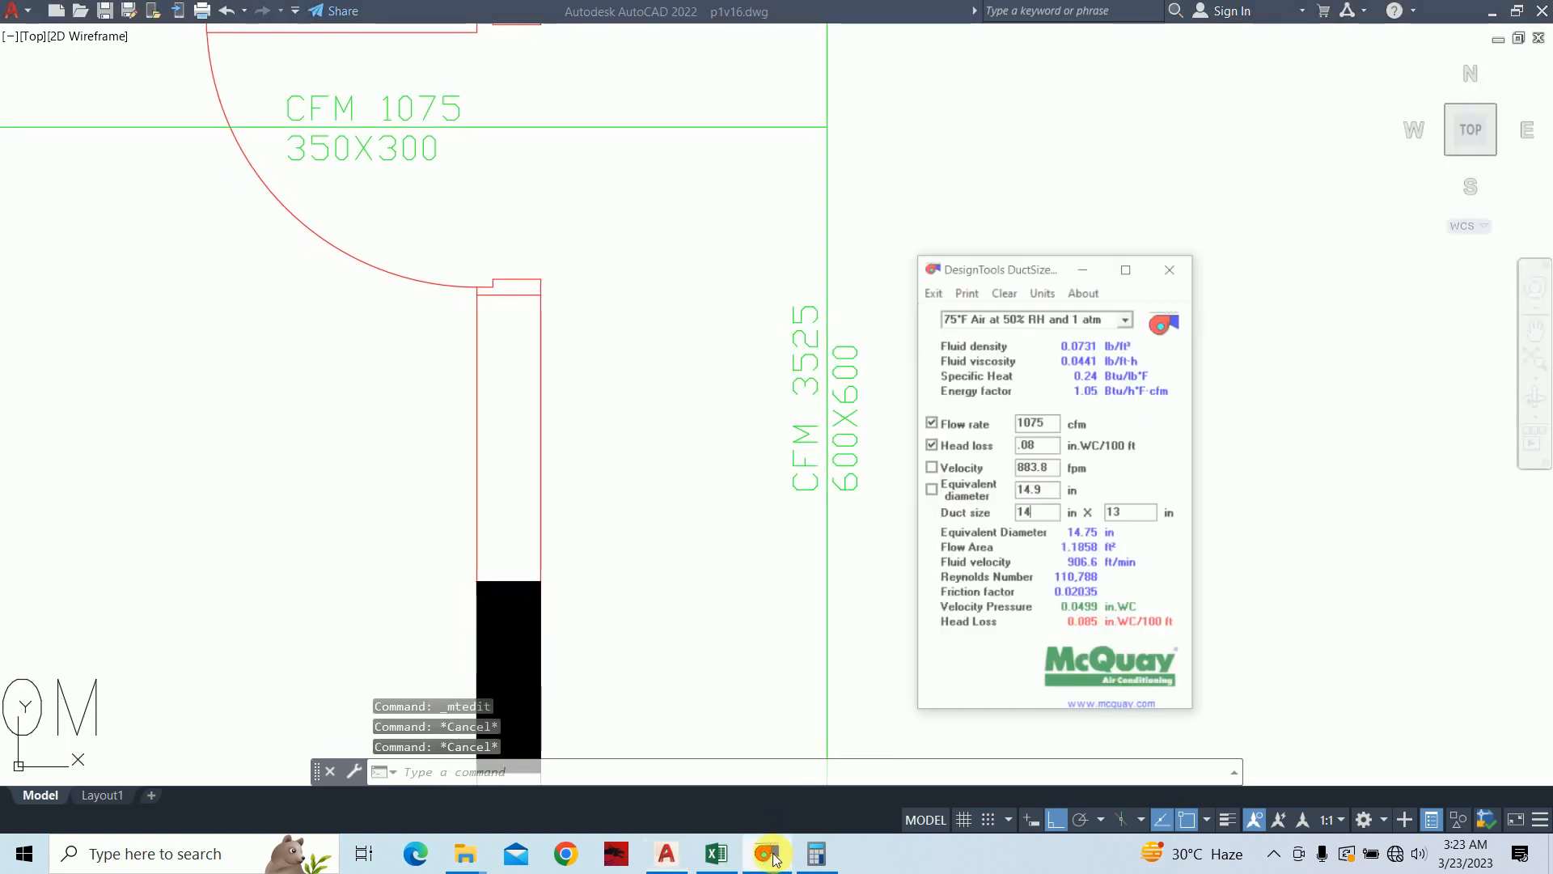
pyautogui.doubleClick(1057, 386)
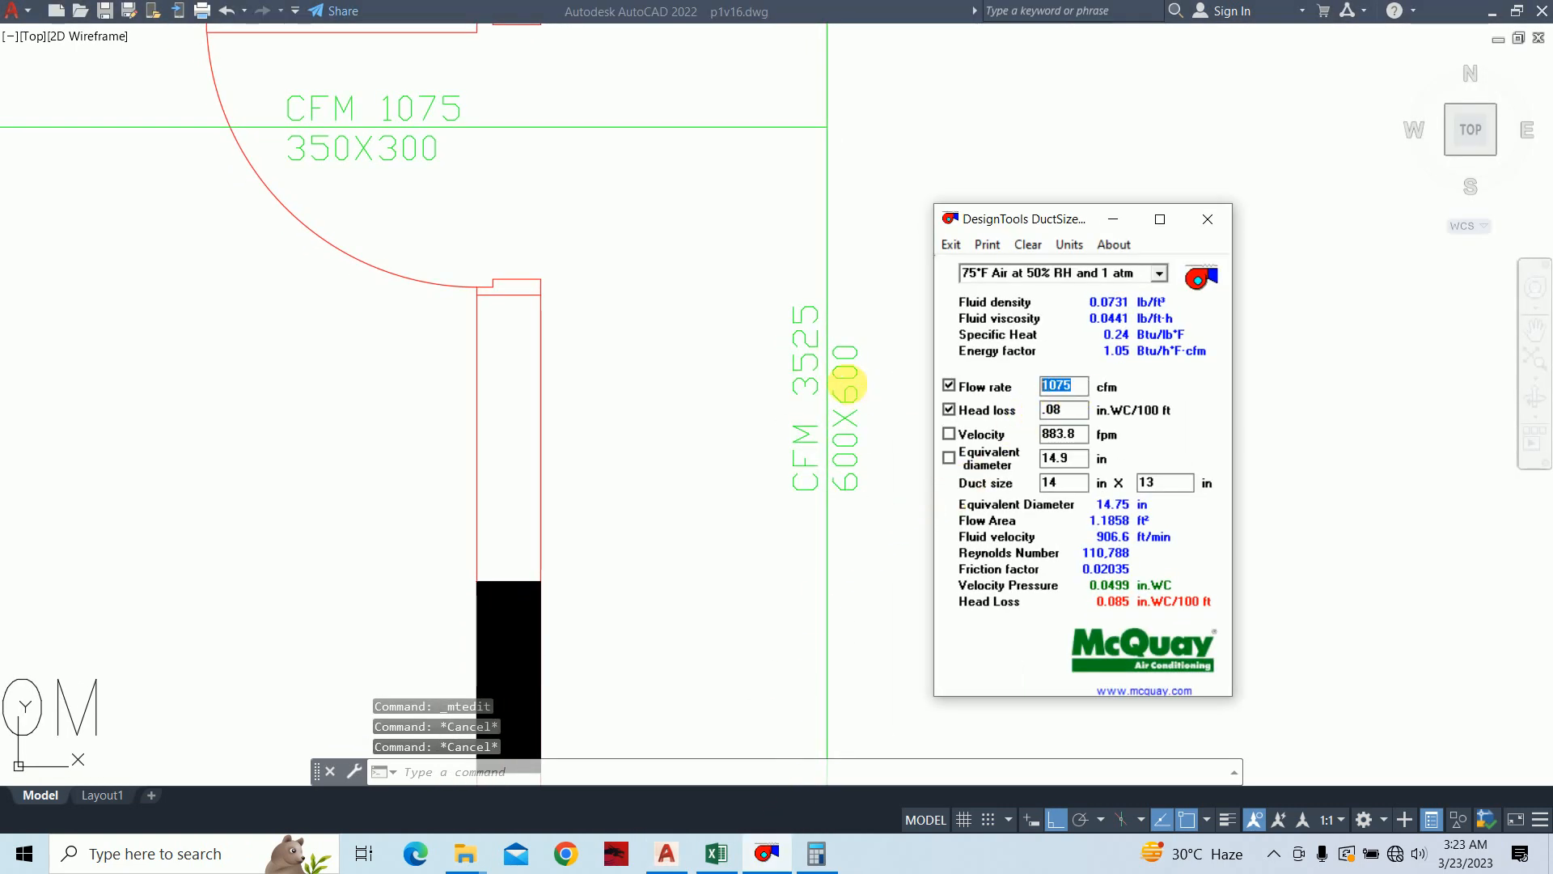
pyautogui.write('35.')
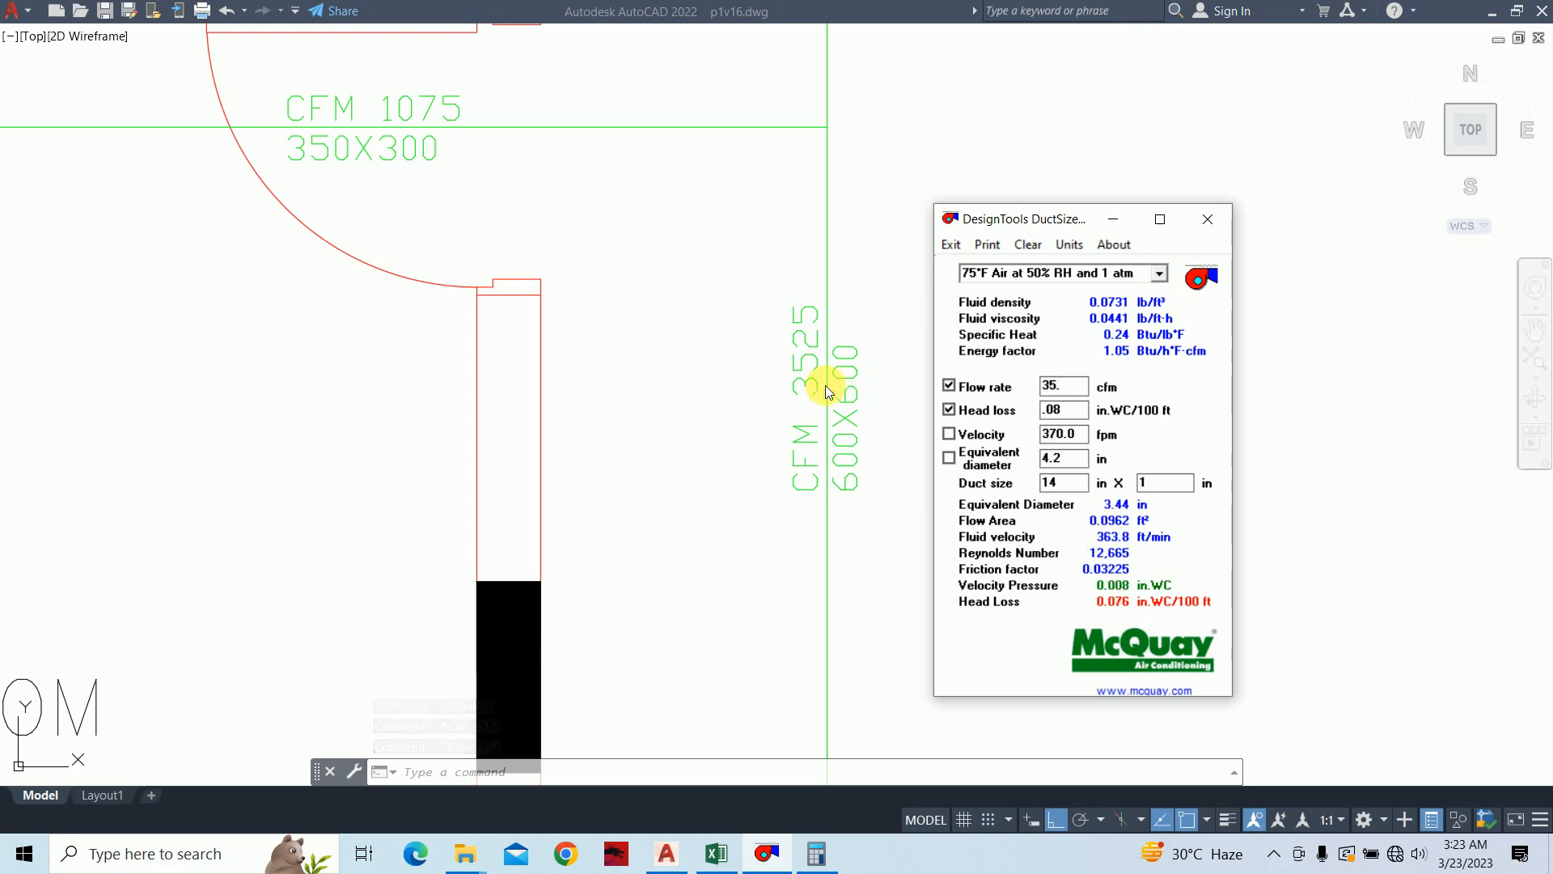
pyautogui.write('0')
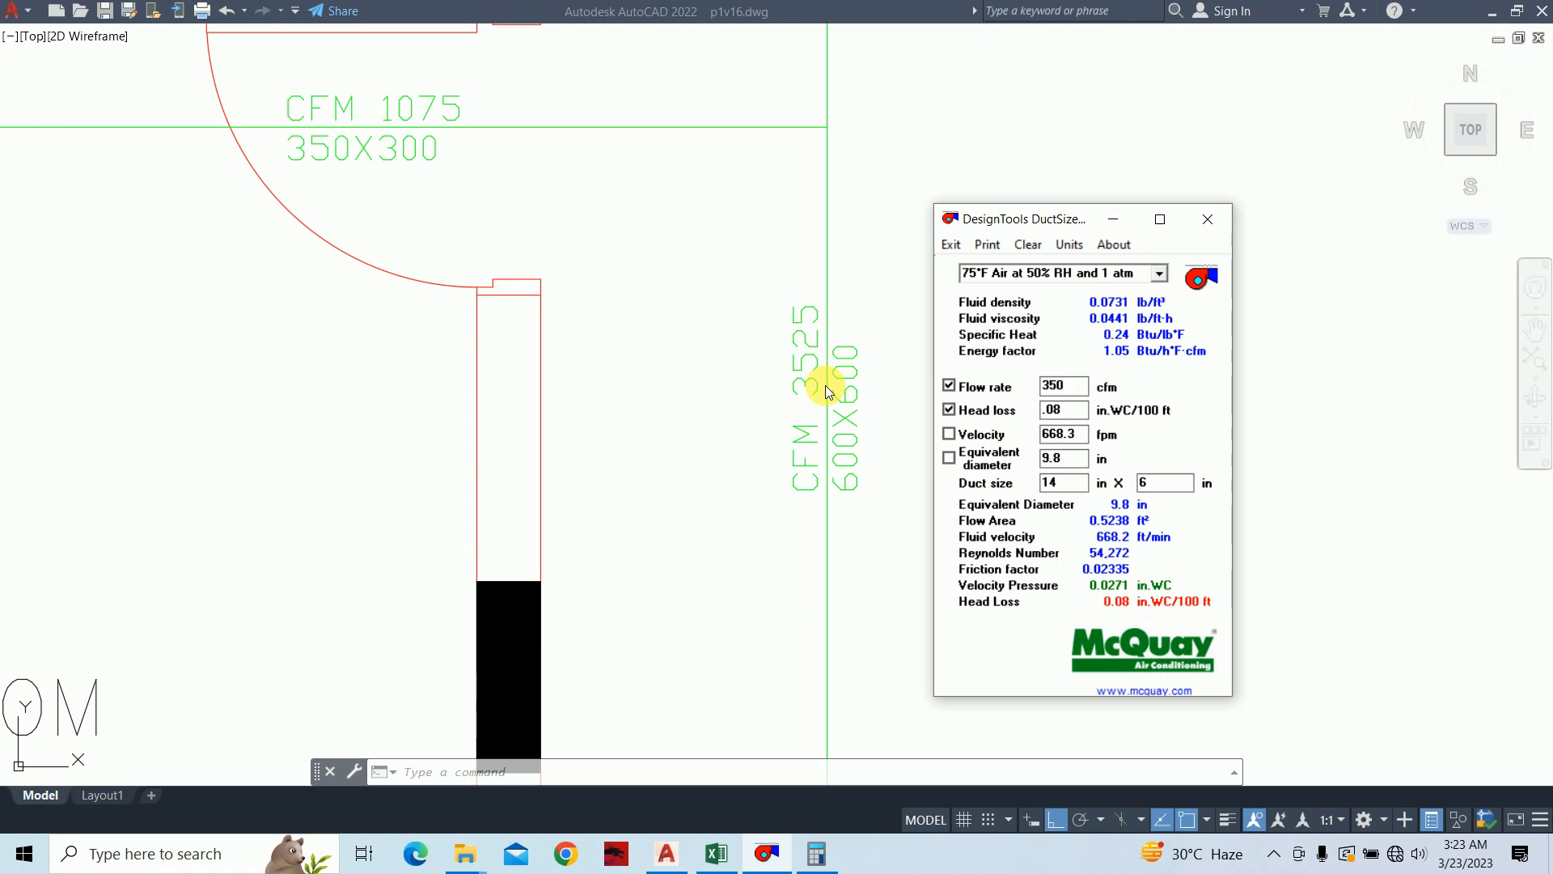
pyautogui.write('25')
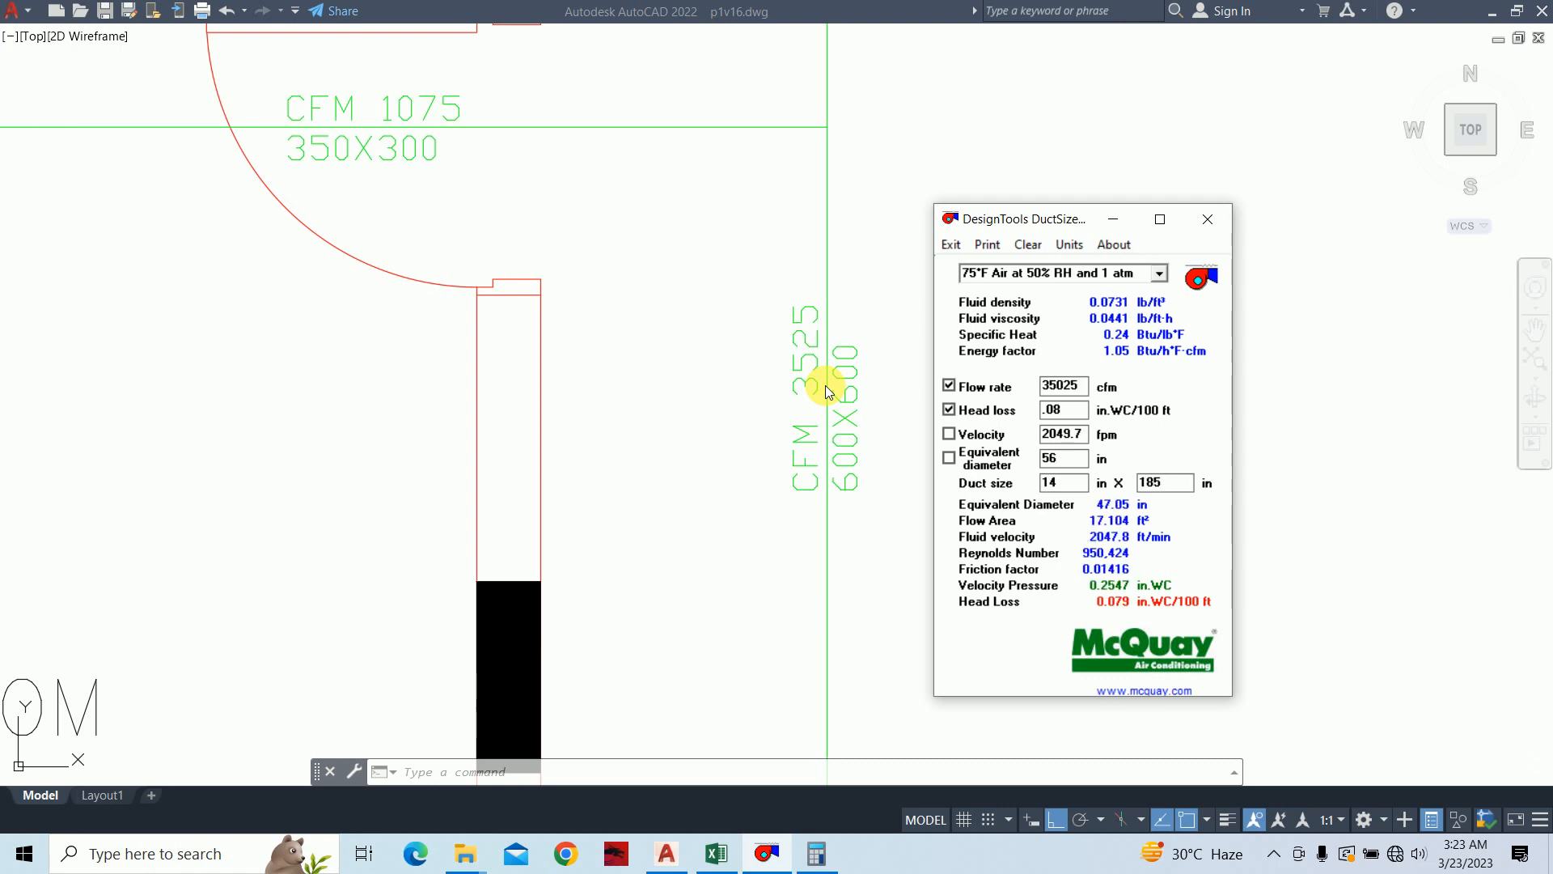
pyautogui.press('BackSpace')
pyautogui.press('BackSpace')
pyautogui.press('BackSpace')
pyautogui.press('BackSpace')
pyautogui.press('BackSpace')
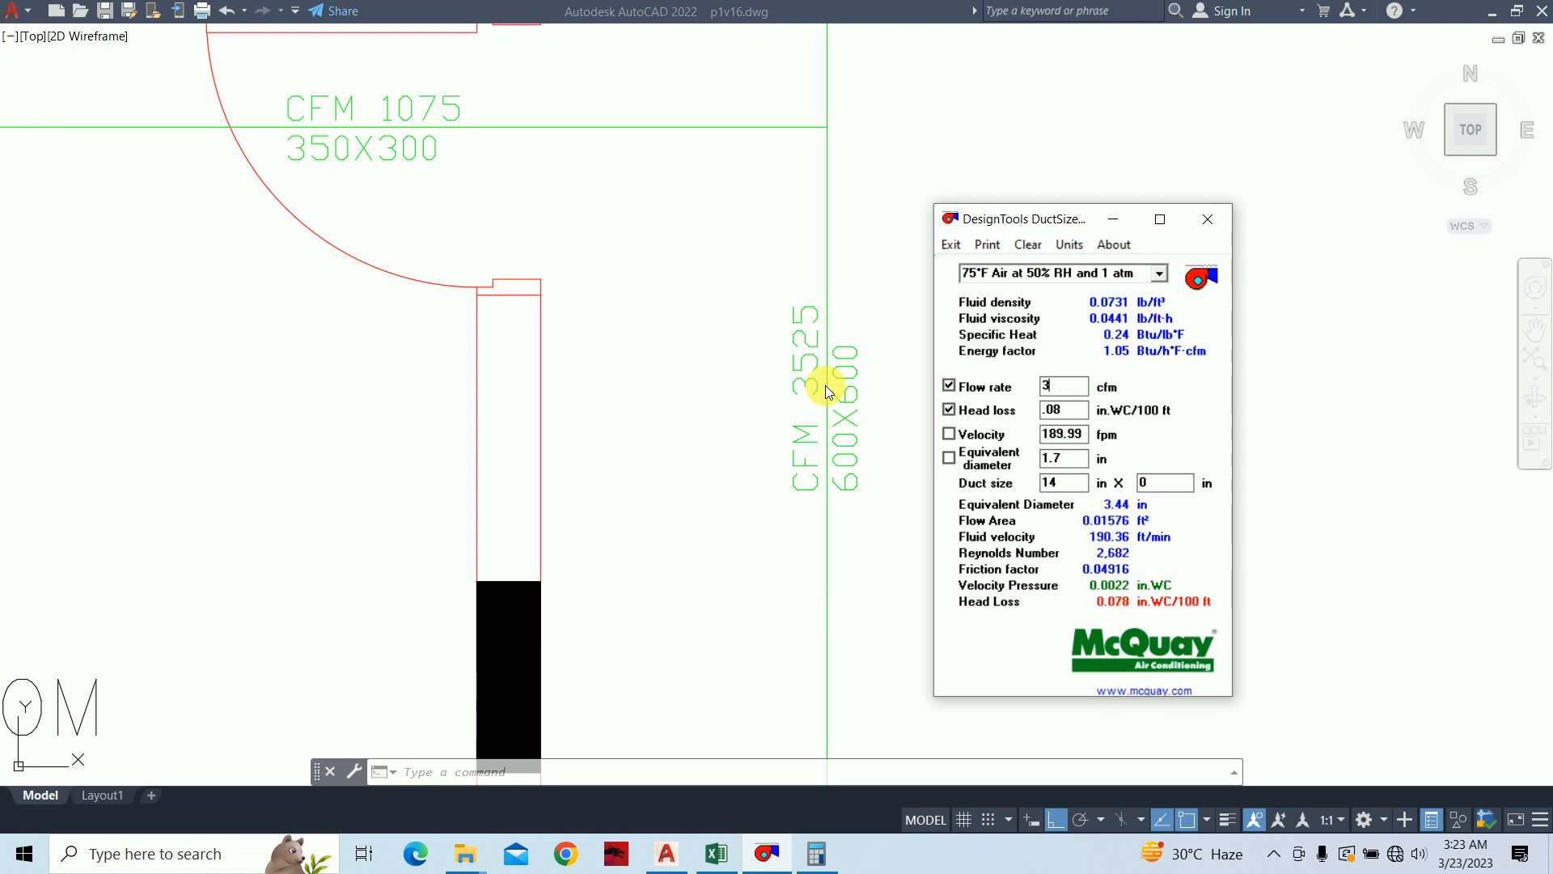
pyautogui.write('35')
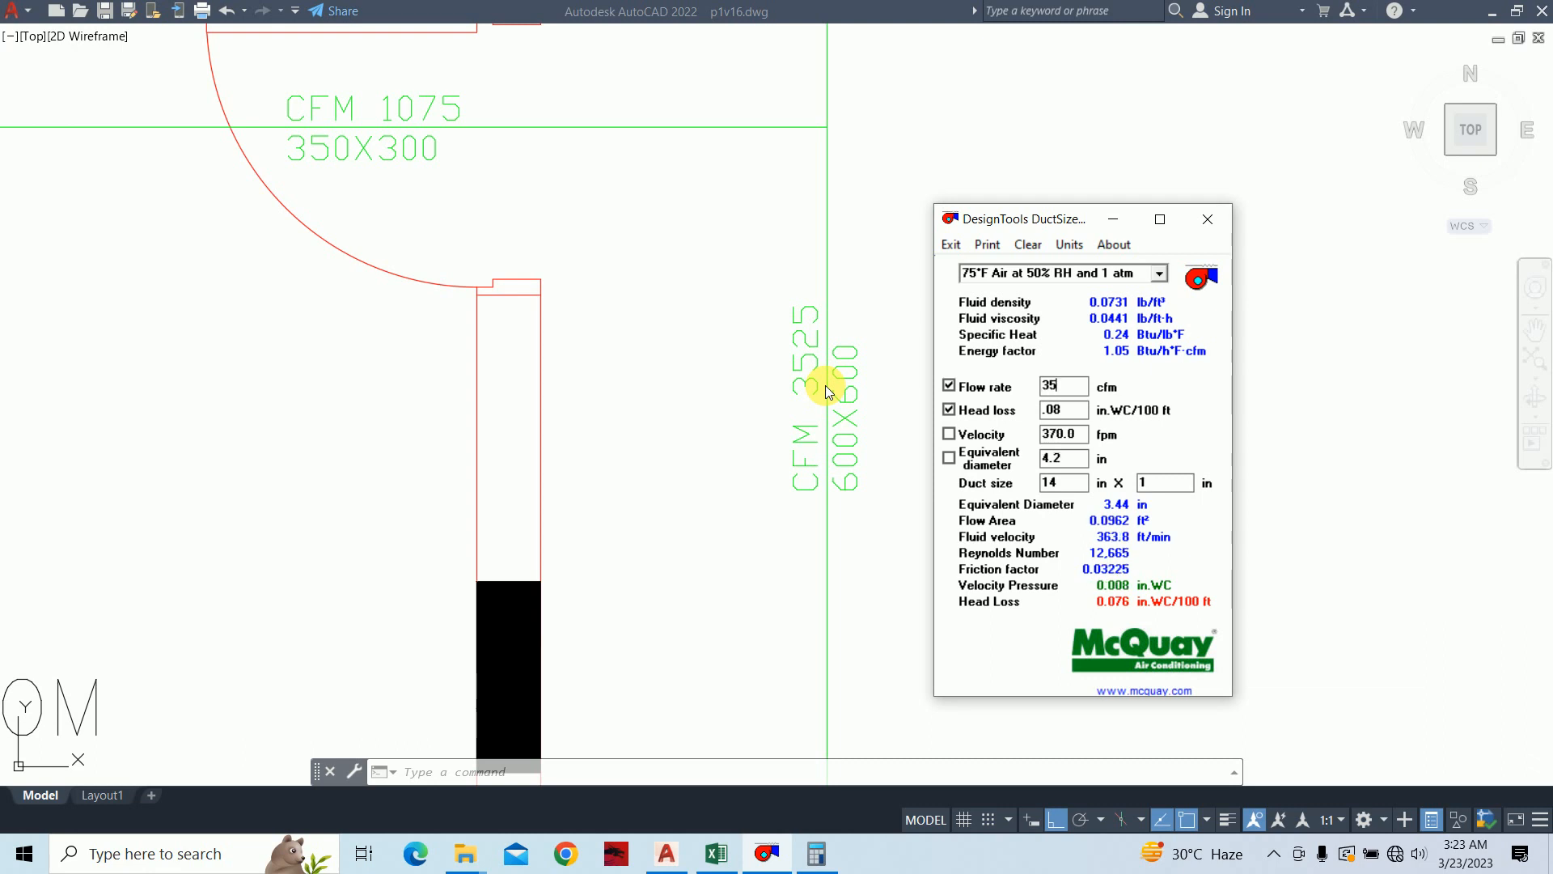
pyautogui.write('25')
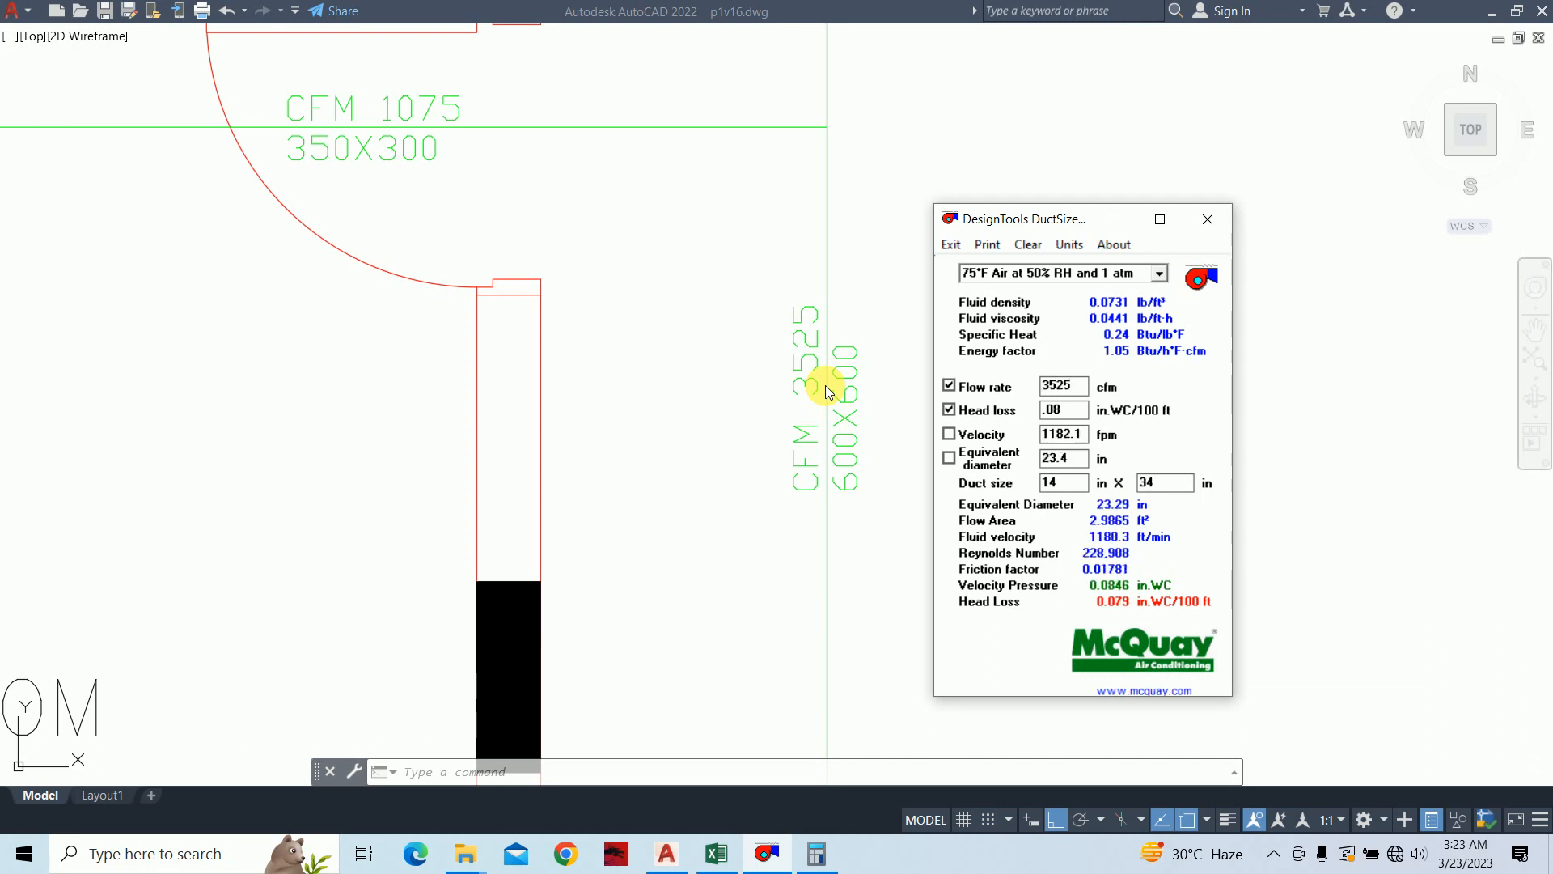
# Step: Try 24 in as the first duct side, replace it with 20 in, and return to the AutoCAD drawing
pyautogui.doubleClick(1049, 482)
pyautogui.write('24')
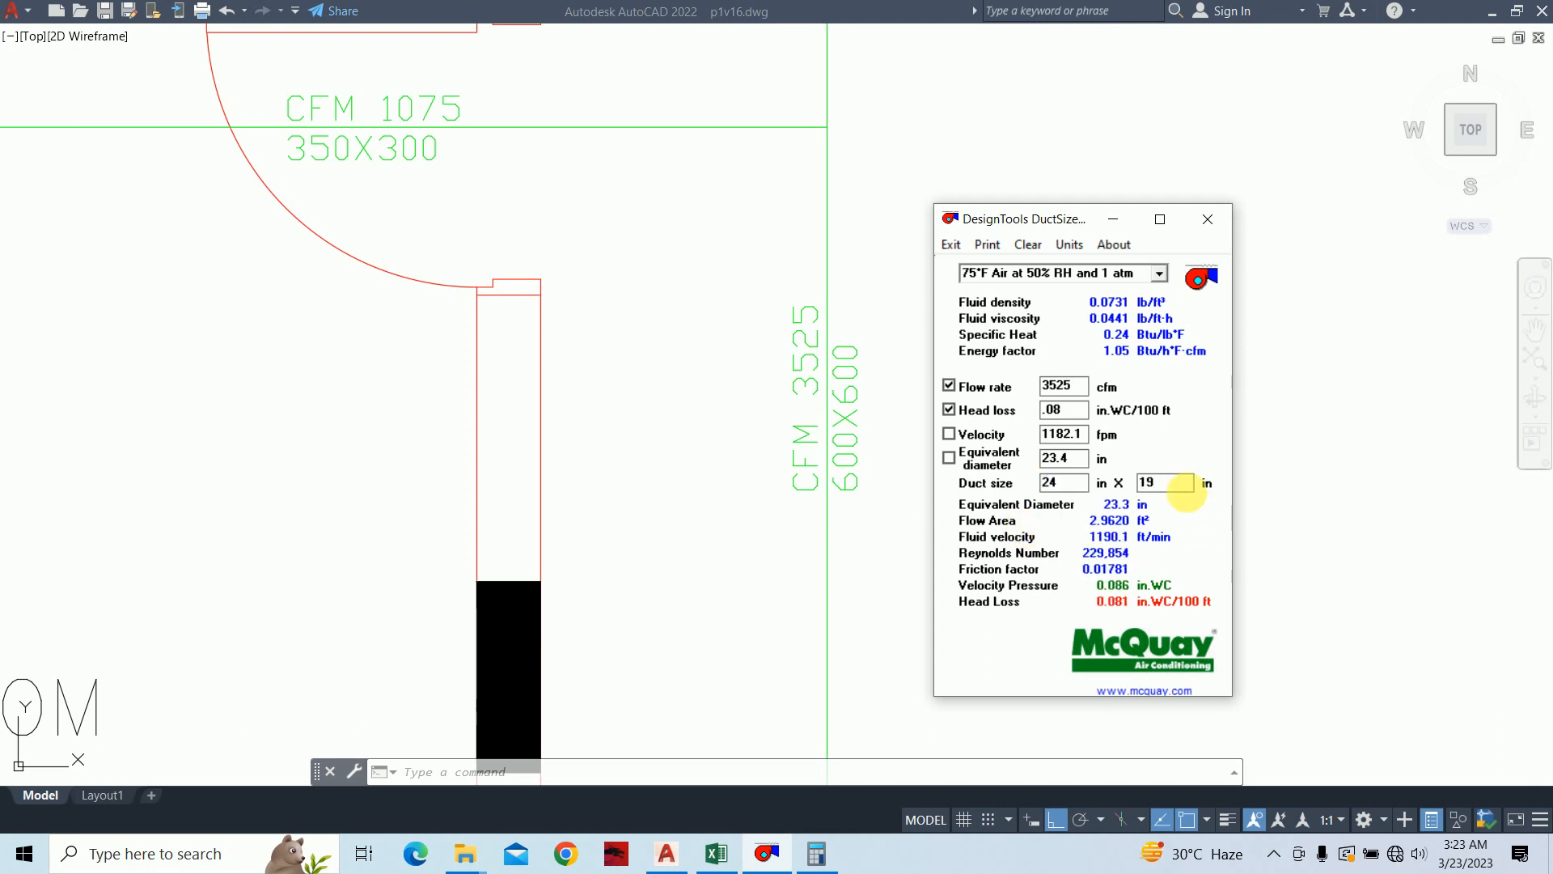
pyautogui.doubleClick(1076, 479)
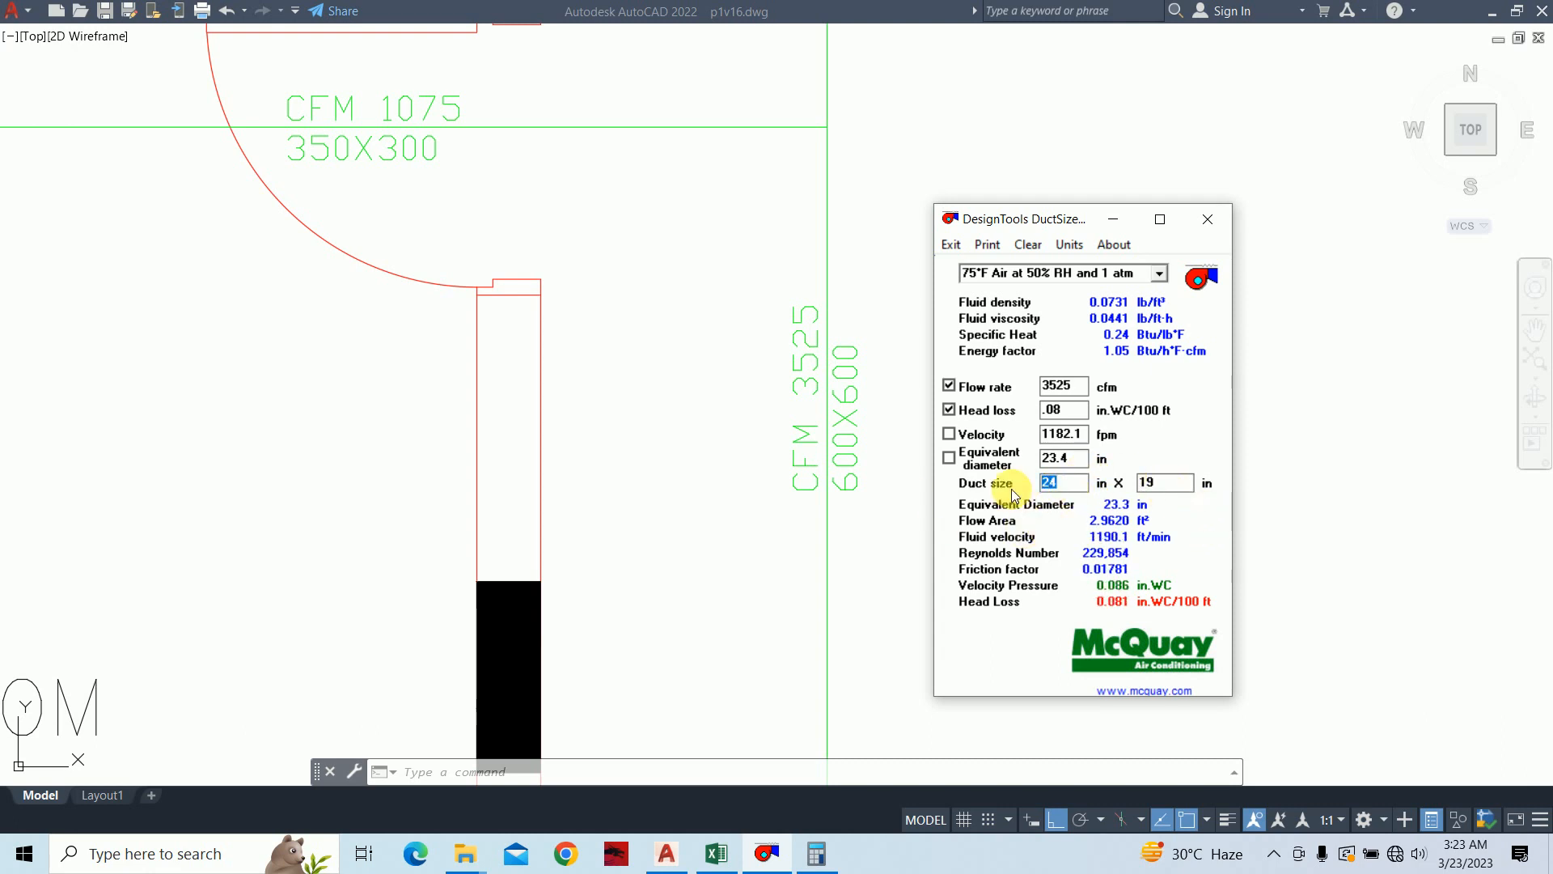
pyautogui.write('20')
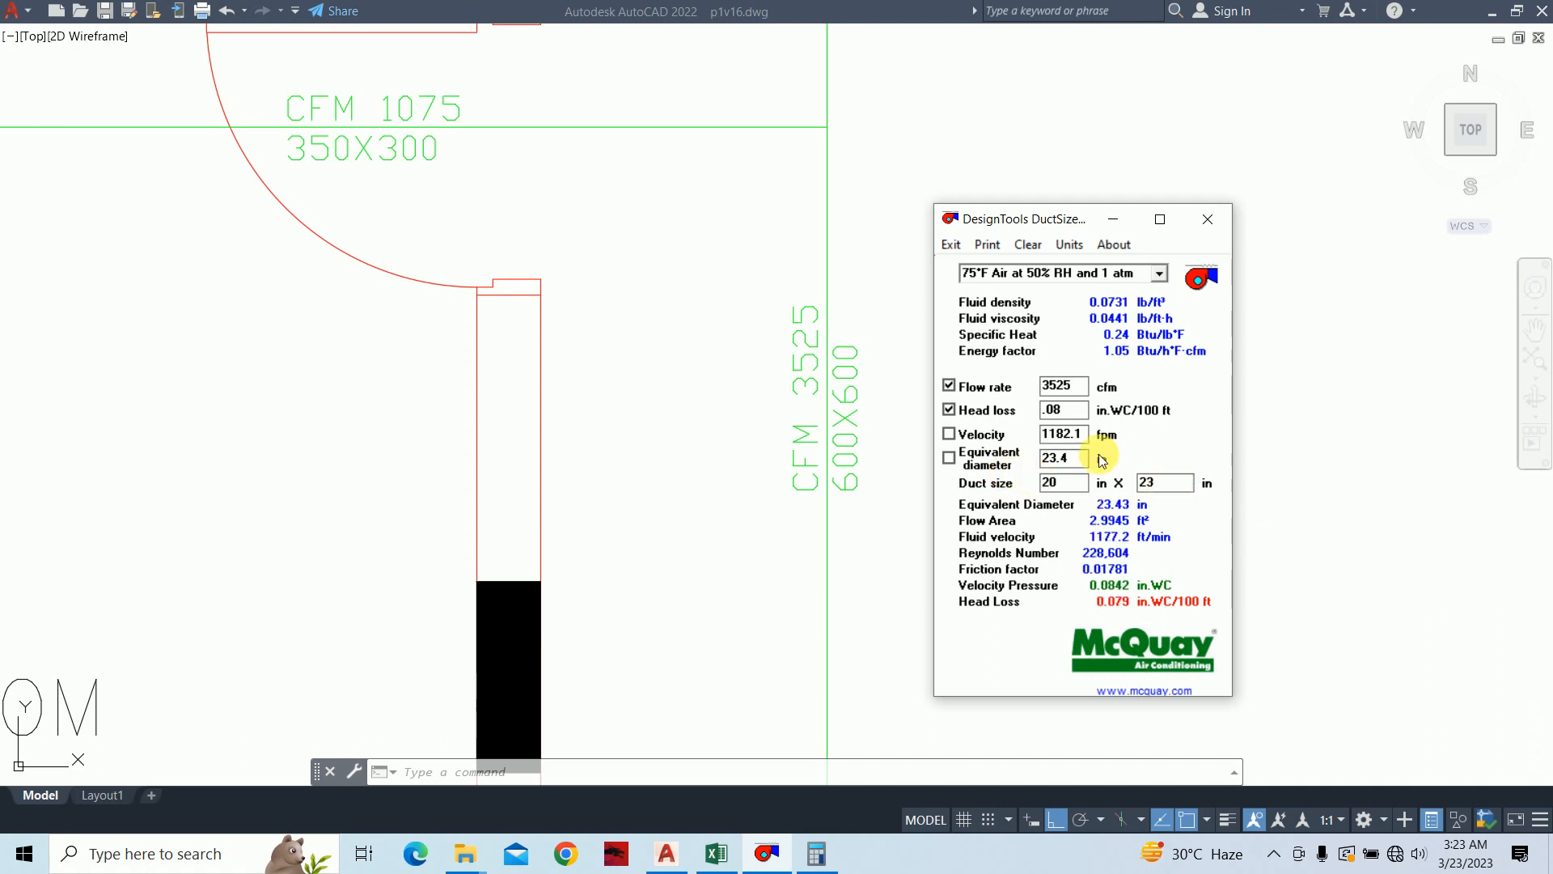
pyautogui.click(1375, 61)
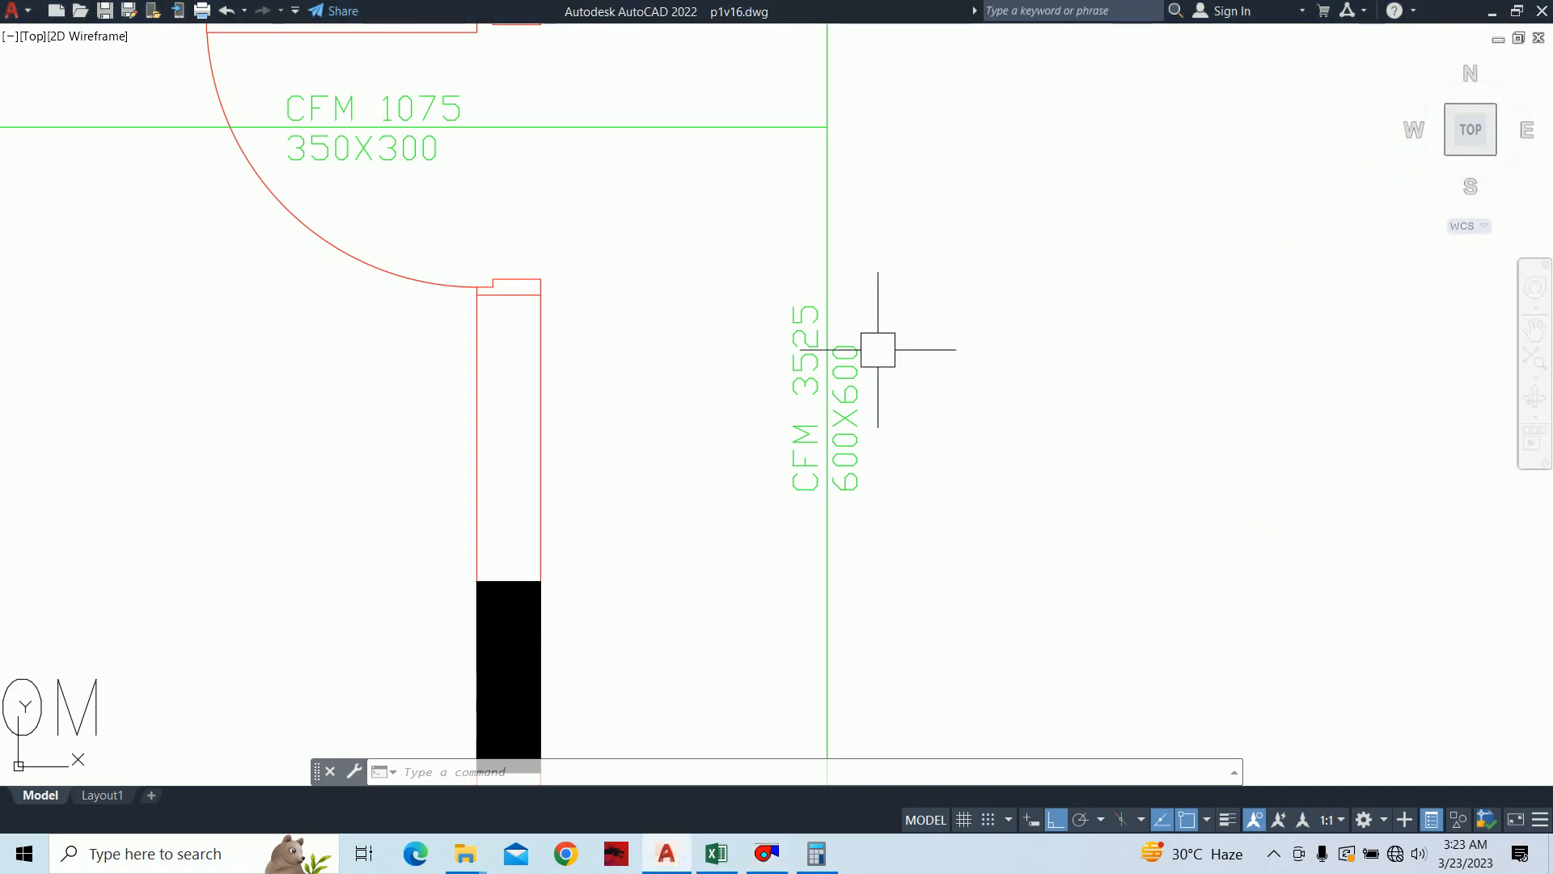
# Step: Change the duct size in the CFM 3525 label to 600X500, rechecking the dimensions in DuctSizer
pyautogui.scroll(-6, 809, 352)
pyautogui.scroll(6, 782, 349)
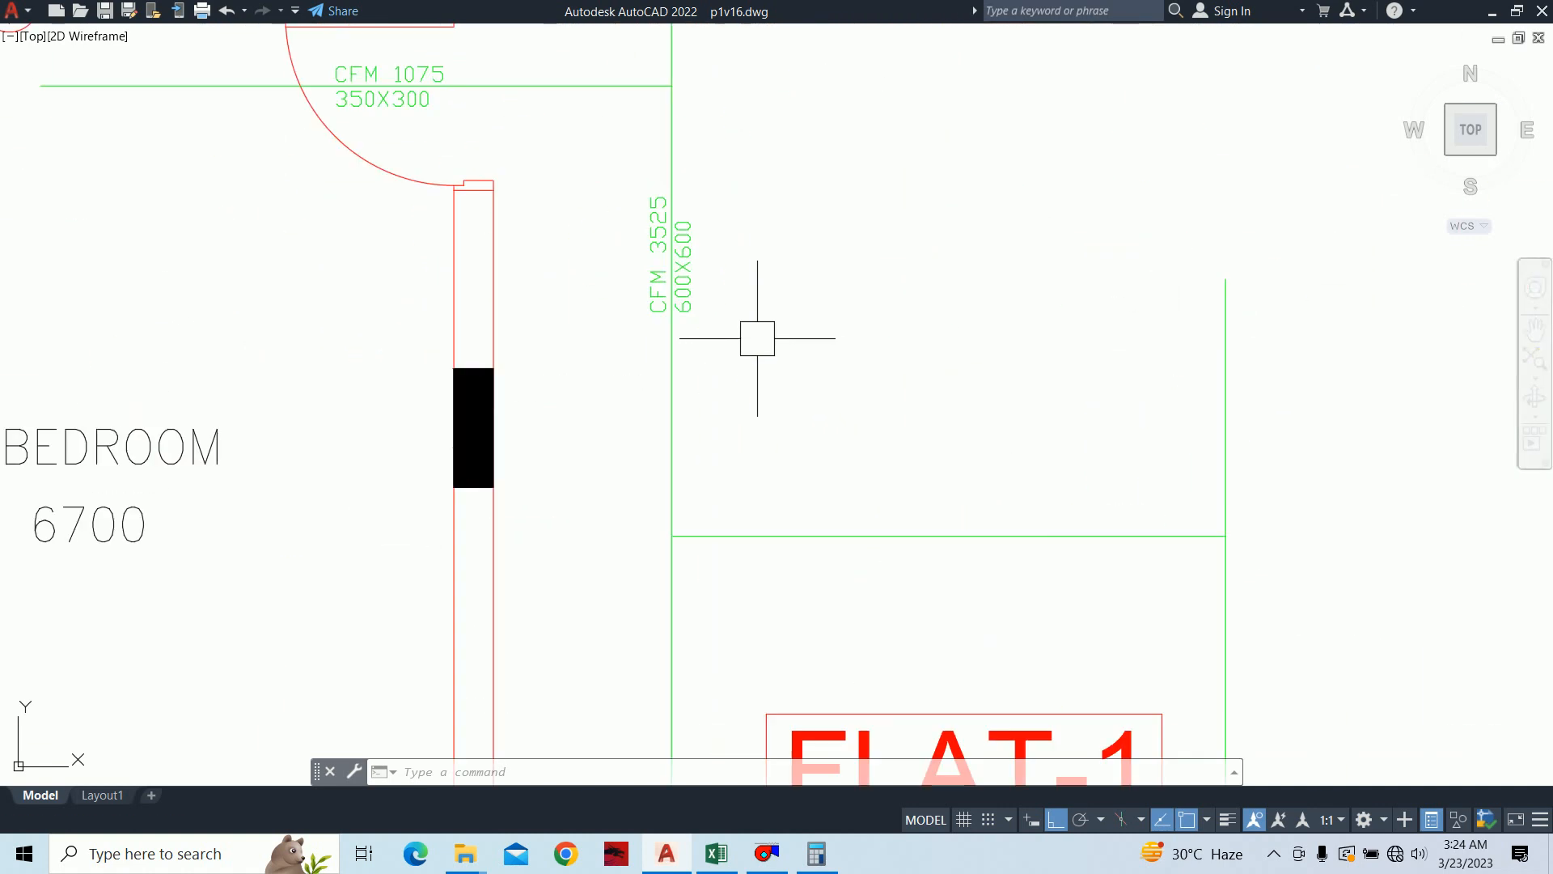
pyautogui.press('Escape')
pyautogui.press('Escape')
pyautogui.moveTo(644, 276); pyautogui.dragTo(669, 312, button='middle')
pyautogui.click(697, 310)
pyautogui.click(696, 311)
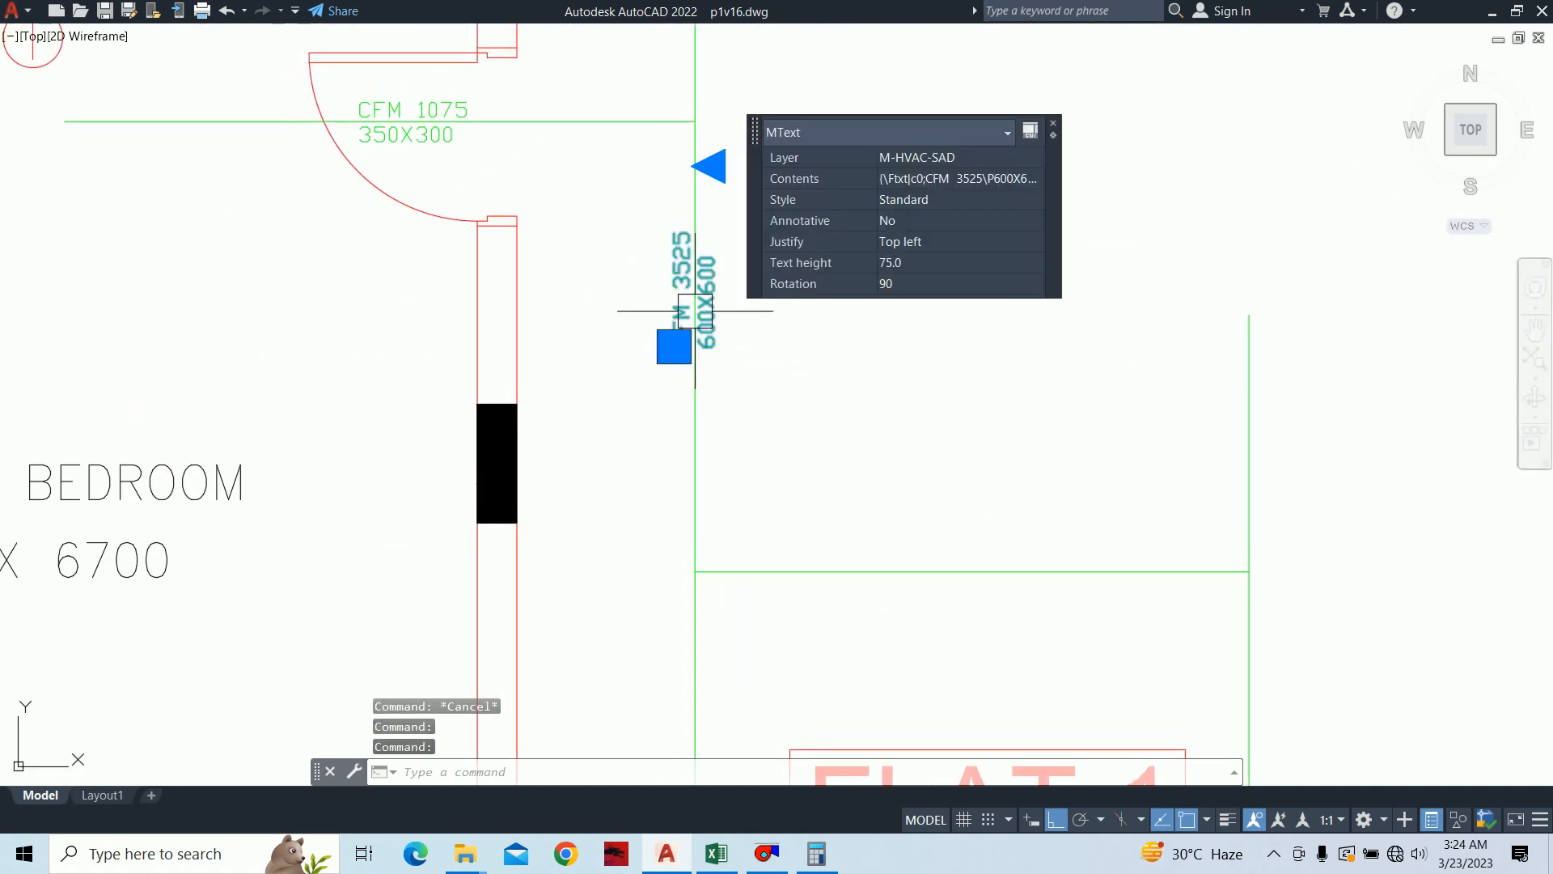
pyautogui.press('Escape')
pyautogui.press('Escape')
pyautogui.doubleClick(688, 292)
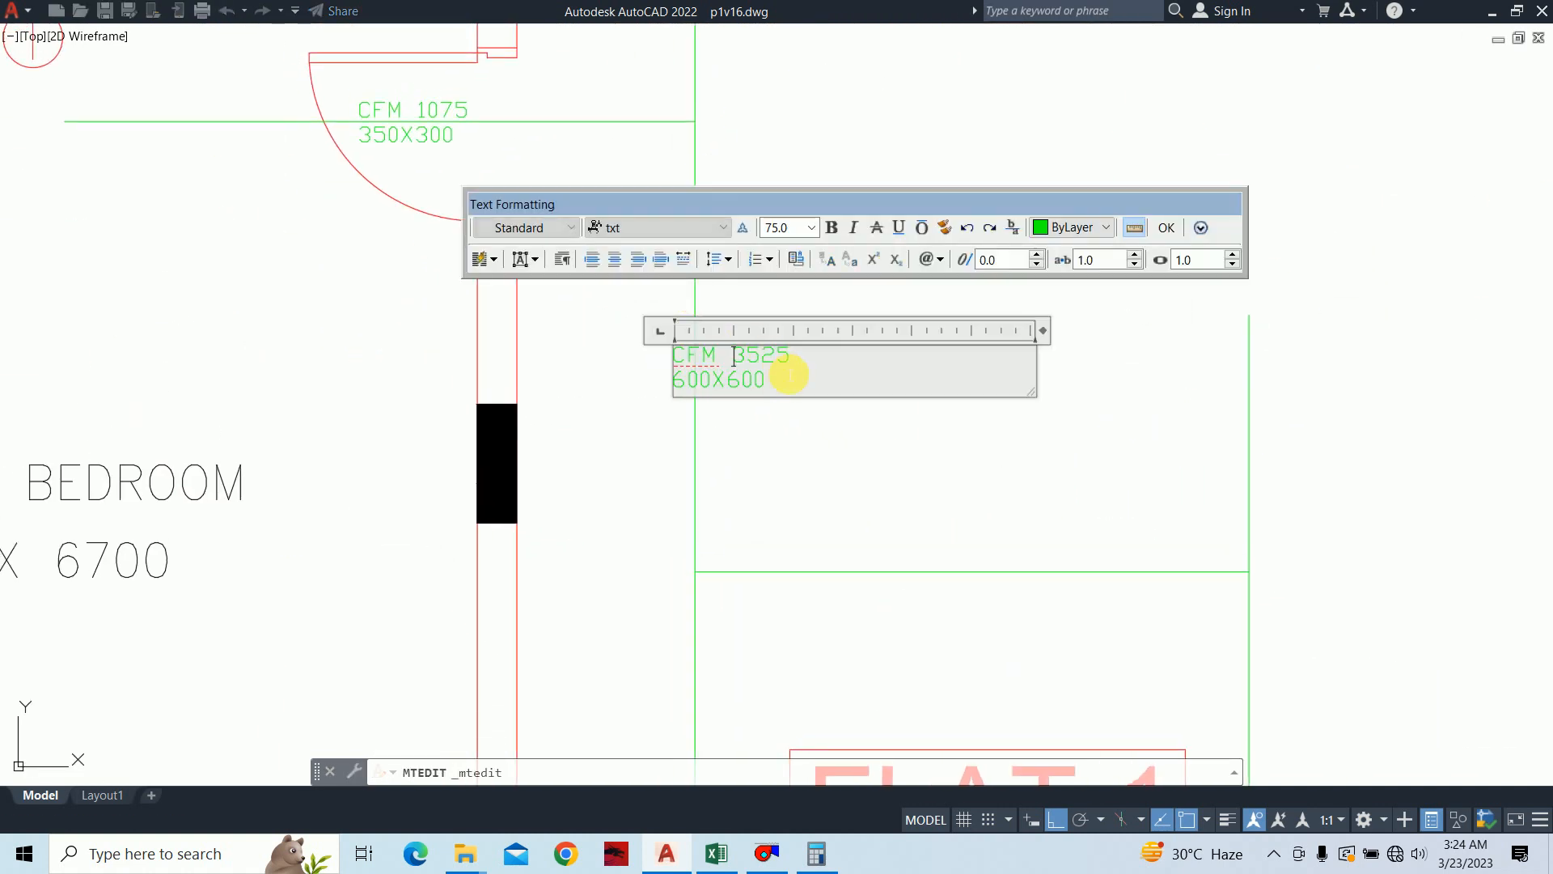
pyautogui.moveTo(768, 382); pyautogui.dragTo(743, 382)
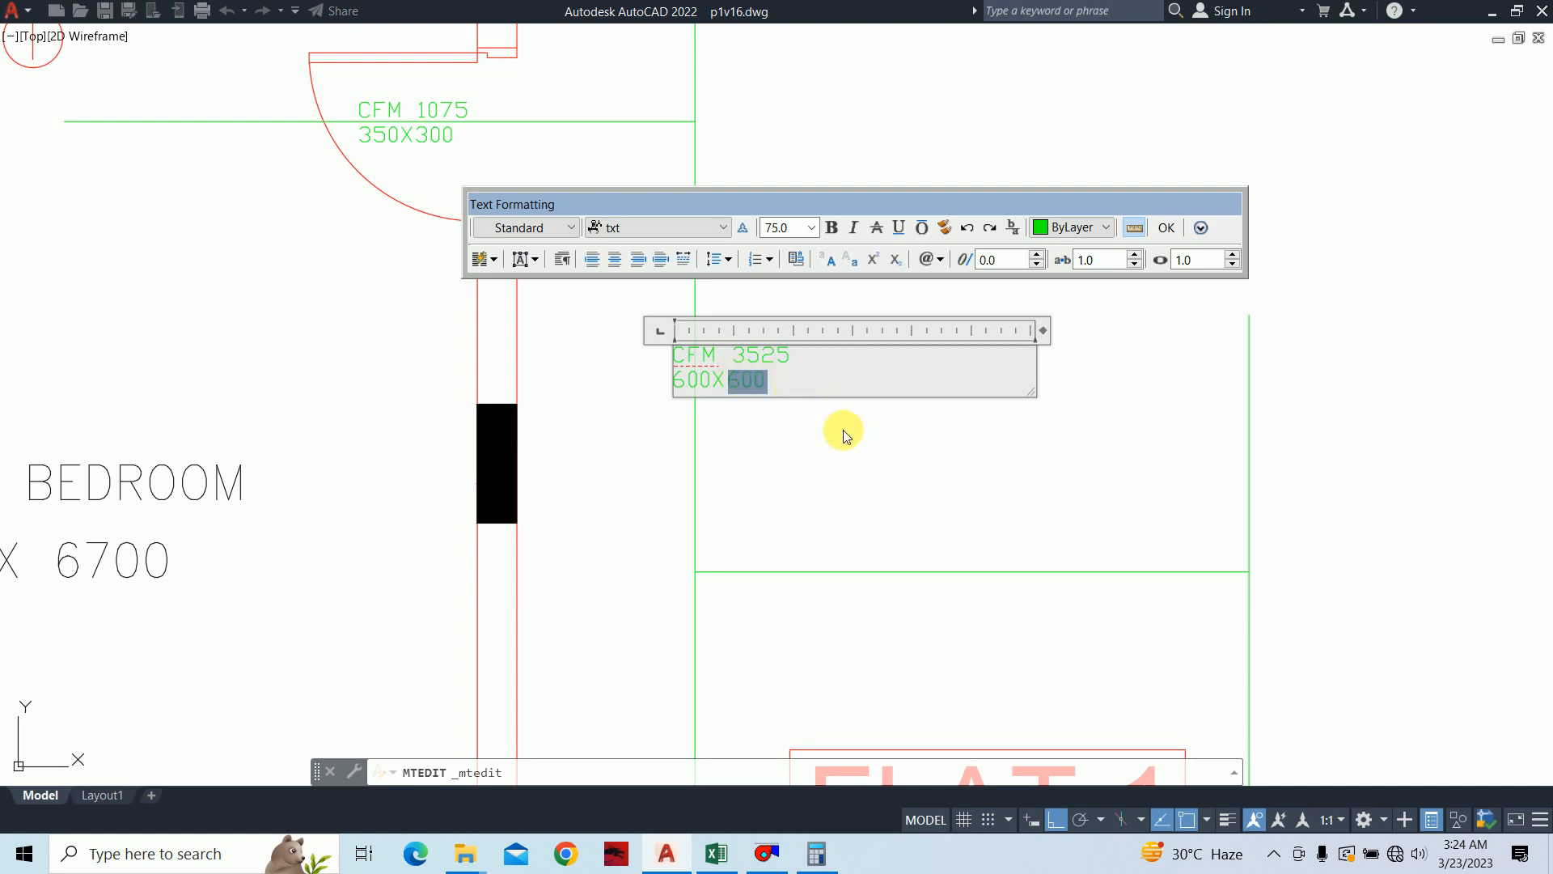
pyautogui.click(768, 854)
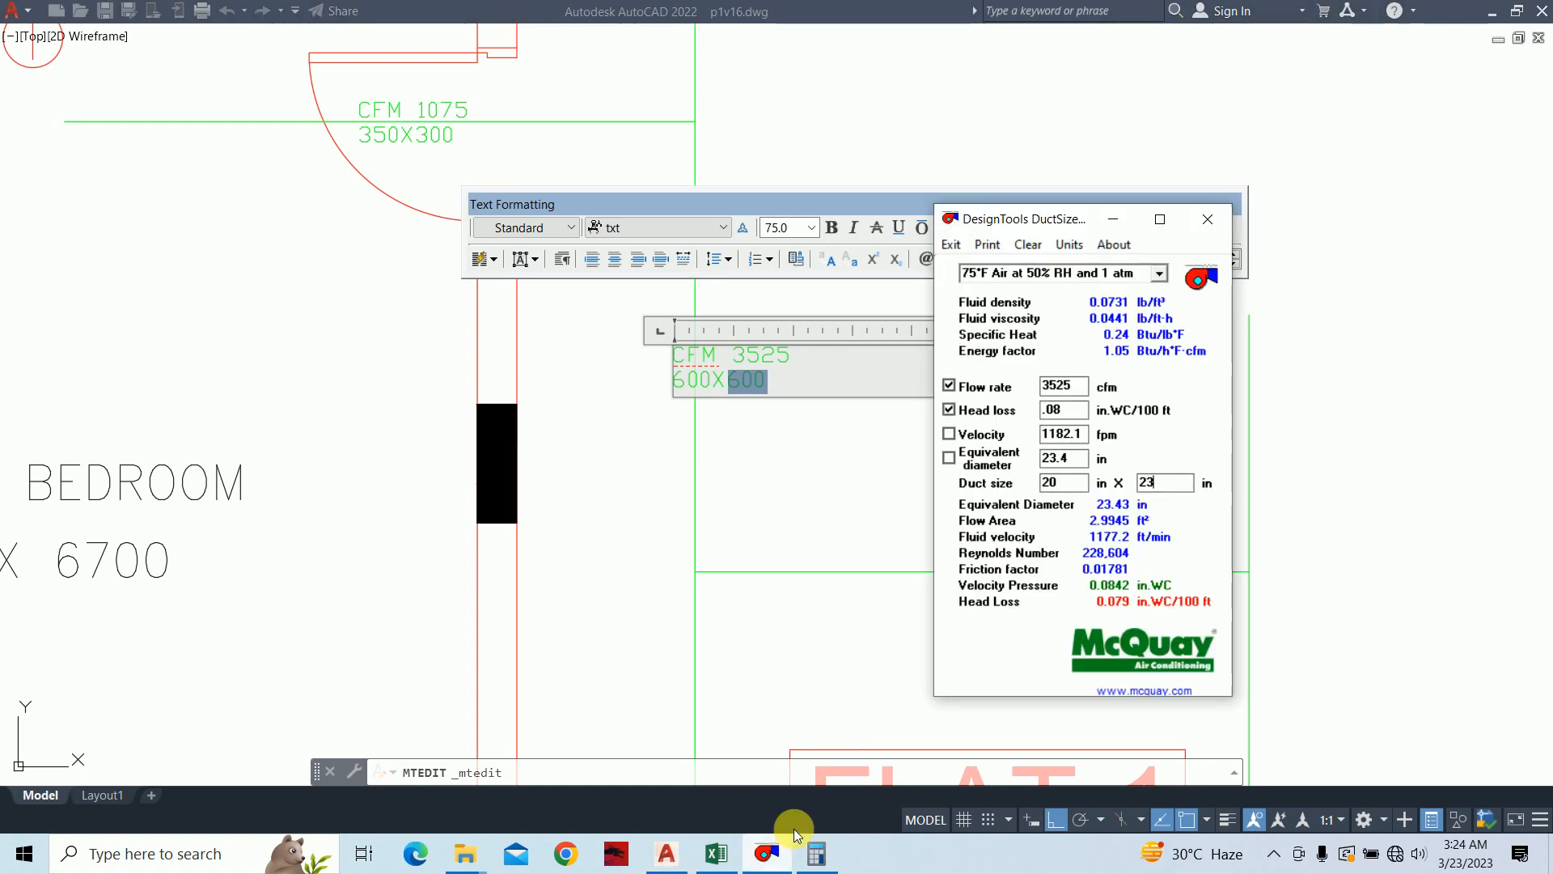
pyautogui.click(1135, 212)
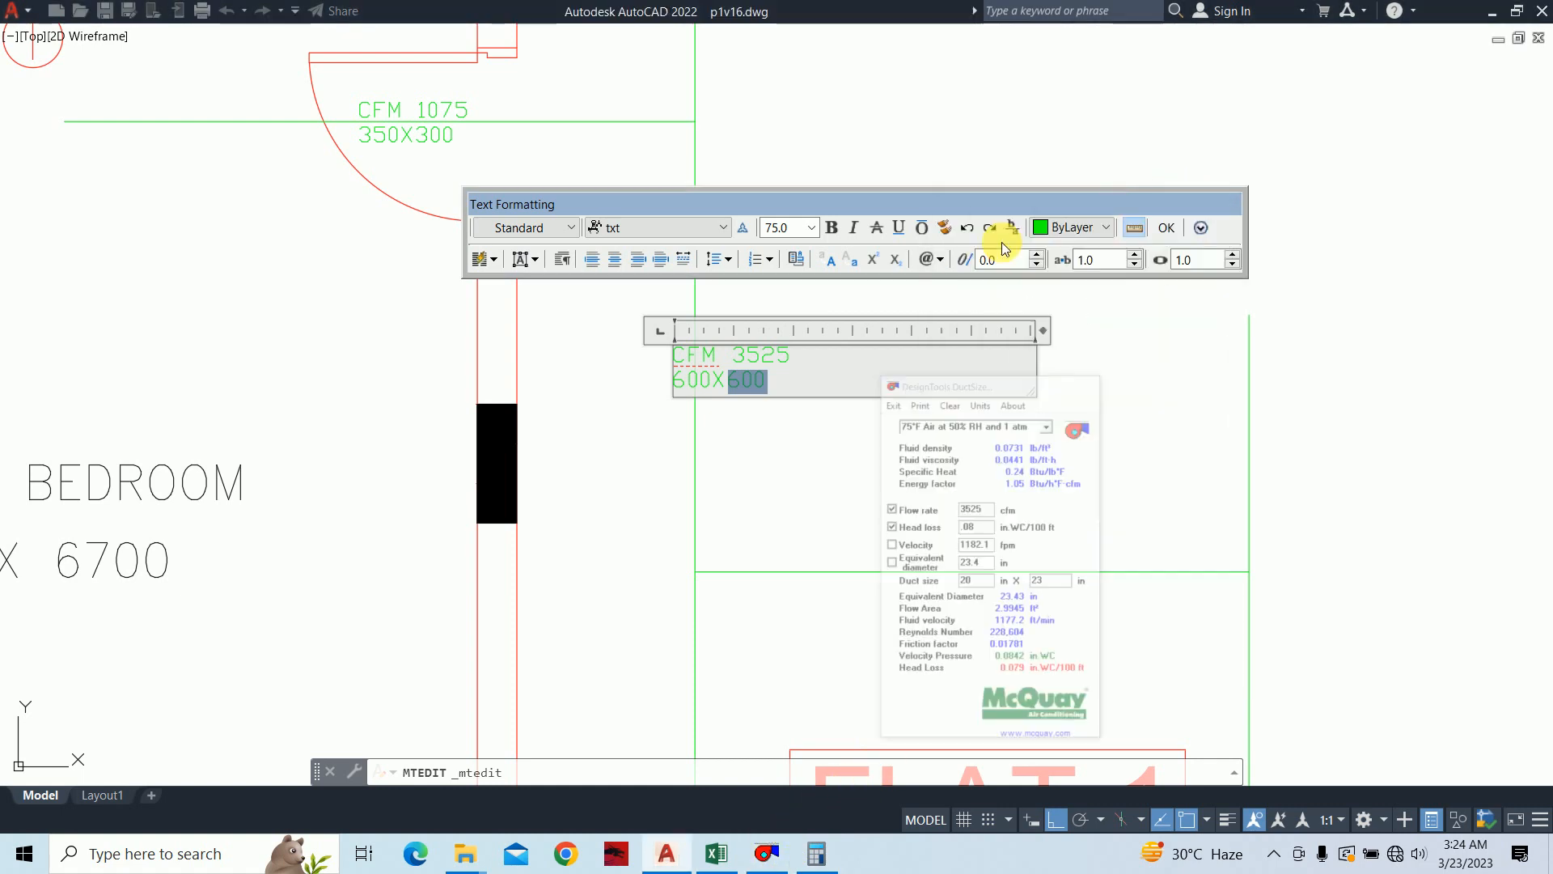
pyautogui.click(749, 387)
pyautogui.moveTo(743, 383); pyautogui.dragTo(733, 386)
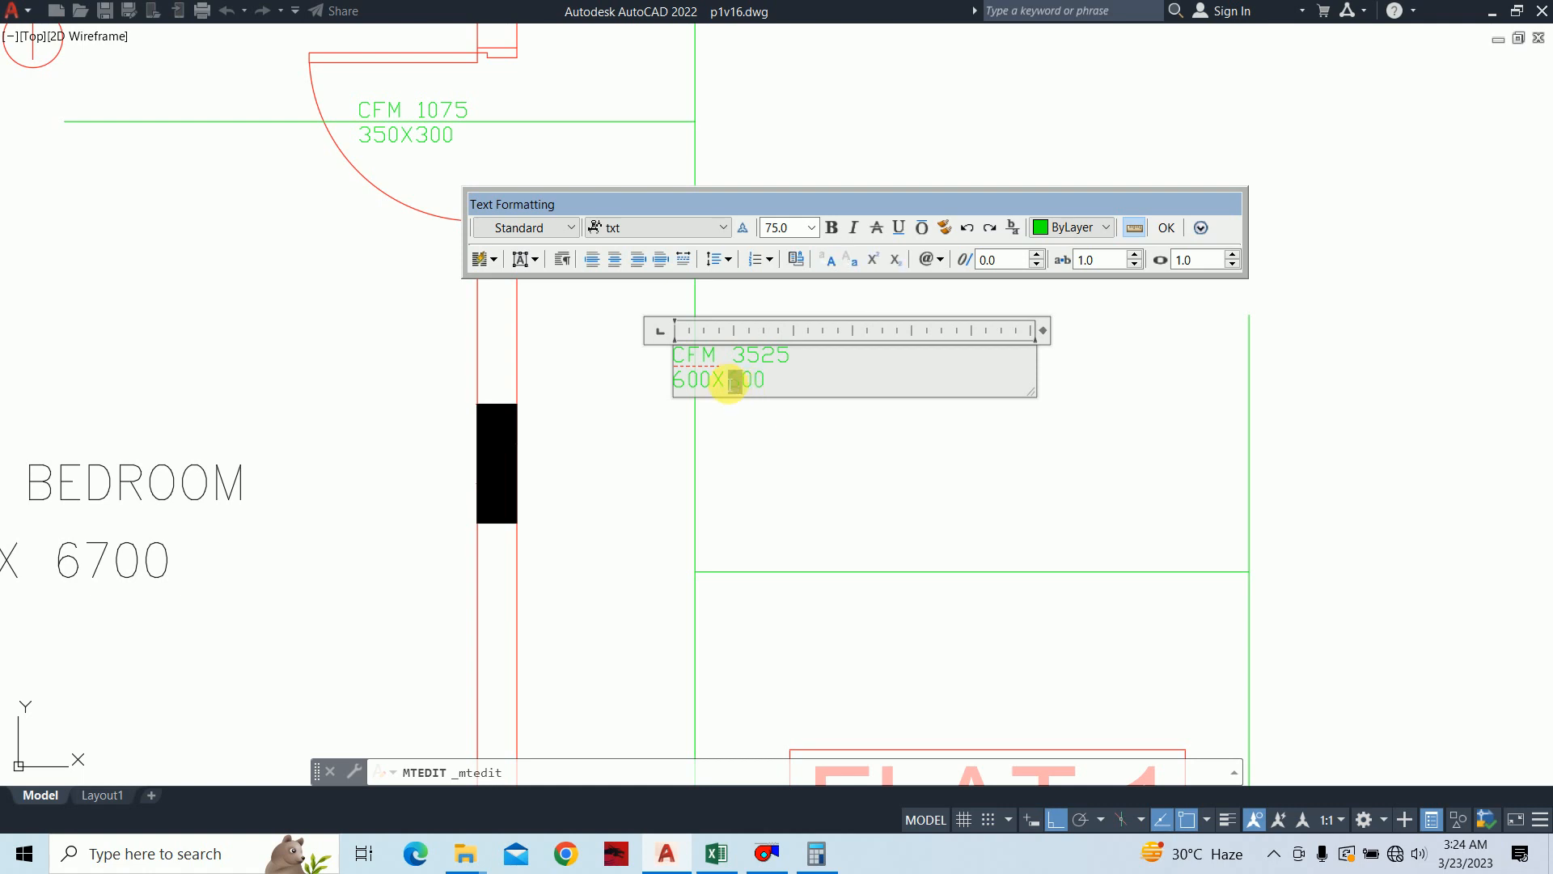
pyautogui.write('5')
pyautogui.click(806, 551)
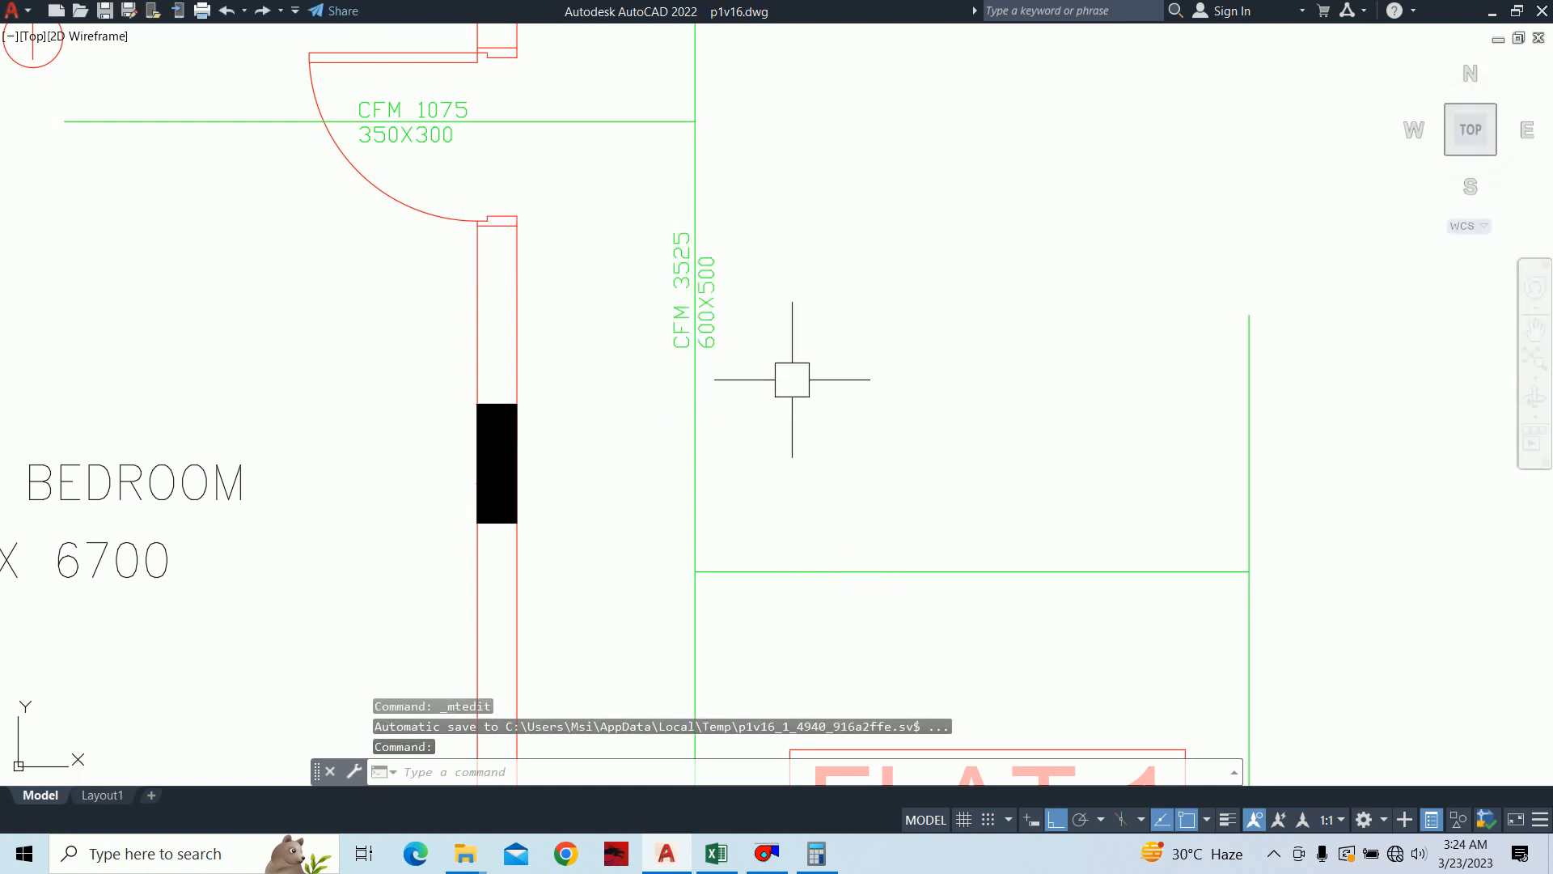
# Step: Switch to the SHARIM Master file in Excel to check the FLAT-1 room airflows on the SUMMARY sheet
pyautogui.scroll(-2, 599, 395)
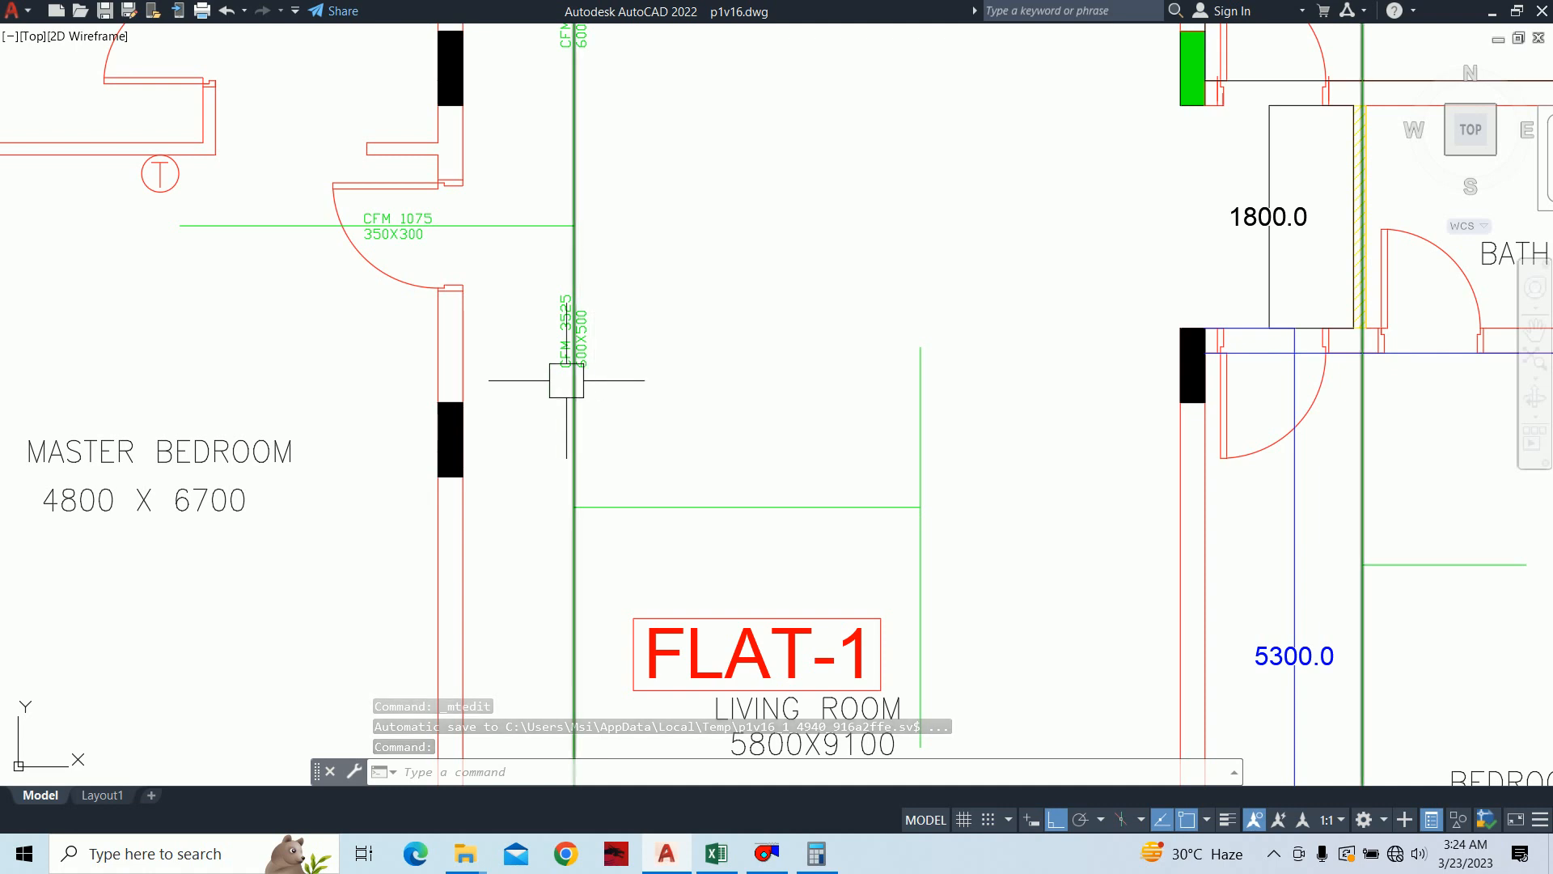
pyautogui.scroll(-2, 719, 483)
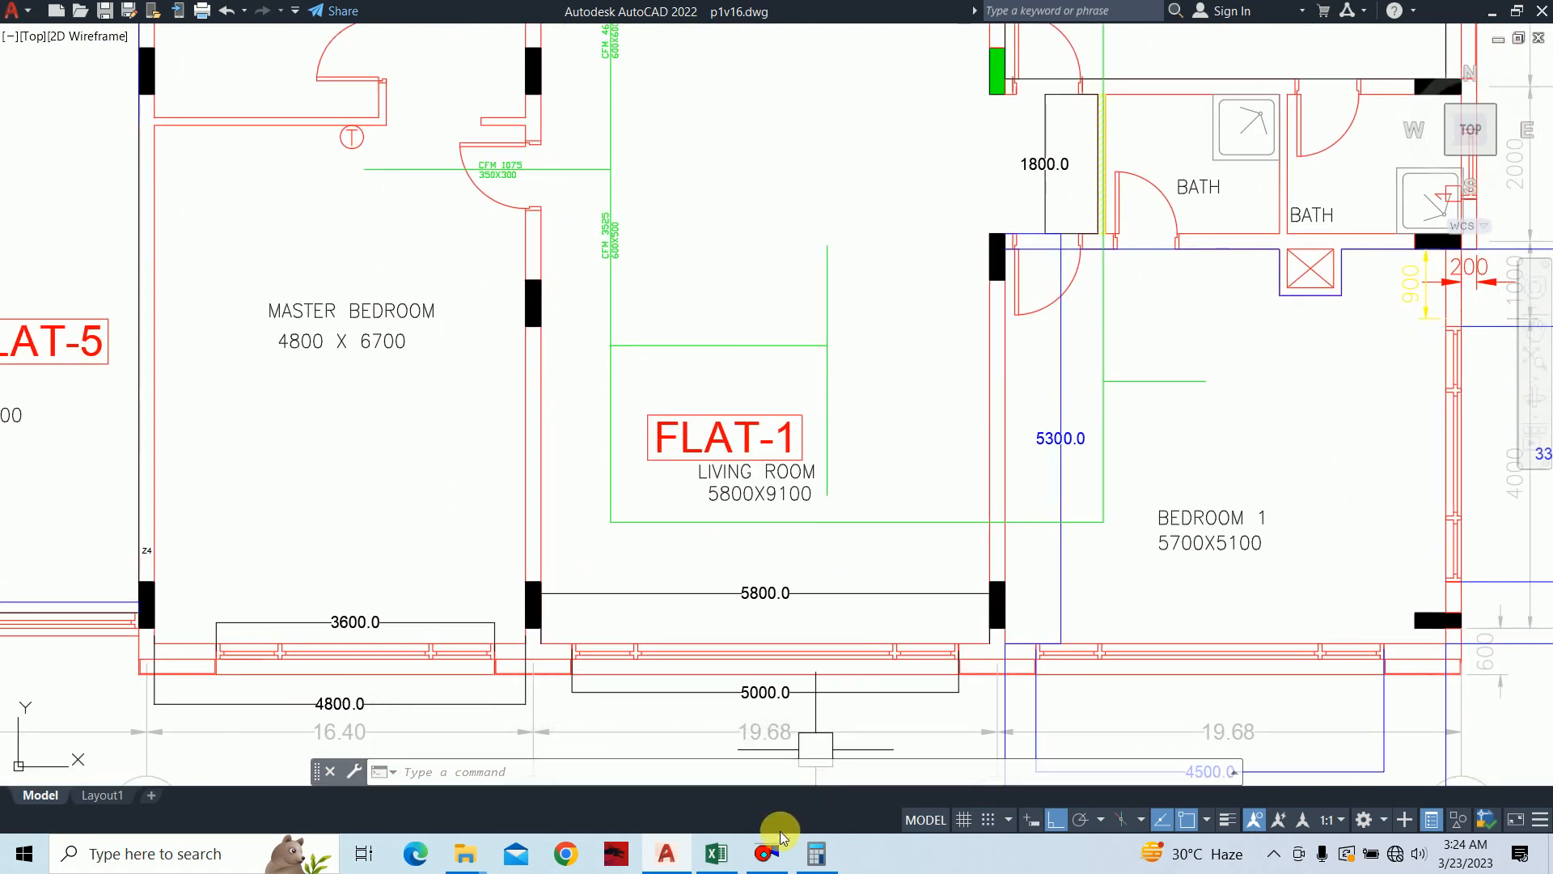
pyautogui.click(716, 854)
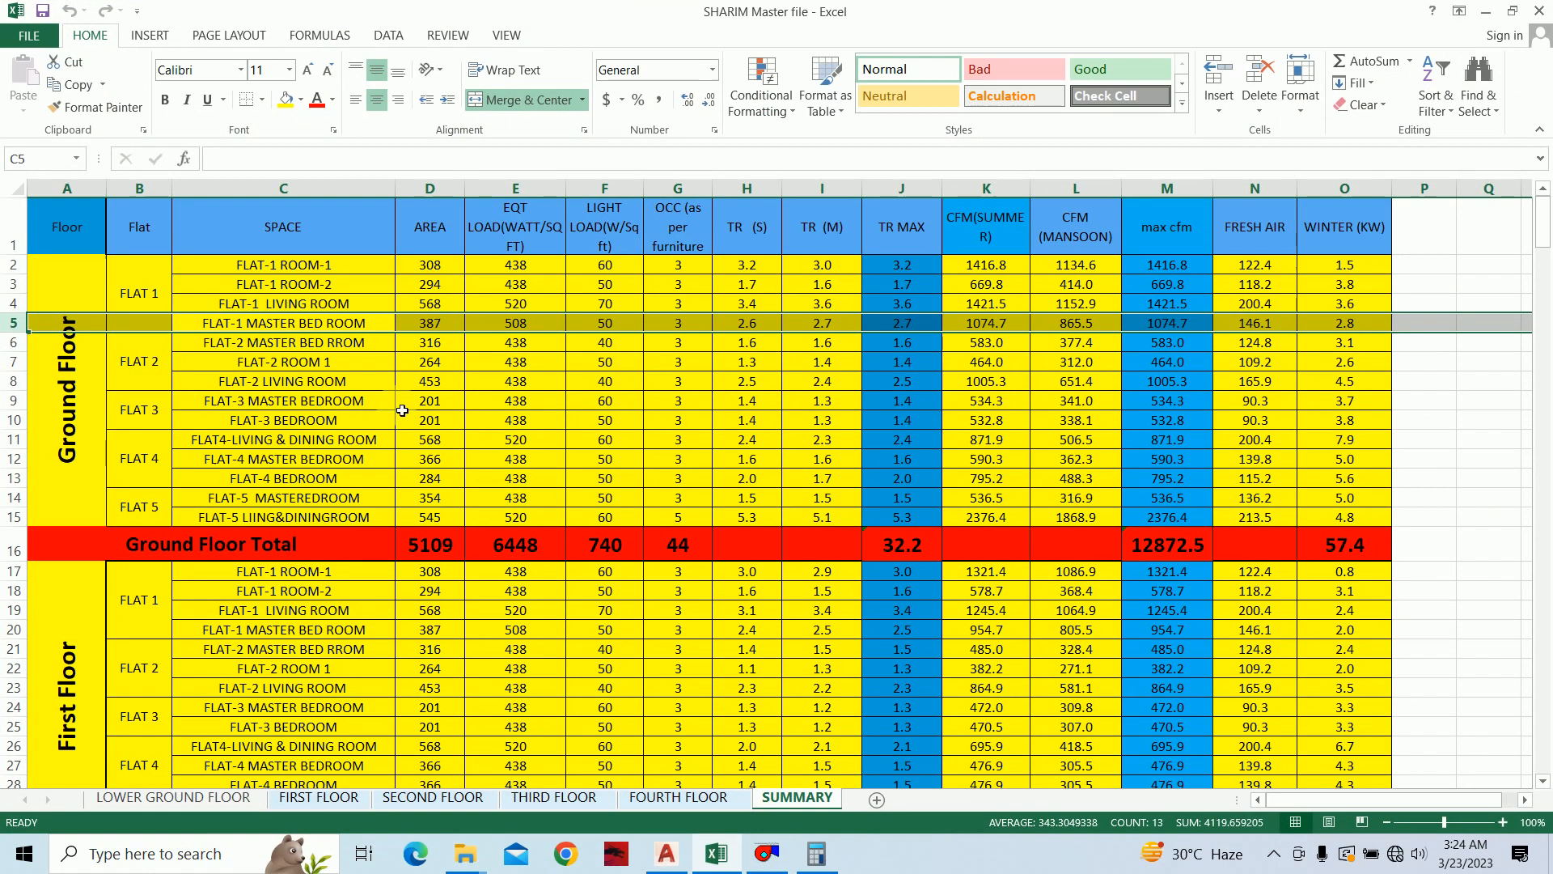
# Step: Look up the ground-floor FLAT-1 LIVING ROOM airflow on the SUMMARY sheet and return to the AutoCAD drawing
pyautogui.click(267, 304)
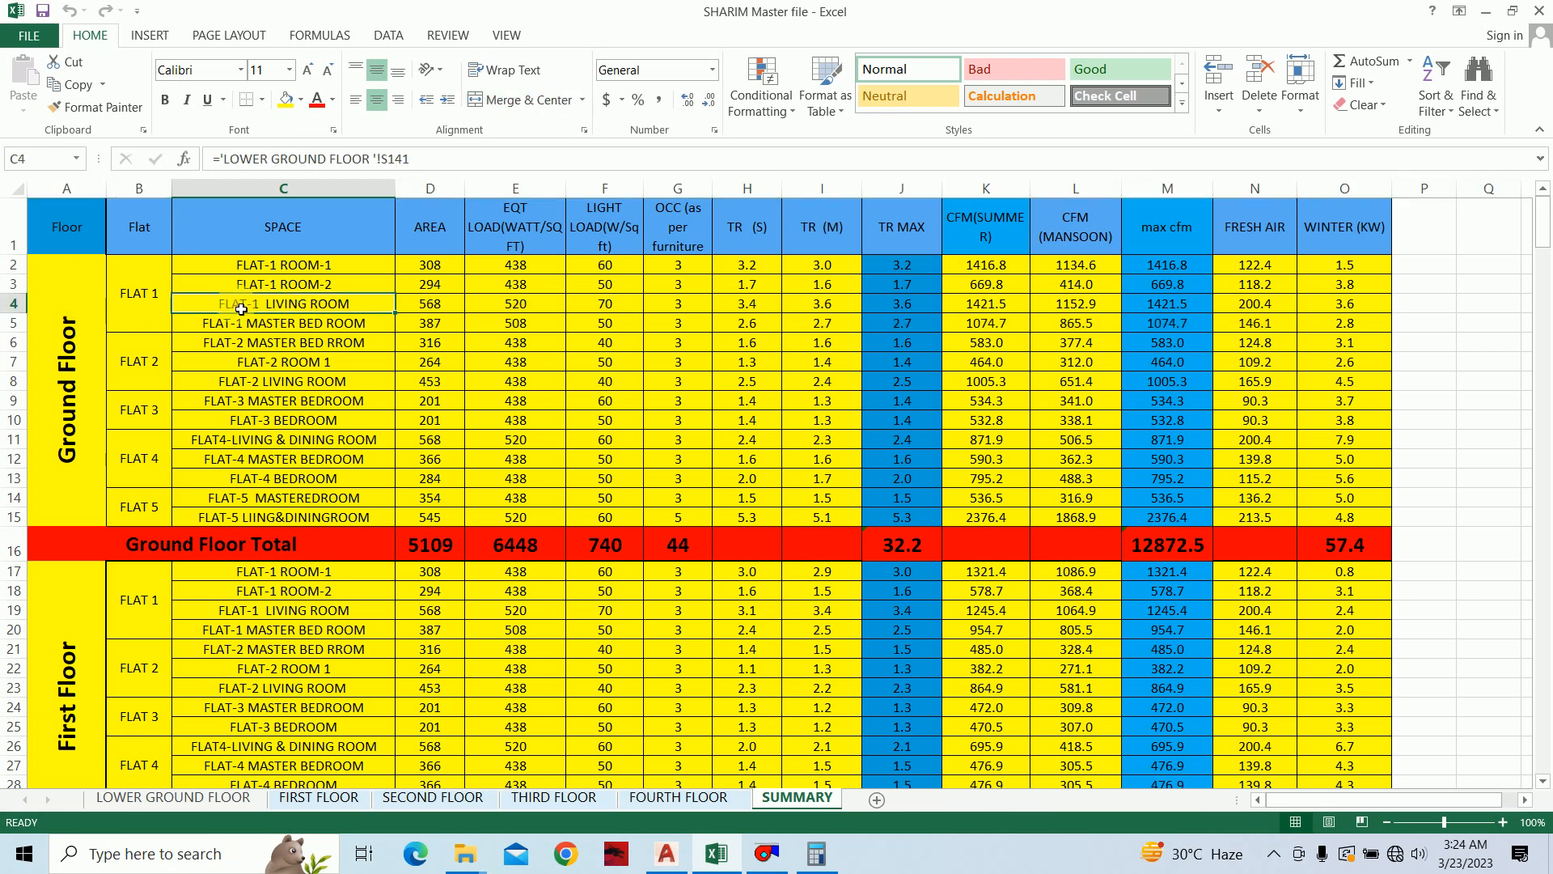
pyautogui.click(14, 307)
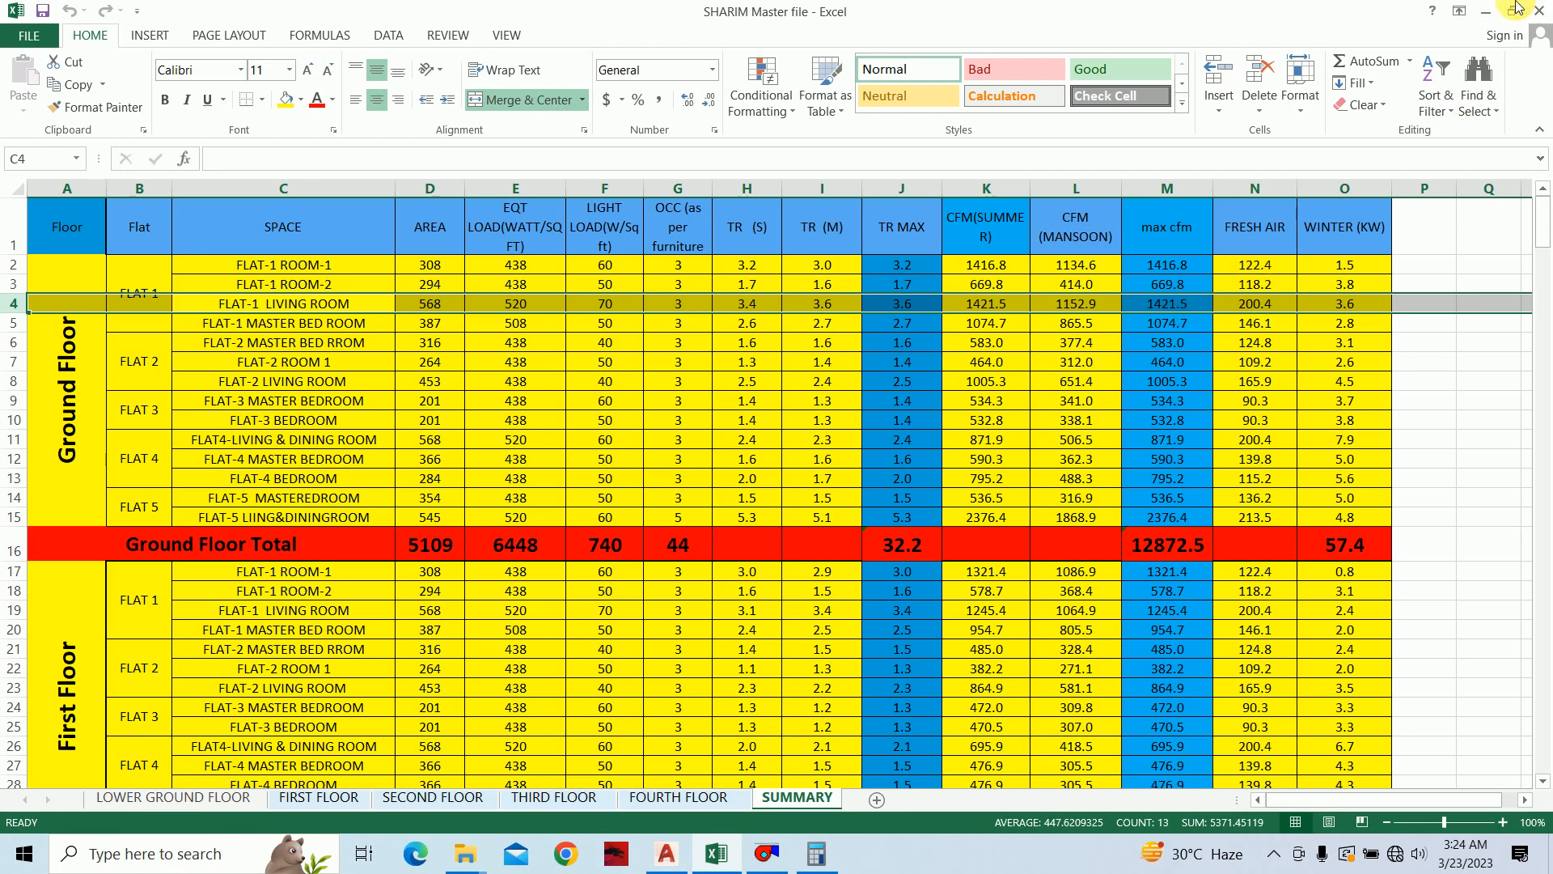
pyautogui.click(1486, 11)
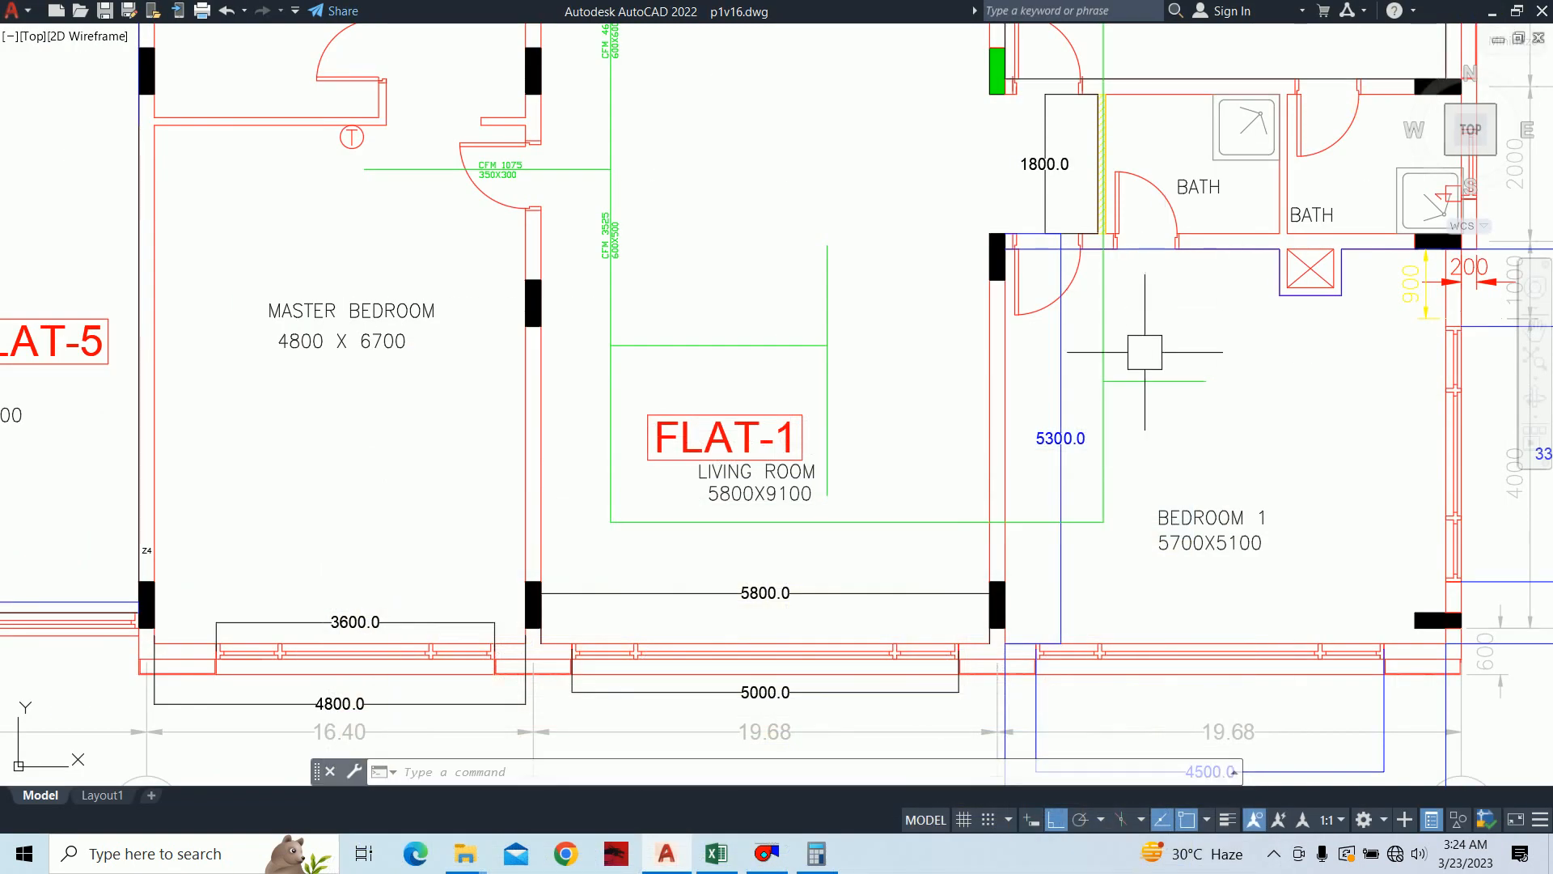
# Step: Copy the CFM 1075 350X300 label from the master bedroom branch onto the horizontal living room branch duct
pyautogui.moveTo(715, 365); pyautogui.dragTo(766, 406, button='middle')
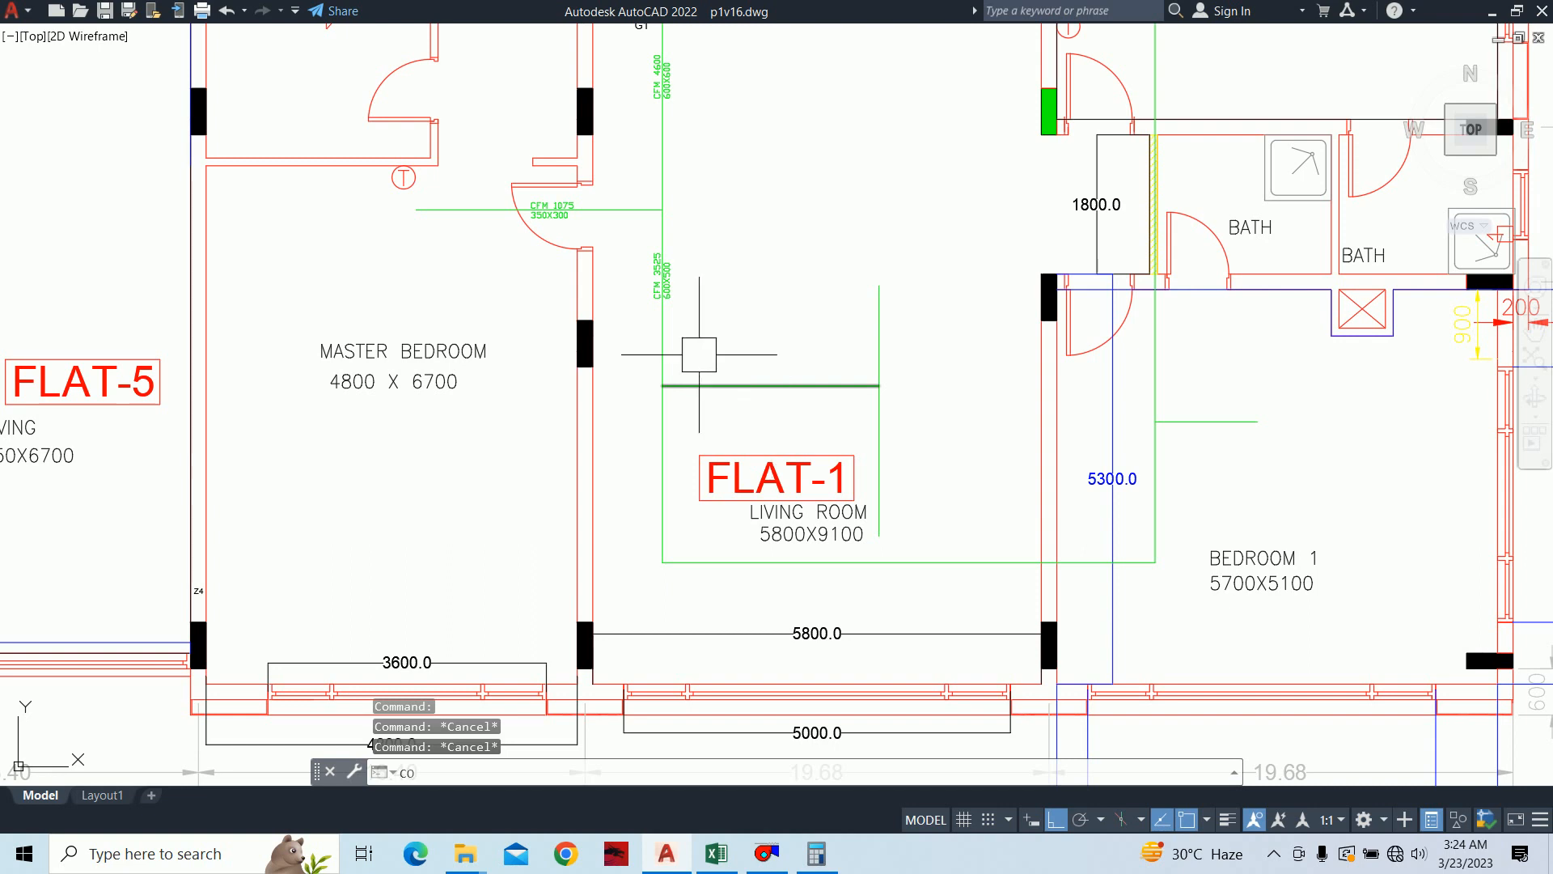
pyautogui.write('co')
pyautogui.press('Return')
pyautogui.click(569, 219)
pyautogui.press('Return')
pyautogui.scroll(5, 571, 217)
pyautogui.click(599, 198)
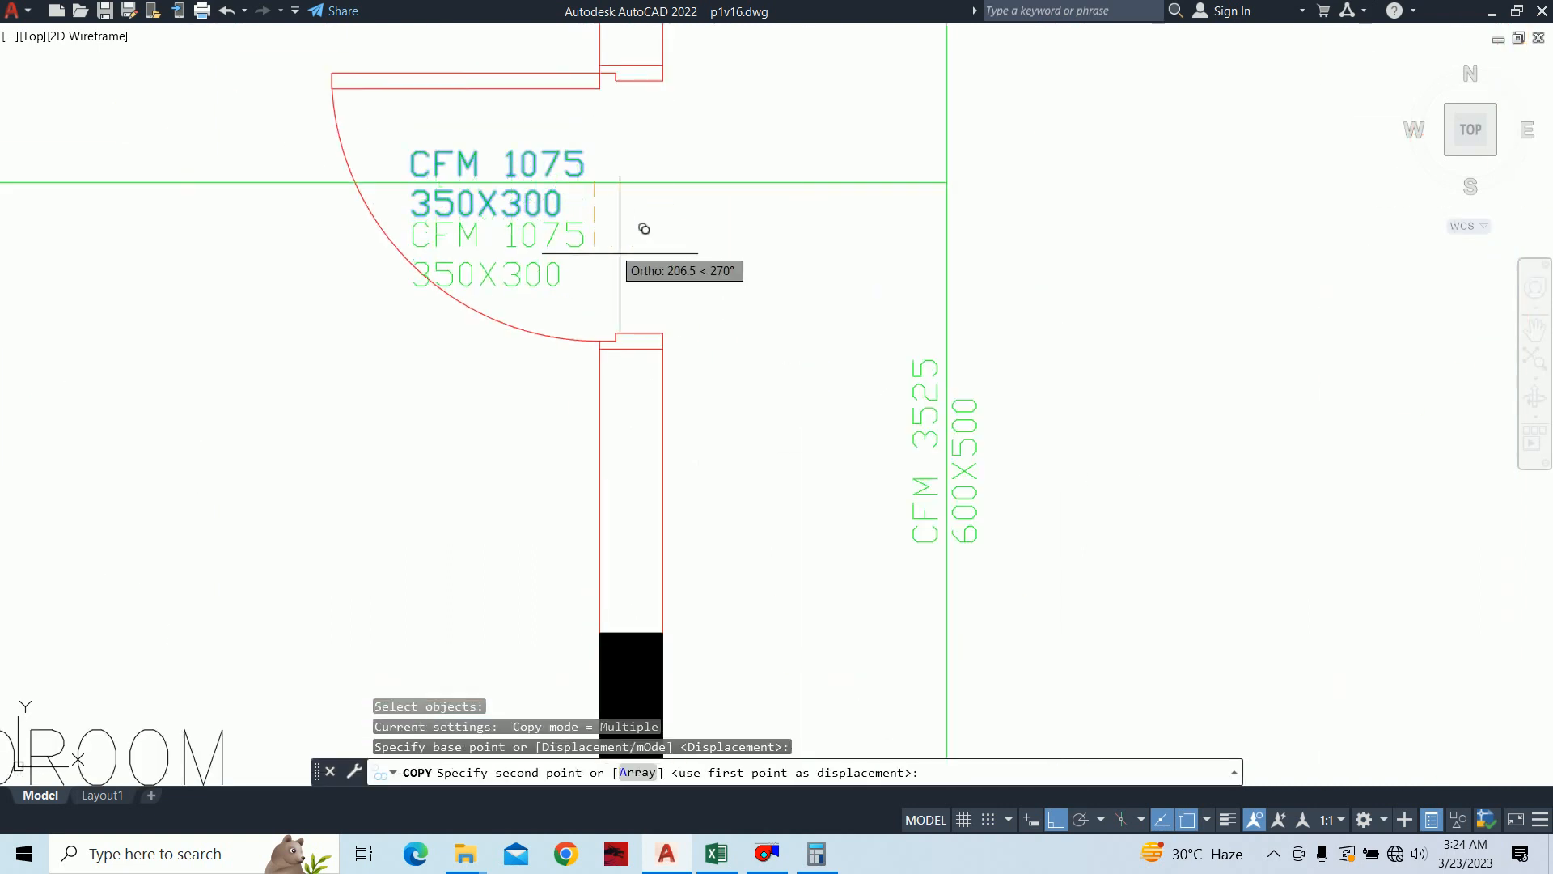
pyautogui.scroll(-6, 602, 307)
pyautogui.scroll(5, 669, 305)
pyautogui.click(667, 305)
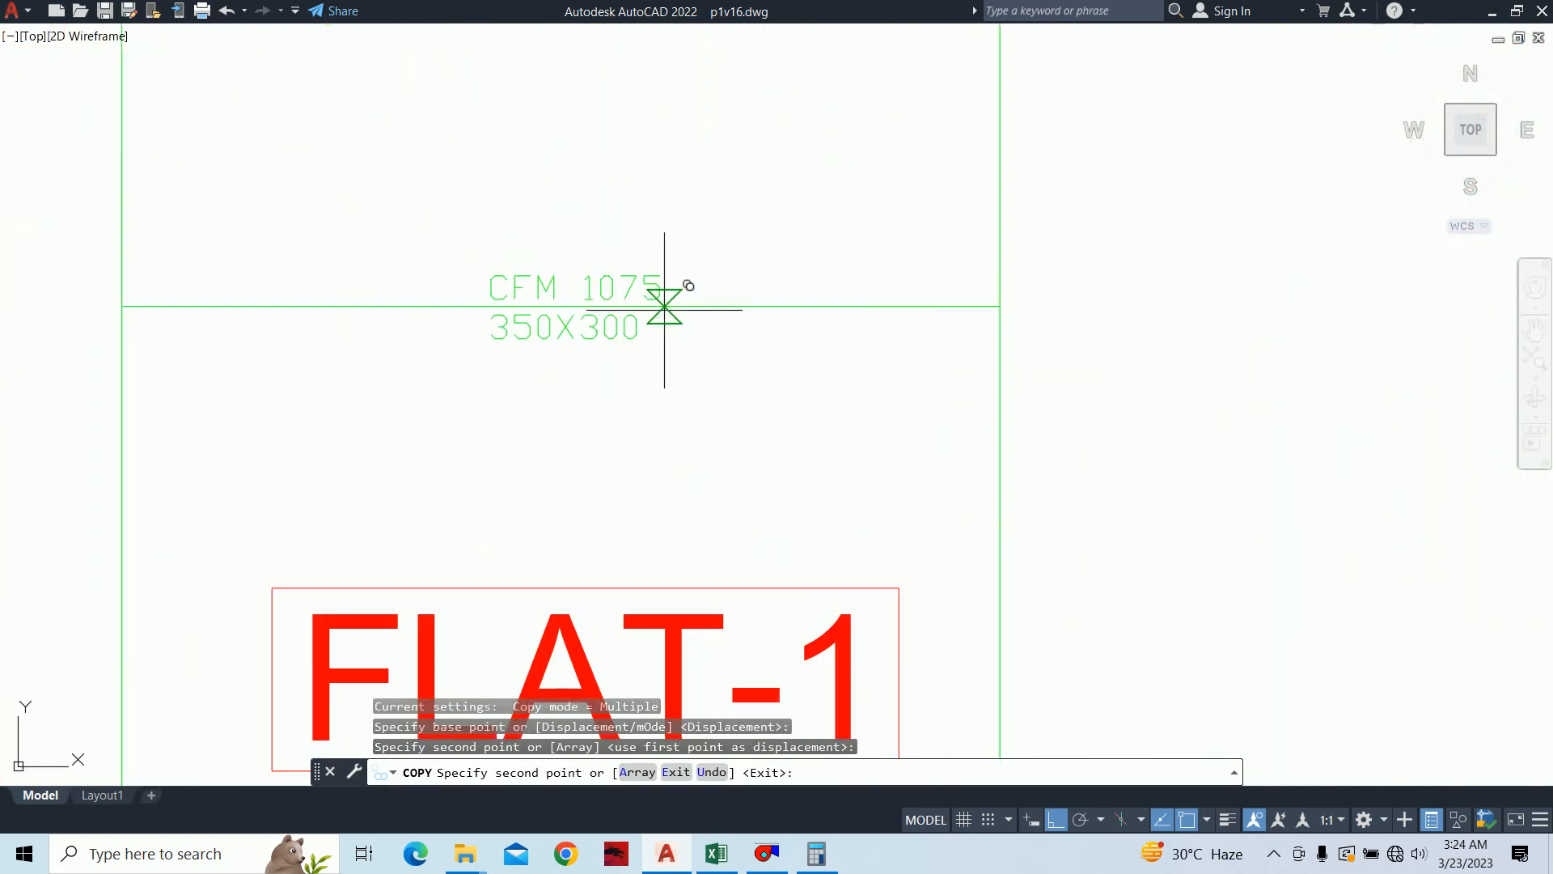
pyautogui.scroll(-3, 679, 320)
pyautogui.press('Escape')
pyautogui.press('Escape')
# Step: Change the airflow in the copied living room label to CFM 1422, rechecking the value in the Excel summary and keeping the size on its own line
pyautogui.scroll(4, 654, 331)
pyautogui.scroll(4, 653, 332)
pyautogui.scroll(-2, 718, 391)
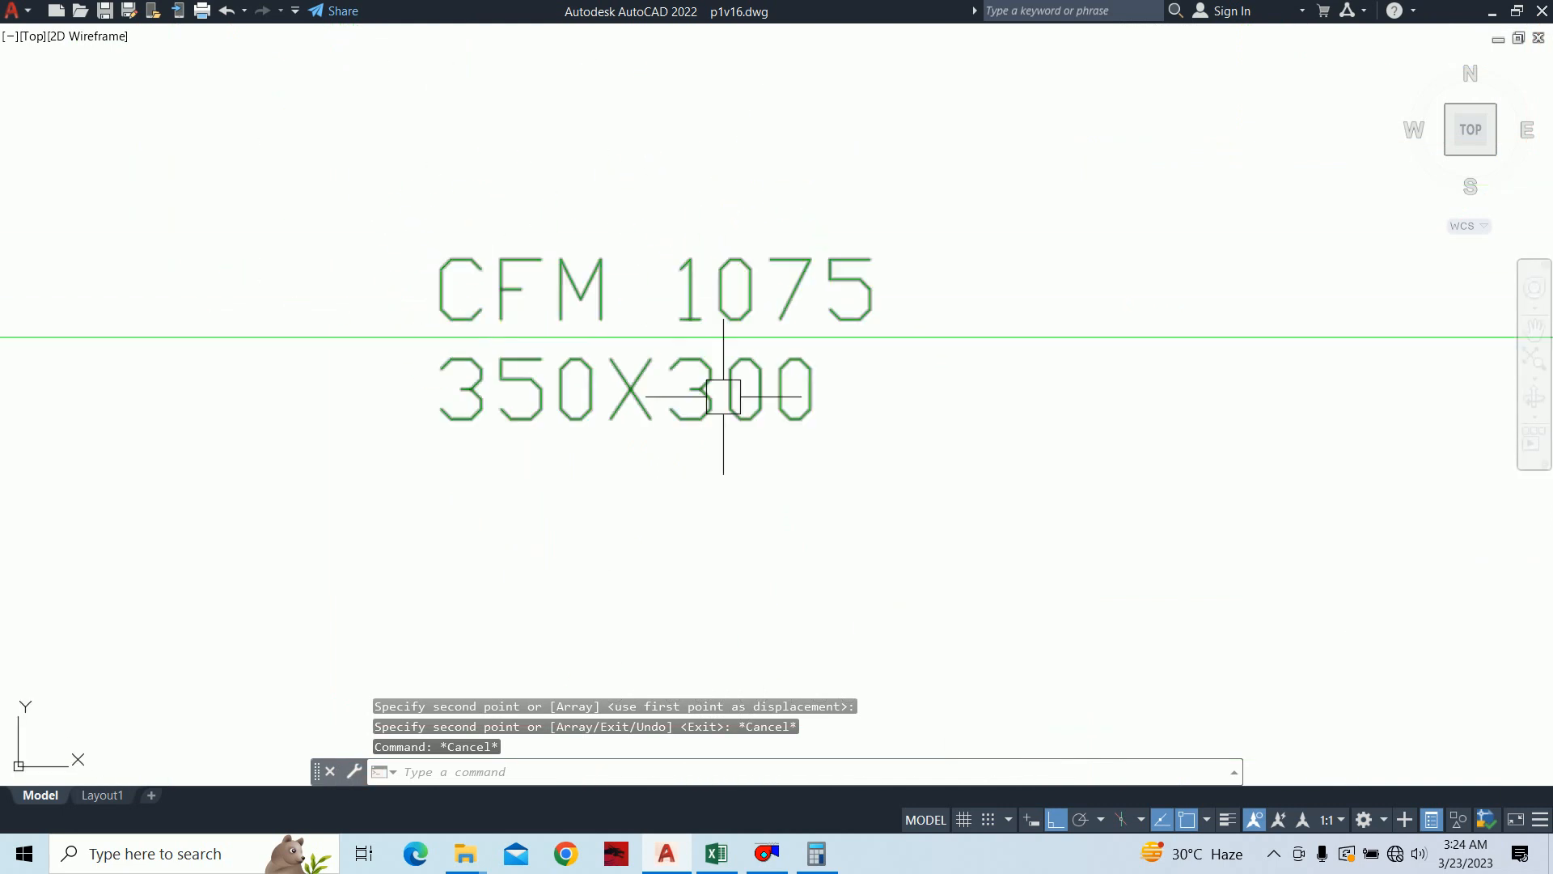
pyautogui.scroll(-6, 713, 307)
pyautogui.moveTo(713, 308); pyautogui.dragTo(790, 392, button='middle')
pyautogui.scroll(-3, 792, 391)
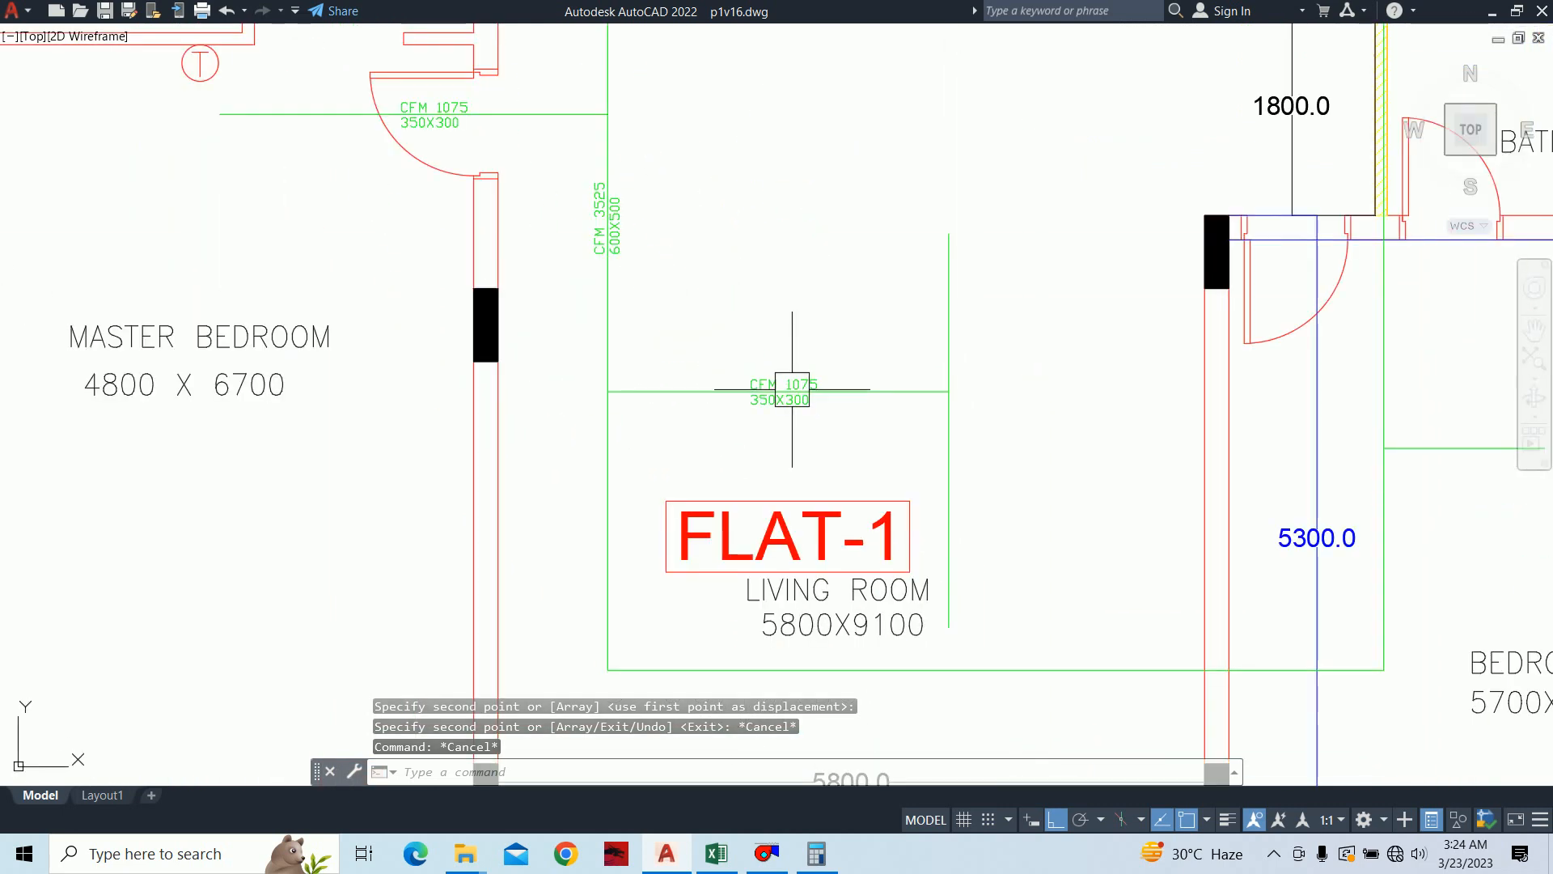
pyautogui.scroll(4, 805, 366)
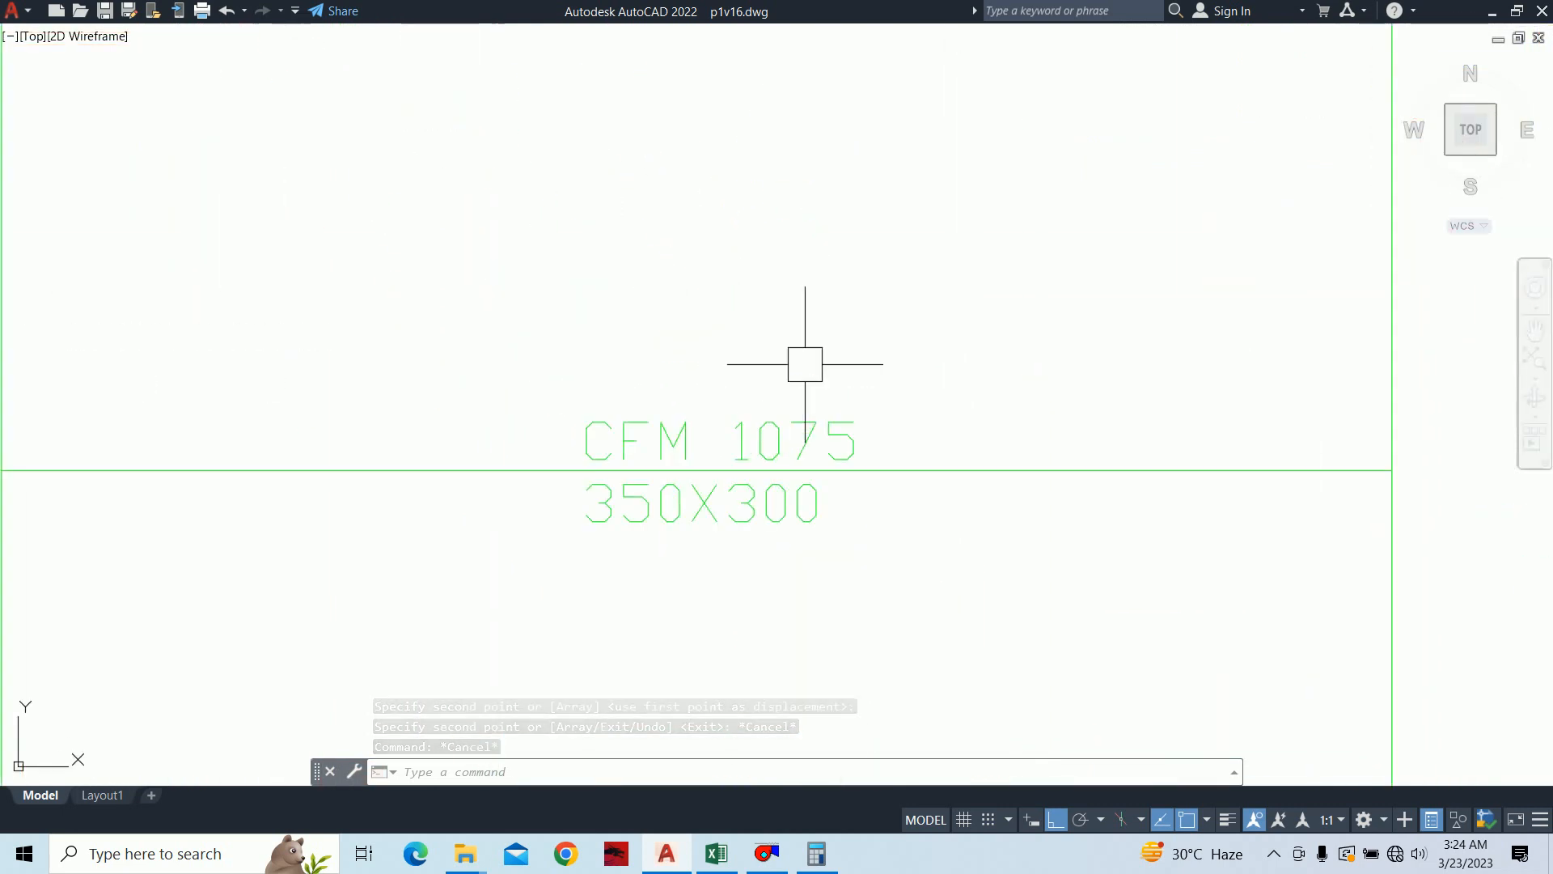
pyautogui.moveTo(807, 406); pyautogui.dragTo(810, 266, button='middle')
pyautogui.doubleClick(803, 328)
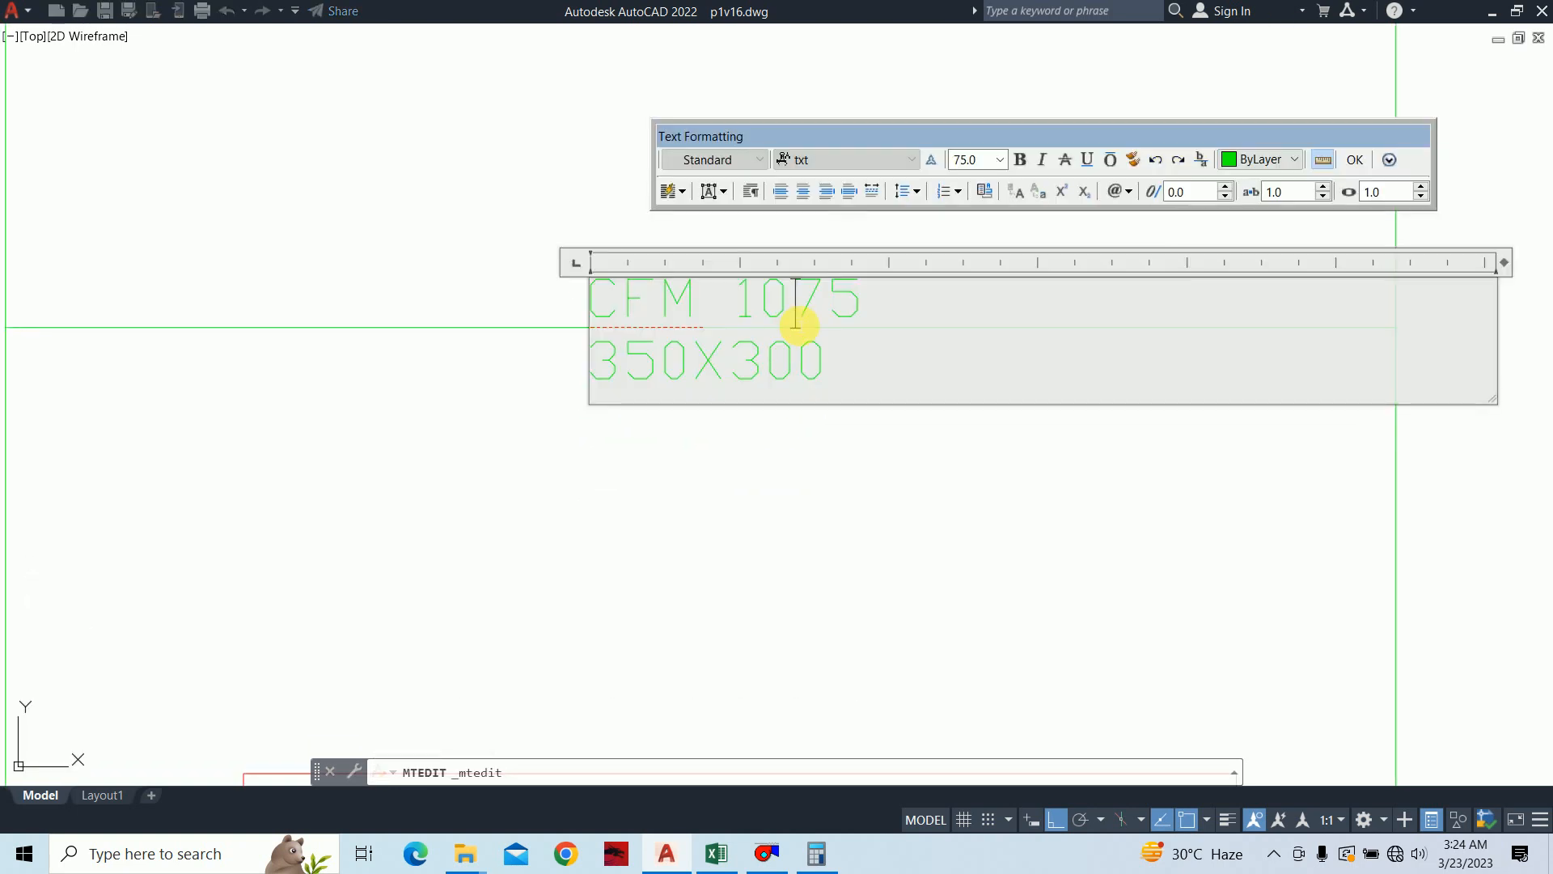
pyautogui.click(716, 854)
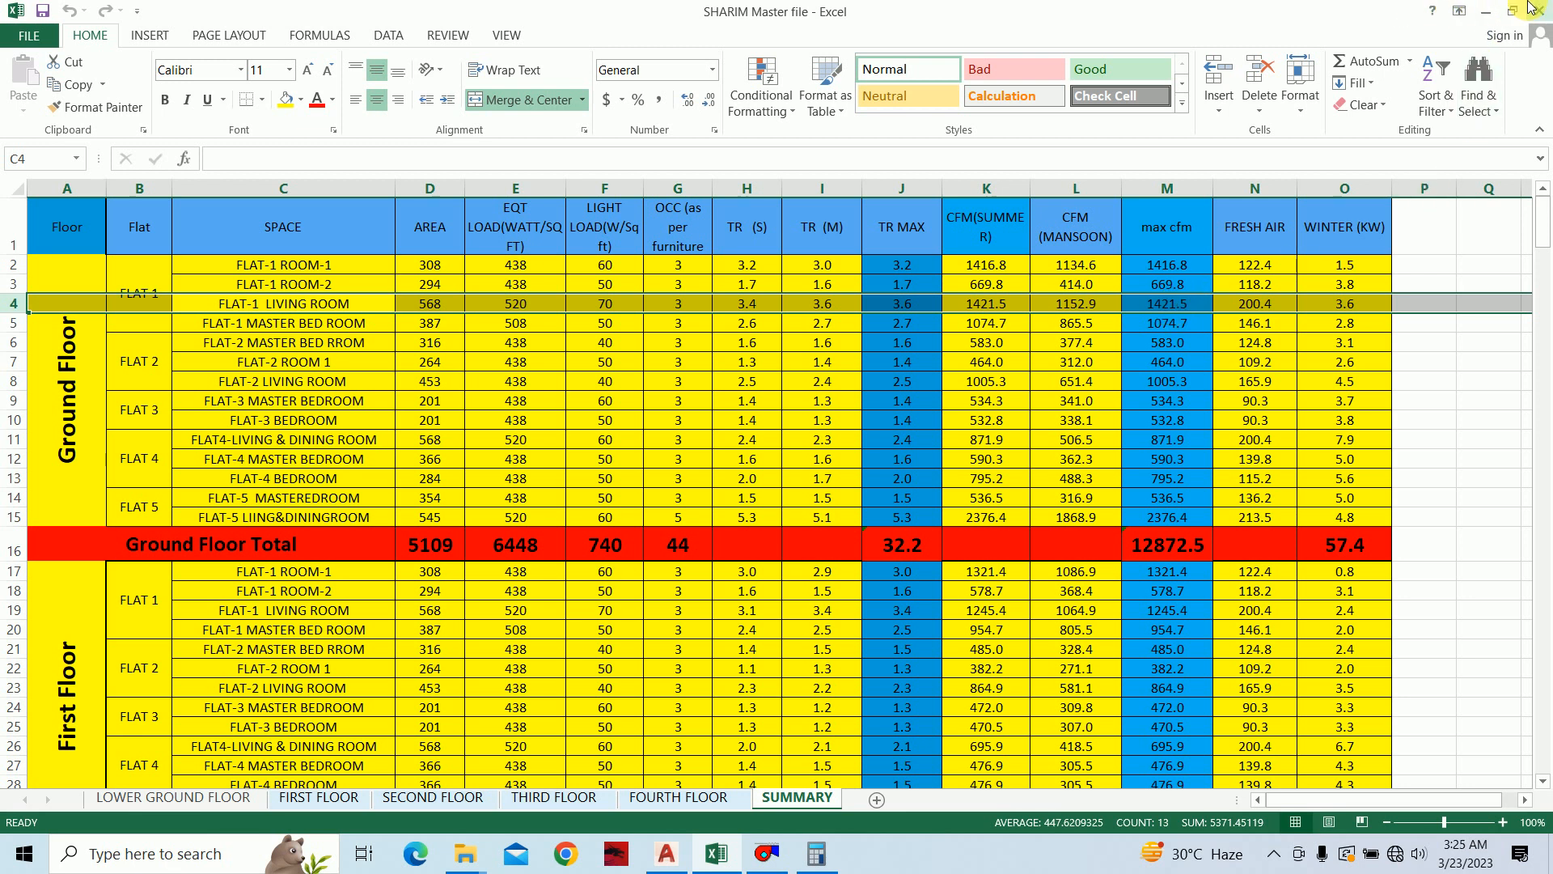
pyautogui.click(1485, 11)
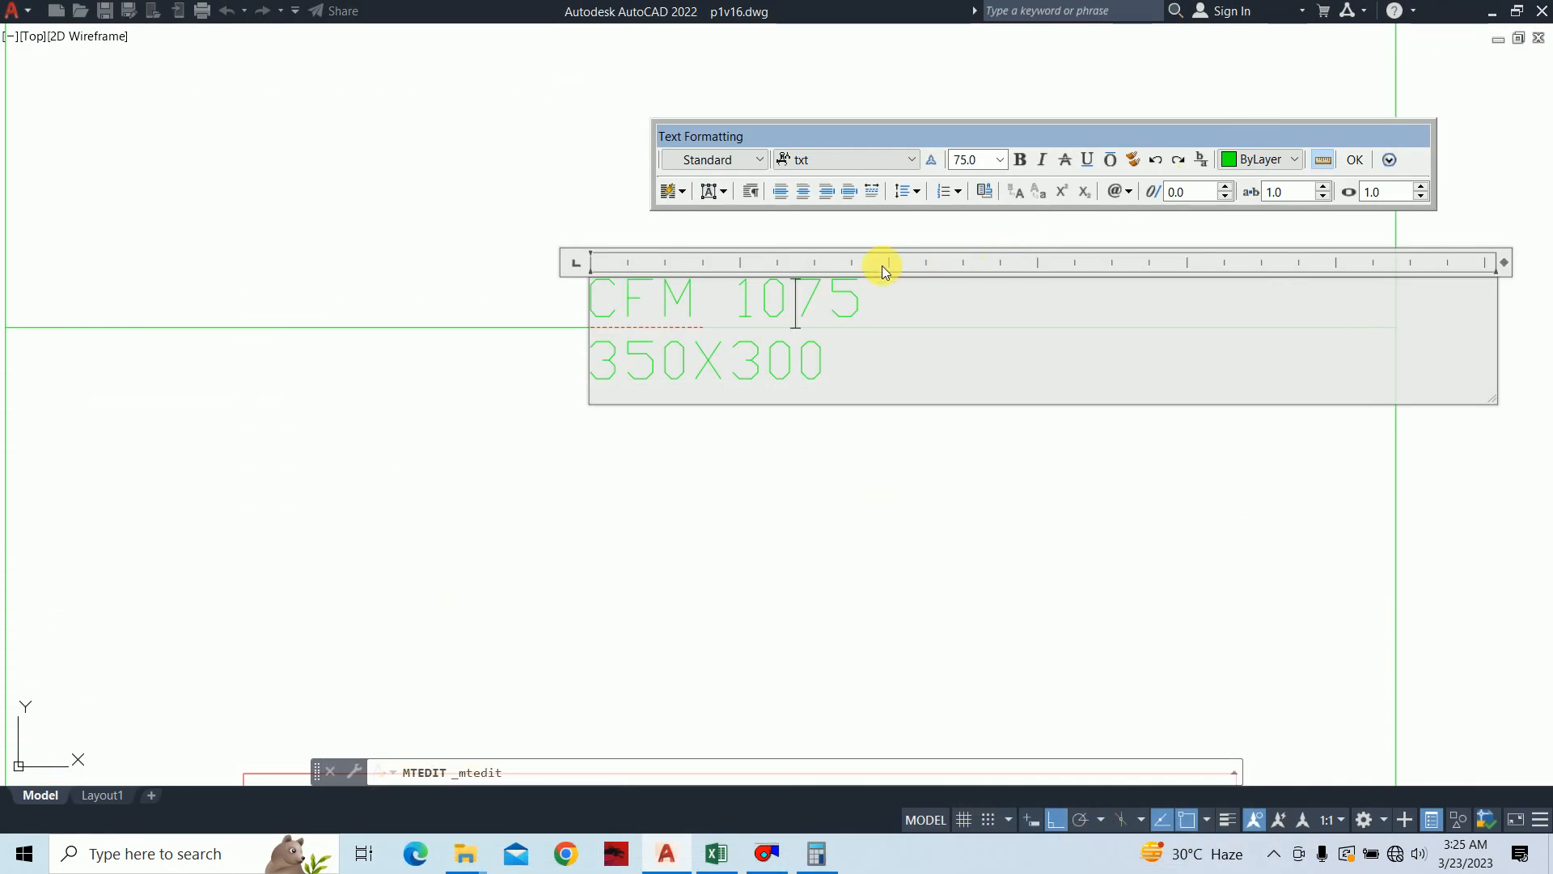
pyautogui.moveTo(766, 301); pyautogui.dragTo(959, 306)
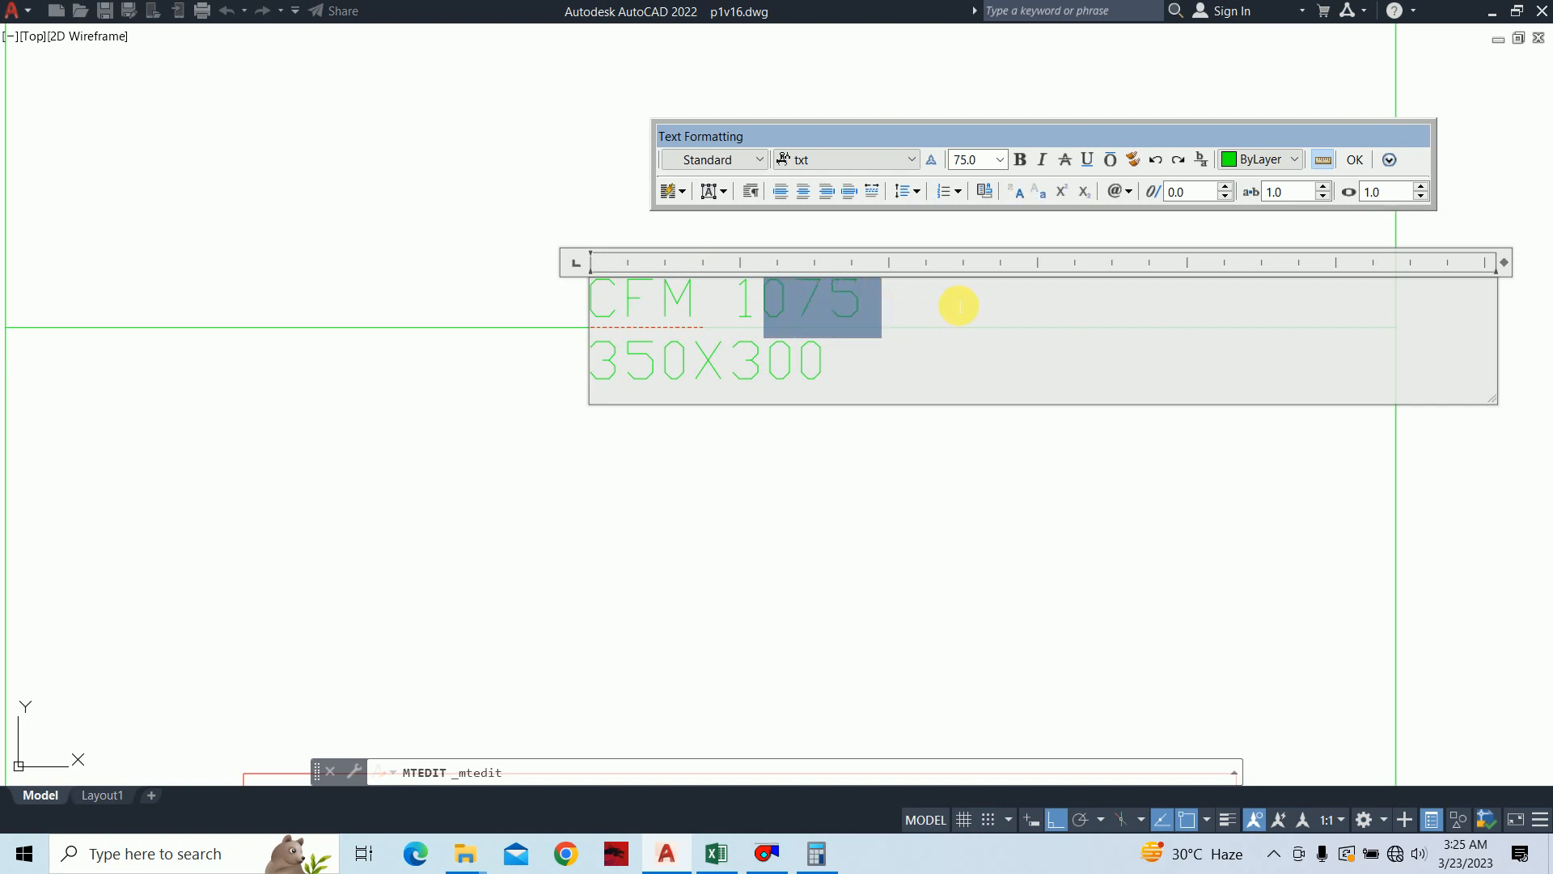
pyautogui.write('4')
pyautogui.press('Delete')
pyautogui.write('22350X300')
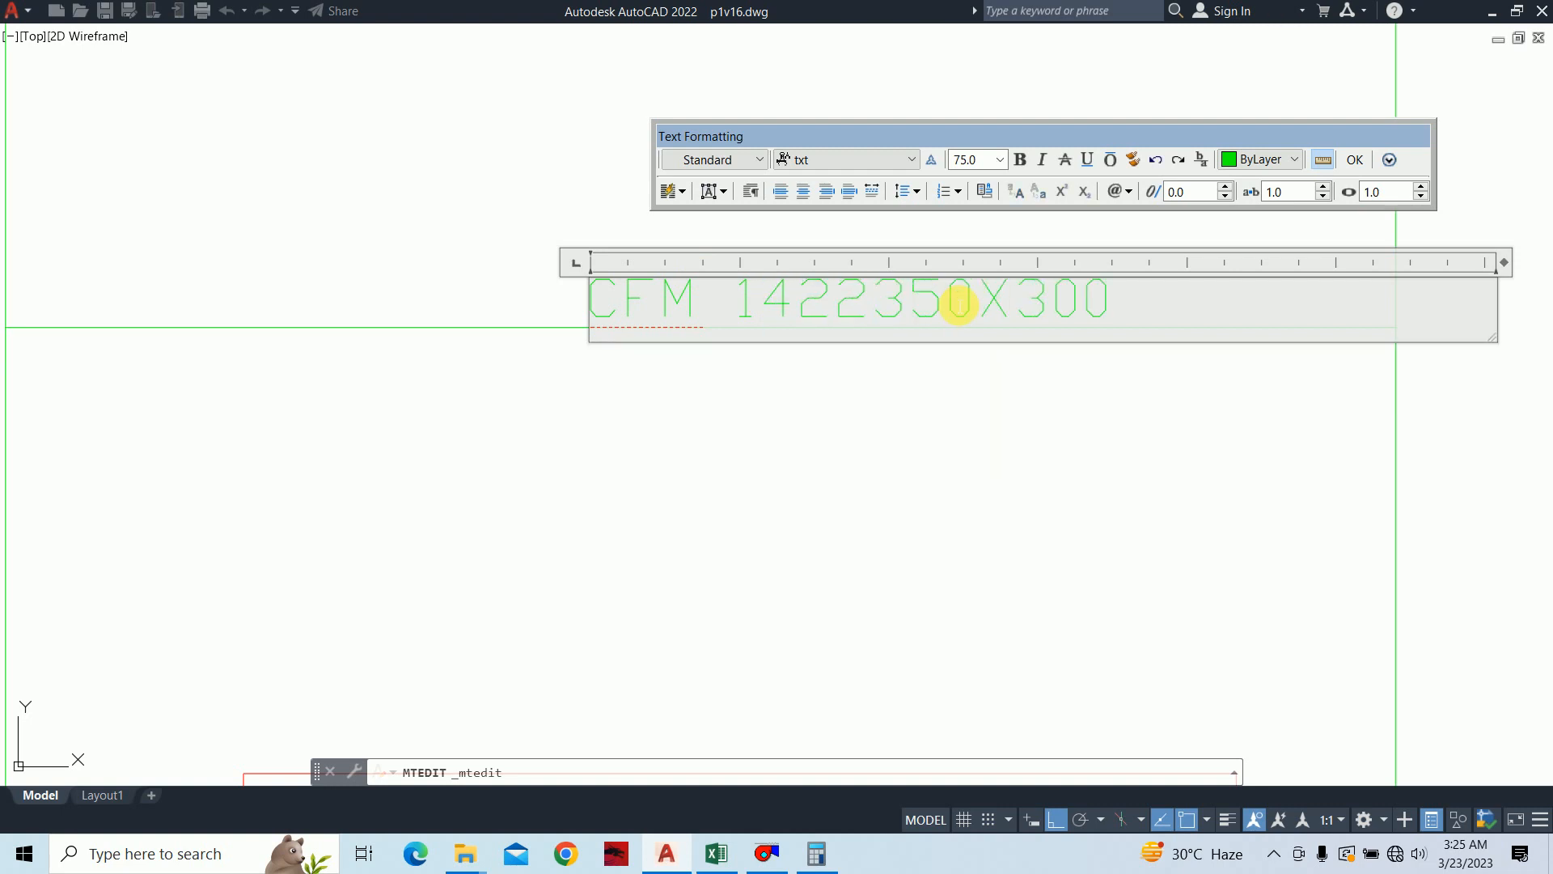
pyautogui.press('Return')
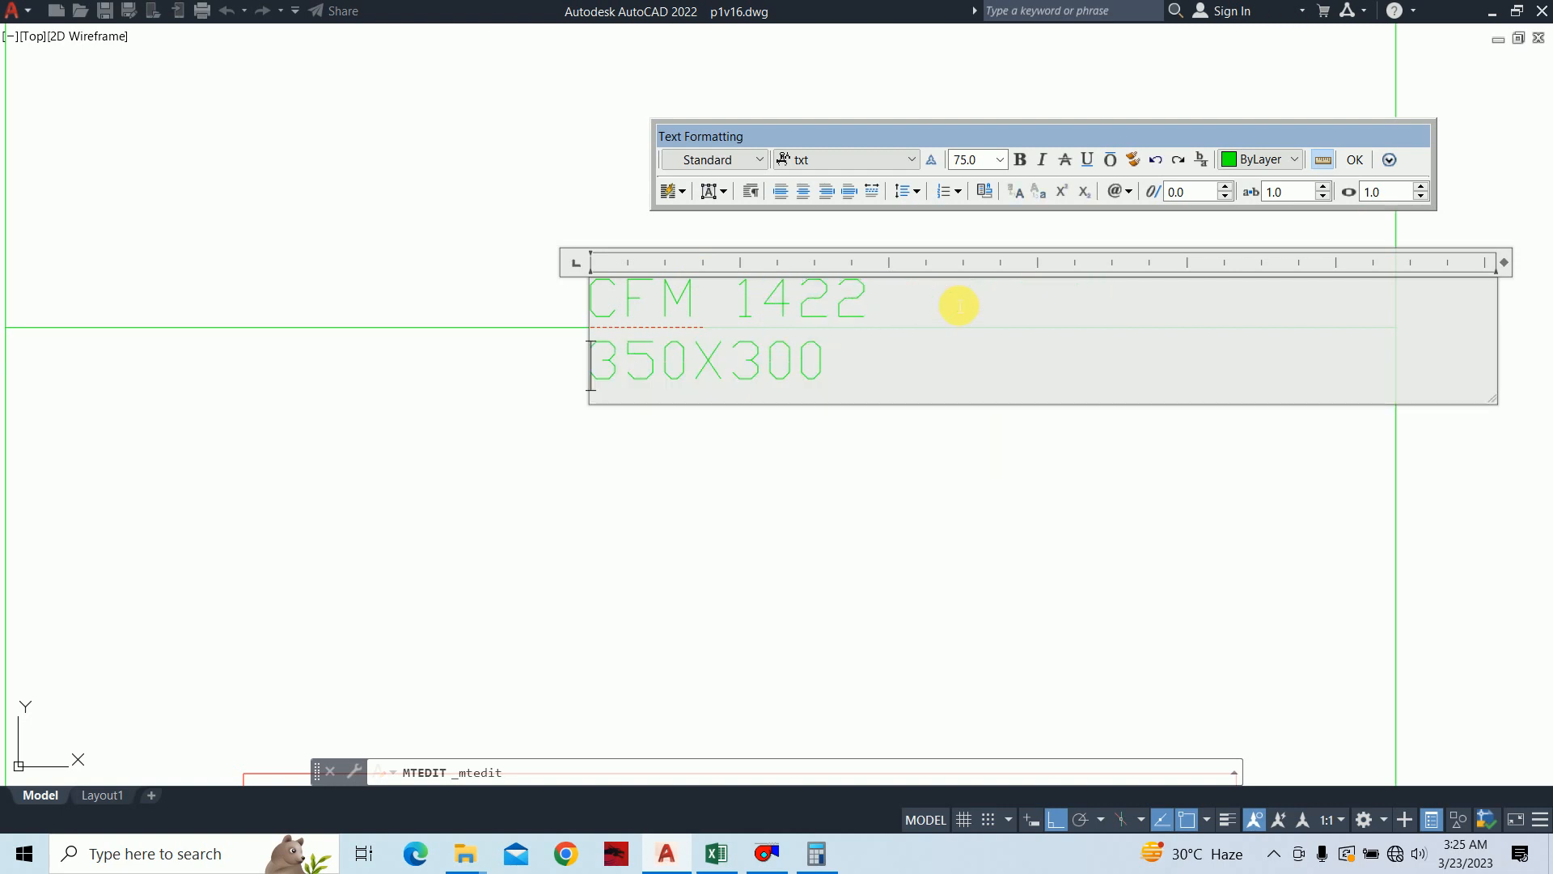
# Step: Size the living room duct in DuctSizer with a flow rate of 1422 cfm and a 12 in first side, then return to the drawing
pyautogui.click(766, 853)
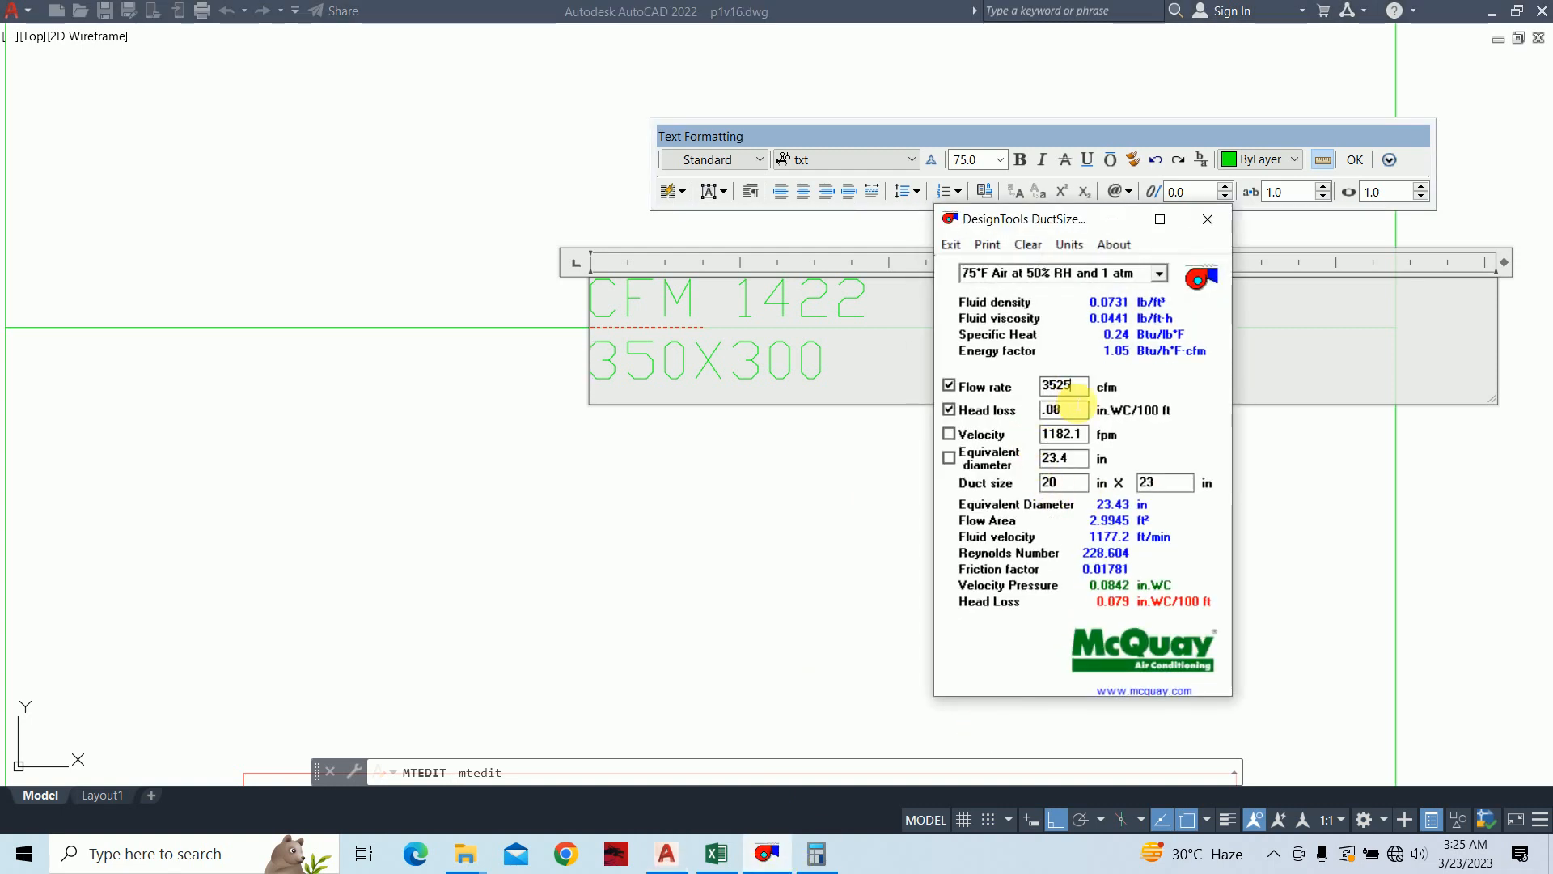
pyautogui.moveTo(1077, 390); pyautogui.dragTo(993, 395)
pyautogui.write('1422')
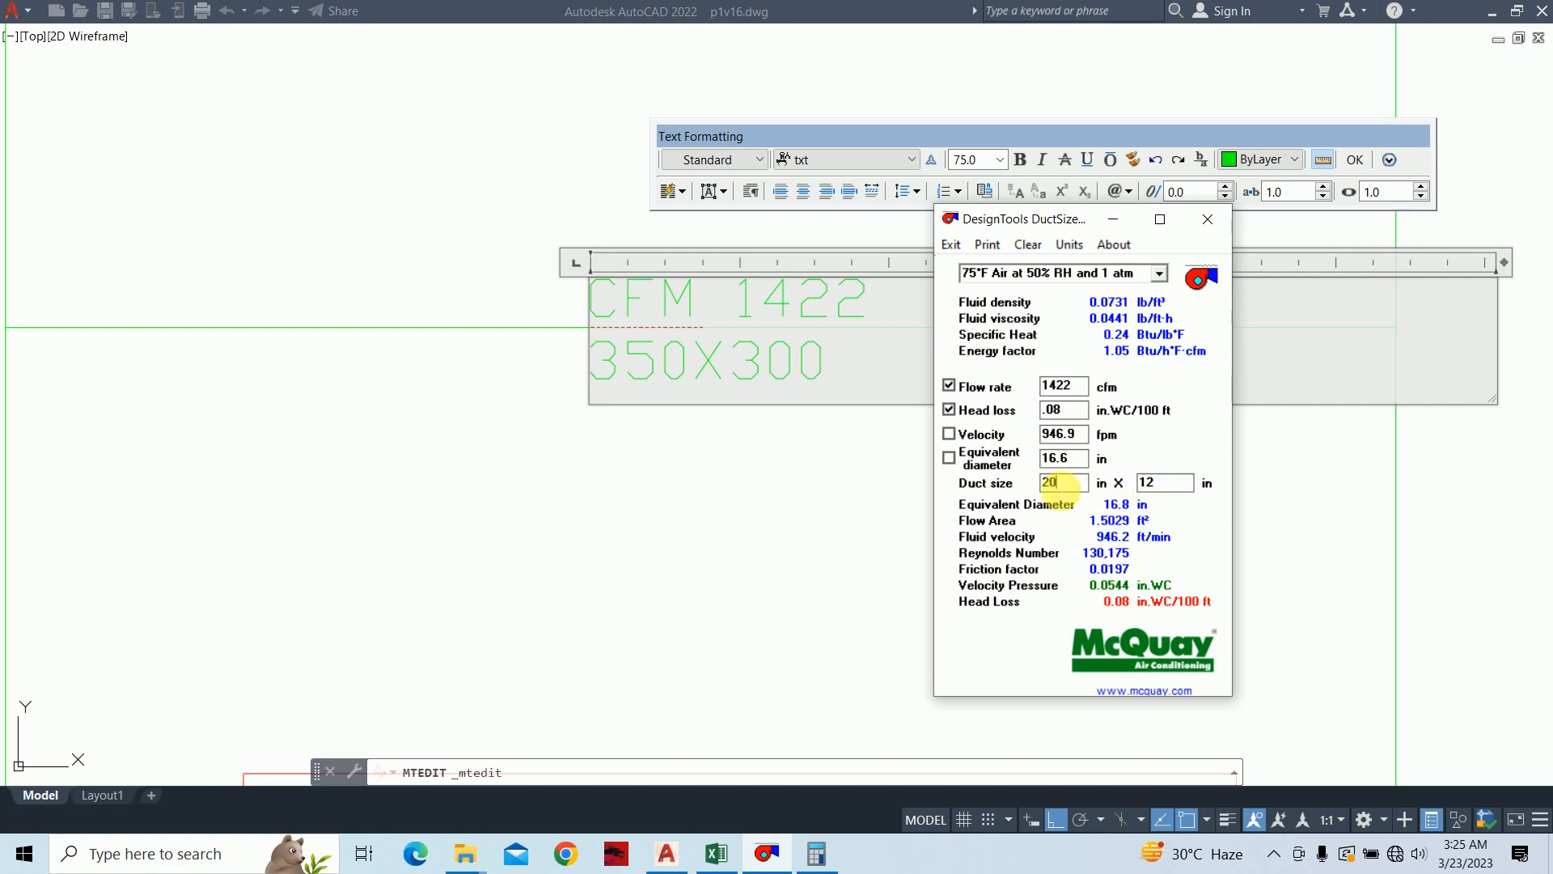
pyautogui.moveTo(1079, 482); pyautogui.dragTo(959, 484)
pyautogui.write('12')
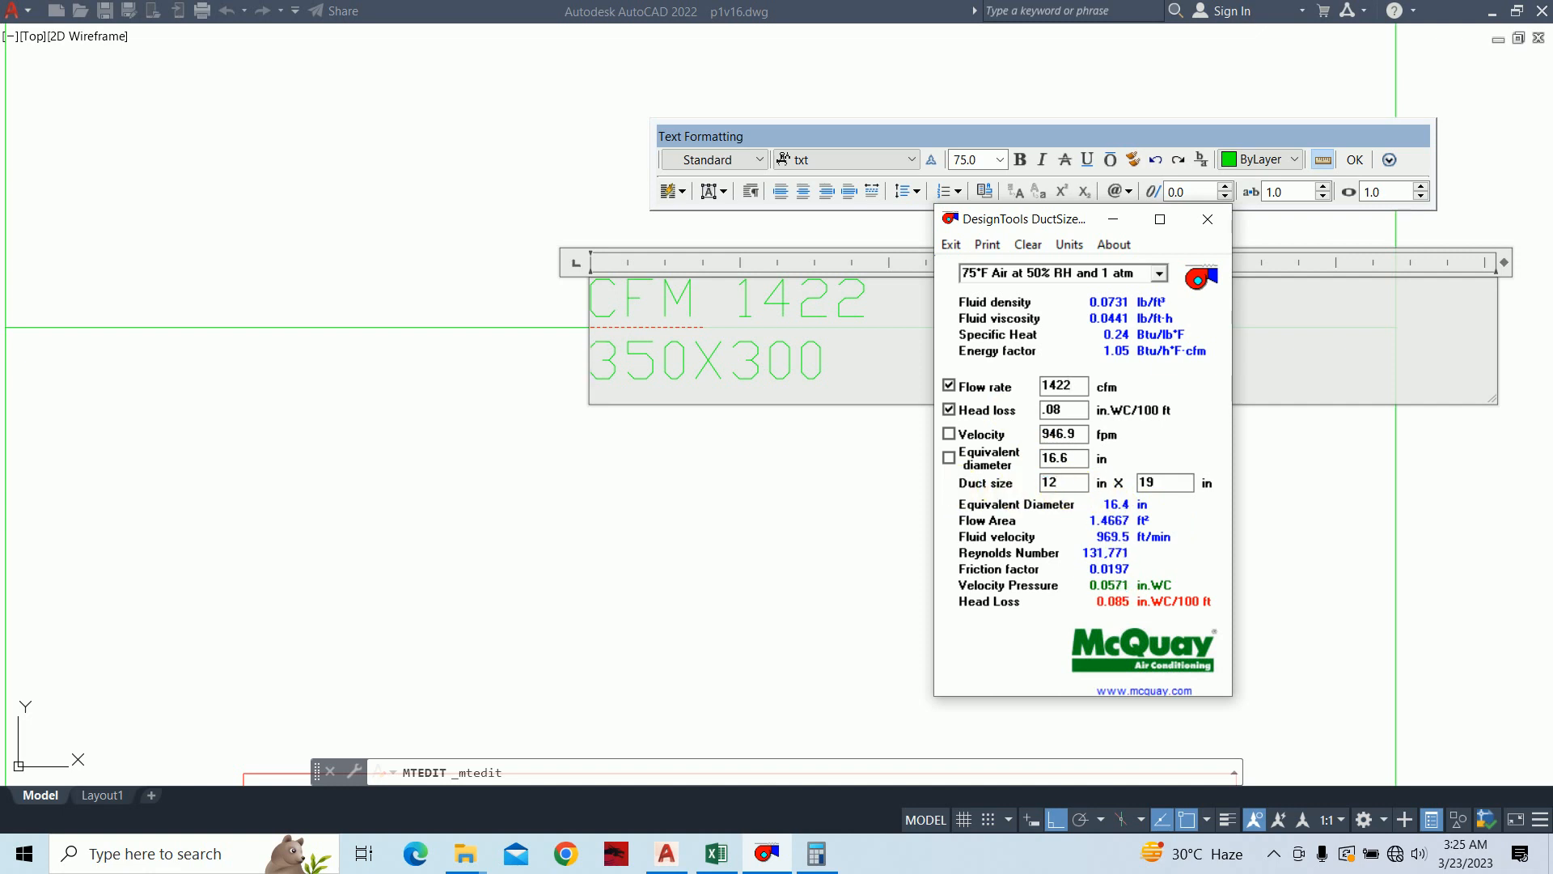
pyautogui.click(1141, 521)
pyautogui.click(1120, 191)
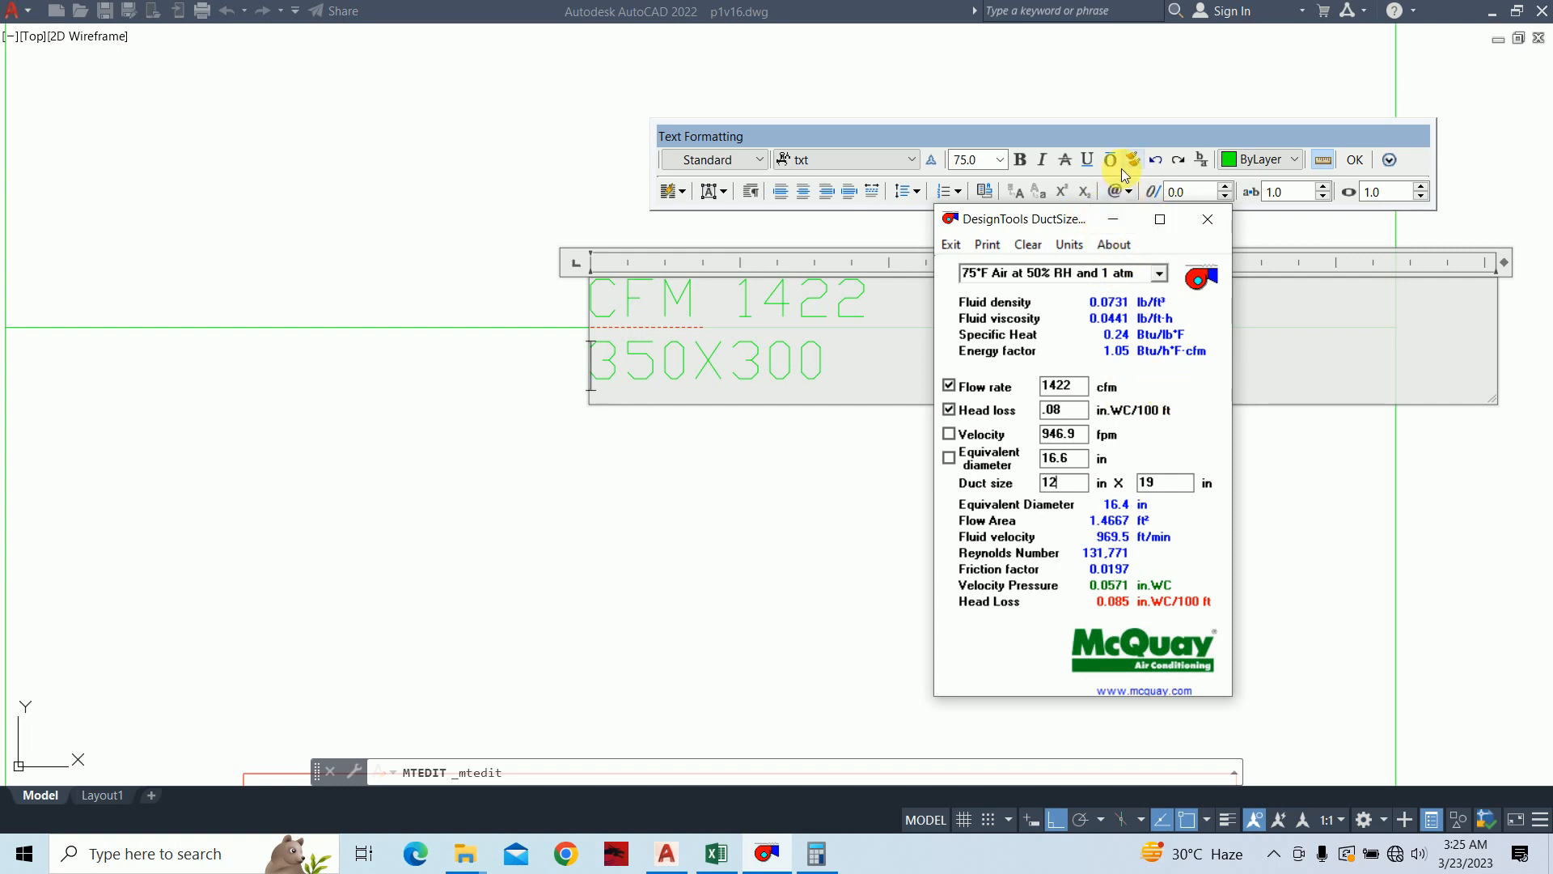
pyautogui.click(1119, 217)
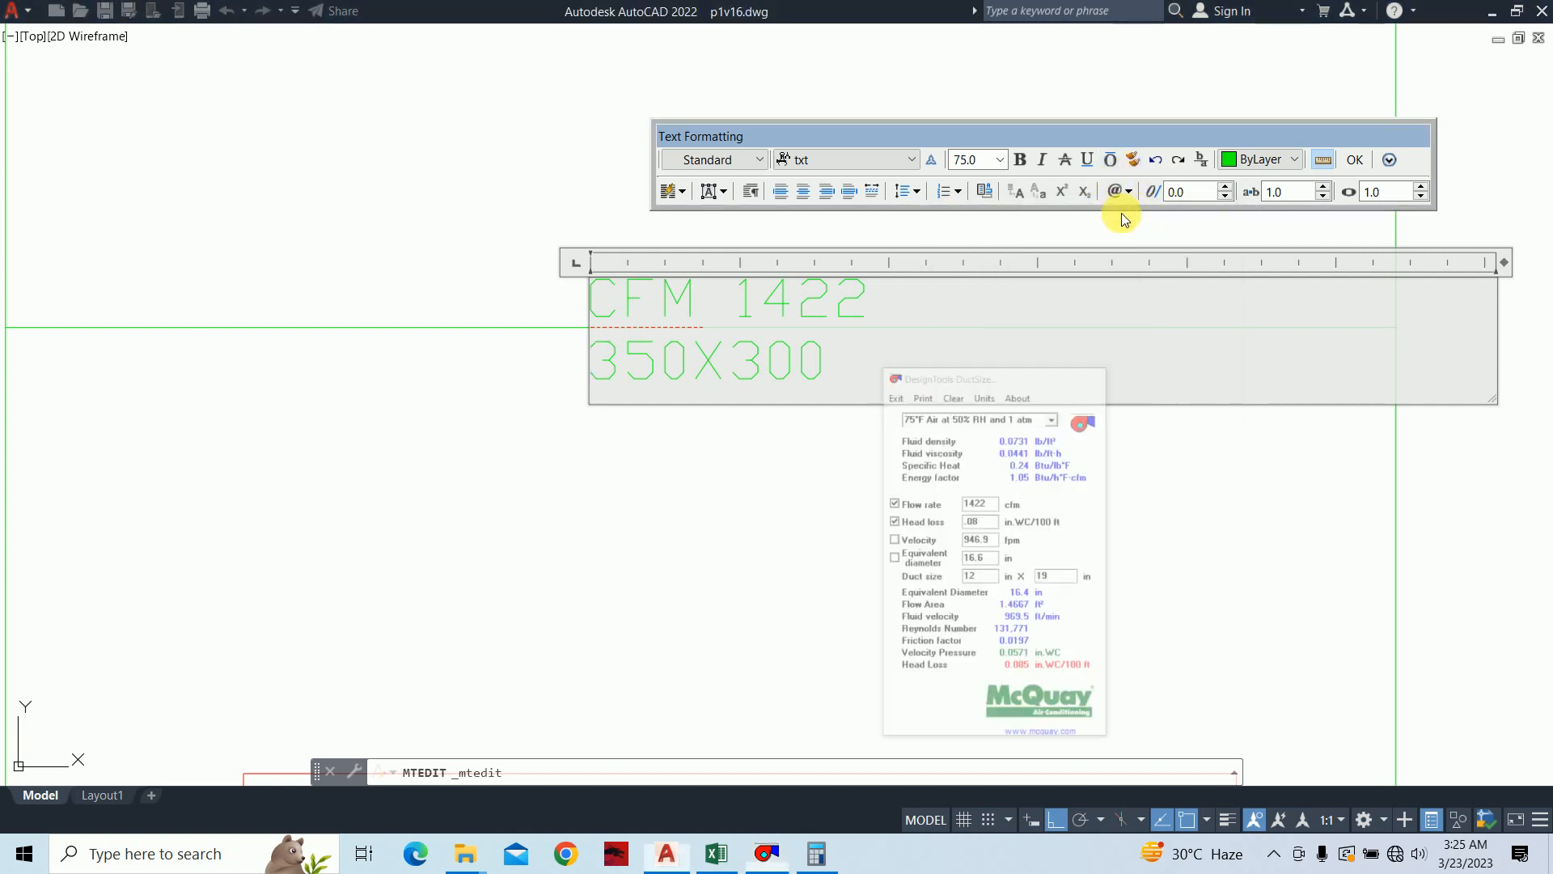
# Step: Replace the first dimension of the duct size in the CFM 1422 label with 600
pyautogui.moveTo(965, 352); pyautogui.dragTo(1168, 366, button='middle')
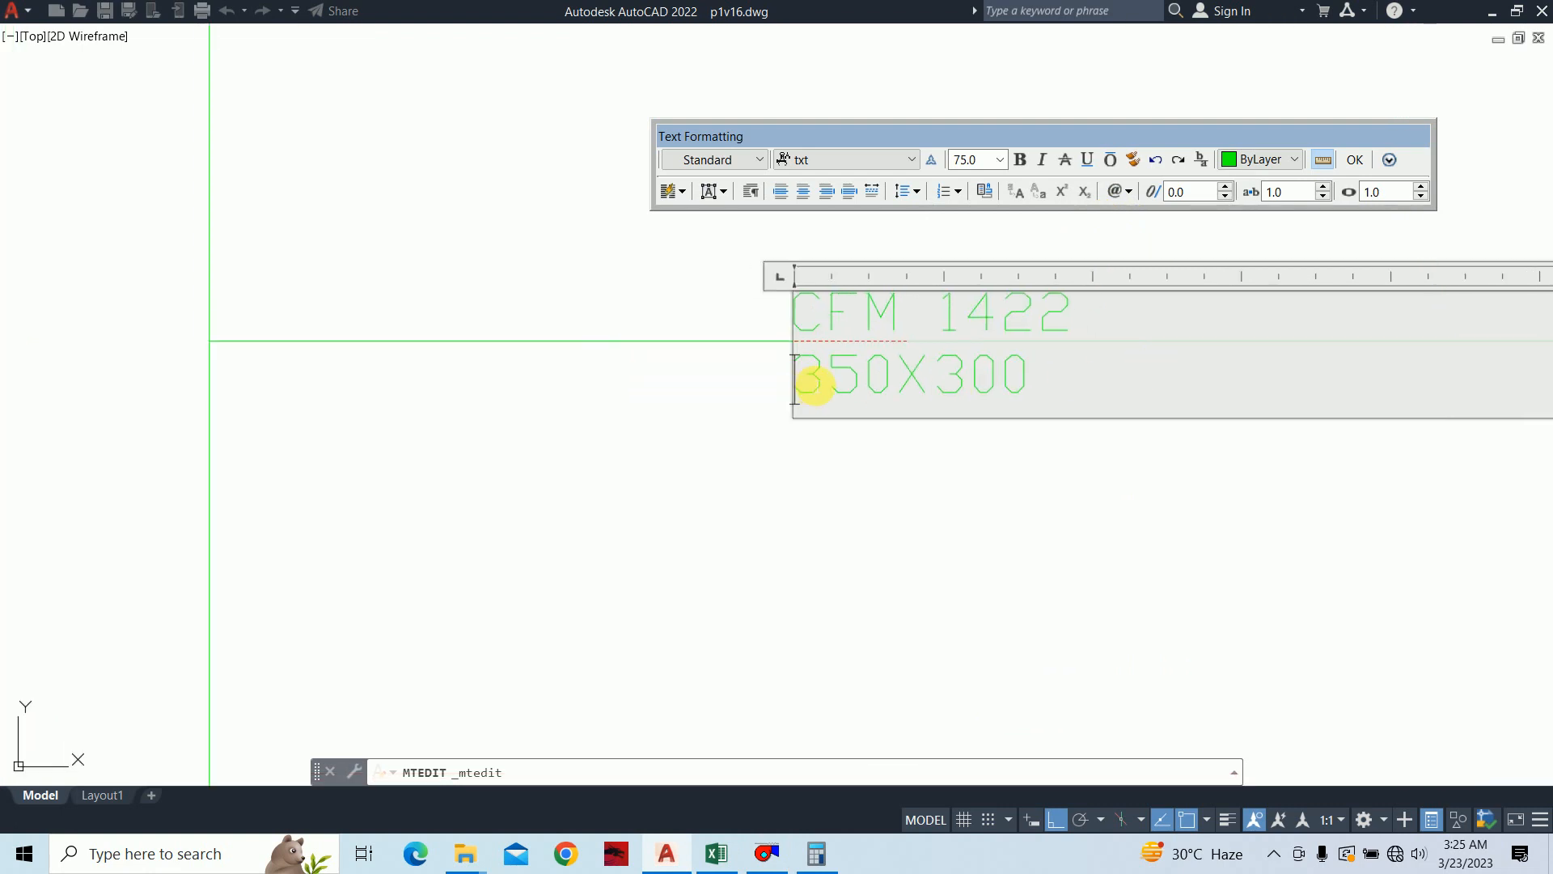
pyautogui.doubleClick(815, 384)
pyautogui.moveTo(833, 380); pyautogui.dragTo(701, 373)
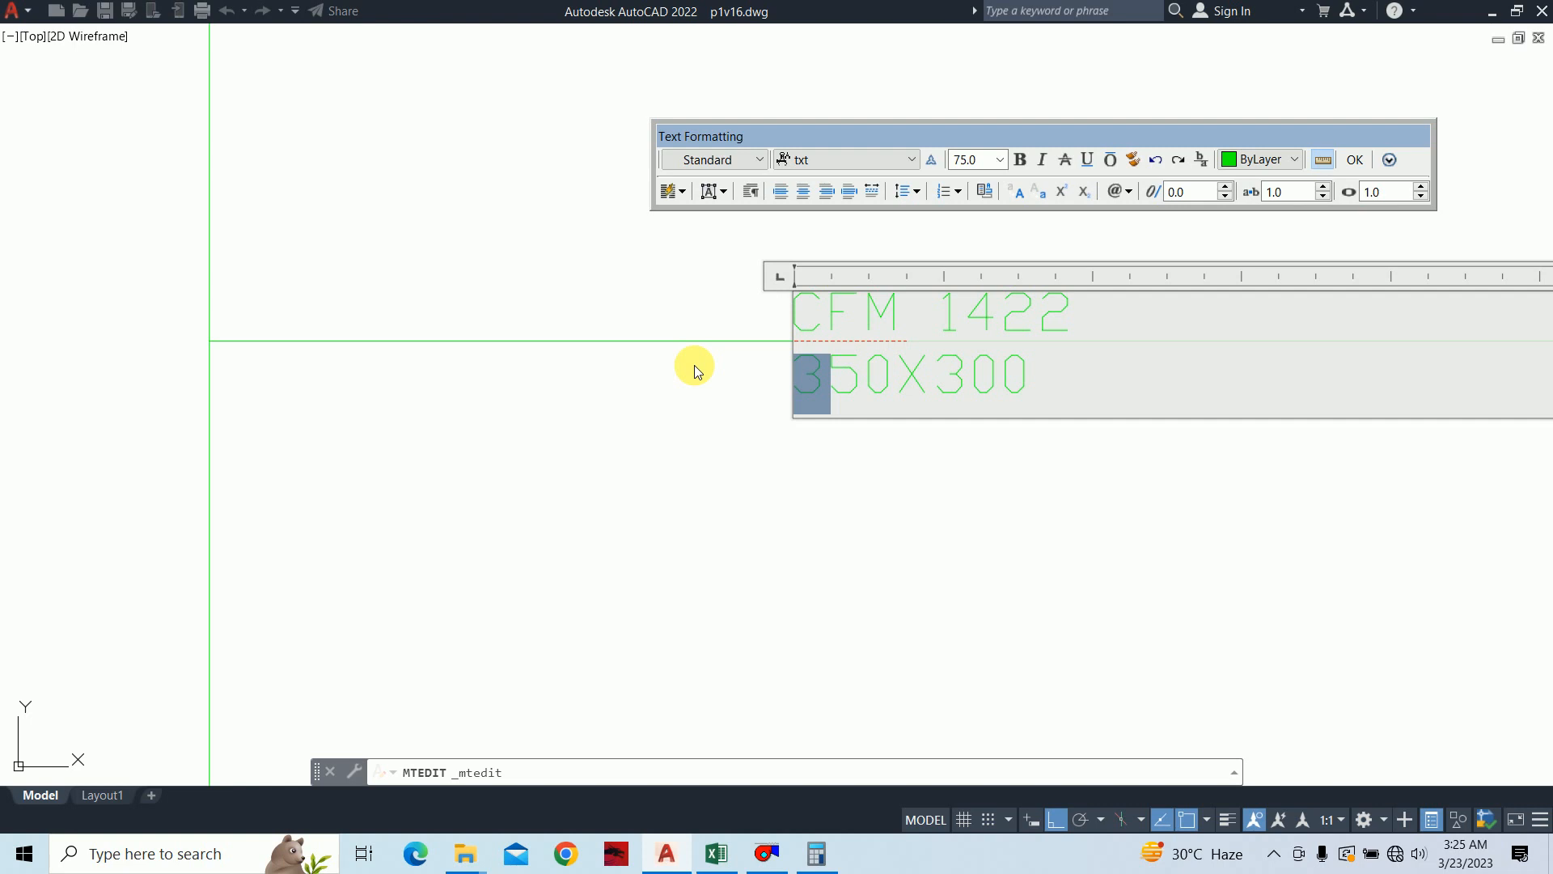
pyautogui.press('BackSpace')
pyautogui.write('2')
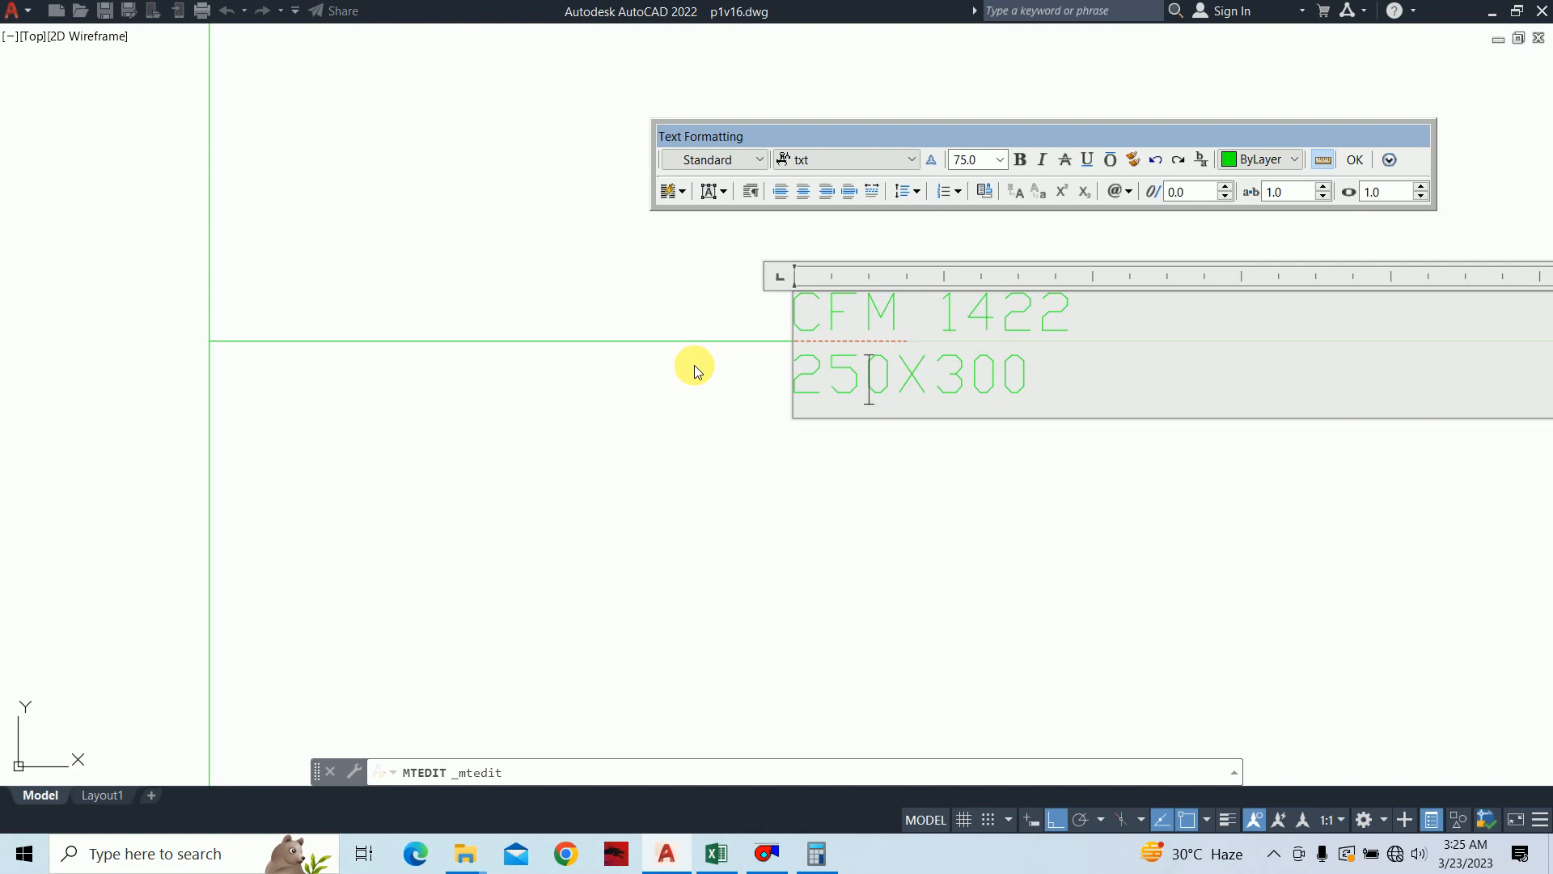
pyautogui.press('BackSpace')
pyautogui.press('BackSpace')
pyautogui.press('BackSpace')
pyautogui.press('Return')
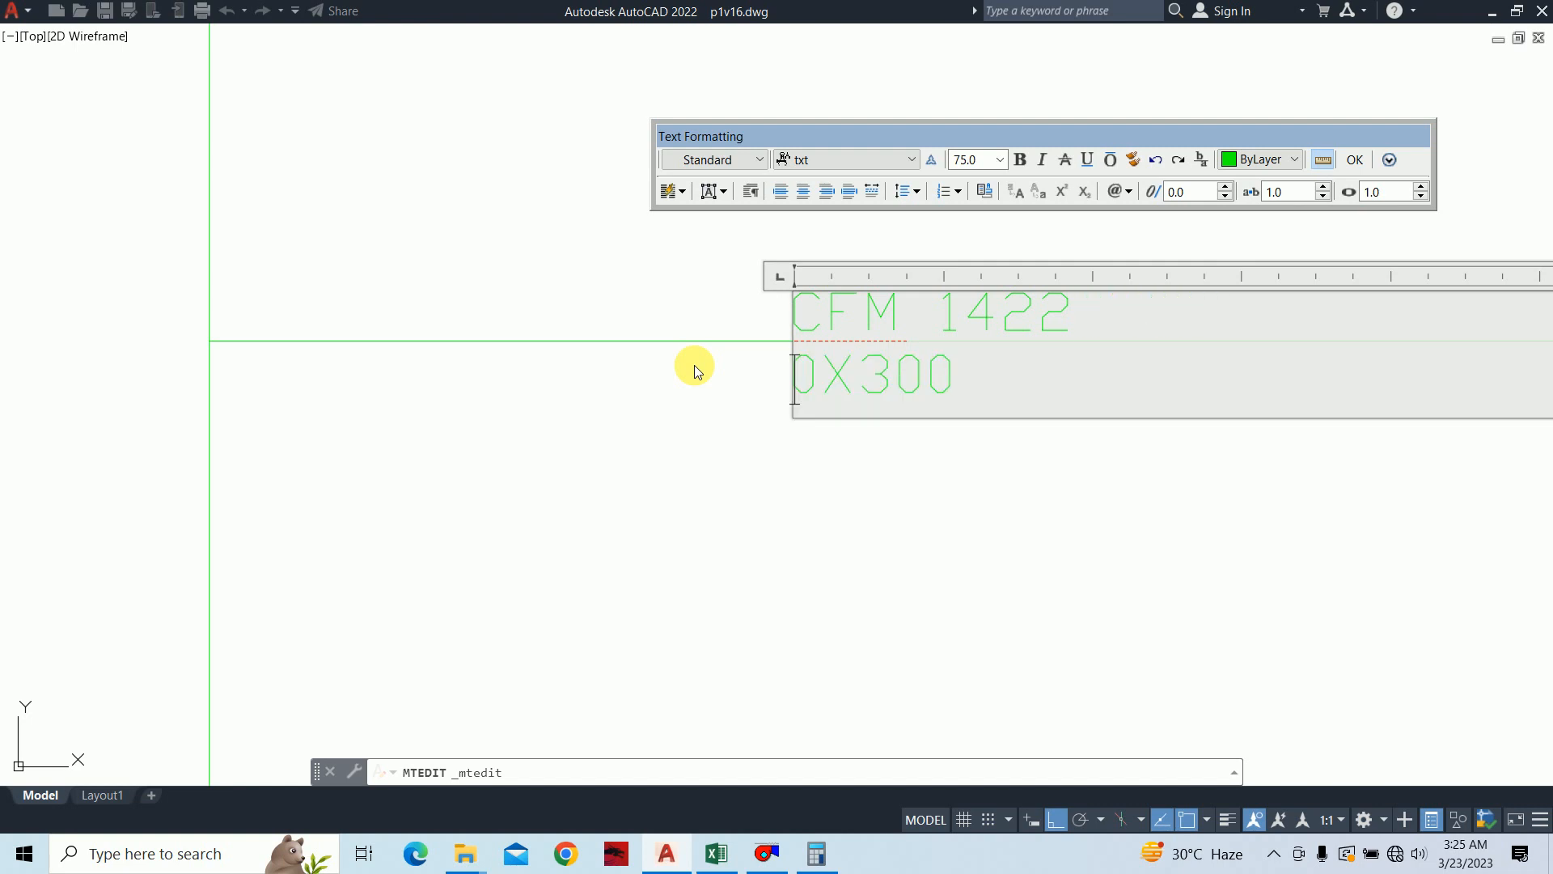
pyautogui.write('600')
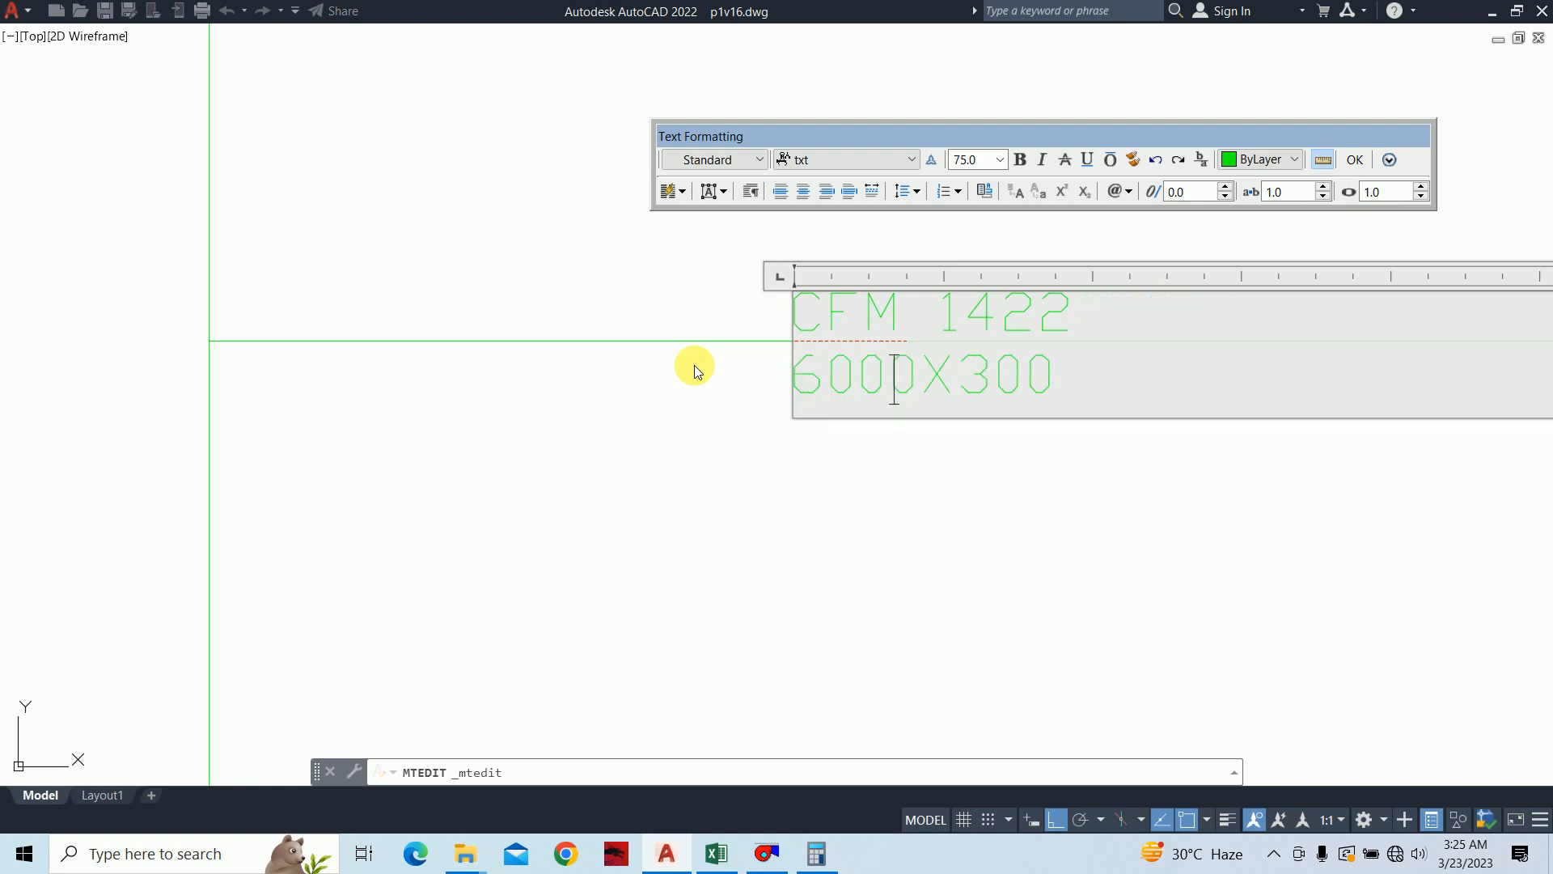
pyautogui.press('Right')
pyautogui.press('Right')
pyautogui.press('Right')
pyautogui.press('Left')
pyautogui.press('BackSpace')
pyautogui.press('Right')
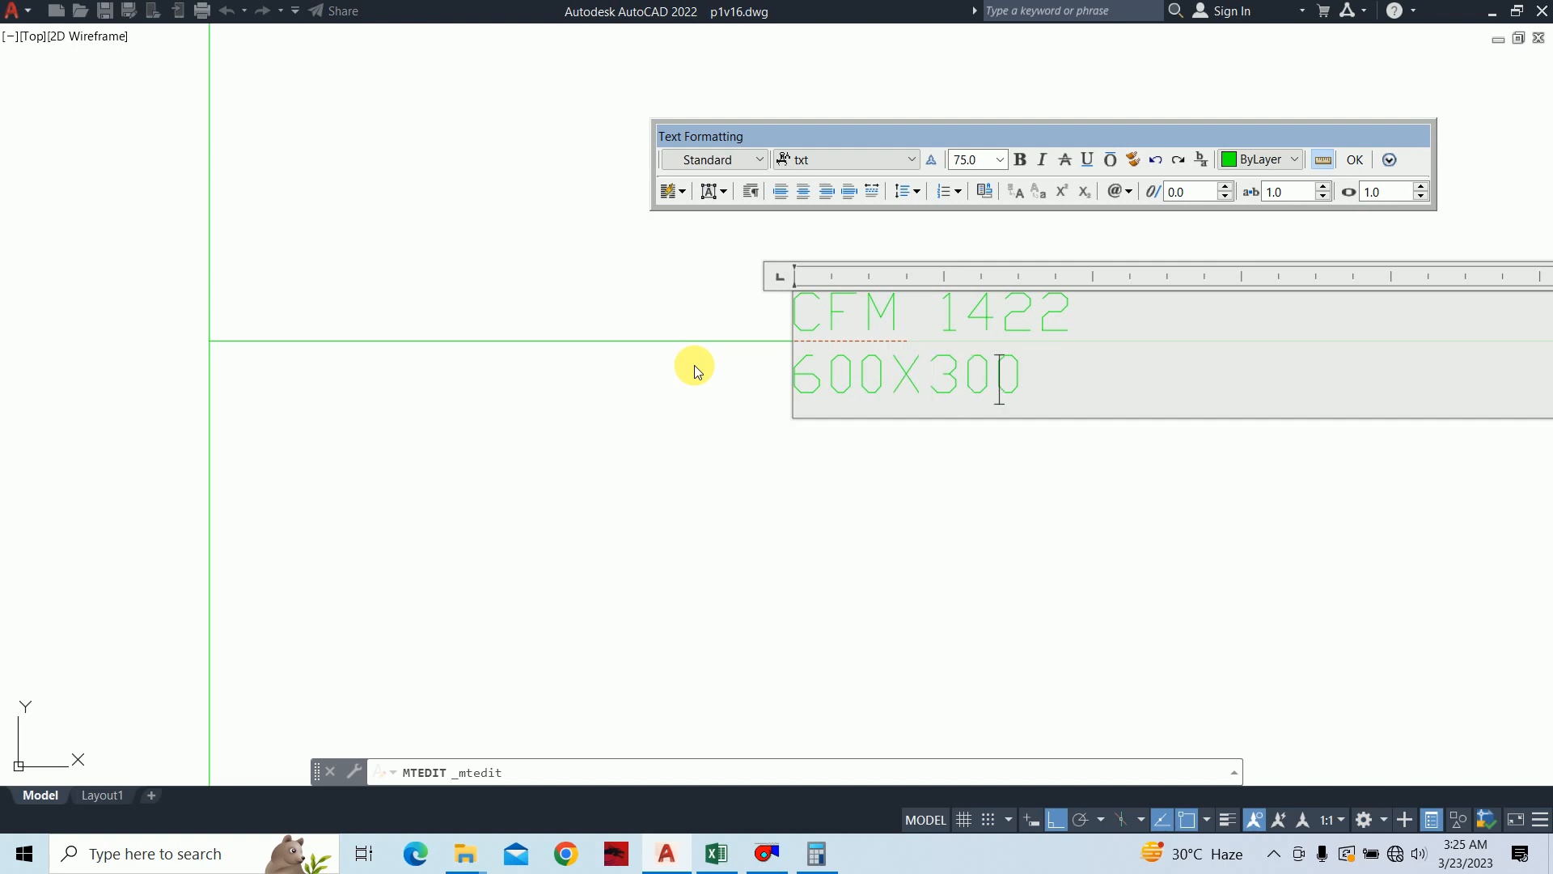
# Step: Clear the second dimension of the label's duct size, rechecking the living room airflow in Excel and the duct sides in DuctSizer
pyautogui.press('BackSpace')
pyautogui.press('BackSpace')
pyautogui.click(716, 851)
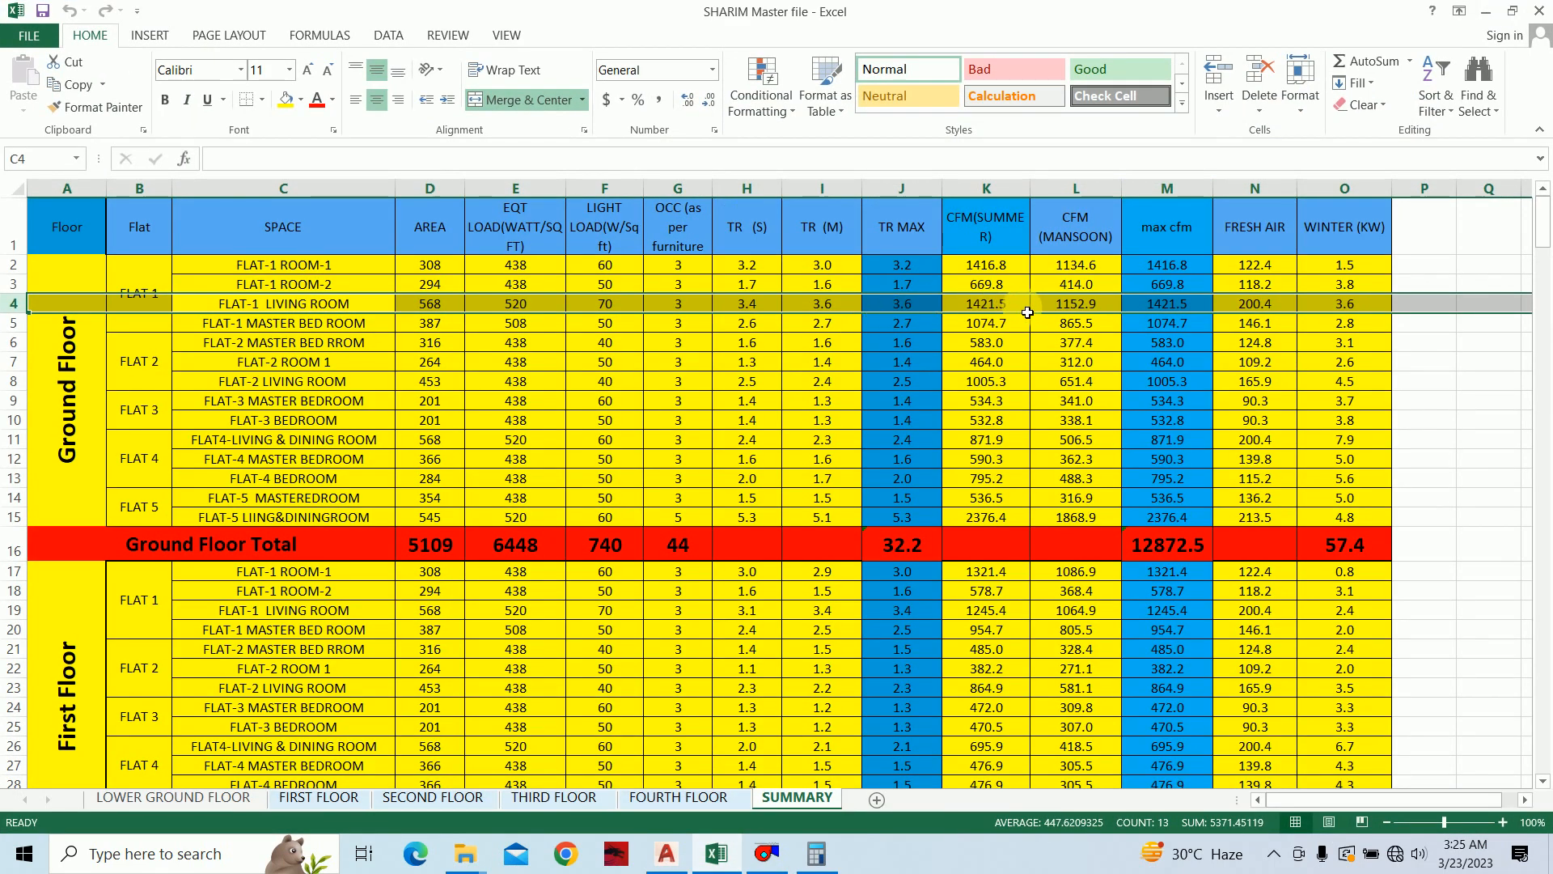
pyautogui.click(1485, 12)
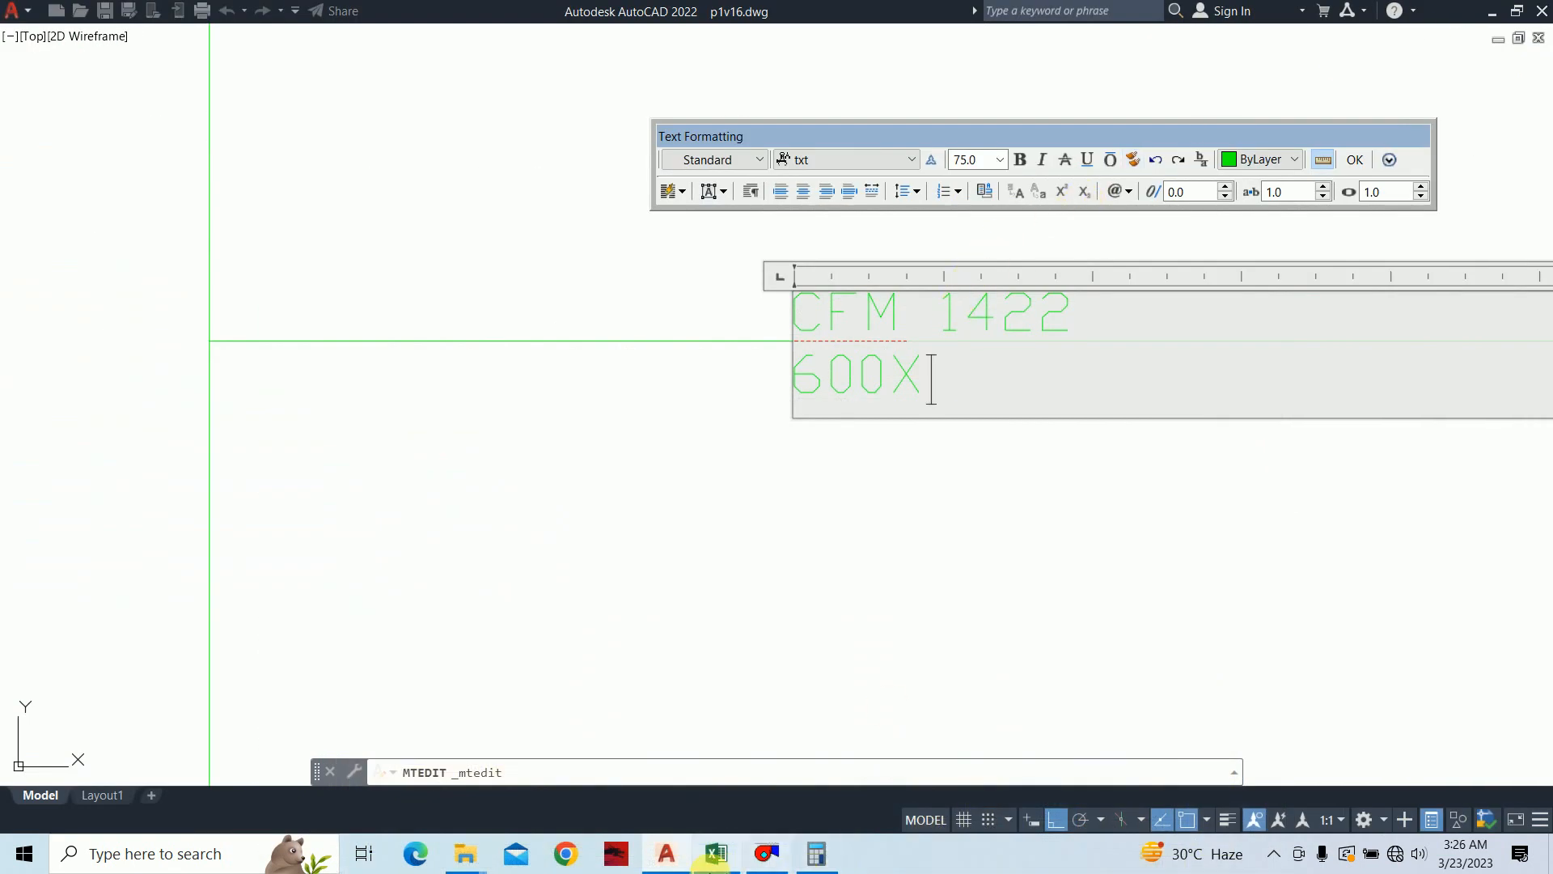
pyautogui.click(762, 856)
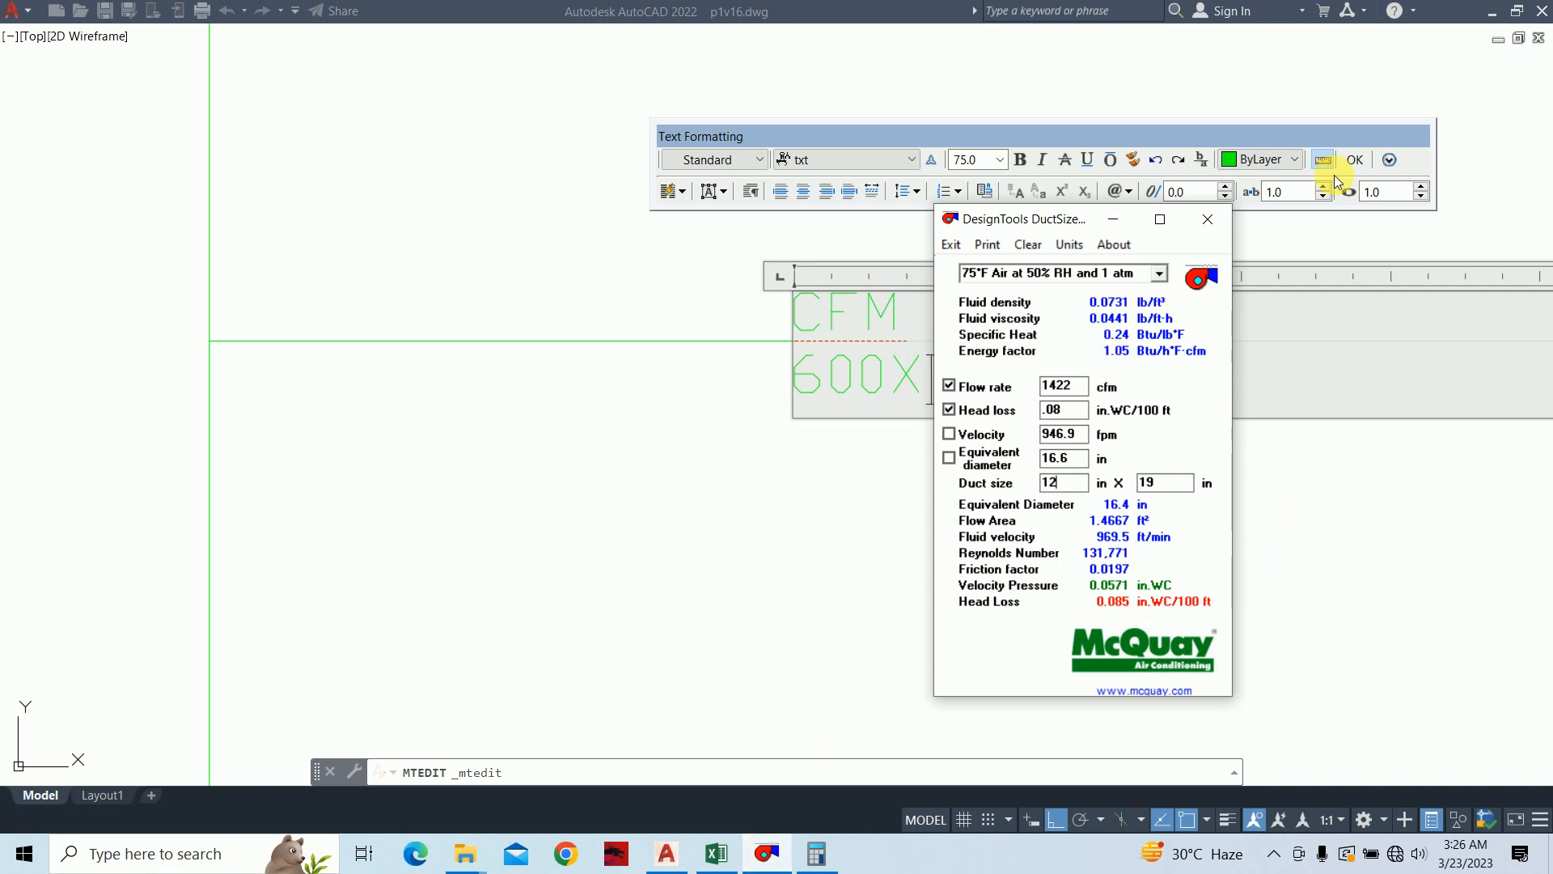
pyautogui.click(1113, 219)
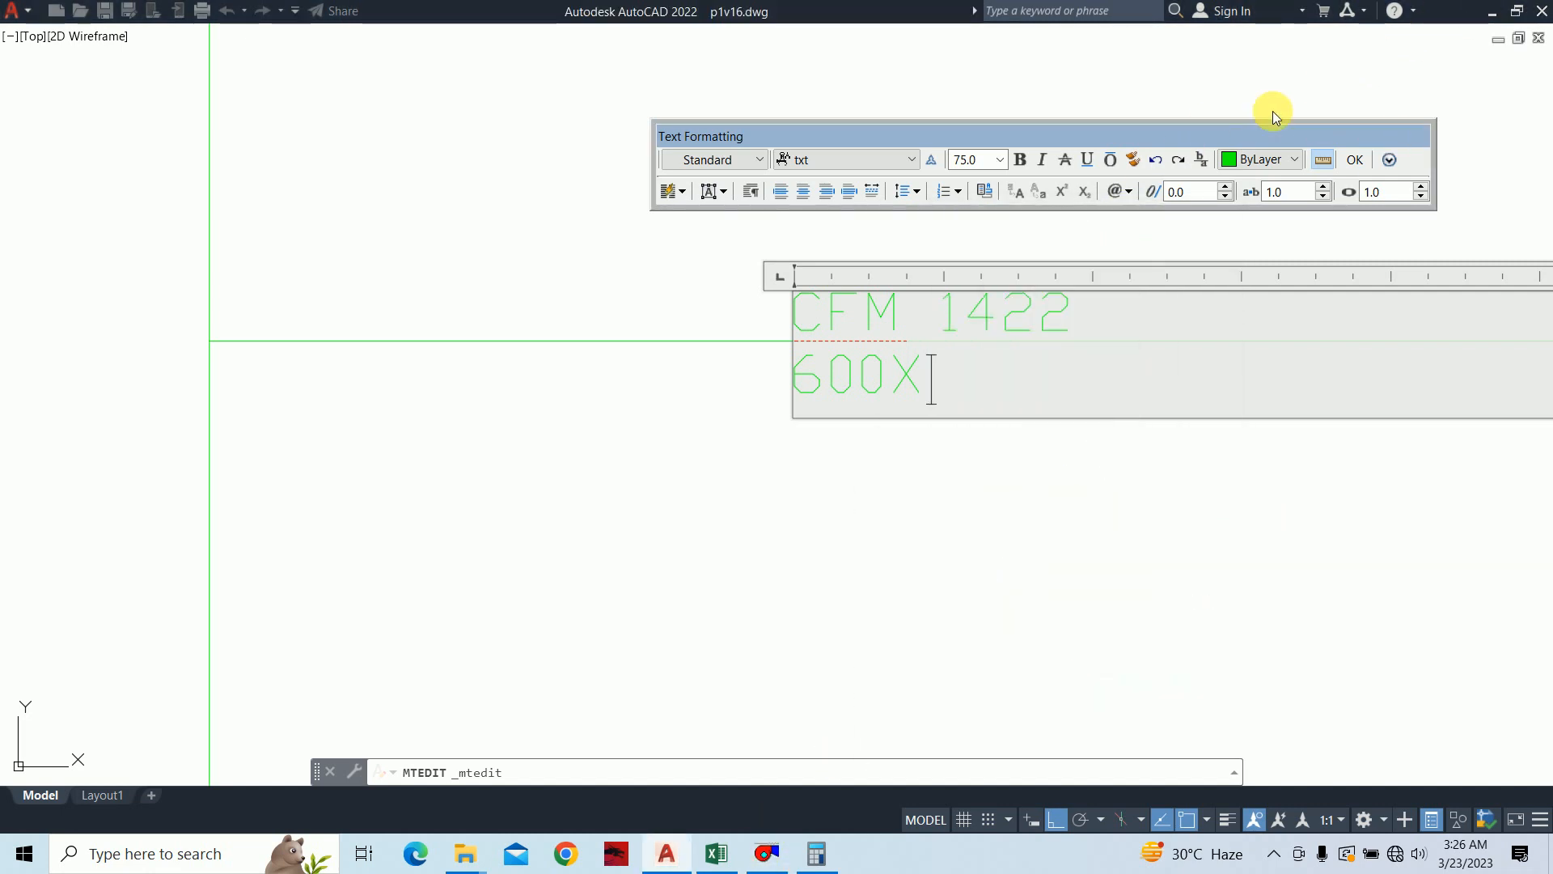
# Step: Complete the duct size in the CFM 1422 label as 600X300 and finish editing the text
pyautogui.write('3')
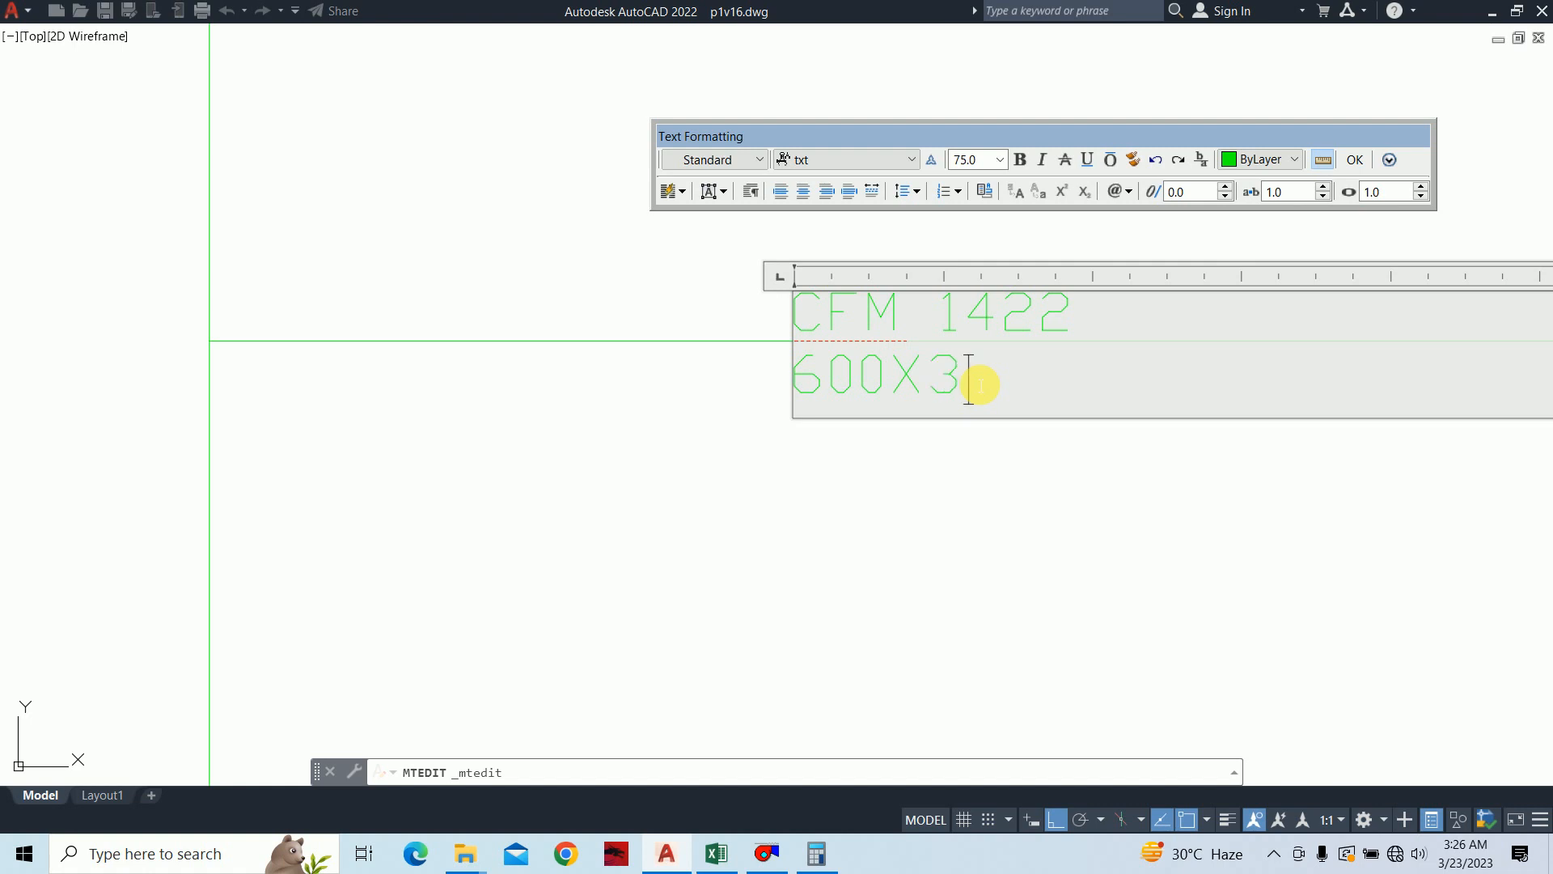
pyautogui.write('00')
pyautogui.press('Return')
pyautogui.press('BackSpace')
pyautogui.click(725, 461)
pyautogui.scroll(-6, 761, 475)
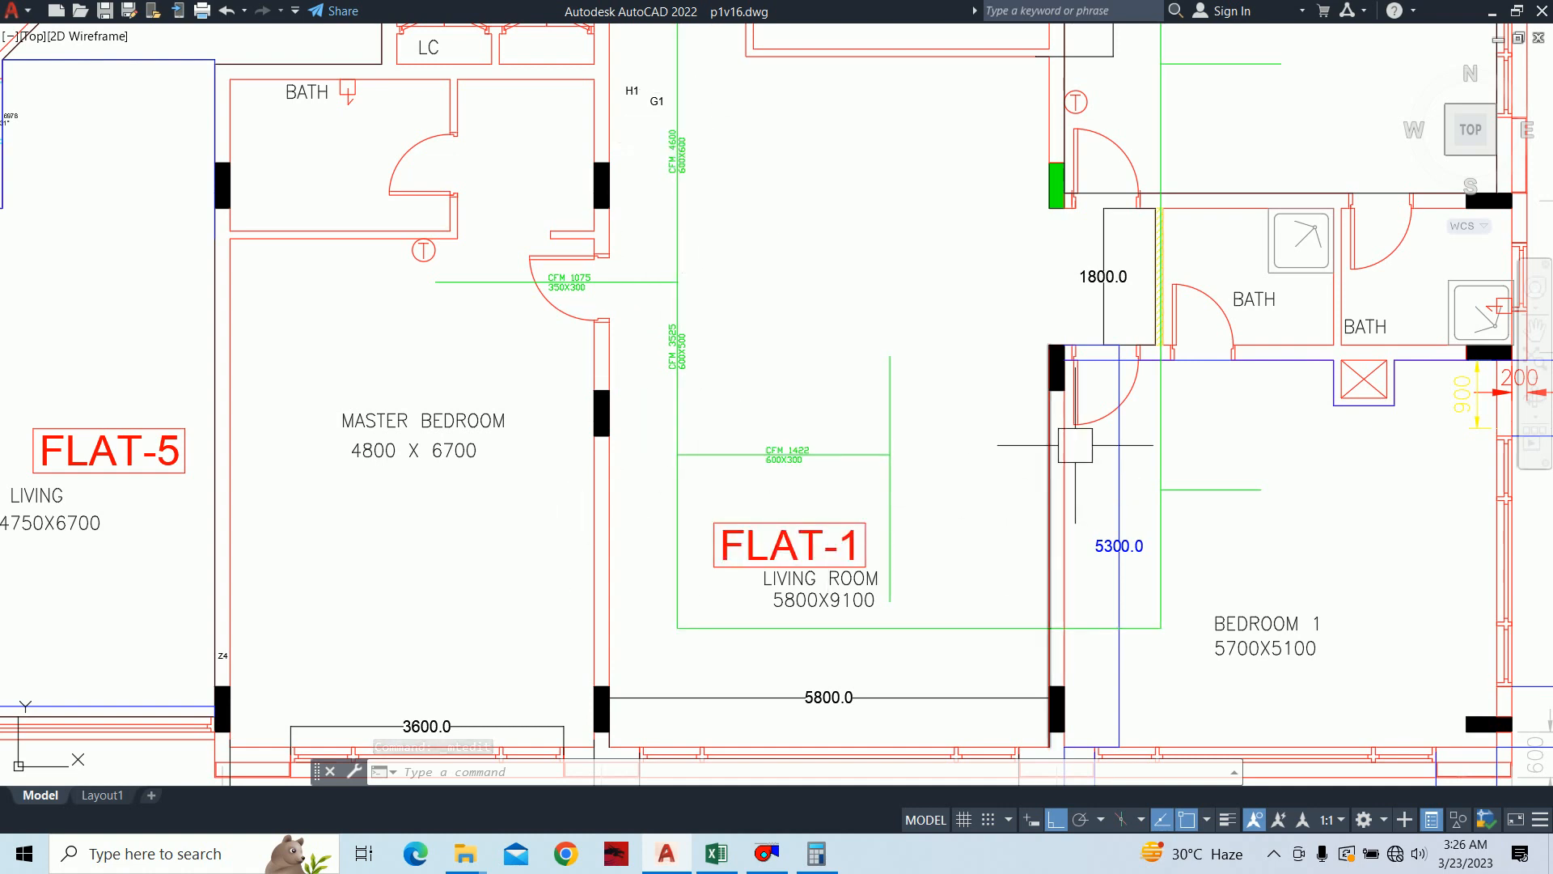
# Step: Review the labelled FLAT-1 supply ducts, the surrounding floor plan and the AHU-01 tag
pyautogui.moveTo(1074, 373); pyautogui.dragTo(1068, 444, button='middle')
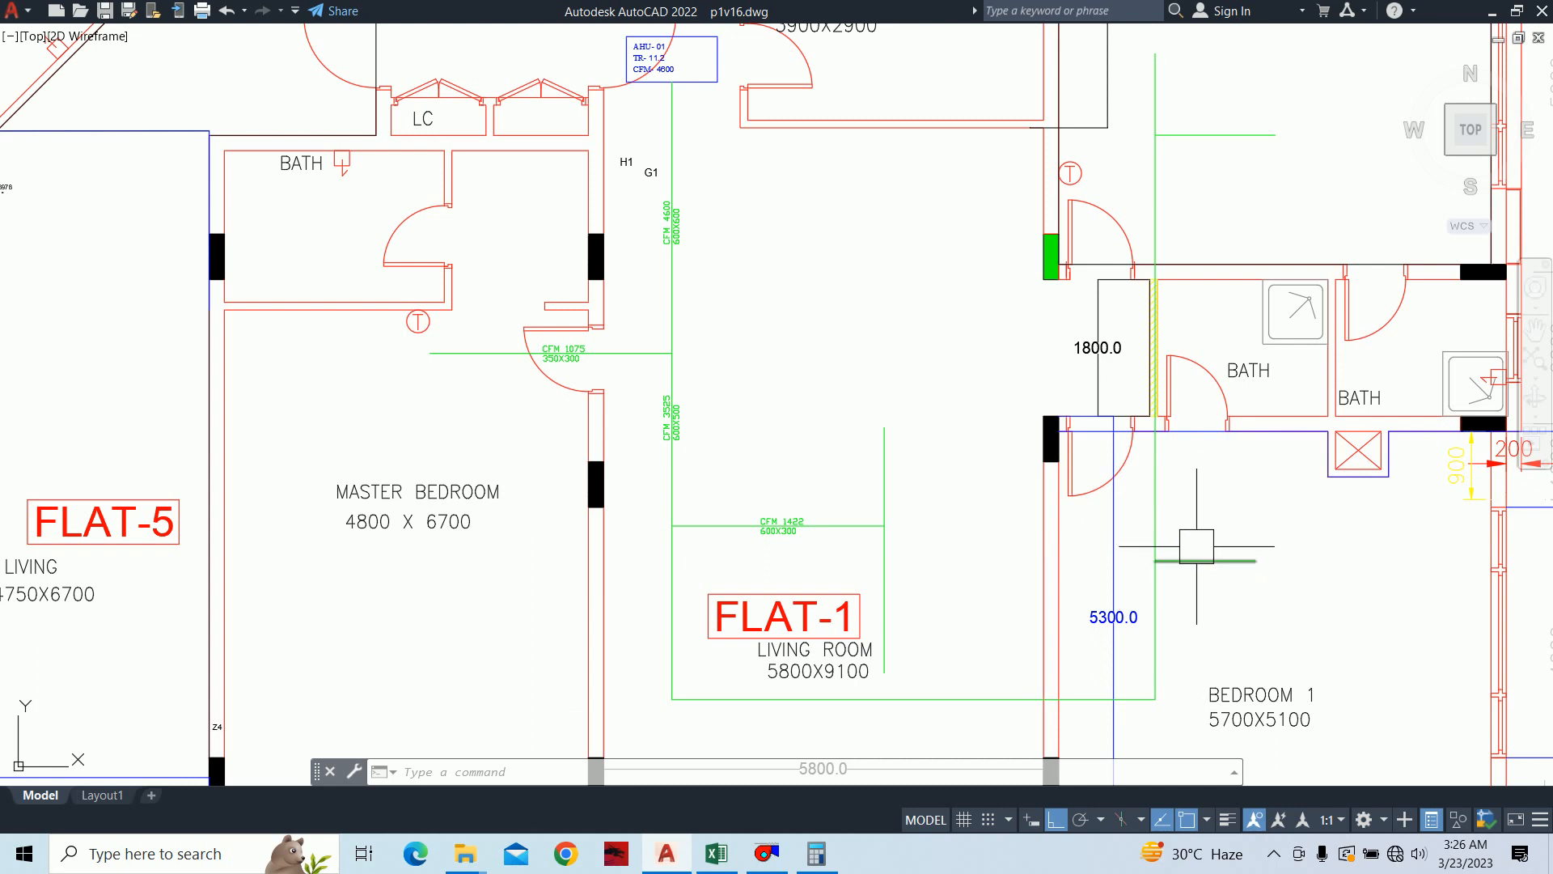
pyautogui.scroll(4, 857, 540)
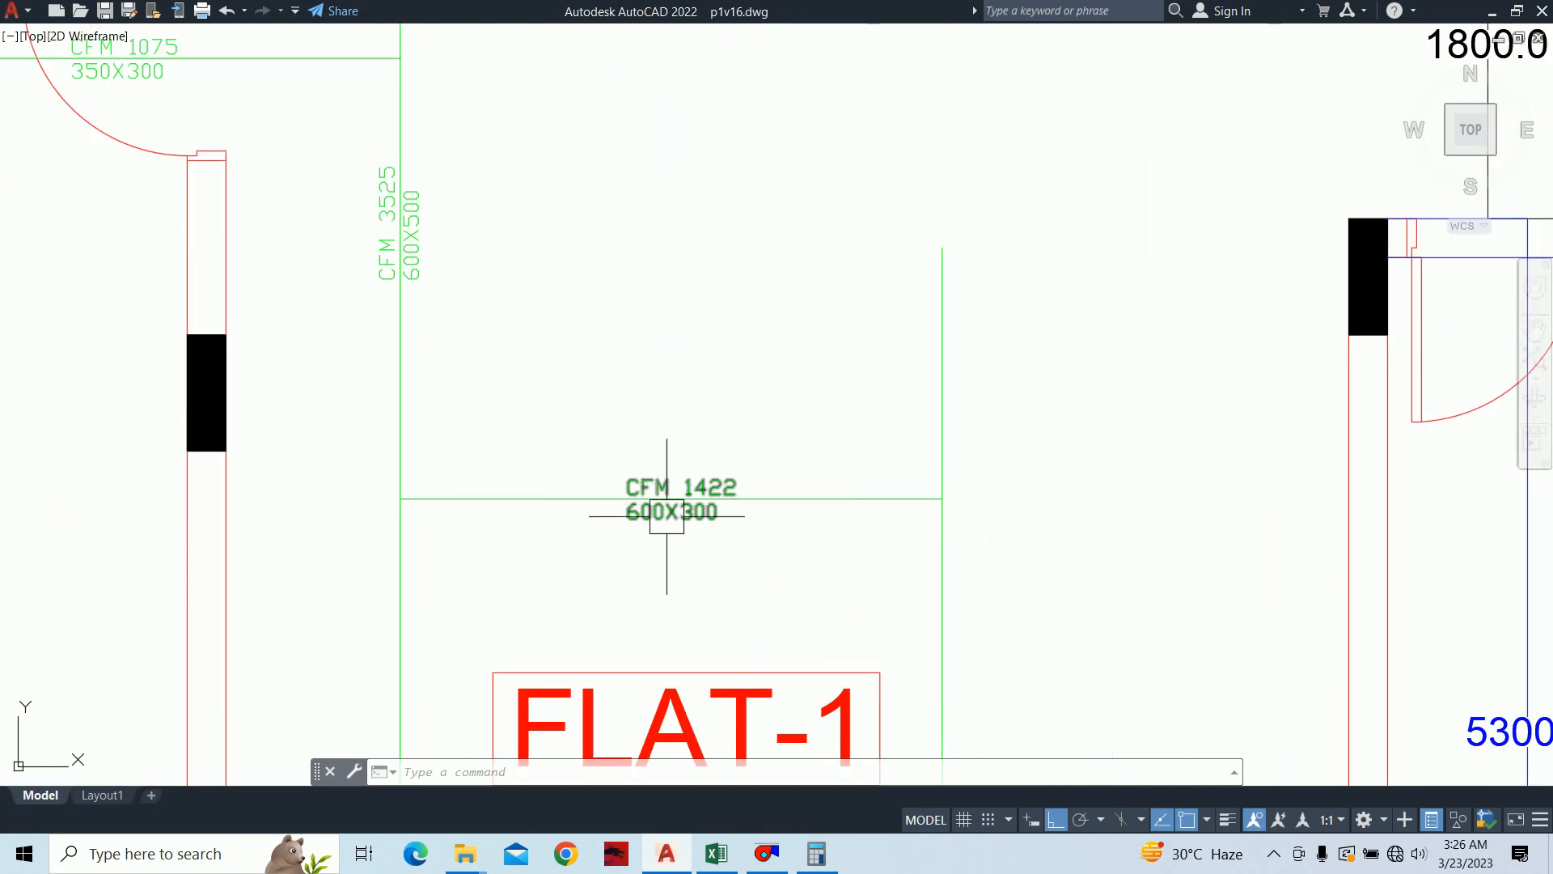
pyautogui.scroll(-8, 710, 474)
pyautogui.moveTo(753, 433); pyautogui.dragTo(763, 563, button='middle')
pyautogui.moveTo(768, 285); pyautogui.dragTo(776, 564, button='middle')
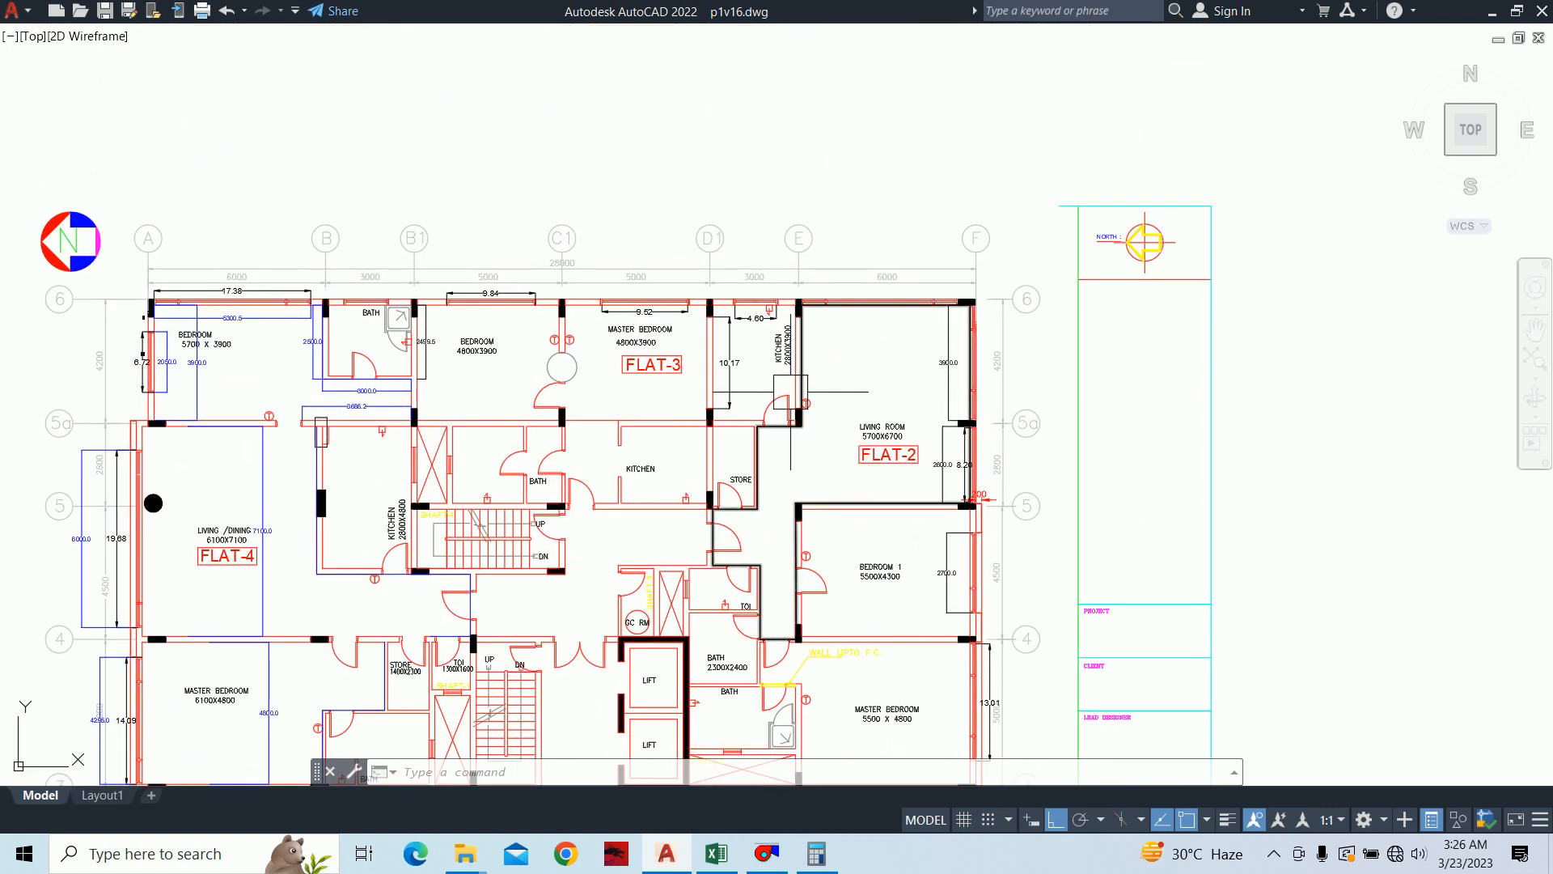
pyautogui.moveTo(318, 449); pyautogui.dragTo(451, 128, button='middle')
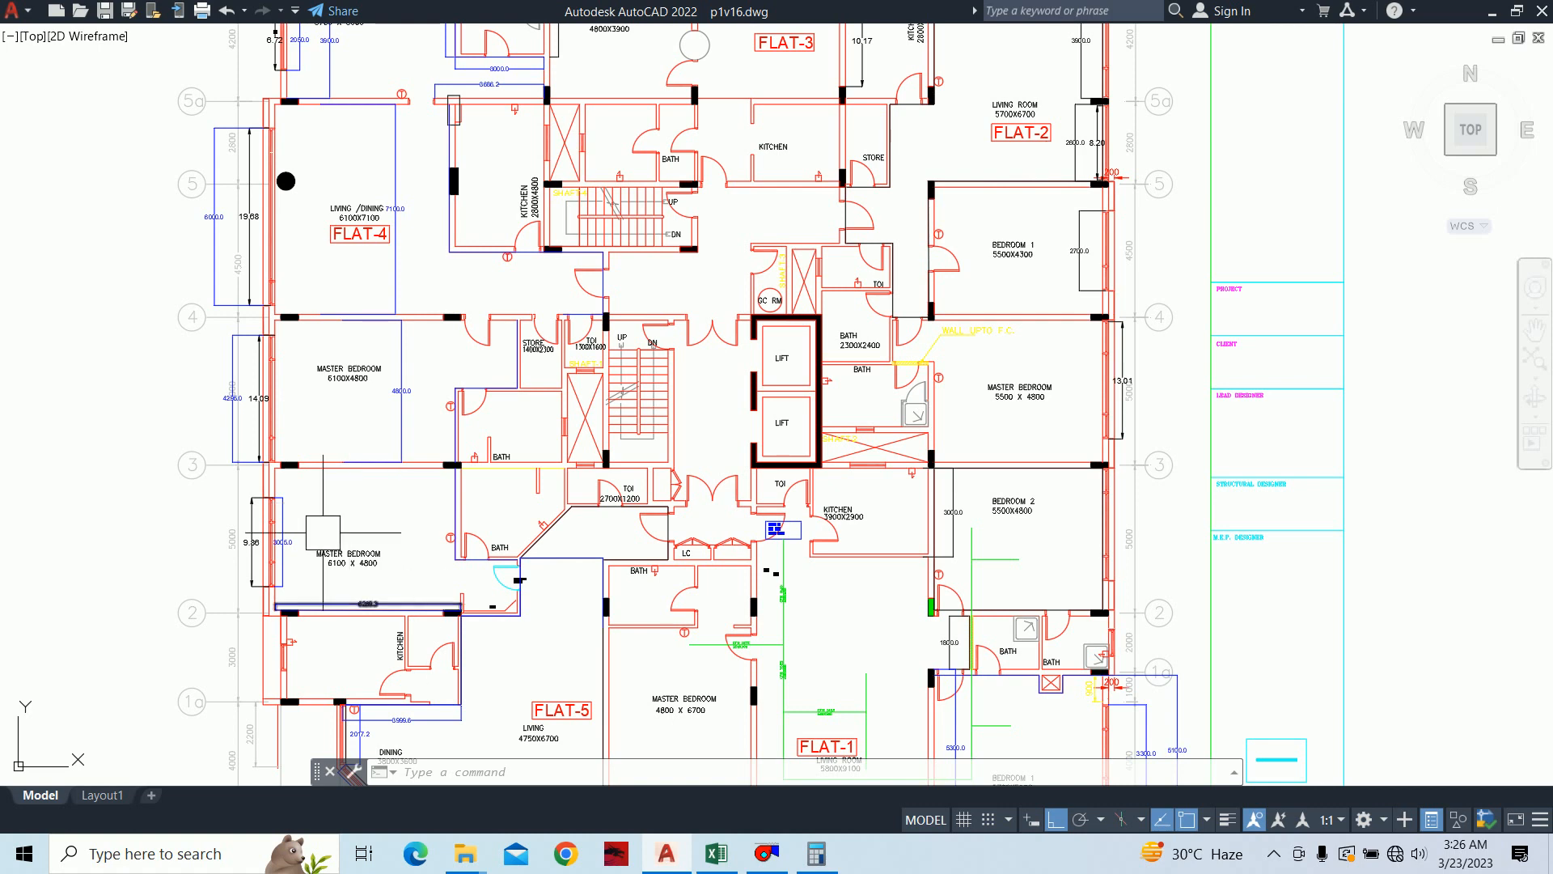
pyautogui.scroll(15, 782, 529)
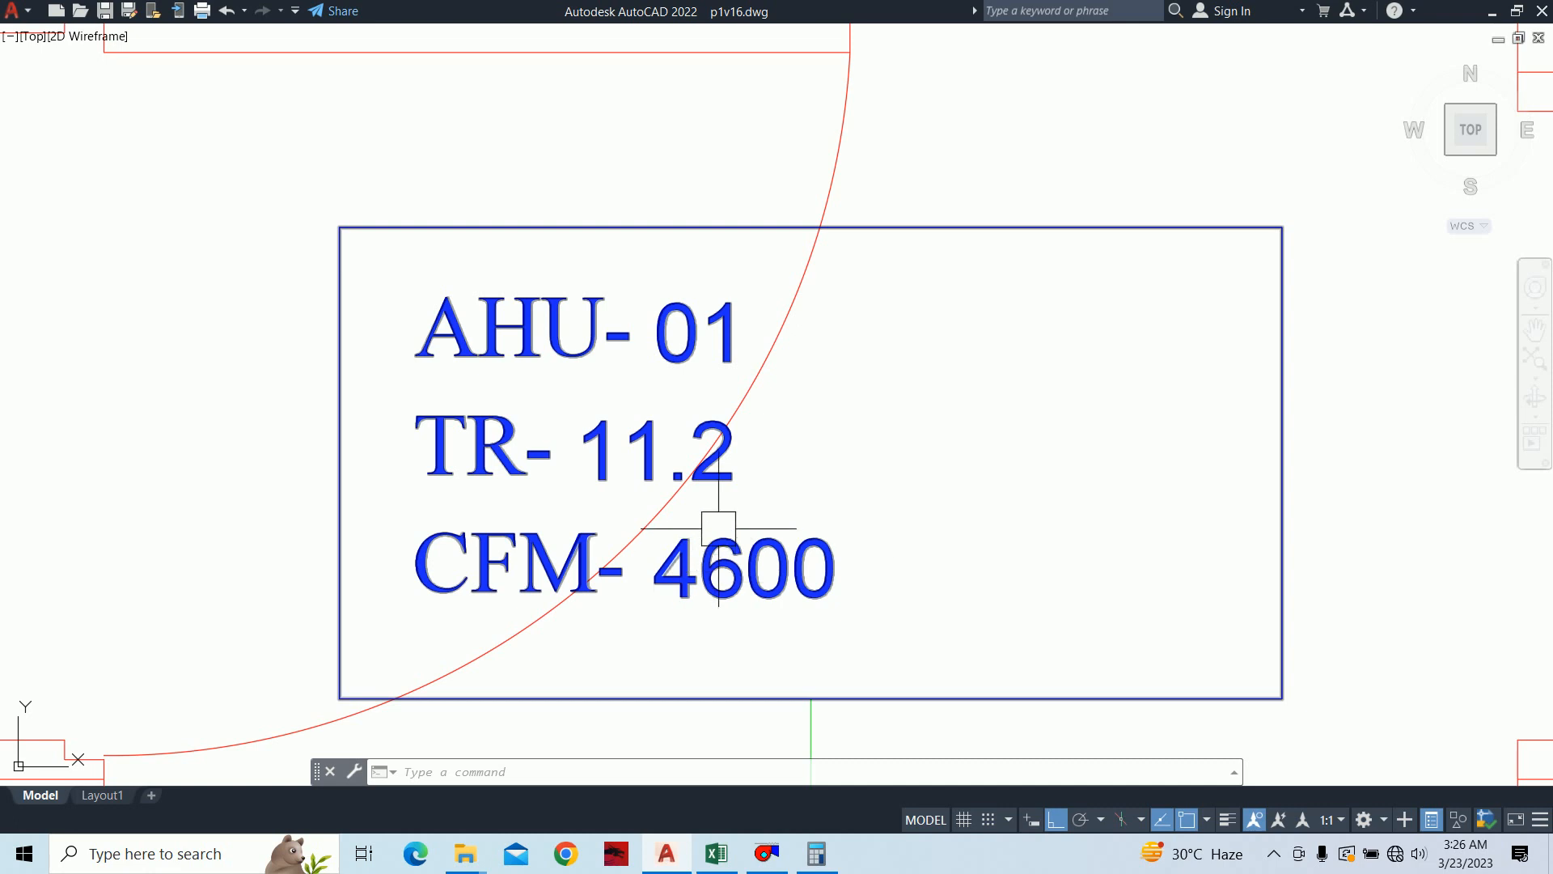
pyautogui.scroll(-12, 718, 528)
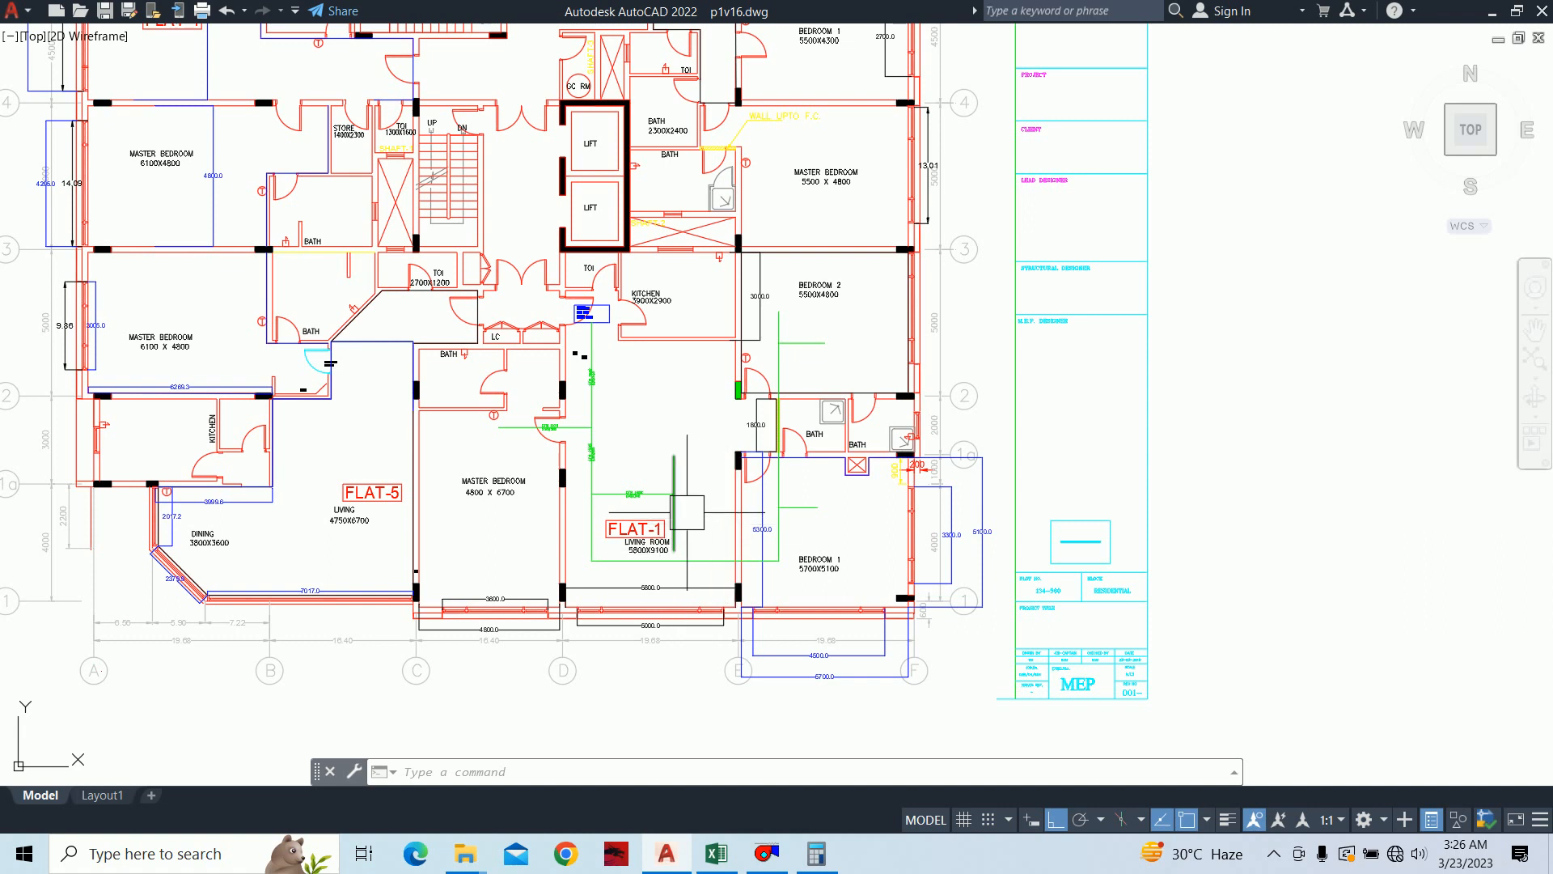
# Step: Close the p1v16.dwg drawing
pyautogui.click(1537, 38)
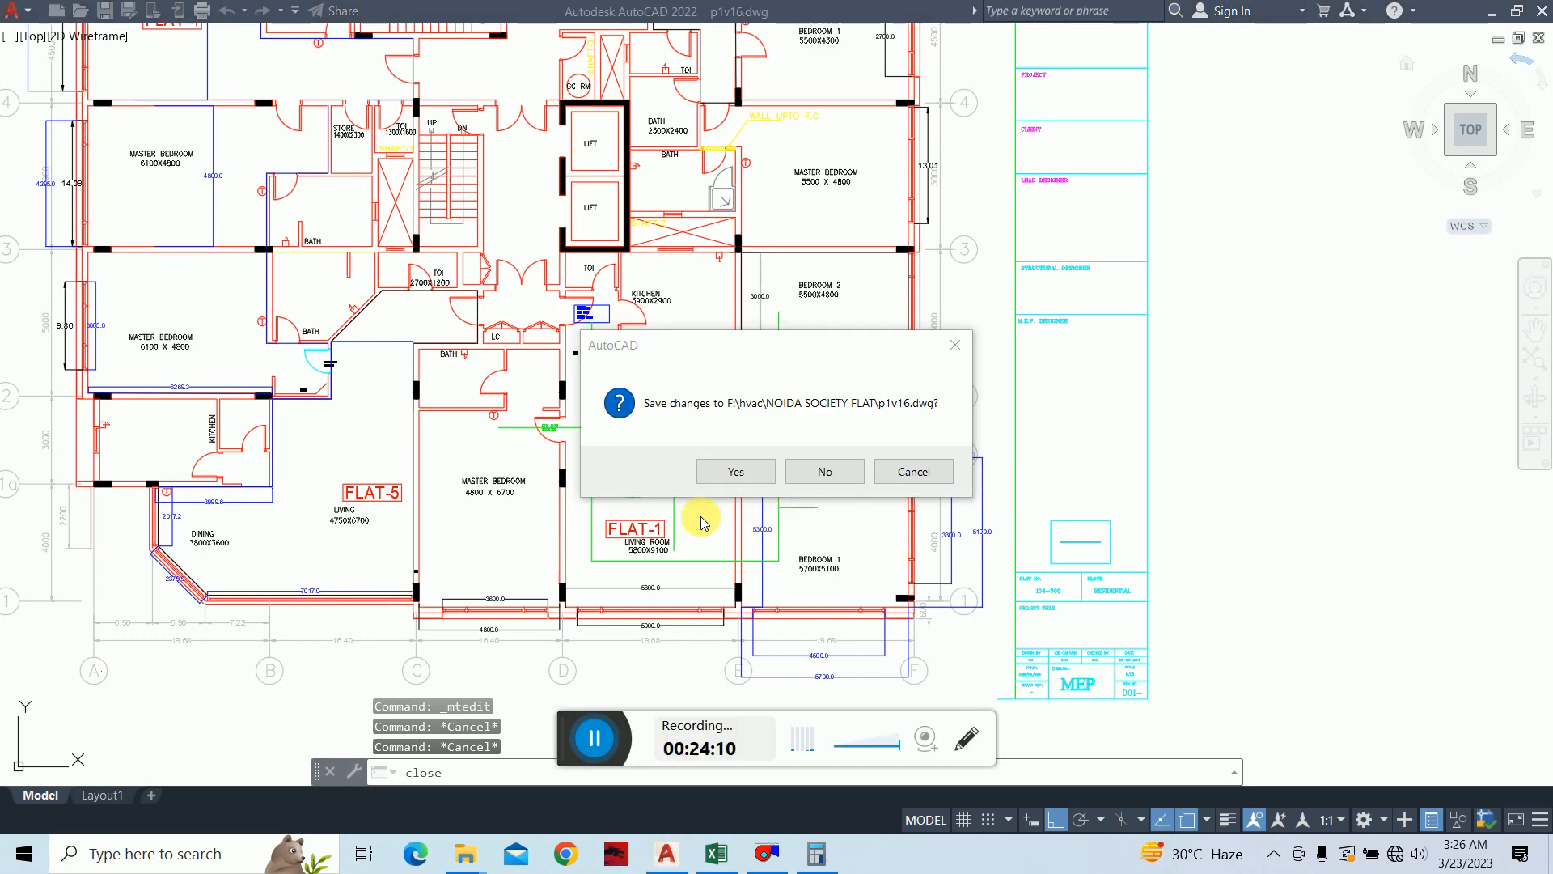